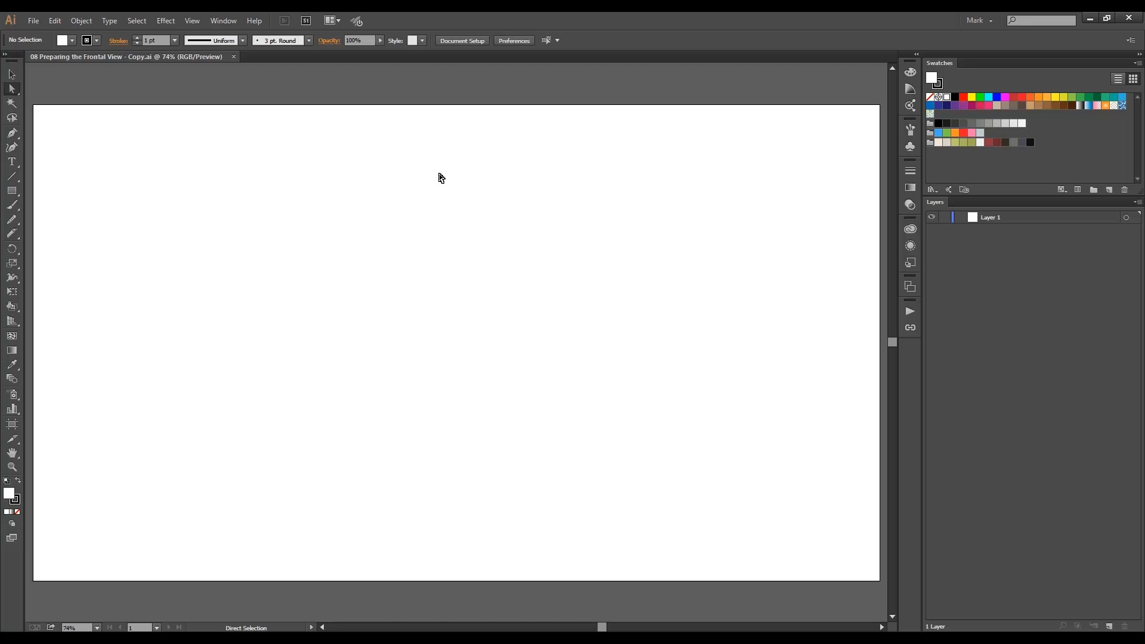
- Place Brad-Frontal-View.jpg from the Character Design Sketches folder into the document and fit it vertically within the artboard
{"action": "key", "text": "alt+Tab"}
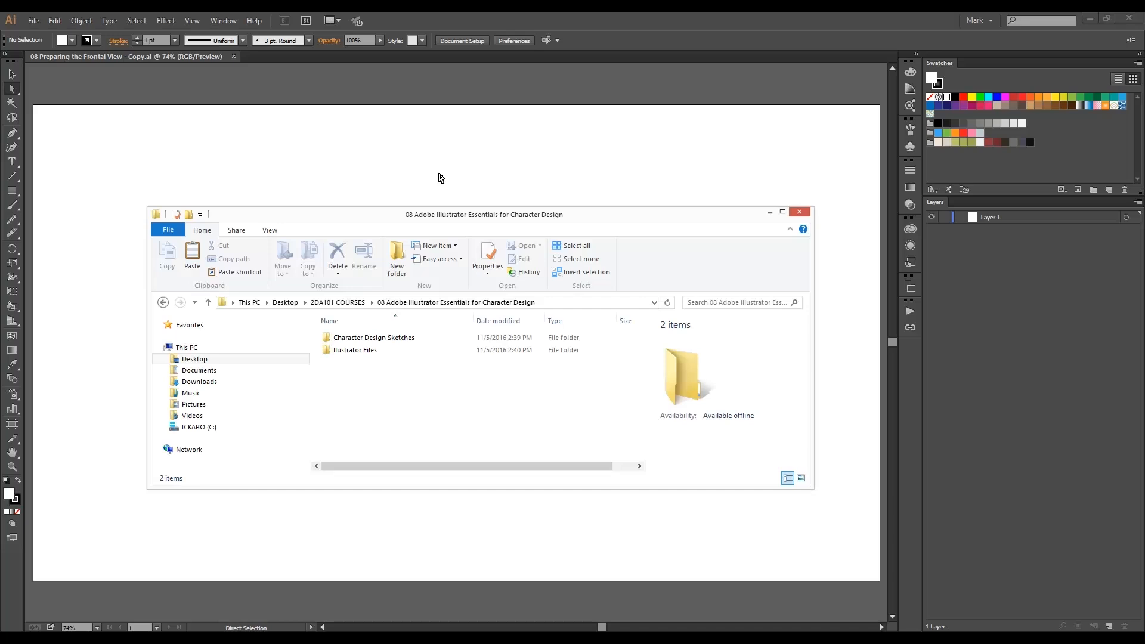
{"action": "double_click", "coordinate": [387, 337]}
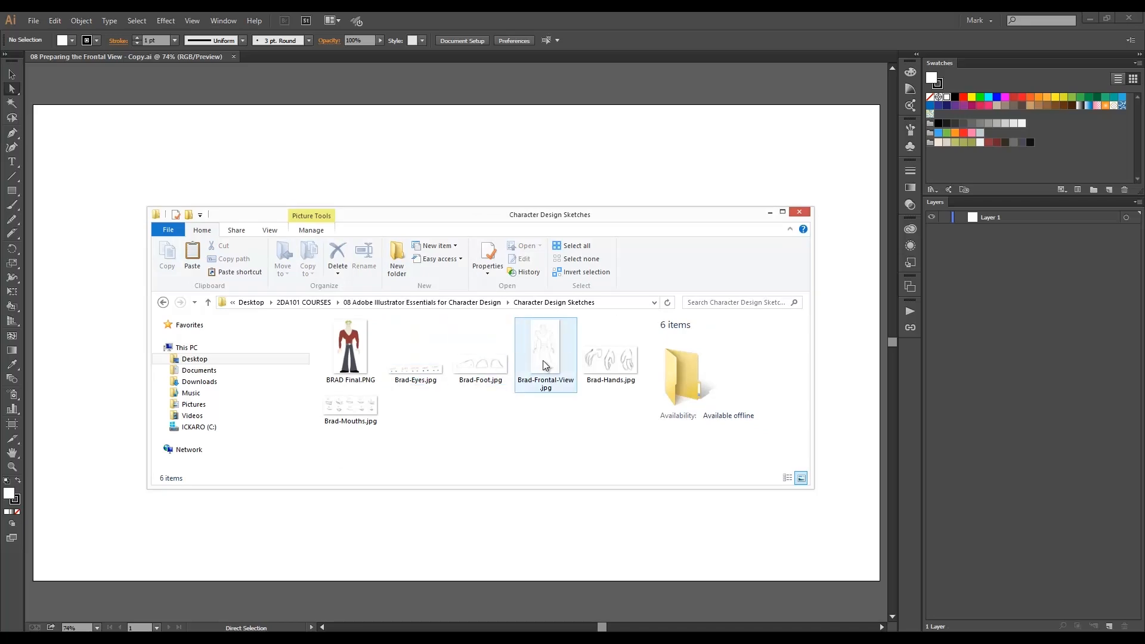
{"action": "left_click", "coordinate": [543, 354]}
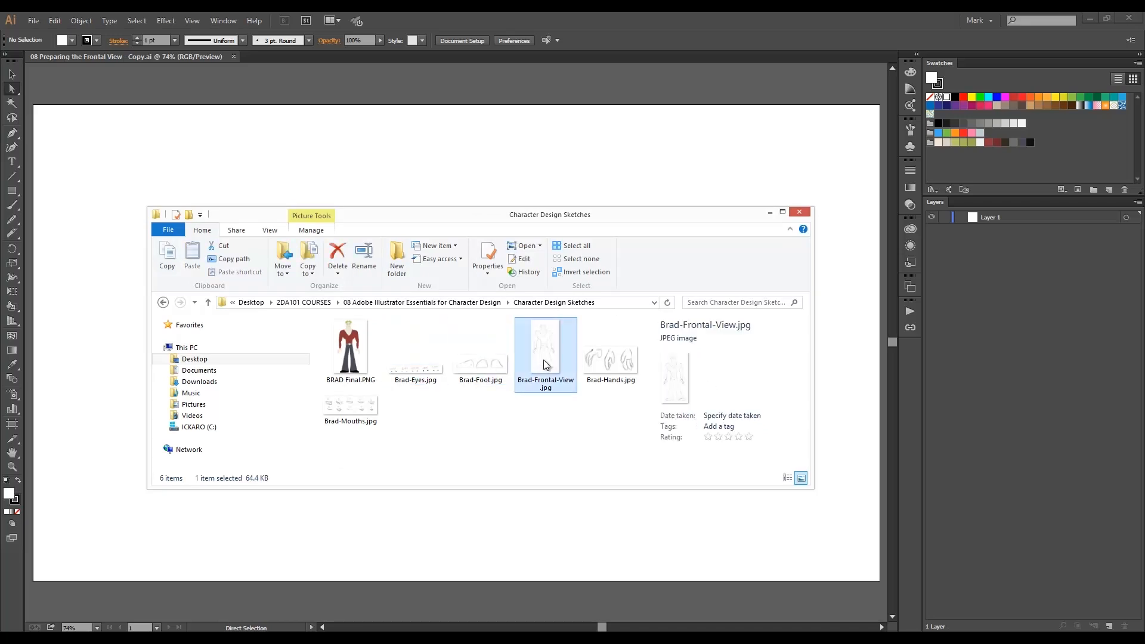
{"action": "left_click_drag", "start_coordinate": [538, 342], "coordinate": [506, 165]}
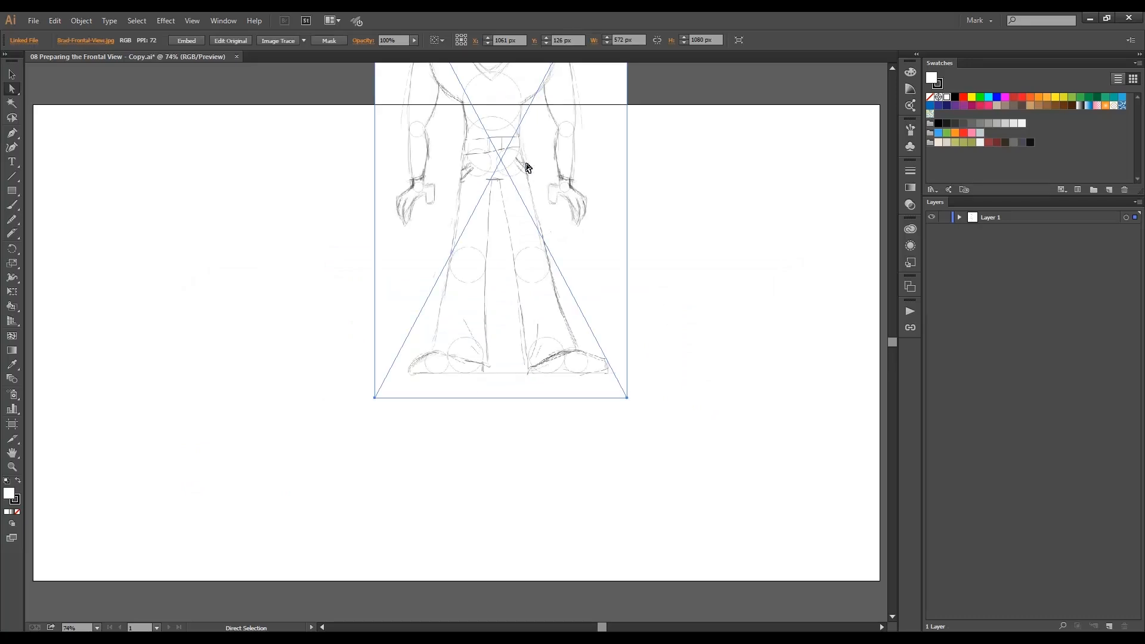
{"action": "left_click_drag", "start_coordinate": [527, 168], "coordinate": [520, 351]}
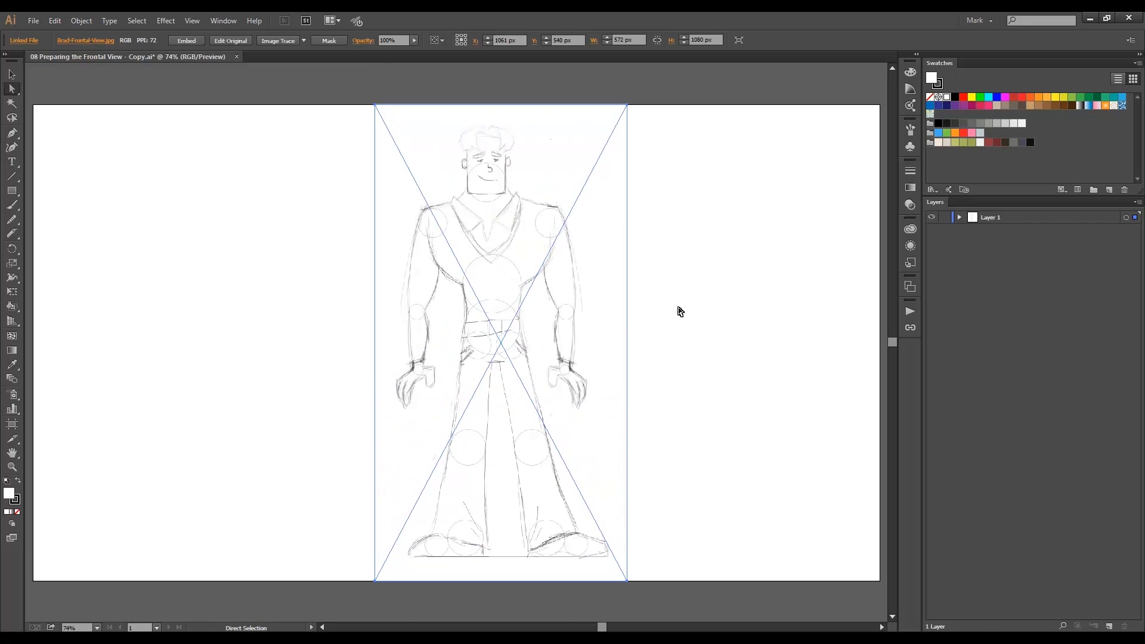
- Rename the layer holding the placed drawing as Sketch
{"action": "double_click", "coordinate": [990, 218]}
{"action": "type", "text": "Sketch"}
{"action": "key", "text": "Return"}
- Reduce the placed sketch's opacity to 20% and lock the Sketch layer
{"action": "left_click", "coordinate": [909, 204]}
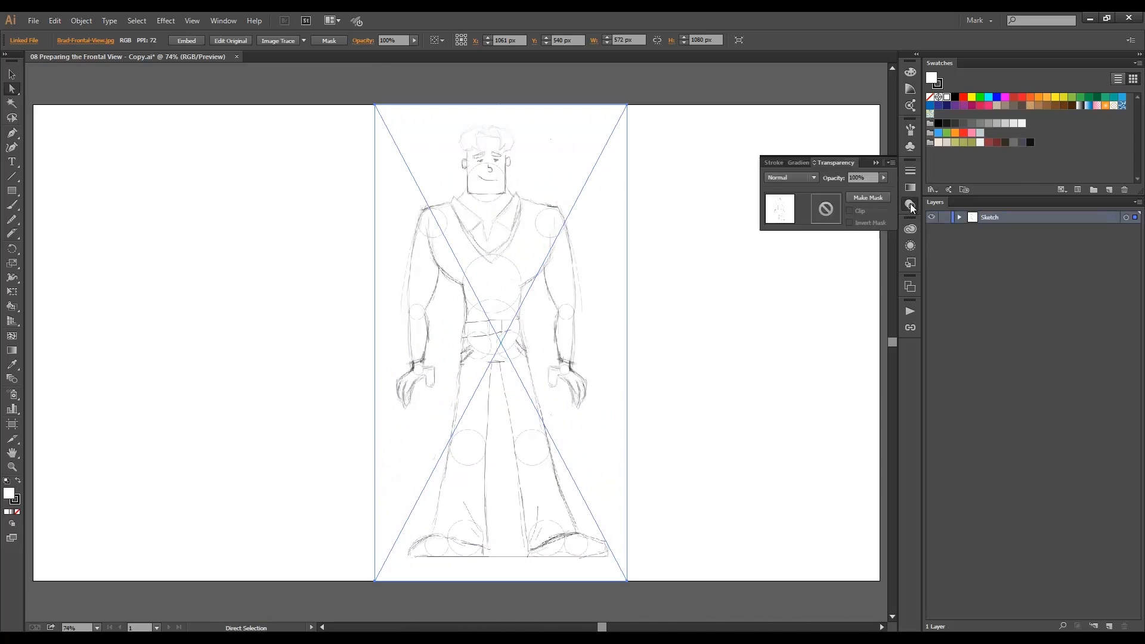
{"action": "left_click", "coordinate": [863, 177]}
{"action": "type", "text": "20"}
{"action": "key", "text": "Return"}
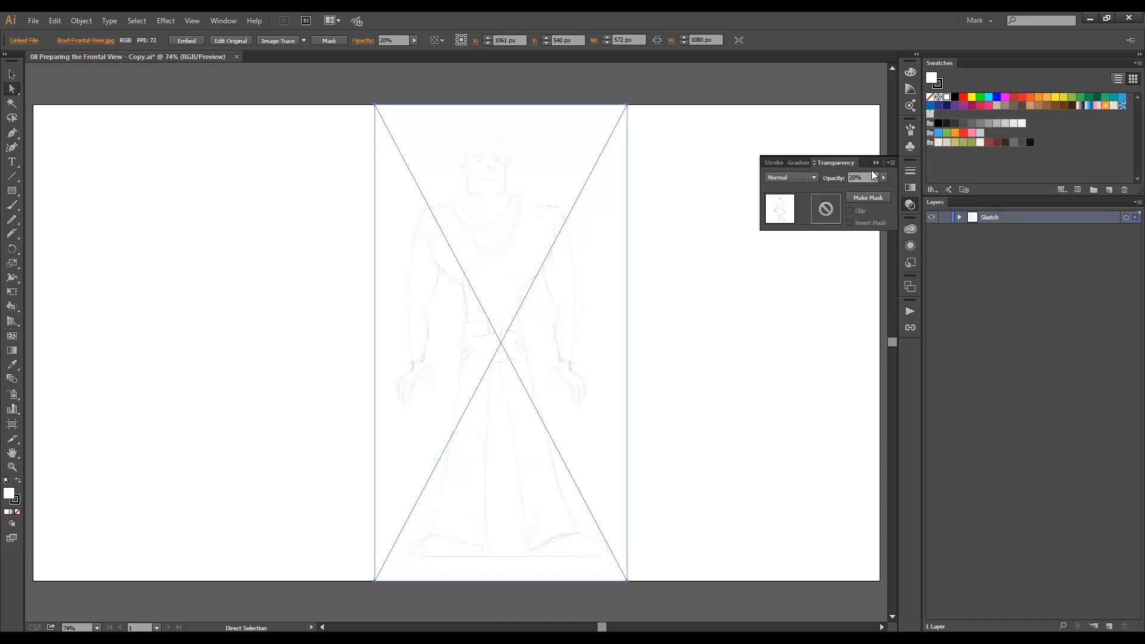
{"action": "left_click", "coordinate": [875, 162]}
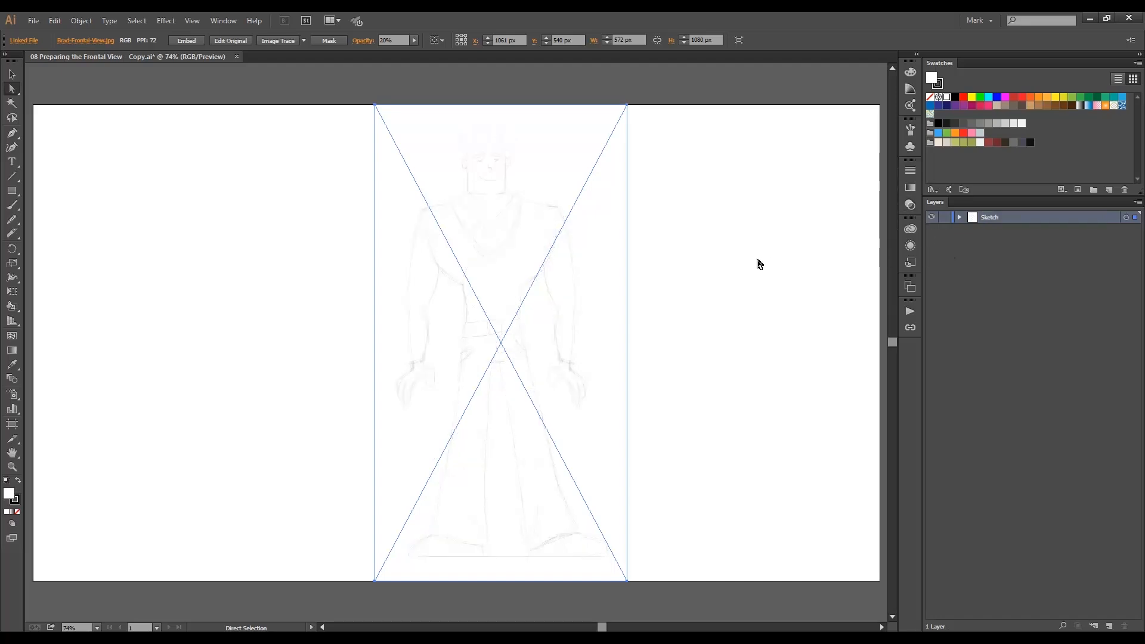
{"action": "left_click", "coordinate": [945, 217]}
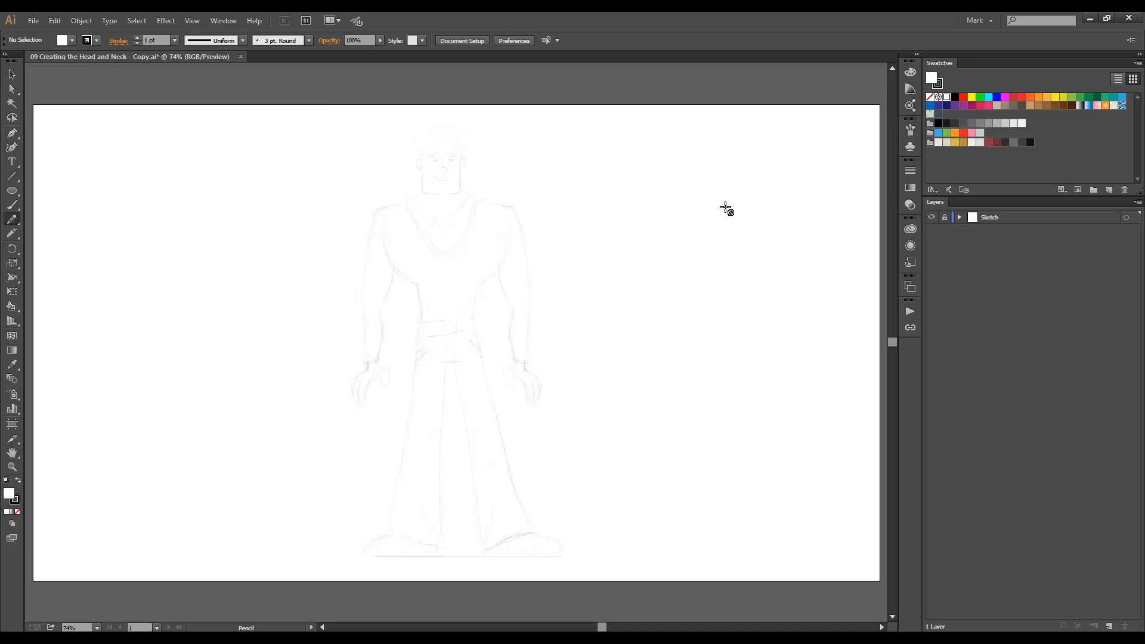
- Create a new layer named HEAD above Sketch with Light Blue as its layer color
{"action": "left_click", "coordinate": [1109, 626]}
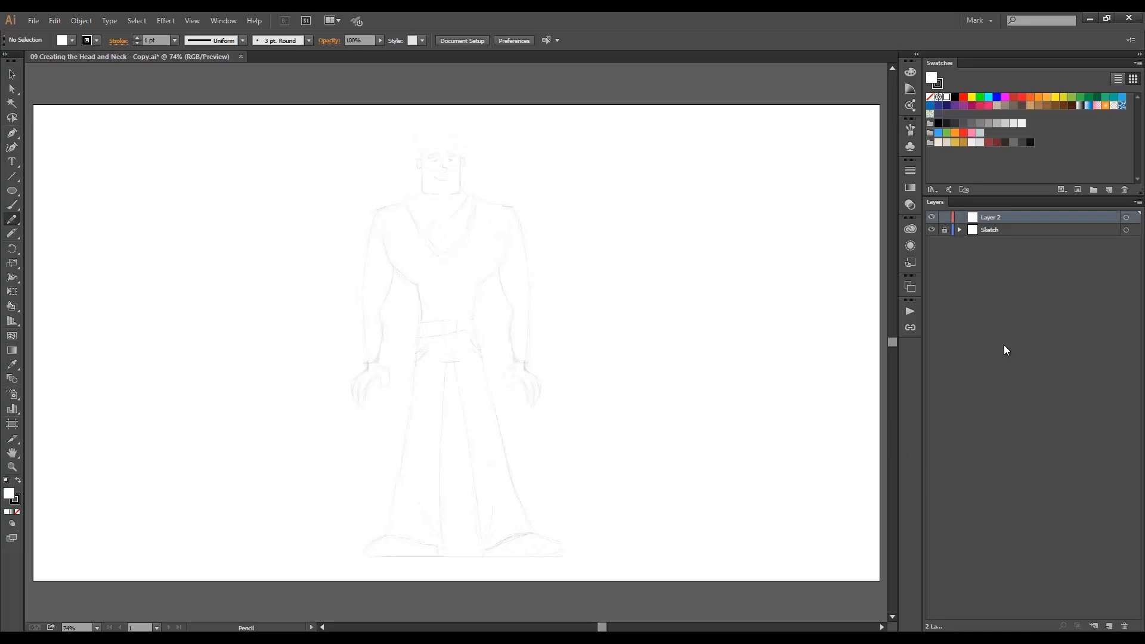
{"action": "double_click", "coordinate": [976, 219]}
{"action": "type", "text": "HEAD"}
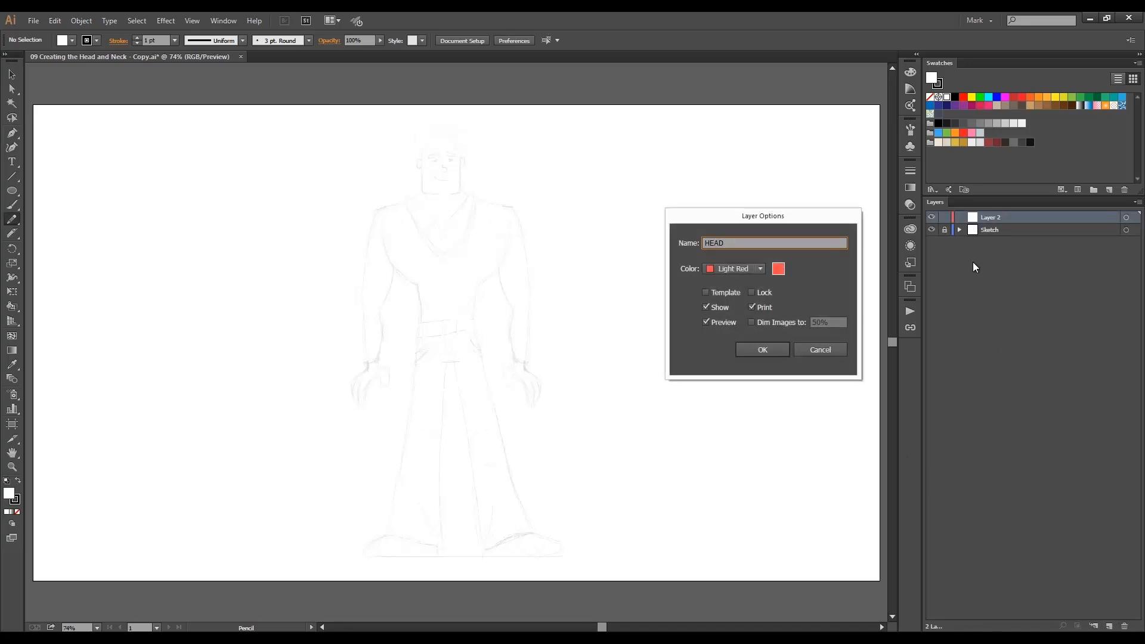
{"action": "left_click", "coordinate": [758, 268]}
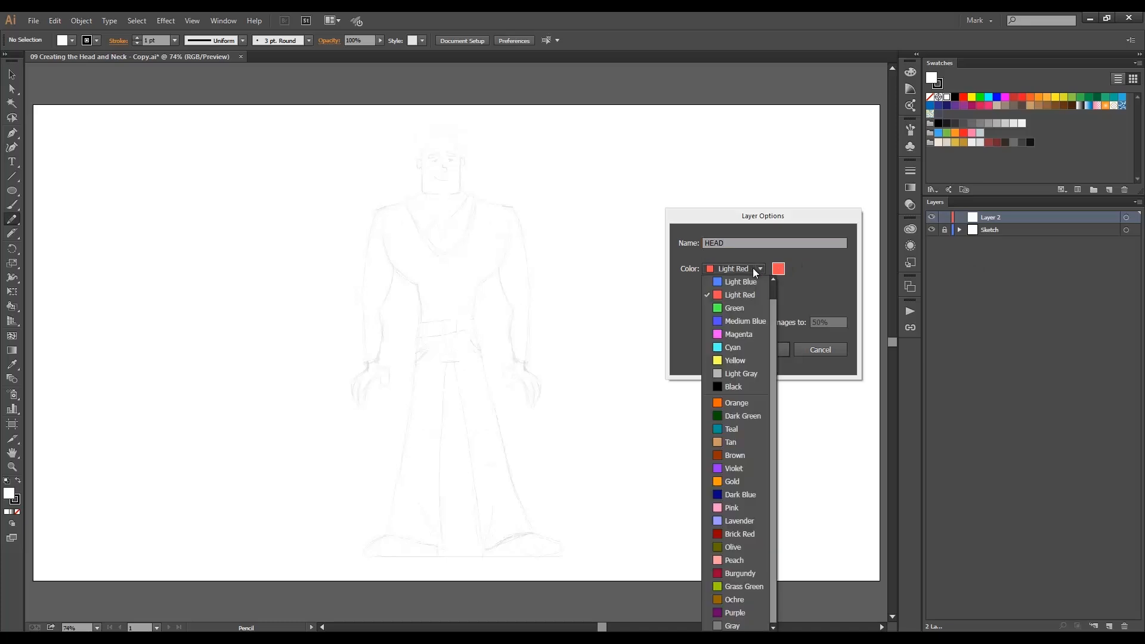
{"action": "left_click", "coordinate": [736, 282]}
{"action": "left_click", "coordinate": [763, 350]}
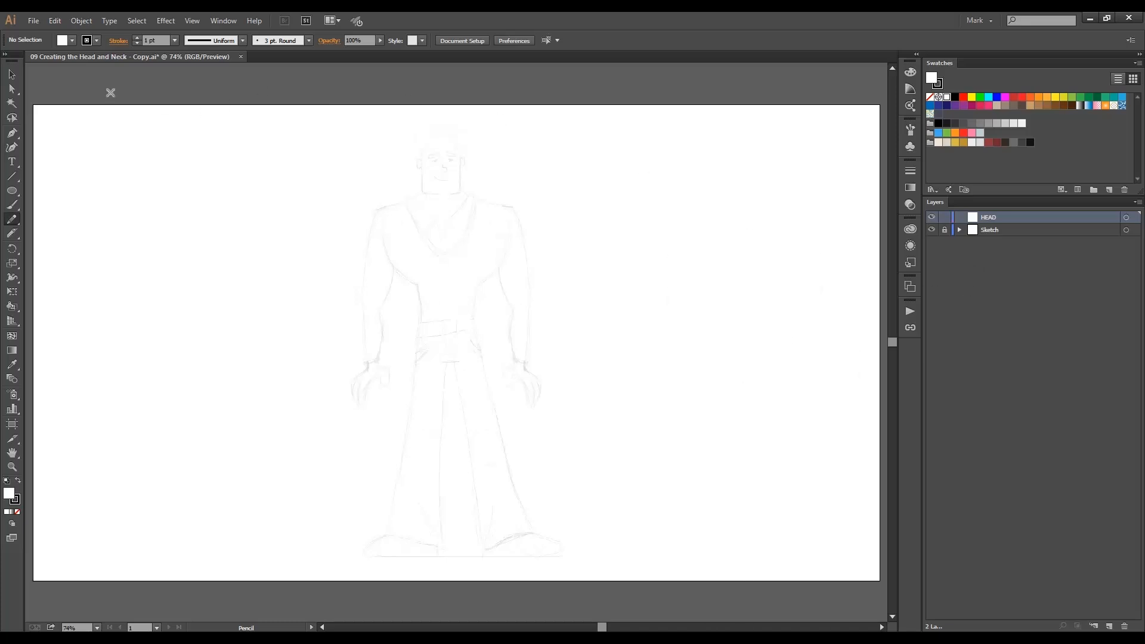
- Set the drawing defaults to no fill and a 2 pt black stroke
{"action": "left_click", "coordinate": [72, 40]}
{"action": "left_click", "coordinate": [8, 60]}
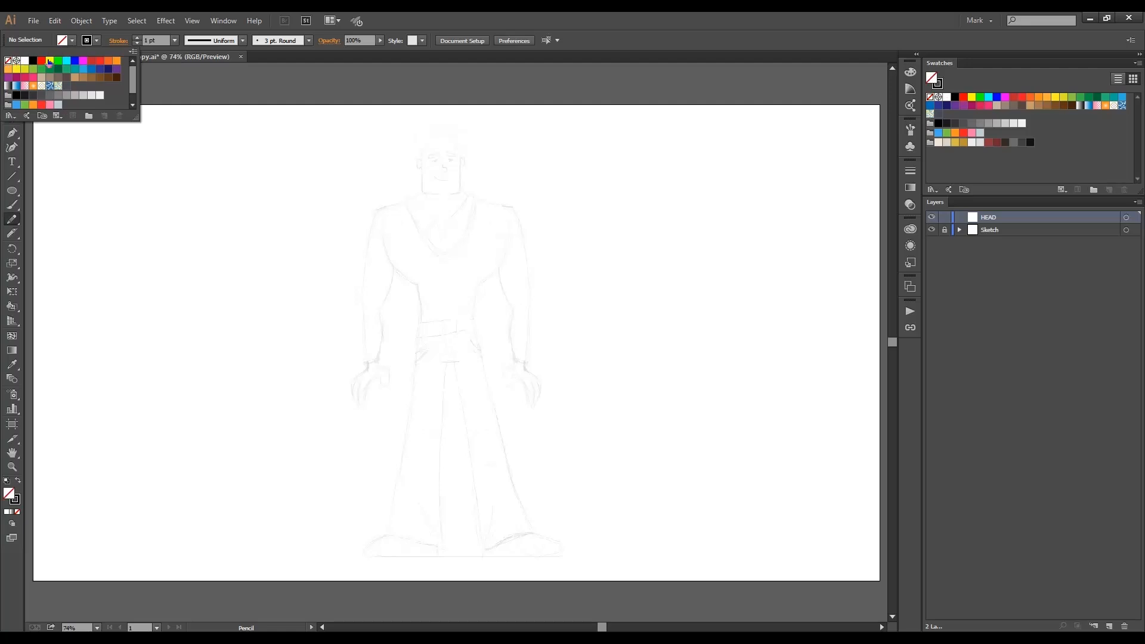
{"action": "left_click", "coordinate": [160, 85]}
{"action": "left_click", "coordinate": [137, 37]}
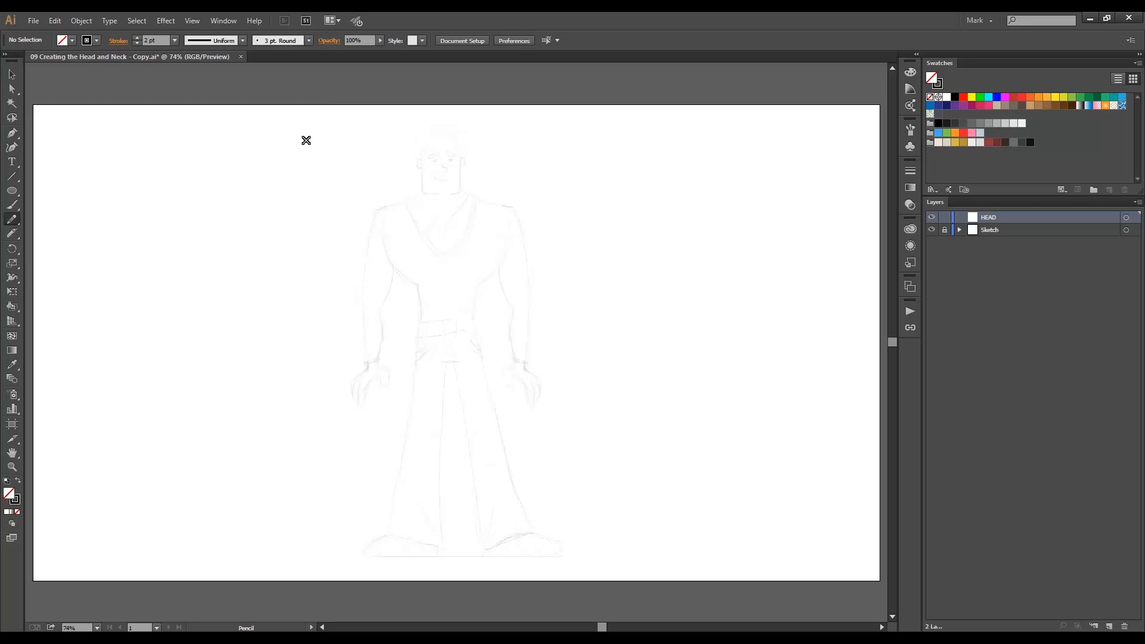
- Trace the chin line, both vertical sides of the face and both ears with the Pencil tool, letting line ends overlap
{"action": "mouse_move", "coordinate": [301, 525]}
{"action": "left_mouse_down"}
{"action": "mouse_move", "coordinate": [363, 542]}
{"action": "mouse_move", "coordinate": [590, 527]}
{"action": "left_mouse_up"}
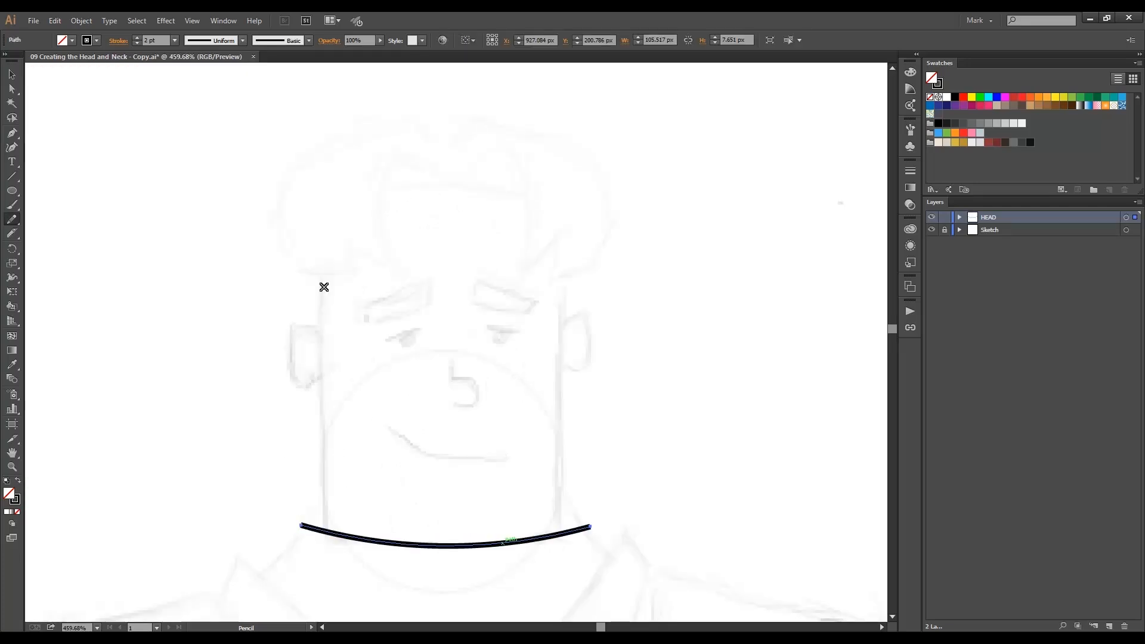
{"action": "left_click_drag", "start_coordinate": [322, 254], "coordinate": [322, 542]}
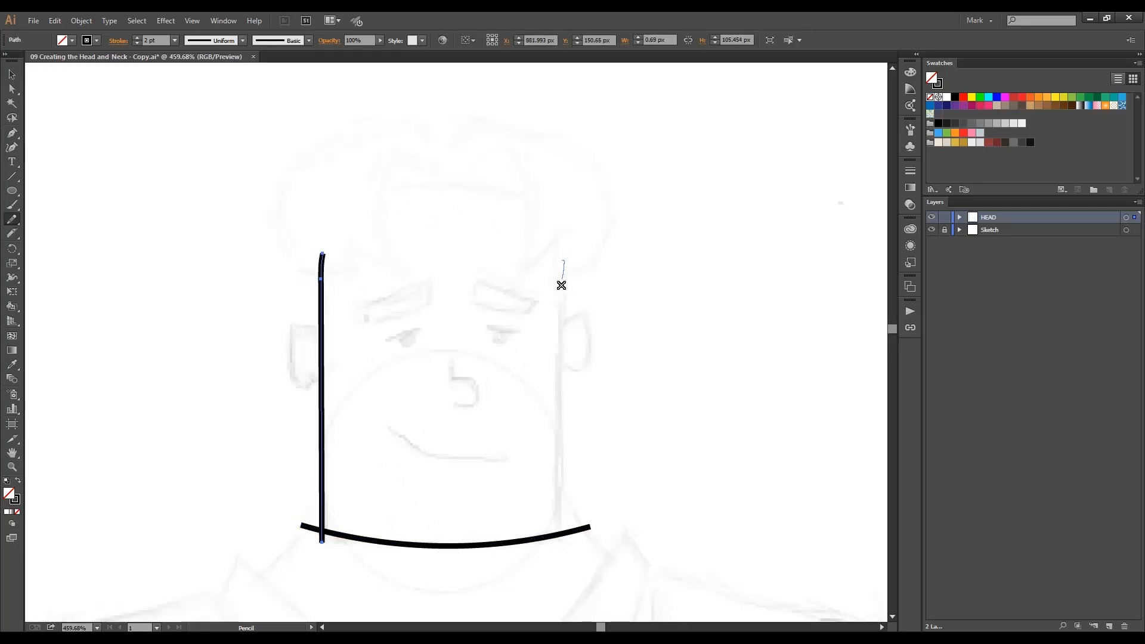
{"action": "mouse_move", "coordinate": [560, 266]}
{"action": "left_mouse_down"}
{"action": "mouse_move", "coordinate": [549, 413]}
{"action": "mouse_move", "coordinate": [560, 548]}
{"action": "left_mouse_up"}
{"action": "left_click_drag", "start_coordinate": [329, 368], "coordinate": [329, 331]}
{"action": "left_click_drag", "start_coordinate": [549, 327], "coordinate": [555, 360]}
- Trace the hairline, the right half of the hair and the notch at the top center with overlapping pencil strokes
{"action": "left_click_drag", "start_coordinate": [364, 198], "coordinate": [539, 206]}
{"action": "mouse_move", "coordinate": [449, 197]}
{"action": "left_mouse_down"}
{"action": "mouse_move", "coordinate": [527, 277]}
{"action": "mouse_move", "coordinate": [572, 221]}
{"action": "mouse_move", "coordinate": [544, 285]}
{"action": "left_mouse_up"}
{"action": "mouse_move", "coordinate": [539, 275]}
{"action": "left_mouse_down"}
{"action": "mouse_move", "coordinate": [608, 158]}
{"action": "mouse_move", "coordinate": [603, 138]}
{"action": "left_mouse_up"}
{"action": "mouse_move", "coordinate": [449, 124]}
{"action": "left_mouse_down"}
{"action": "mouse_move", "coordinate": [599, 168]}
{"action": "mouse_move", "coordinate": [635, 201]}
{"action": "left_mouse_up"}
{"action": "left_click_drag", "start_coordinate": [493, 104], "coordinate": [434, 157]}
{"action": "left_click_drag", "start_coordinate": [374, 105], "coordinate": [448, 156]}
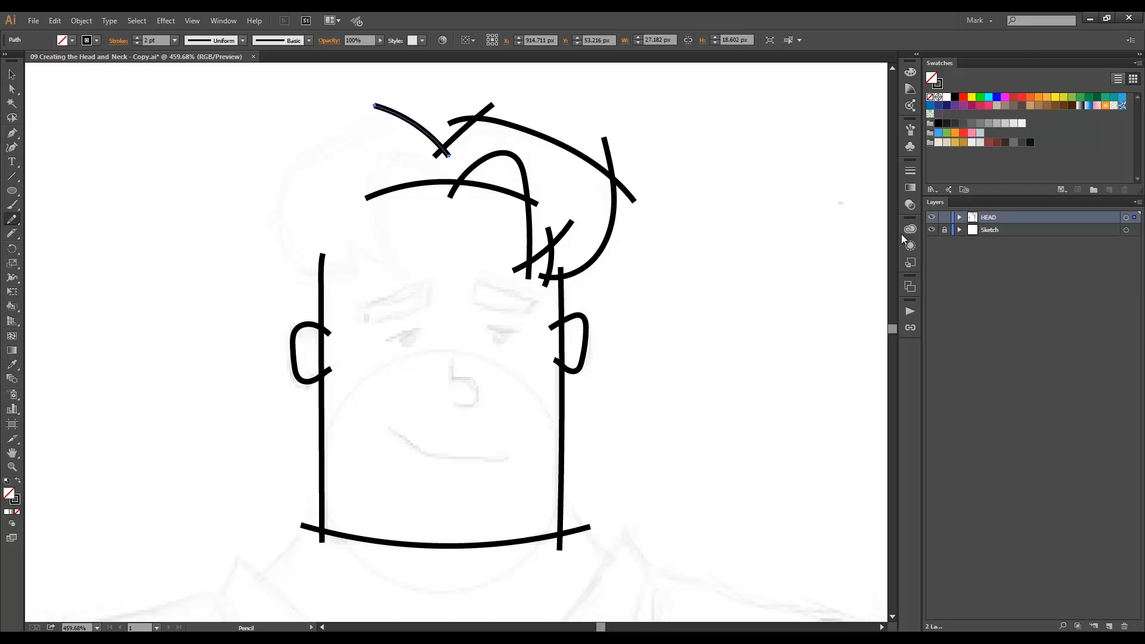
- Unlock the Sketch layer, raise the sketch image's opacity to 50%, and lock the layer again
{"action": "left_click", "coordinate": [944, 230]}
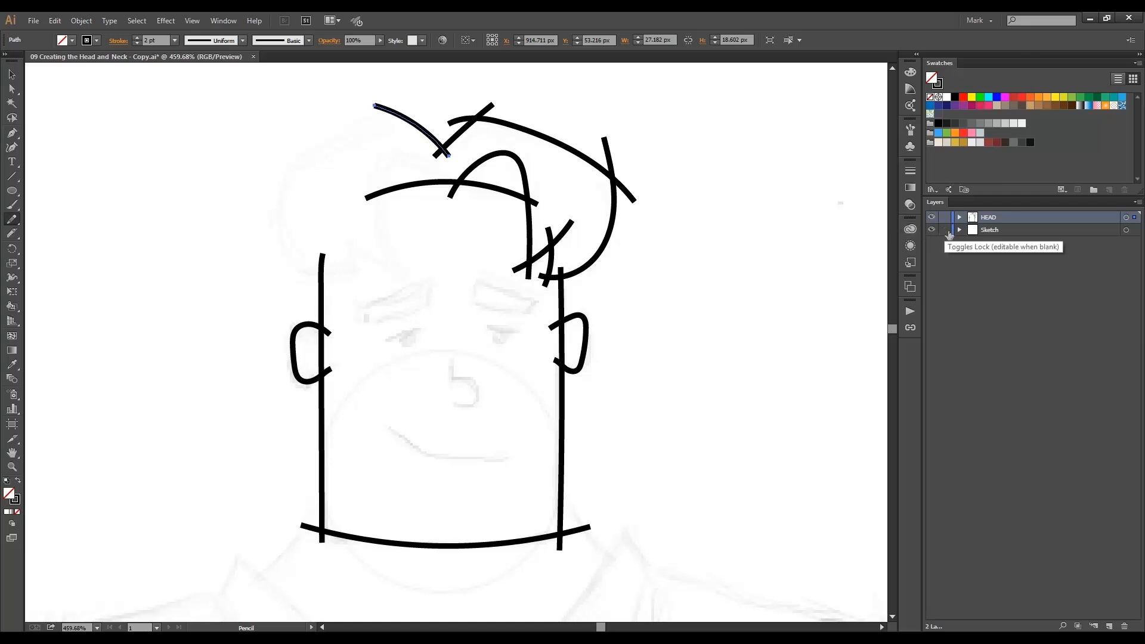
{"action": "left_click", "coordinate": [986, 231], "text": "alt"}
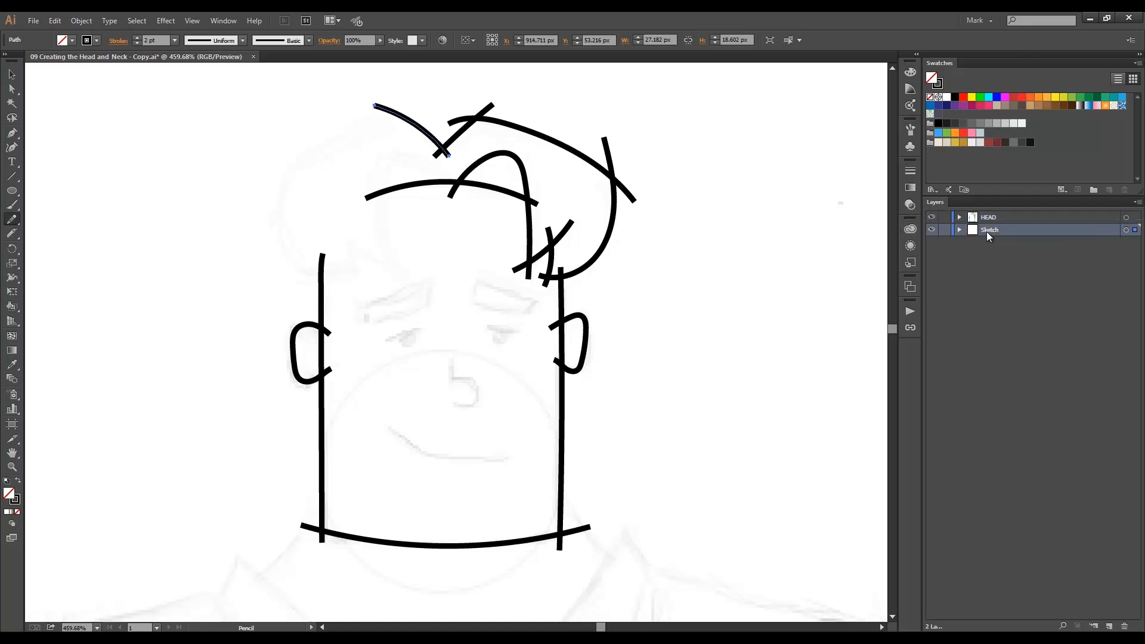
{"action": "left_click", "coordinate": [910, 205]}
{"action": "left_click", "coordinate": [857, 177]}
{"action": "type", "text": "50"}
{"action": "key", "text": "Return"}
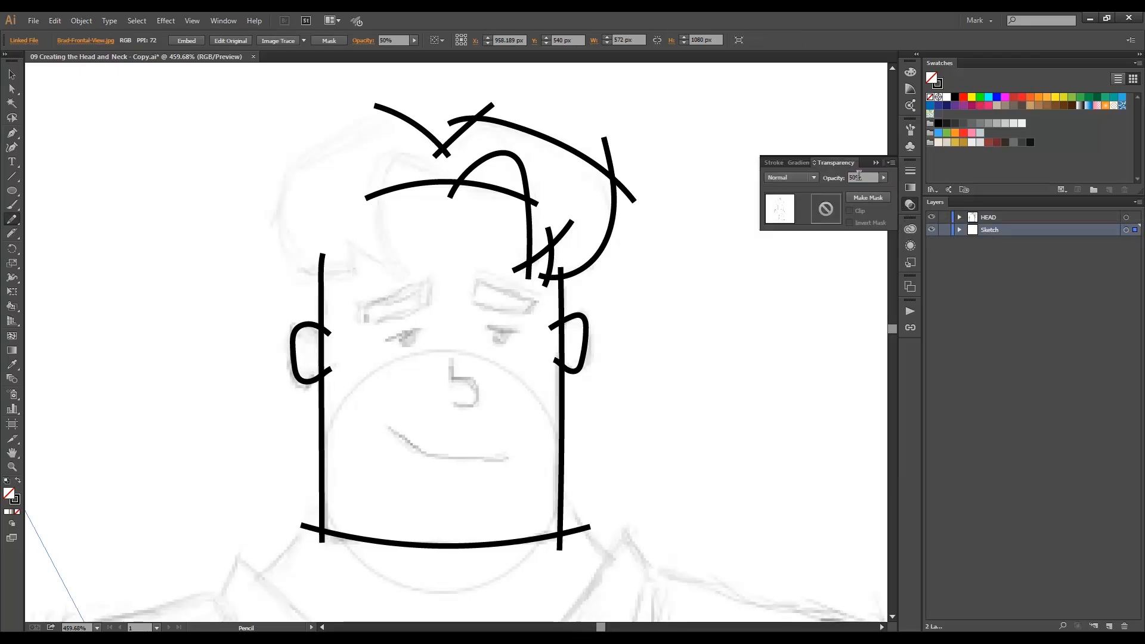
{"action": "left_click", "coordinate": [875, 162]}
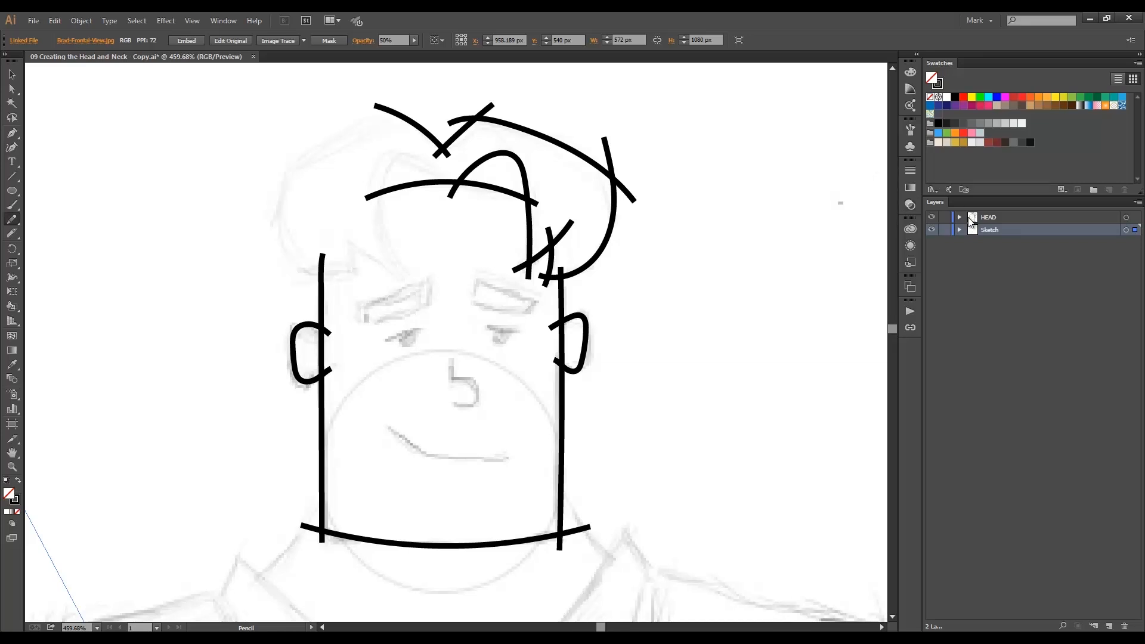
{"action": "left_click", "coordinate": [943, 231]}
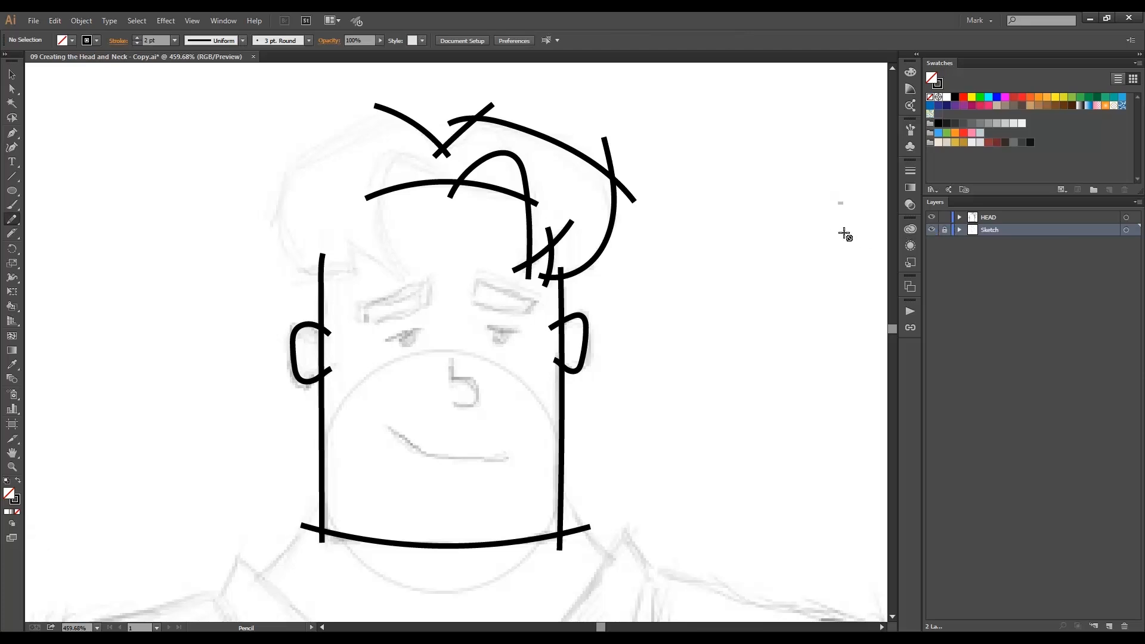
- On the HEAD layer, trace the left half's outer hair contour and the pointed strands above the left temple
{"action": "left_click", "coordinate": [989, 219]}
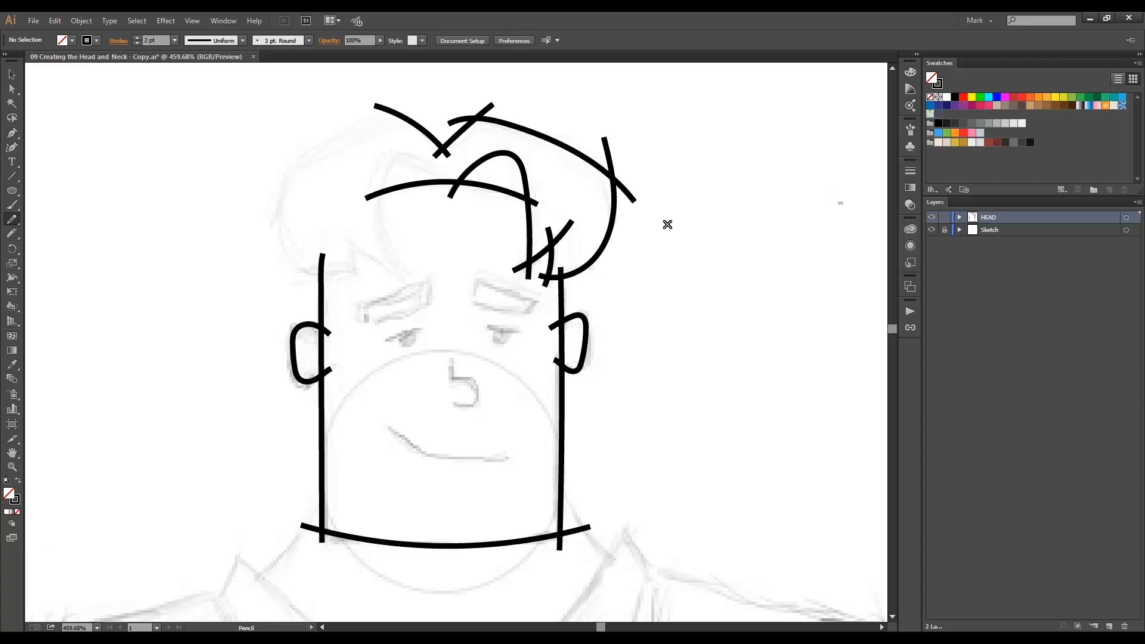
{"action": "mouse_move", "coordinate": [375, 105]}
{"action": "left_mouse_down"}
{"action": "mouse_move", "coordinate": [412, 110]}
{"action": "mouse_move", "coordinate": [273, 172]}
{"action": "mouse_move", "coordinate": [327, 273]}
{"action": "mouse_move", "coordinate": [286, 271]}
{"action": "left_mouse_up"}
{"action": "left_click_drag", "start_coordinate": [358, 232], "coordinate": [354, 279]}
{"action": "left_click_drag", "start_coordinate": [340, 243], "coordinate": [404, 286]}
{"action": "key", "text": "ctrl+z"}
{"action": "left_click_drag", "start_coordinate": [339, 238], "coordinate": [418, 278]}
- Draw the left inner hair curl from the center of the hairline down to the brow, redrawing it until it follows the sketch
{"action": "mouse_move", "coordinate": [460, 199]}
{"action": "left_mouse_down"}
{"action": "mouse_move", "coordinate": [400, 266]}
{"action": "mouse_move", "coordinate": [410, 281]}
{"action": "left_mouse_up"}
{"action": "key", "text": "ctrl+z"}
{"action": "mouse_move", "coordinate": [459, 201]}
{"action": "left_mouse_down"}
{"action": "mouse_move", "coordinate": [373, 182]}
{"action": "mouse_move", "coordinate": [411, 288]}
{"action": "left_mouse_up"}
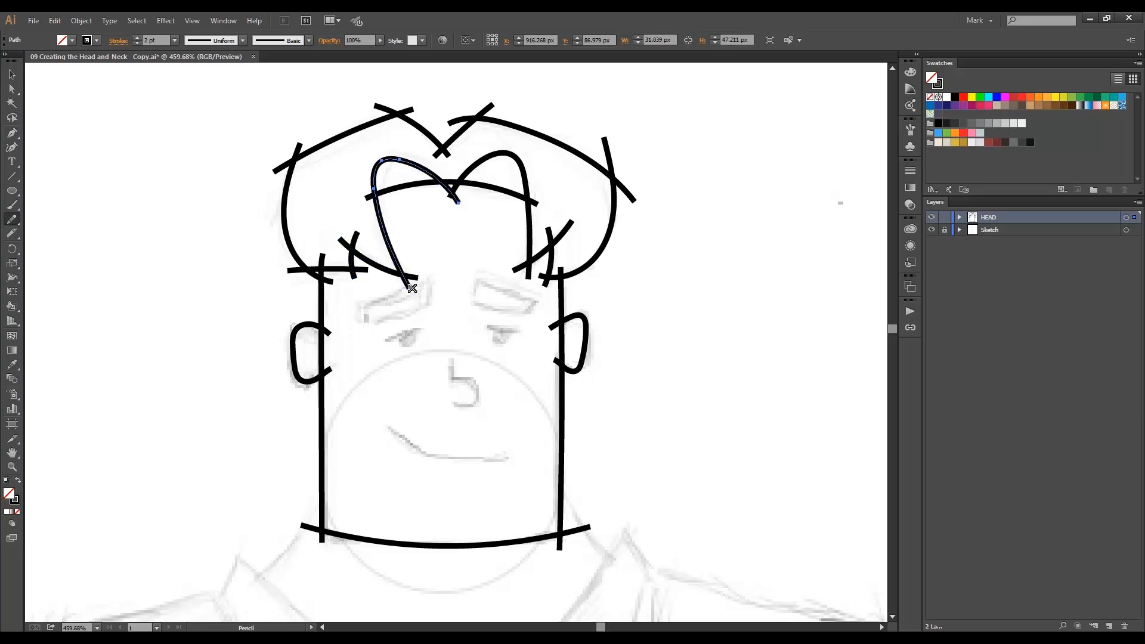
{"action": "key", "text": "ctrl+z"}
{"action": "mouse_move", "coordinate": [457, 200]}
{"action": "left_mouse_down"}
{"action": "mouse_move", "coordinate": [376, 174]}
{"action": "mouse_move", "coordinate": [411, 286]}
{"action": "left_mouse_up"}
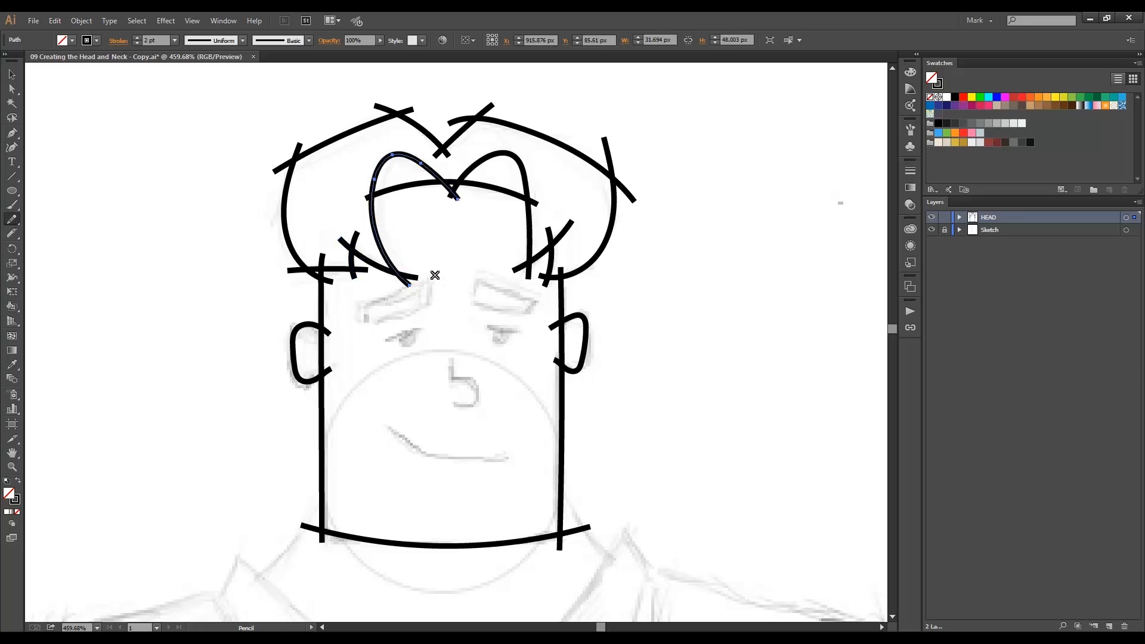
{"action": "left_click", "coordinate": [462, 253], "text": "ctrl"}
- Apply the lens-shaped width profile that tapers at both ends to all the head and hair strokes
{"action": "key", "text": "a"}
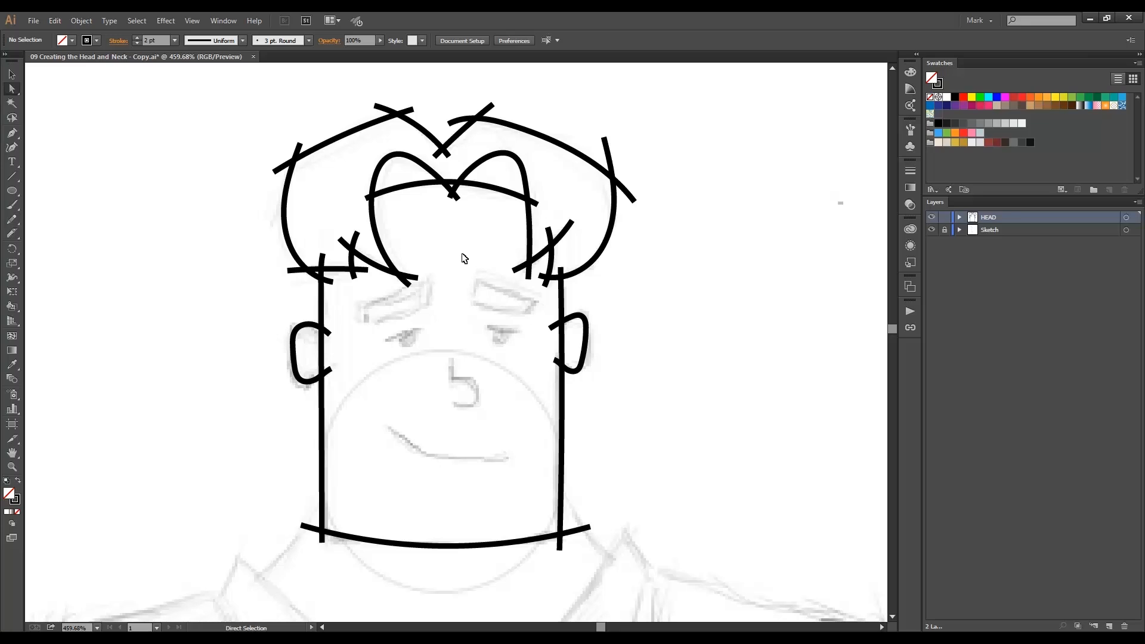
{"action": "key", "text": "ctrl+a"}
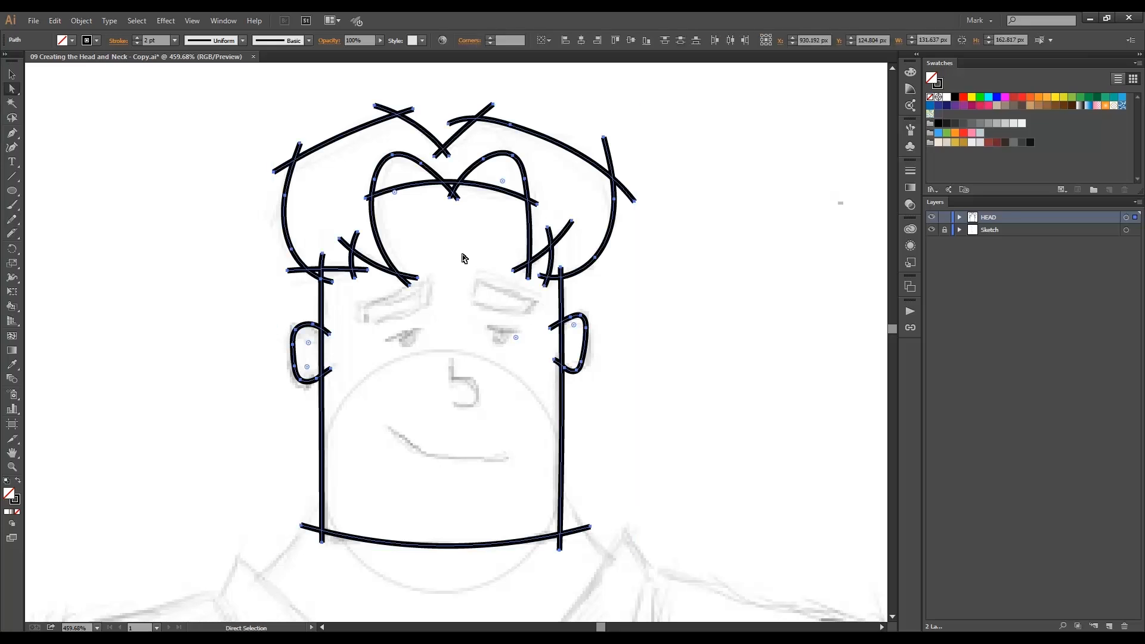
{"action": "left_click", "coordinate": [238, 41]}
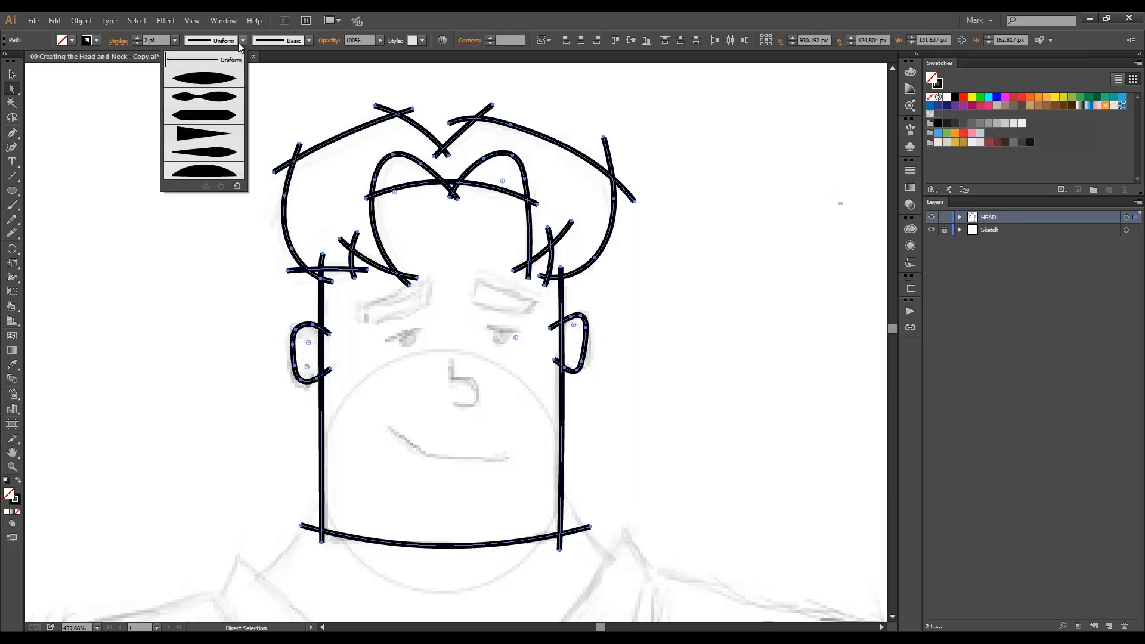
{"action": "left_click", "coordinate": [224, 84]}
{"action": "left_click", "coordinate": [261, 127]}
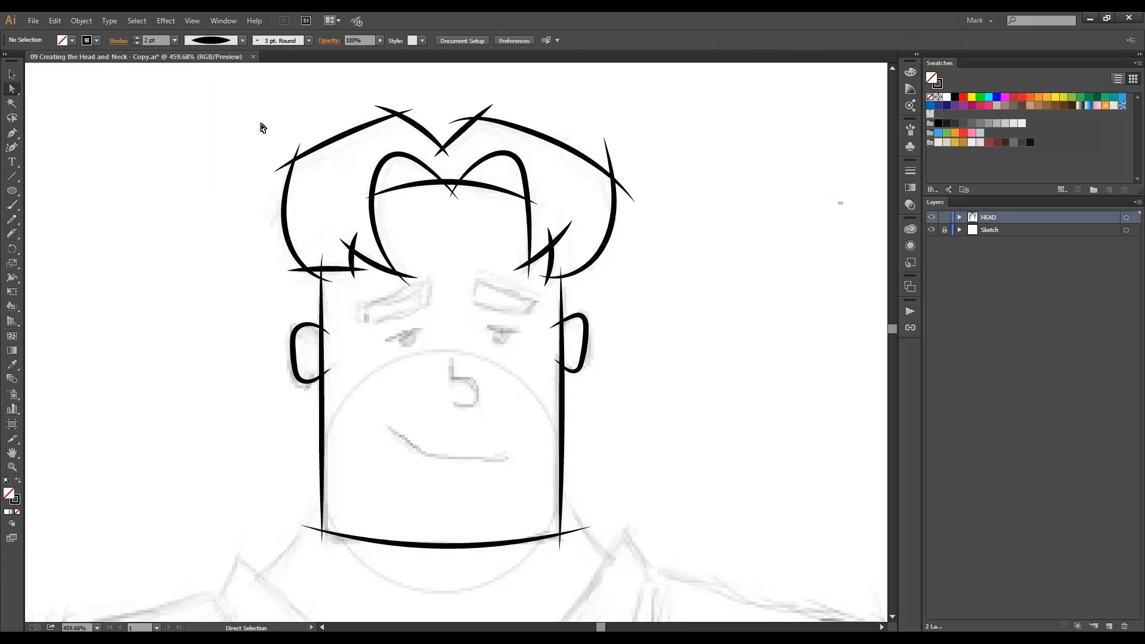
- Expand the appearance of all the tapered head and hair strokes into filled shapes
{"action": "key", "text": "ctrl+a"}
{"action": "left_click", "coordinate": [81, 21]}
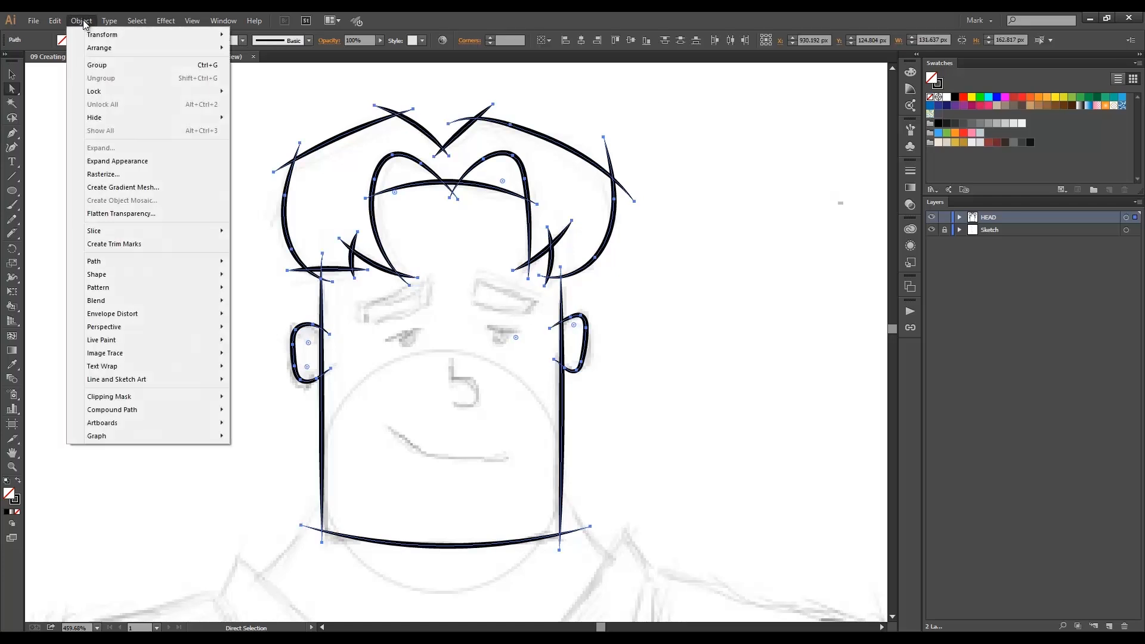
{"action": "left_click", "coordinate": [137, 161]}
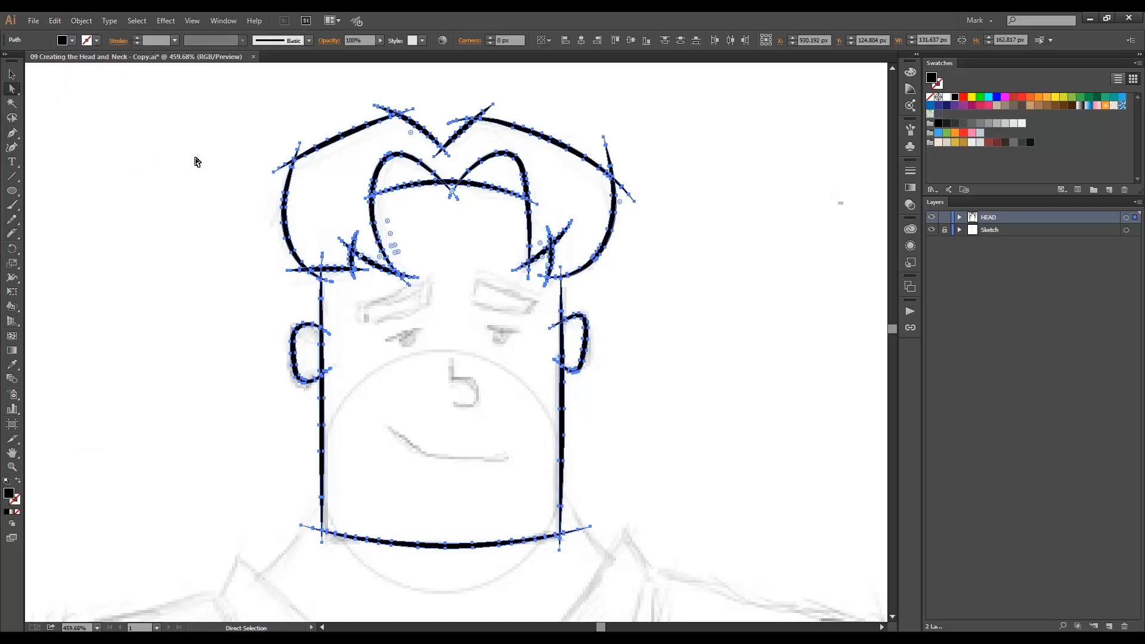
- Simplify all the expanded head and hair shapes with 97% curve precision, then deselect them
{"action": "left_click", "coordinate": [81, 21]}
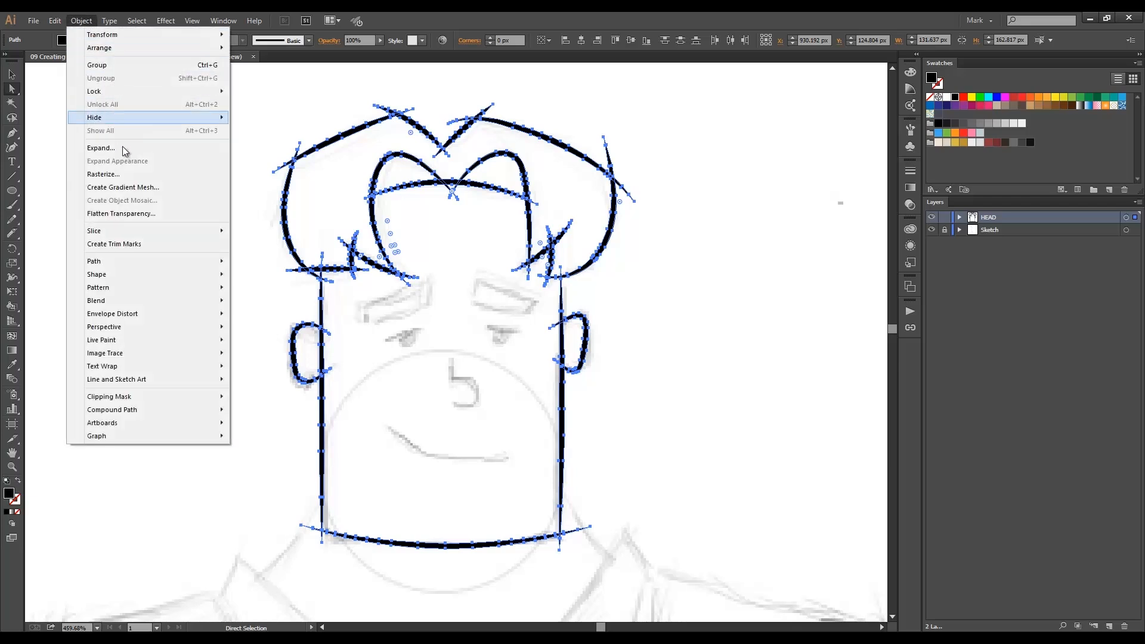
{"action": "mouse_move", "coordinate": [137, 261]}
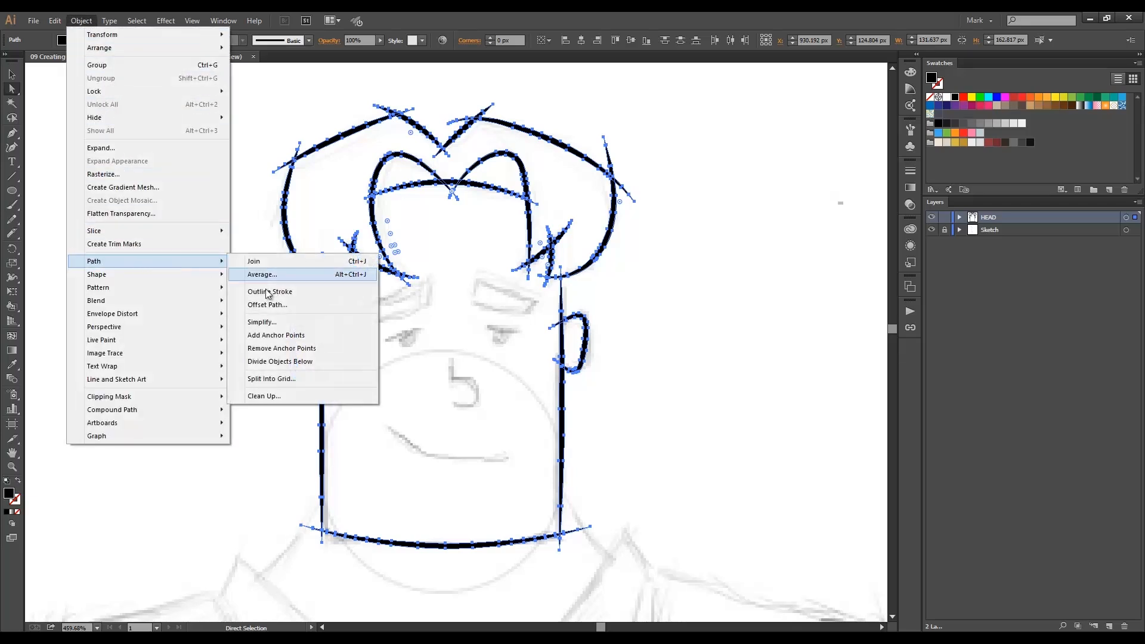
{"action": "left_click", "coordinate": [261, 322]}
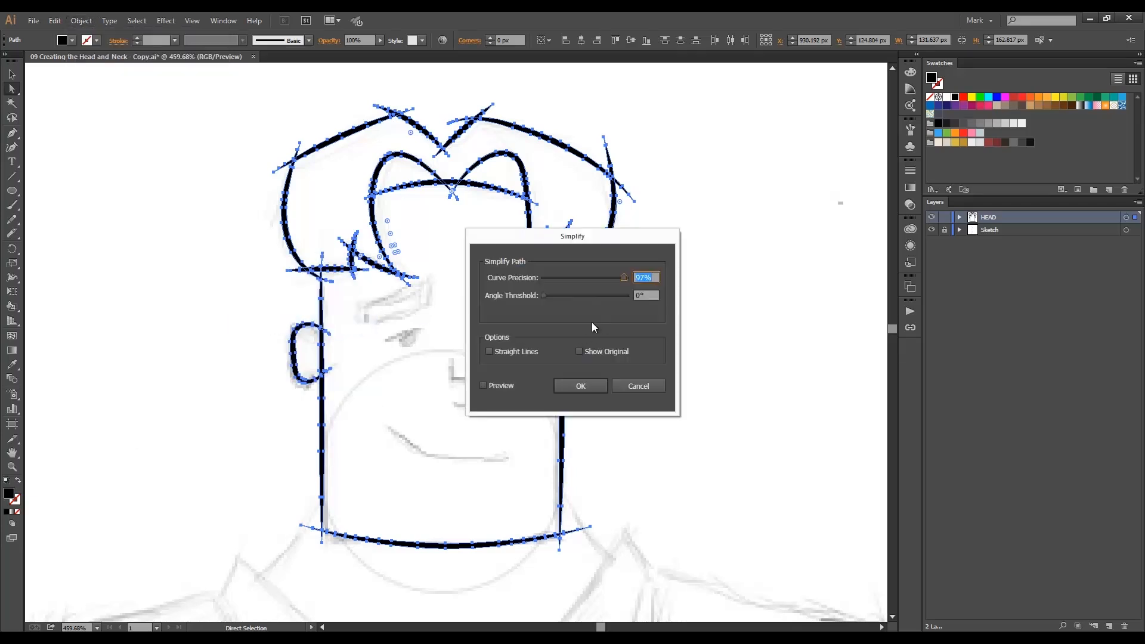
{"action": "left_click", "coordinate": [581, 384]}
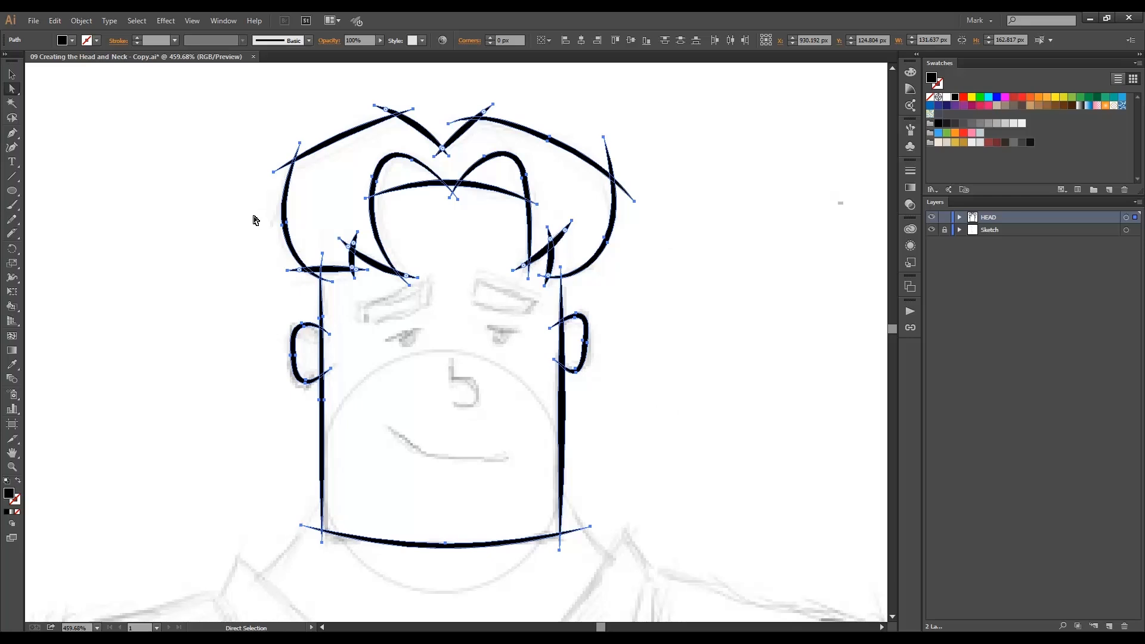
{"action": "left_click", "coordinate": [256, 220]}
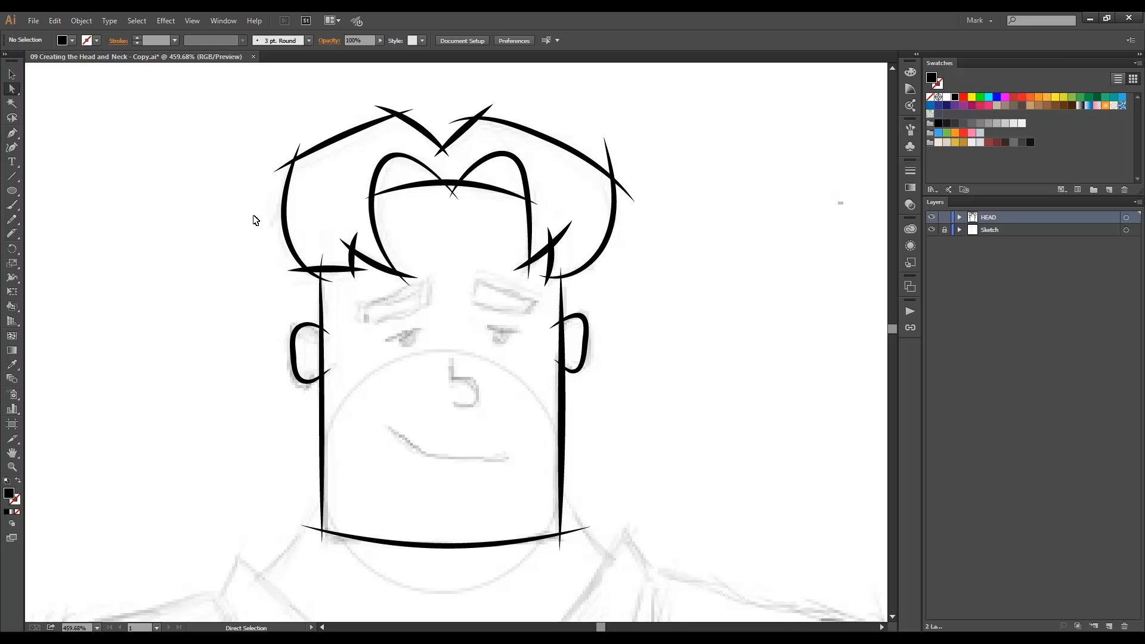
- Make all the head and hair shapes into a Live Paint group and expand it to split the lines where they cross
{"action": "key", "text": "ctrl+a"}
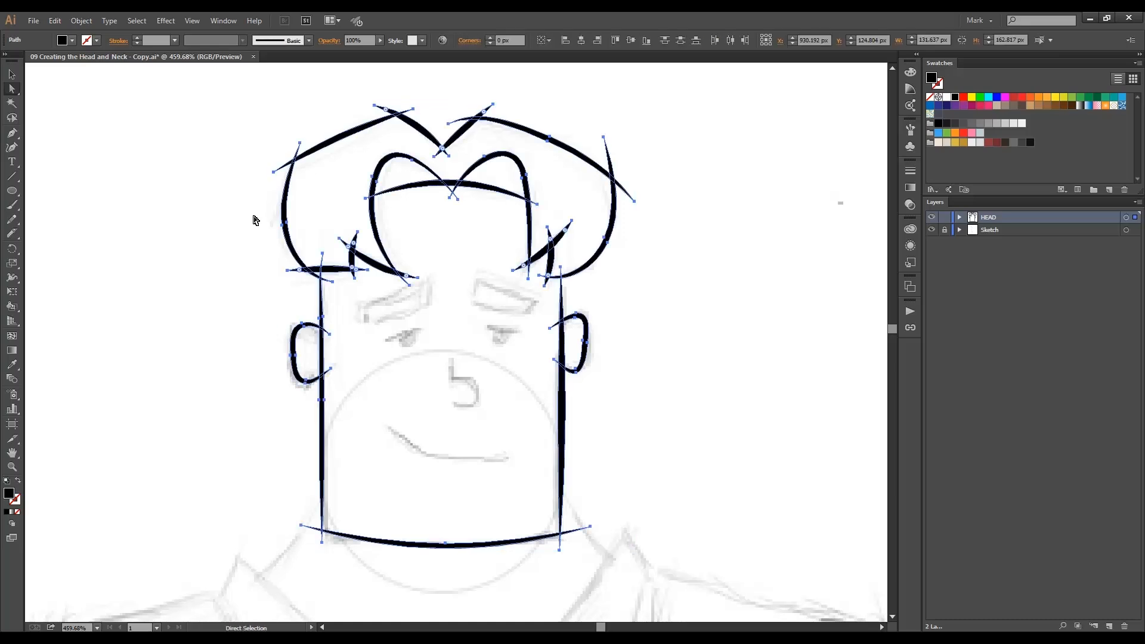
{"action": "key", "text": "ctrl+alt+x"}
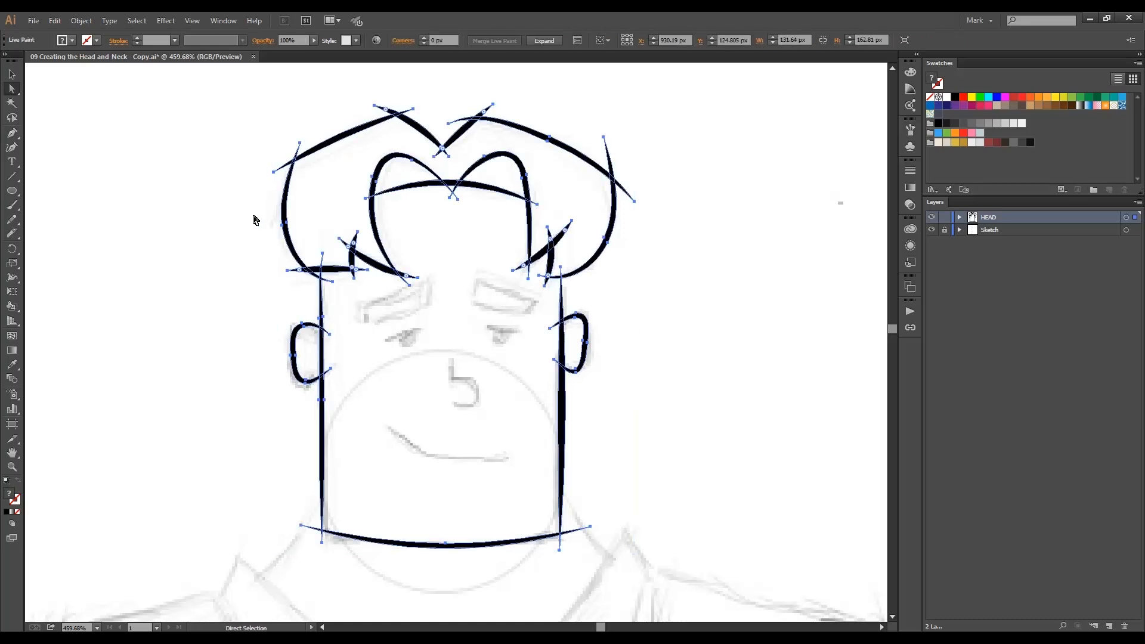
{"action": "left_click", "coordinate": [544, 41]}
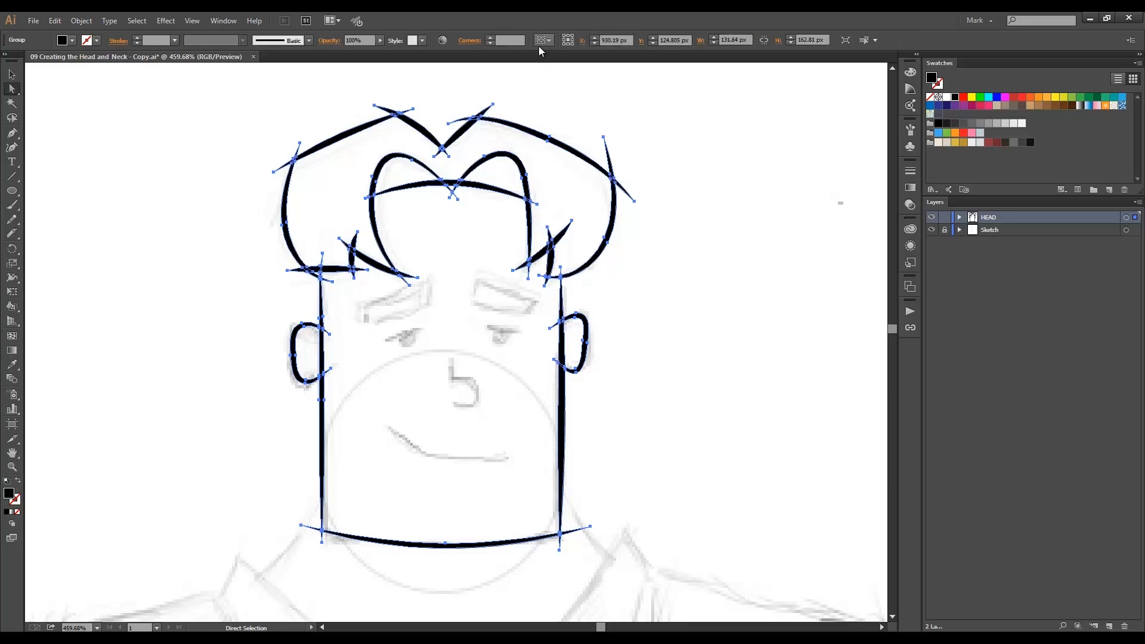
{"action": "left_click", "coordinate": [309, 114]}
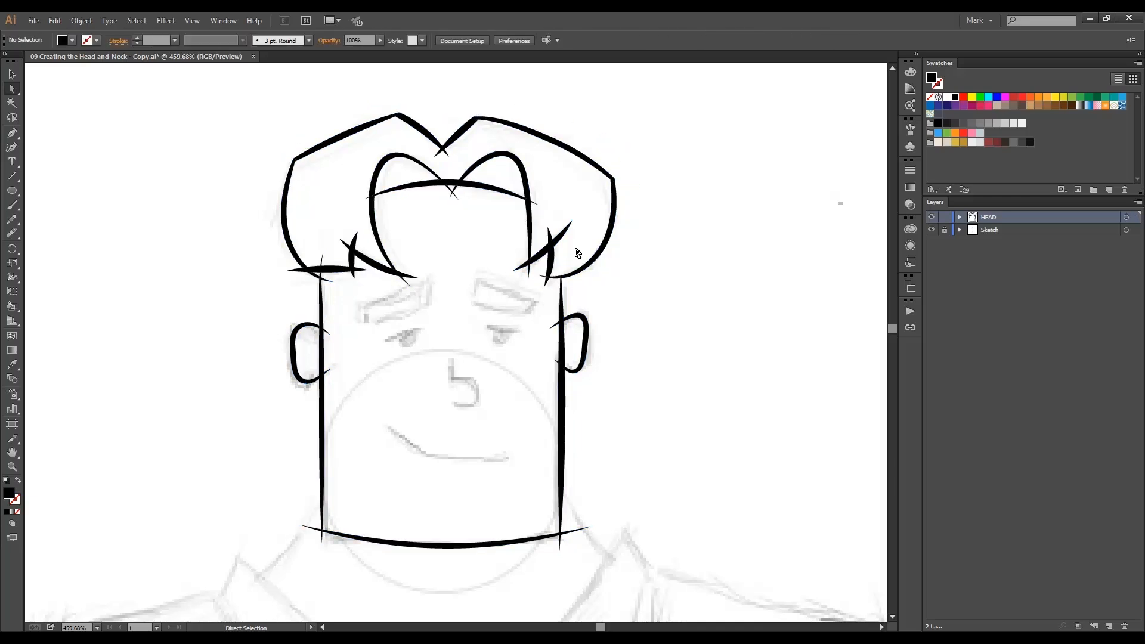
- Delete the overhanging line ends at the hair's temple strands, inner curls and center part
{"action": "left_click", "coordinate": [549, 237]}
{"action": "key", "text": "Delete"}
{"action": "left_click", "coordinate": [523, 267]}
{"action": "key", "text": "Delete"}
{"action": "left_click", "coordinate": [457, 195]}
{"action": "key", "text": "Delete"}
{"action": "left_click", "coordinate": [445, 154]}
{"action": "key", "text": "Delete"}
{"action": "left_click", "coordinate": [408, 278]}
{"action": "key", "text": "Delete"}
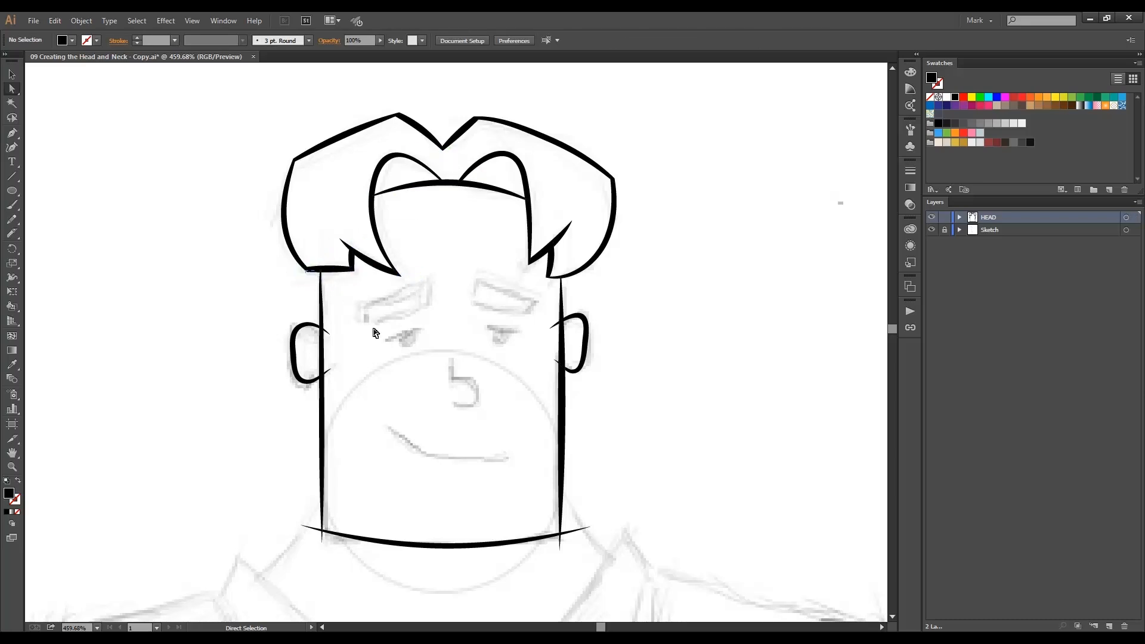
- Delete the overhanging line ends at both lower corners of the jaw
{"action": "left_click", "coordinate": [305, 526]}
{"action": "key", "text": "Delete"}
{"action": "left_click", "coordinate": [322, 537]}
{"action": "key", "text": "Delete"}
{"action": "left_click", "coordinate": [577, 530]}
{"action": "key", "text": "Delete"}
{"action": "left_click", "coordinate": [560, 542]}
{"action": "key", "text": "Delete"}
- Make the cleaned line art a Live Paint group, filling the main hair with gold and the two inner hair areas with darker gold
{"action": "key", "text": "ctrl+a"}
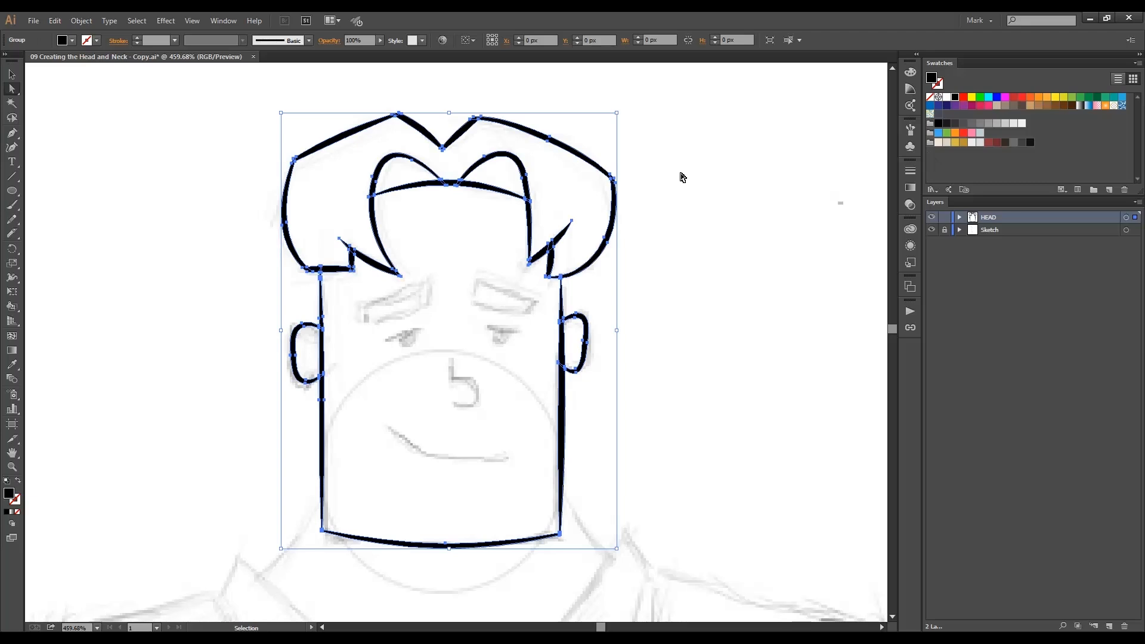
{"action": "key", "text": "a"}
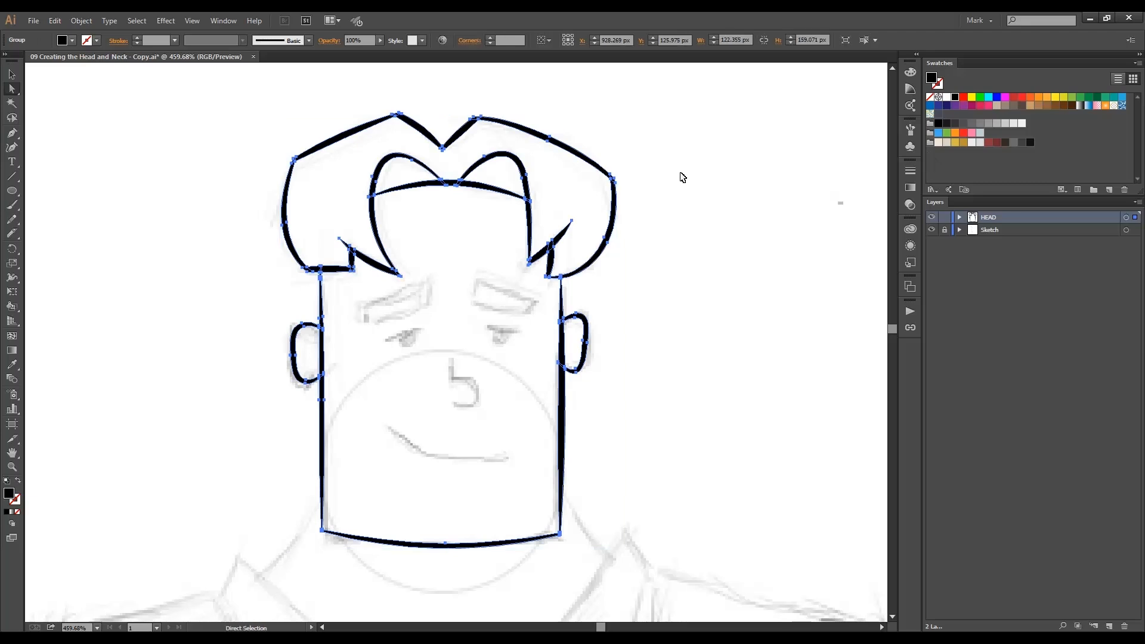
{"action": "key", "text": "v"}
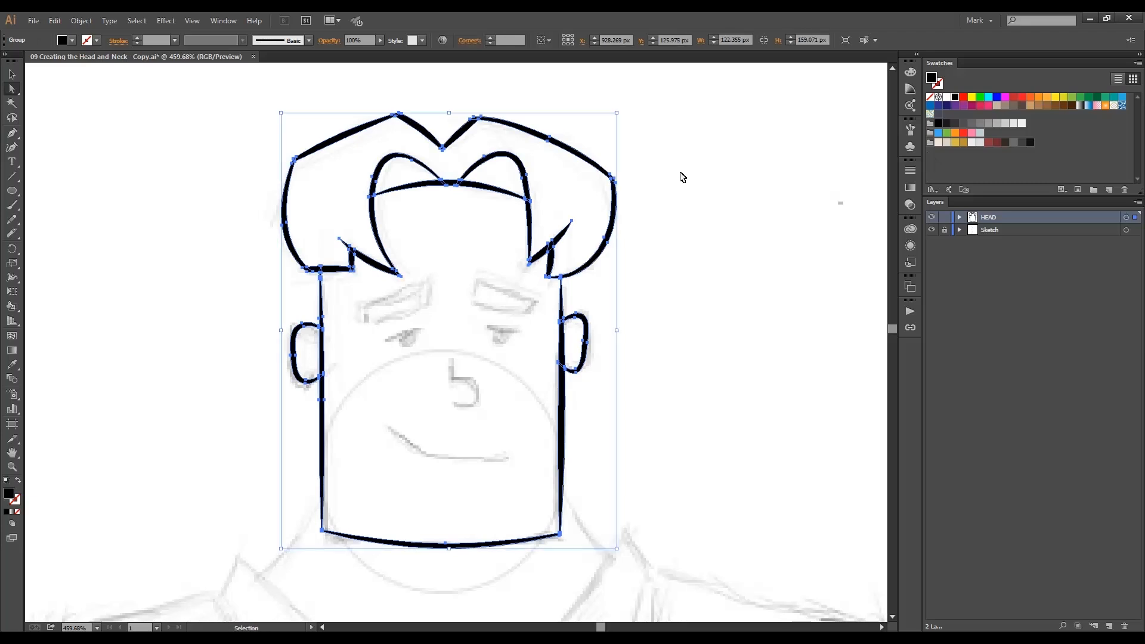
{"action": "key", "text": "a"}
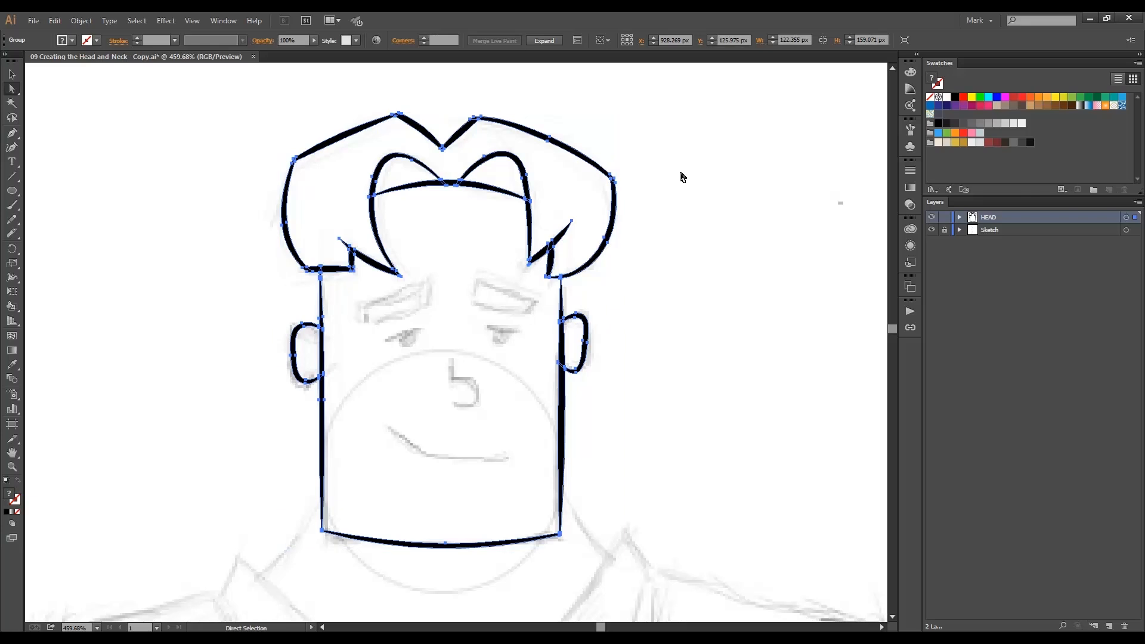
{"action": "key", "text": "k"}
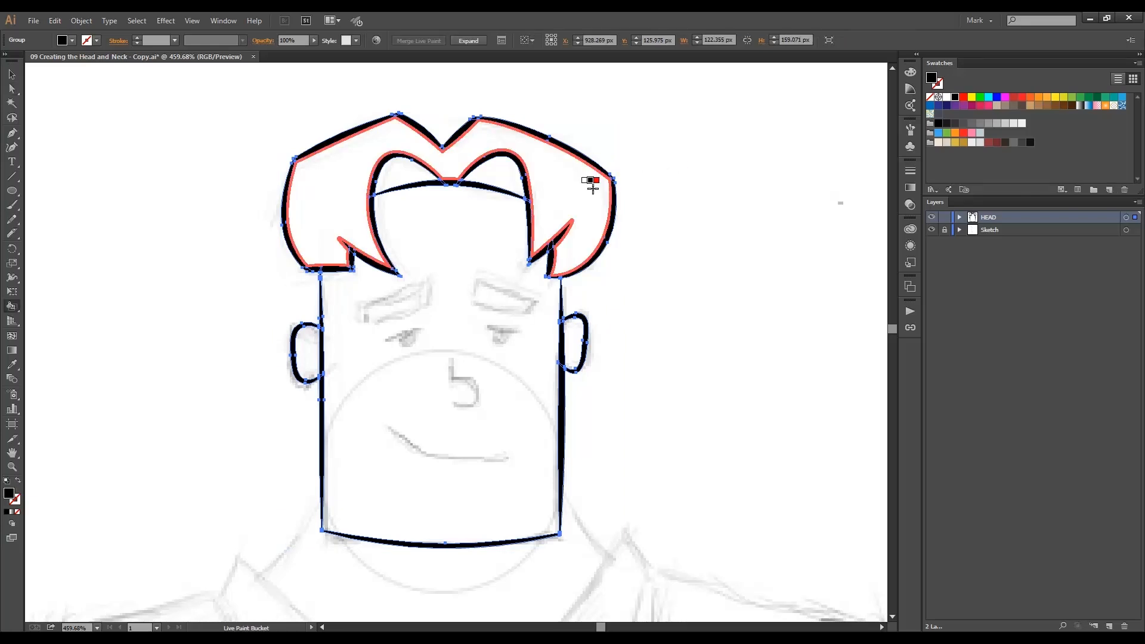
{"action": "left_click", "coordinate": [954, 143]}
{"action": "left_click", "coordinate": [568, 180]}
{"action": "key", "text": "Right"}
{"action": "left_click", "coordinate": [492, 177]}
{"action": "left_click", "coordinate": [406, 177]}
- Fill the face and both ears with the light skin color, then deselect the artwork
{"action": "left_click", "coordinate": [938, 142]}
{"action": "left_click", "coordinate": [435, 335]}
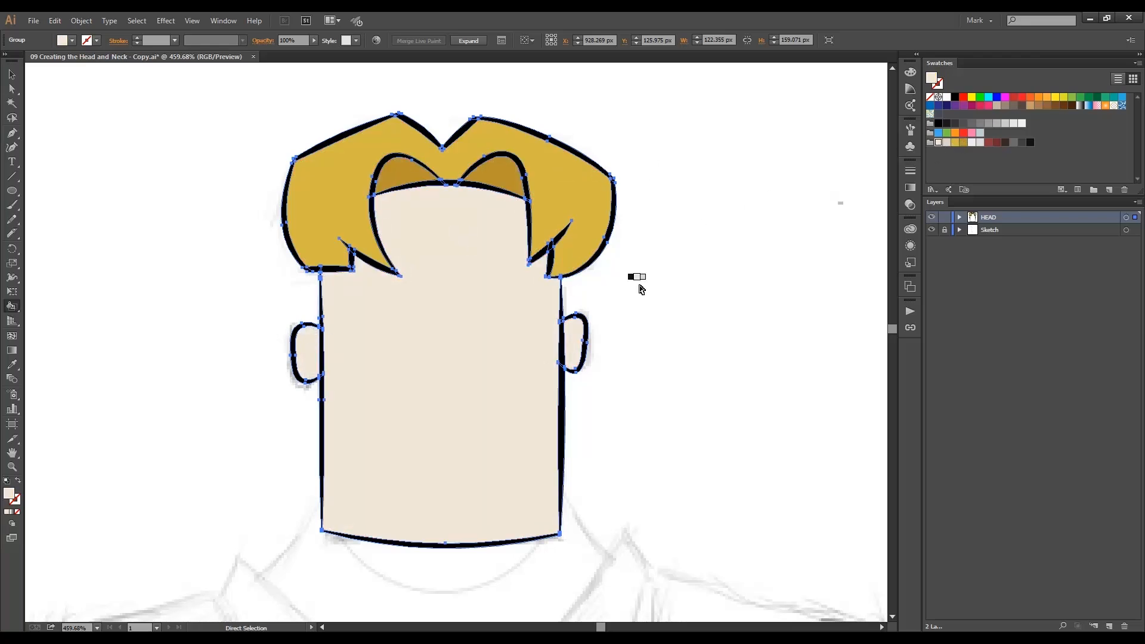
{"action": "key", "text": "ctrl+shift+a"}
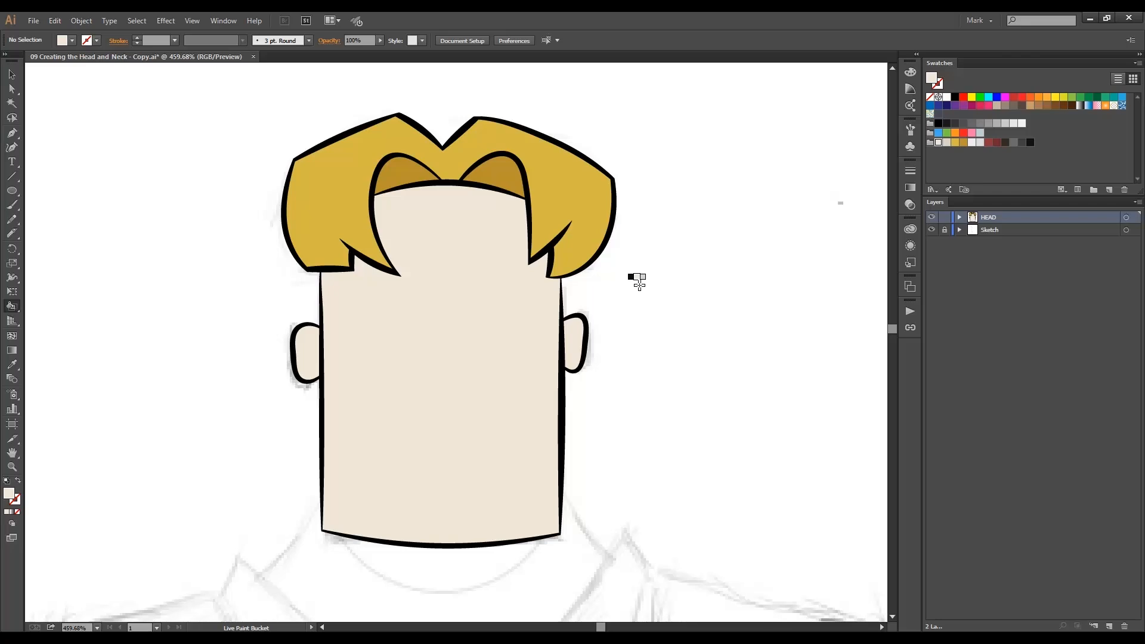
- Expand the painted artwork and convert it to Live Paint again, then recolor the right outer hair outline and center part darker gold
{"action": "key", "text": "a"}
{"action": "key", "text": "ctrl+a"}
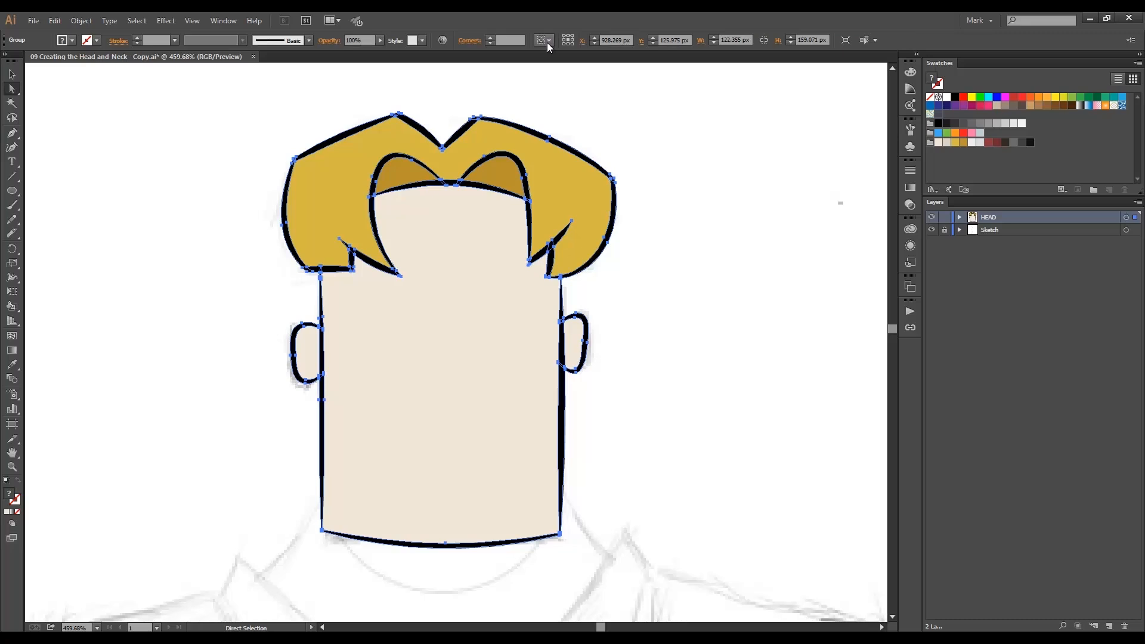
{"action": "key", "text": "k"}
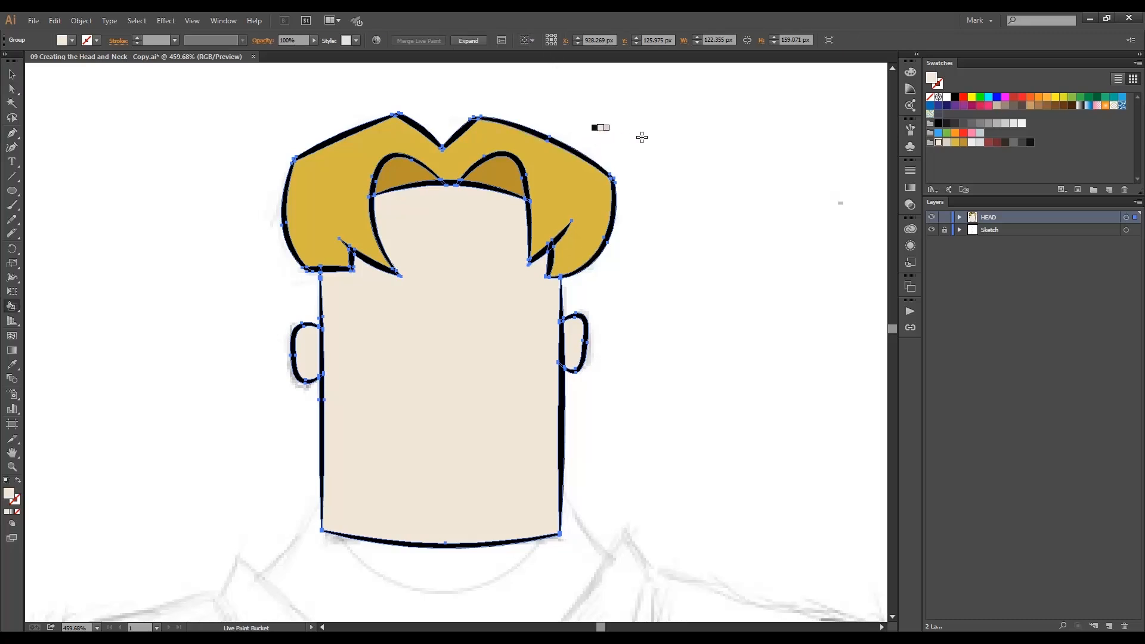
{"action": "left_click", "coordinate": [497, 183], "text": "alt"}
{"action": "left_click", "coordinate": [587, 161]}
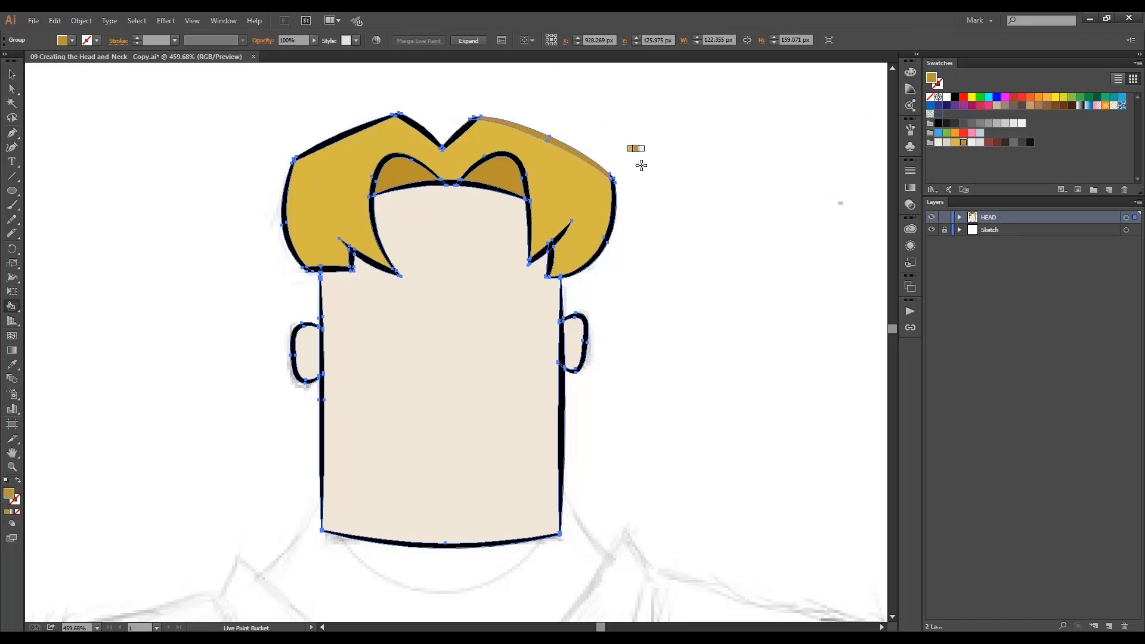
{"action": "left_click", "coordinate": [615, 192]}
{"action": "key", "text": "ctrl+shift+a"}
{"action": "left_click", "coordinate": [474, 121]}
{"action": "left_click", "coordinate": [434, 138]}
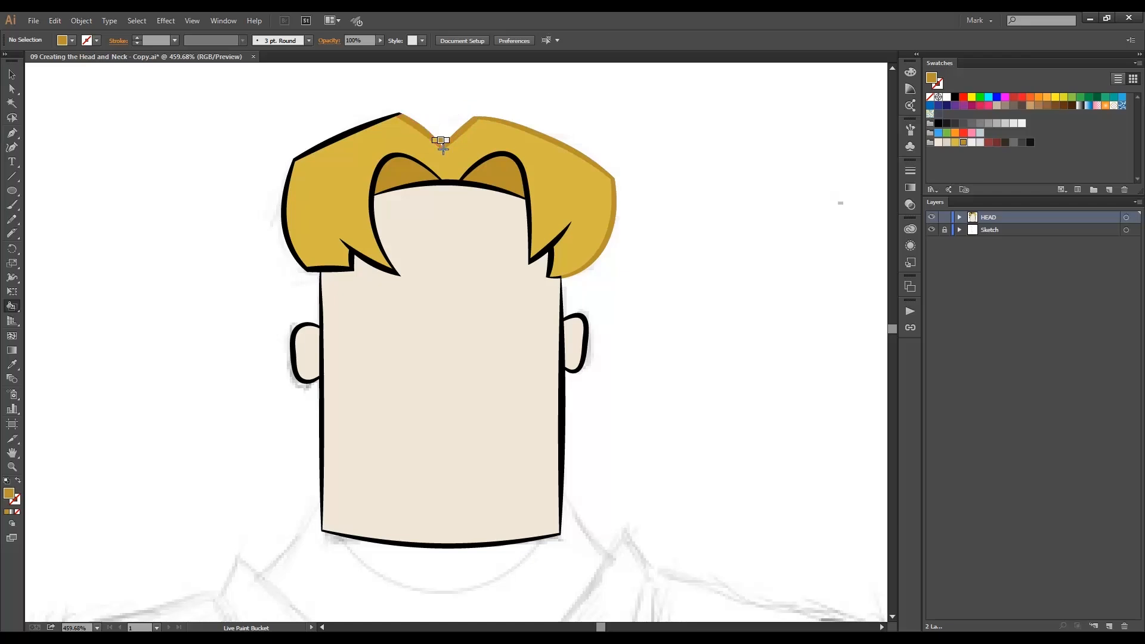
- Recolor the left outer hair outline and the left temple strands with the darker gold
{"action": "left_click", "coordinate": [381, 120]}
{"action": "left_click", "coordinate": [286, 170]}
{"action": "left_click", "coordinate": [308, 271]}
{"action": "left_click", "coordinate": [324, 270]}
{"action": "left_click", "coordinate": [351, 262]}
{"action": "left_click", "coordinate": [361, 258]}
{"action": "left_click", "coordinate": [345, 245]}
{"action": "left_click", "coordinate": [391, 263]}
{"action": "key", "text": "ctrl+z"}
{"action": "left_click", "coordinate": [389, 264]}
- Recolor the inner curl outlines, the hairline and the right temple strands with the darker gold
{"action": "left_click", "coordinate": [382, 192]}
{"action": "left_click", "coordinate": [370, 195]}
{"action": "left_click", "coordinate": [444, 182]}
{"action": "left_click", "coordinate": [463, 179]}
{"action": "left_click", "coordinate": [529, 229]}
{"action": "left_click", "coordinate": [558, 237]}
{"action": "left_click", "coordinate": [542, 253]}
{"action": "left_click", "coordinate": [551, 262]}
{"action": "left_click", "coordinate": [552, 277]}
- Recolor the right side of the face and the right ear outline with the darker skin tone
{"action": "left_click", "coordinate": [946, 142]}
{"action": "left_click", "coordinate": [560, 343]}
{"action": "left_click", "coordinate": [577, 314]}
{"action": "left_click", "coordinate": [559, 322]}
{"action": "left_click", "coordinate": [559, 370]}
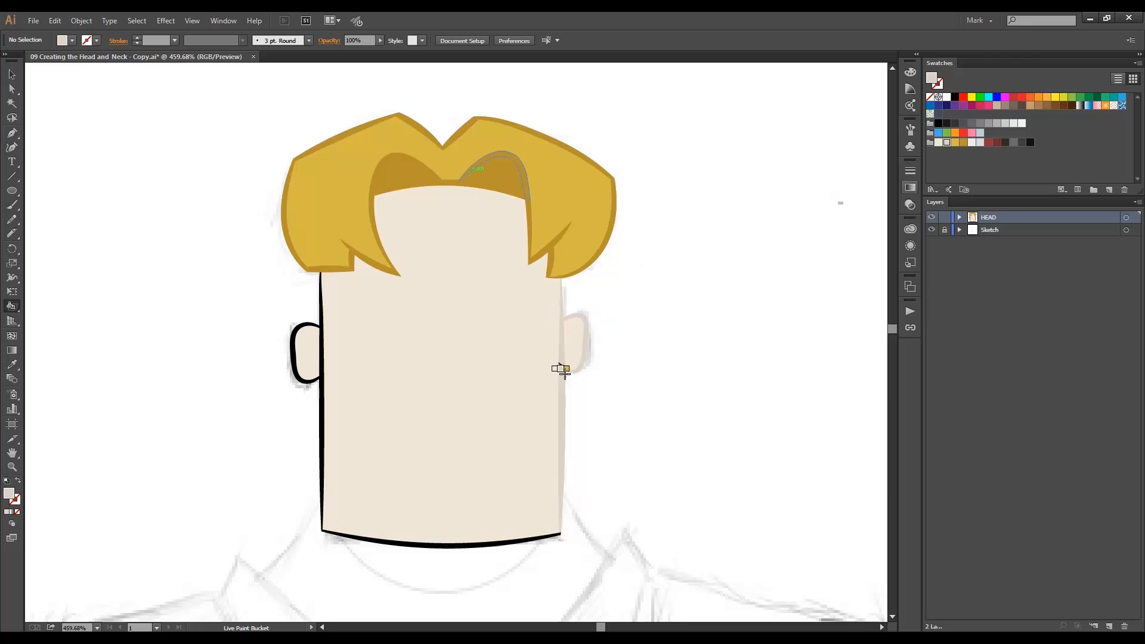
- Recolor the left ear, left face side and jaw outlines with the darker skin tone
{"action": "left_click", "coordinate": [316, 325]}
{"action": "left_click", "coordinate": [322, 337]}
{"action": "left_click", "coordinate": [321, 388]}
{"action": "left_click", "coordinate": [356, 537]}
{"action": "left_click", "coordinate": [323, 530]}
{"action": "left_click", "coordinate": [561, 533]}
{"action": "key", "text": "a"}
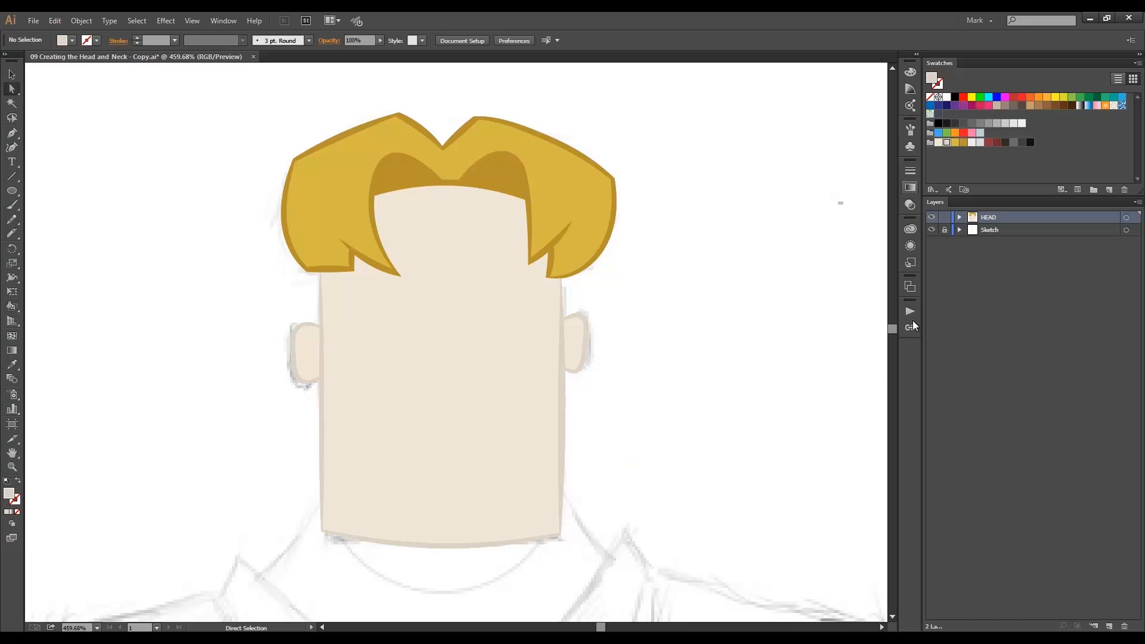
- Hide the painted head group and draw a light skin-colored circle matching the large circle over the sketch's lower face
{"action": "left_click", "coordinate": [959, 217]}
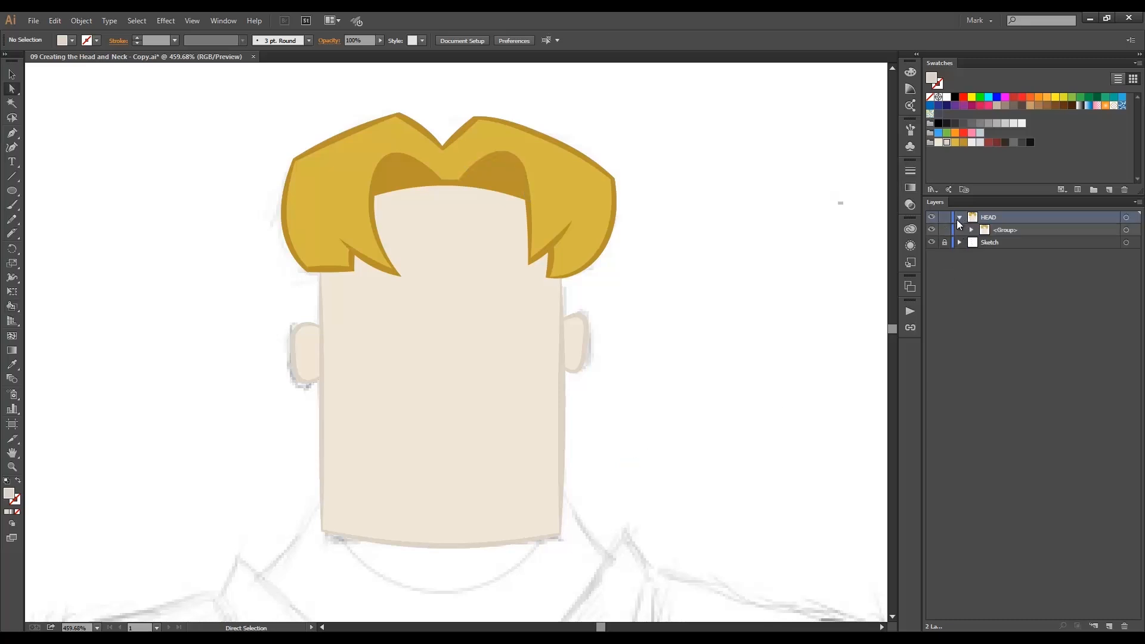
{"action": "left_click", "coordinate": [941, 230]}
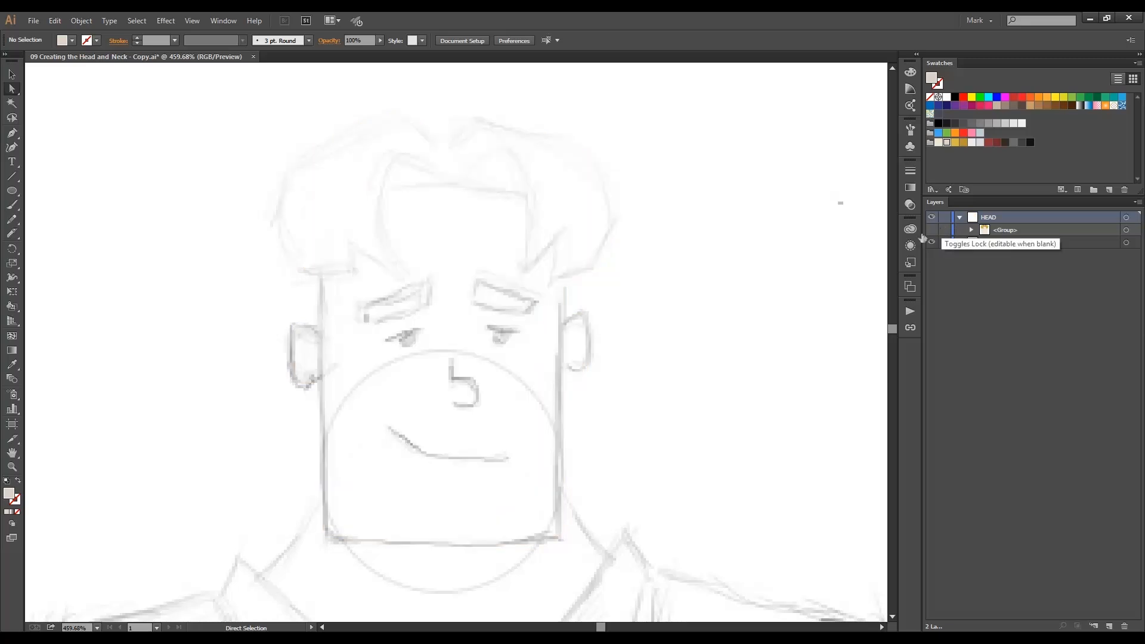
{"action": "left_click", "coordinate": [18, 190]}
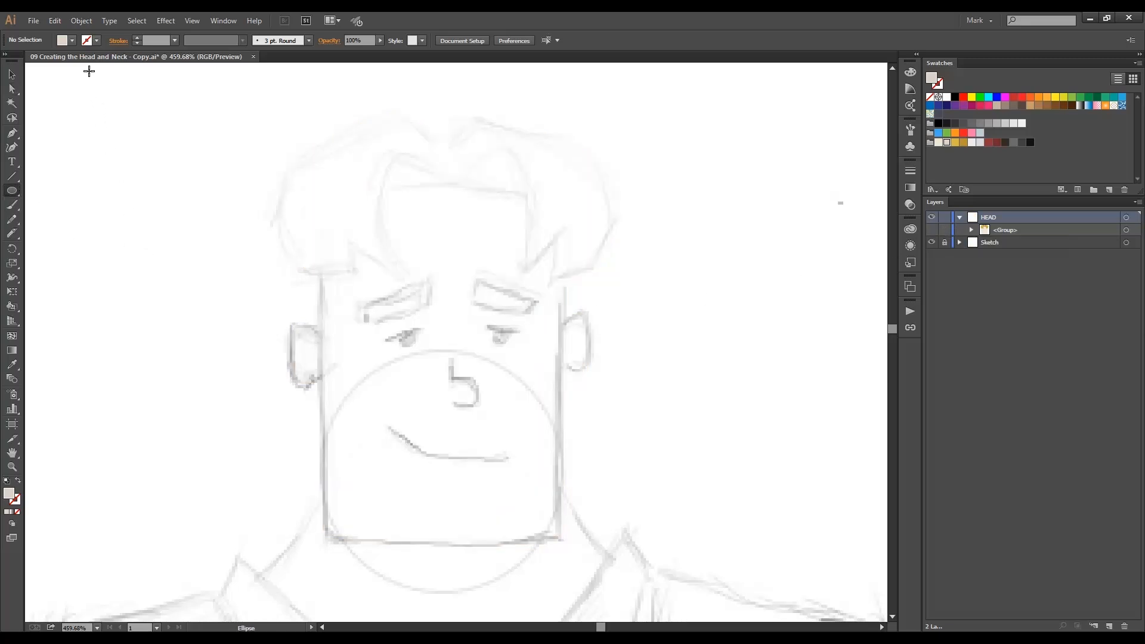
{"action": "left_click", "coordinate": [71, 40]}
{"action": "left_click", "coordinate": [16, 105]}
{"action": "left_click_drag", "start_coordinate": [324, 444], "coordinate": [424, 511]}
{"action": "key", "text": "ctrl+z"}
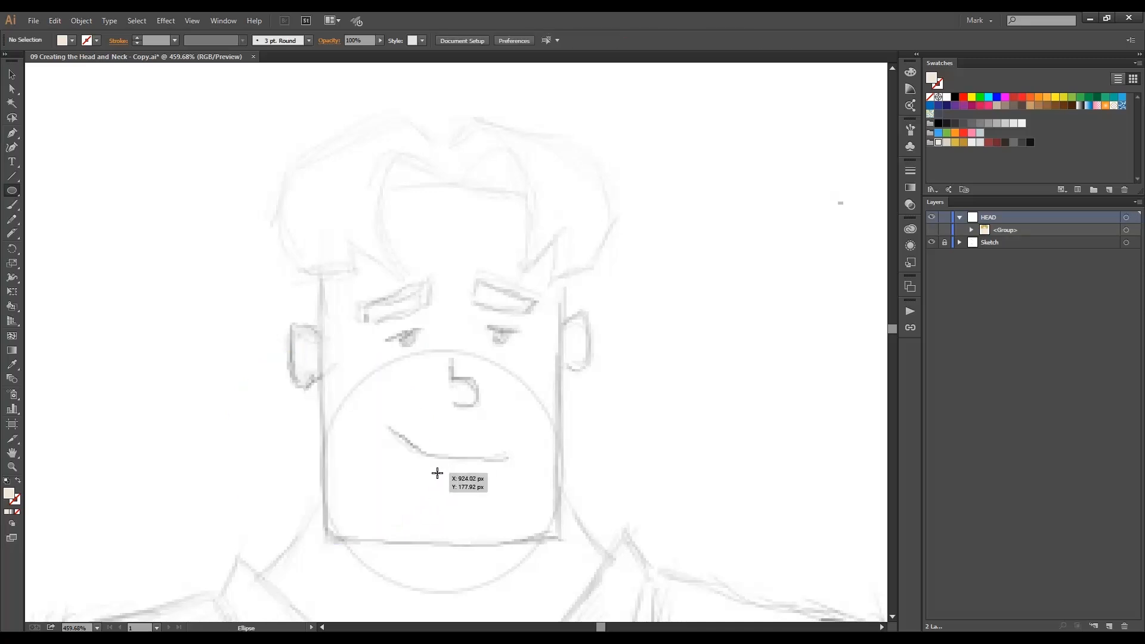
{"action": "left_click_drag", "start_coordinate": [437, 472], "coordinate": [526, 511]}
{"action": "left_click_drag", "start_coordinate": [560, 352], "coordinate": [562, 355]}
{"action": "left_click_drag", "start_coordinate": [505, 418], "coordinate": [507, 417]}
{"action": "left_click_drag", "start_coordinate": [562, 351], "coordinate": [561, 353]}
{"action": "left_click", "coordinate": [619, 438]}
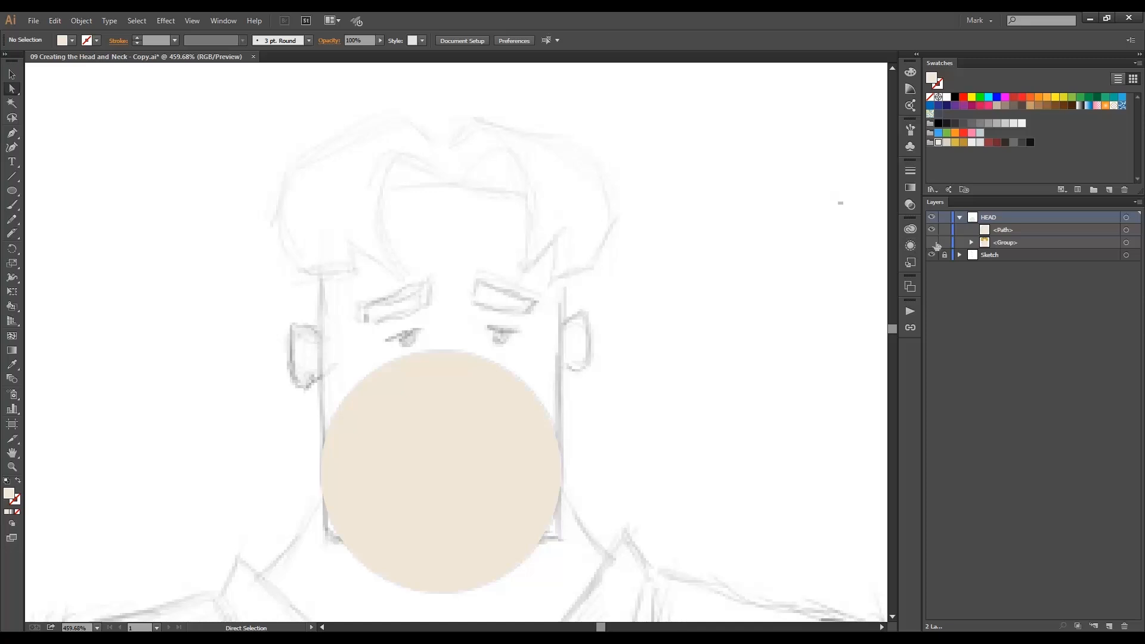
- Show the head group again, move the circle beneath it as the neck, and hide the Sketch layer
{"action": "left_click", "coordinate": [932, 242]}
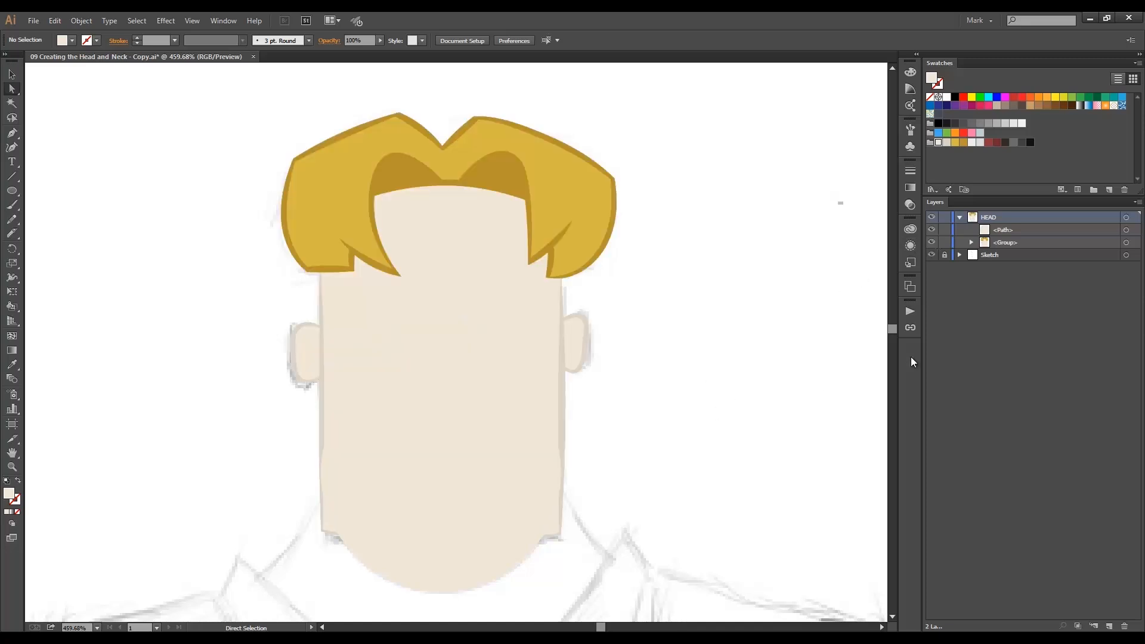
{"action": "left_click_drag", "start_coordinate": [1004, 233], "coordinate": [996, 249]}
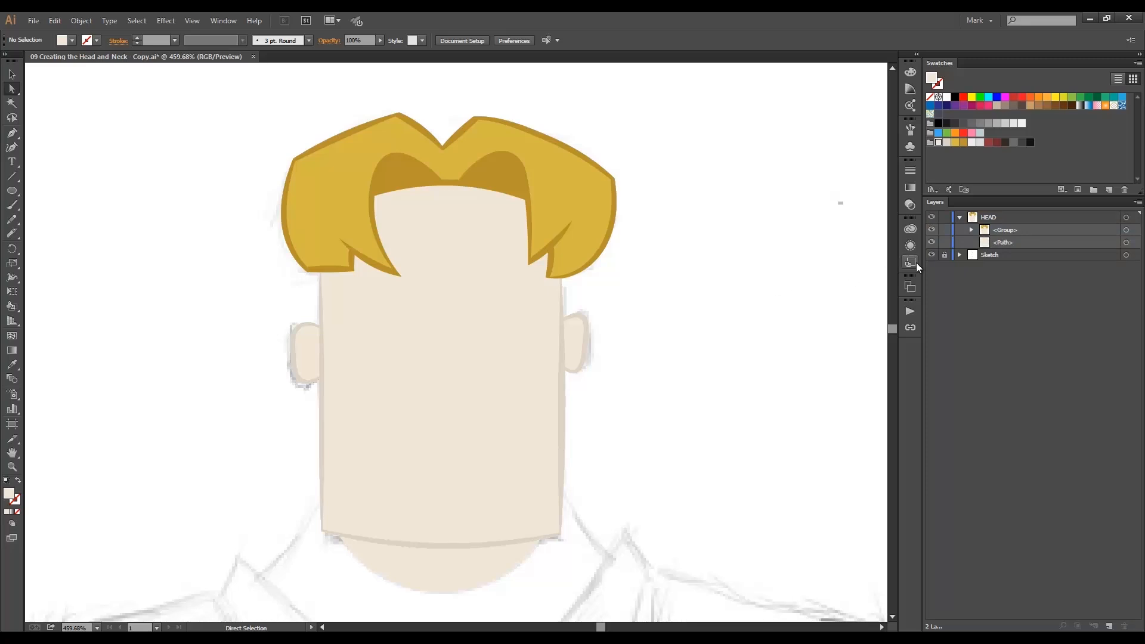
{"action": "left_click", "coordinate": [930, 255]}
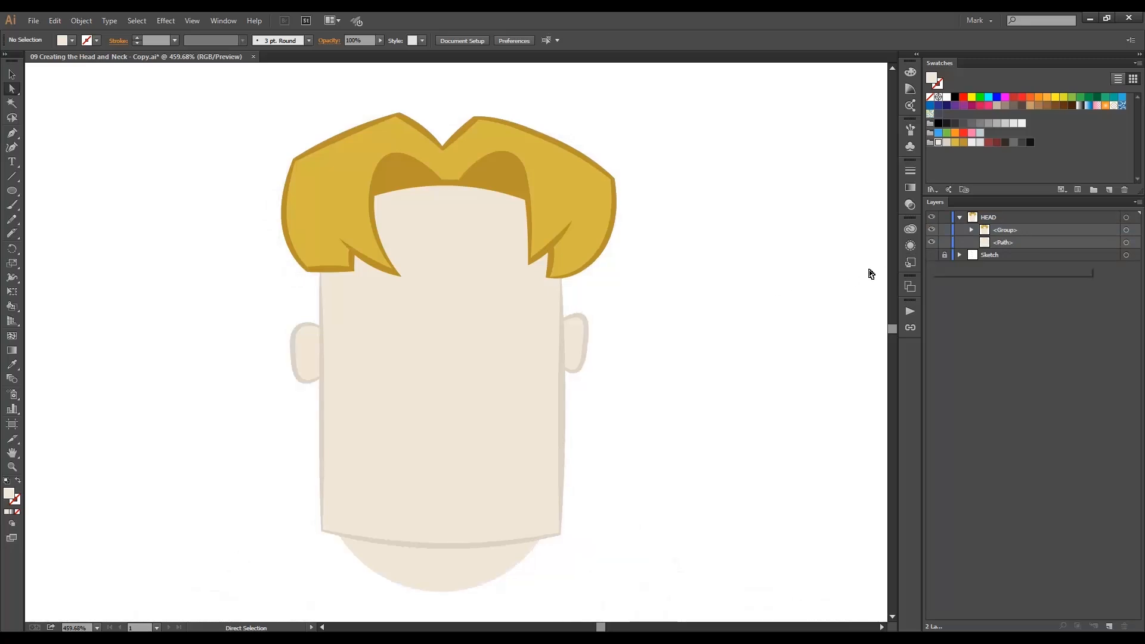
{"action": "left_click", "coordinate": [638, 313], "text": "ctrl+alt"}
{"action": "left_click_drag", "start_coordinate": [506, 354], "coordinate": [602, 331]}
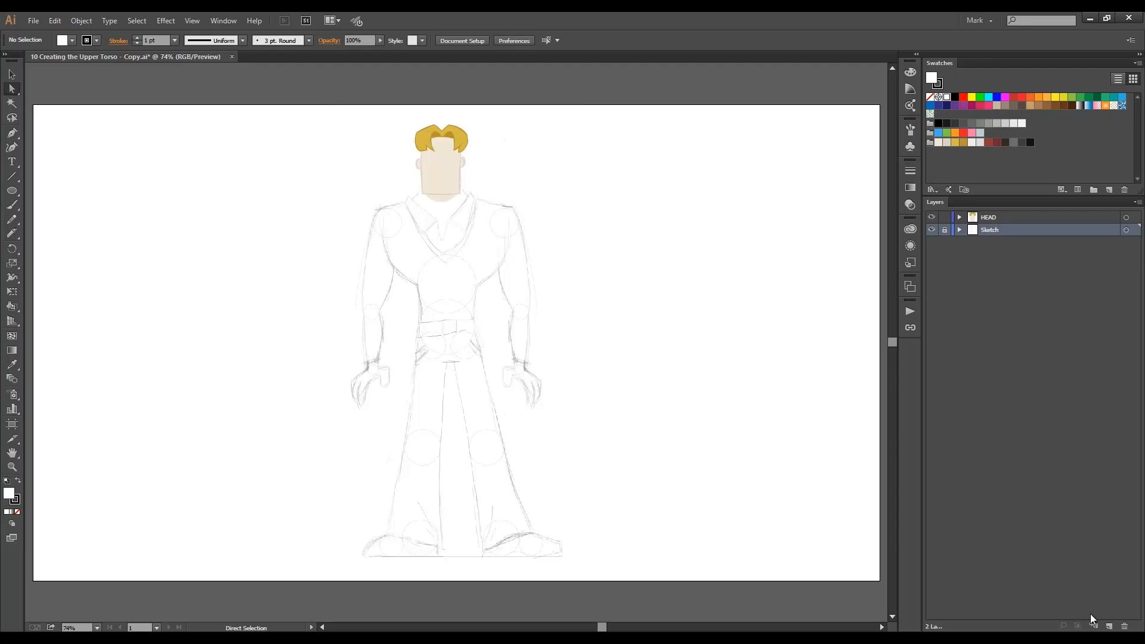
- Create a layer named TORSO with a medium blue layer color above HEAD, and lock the HEAD layer
{"action": "left_click", "coordinate": [1108, 626]}
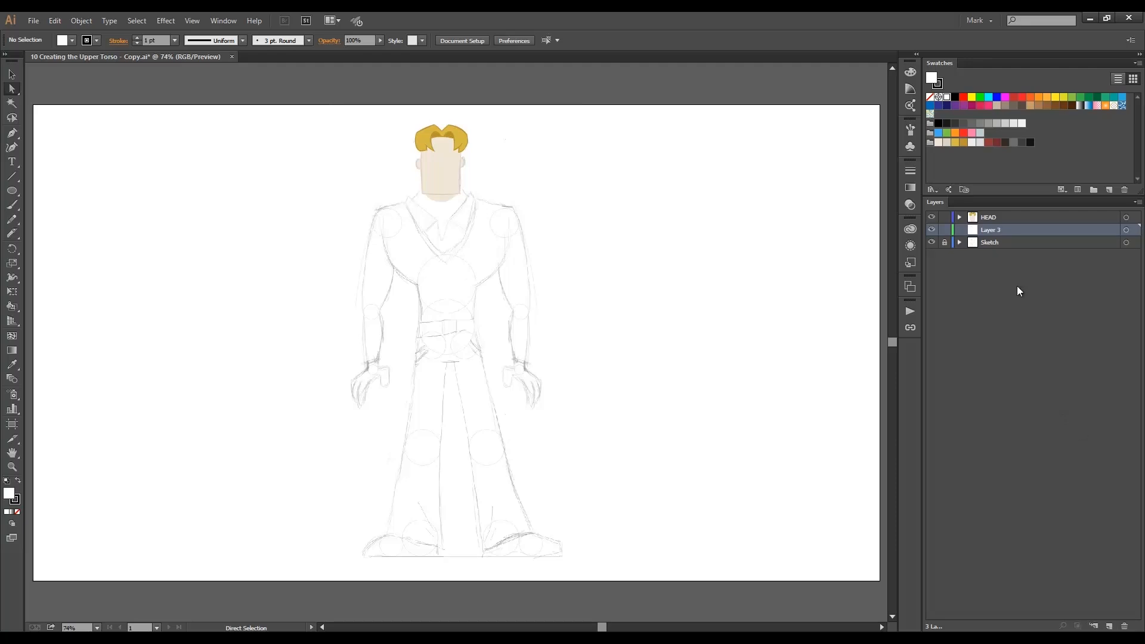
{"action": "left_click_drag", "start_coordinate": [990, 234], "coordinate": [978, 218]}
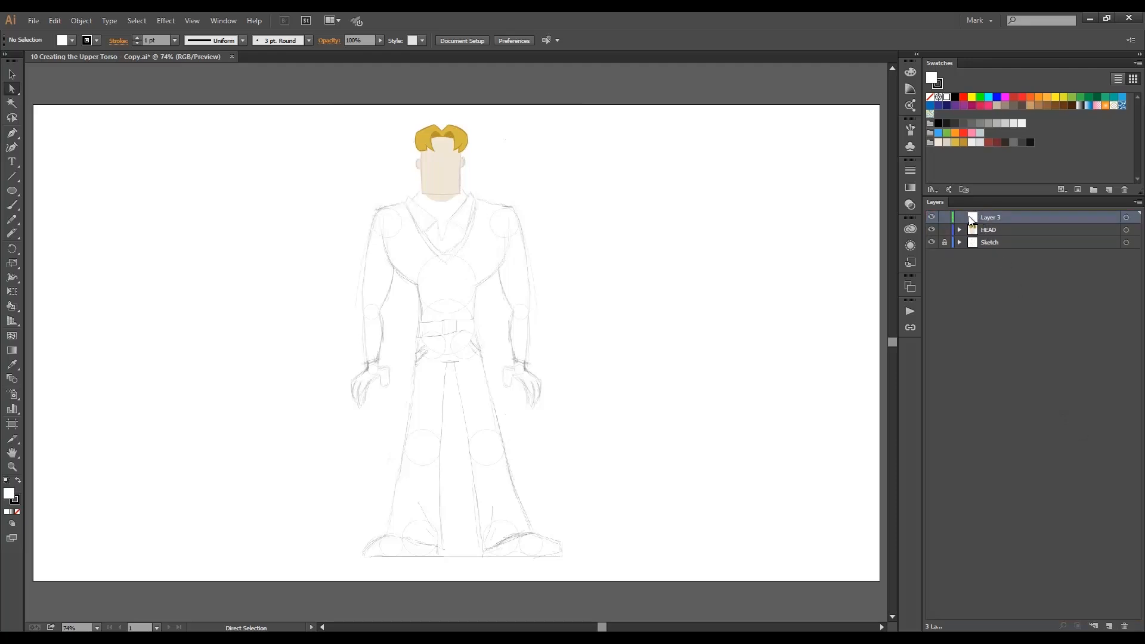
{"action": "double_click", "coordinate": [968, 217]}
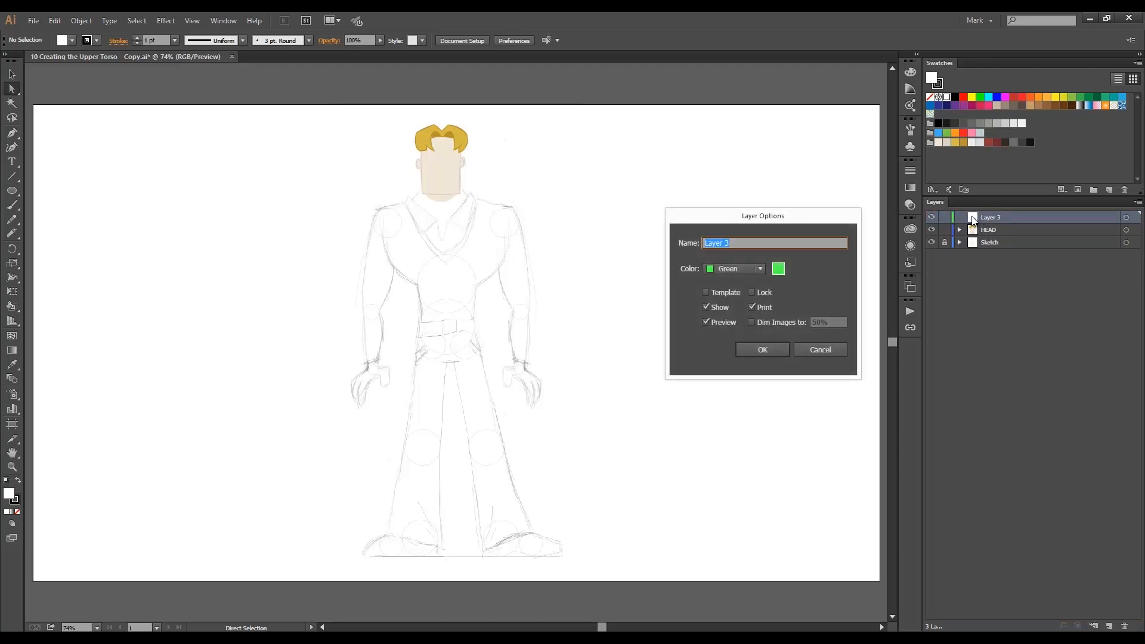
{"action": "type", "text": "TORSO"}
{"action": "left_click", "coordinate": [757, 268]}
{"action": "left_click", "coordinate": [746, 320]}
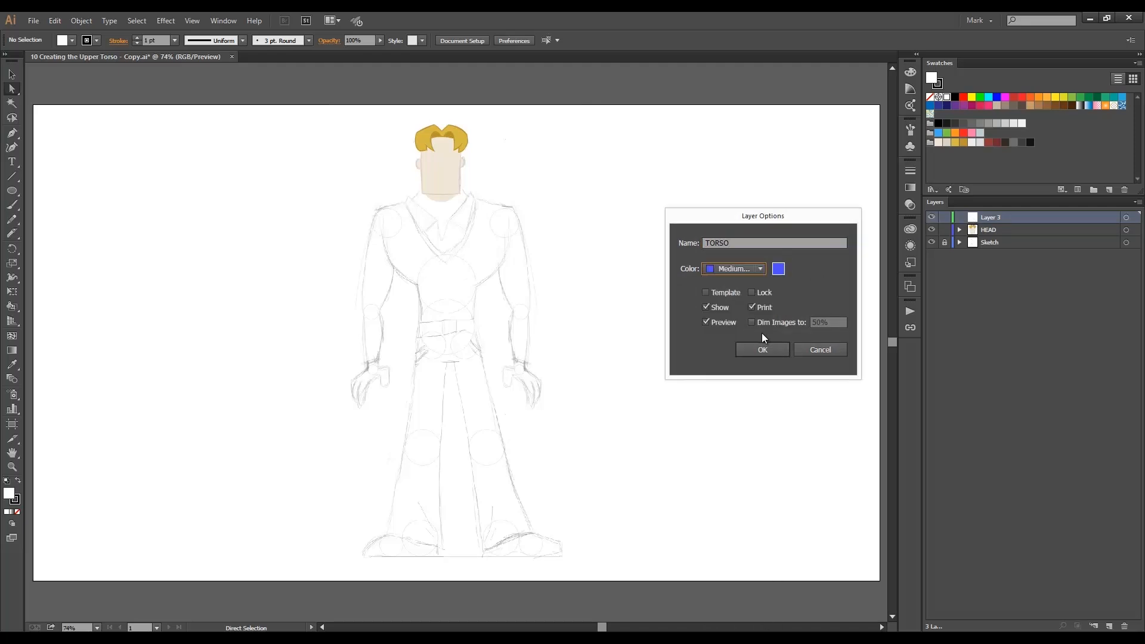
{"action": "left_click", "coordinate": [754, 350]}
{"action": "left_click", "coordinate": [944, 230]}
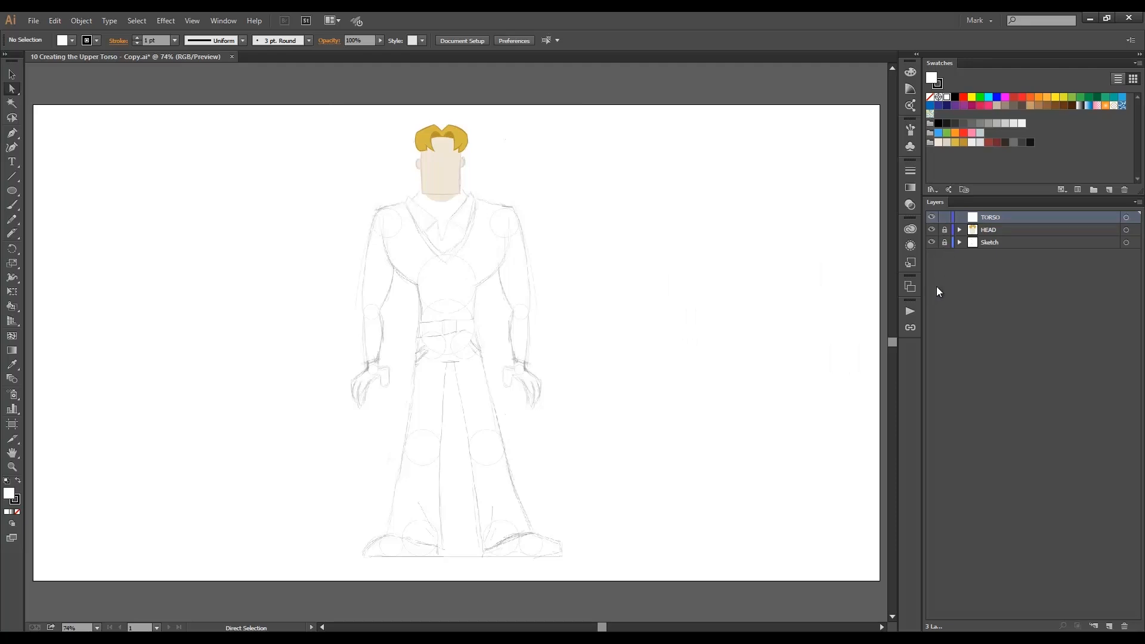
- Draw both neck sides and a line across the jaw with the Pencil tool, using no fill and a 2 pt stroke
{"action": "key", "text": "n"}
{"action": "left_click", "coordinate": [72, 39]}
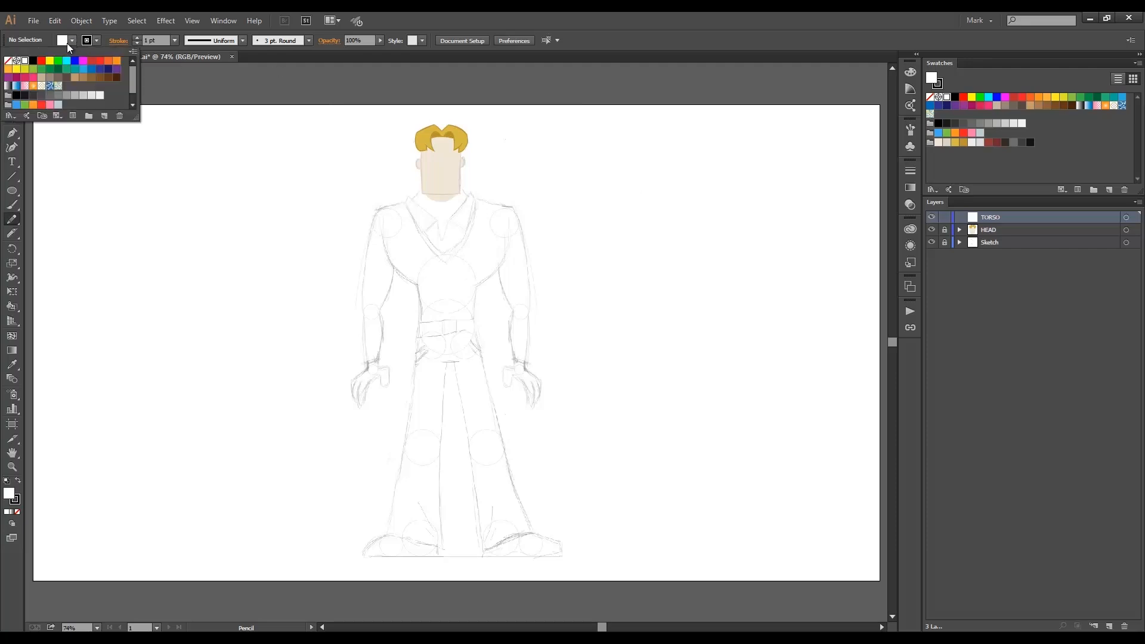
{"action": "left_click", "coordinate": [8, 61]}
{"action": "left_click", "coordinate": [136, 37]}
{"action": "key", "text": "ctrl+space"}
{"action": "left_click_drag", "start_coordinate": [342, 167], "coordinate": [498, 278]}
{"action": "left_click_drag", "start_coordinate": [552, 298], "coordinate": [555, 307]}
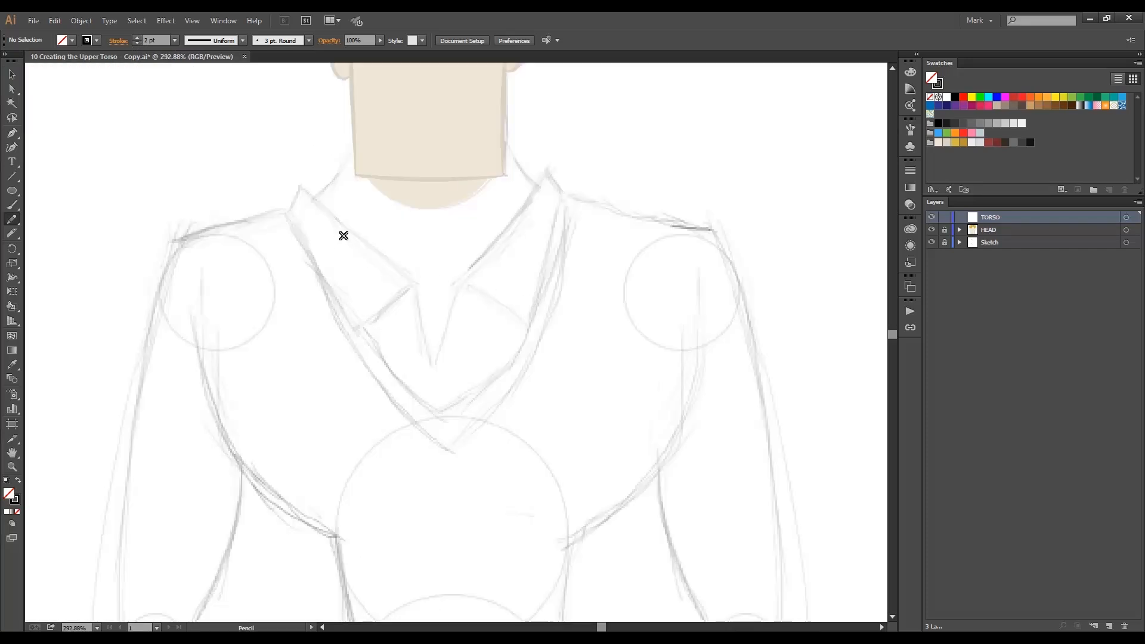
{"action": "mouse_move", "coordinate": [306, 204]}
{"action": "left_mouse_down"}
{"action": "mouse_move", "coordinate": [341, 175]}
{"action": "mouse_move", "coordinate": [367, 121]}
{"action": "left_mouse_up"}
{"action": "left_click_drag", "start_coordinate": [484, 120], "coordinate": [547, 196]}
{"action": "left_click_drag", "start_coordinate": [341, 142], "coordinate": [518, 133]}
- Trace the inner edges of both shirt collar flaps and the short outer edge at the left collar tip
{"action": "left_click_drag", "start_coordinate": [292, 175], "coordinate": [425, 291]}
{"action": "left_click_drag", "start_coordinate": [557, 155], "coordinate": [442, 291]}
{"action": "key", "text": "ctrl+z"}
{"action": "mouse_move", "coordinate": [441, 292]}
{"action": "left_mouse_down"}
{"action": "mouse_move", "coordinate": [593, 161]}
{"action": "mouse_move", "coordinate": [481, 248]}
{"action": "mouse_move", "coordinate": [551, 163]}
{"action": "left_mouse_up"}
{"action": "key", "text": "ctrl+z"}
{"action": "mouse_move", "coordinate": [302, 177]}
{"action": "left_mouse_down"}
{"action": "mouse_move", "coordinate": [282, 225]}
{"action": "mouse_move", "coordinate": [395, 376]}
{"action": "mouse_move", "coordinate": [447, 422]}
{"action": "left_mouse_up"}
{"action": "key", "text": "ctrl+z"}
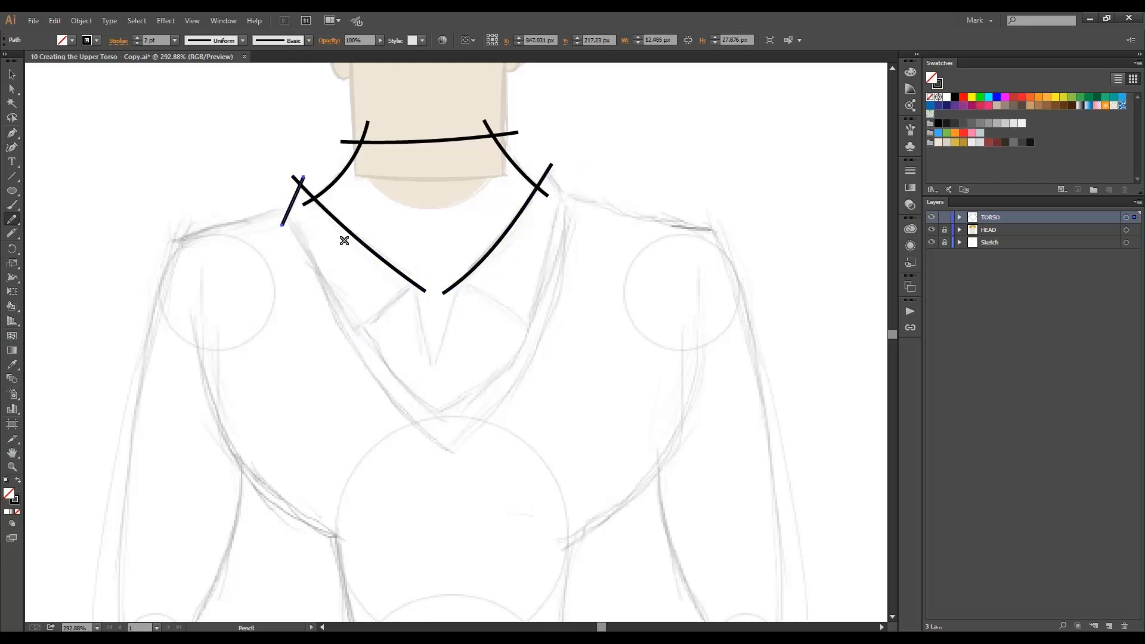
- Trace the two left V-neck lines of the sweater, the lower edges of both collar flaps and the V-shaped shirt opening
{"action": "mouse_move", "coordinate": [285, 189]}
{"action": "left_mouse_down"}
{"action": "mouse_move", "coordinate": [355, 319]}
{"action": "mouse_move", "coordinate": [459, 422]}
{"action": "left_mouse_up"}
{"action": "left_click_drag", "start_coordinate": [284, 191], "coordinate": [352, 349]}
{"action": "key", "text": "ctrl+z"}
{"action": "mouse_move", "coordinate": [286, 204]}
{"action": "left_mouse_down"}
{"action": "mouse_move", "coordinate": [331, 310]}
{"action": "mouse_move", "coordinate": [408, 416]}
{"action": "mouse_move", "coordinate": [456, 451]}
{"action": "left_mouse_up"}
{"action": "mouse_move", "coordinate": [352, 331]}
{"action": "left_mouse_down"}
{"action": "mouse_move", "coordinate": [379, 311]}
{"action": "mouse_move", "coordinate": [439, 375]}
{"action": "left_mouse_up"}
{"action": "left_click_drag", "start_coordinate": [462, 253], "coordinate": [427, 374]}
{"action": "left_click_drag", "start_coordinate": [446, 276], "coordinate": [535, 330]}
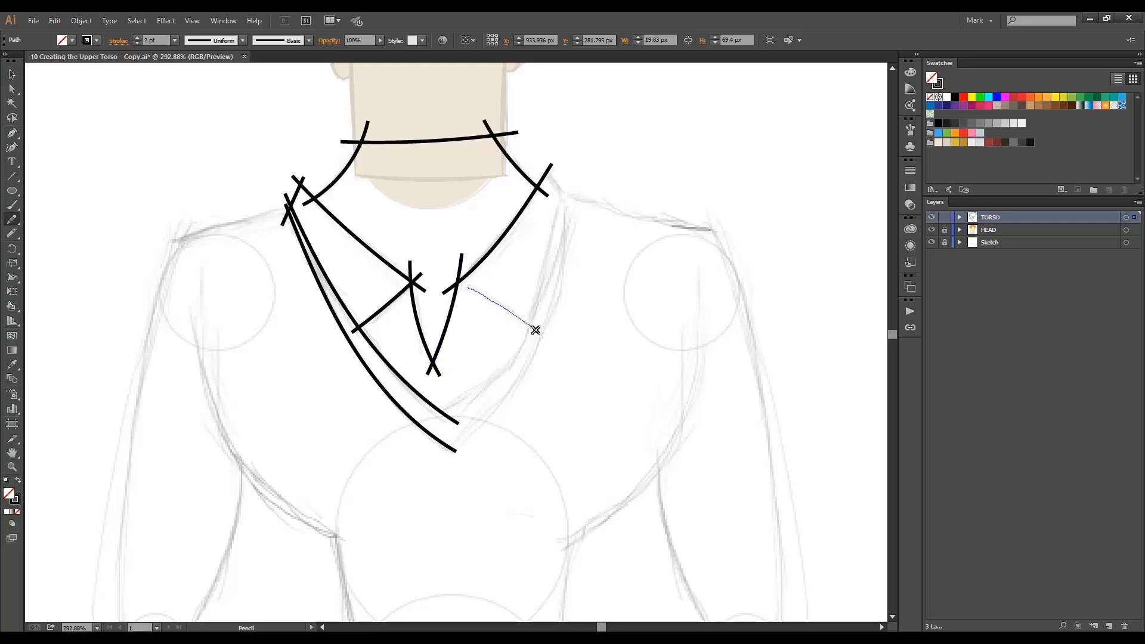
- Trace the right collar tip, the right shoulder line and the two right V-neck lines of the sweater
{"action": "mouse_move", "coordinate": [539, 158]}
{"action": "left_mouse_down"}
{"action": "mouse_move", "coordinate": [574, 202]}
{"action": "mouse_move", "coordinate": [742, 238]}
{"action": "left_mouse_up"}
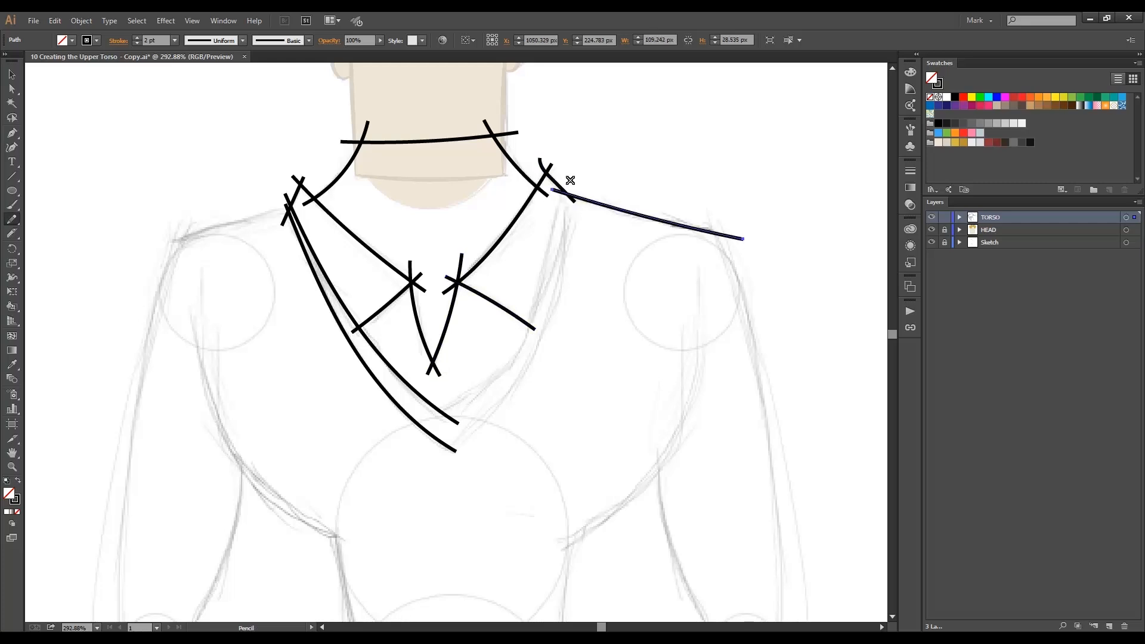
{"action": "mouse_move", "coordinate": [565, 170]}
{"action": "left_mouse_down"}
{"action": "mouse_move", "coordinate": [521, 341]}
{"action": "mouse_move", "coordinate": [432, 413]}
{"action": "left_mouse_up"}
{"action": "mouse_move", "coordinate": [435, 451]}
{"action": "left_mouse_down"}
{"action": "mouse_move", "coordinate": [485, 416]}
{"action": "mouse_move", "coordinate": [538, 336]}
{"action": "mouse_move", "coordinate": [573, 174]}
{"action": "mouse_move", "coordinate": [465, 431]}
{"action": "mouse_move", "coordinate": [437, 455]}
{"action": "left_mouse_up"}
{"action": "key", "text": "ctrl+z"}
{"action": "key", "text": "ctrl+z"}
{"action": "mouse_move", "coordinate": [571, 180]}
{"action": "left_mouse_down"}
{"action": "mouse_move", "coordinate": [468, 432]}
{"action": "mouse_move", "coordinate": [435, 451]}
{"action": "left_mouse_up"}
- Draw the right and left chest curves so they cross below the chest, and trace the left shoulder line
{"action": "left_click_drag", "start_coordinate": [694, 202], "coordinate": [407, 574]}
{"action": "mouse_move", "coordinate": [188, 198]}
{"action": "left_mouse_down"}
{"action": "mouse_move", "coordinate": [195, 315]}
{"action": "mouse_move", "coordinate": [540, 571]}
{"action": "left_mouse_up"}
{"action": "left_click_drag", "start_coordinate": [164, 242], "coordinate": [297, 205]}
{"action": "key", "text": "ctrl+z"}
{"action": "left_click_drag", "start_coordinate": [160, 242], "coordinate": [297, 203]}
- Apply the width profile tapered at both ends to all torso strokes
{"action": "left_click", "coordinate": [321, 231], "text": "ctrl+alt"}
{"action": "mouse_move", "coordinate": [469, 345]}
{"action": "left_mouse_down"}
{"action": "mouse_move", "coordinate": [424, 312]}
{"action": "mouse_move", "coordinate": [388, 306]}
{"action": "left_mouse_up"}
{"action": "key", "text": "ctrl+a"}
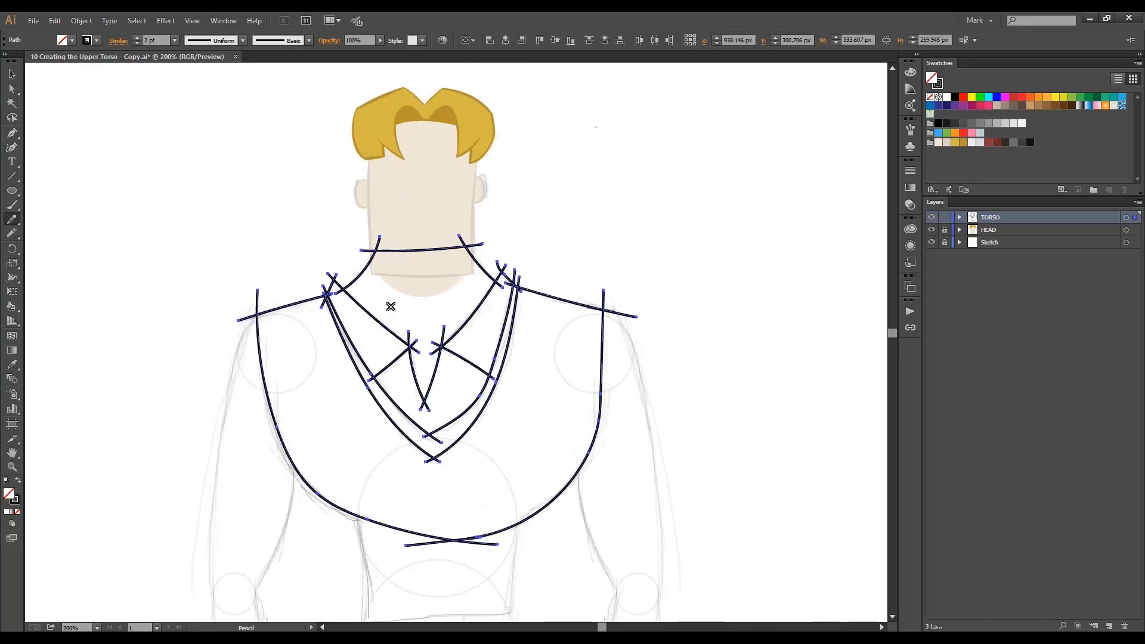
{"action": "left_click", "coordinate": [242, 40]}
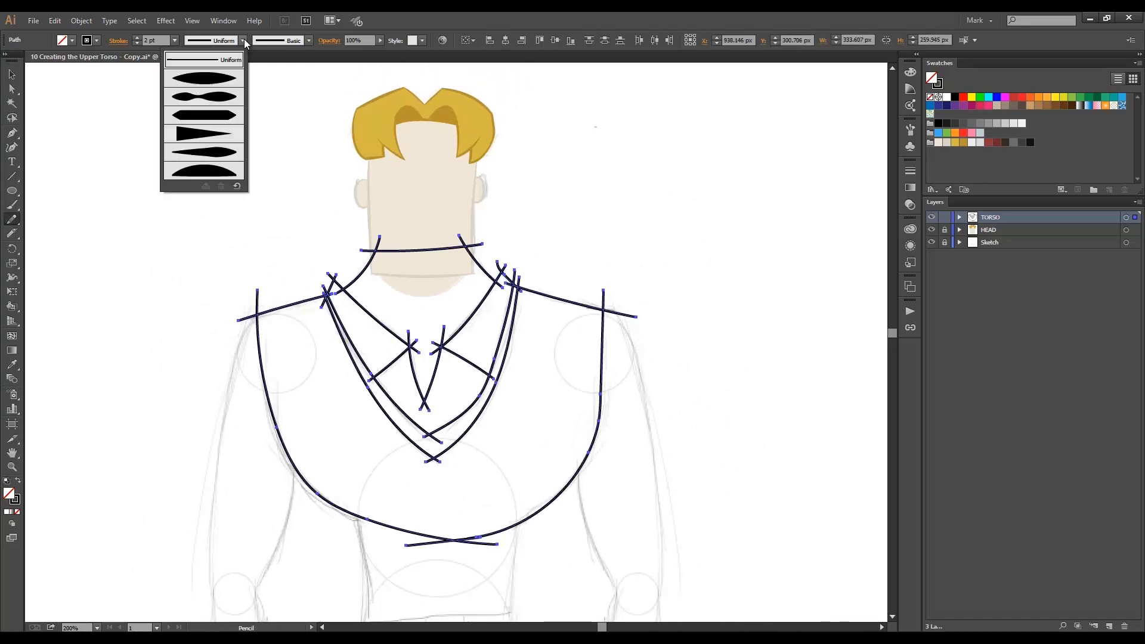
{"action": "left_click", "coordinate": [232, 78]}
{"action": "left_click", "coordinate": [304, 262], "text": "ctrl"}
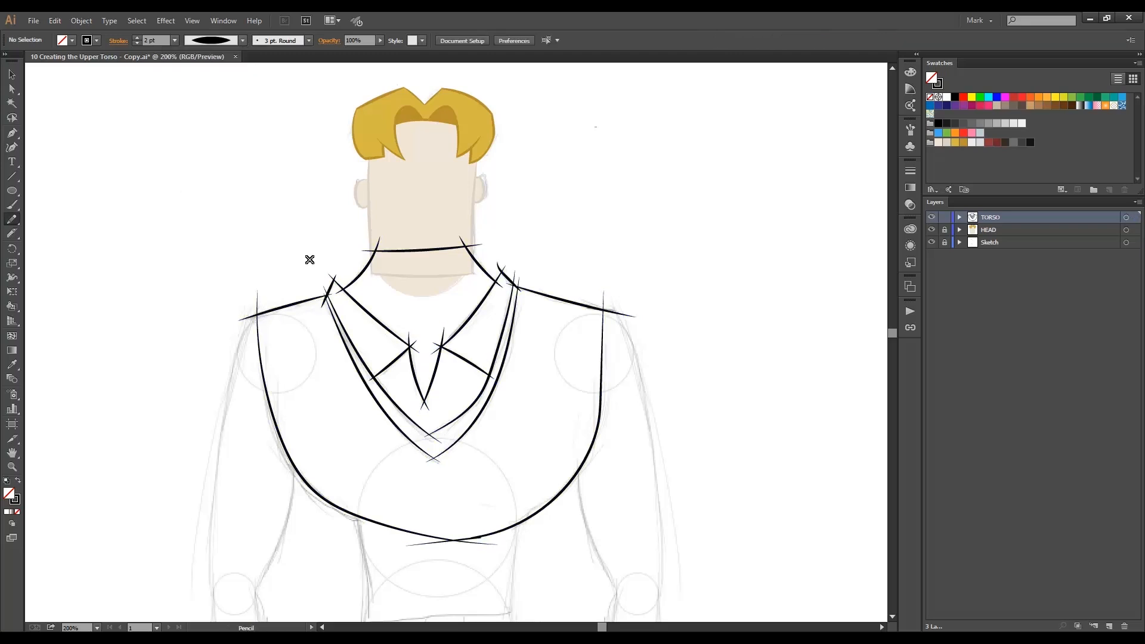
- Select the three neck strokes and make their stroke color active for editing
{"action": "key", "text": "a"}
{"action": "left_click_drag", "start_coordinate": [345, 227], "coordinate": [484, 270]}
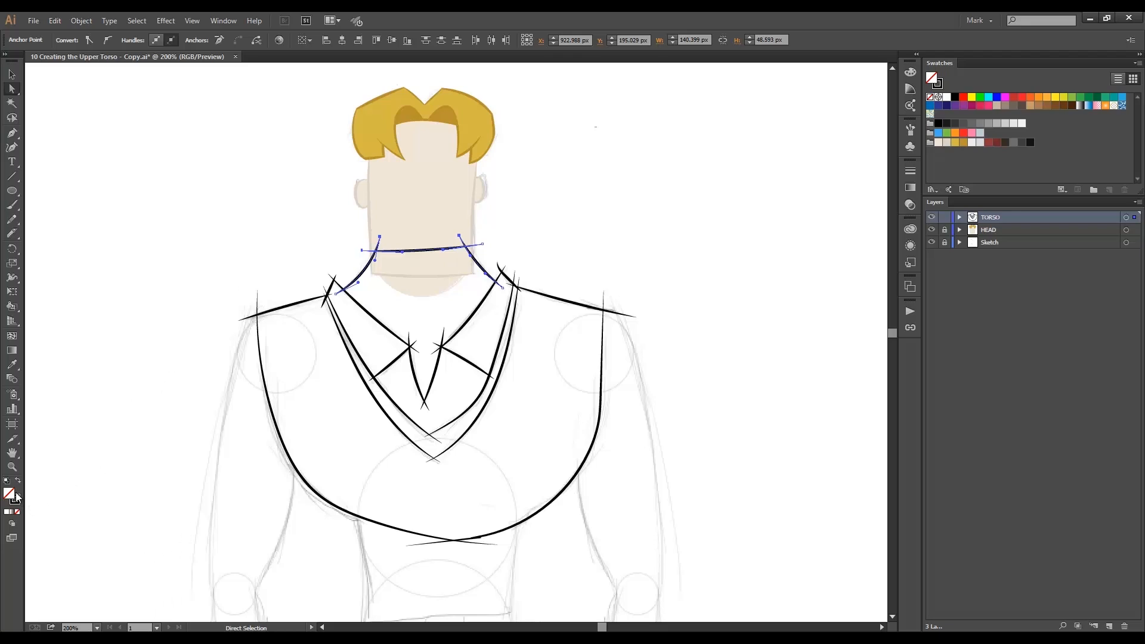
{"action": "left_click", "coordinate": [19, 499]}
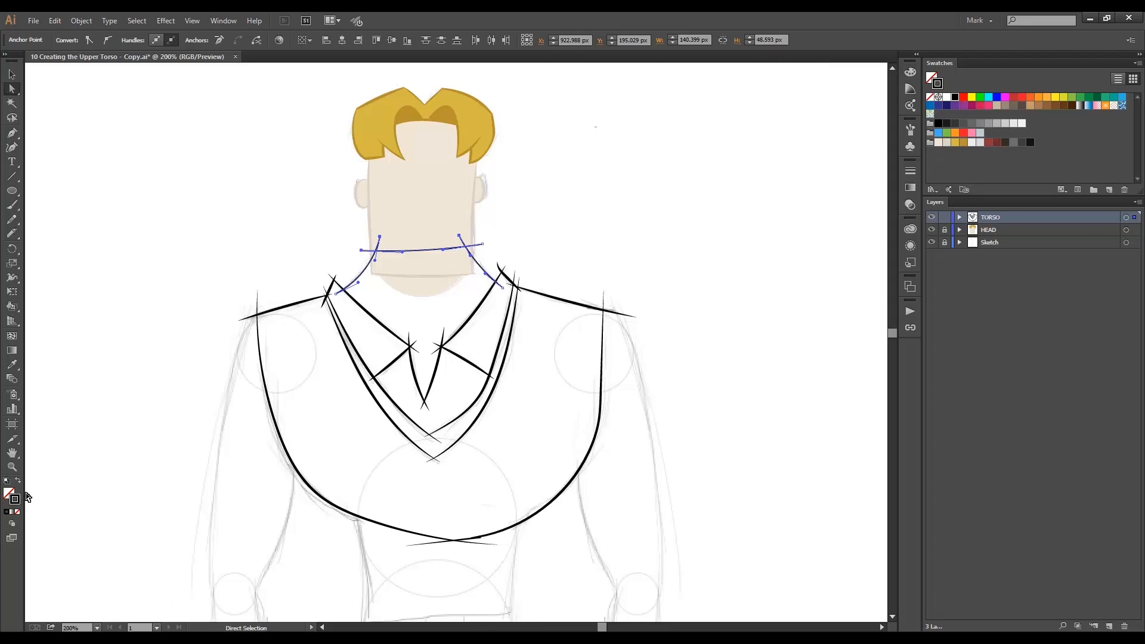
{"action": "left_click", "coordinate": [19, 481]}
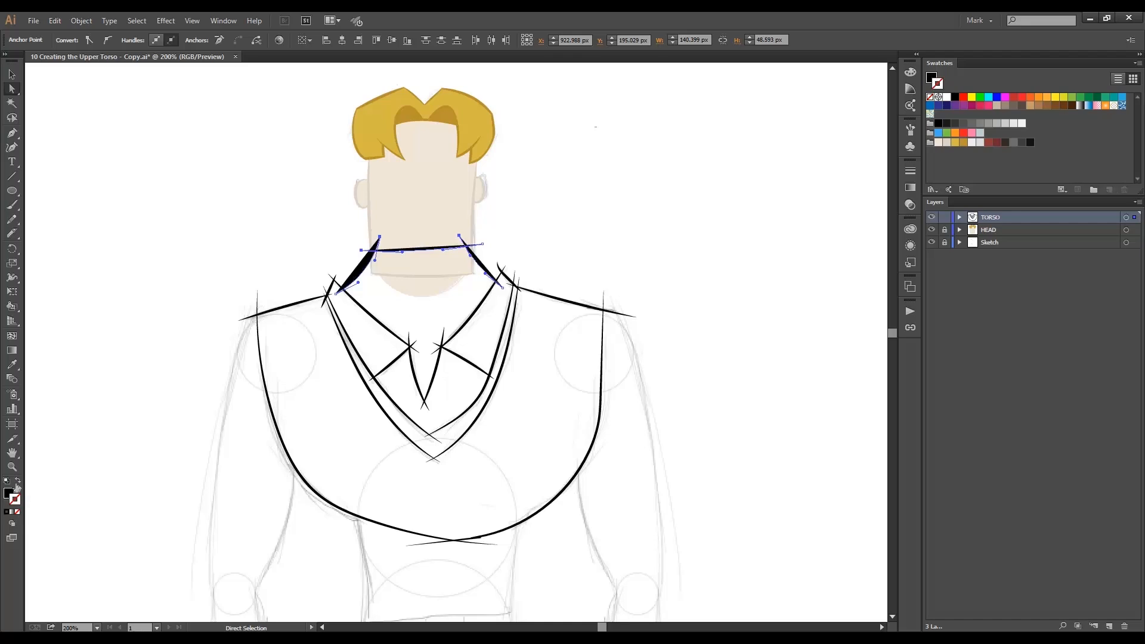
{"action": "left_click", "coordinate": [18, 483]}
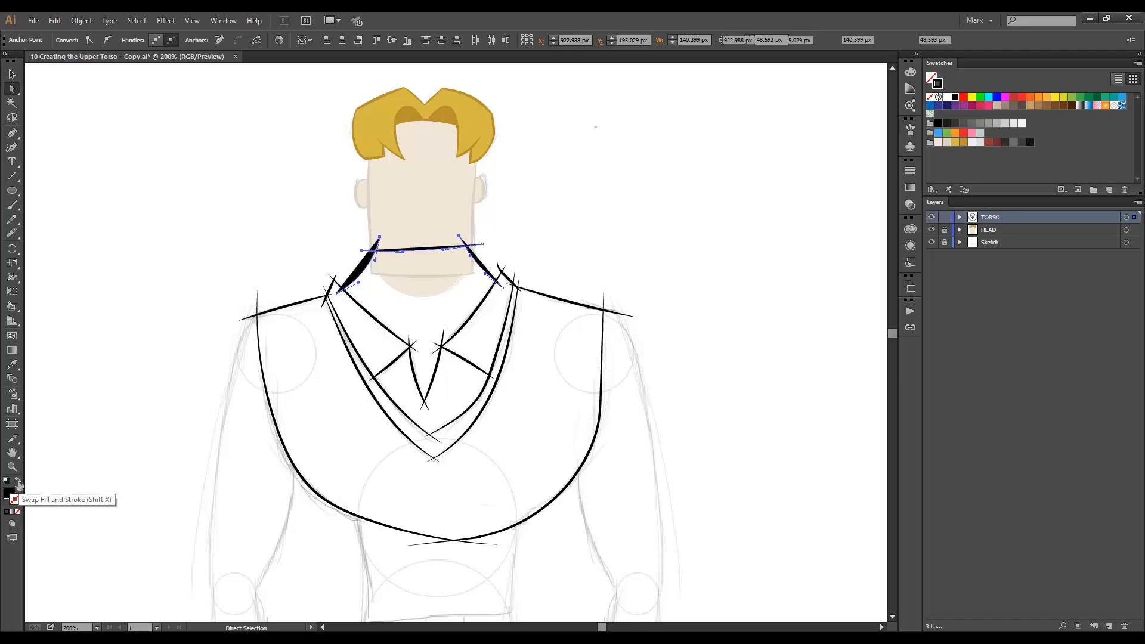
{"action": "left_click", "coordinate": [19, 484]}
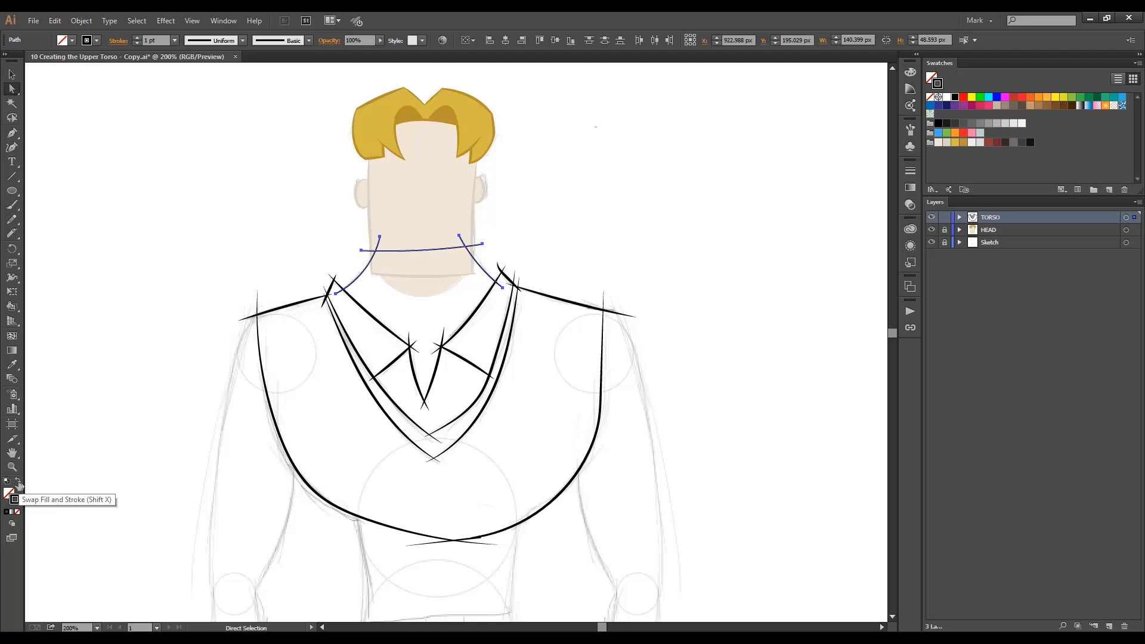
{"action": "key", "text": "ctrl+z"}
{"action": "key", "text": "ctrl+z"}
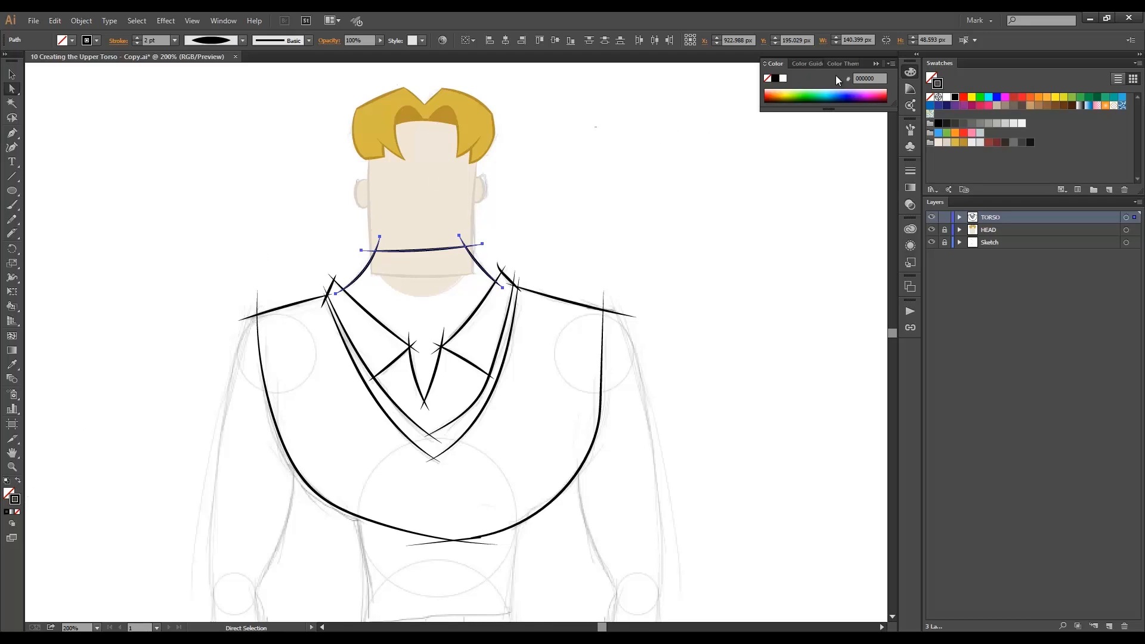
- Recolor the selected neck strokes with the darker skin tone
{"action": "left_click", "coordinate": [875, 63]}
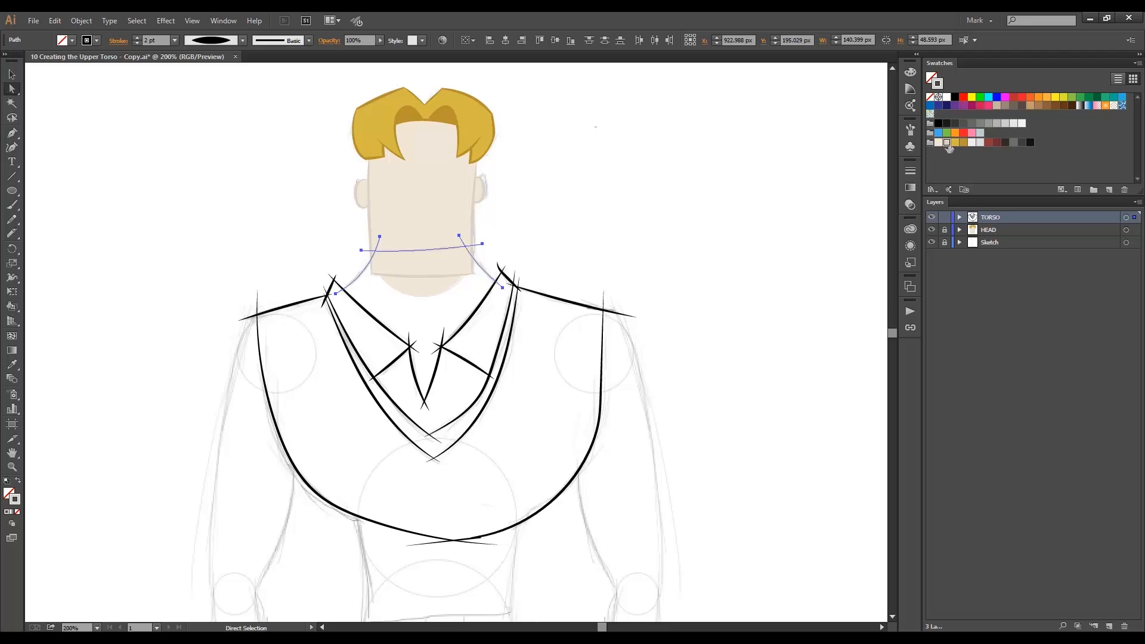
{"action": "left_click", "coordinate": [549, 252]}
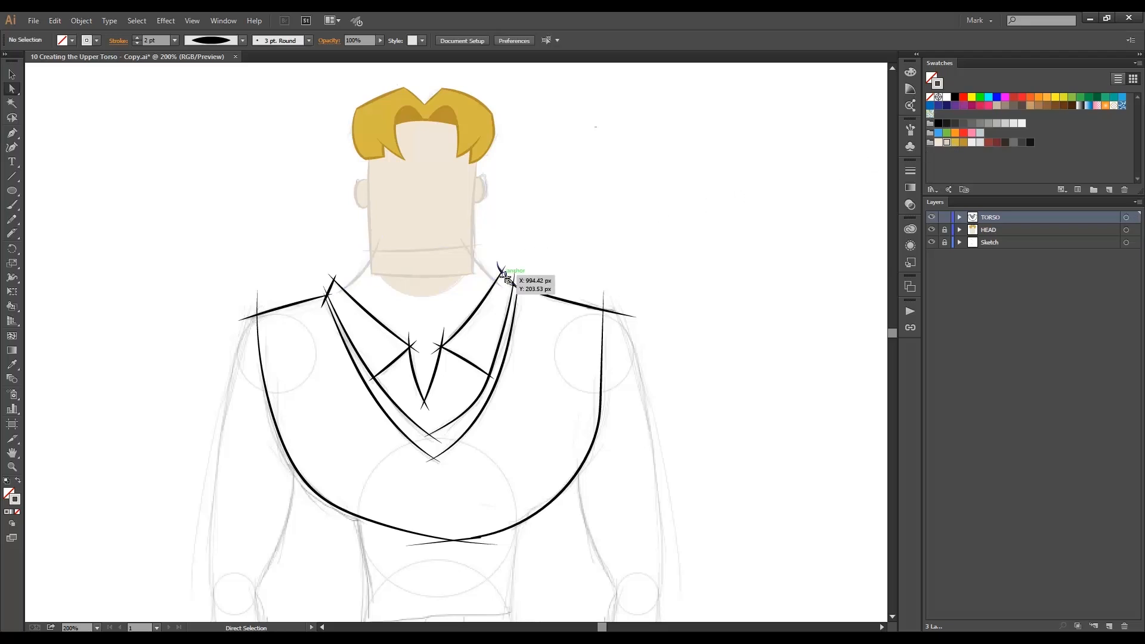
- Recolor all shirt collar and shirt opening strokes with the light gray swatch
{"action": "left_click", "coordinate": [504, 275]}
{"action": "left_click", "coordinate": [486, 298], "text": "shift"}
{"action": "left_click_drag", "start_coordinate": [446, 379], "coordinate": [391, 336]}
{"action": "left_click", "coordinate": [332, 285], "text": "shift"}
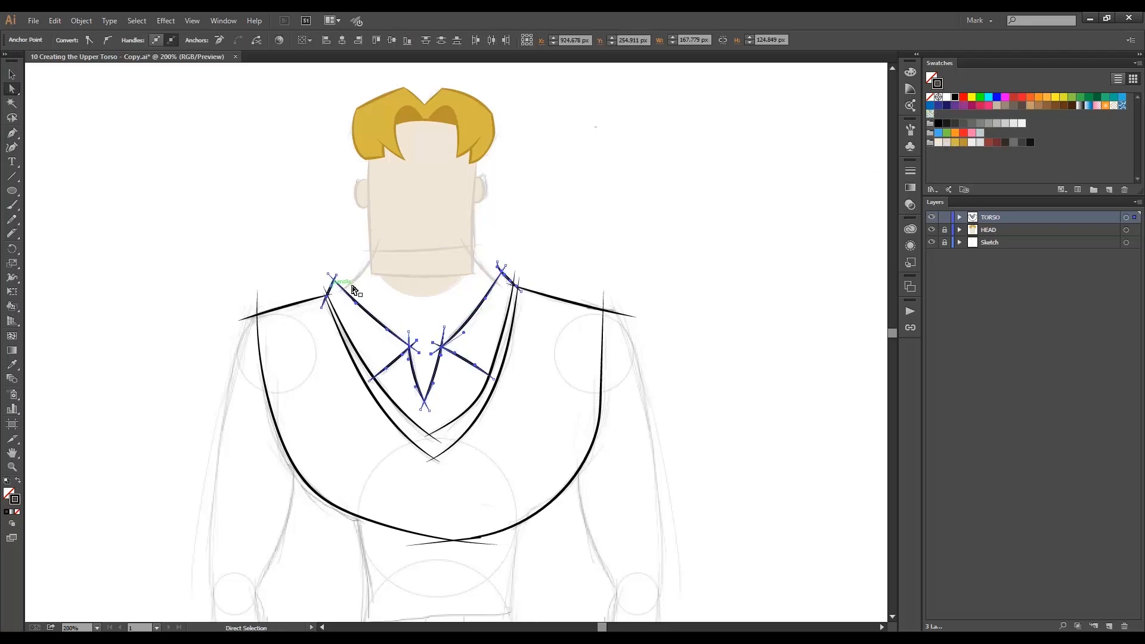
{"action": "left_click", "coordinate": [979, 142]}
- Recolor the sweater's V-neck, shoulder and chest strokes with the dark red swatch
{"action": "left_click", "coordinate": [596, 245]}
{"action": "left_click", "coordinate": [509, 336], "text": "shift"}
{"action": "left_click", "coordinate": [558, 298], "text": "shift"}
{"action": "left_click", "coordinate": [600, 384], "text": "shift"}
{"action": "left_click_drag", "start_coordinate": [421, 391], "coordinate": [396, 412]}
{"action": "left_click", "coordinate": [284, 308], "text": "shift"}
{"action": "left_click", "coordinate": [259, 343], "text": "shift"}
{"action": "left_click", "coordinate": [996, 142]}
{"action": "left_click", "coordinate": [596, 249]}
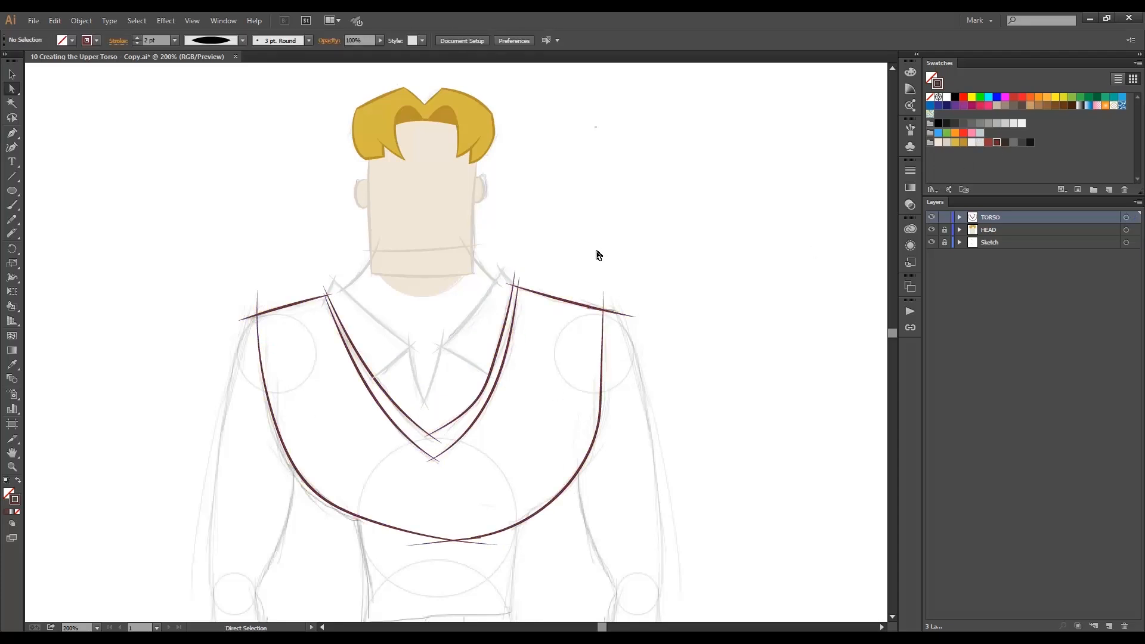
- Expand the appearance of all torso strokes and simplify the resulting paths with 97% curve precision
{"action": "key", "text": "ctrl+a"}
{"action": "left_click", "coordinate": [81, 20]}
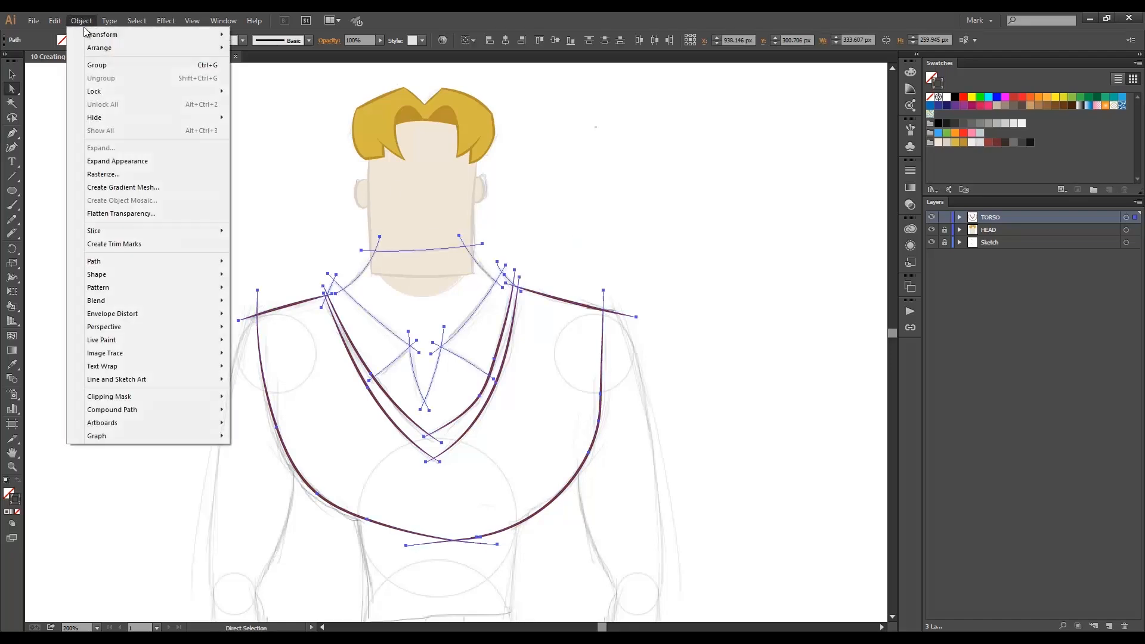
{"action": "left_click", "coordinate": [167, 167]}
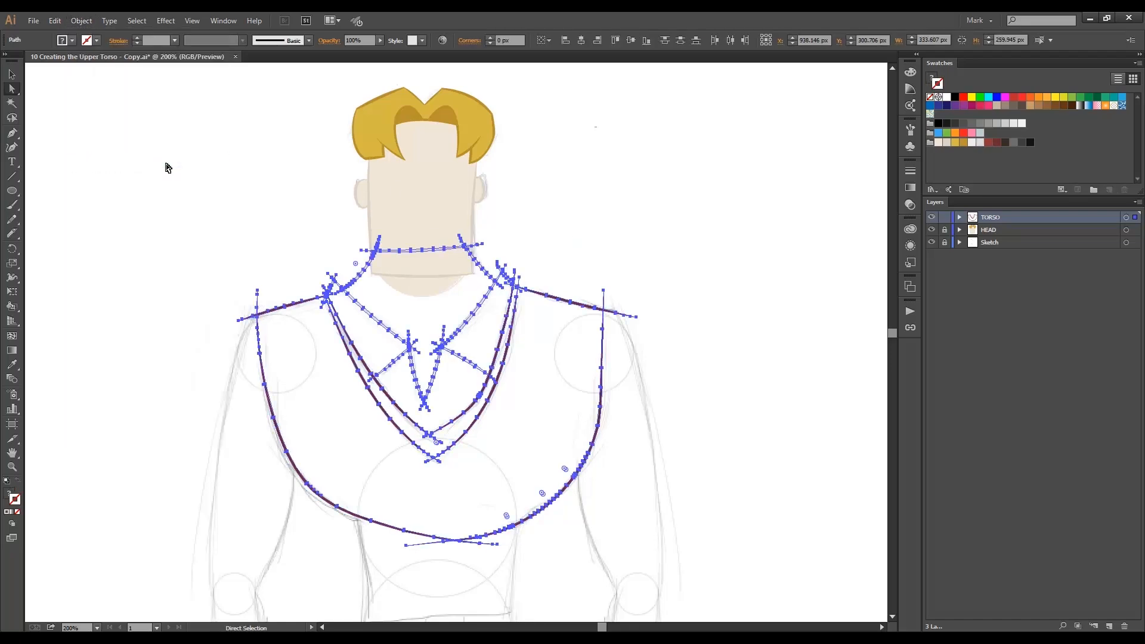
{"action": "left_click", "coordinate": [81, 20]}
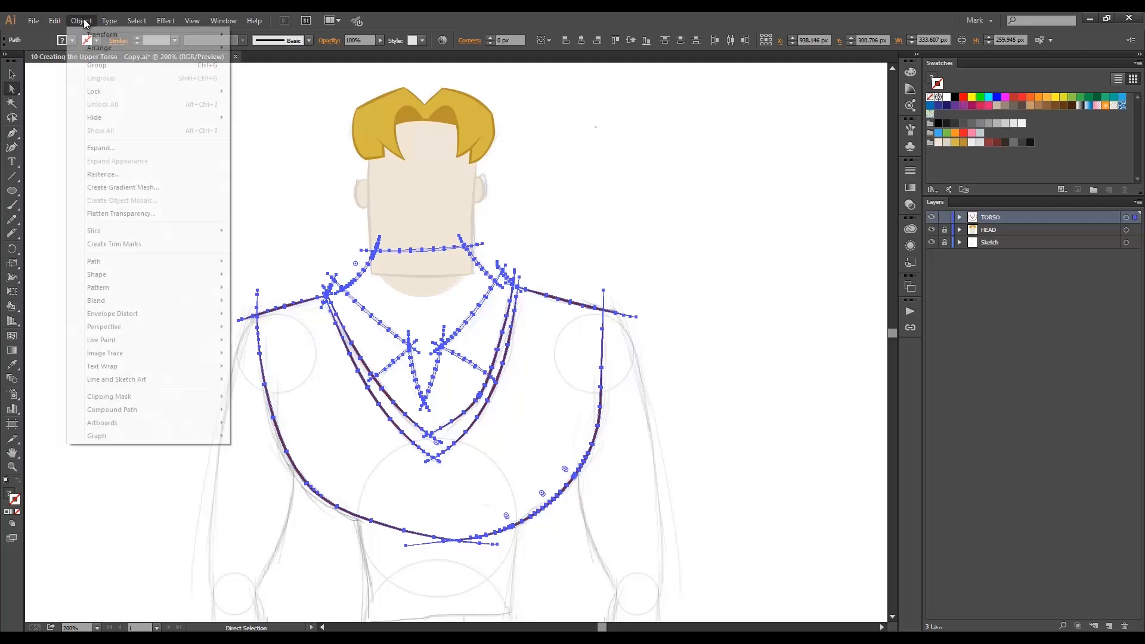
{"action": "mouse_move", "coordinate": [176, 261]}
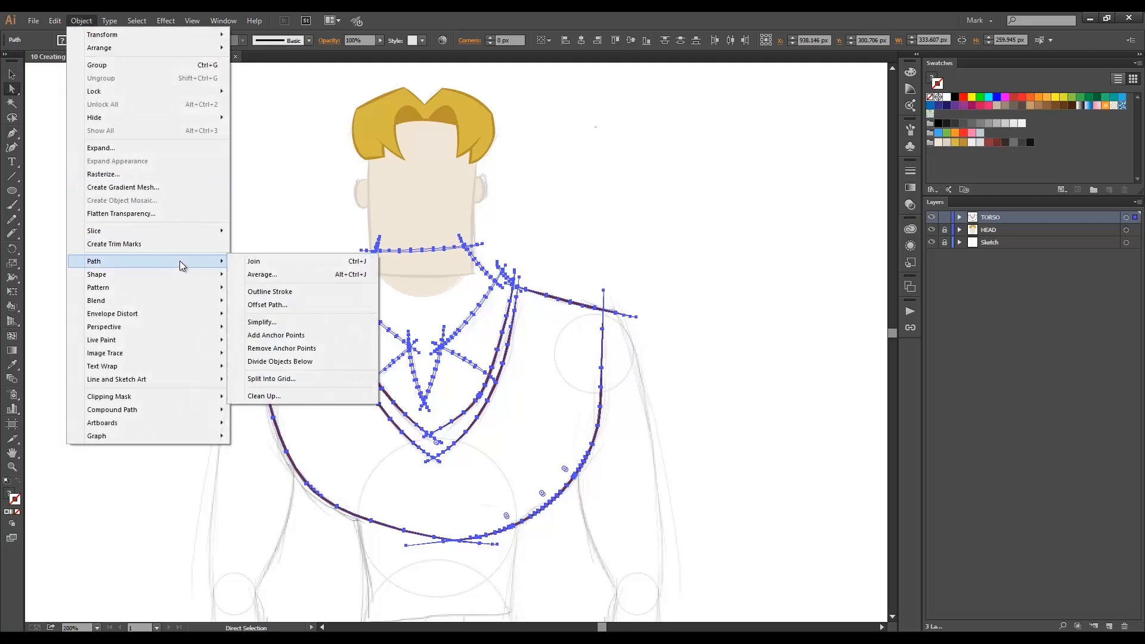
{"action": "left_click", "coordinate": [253, 322]}
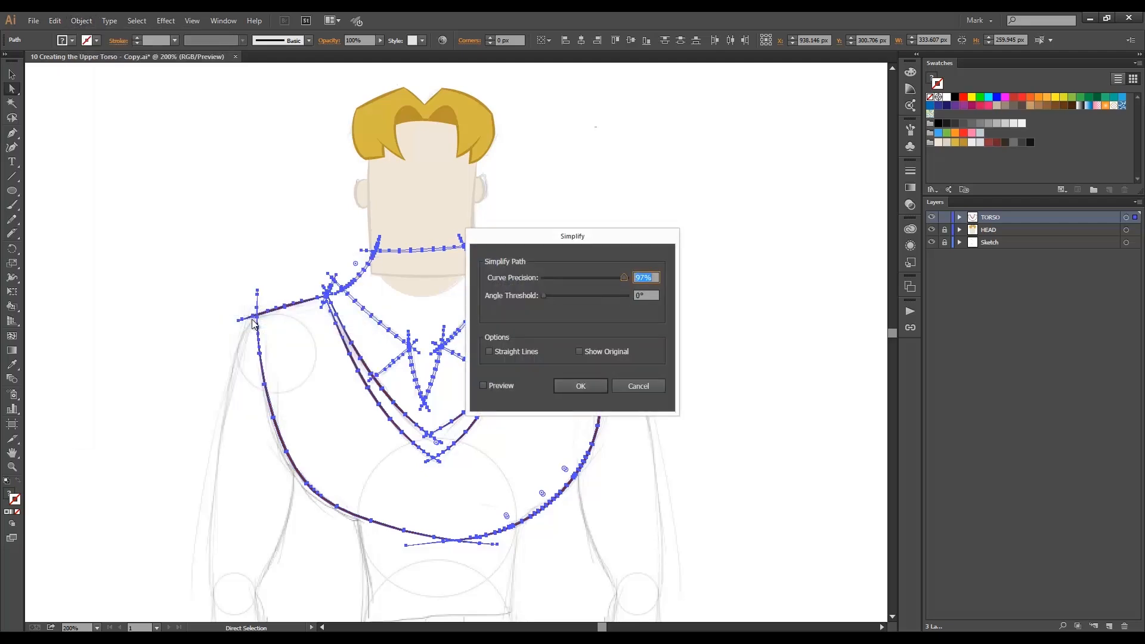
{"action": "key", "text": "Return"}
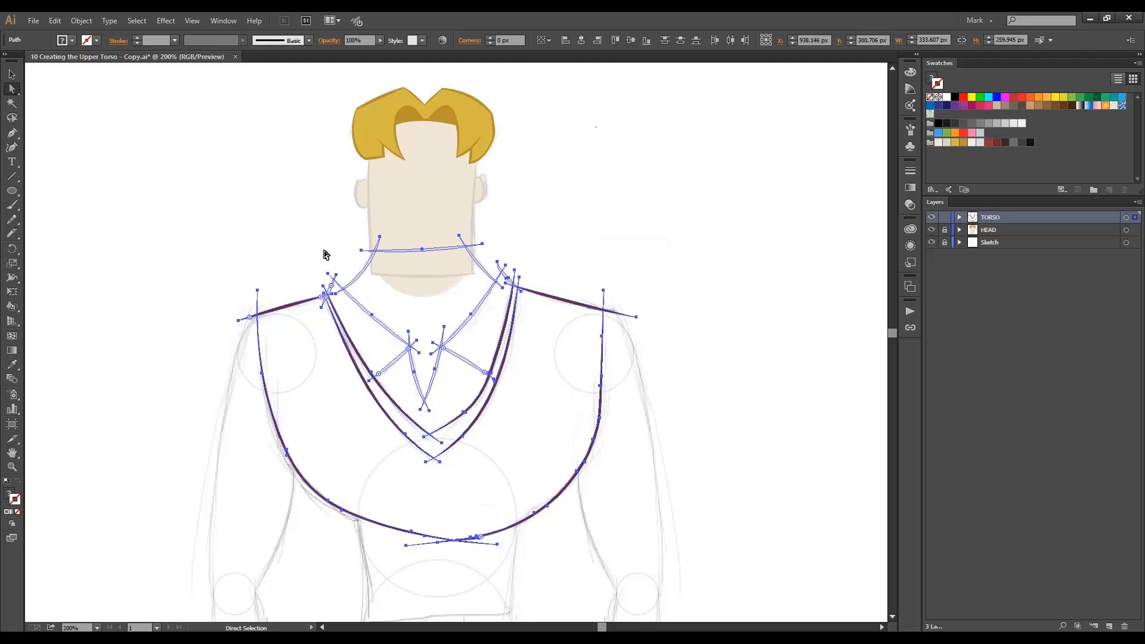
- Convert the simplified torso shapes into a Live Paint group and expand it into separate pieces
{"action": "key", "text": "ctrl+alt+x"}
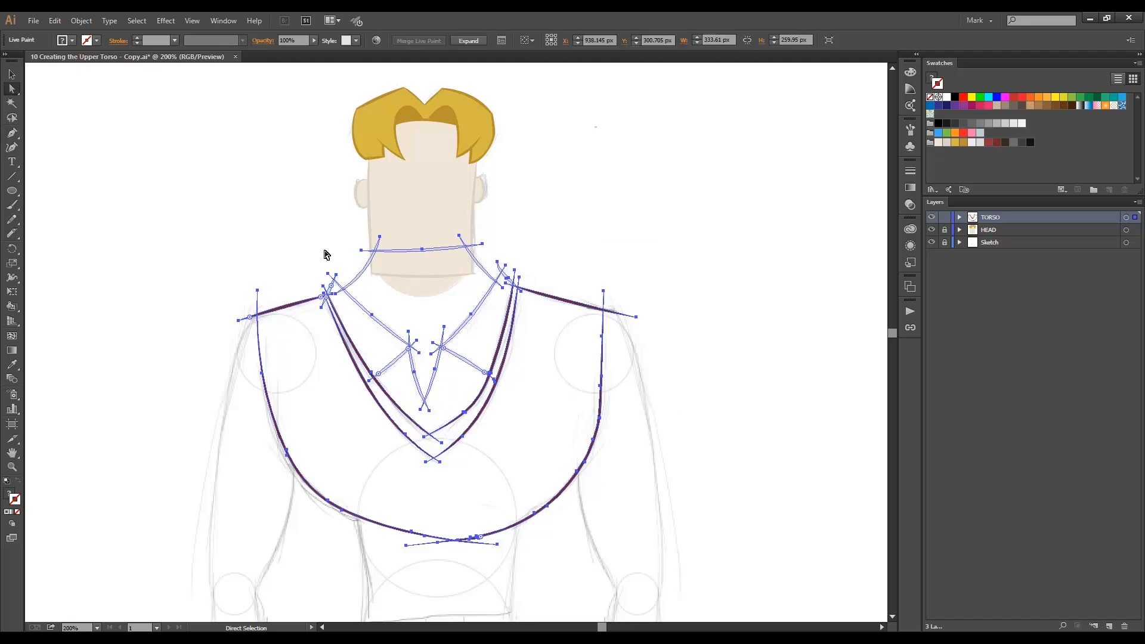
{"action": "left_click", "coordinate": [468, 41]}
{"action": "left_click", "coordinate": [530, 231]}
- Delete the overshooting line ends around the neck and the left collar tip
{"action": "left_click", "coordinate": [460, 240]}
{"action": "key", "text": "Delete"}
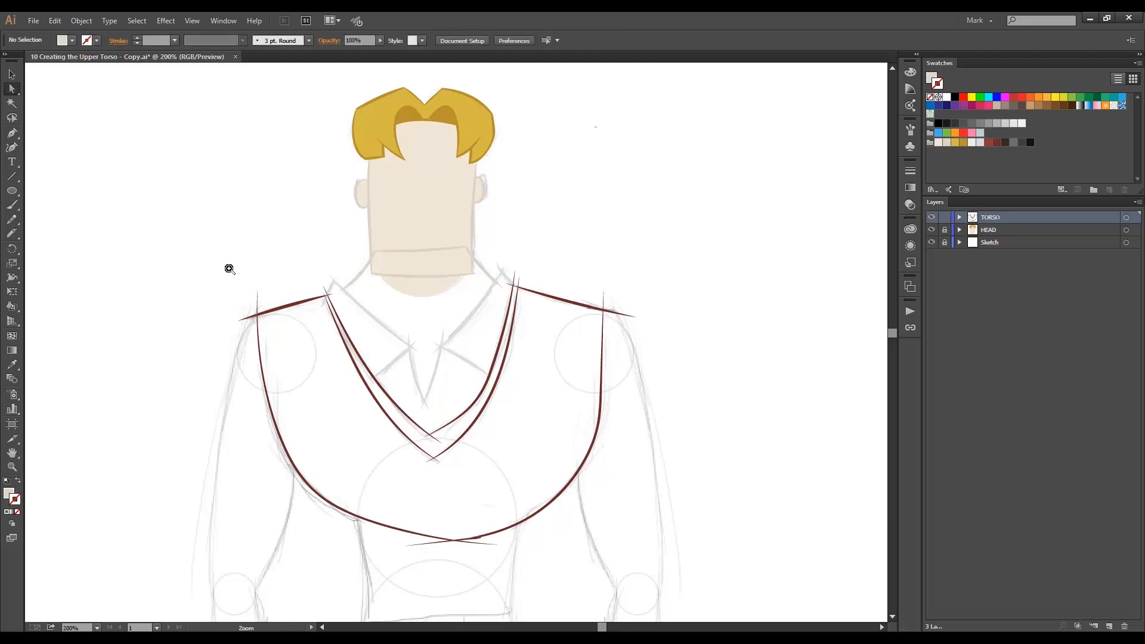
{"action": "left_click_drag", "start_coordinate": [216, 259], "coordinate": [679, 450]}
{"action": "left_click", "coordinate": [239, 194]}
{"action": "key", "text": "Delete"}
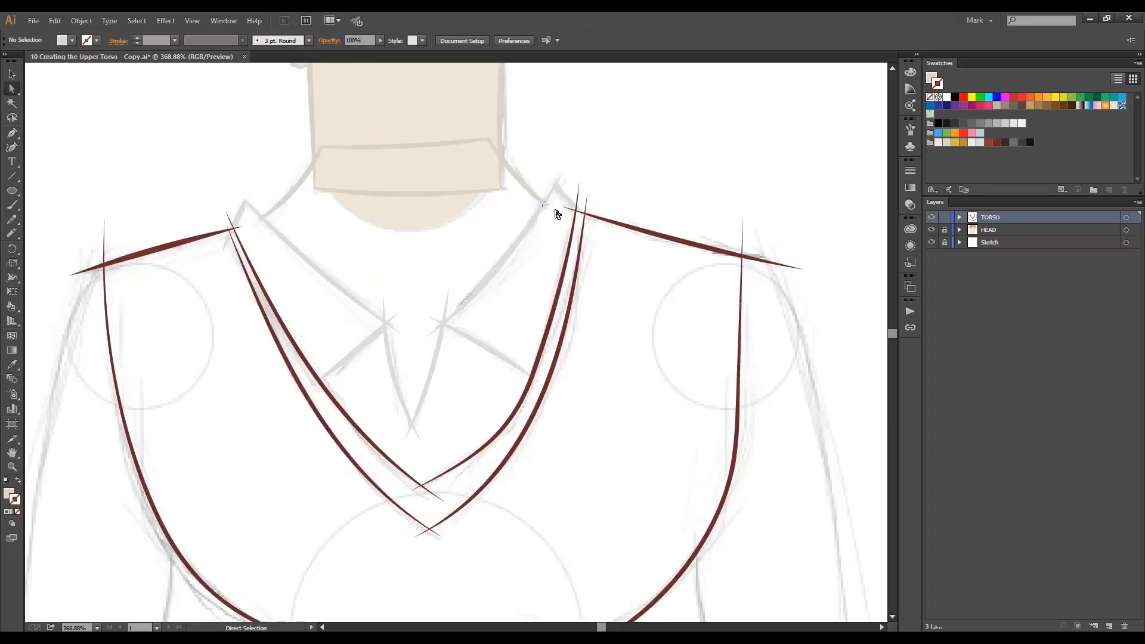
- Delete the overshooting ends at the top of the right V-neck lines and at the outer right shoulder corner
{"action": "left_click_drag", "start_coordinate": [569, 182], "coordinate": [584, 193]}
{"action": "key", "text": "Delete"}
{"action": "left_click_drag", "start_coordinate": [743, 237], "coordinate": [775, 265]}
{"action": "key", "text": "Delete"}
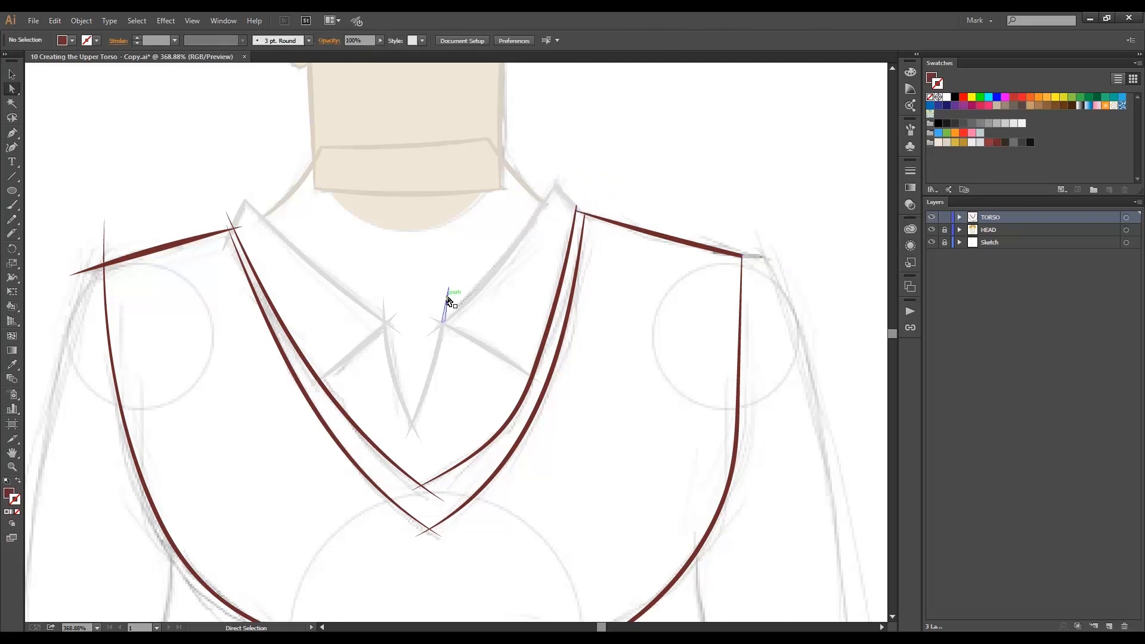
- Delete the overshooting gray ends at the inner corners of both collar flaps and at the shirt opening's lower tip
{"action": "left_click", "coordinate": [432, 319]}
{"action": "key", "text": "Delete"}
{"action": "left_click", "coordinate": [429, 333]}
{"action": "key", "text": "Delete"}
{"action": "left_click", "coordinate": [397, 328]}
{"action": "key", "text": "Delete"}
{"action": "left_click", "coordinate": [394, 315]}
{"action": "key", "text": "Delete"}
{"action": "left_click", "coordinate": [405, 433]}
{"action": "key", "text": "Delete"}
- Delete the gray collar piece between the two V-neck lines just below the right shoulder line
{"action": "left_click_drag", "start_coordinate": [558, 197], "coordinate": [606, 229]}
{"action": "left_click", "coordinate": [460, 379]}
{"action": "key", "text": "Delete"}
{"action": "left_click", "coordinate": [351, 274]}
{"action": "key", "text": "Delete"}
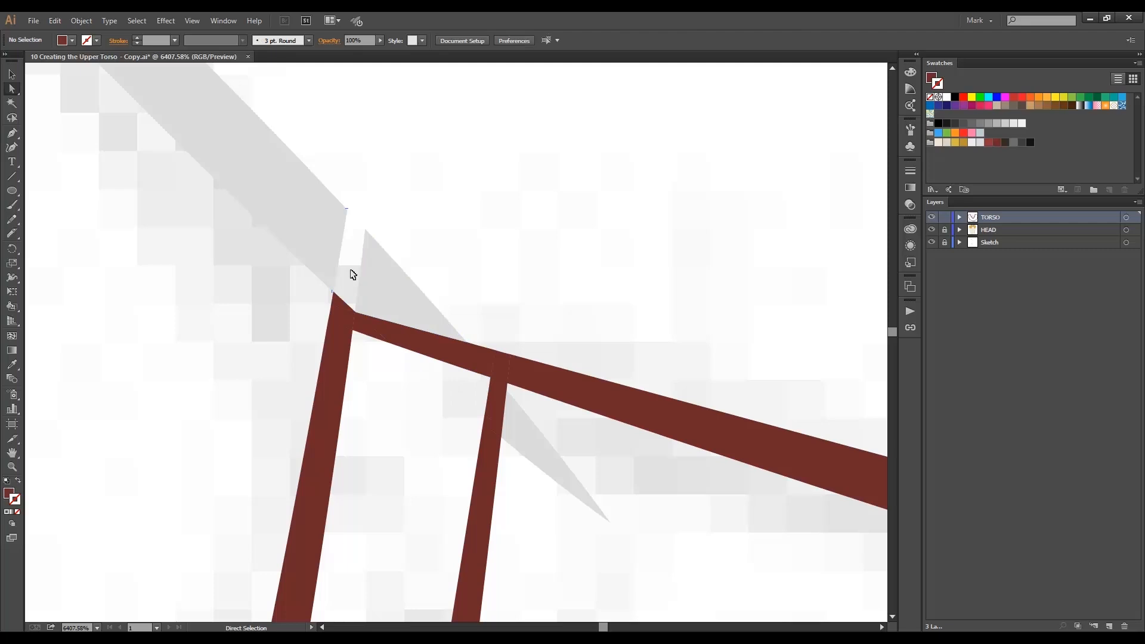
{"action": "key", "text": "ctrl+z"}
- Delete the gray collar tip sticking out below the right shoulder line beyond the outer V-neck line
{"action": "left_click", "coordinate": [531, 435]}
{"action": "key", "text": "Delete"}
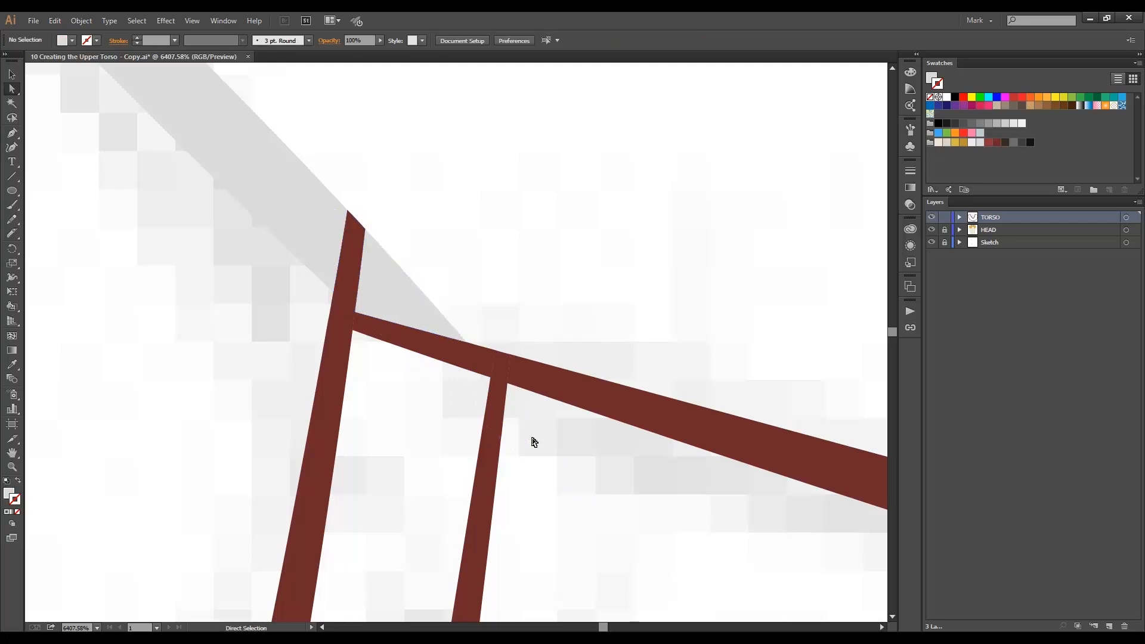
- Recolor the dark red line piece crossing the right collar edge above the shoulder line with the collar outline's light gray
{"action": "left_click", "coordinate": [484, 274]}
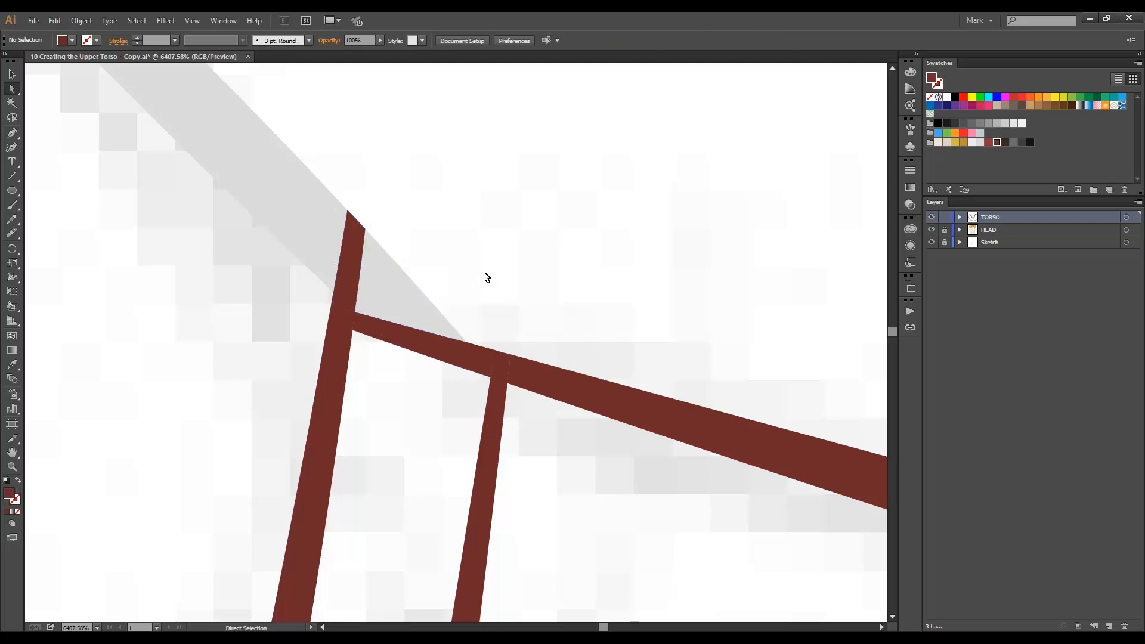
{"action": "left_click", "coordinate": [350, 276]}
{"action": "left_click", "coordinate": [404, 229]}
{"action": "left_click", "coordinate": [350, 256]}
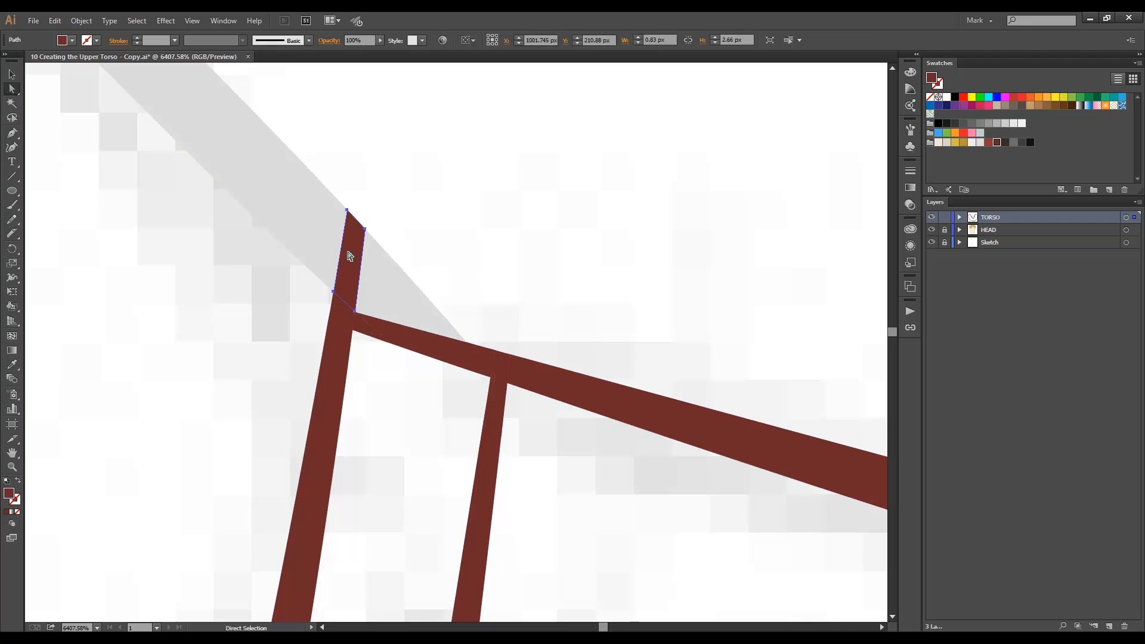
{"action": "key", "text": "k"}
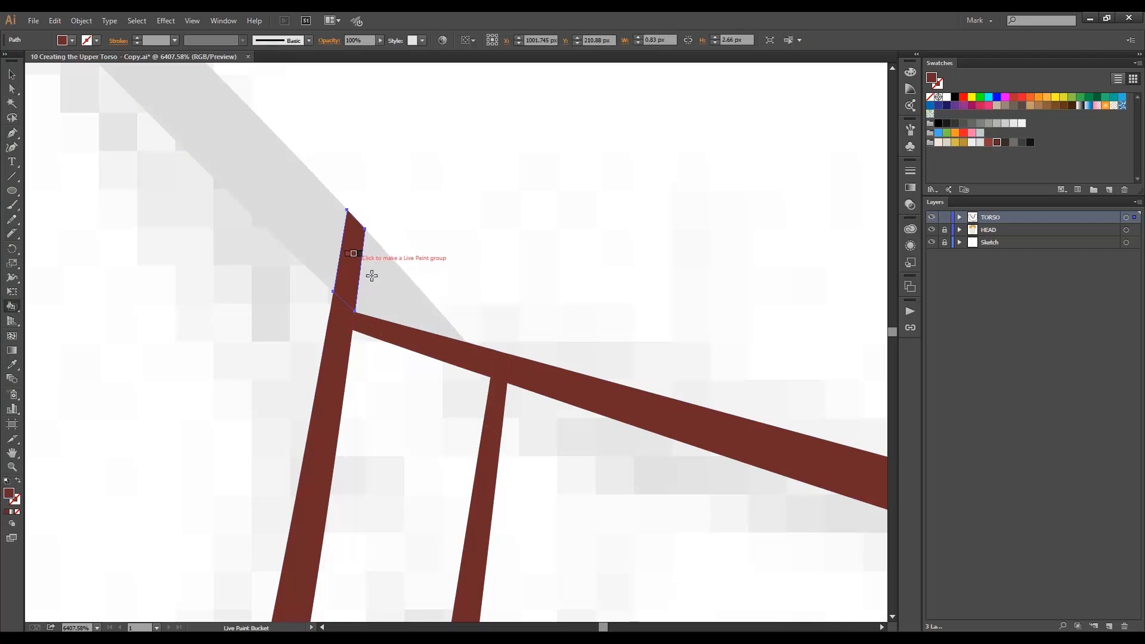
{"action": "key", "text": "Left"}
{"action": "key", "text": "Left"}
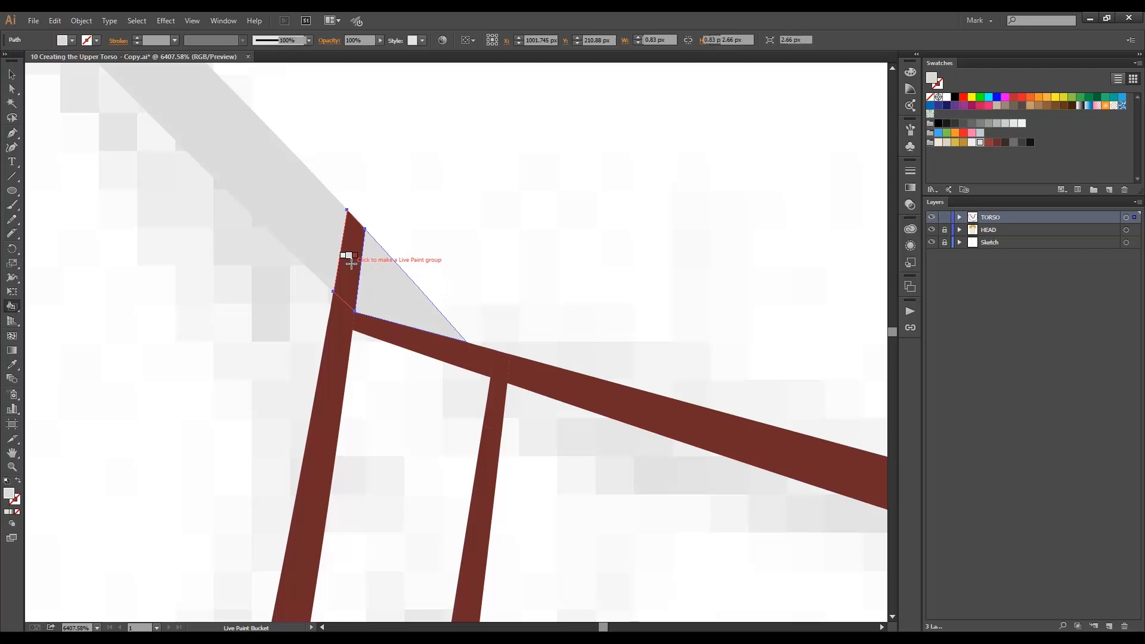
{"action": "left_click", "coordinate": [350, 262]}
{"action": "left_click", "coordinate": [437, 239], "text": "ctrl"}
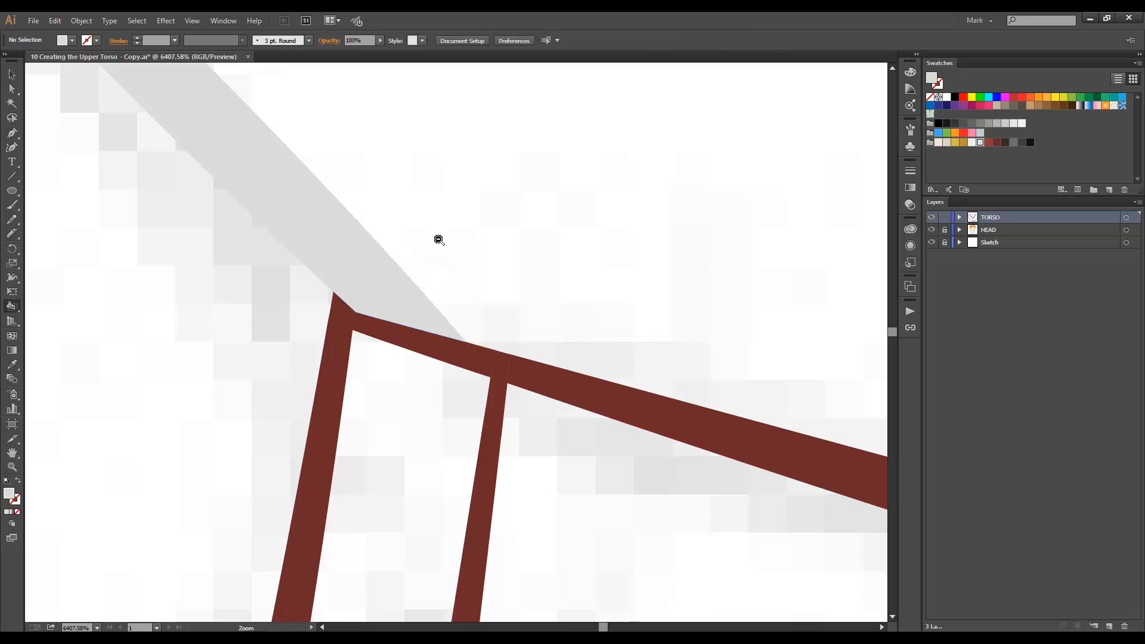
- Delete the overshooting line ends at the inner corner of the left shoulder, where the shoulder and V-neck lines cross
{"action": "left_click", "coordinate": [437, 241], "text": "ctrl+alt"}
{"action": "left_click", "coordinate": [267, 380], "text": "ctrl+alt"}
{"action": "left_click", "coordinate": [269, 383], "text": "ctrl+alt"}
{"action": "left_click", "coordinate": [286, 438], "text": "ctrl+alt"}
{"action": "left_click", "coordinate": [292, 443], "text": "ctrl+alt"}
{"action": "left_click", "coordinate": [293, 445], "text": "ctrl+alt"}
{"action": "left_click", "coordinate": [305, 448], "text": "ctrl+alt"}
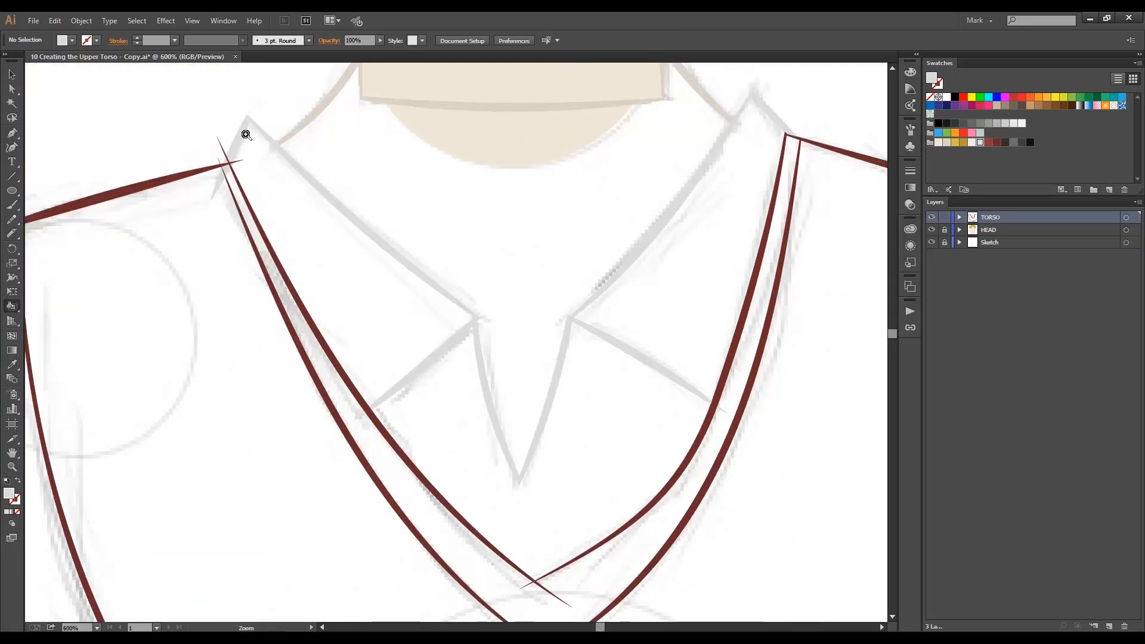
{"action": "left_click_drag", "start_coordinate": [244, 126], "coordinate": [229, 188]}
{"action": "key", "text": "a"}
{"action": "left_click", "coordinate": [319, 267]}
{"action": "key", "text": "Delete"}
{"action": "key", "text": "Delete"}
{"action": "left_click", "coordinate": [304, 403]}
{"action": "key", "text": "Delete"}
{"action": "key", "text": "Delete"}
{"action": "left_click", "coordinate": [464, 406]}
{"action": "key", "text": "Delete"}
{"action": "left_click", "coordinate": [412, 420]}
{"action": "key", "text": "Delete"}
- Recolor the dark red line ends crossing the left collar edge with the collar outline's light gray
{"action": "left_click", "coordinate": [385, 399]}
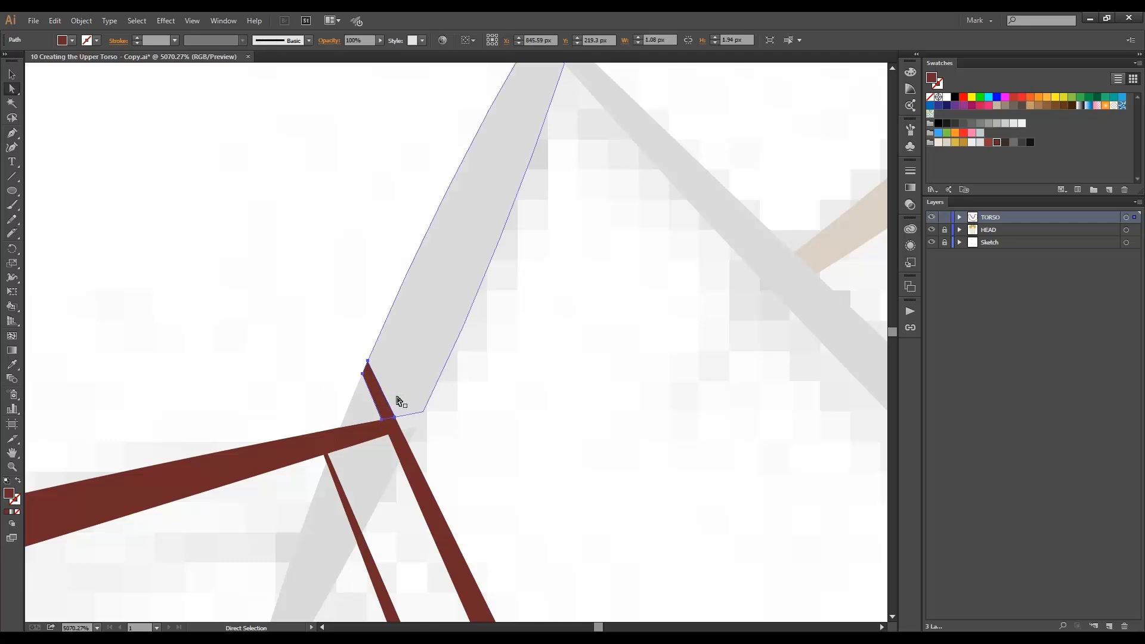
{"action": "key", "text": "Delete"}
{"action": "key", "text": "ctrl+z"}
{"action": "key", "text": "ctrl+z"}
{"action": "key", "text": "k"}
{"action": "key", "text": "ctrl+z"}
{"action": "key", "text": "ctrl+z"}
{"action": "key", "text": "ctrl+z"}
{"action": "left_click", "coordinate": [482, 424], "text": "ctrl+alt"}
{"action": "left_click_drag", "start_coordinate": [409, 143], "coordinate": [377, 168]}
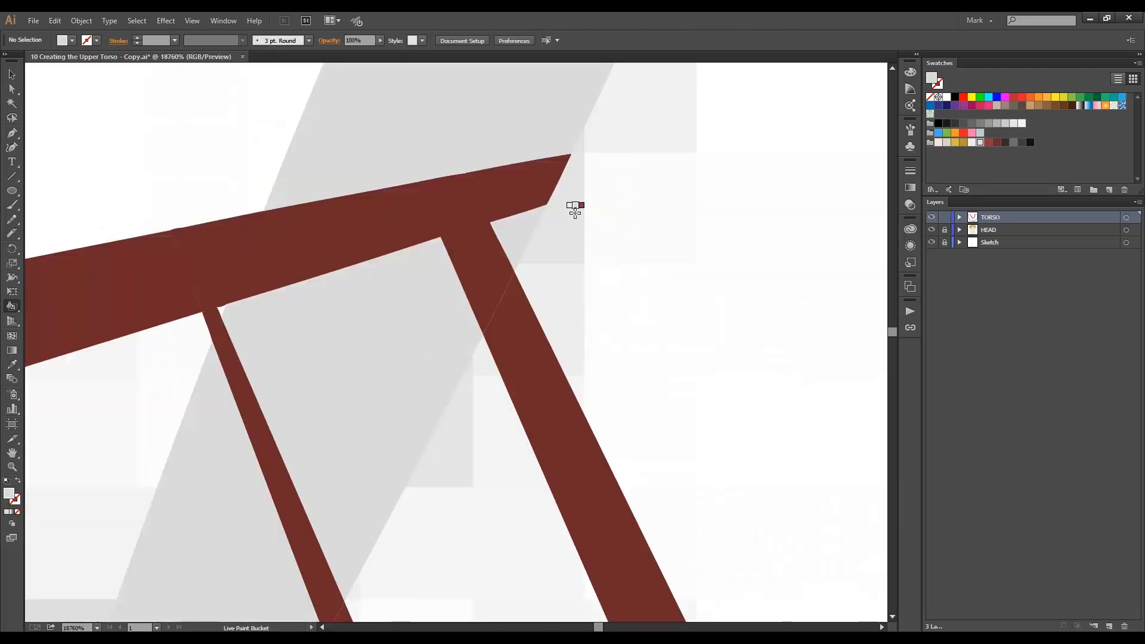
{"action": "left_click", "coordinate": [536, 185]}
- Delete the gray collar piece sticking out below the left shoulder line between the V-neck lines
{"action": "left_click", "coordinate": [447, 376], "text": "ctrl+alt"}
{"action": "key", "text": "a"}
{"action": "left_click", "coordinate": [429, 351]}
{"action": "key", "text": "Delete"}
- Delete the overshooting line ends at the lower tips of the V-neck and at the bottom of the torso outline
{"action": "left_click", "coordinate": [412, 393], "text": "ctrl+alt"}
{"action": "left_click", "coordinate": [449, 478], "text": "ctrl+alt"}
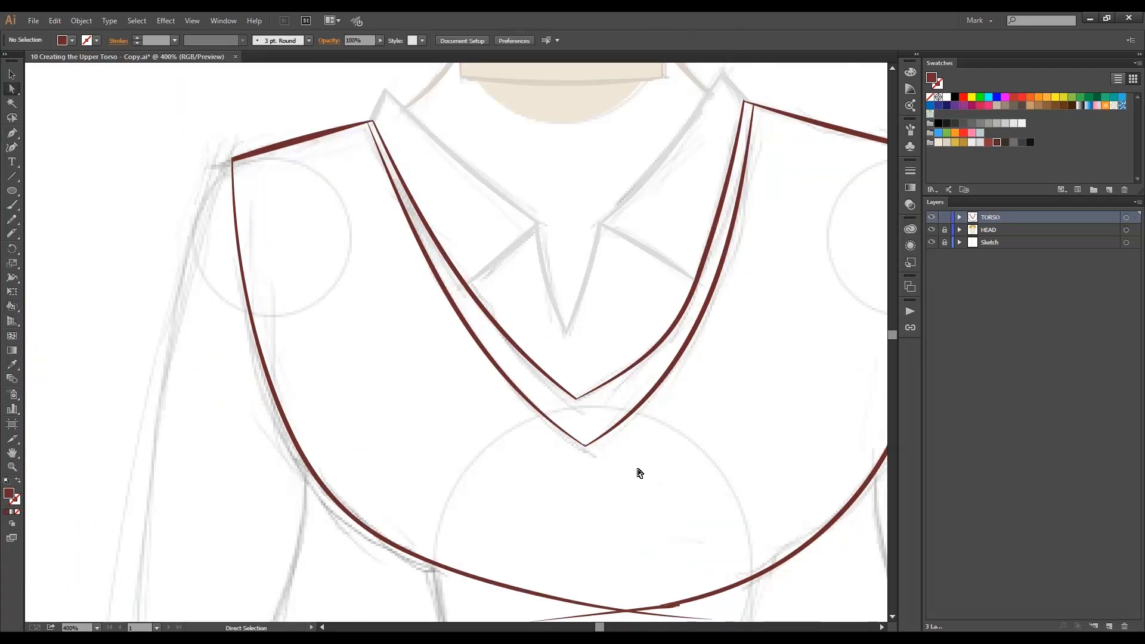
{"action": "left_click", "coordinate": [485, 406]}
{"action": "key", "text": "Delete"}
{"action": "key", "text": "Delete"}
{"action": "left_click", "coordinate": [384, 266], "text": "ctrl+alt"}
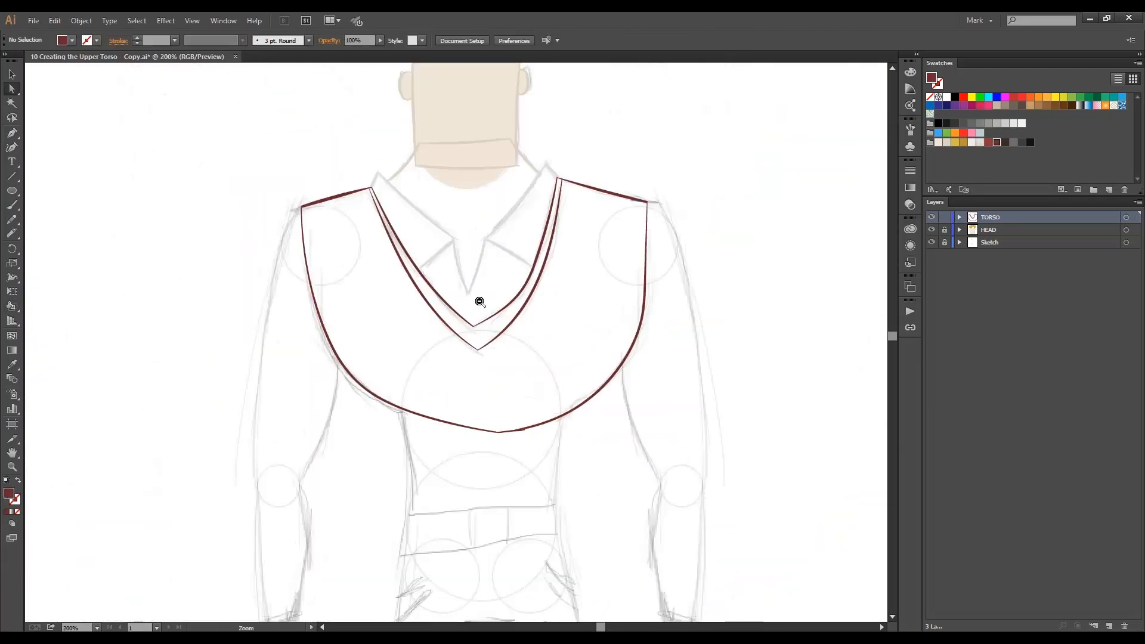
{"action": "left_click", "coordinate": [472, 269], "text": "ctrl+alt"}
{"action": "left_click_drag", "start_coordinate": [299, 189], "coordinate": [626, 481]}
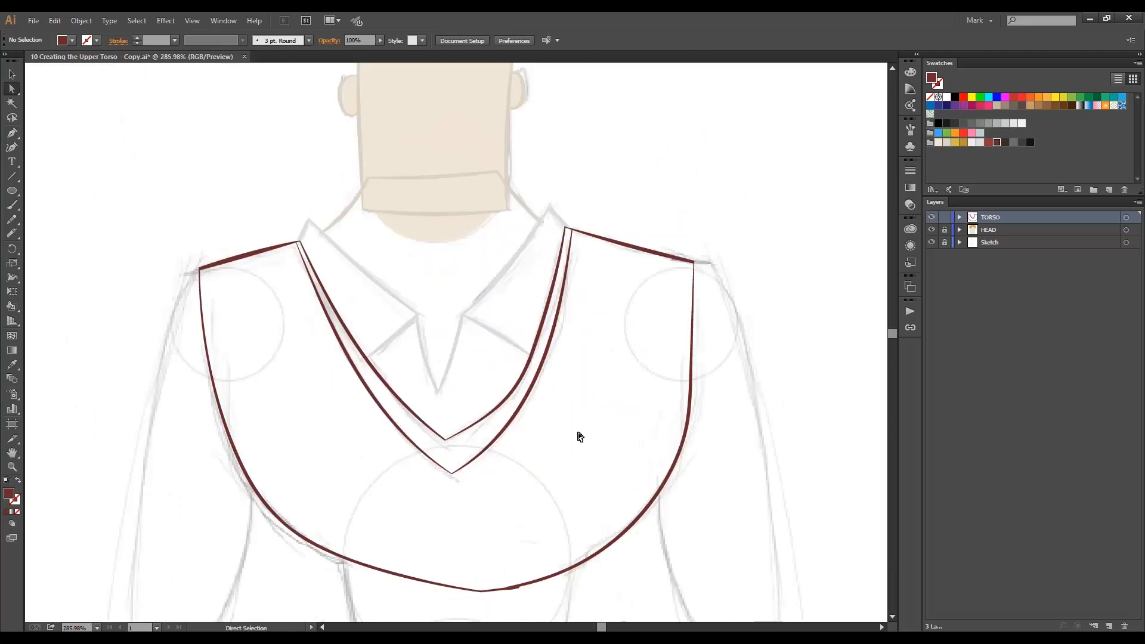
{"action": "key", "text": "ctrl+a"}
{"action": "key", "text": "ctrl+alt+x"}
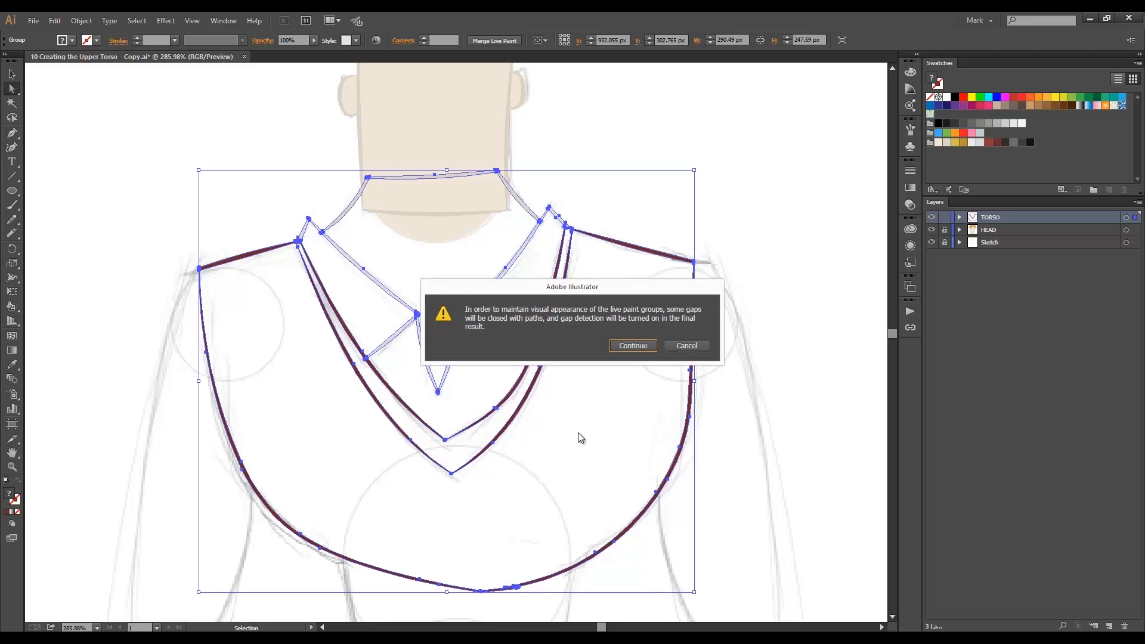
{"action": "left_click", "coordinate": [686, 345]}
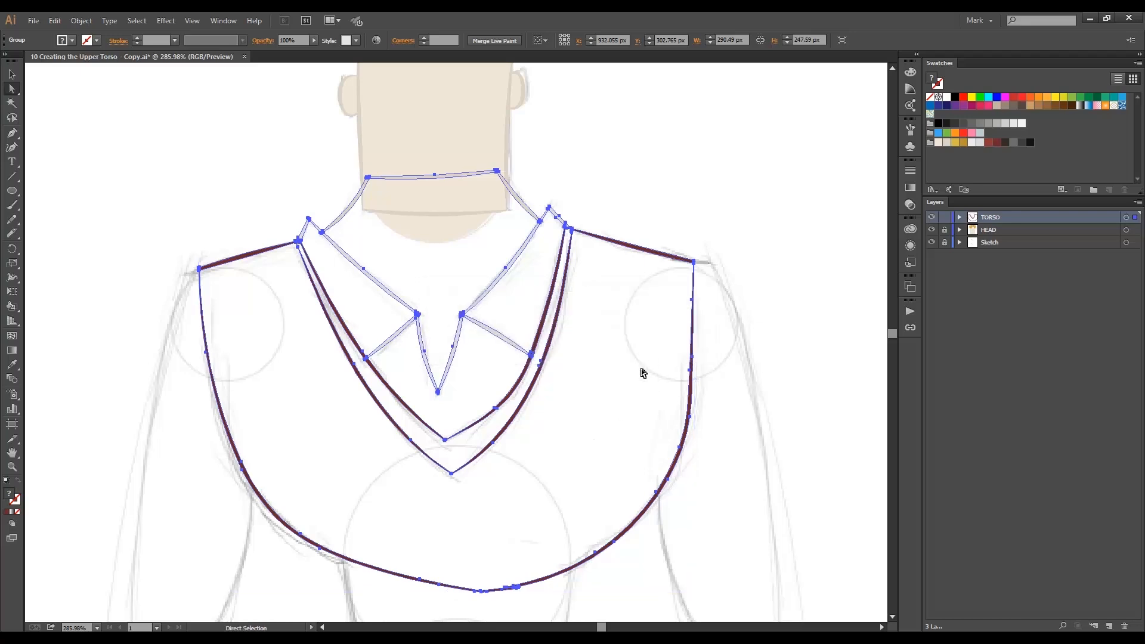
{"action": "left_click", "coordinate": [643, 373]}
- Fill the sweater body and the V-neck band with the lighter red swatch using the Live Paint Bucket
{"action": "key", "text": "k"}
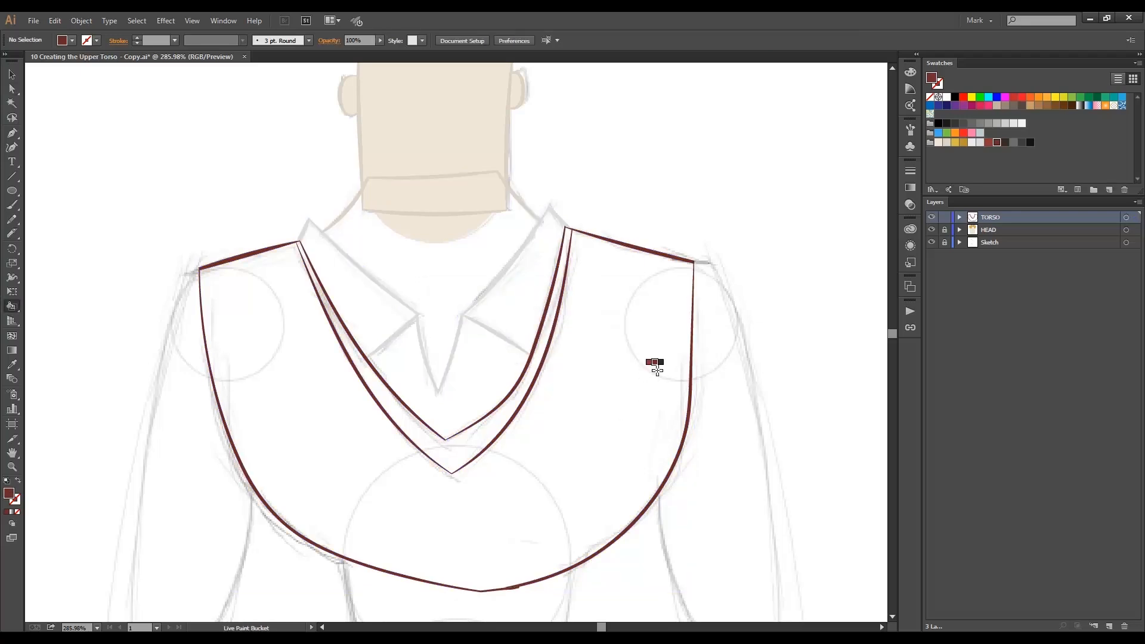
{"action": "key", "text": "a"}
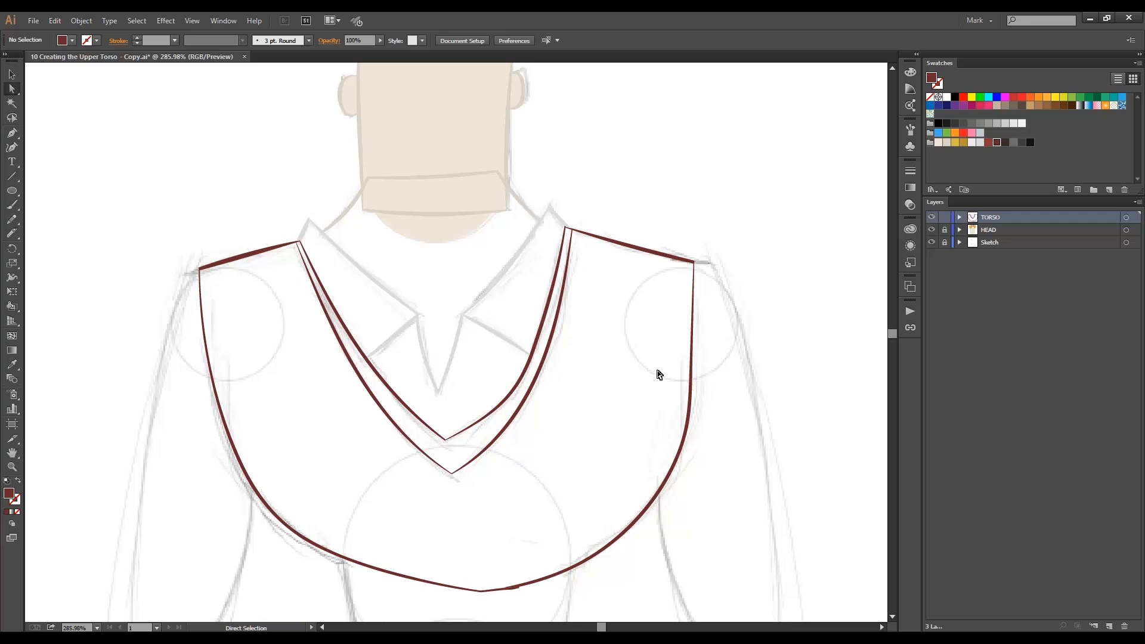
{"action": "key", "text": "k"}
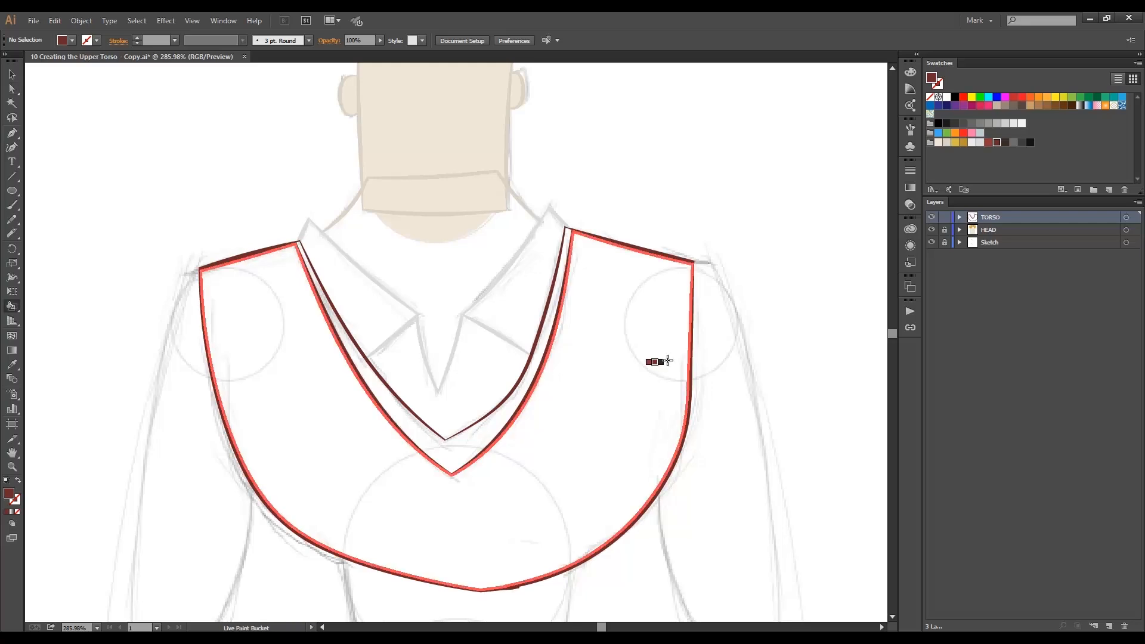
{"action": "left_click", "coordinate": [652, 317]}
{"action": "key", "text": "ctrl+z"}
{"action": "left_click", "coordinate": [988, 142]}
{"action": "left_click", "coordinate": [654, 336]}
{"action": "left_click", "coordinate": [548, 325]}
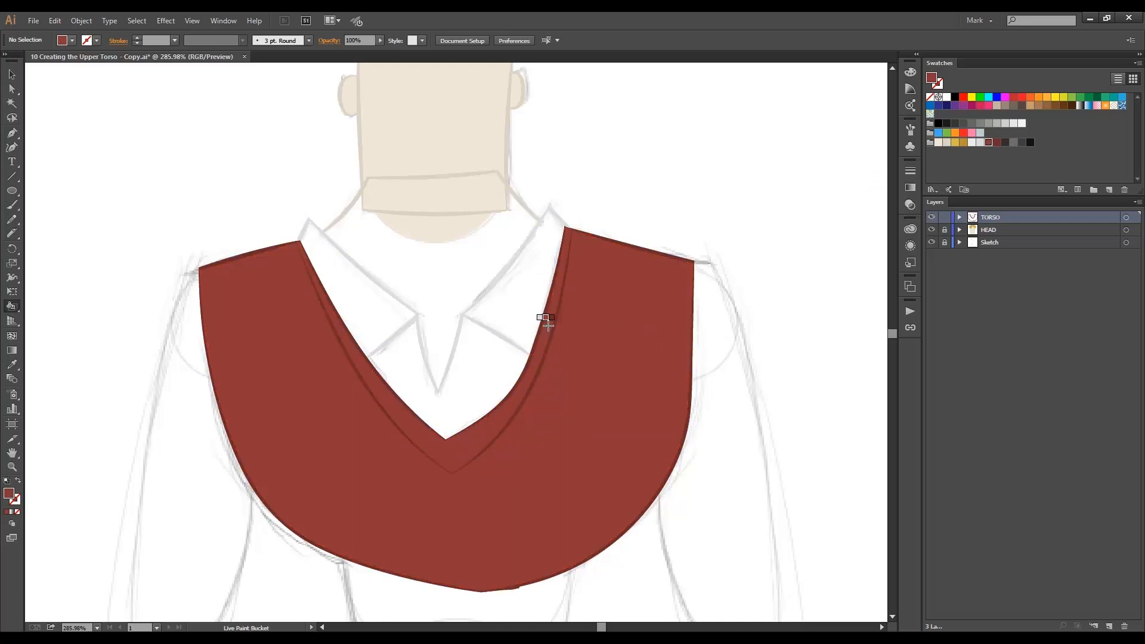
- Fill the shirt and both collar flaps with the very light gray swatch, and the neck with the skin tone
{"action": "left_click", "coordinate": [971, 143]}
{"action": "left_click", "coordinate": [488, 372]}
{"action": "left_click", "coordinate": [517, 318]}
{"action": "left_click", "coordinate": [391, 318]}
{"action": "left_click", "coordinate": [938, 142]}
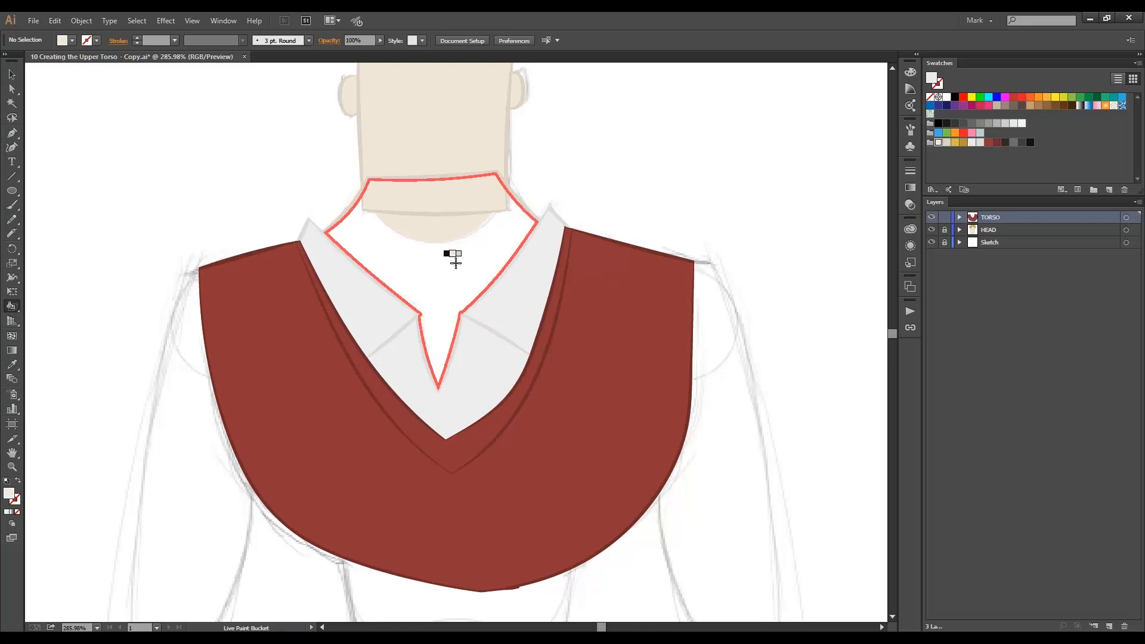
{"action": "left_click", "coordinate": [455, 260]}
{"action": "key", "text": "a"}
- Hide the TORSO and HEAD layers, and duplicate the loose path inside the unlocked HEAD layer
{"action": "left_click", "coordinate": [931, 217]}
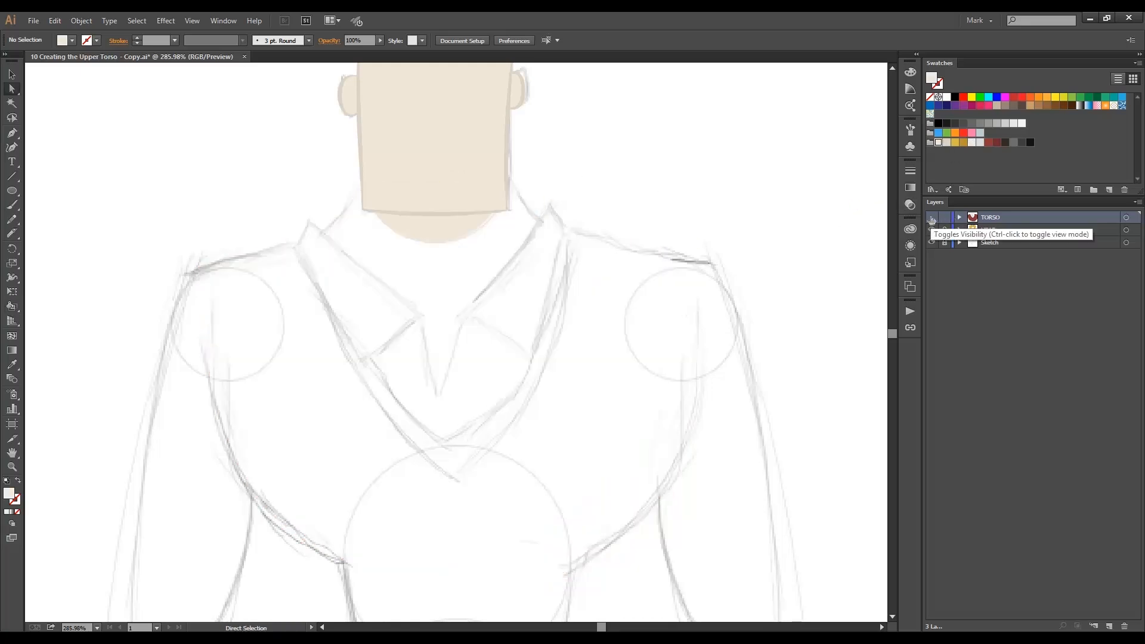
{"action": "left_click", "coordinate": [931, 231]}
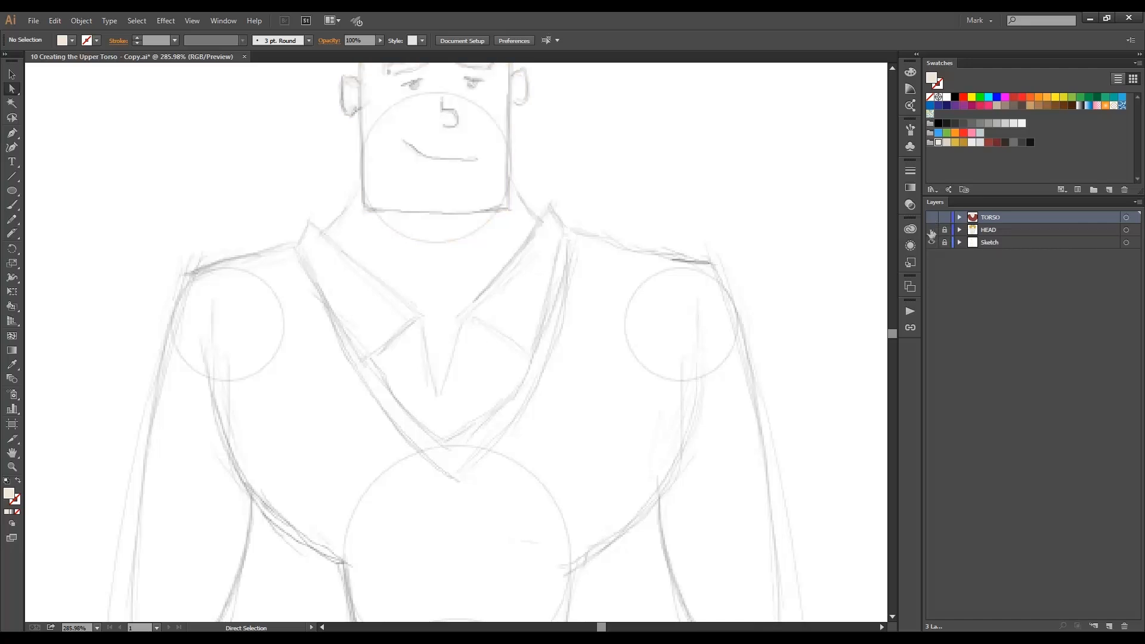
{"action": "left_click", "coordinate": [959, 230]}
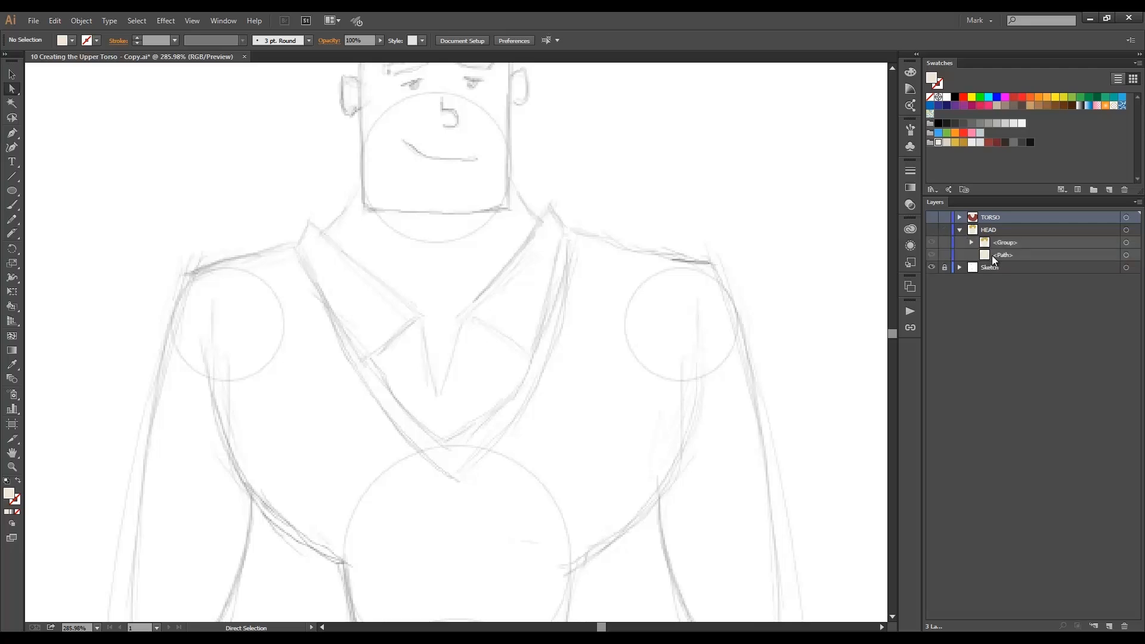
{"action": "left_click", "coordinate": [993, 255]}
{"action": "left_click_drag", "start_coordinate": [994, 255], "coordinate": [1109, 624]}
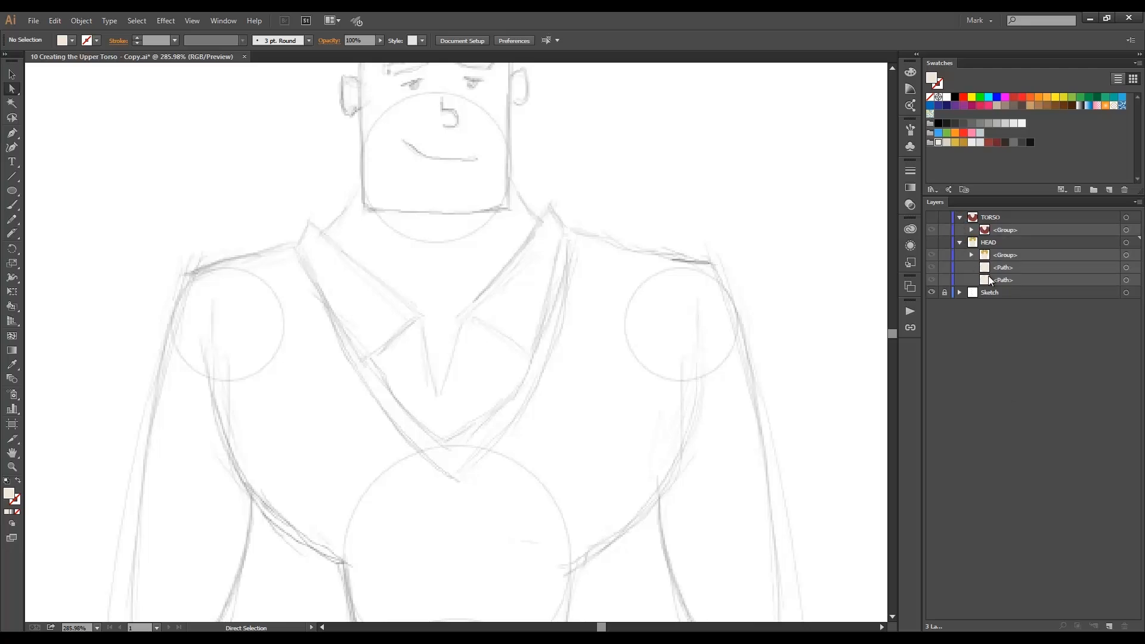
- Show the TORSO and HEAD layers again and move the duplicated path into the TORSO layer above its group
{"action": "left_click_drag", "start_coordinate": [988, 270], "coordinate": [1003, 230]}
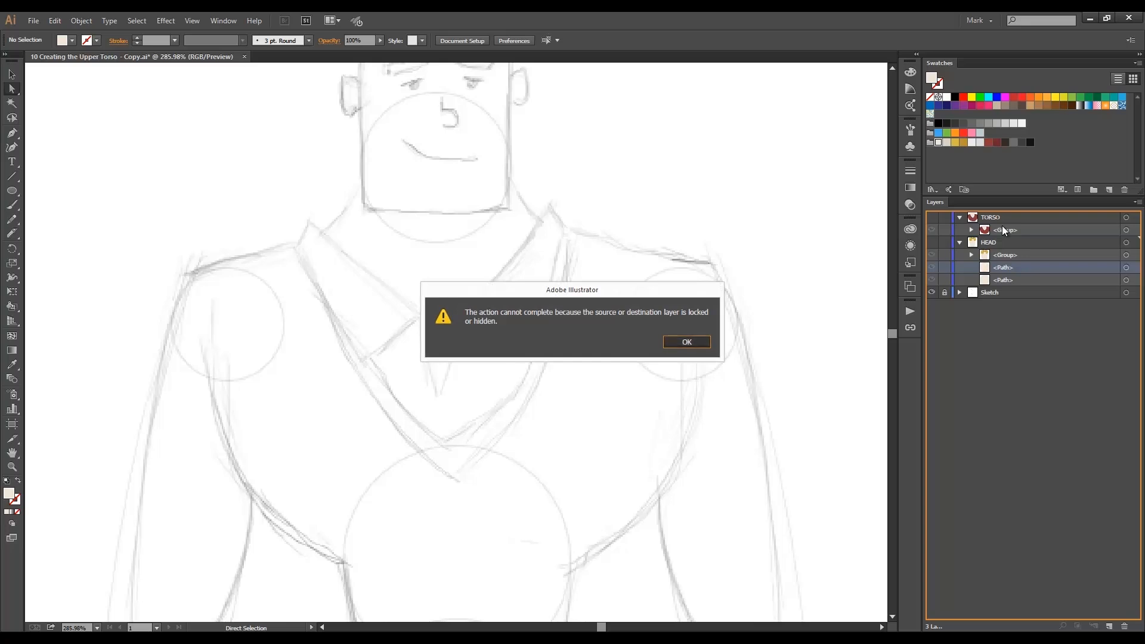
{"action": "key", "text": "Return"}
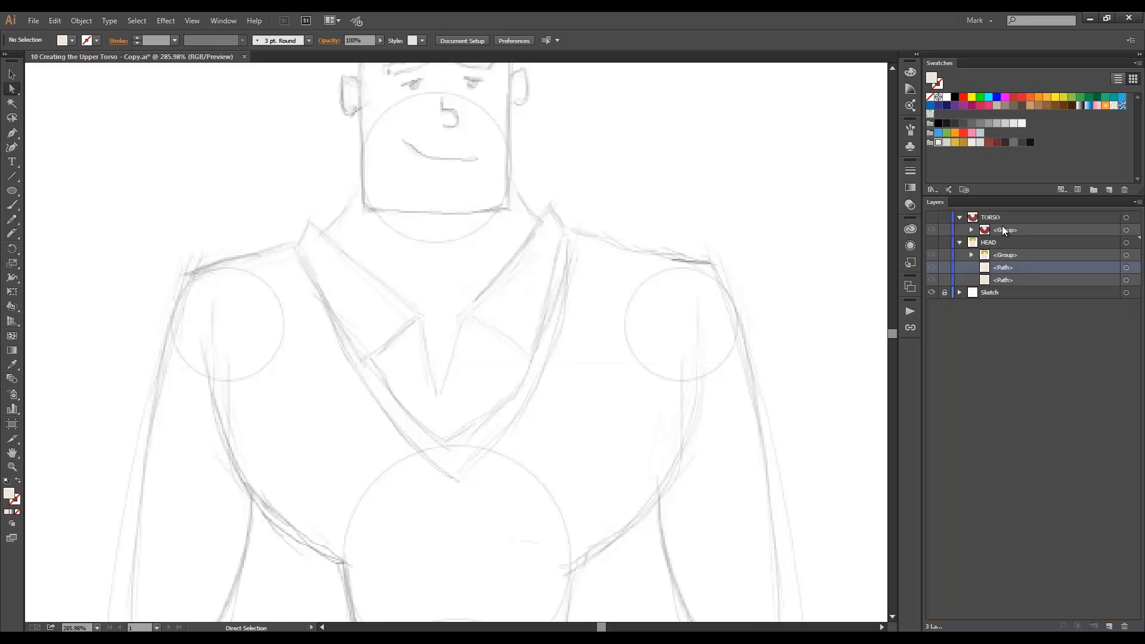
{"action": "left_click", "coordinate": [931, 217]}
{"action": "left_click", "coordinate": [933, 242]}
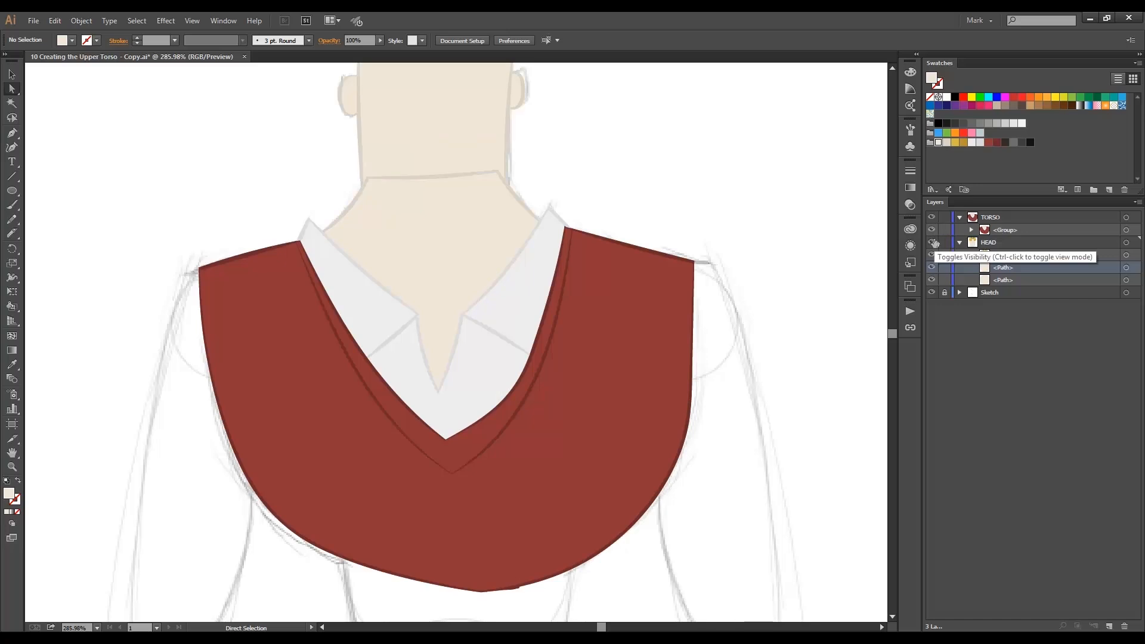
{"action": "left_click_drag", "start_coordinate": [1005, 266], "coordinate": [1016, 226]}
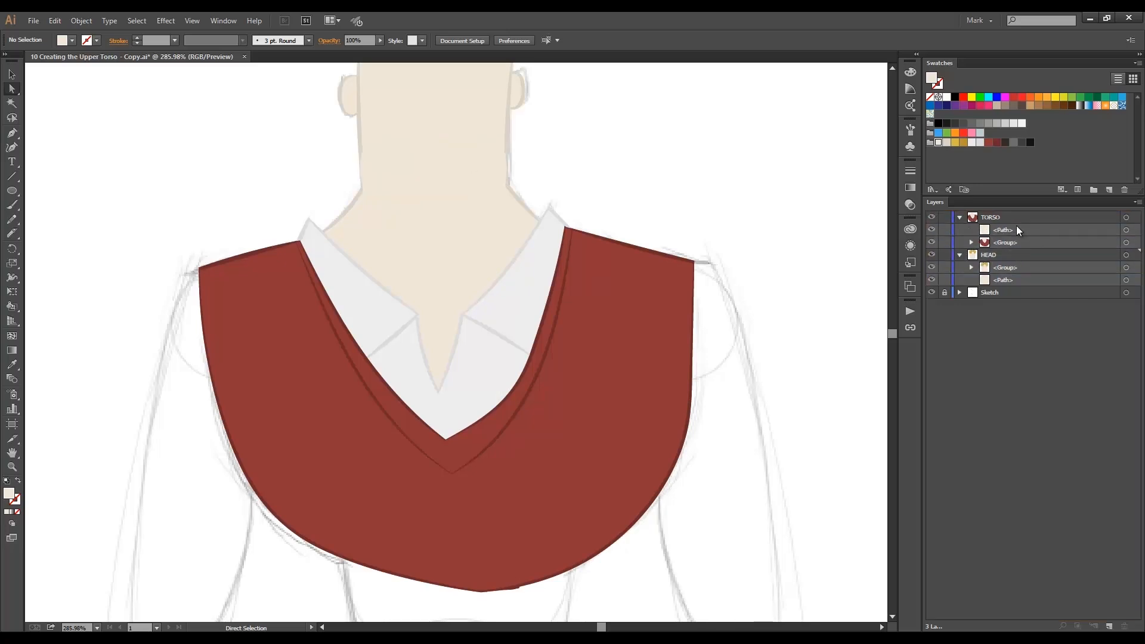
{"action": "left_click", "coordinate": [959, 217]}
{"action": "left_click", "coordinate": [959, 229]}
- Move the TORSO layer below the HEAD layer and hide the Sketch layer
{"action": "left_click", "coordinate": [981, 218]}
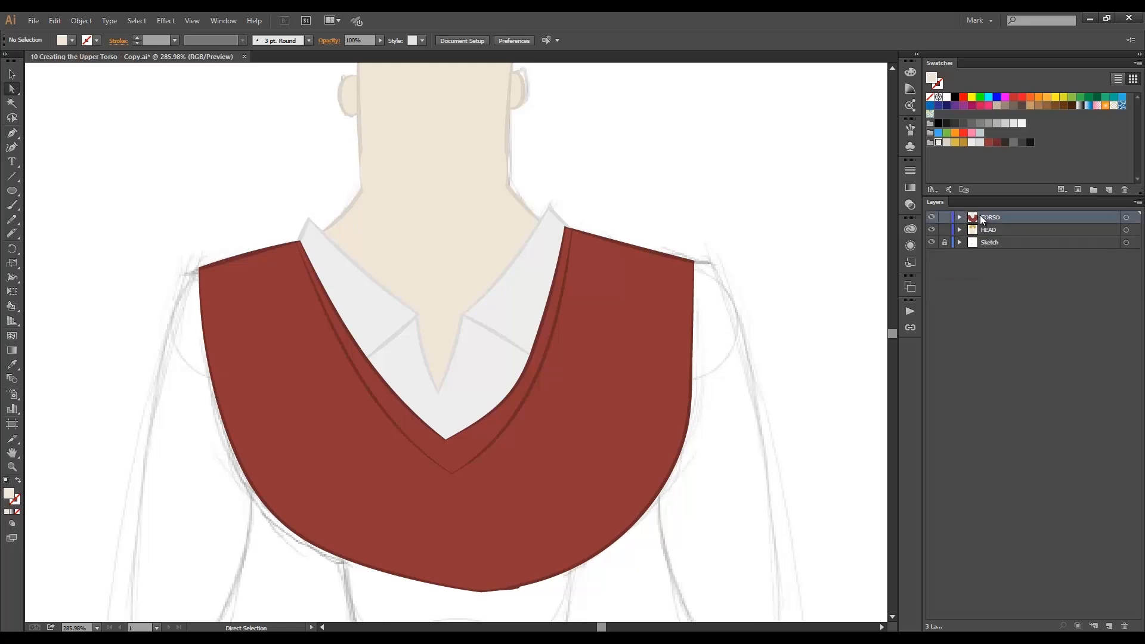
{"action": "left_click_drag", "start_coordinate": [984, 217], "coordinate": [997, 231]}
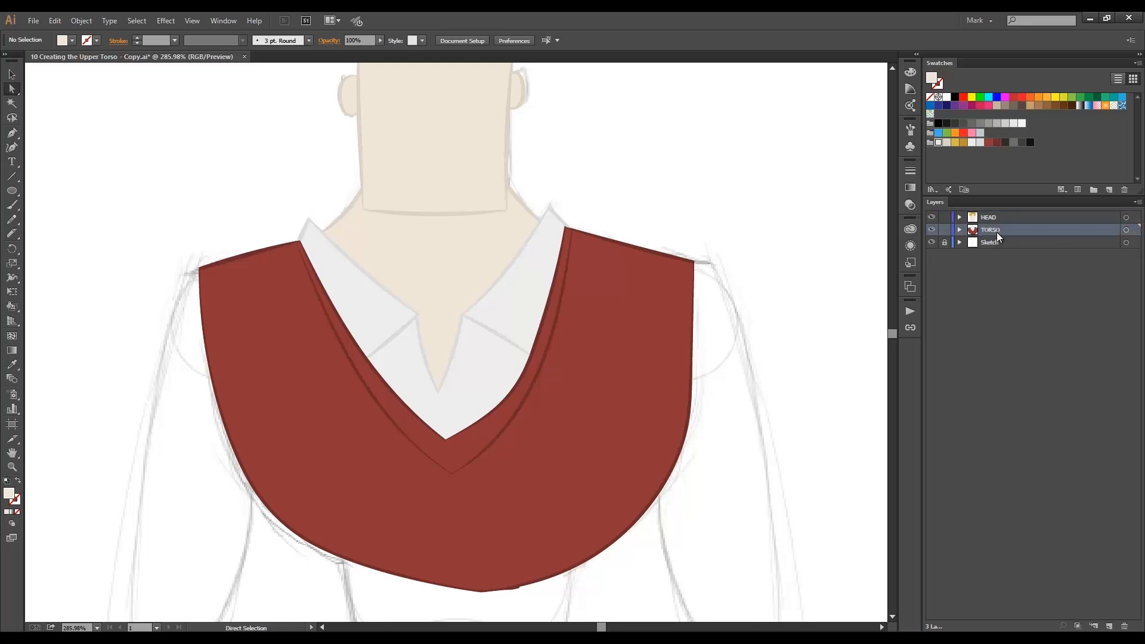
{"action": "left_click", "coordinate": [930, 242]}
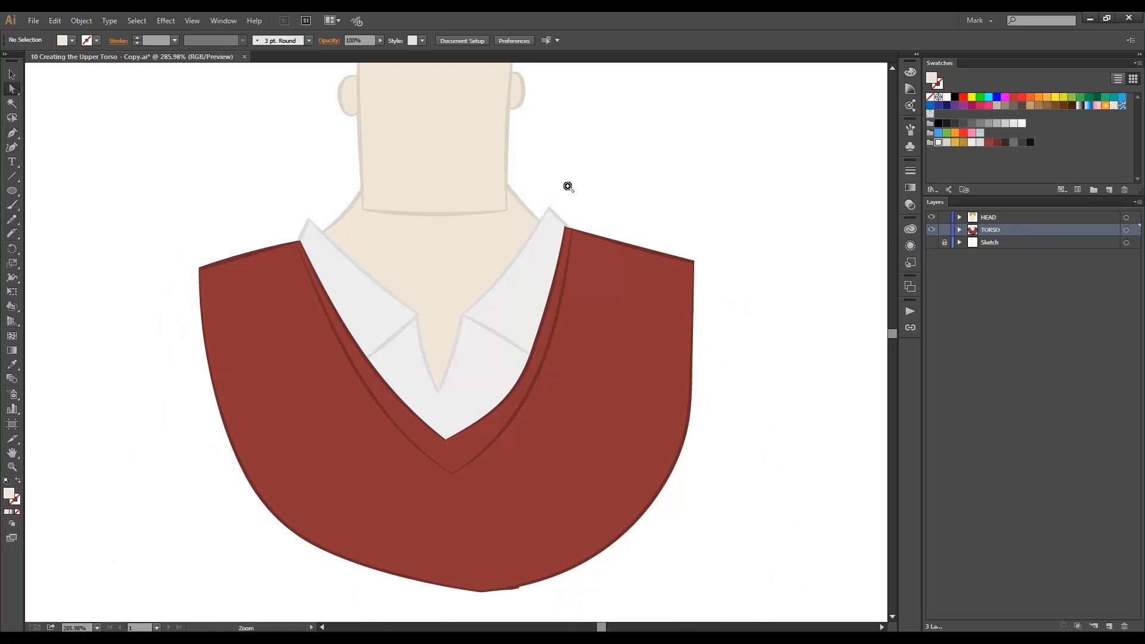
{"action": "key", "text": "ctrl+minus"}
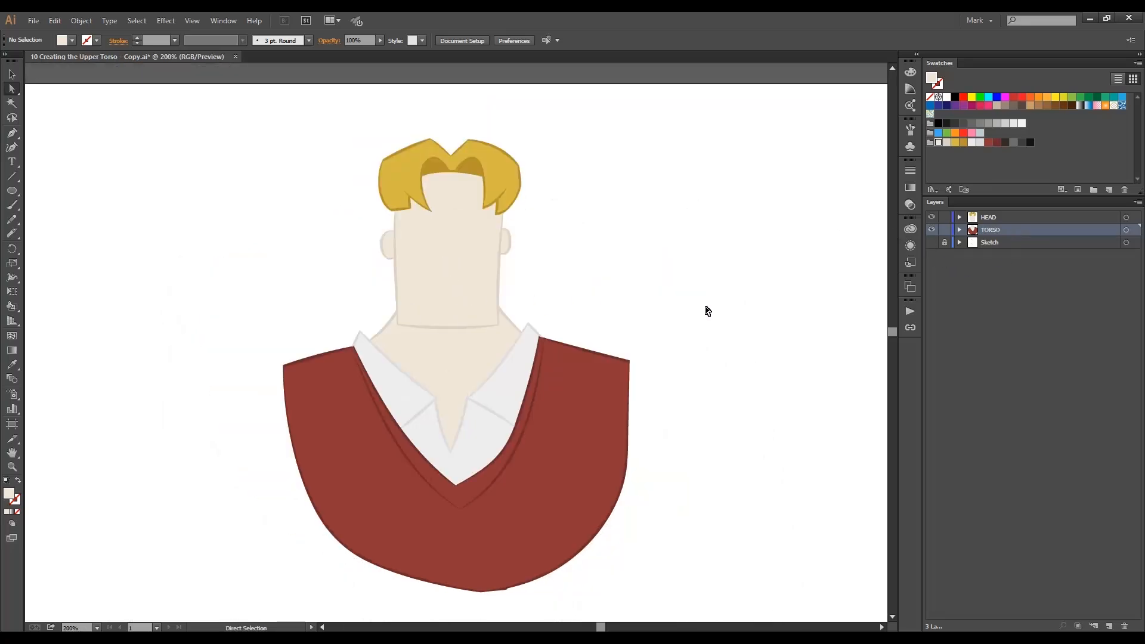
- Rename the TORSO layer to UPPER TORSO
{"action": "double_click", "coordinate": [992, 230]}
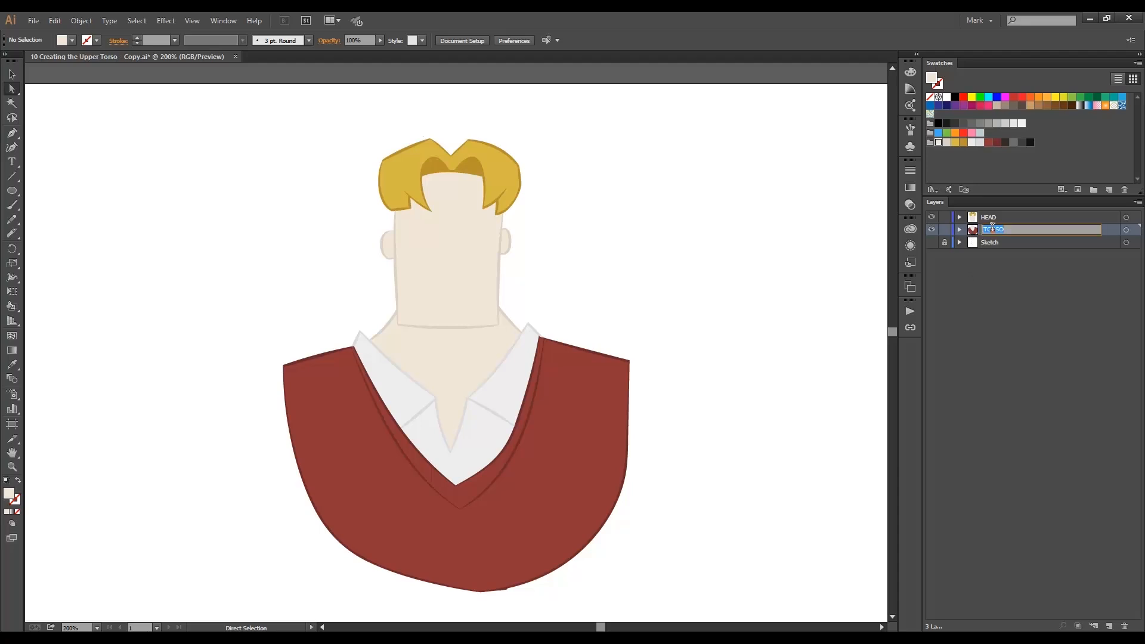
{"action": "type", "text": "UPPER TORSO"}
{"action": "left_click", "coordinate": [1030, 252]}
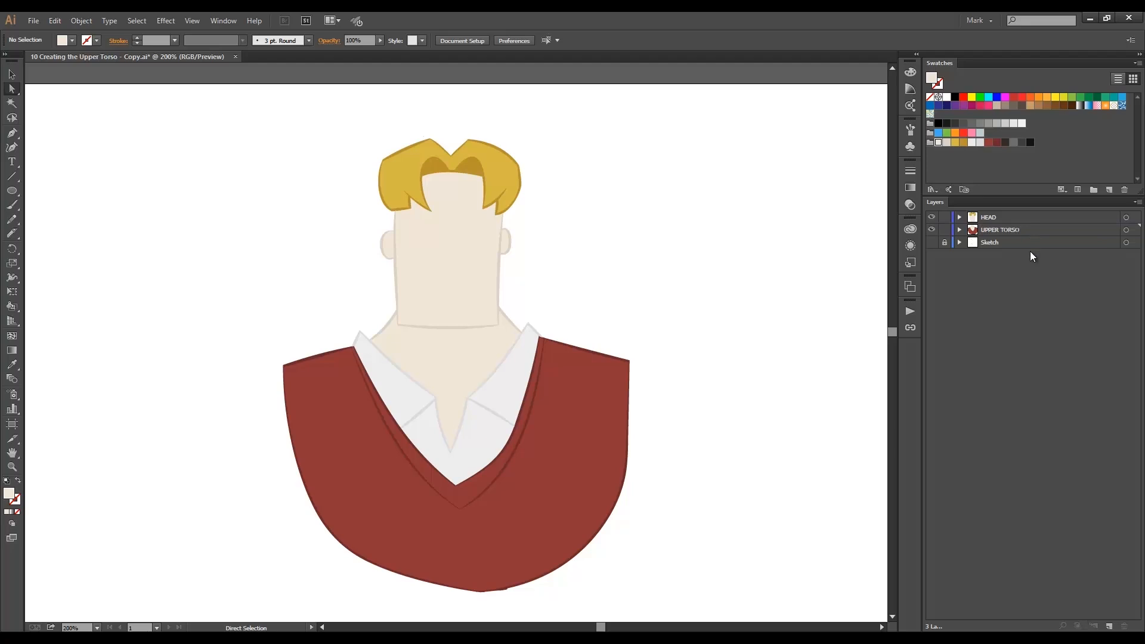
- Hide the artwork group inside the UPPER TORSO layer and show the Sketch layer
{"action": "left_click", "coordinate": [959, 230]}
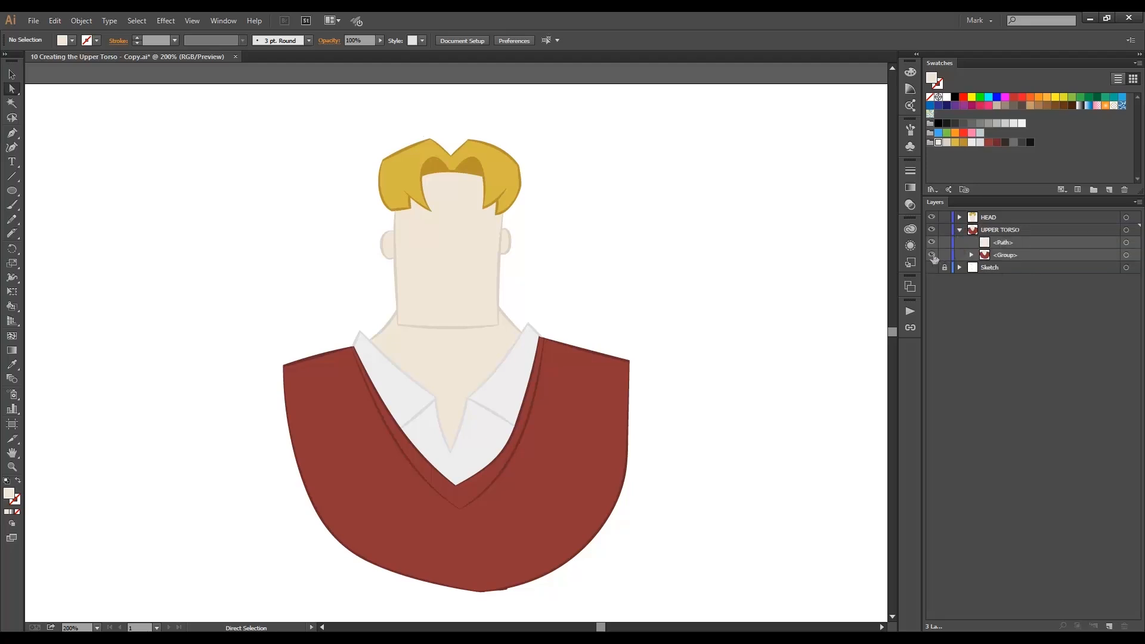
{"action": "left_click", "coordinate": [932, 255]}
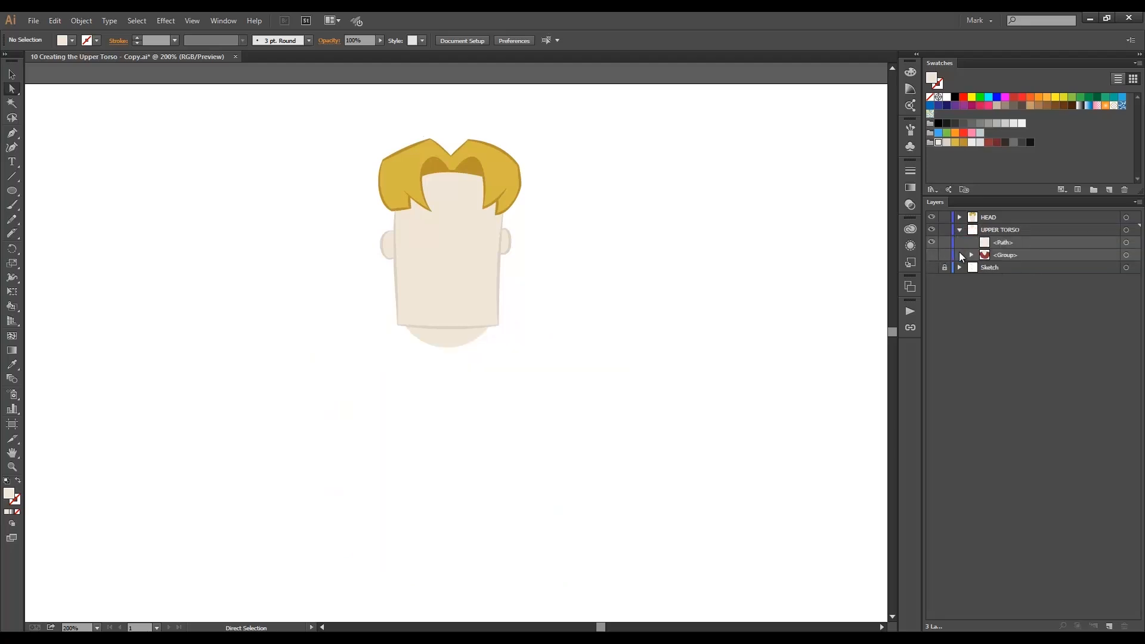
{"action": "left_click", "coordinate": [930, 267]}
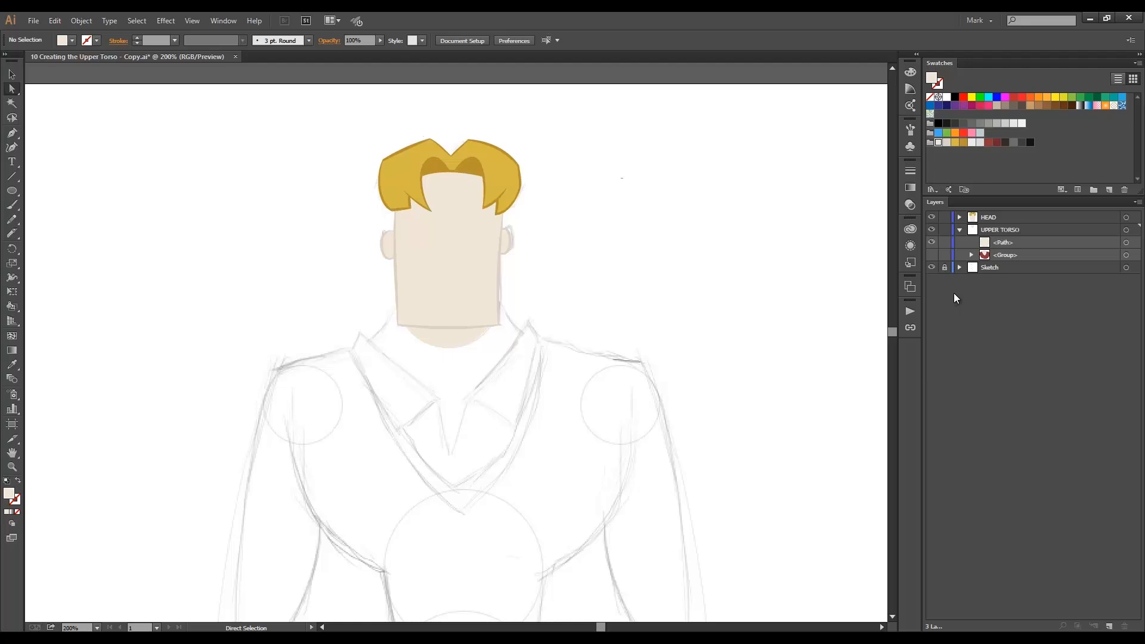
- Draw dark red circles in the UPPER TORSO layer: 66 px ones over both sketched shoulder joints and a 132 px one over the abdomen
{"action": "left_click", "coordinate": [990, 231]}
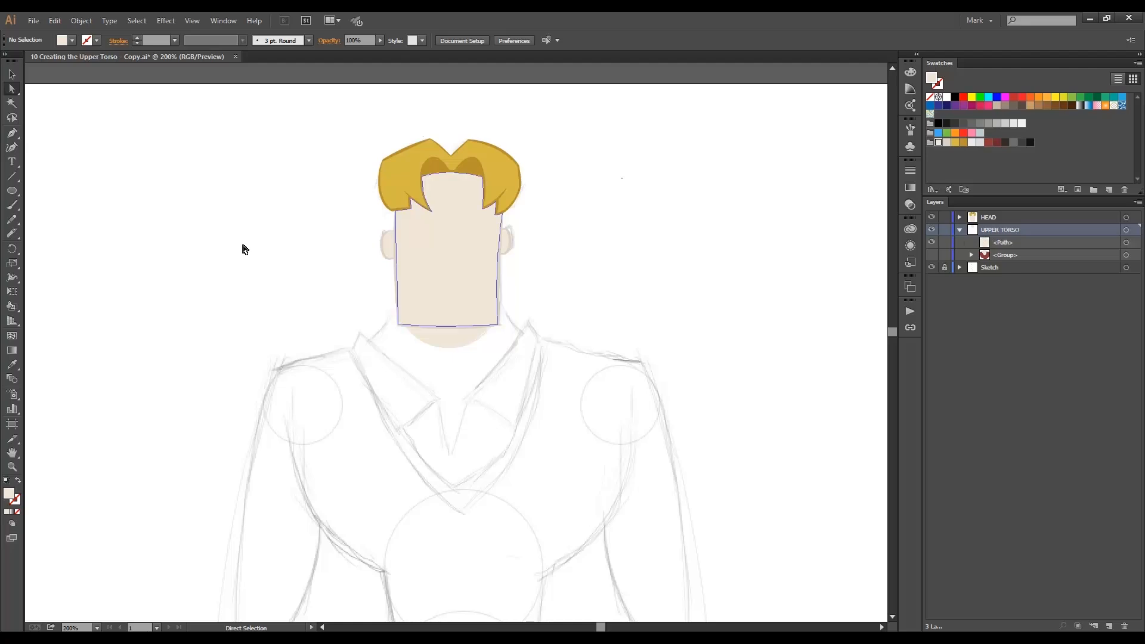
{"action": "left_click", "coordinate": [12, 190]}
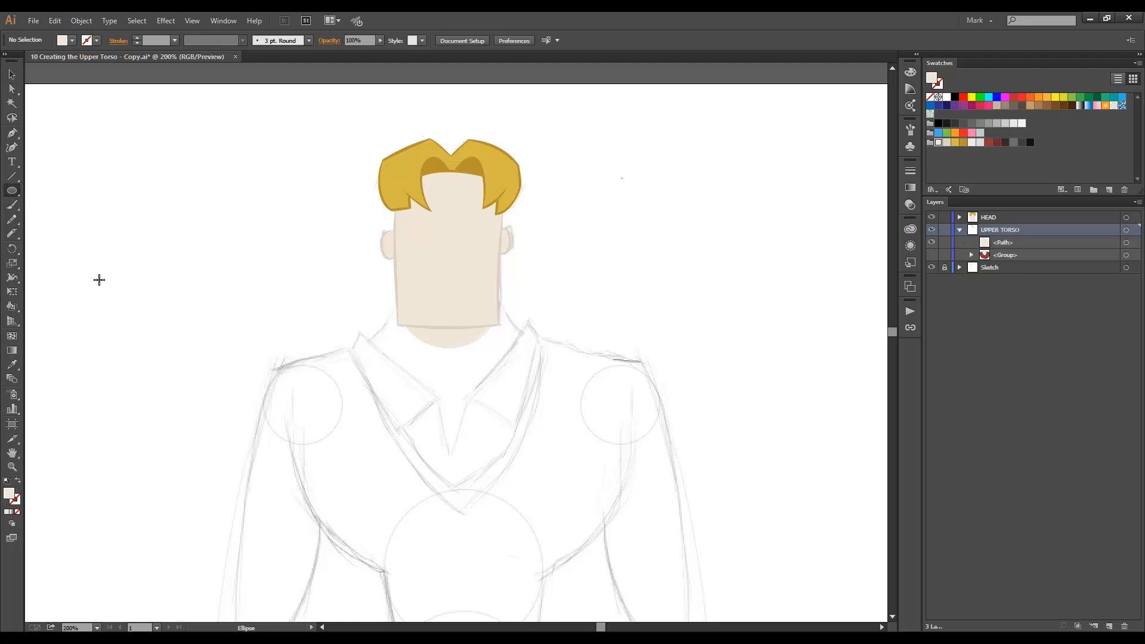
{"action": "left_click", "coordinate": [71, 41]}
{"action": "left_click", "coordinate": [64, 104]}
{"action": "left_click_drag", "start_coordinate": [302, 406], "coordinate": [265, 365]}
{"action": "left_click_drag", "start_coordinate": [620, 406], "coordinate": [598, 366]}
{"action": "left_click_drag", "start_coordinate": [442, 573], "coordinate": [432, 422]}
{"action": "key", "text": "Up"}
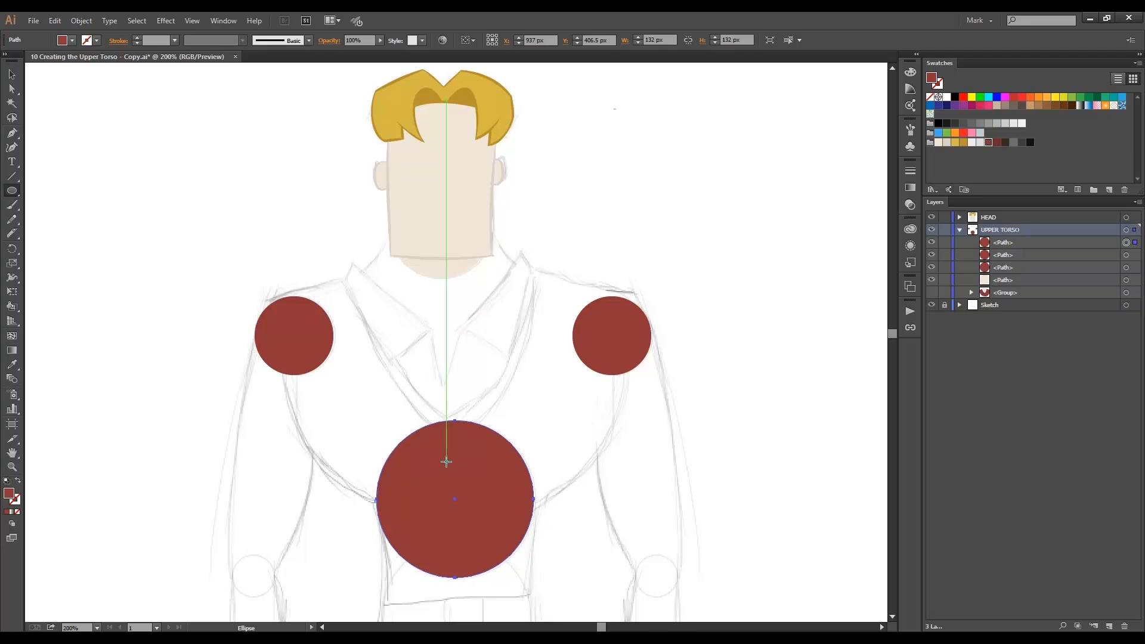
{"action": "key", "text": "a"}
{"action": "left_click", "coordinate": [725, 449]}
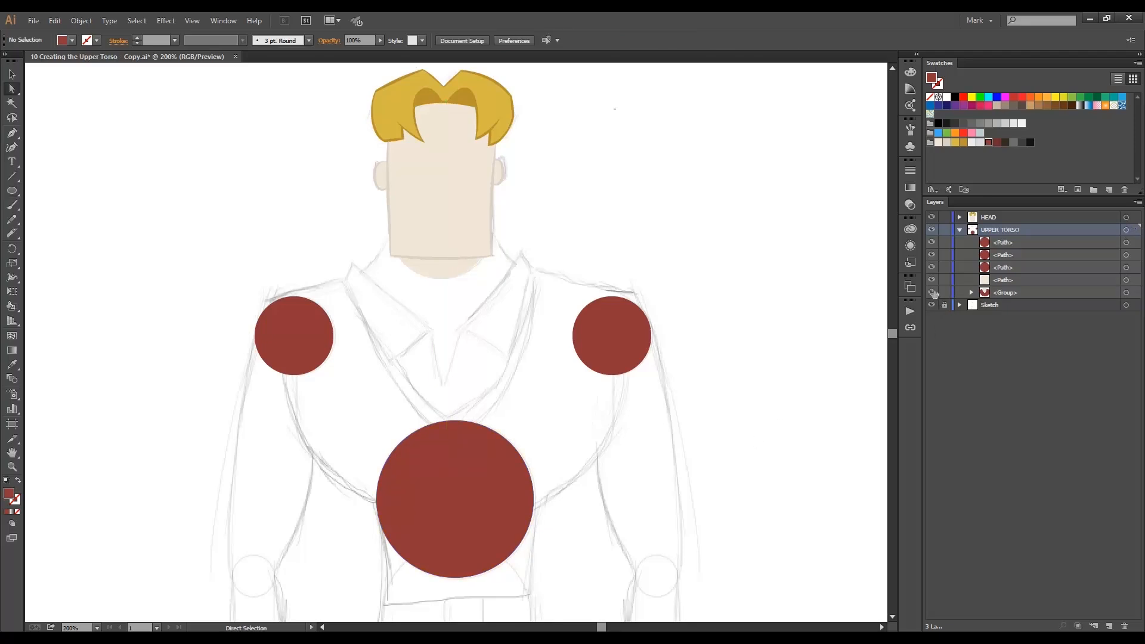
- Show the UPPER TORSO artwork group and nudge both shoulder circles up to line up with the shoulder edges
{"action": "left_click", "coordinate": [932, 293]}
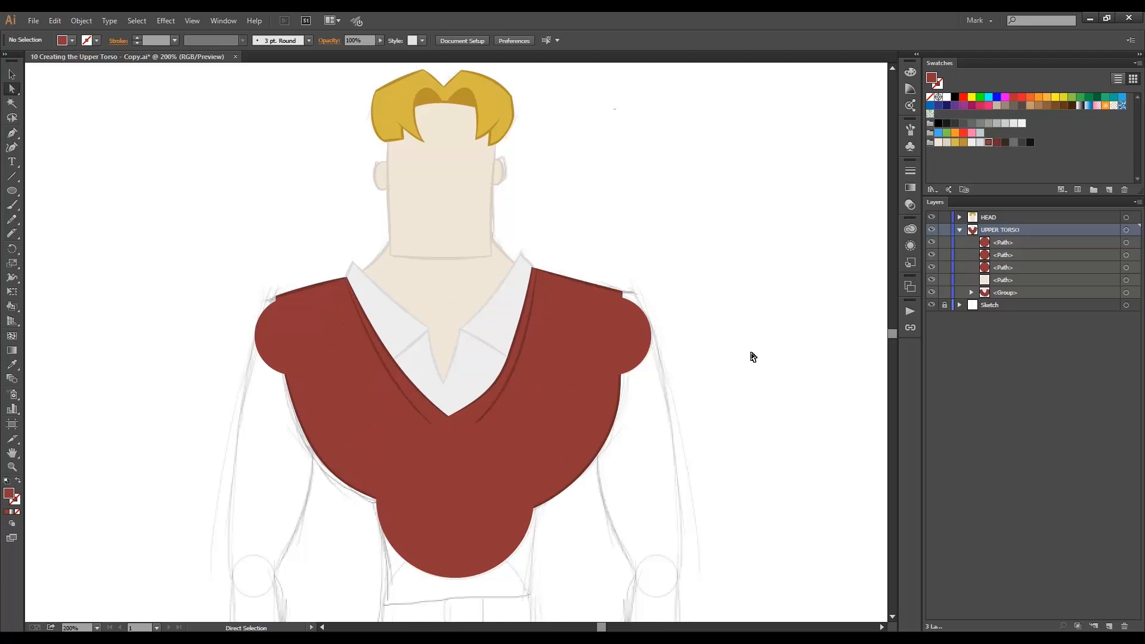
{"action": "left_click", "coordinate": [631, 328]}
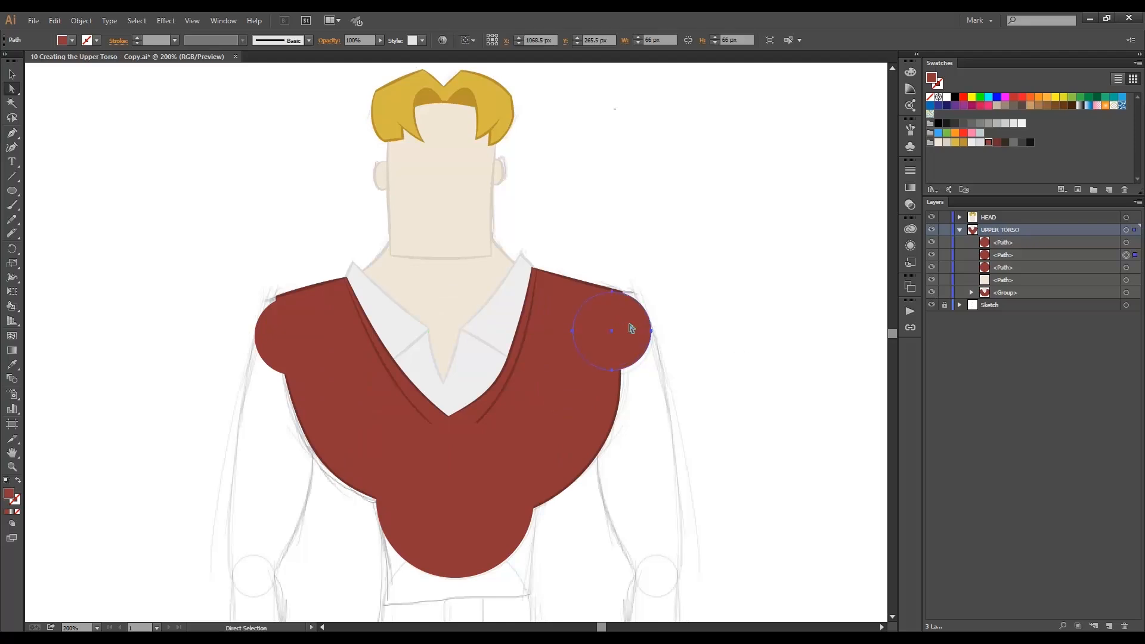
{"action": "left_click", "coordinate": [670, 312]}
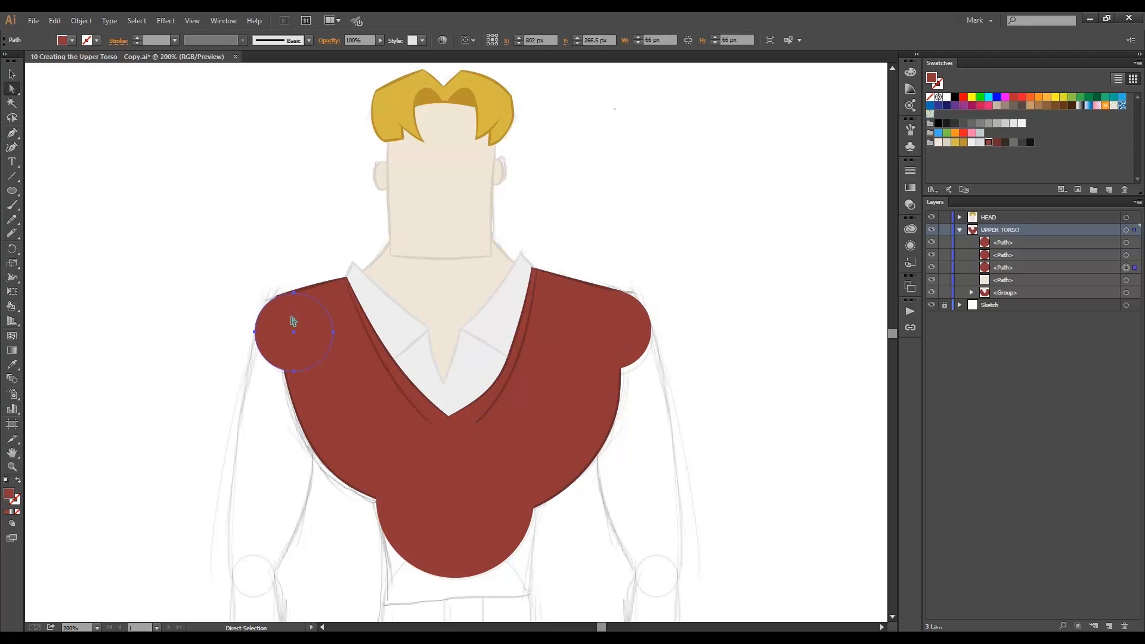
{"action": "left_click", "coordinate": [634, 320]}
{"action": "left_click", "coordinate": [682, 324]}
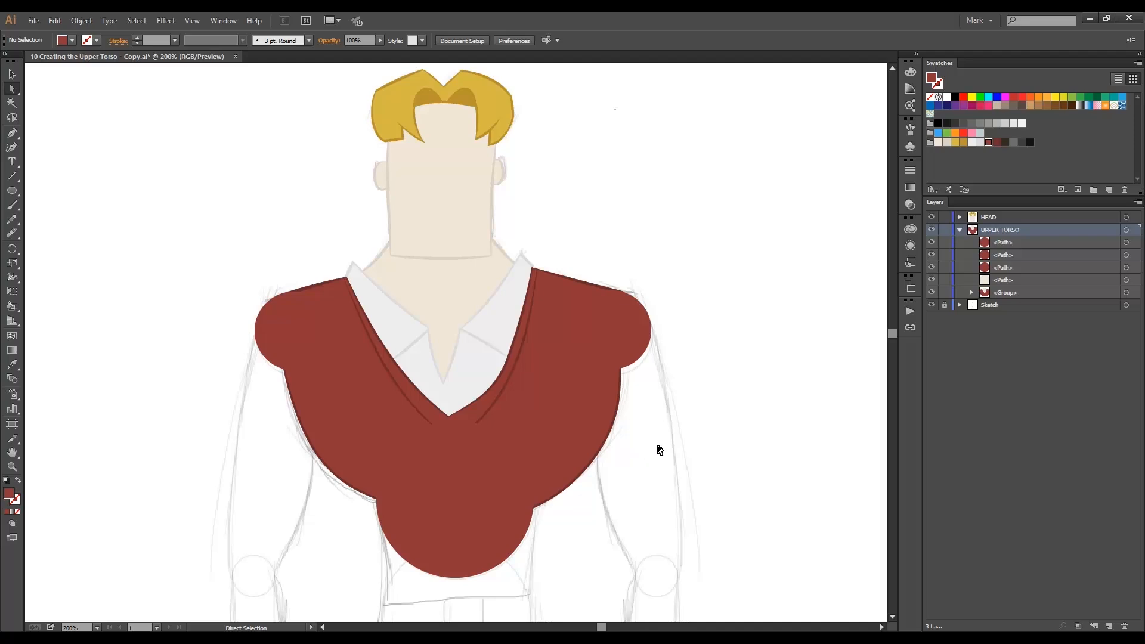
- Draw a dark red rectangle about 153 × 92 px and position it over the lower part of the abdomen circle
{"action": "left_click", "coordinate": [1003, 244]}
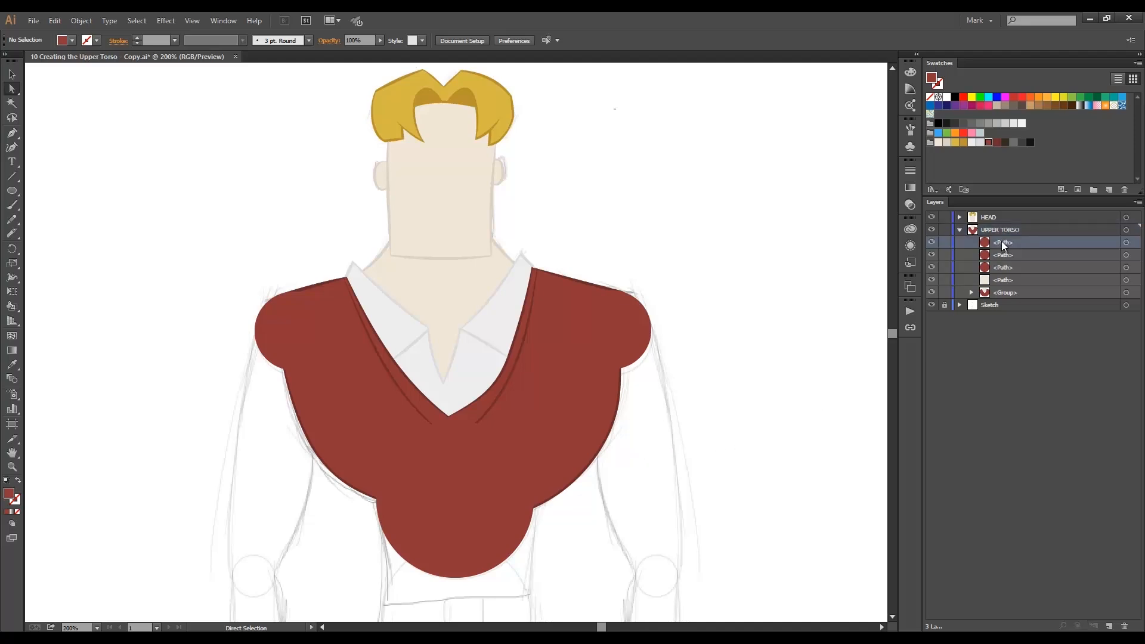
{"action": "left_click", "coordinate": [1002, 245], "text": "alt"}
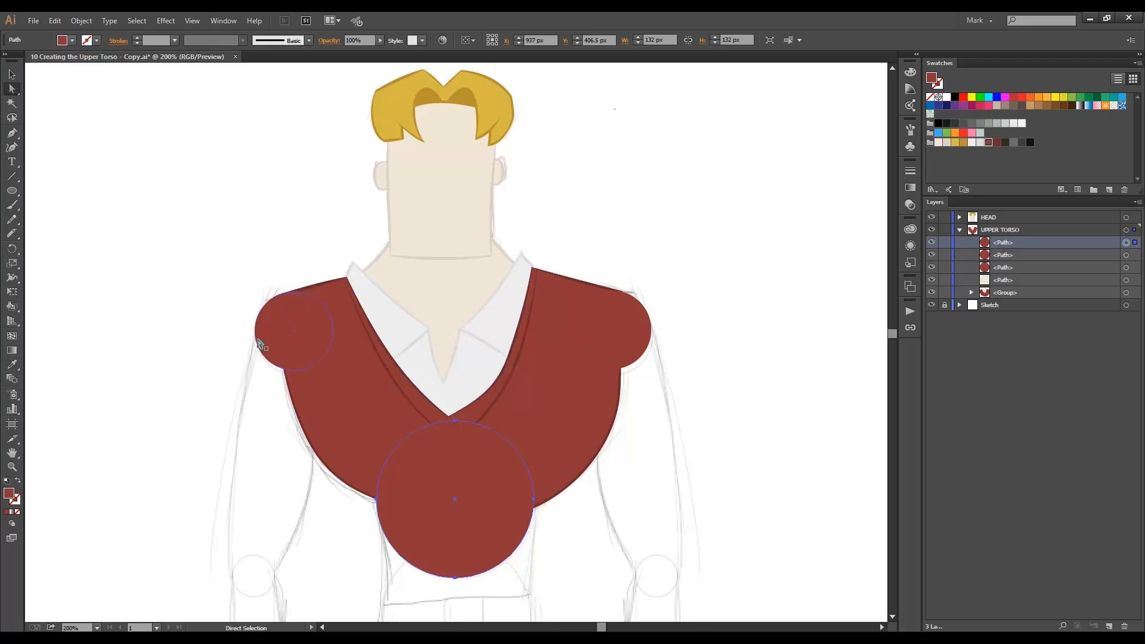
{"action": "left_click_drag", "start_coordinate": [17, 197], "coordinate": [38, 192]}
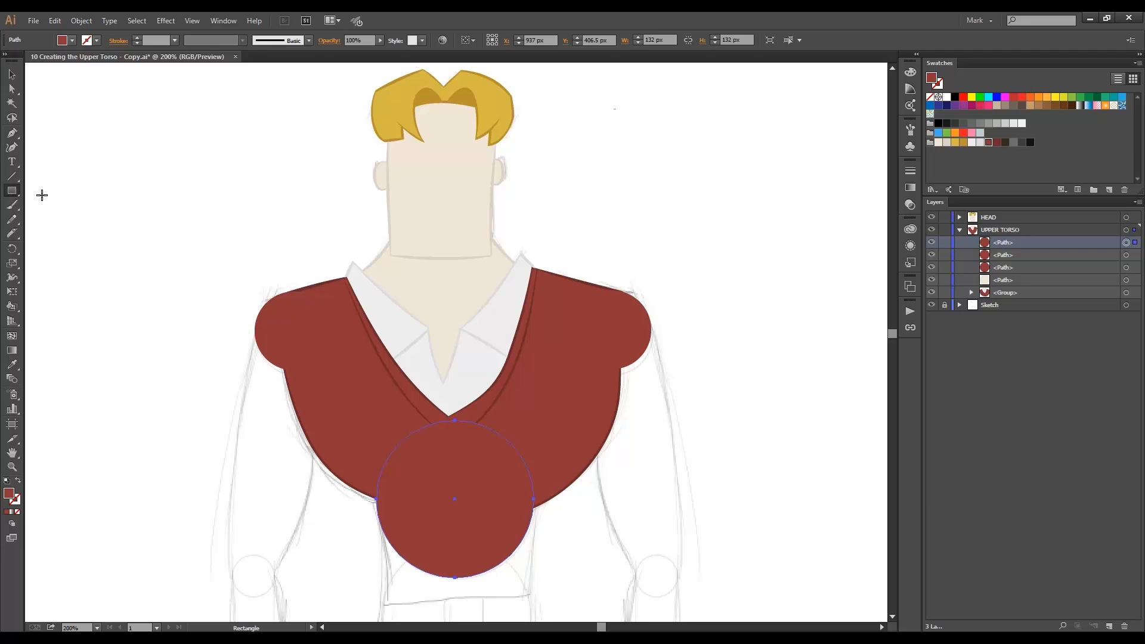
{"action": "mouse_move", "coordinate": [526, 596]}
{"action": "left_mouse_down"}
{"action": "mouse_move", "coordinate": [393, 539]}
{"action": "mouse_move", "coordinate": [414, 530]}
{"action": "left_mouse_up"}
{"action": "key", "text": "a"}
{"action": "left_click_drag", "start_coordinate": [459, 556], "coordinate": [443, 550]}
{"action": "left_click_drag", "start_coordinate": [510, 524], "coordinate": [547, 478]}
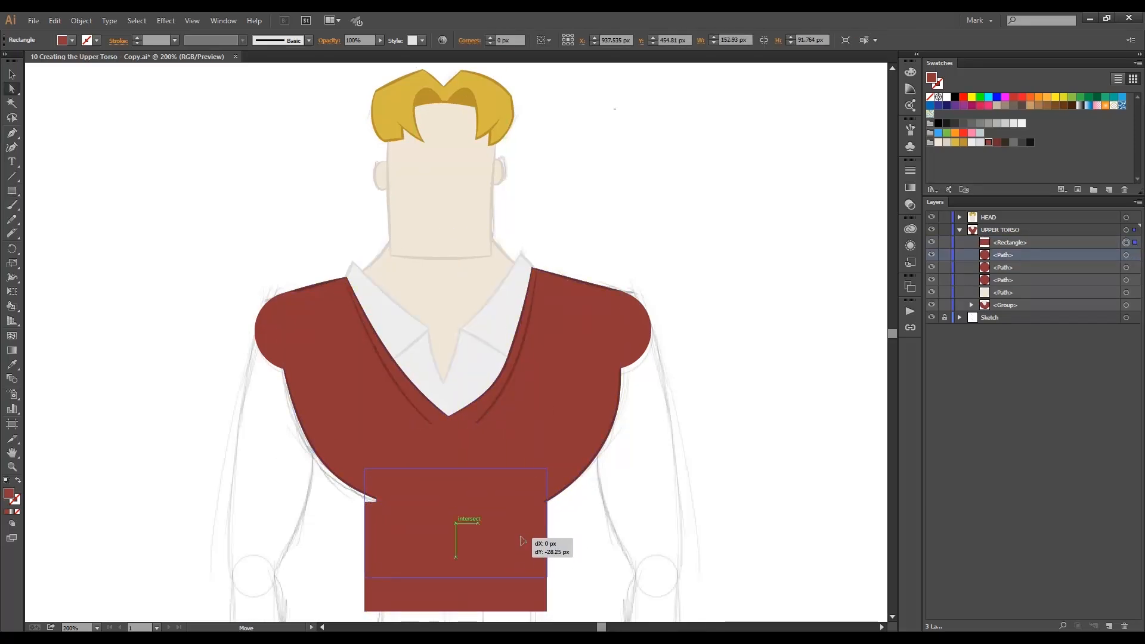
- Make a clipping mask from the rectangle and the abdomen circle so that only the circle's lower part shows
{"action": "left_click", "coordinate": [1003, 257], "text": "shift"}
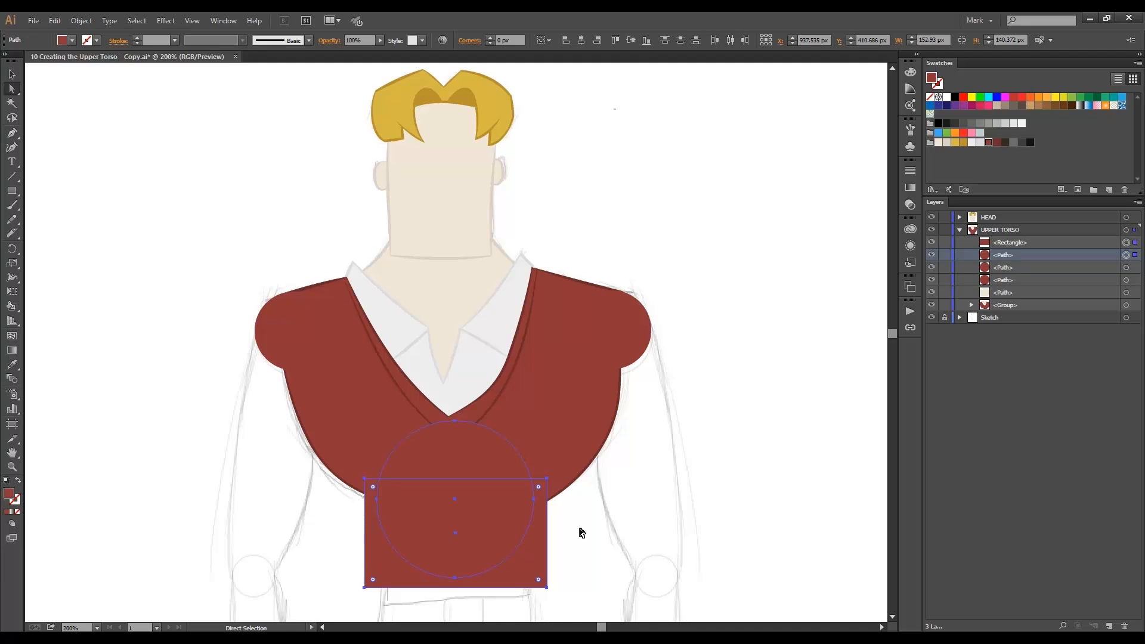
{"action": "key", "text": "v"}
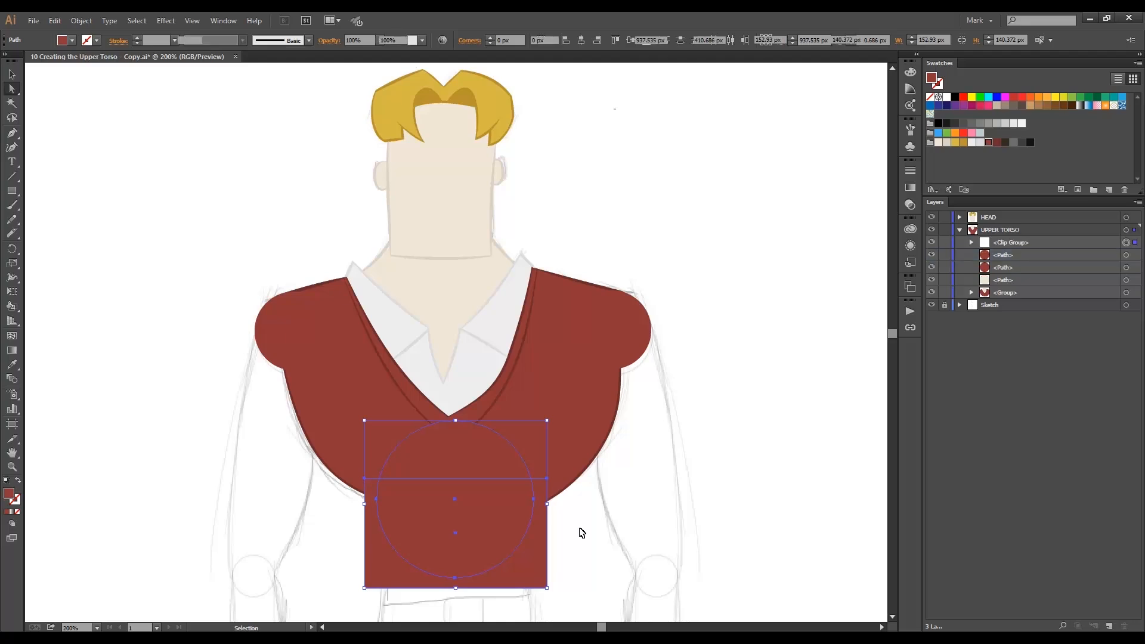
{"action": "key", "text": "ctrl+7"}
{"action": "key", "text": "a"}
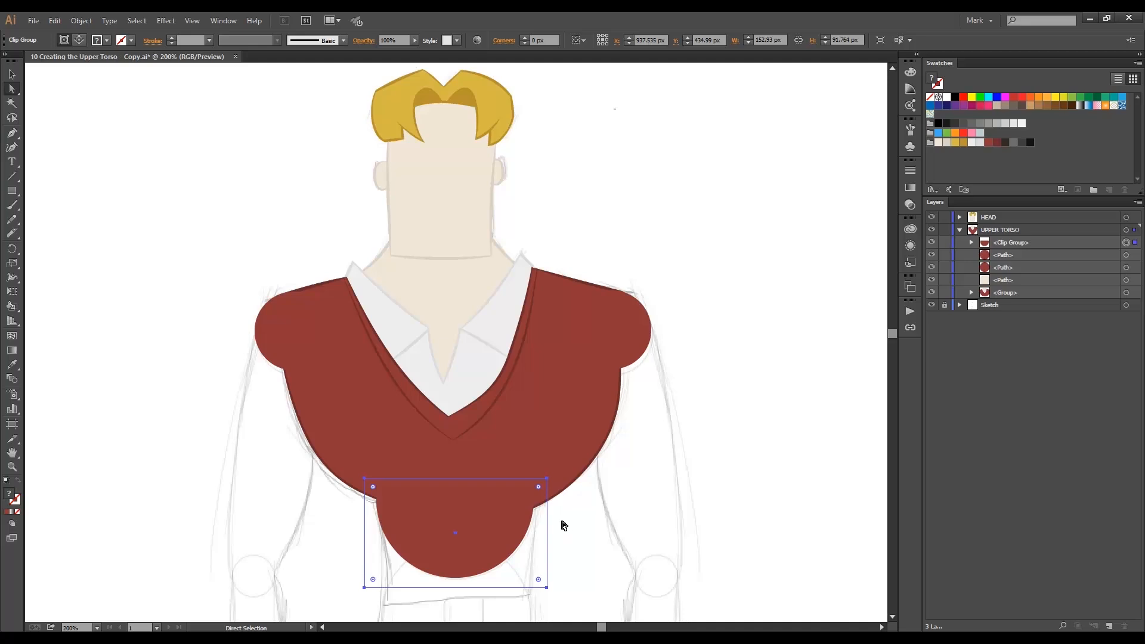
{"action": "left_click", "coordinate": [82, 20]}
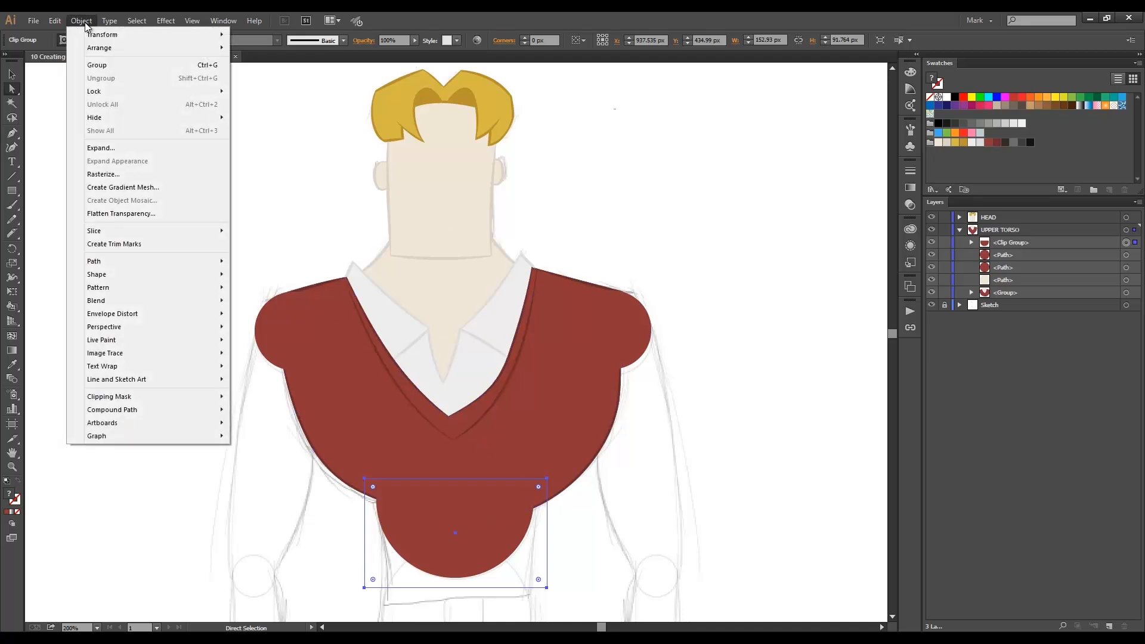
{"action": "mouse_move", "coordinate": [180, 397]}
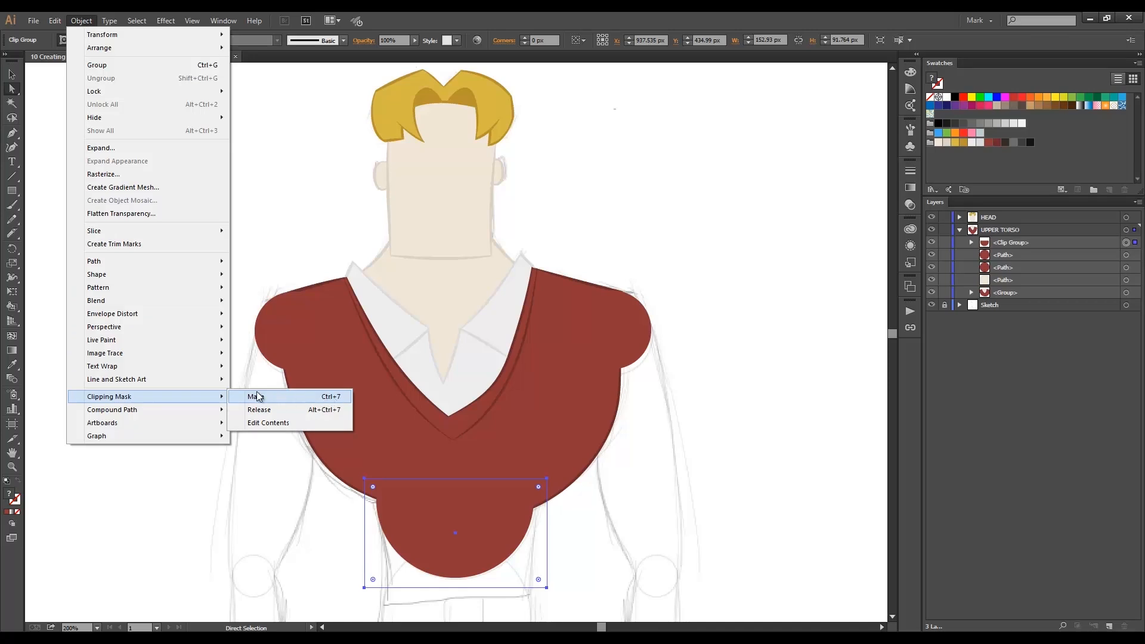
{"action": "left_click", "coordinate": [240, 363]}
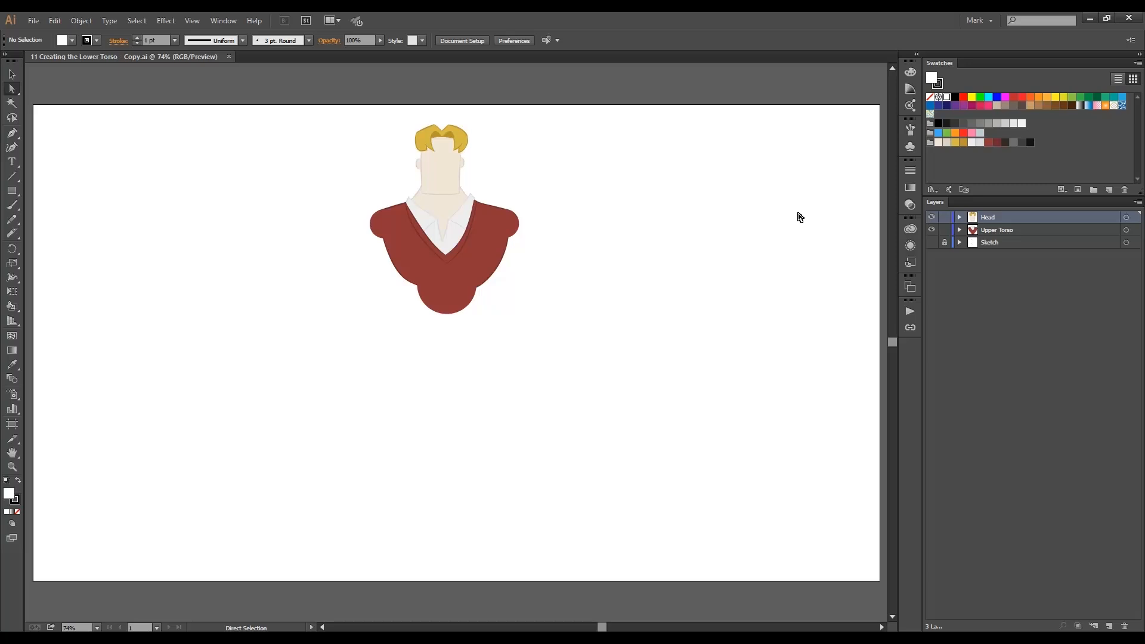
- Show the Sketch layer, hide and lock the Upper Torso layer, and lock the Head layer
{"action": "left_click", "coordinate": [931, 243]}
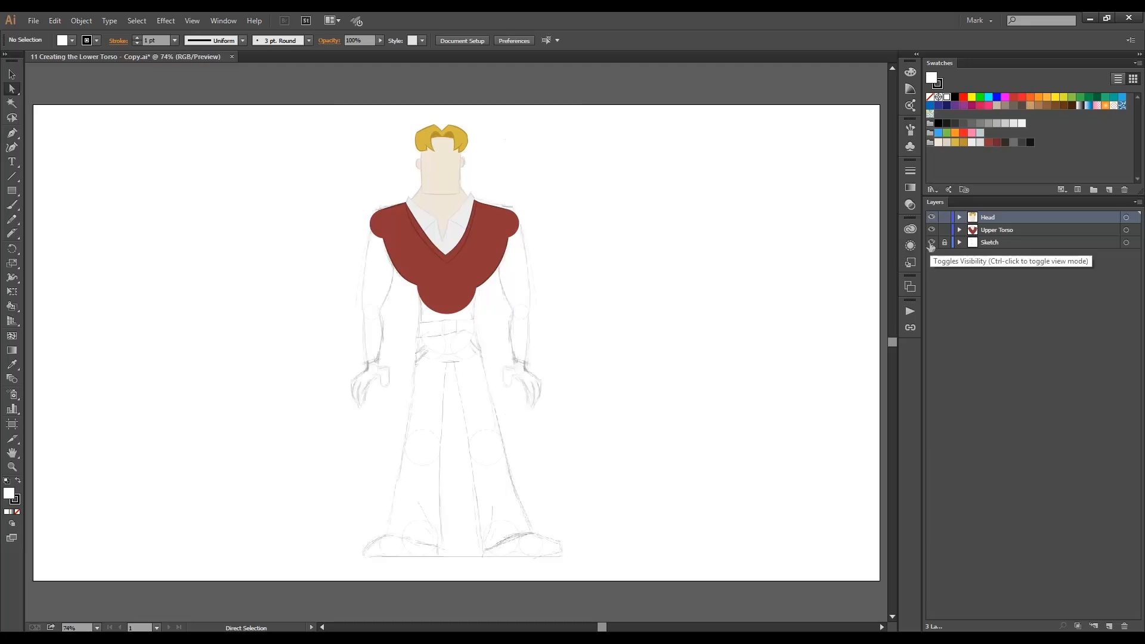
{"action": "left_click", "coordinate": [931, 230]}
{"action": "left_click", "coordinate": [944, 230]}
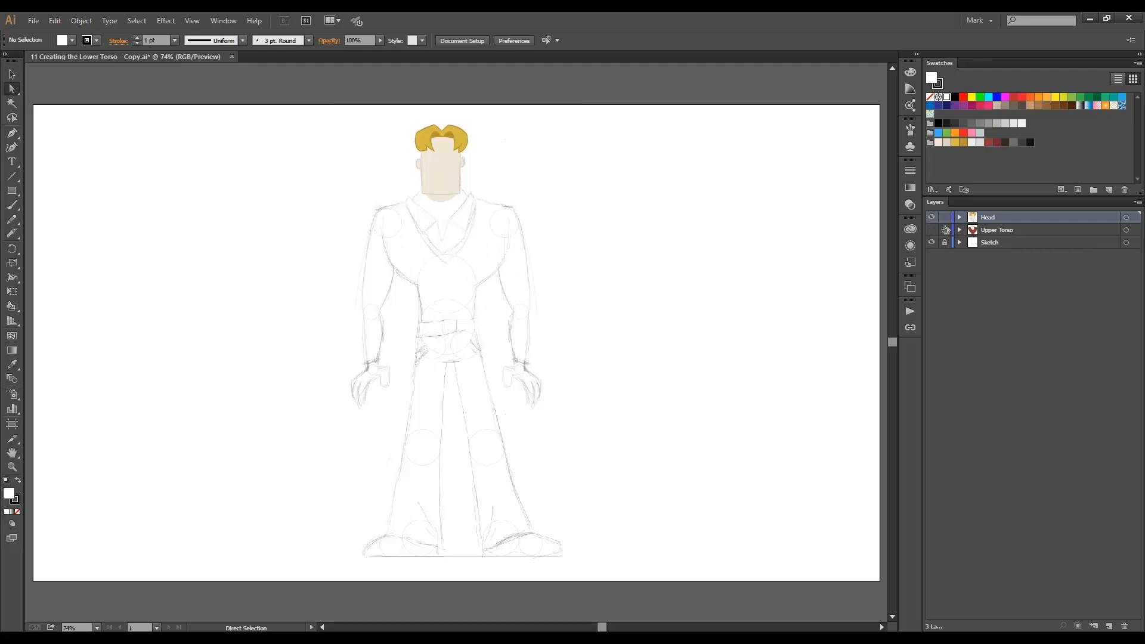
{"action": "left_click", "coordinate": [944, 217]}
- Create a new layer named Lower Torso and place it between the Upper Torso and Sketch layers
{"action": "left_click", "coordinate": [1109, 626]}
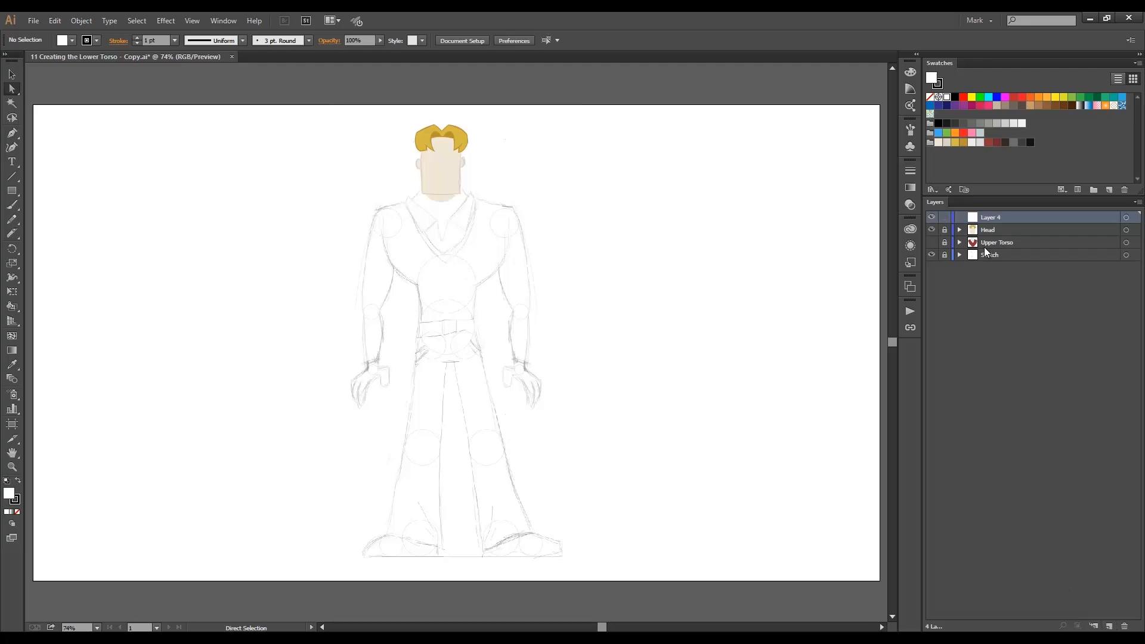
{"action": "double_click", "coordinate": [987, 218]}
{"action": "type", "text": "Low"}
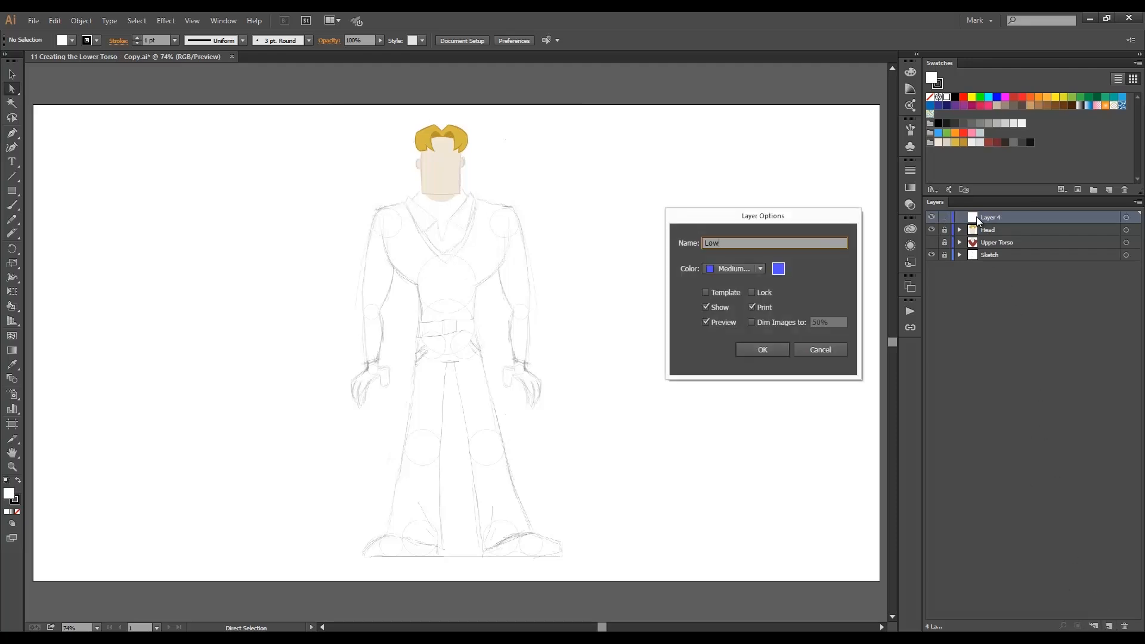
{"action": "type", "text": "er Torso"}
{"action": "key", "text": "Return"}
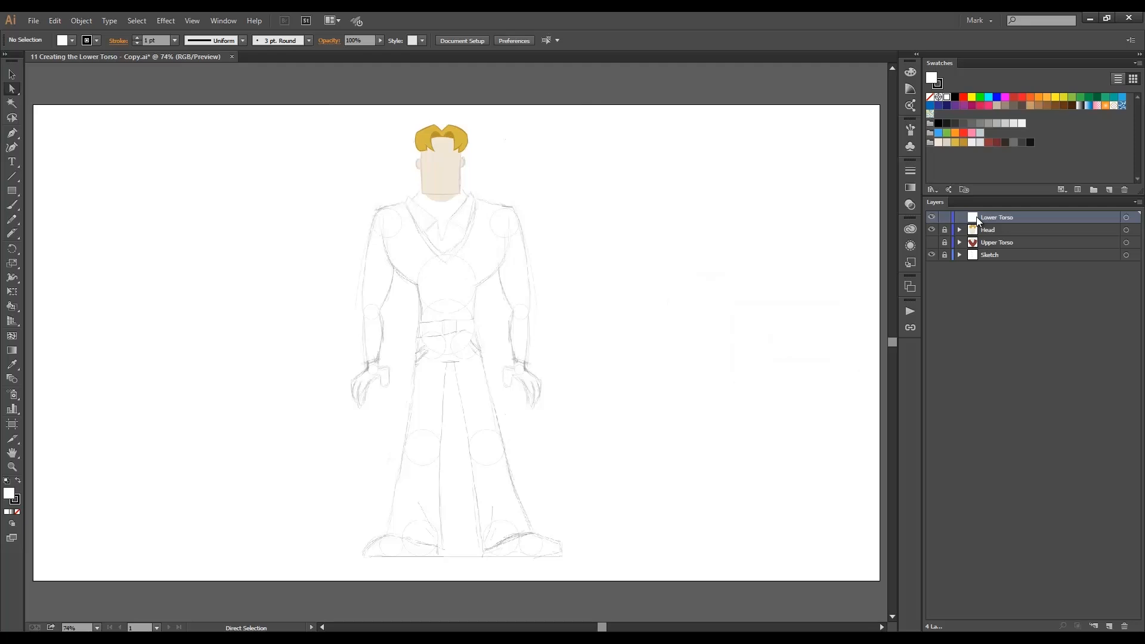
{"action": "left_click_drag", "start_coordinate": [983, 216], "coordinate": [989, 246]}
- Sketch four crossing Pencil lines around the abdomen from chest to belt with no fill and a 2 pt black stroke
{"action": "key", "text": "n"}
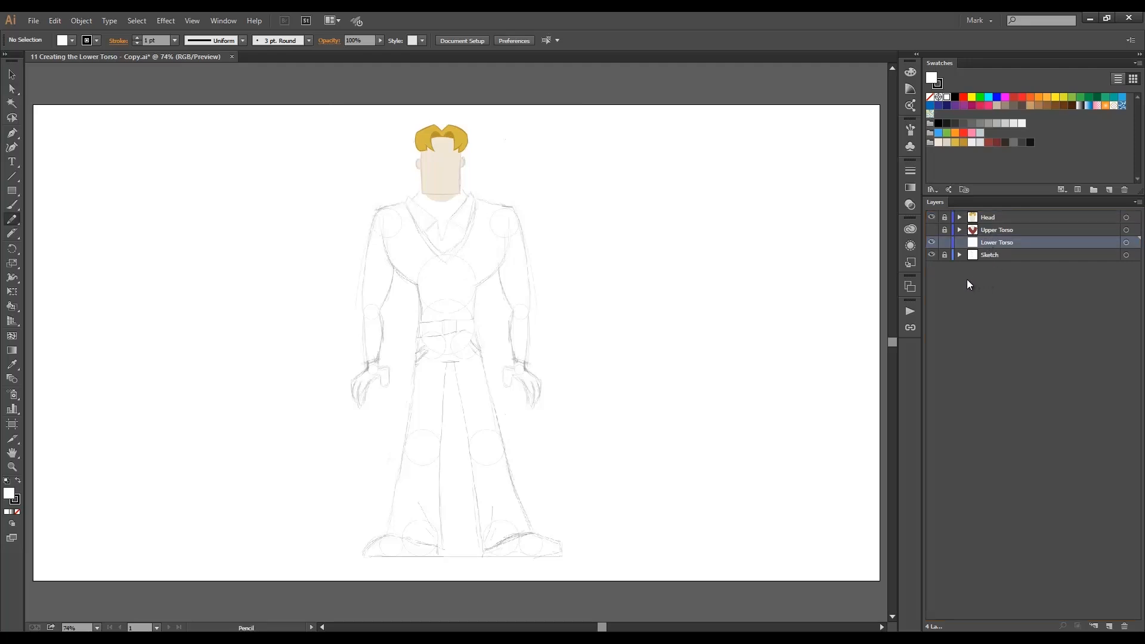
{"action": "left_click", "coordinate": [73, 41]}
{"action": "left_click", "coordinate": [8, 60]}
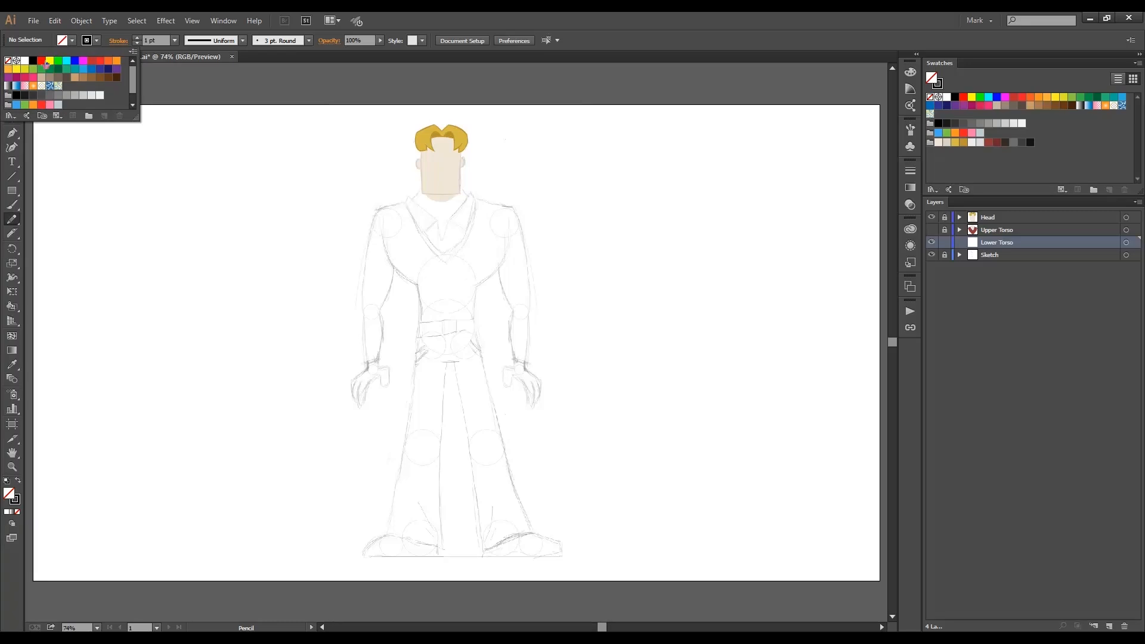
{"action": "left_click", "coordinate": [137, 37]}
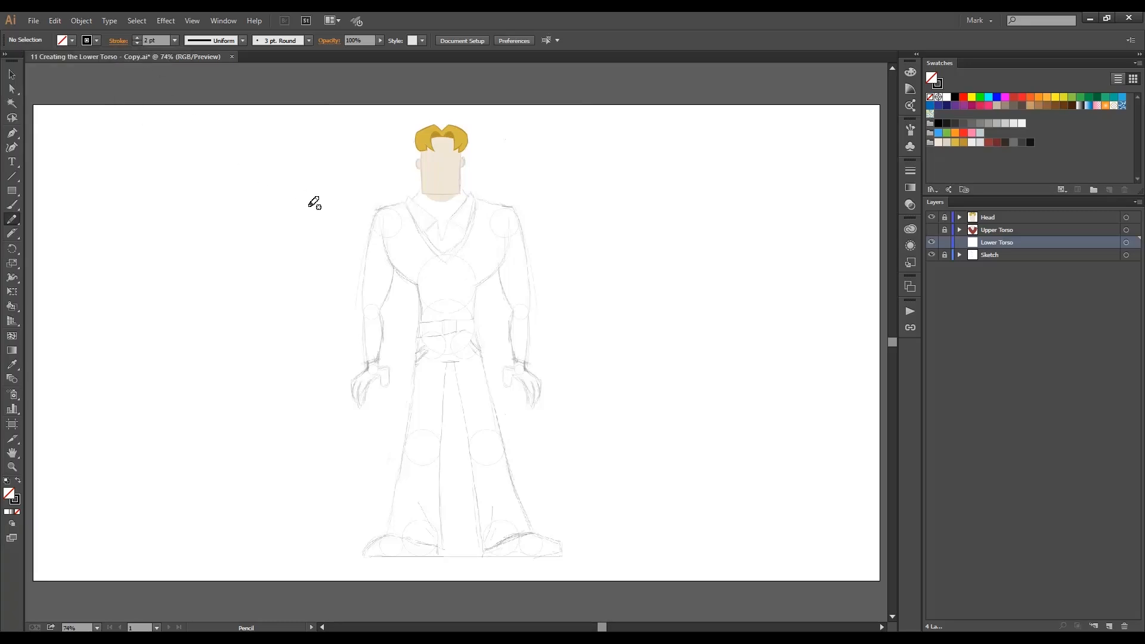
{"action": "key", "text": "ctrl+space"}
{"action": "left_click_drag", "start_coordinate": [395, 283], "coordinate": [493, 340]}
{"action": "key", "text": "ctrl+minus"}
{"action": "key", "text": "ctrl+minus"}
{"action": "mouse_move", "coordinate": [303, 211]}
{"action": "left_mouse_down"}
{"action": "mouse_move", "coordinate": [325, 453]}
{"action": "mouse_move", "coordinate": [317, 493]}
{"action": "left_mouse_up"}
{"action": "left_click_drag", "start_coordinate": [637, 199], "coordinate": [608, 476]}
{"action": "left_click_drag", "start_coordinate": [638, 222], "coordinate": [612, 493]}
{"action": "left_click_drag", "start_coordinate": [272, 256], "coordinate": [682, 260]}
{"action": "left_click_drag", "start_coordinate": [283, 468], "coordinate": [658, 449]}
- Apply the width profile tapered at both ends to all four lower torso lines and expand their appearance
{"action": "key", "text": "ctrl+a"}
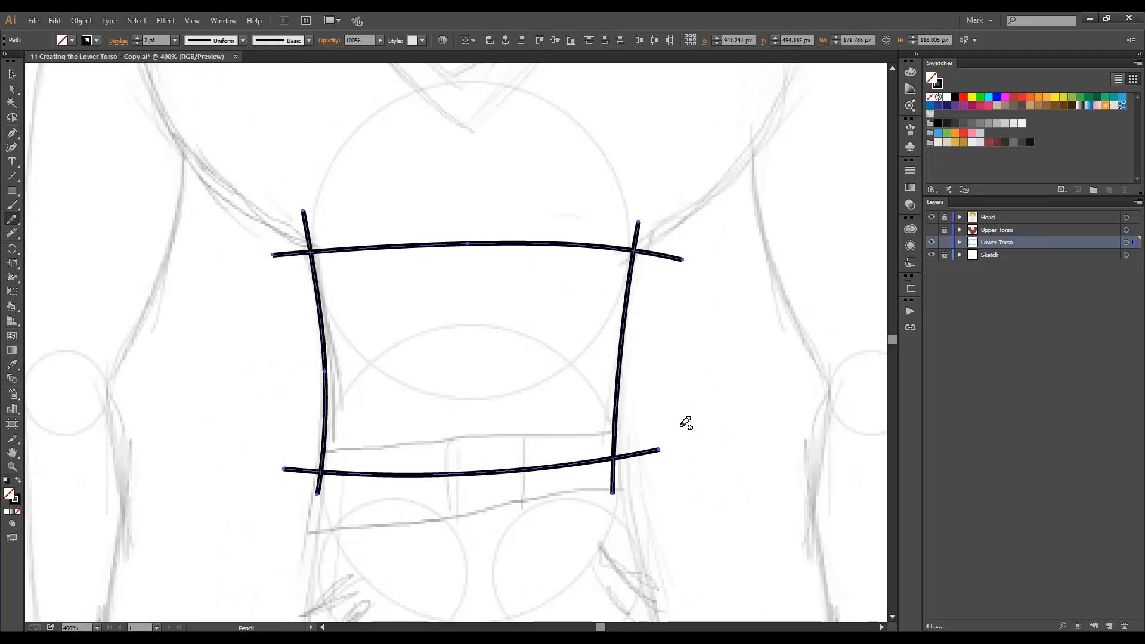
{"action": "left_click", "coordinate": [243, 40]}
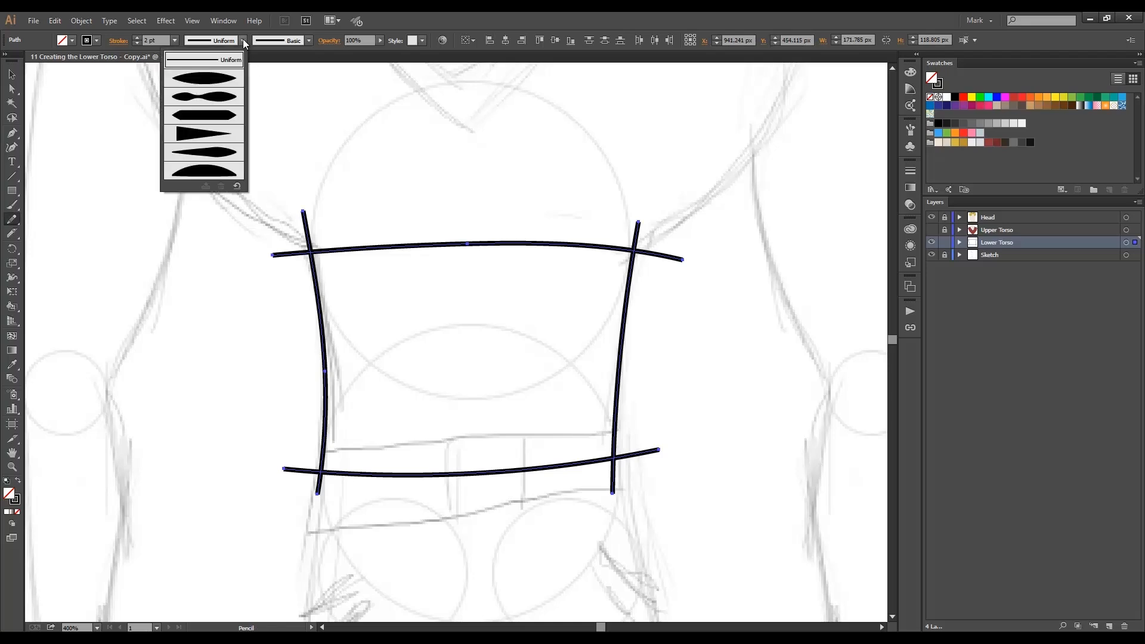
{"action": "left_click", "coordinate": [226, 79]}
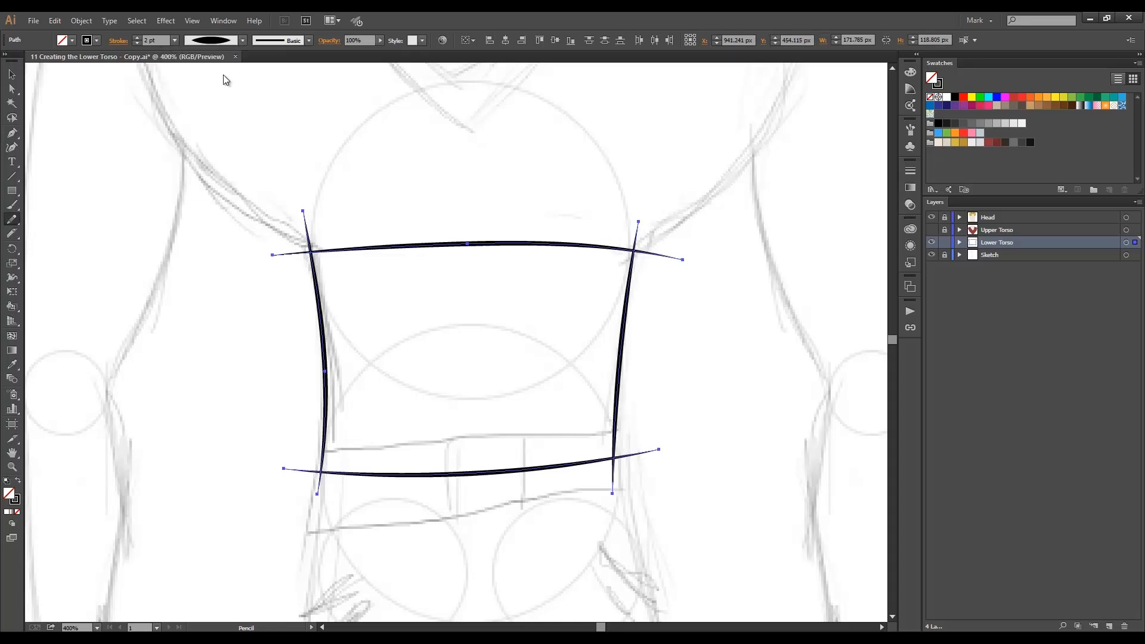
{"action": "left_click", "coordinate": [78, 22]}
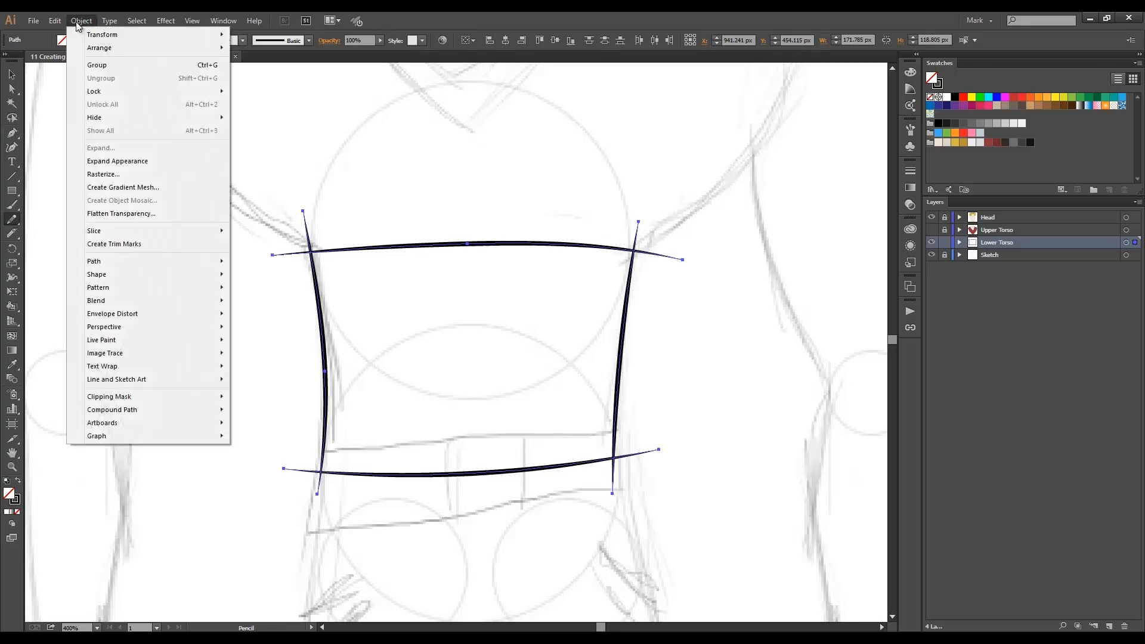
{"action": "left_click", "coordinate": [162, 160]}
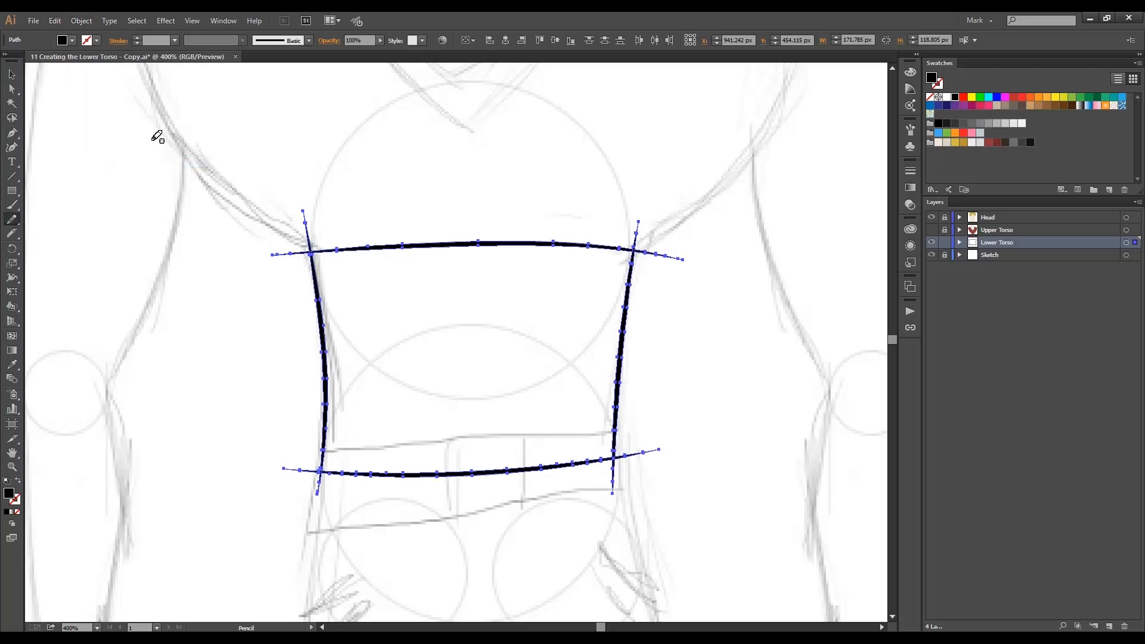
- Simplify the expanded lower torso lines at 97% curve precision and convert them into a Live Paint group
{"action": "left_click", "coordinate": [81, 21]}
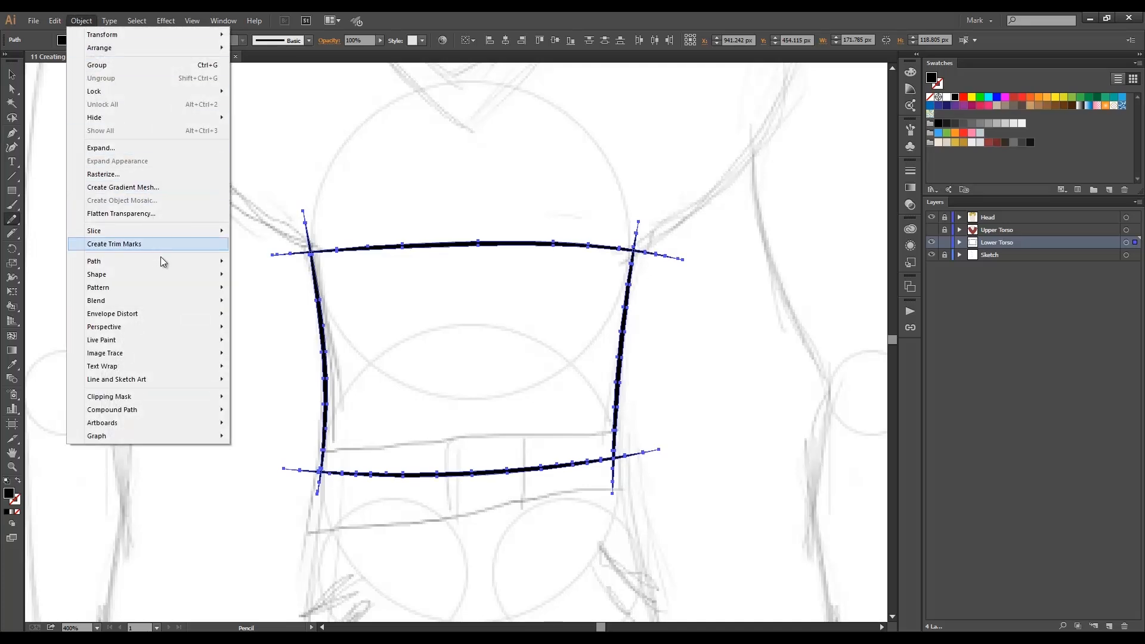
{"action": "mouse_move", "coordinate": [190, 258]}
{"action": "left_click", "coordinate": [304, 321]}
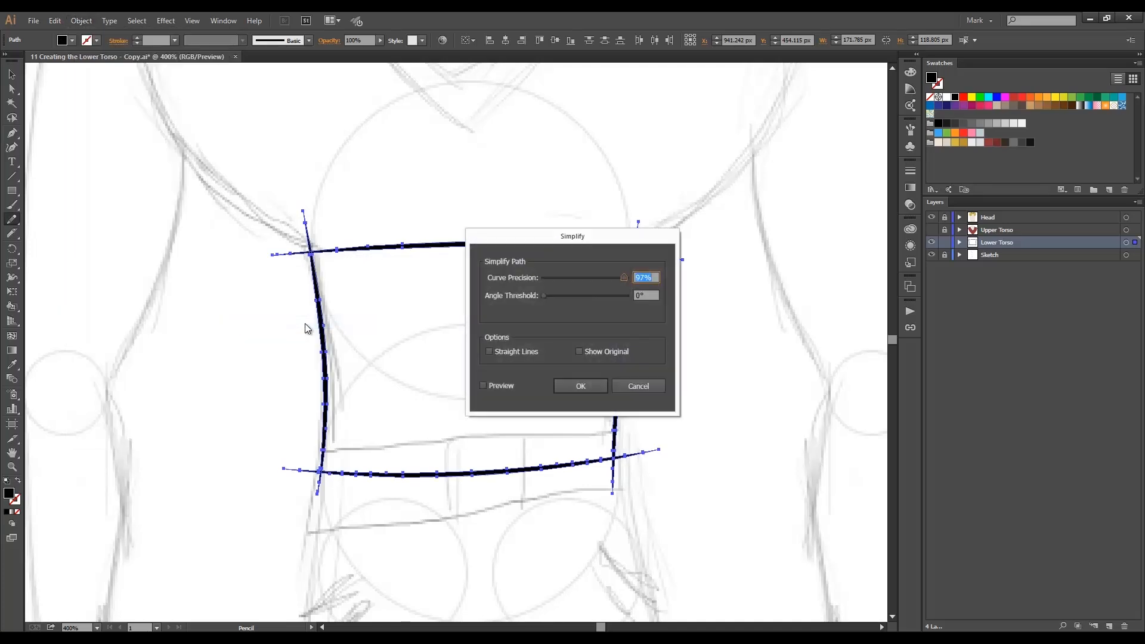
{"action": "key", "text": "Return"}
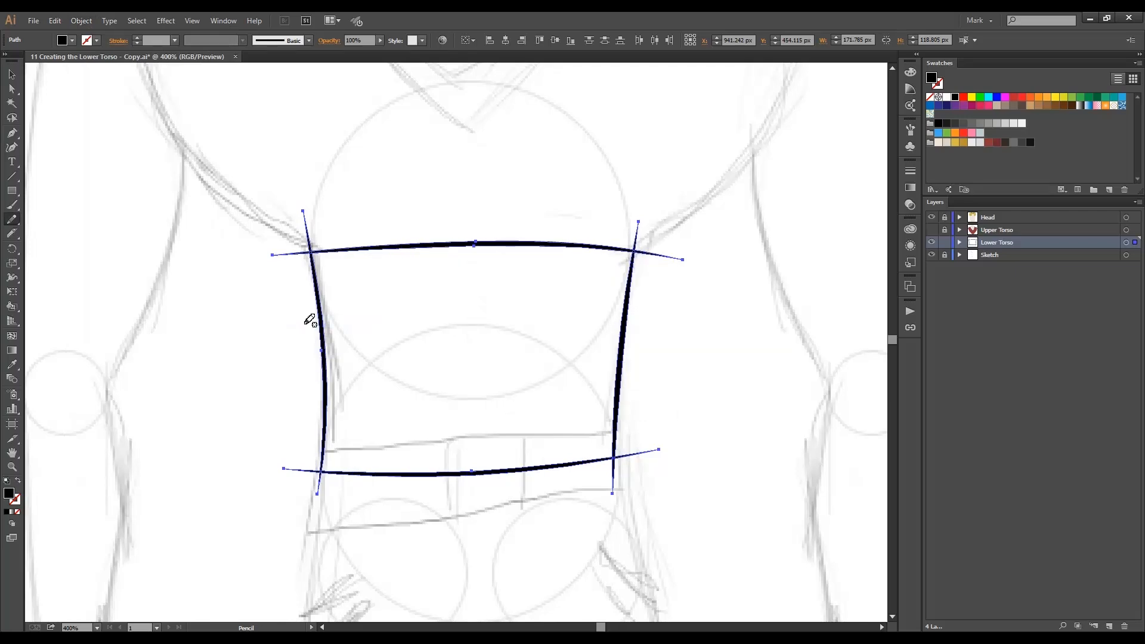
{"action": "key", "text": "ctrl+alt+x"}
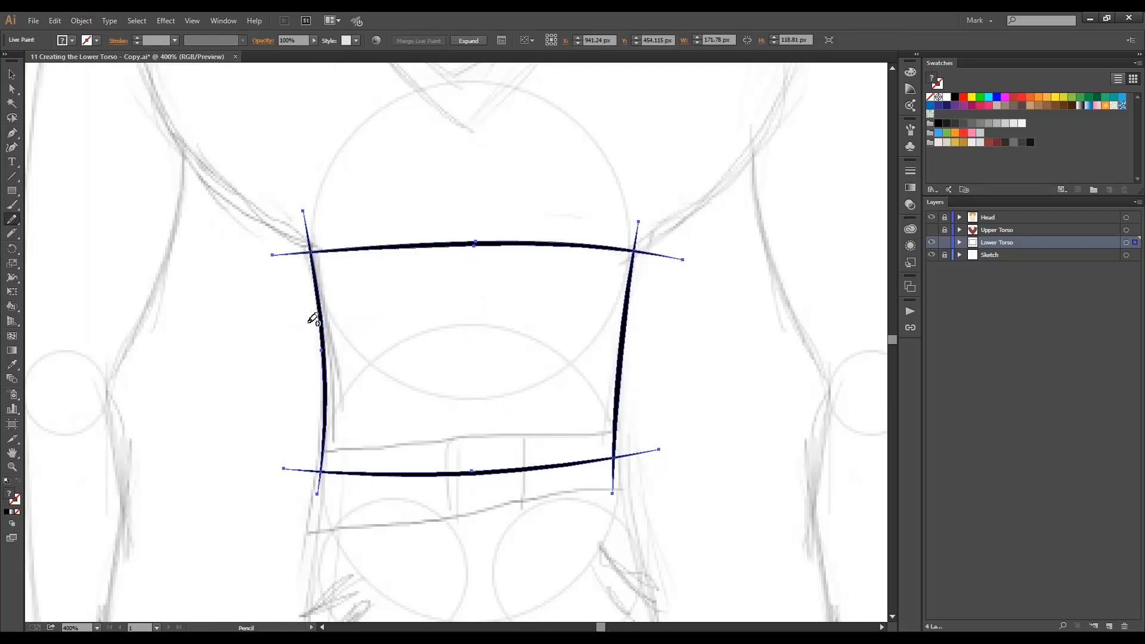
- Expand the lower torso's Live Paint group and delete the line ends overhanging its four corners
{"action": "left_click", "coordinate": [468, 41]}
{"action": "key", "text": "a"}
{"action": "left_click", "coordinate": [307, 232]}
{"action": "key", "text": "Delete"}
{"action": "left_click", "coordinate": [288, 253]}
{"action": "key", "text": "Delete"}
{"action": "left_click", "coordinate": [299, 471]}
{"action": "key", "text": "Delete"}
{"action": "left_click", "coordinate": [320, 484]}
{"action": "key", "text": "Delete"}
{"action": "left_click", "coordinate": [613, 475]}
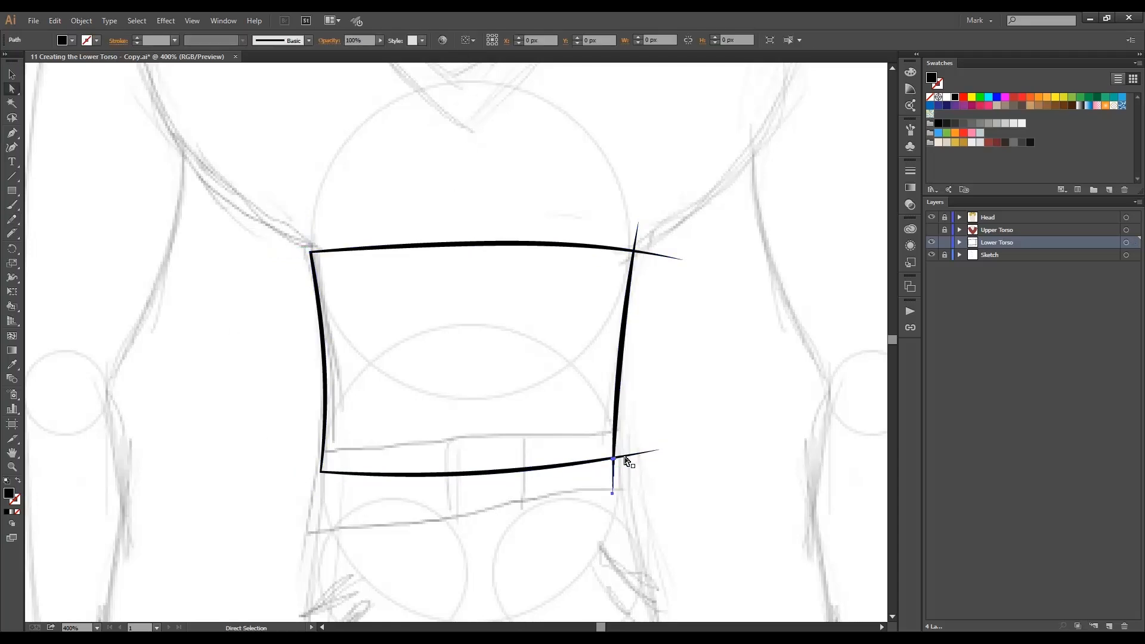
{"action": "key", "text": "Delete"}
{"action": "left_click", "coordinate": [628, 457]}
{"action": "key", "text": "Delete"}
{"action": "left_click", "coordinate": [651, 254]}
{"action": "key", "text": "Delete"}
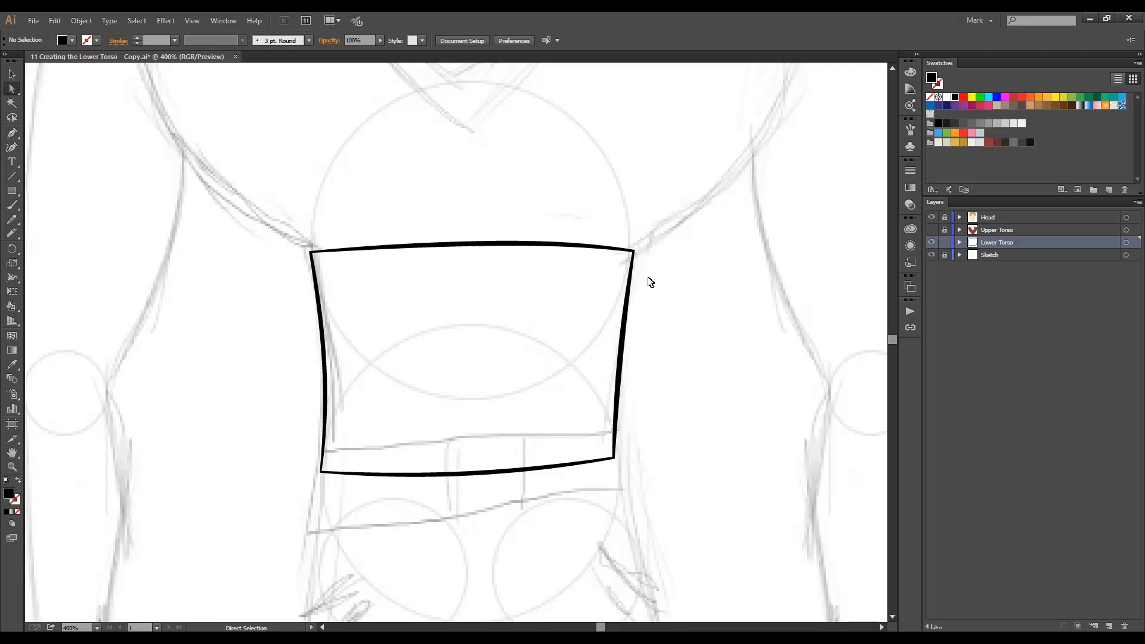
- Recolor the lower torso outline dark red and fill its interior with the lighter shirt red using the Live Paint Bucket
{"action": "key", "text": "ctrl+a"}
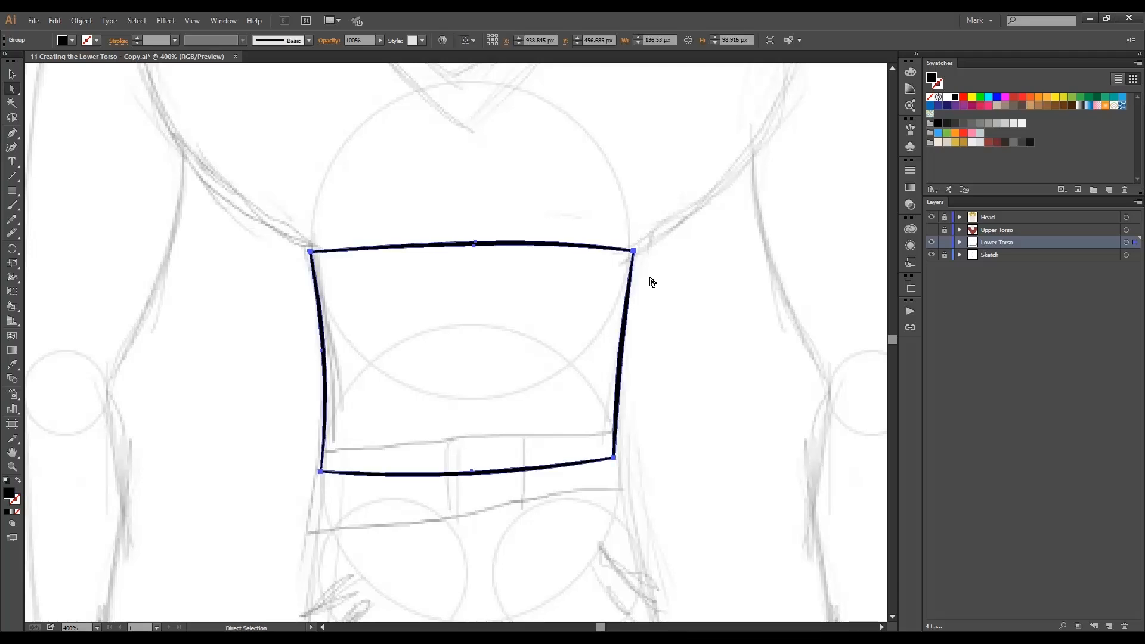
{"action": "left_click", "coordinate": [996, 143]}
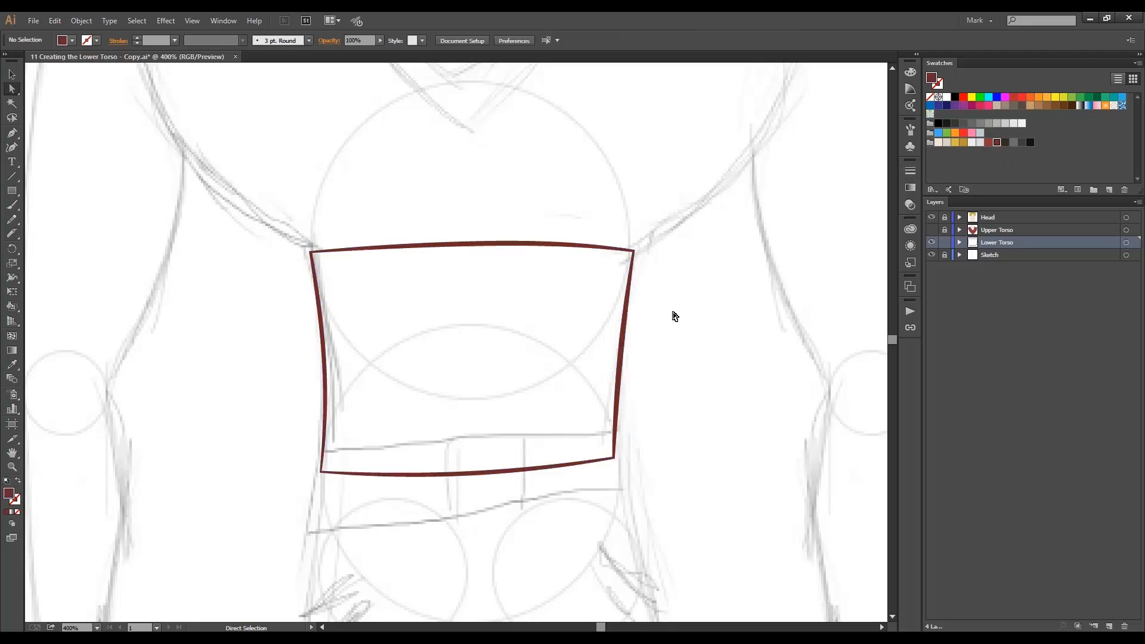
{"action": "key", "text": "k"}
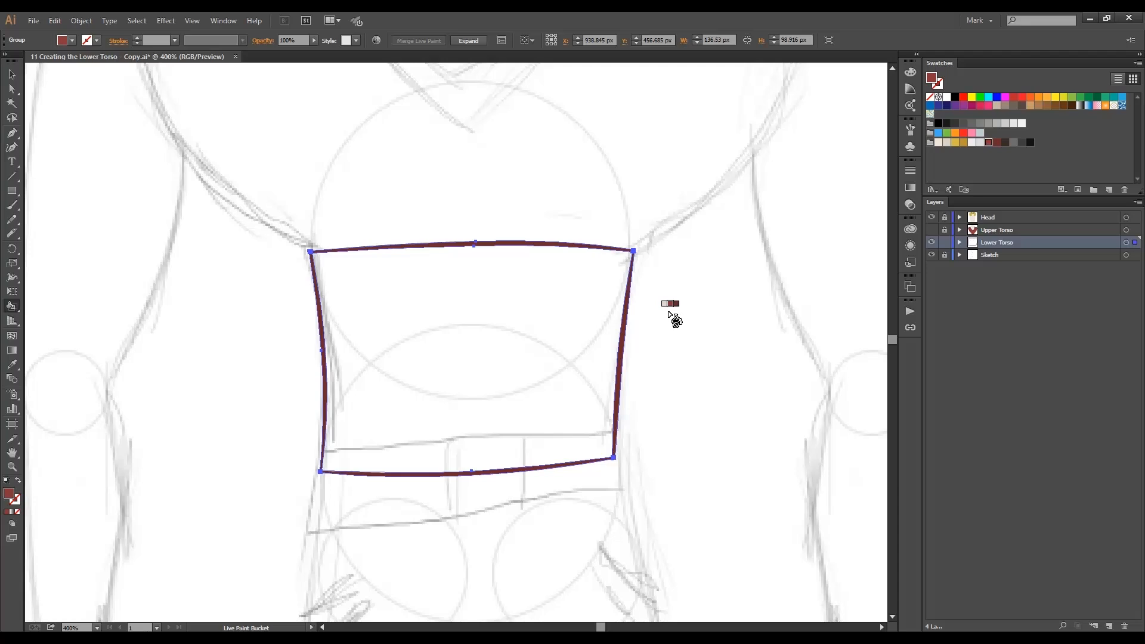
{"action": "left_click", "coordinate": [596, 312]}
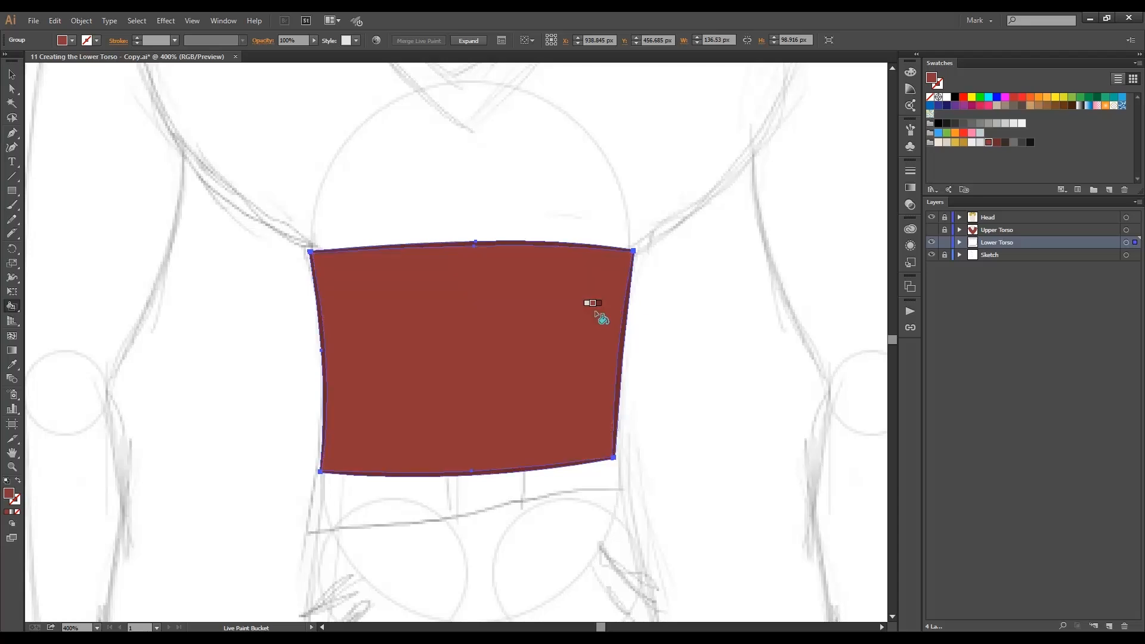
{"action": "key", "text": "ctrl+shift+a"}
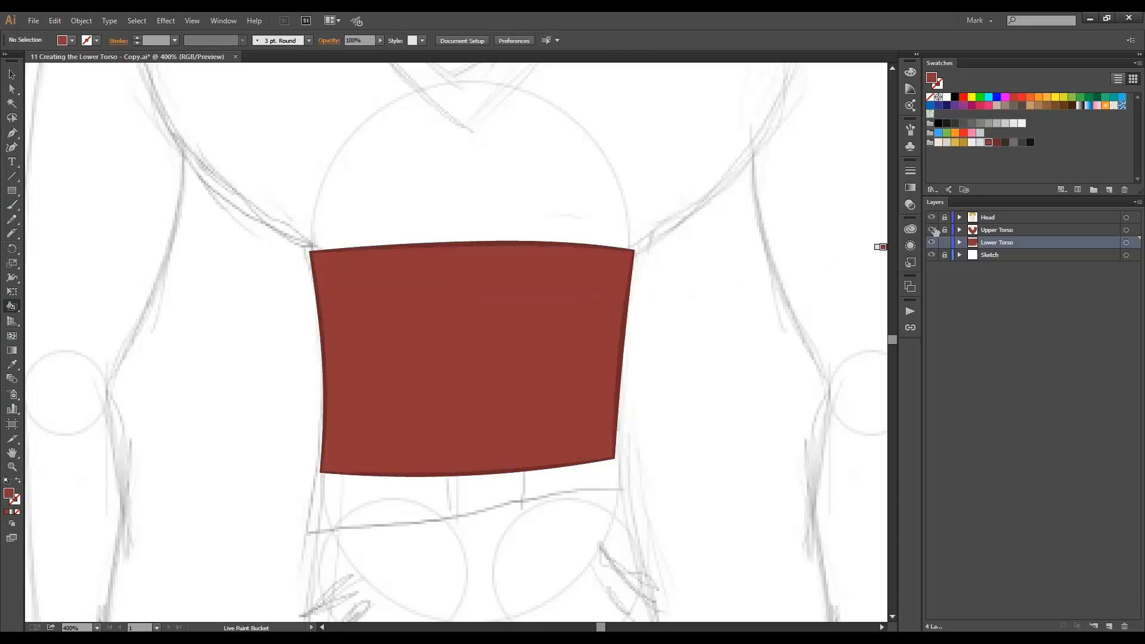
- Show and unlock the Upper Torso layer and scale its clip group down slightly to about 162.9 × 102.2 px
{"action": "left_click", "coordinate": [931, 230]}
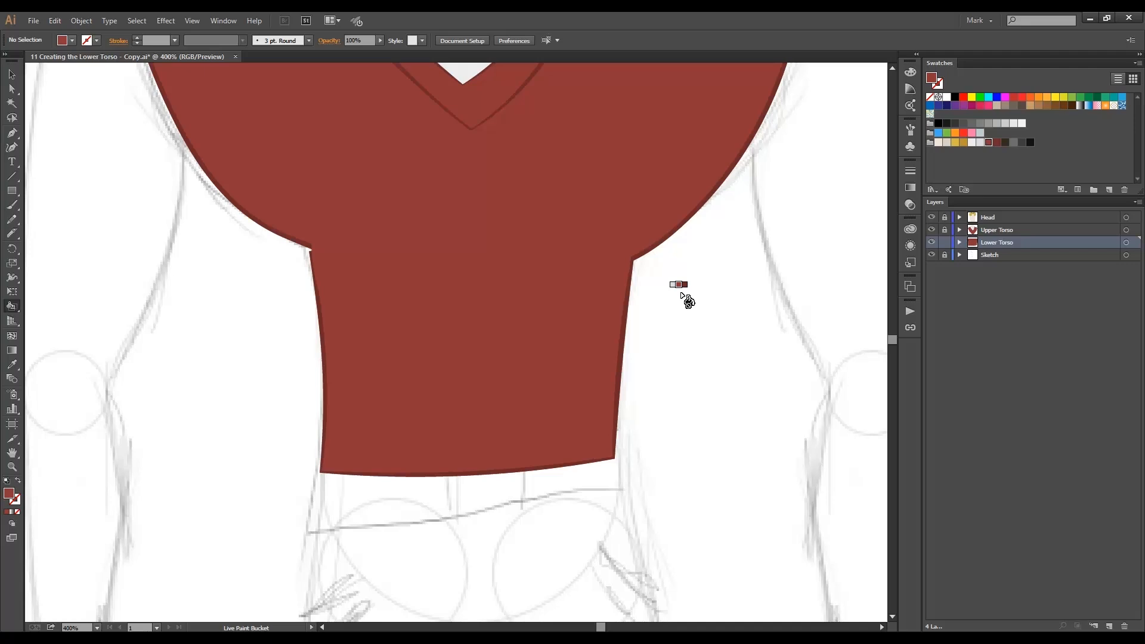
{"action": "key", "text": "ctrl+space"}
{"action": "left_click_drag", "start_coordinate": [203, 345], "coordinate": [450, 198]}
{"action": "key", "text": "a"}
{"action": "left_click", "coordinate": [957, 229]}
{"action": "left_click", "coordinate": [959, 230]}
{"action": "left_click", "coordinate": [1007, 242]}
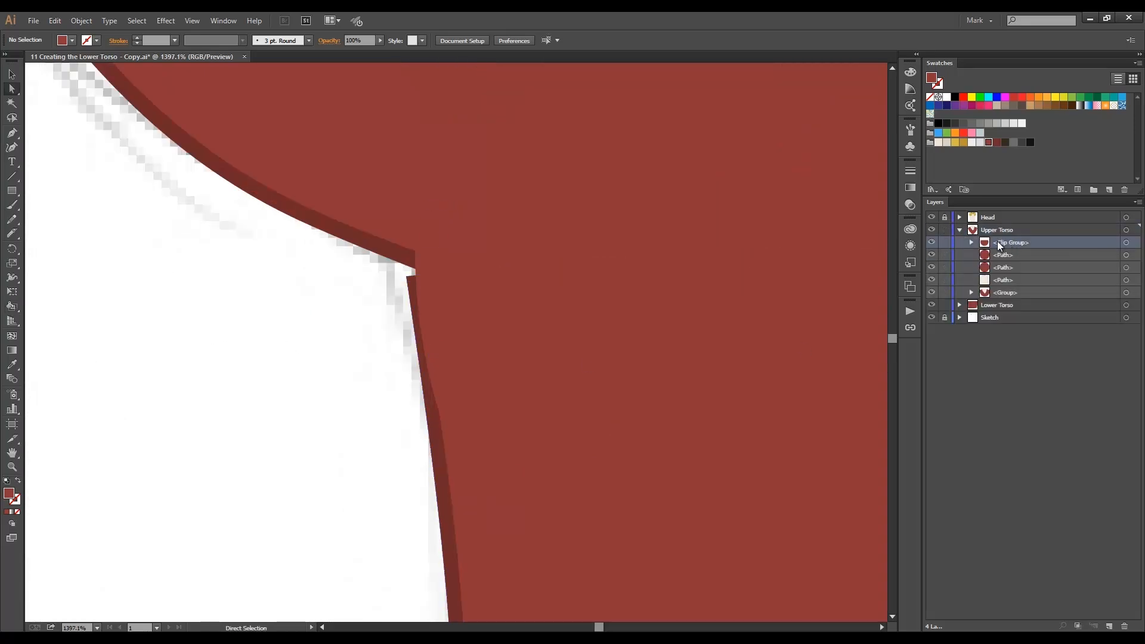
{"action": "left_click", "coordinate": [997, 242], "text": "alt"}
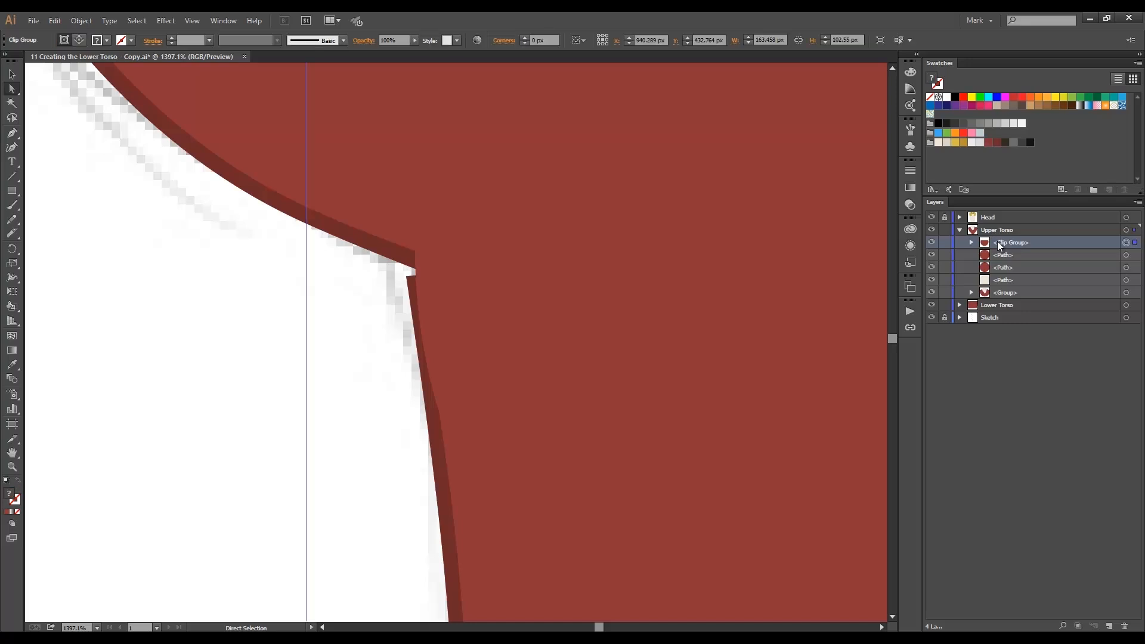
{"action": "left_click", "coordinate": [806, 264], "text": "ctrl+alt"}
{"action": "left_click", "coordinate": [686, 330], "text": "ctrl+alt"}
{"action": "left_click", "coordinate": [460, 417], "text": "ctrl+alt"}
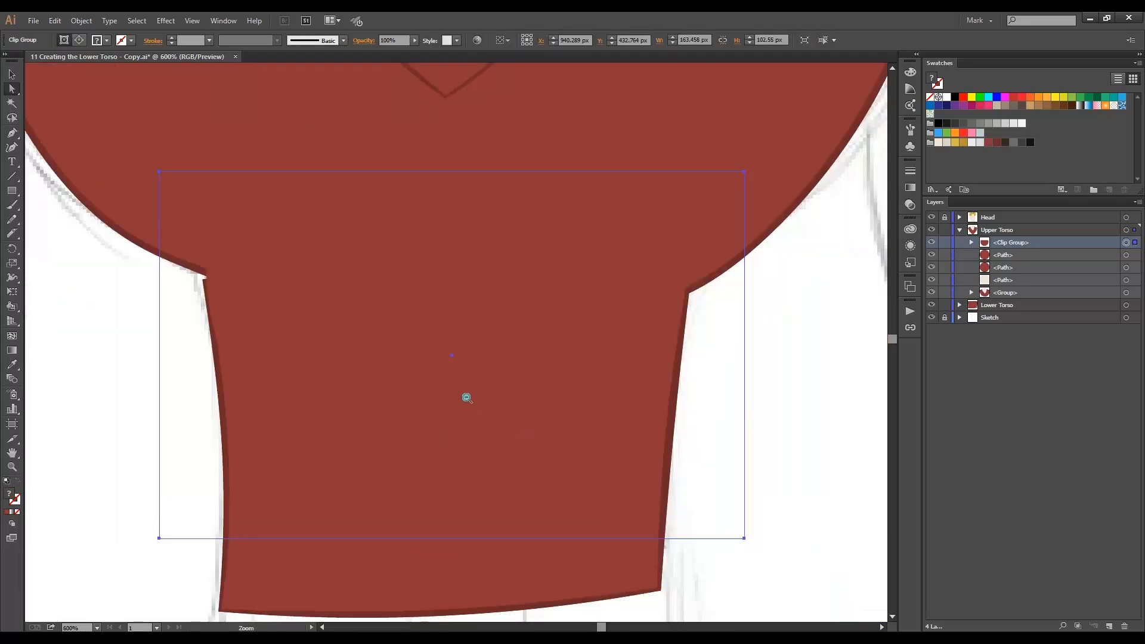
{"action": "key", "text": "v"}
{"action": "mouse_move", "coordinate": [159, 172]}
{"action": "left_mouse_down"}
{"action": "mouse_move", "coordinate": [169, 179]}
{"action": "mouse_move", "coordinate": [160, 172]}
{"action": "left_mouse_up"}
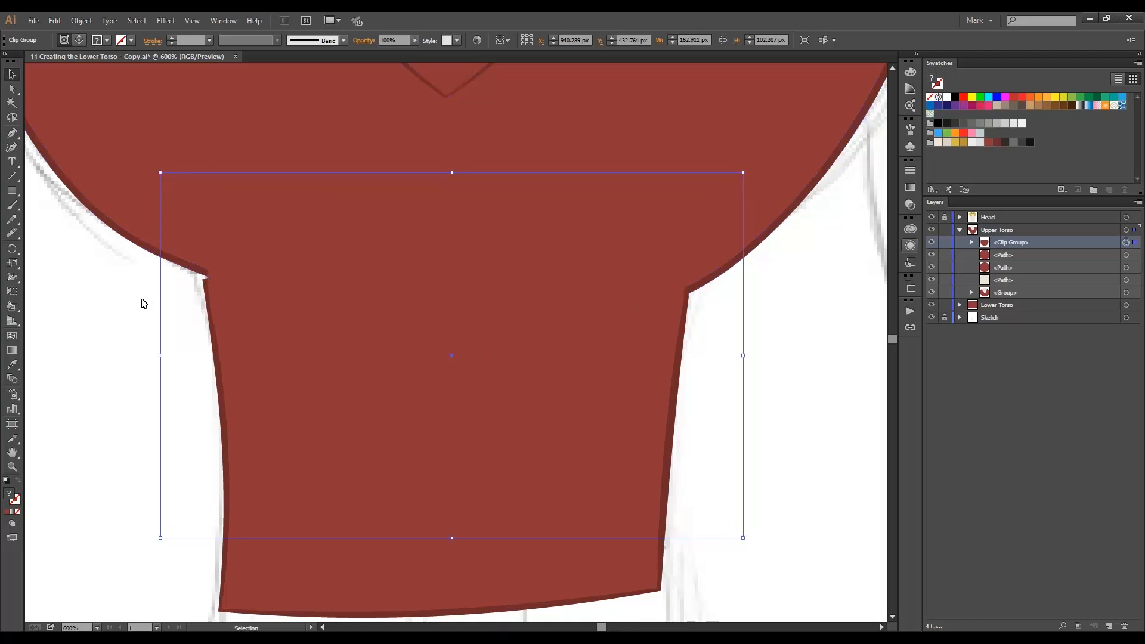
{"action": "left_click", "coordinate": [143, 301]}
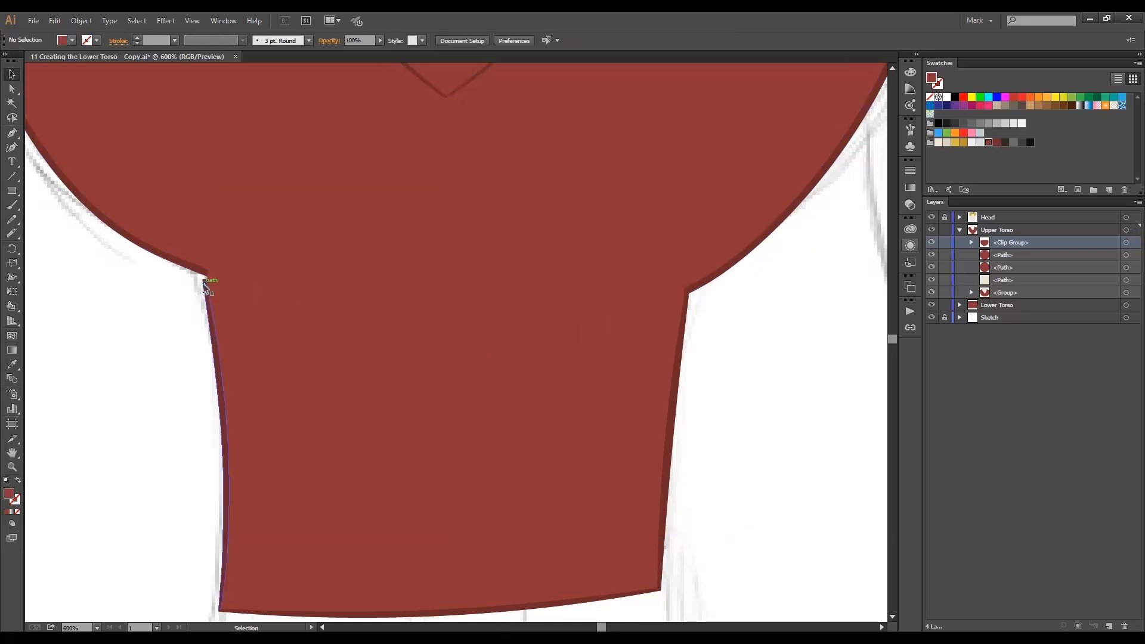
- Stretch the lower torso group upward to about 102.3 px high so its sides meet the upper torso at the armpits
{"action": "left_click", "coordinate": [990, 305]}
{"action": "left_click", "coordinate": [959, 306]}
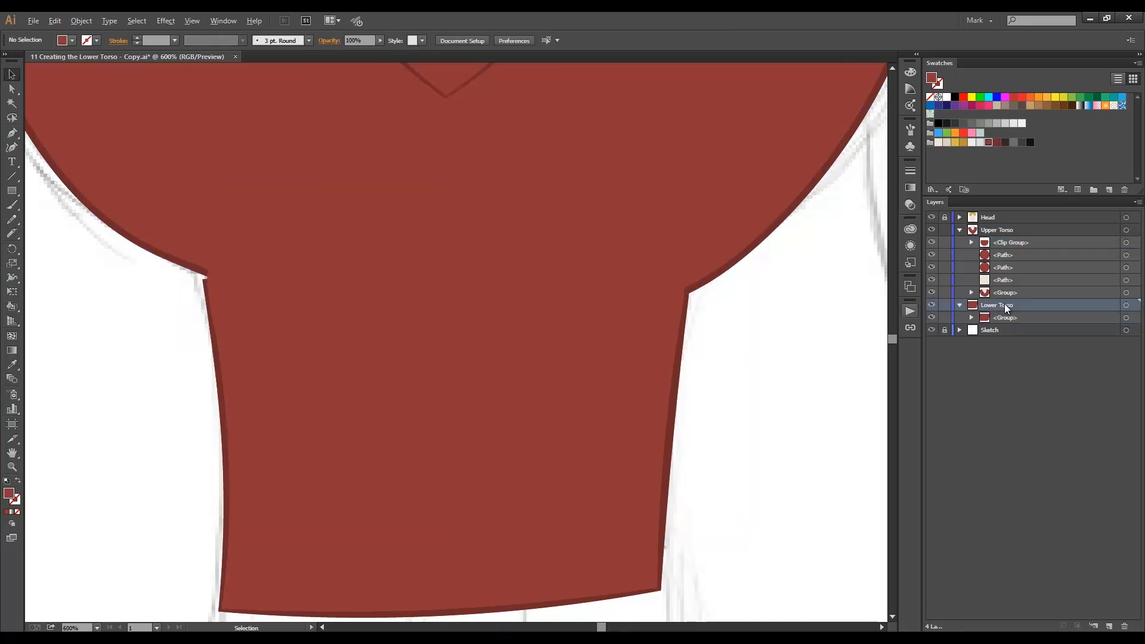
{"action": "left_click", "coordinate": [1126, 317]}
{"action": "left_click_drag", "start_coordinate": [447, 263], "coordinate": [445, 252]}
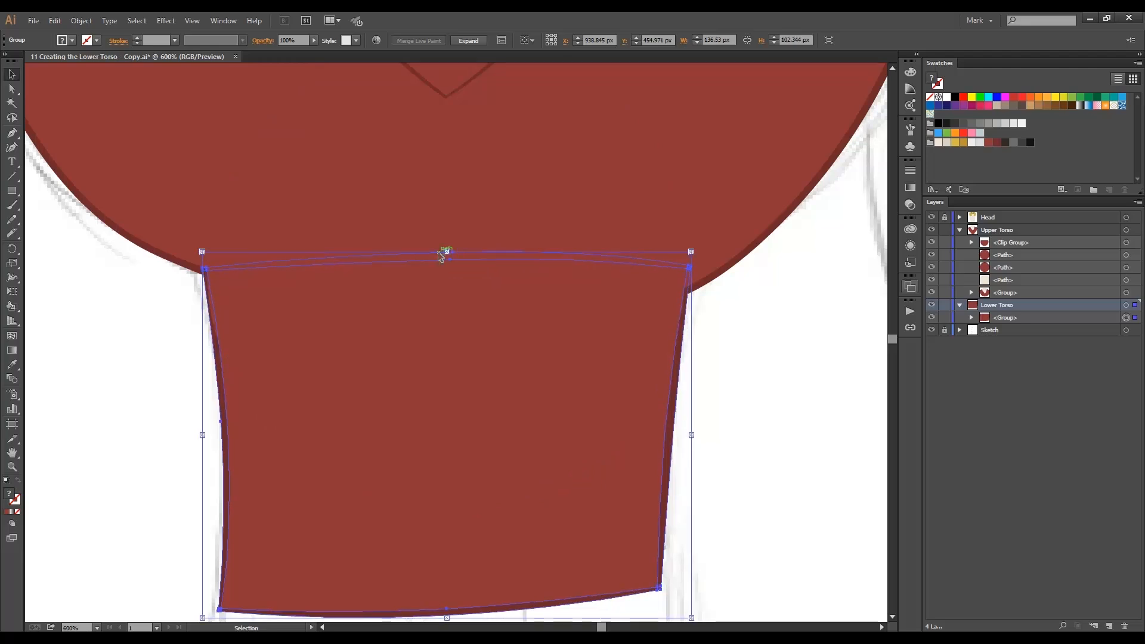
{"action": "left_click", "coordinate": [186, 330]}
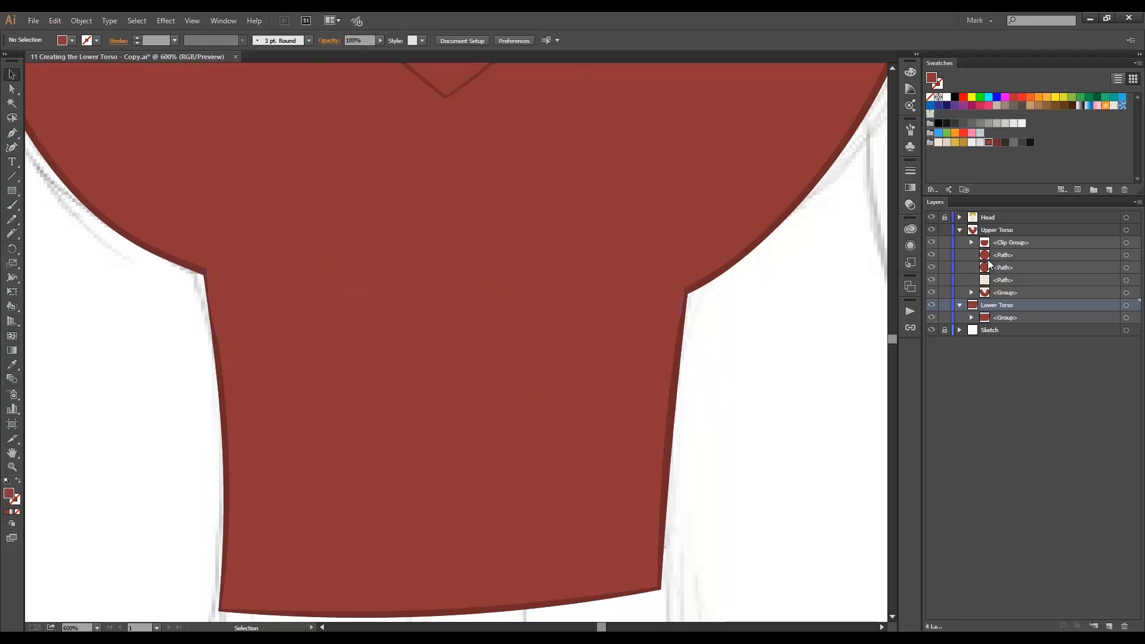
- Duplicate the Upper Torso's clip group and move the copy into the Lower Torso layer above its group
{"action": "left_click_drag", "start_coordinate": [1018, 243], "coordinate": [1110, 626]}
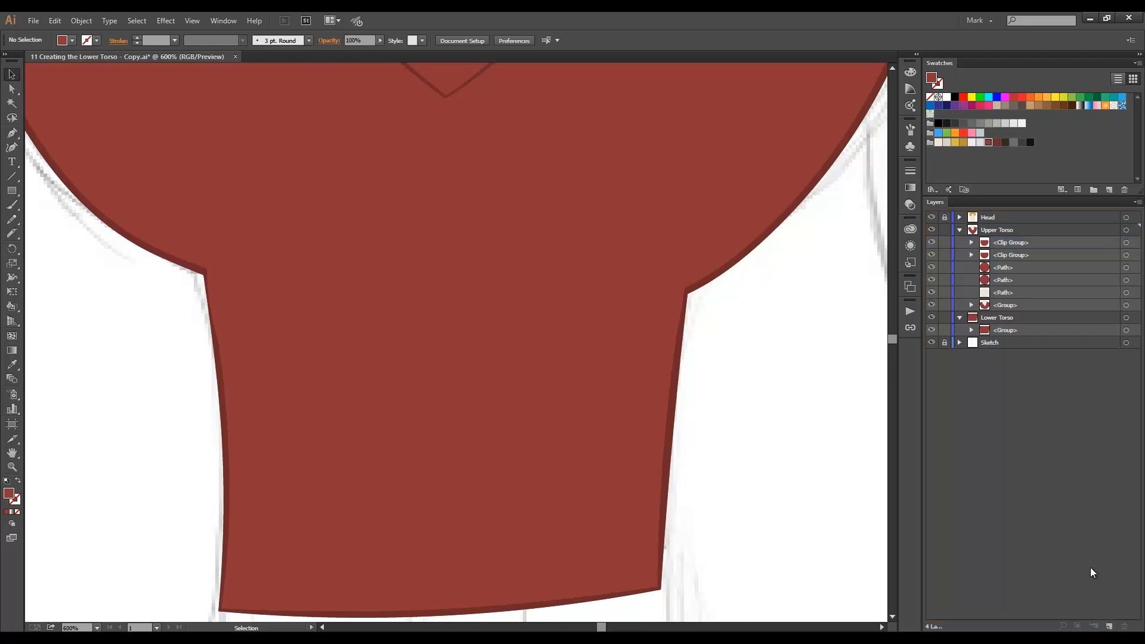
{"action": "left_click", "coordinate": [1016, 239]}
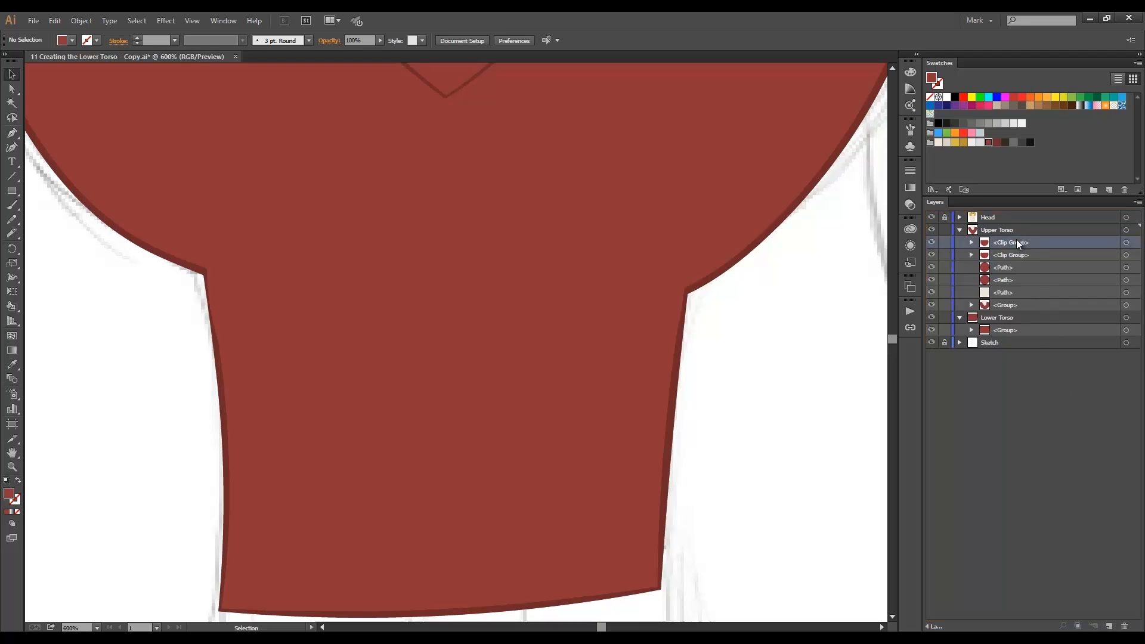
{"action": "left_click_drag", "start_coordinate": [1003, 240], "coordinate": [1016, 341]}
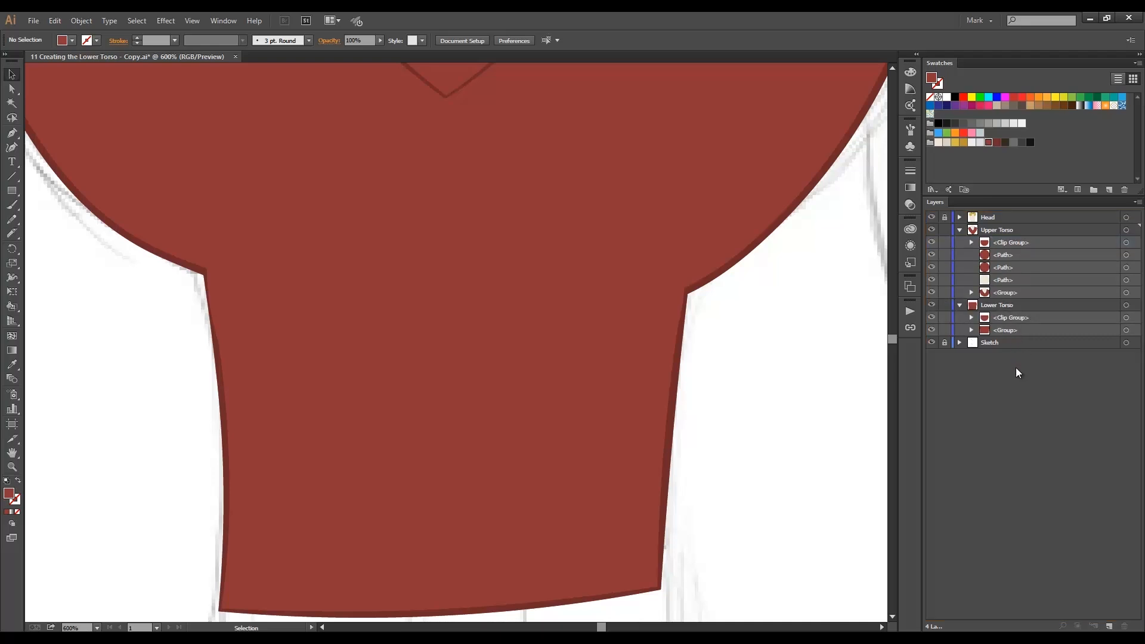
- Enlarge the clipping rectangle of the Lower Torso's clip group so it reaches further up the chest
{"action": "left_click", "coordinate": [971, 317]}
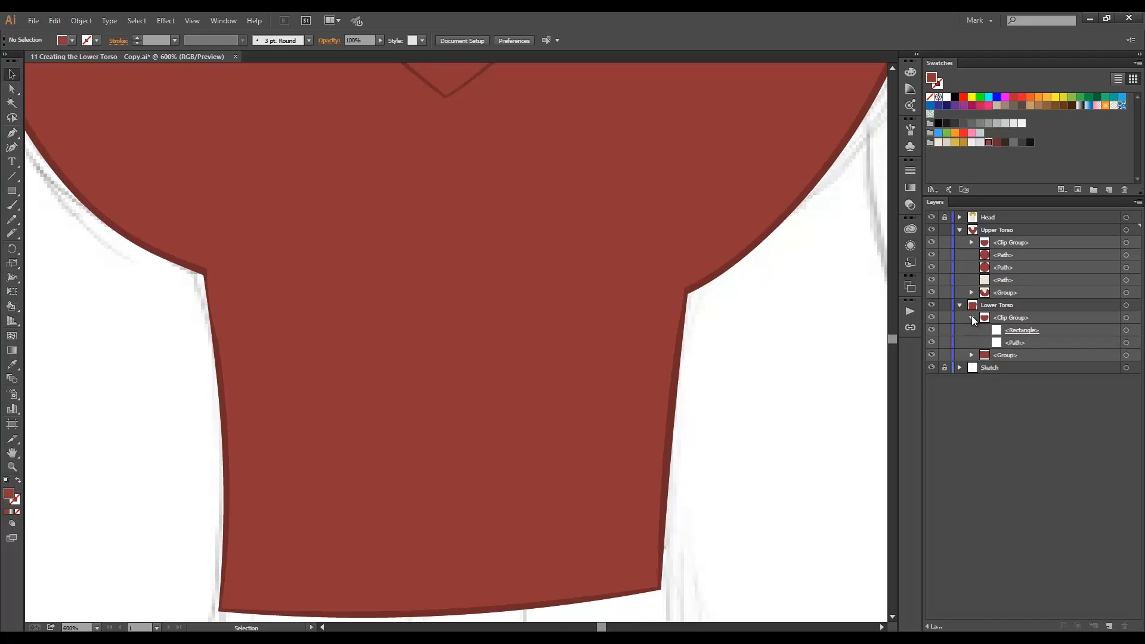
{"action": "left_click", "coordinate": [1015, 334]}
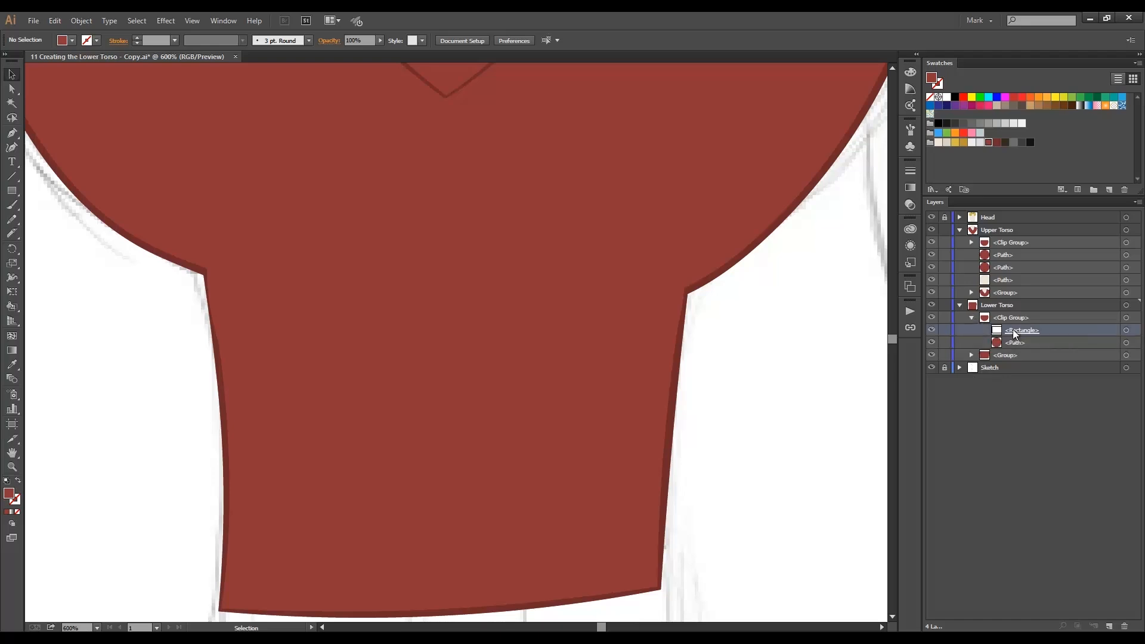
{"action": "left_click", "coordinate": [1015, 334], "text": "alt"}
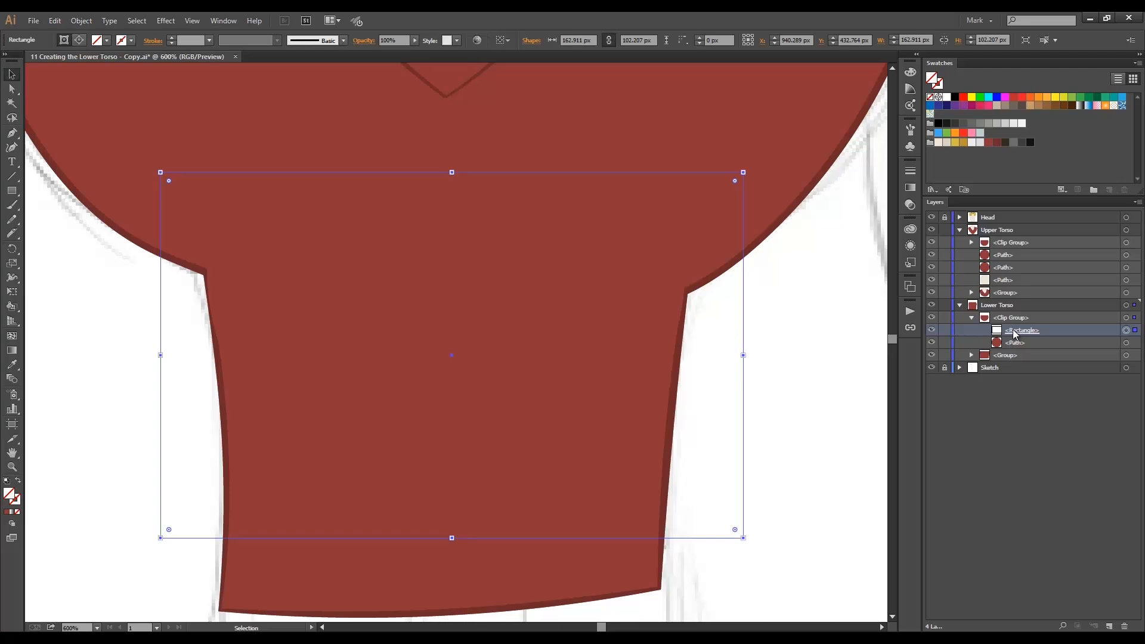
{"action": "left_click_drag", "start_coordinate": [745, 173], "coordinate": [782, 97]}
{"action": "left_click", "coordinate": [828, 289]}
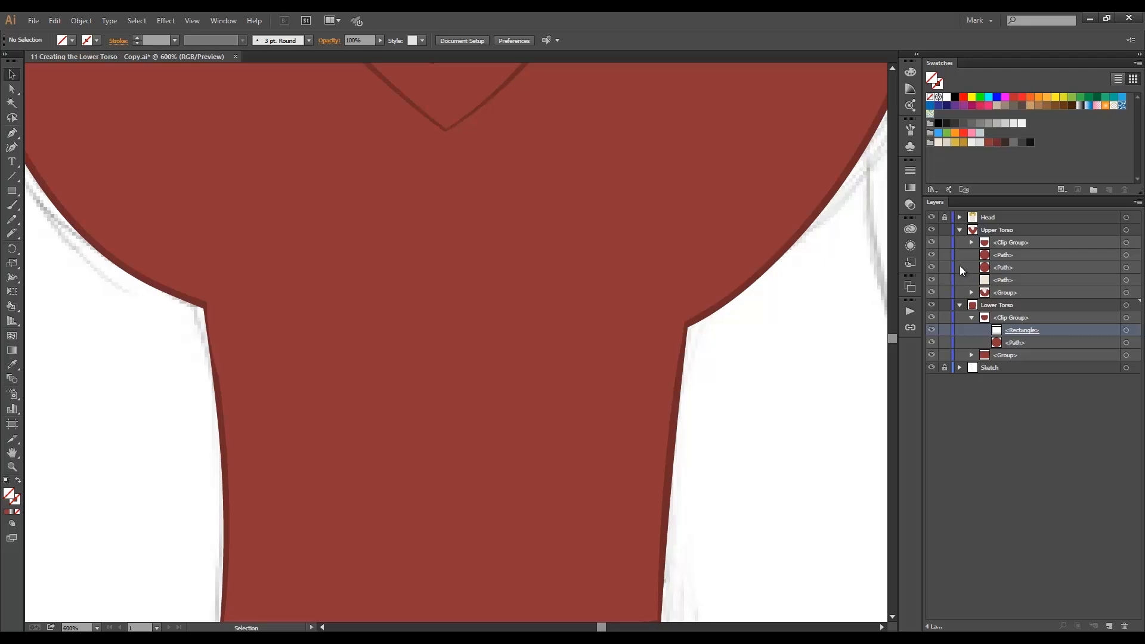
- Hide the Upper Torso layer and both the clip group and the group in the Lower Torso layer to reveal the sketch
{"action": "left_click", "coordinate": [930, 231]}
{"action": "key", "text": "ctrl+minus"}
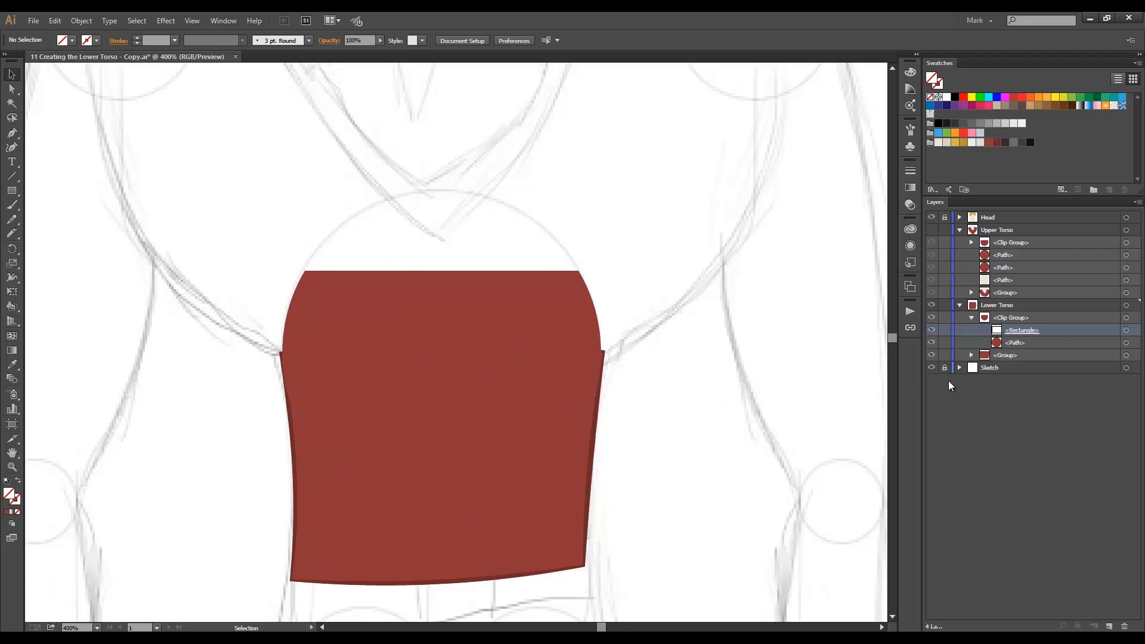
{"action": "left_click", "coordinate": [970, 317]}
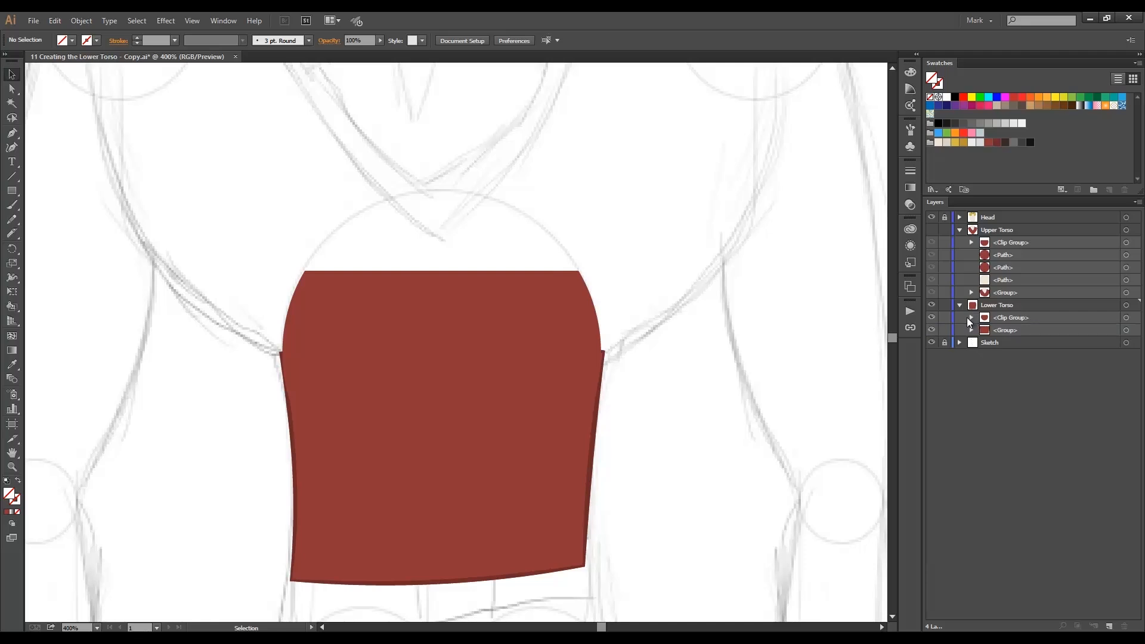
{"action": "left_click", "coordinate": [932, 317]}
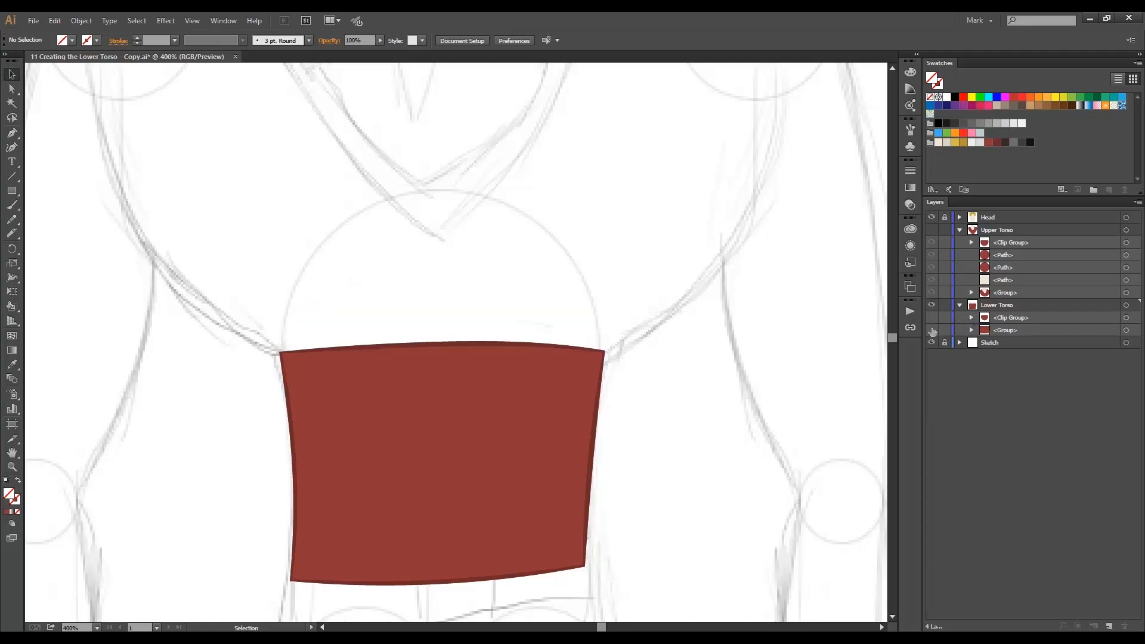
{"action": "left_click", "coordinate": [932, 331]}
{"action": "left_click", "coordinate": [994, 329]}
- Draw a shirt-red circle without a stroke and fit it over the large hip guide circle in the sketch
{"action": "left_click_drag", "start_coordinate": [445, 427], "coordinate": [447, 366]}
{"action": "key", "text": "ctrl+minus"}
{"action": "left_click", "coordinate": [18, 194]}
{"action": "left_click", "coordinate": [60, 218]}
{"action": "left_click", "coordinate": [72, 40]}
{"action": "left_click", "coordinate": [67, 102]}
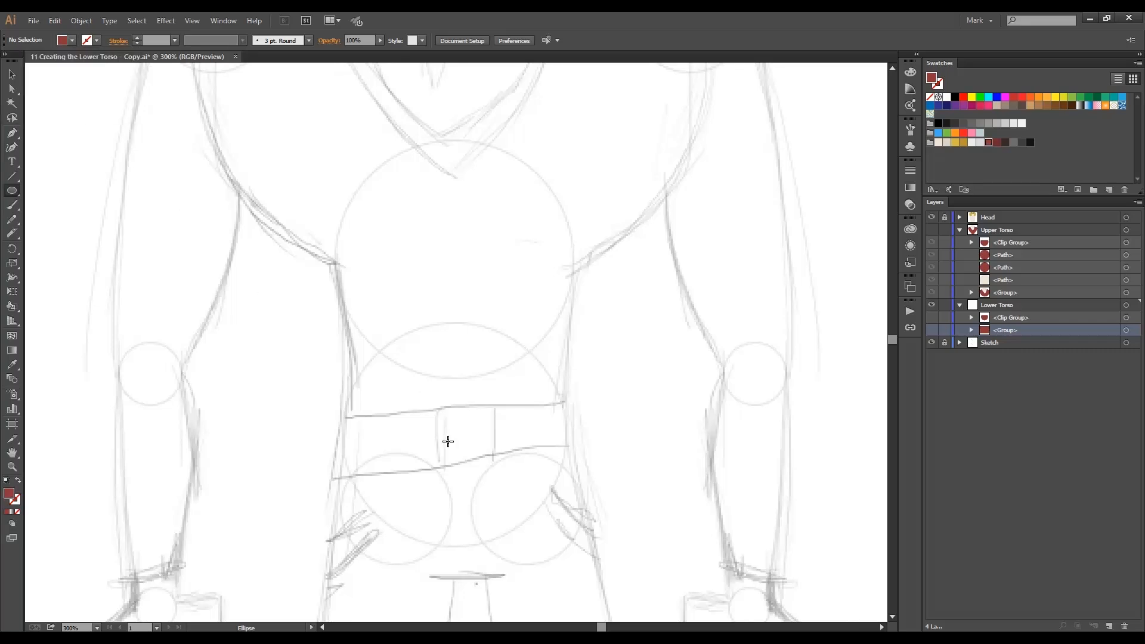
{"action": "left_click_drag", "start_coordinate": [448, 441], "coordinate": [532, 331]}
{"action": "left_click_drag", "start_coordinate": [479, 382], "coordinate": [485, 372]}
{"action": "left_click_drag", "start_coordinate": [563, 322], "coordinate": [567, 319]}
{"action": "left_click", "coordinate": [575, 328]}
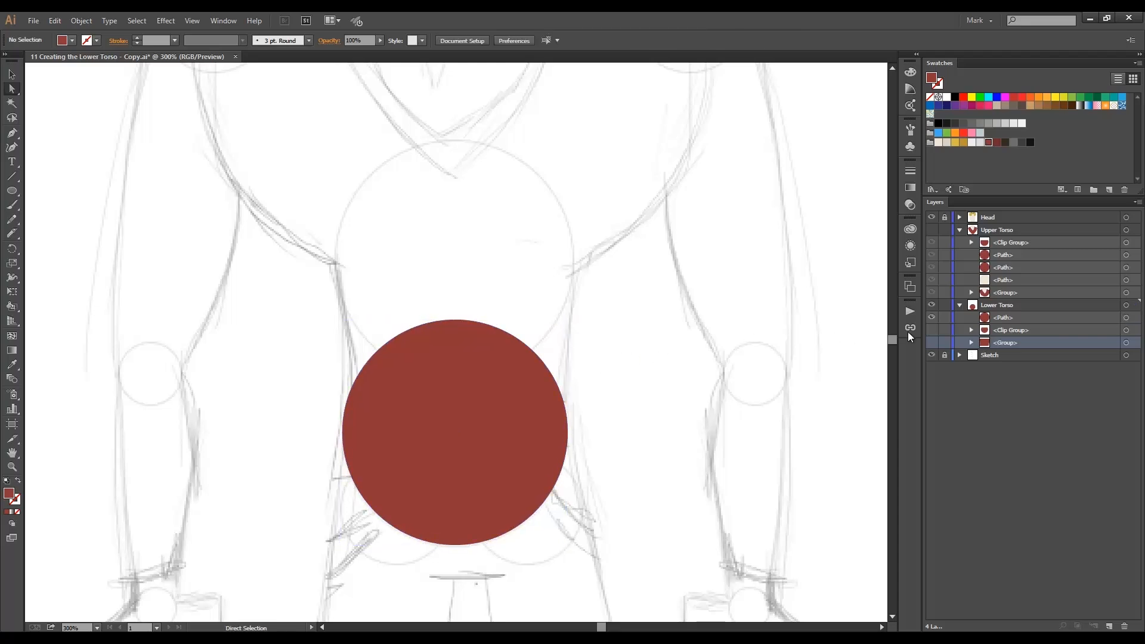
- Show the hidden lower torso pieces, then resize the hip circle to about 123 px and nudge it to meet the torso sides
{"action": "left_click", "coordinate": [931, 343]}
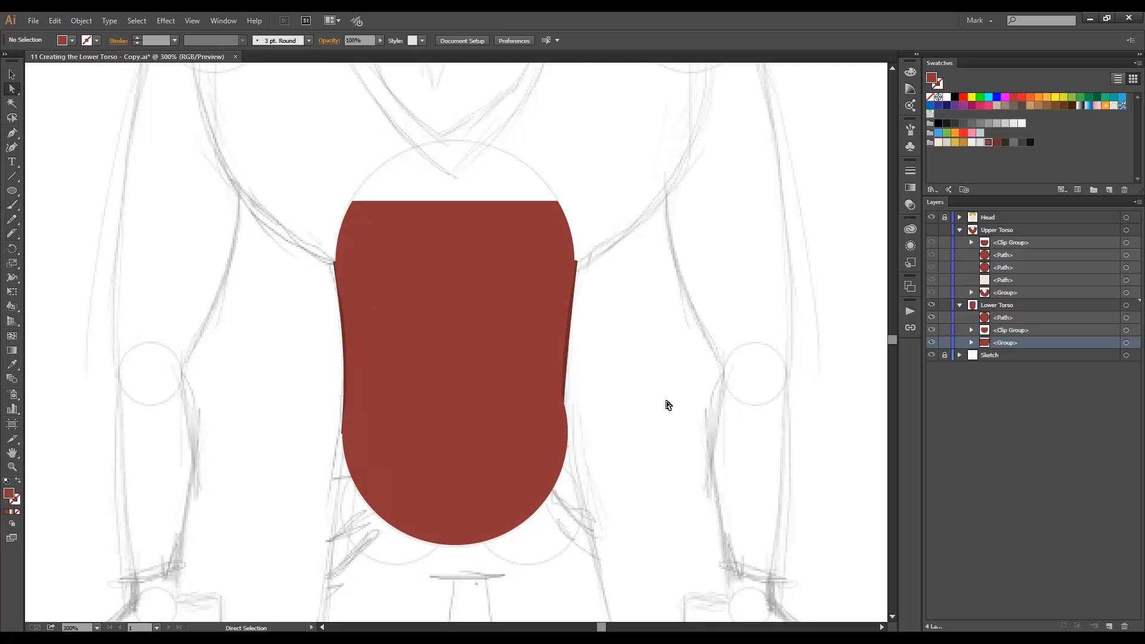
{"action": "key", "text": "v"}
{"action": "left_click", "coordinate": [468, 323]}
{"action": "key", "text": "ctrl+equal"}
{"action": "left_click_drag", "start_coordinate": [607, 184], "coordinate": [603, 189]}
{"action": "key", "text": "Left"}
{"action": "key", "text": "Left"}
{"action": "key", "text": "Right"}
{"action": "left_click_drag", "start_coordinate": [308, 189], "coordinate": [306, 187]}
{"action": "key", "text": "ctrl+shift+a"}
{"action": "left_click", "coordinate": [558, 348]}
{"action": "key", "text": "Left"}
{"action": "key", "text": "Right"}
{"action": "key", "text": "Right"}
{"action": "key", "text": "Down"}
{"action": "key", "text": "Down"}
{"action": "key", "text": "Down"}
{"action": "key", "text": "Down"}
{"action": "key", "text": "Left"}
{"action": "left_click", "coordinate": [637, 341]}
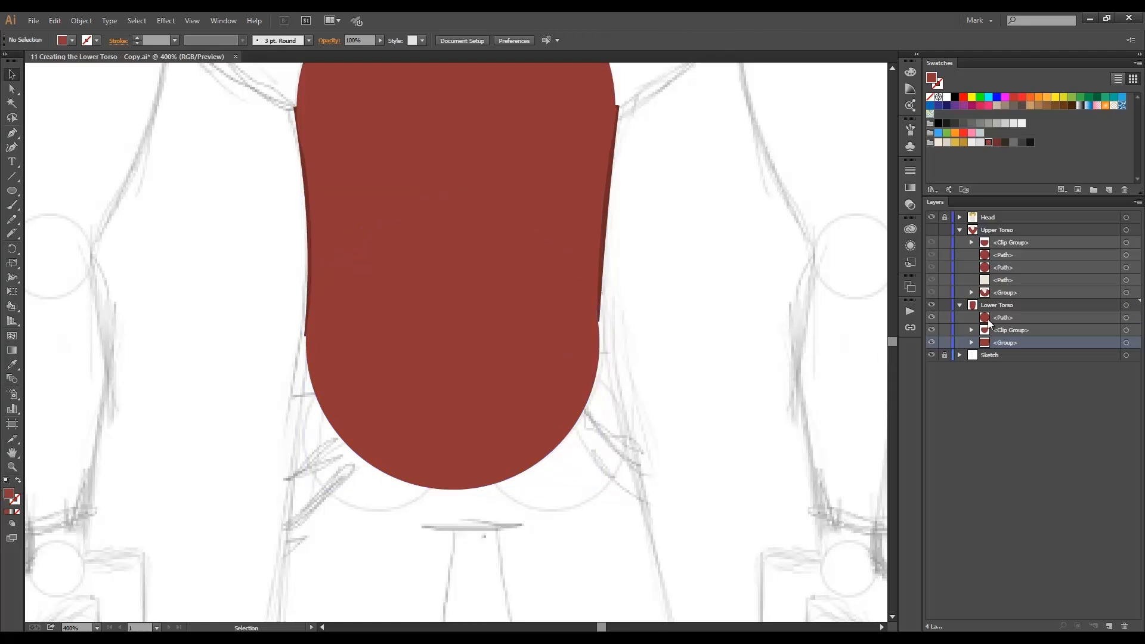
- Move the hip circle beneath the torso group at the bottom of the Lower Torso layer
{"action": "left_click_drag", "start_coordinate": [1001, 318], "coordinate": [1005, 352]}
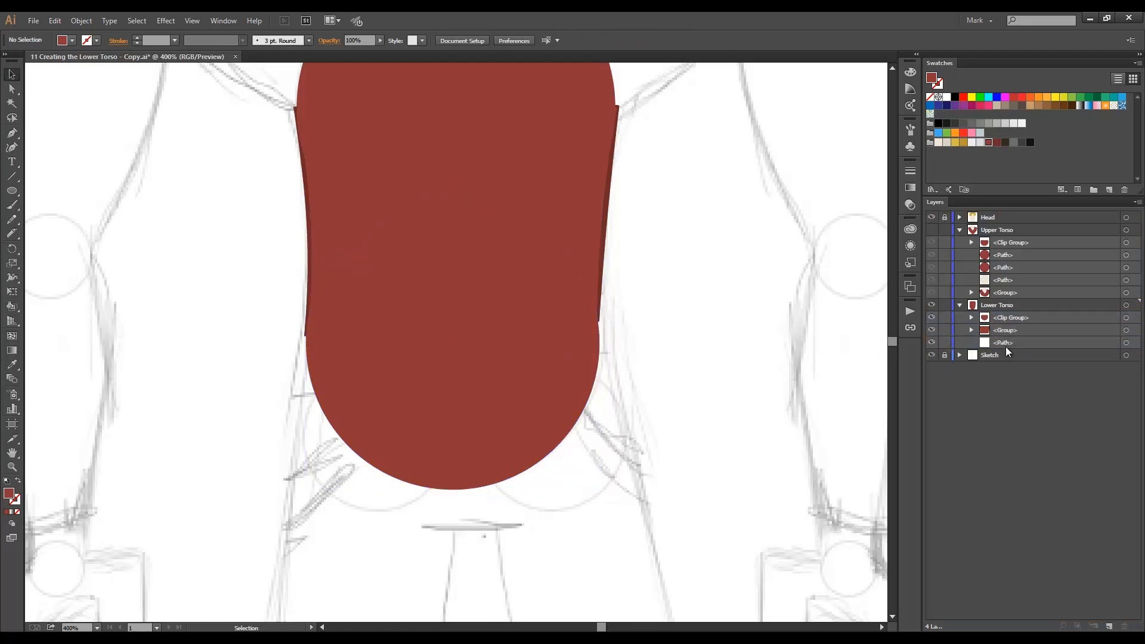
{"action": "left_click", "coordinate": [545, 366]}
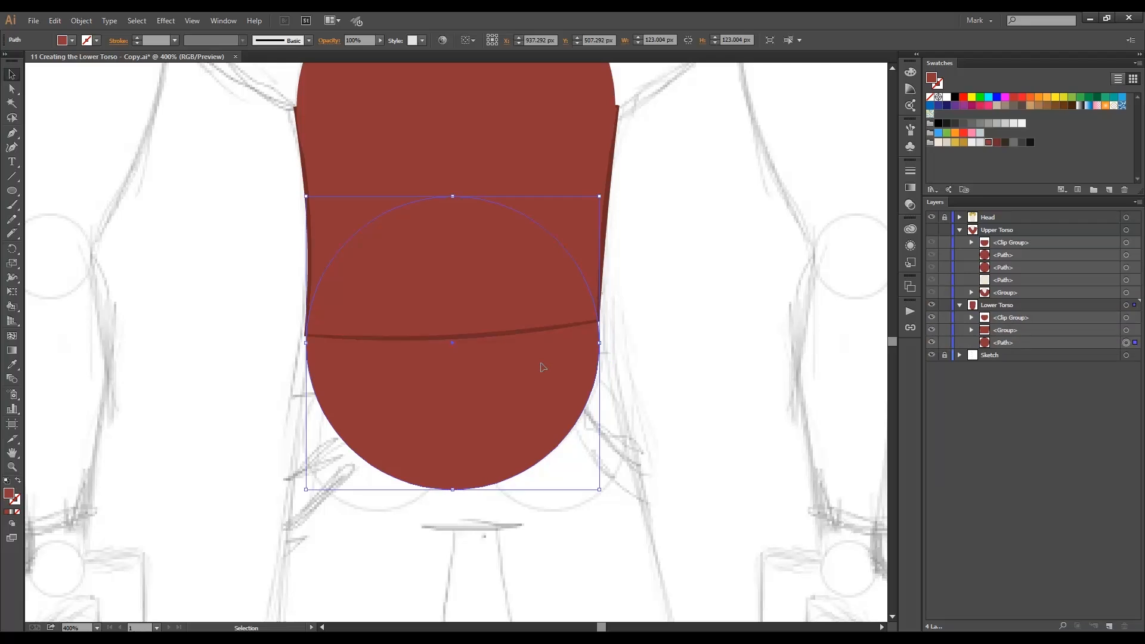
{"action": "left_click", "coordinate": [664, 380]}
- Select the whole lower torso group from its bottom outline and expand its Live Paint
{"action": "key", "text": "a"}
{"action": "left_click", "coordinate": [484, 338]}
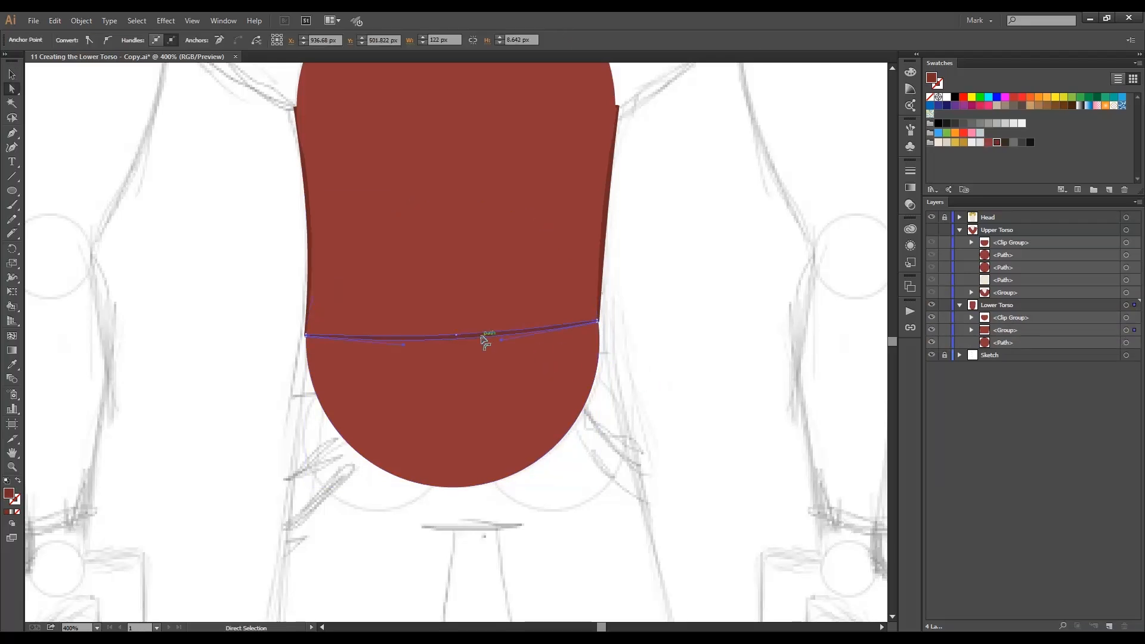
{"action": "key", "text": "v"}
{"action": "left_click", "coordinate": [484, 339]}
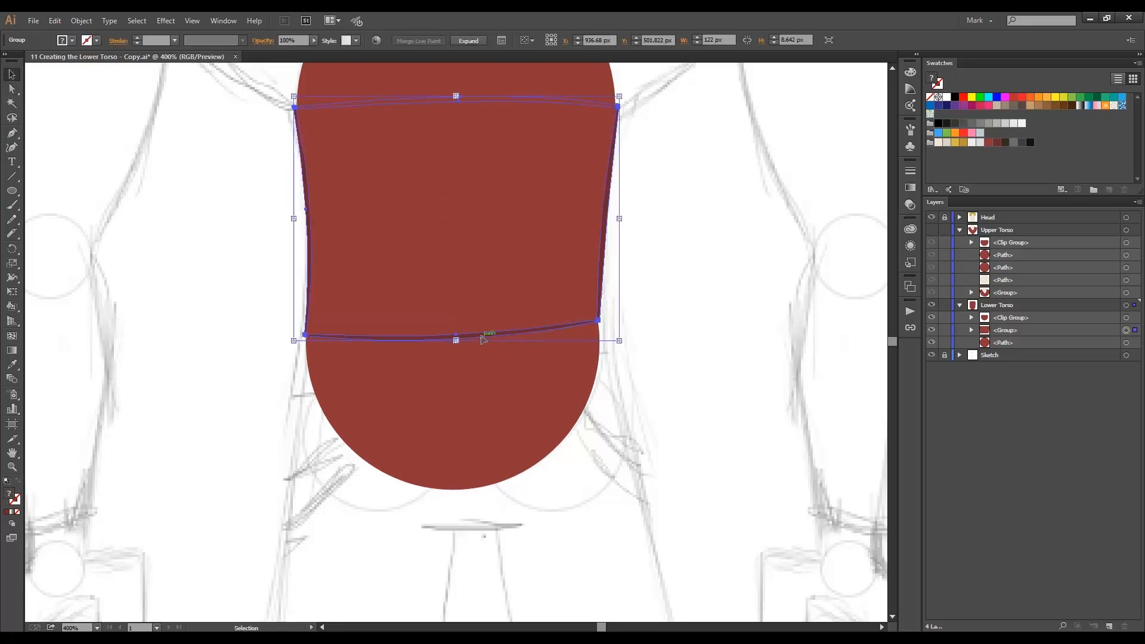
{"action": "left_click", "coordinate": [470, 40]}
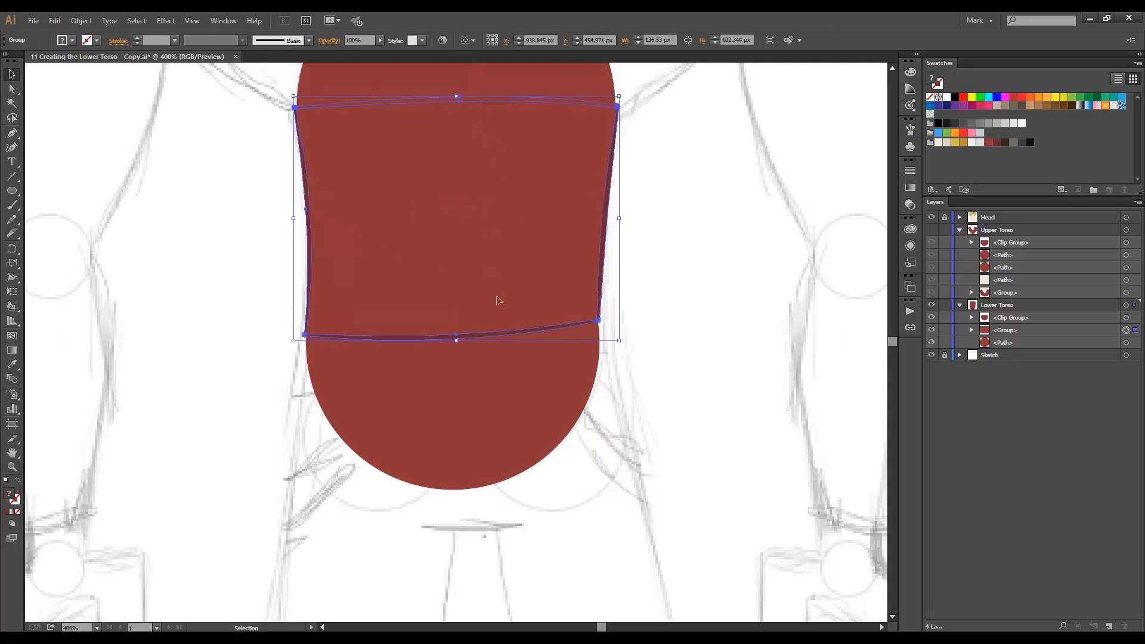
- Recolor the outline along the bottom of the lower torso with the lighter shirt red using the Live Paint Bucket
{"action": "key", "text": "k"}
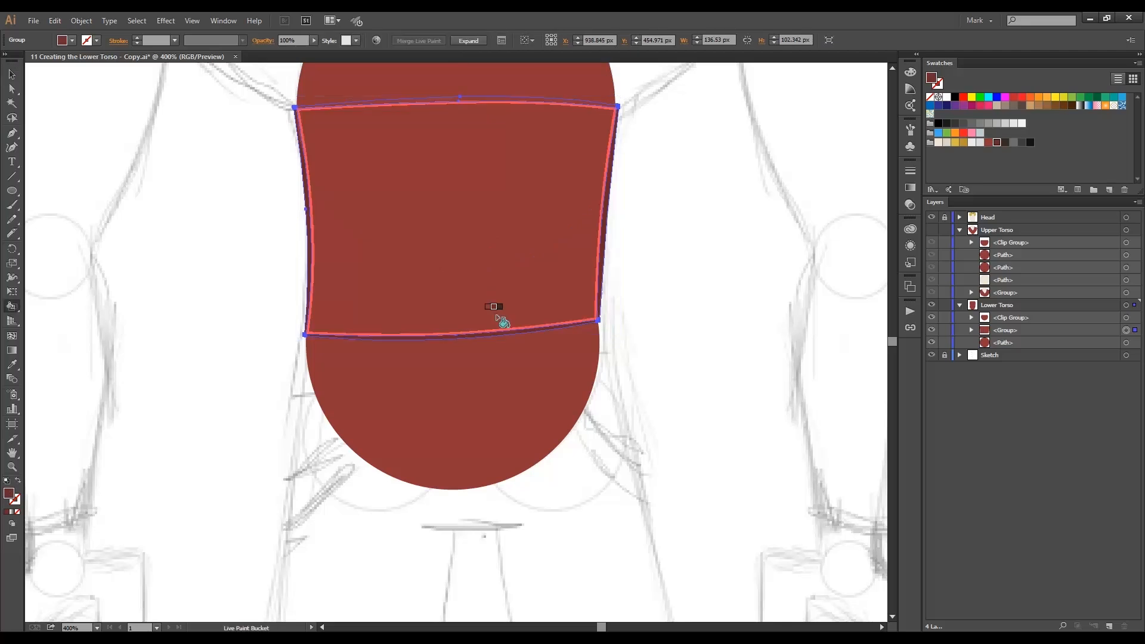
{"action": "key", "text": "Left"}
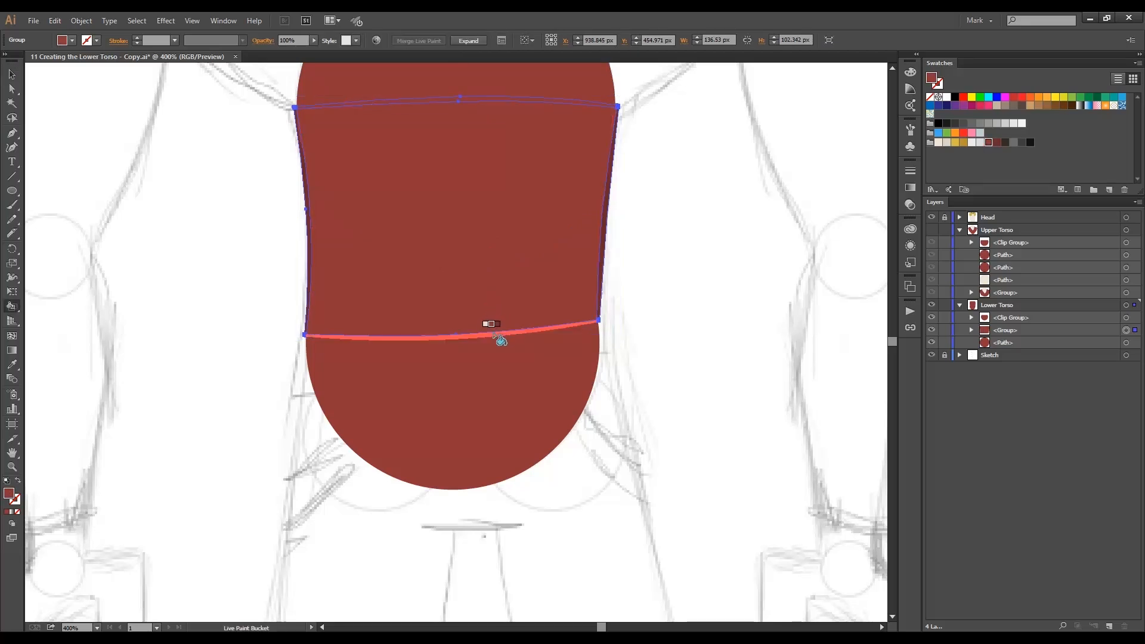
{"action": "left_click", "coordinate": [495, 335]}
{"action": "key", "text": "a"}
{"action": "left_click", "coordinate": [638, 339]}
{"action": "key", "text": "ctrl+minus"}
{"action": "key", "text": "ctrl+minus"}
{"action": "left_click_drag", "start_coordinate": [453, 257], "coordinate": [457, 400]}
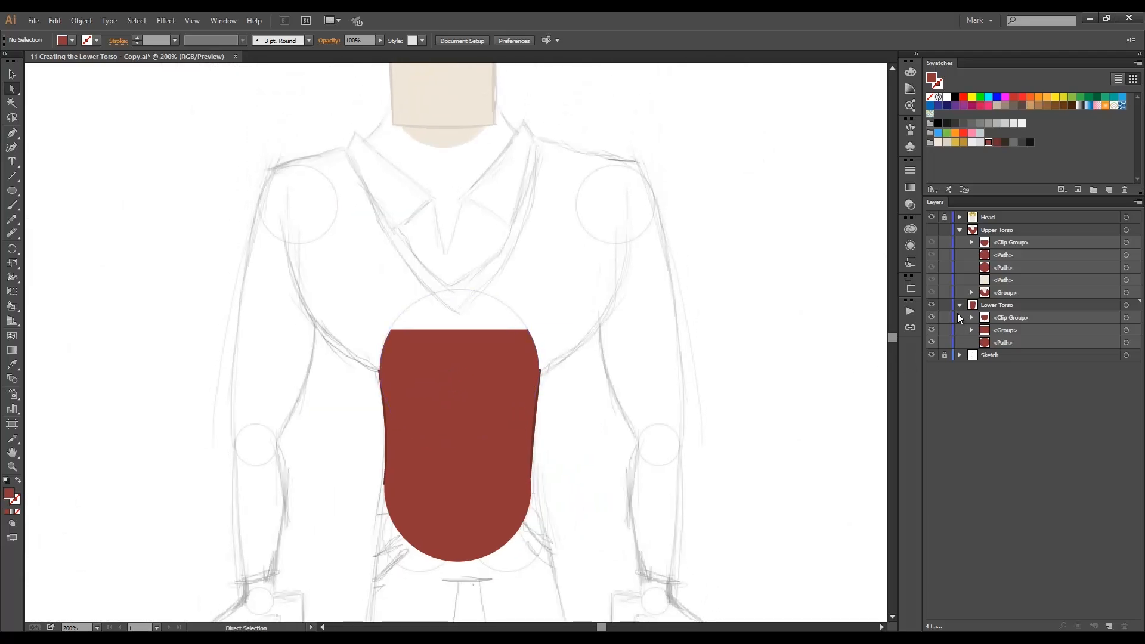
- Collapse the Lower Torso and Upper Torso layers and make Upper Torso visible again
{"action": "left_click", "coordinate": [959, 305]}
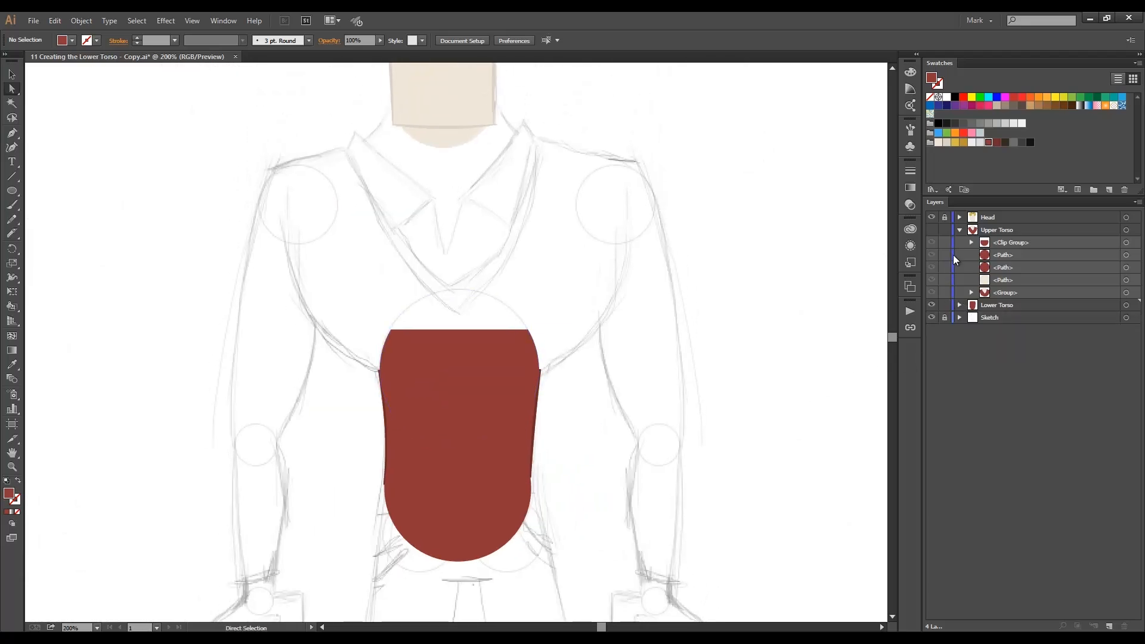
{"action": "left_click", "coordinate": [959, 230]}
{"action": "left_click", "coordinate": [930, 230]}
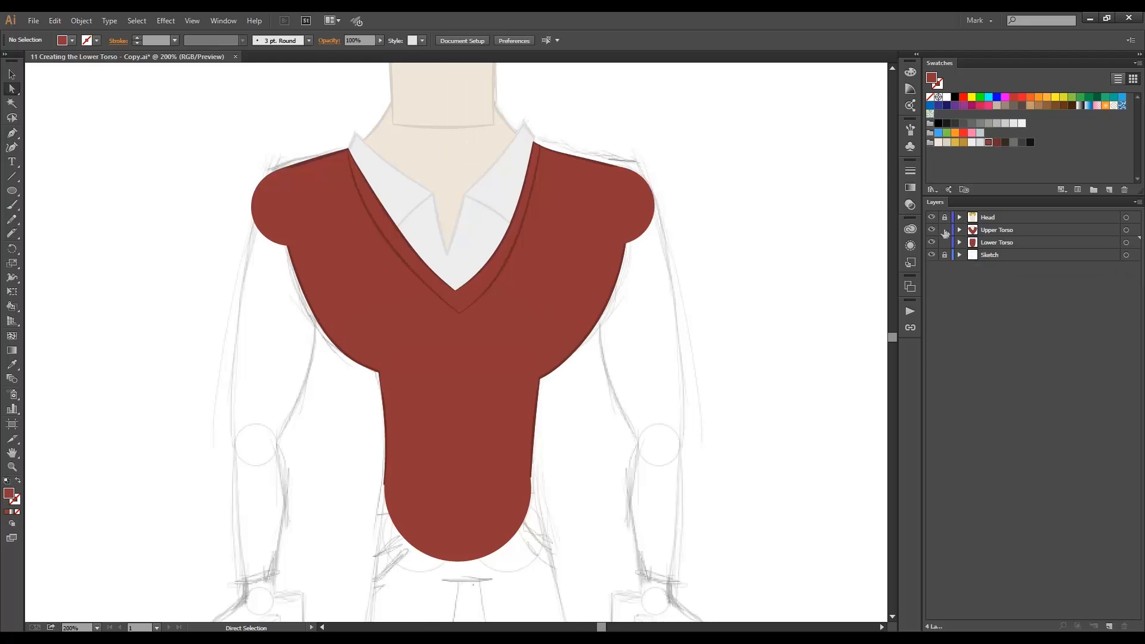
- Lock the Upper Torso and Lower Torso layers and hide the Sketch layer
{"action": "left_click", "coordinate": [944, 230]}
{"action": "left_click", "coordinate": [945, 242]}
{"action": "left_click", "coordinate": [930, 254]}
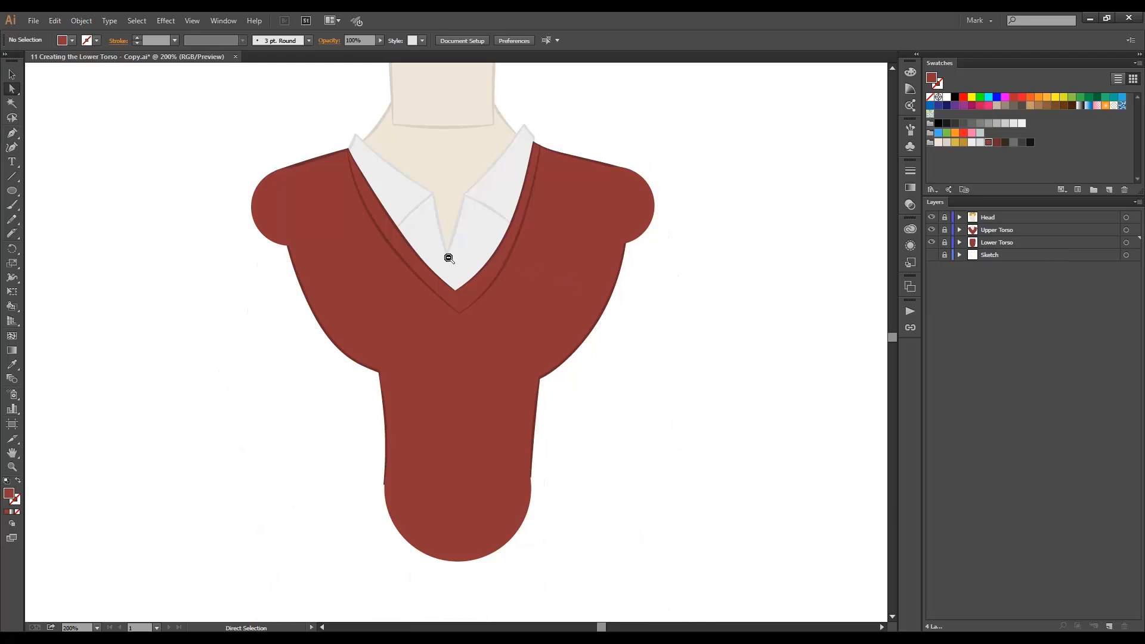
{"action": "key", "text": "ctrl+minus"}
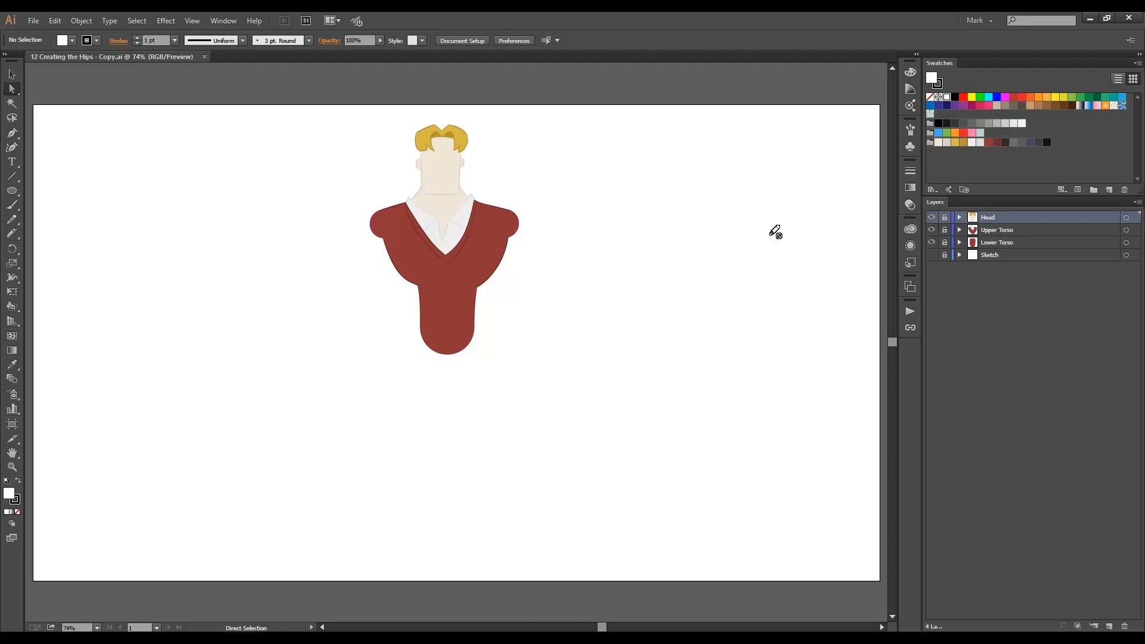
- Create a layer named Hips directly above Lower Torso, with Lower Torso hidden and the Sketch shown
{"action": "left_click", "coordinate": [931, 243]}
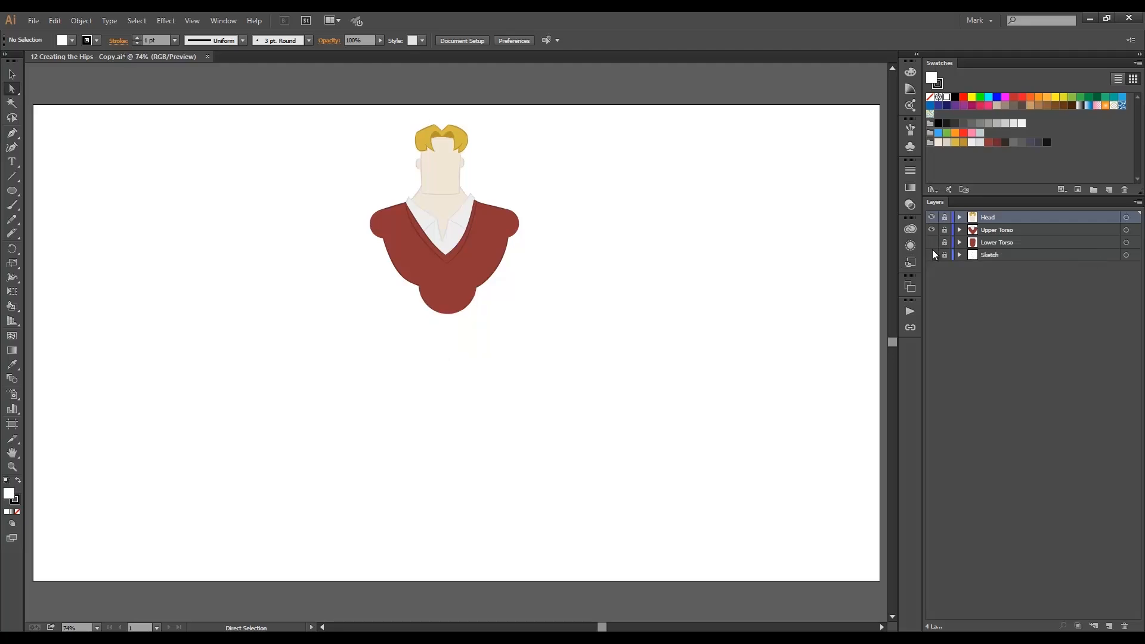
{"action": "left_click", "coordinate": [931, 256]}
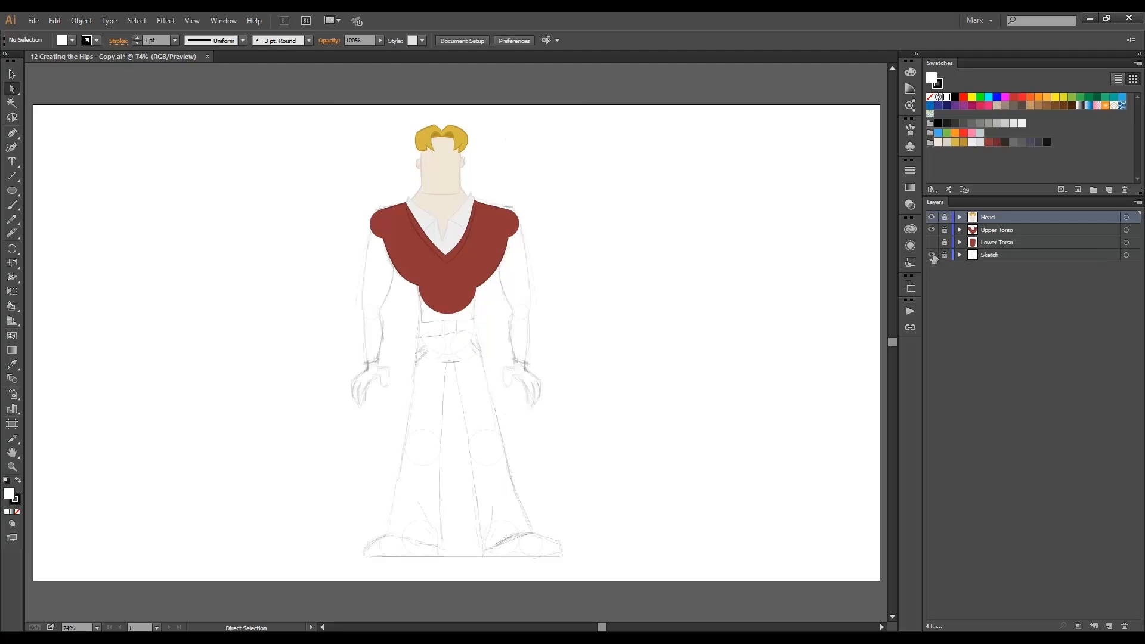
{"action": "left_click", "coordinate": [993, 243]}
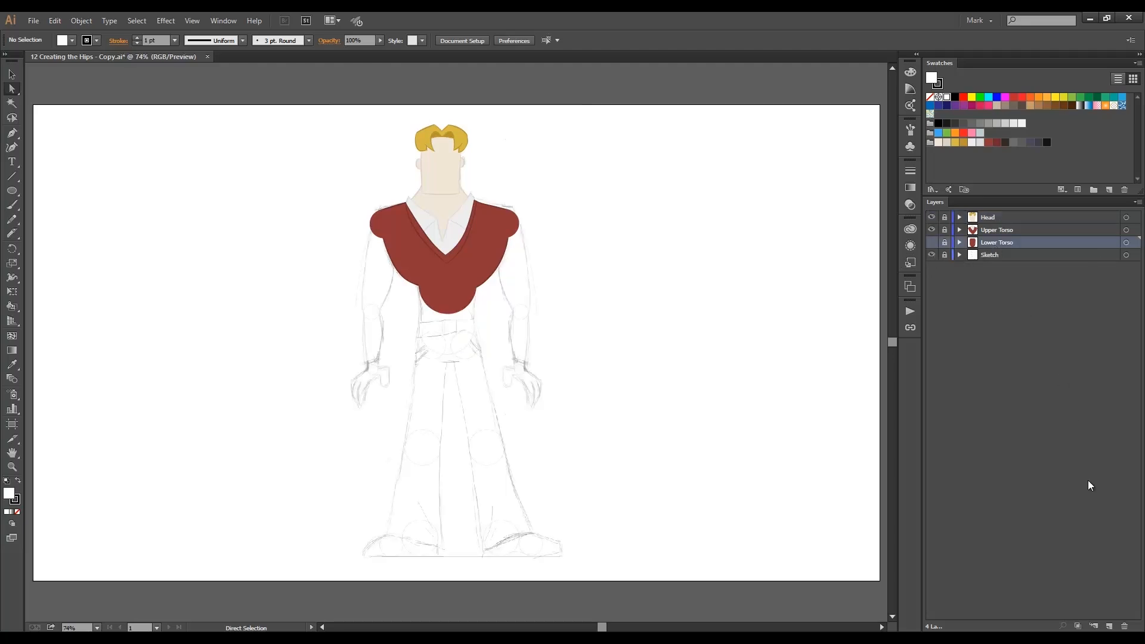
{"action": "left_click", "coordinate": [1109, 625]}
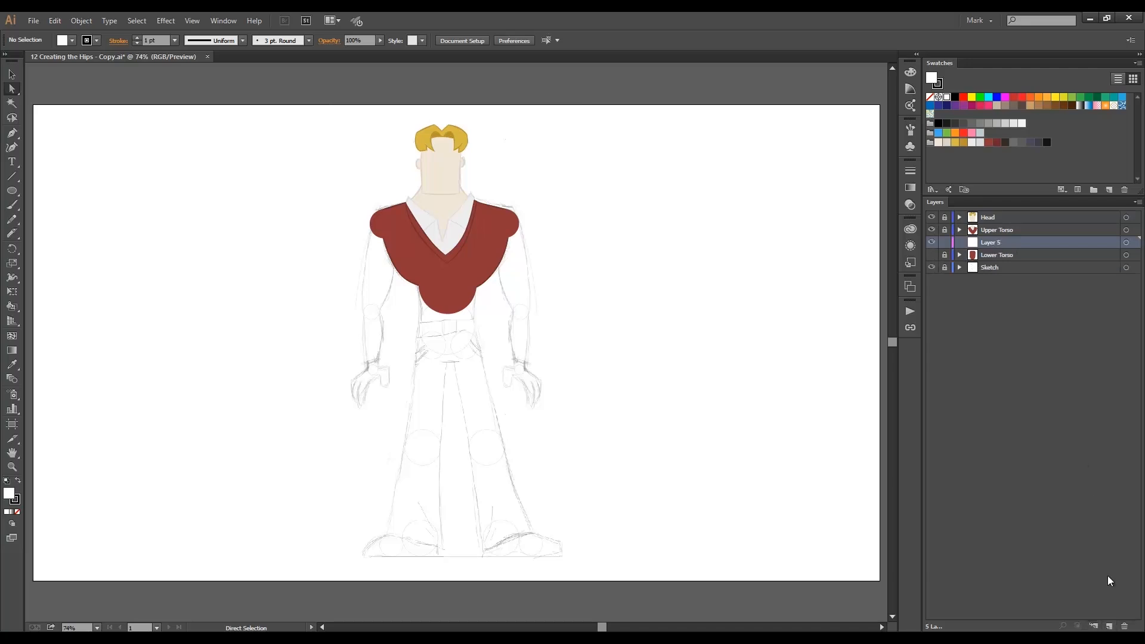
{"action": "double_click", "coordinate": [988, 245]}
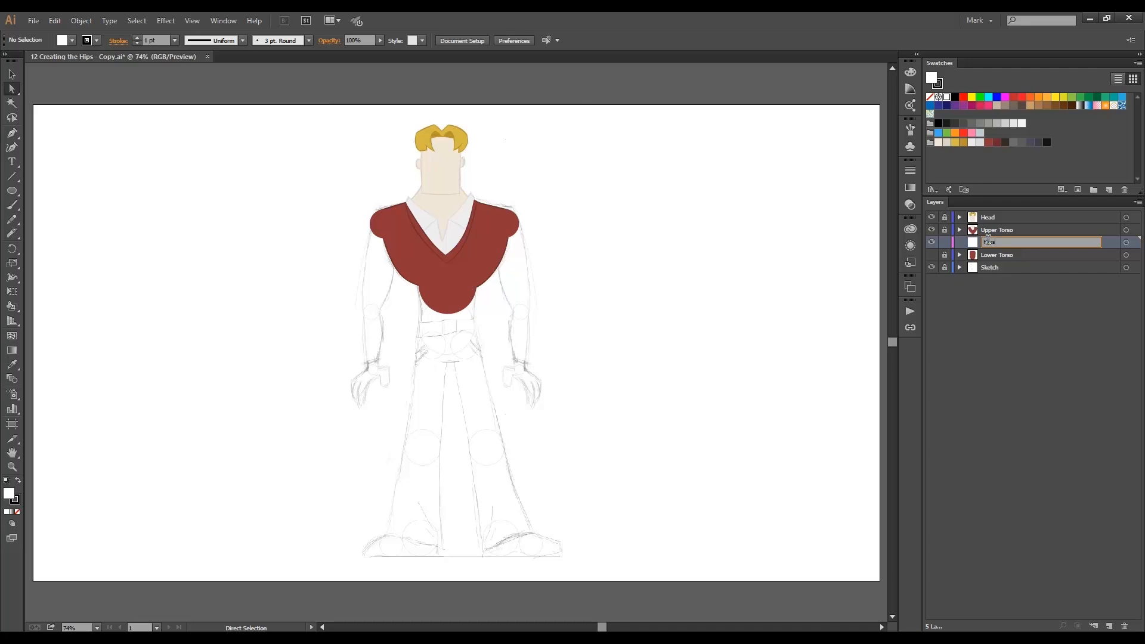
{"action": "key", "text": "Return"}
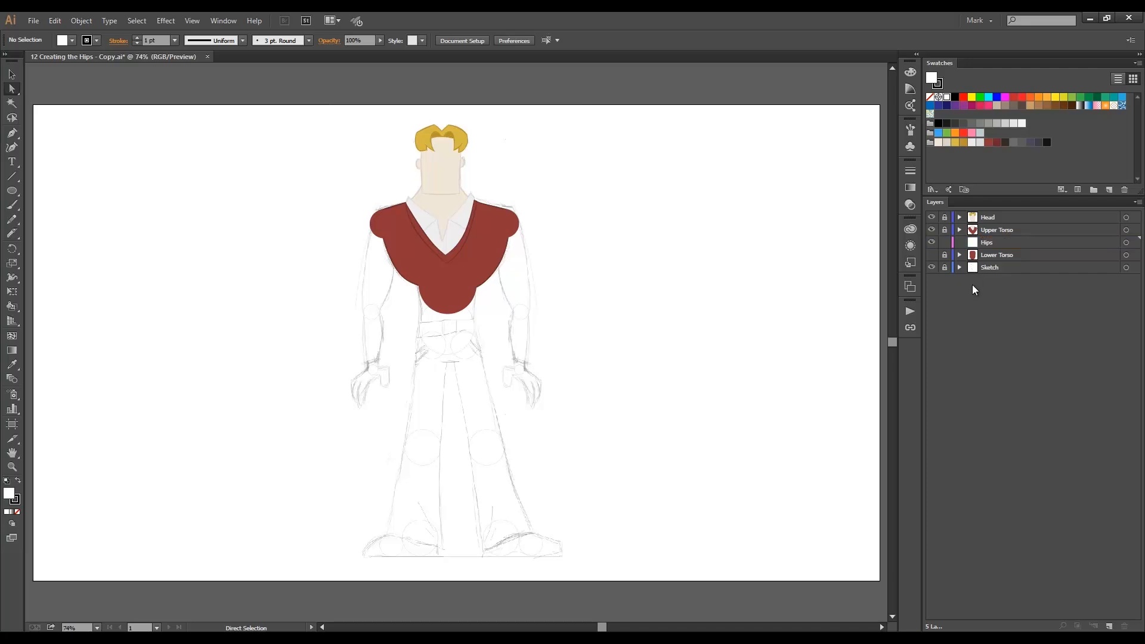
{"action": "left_click", "coordinate": [985, 243]}
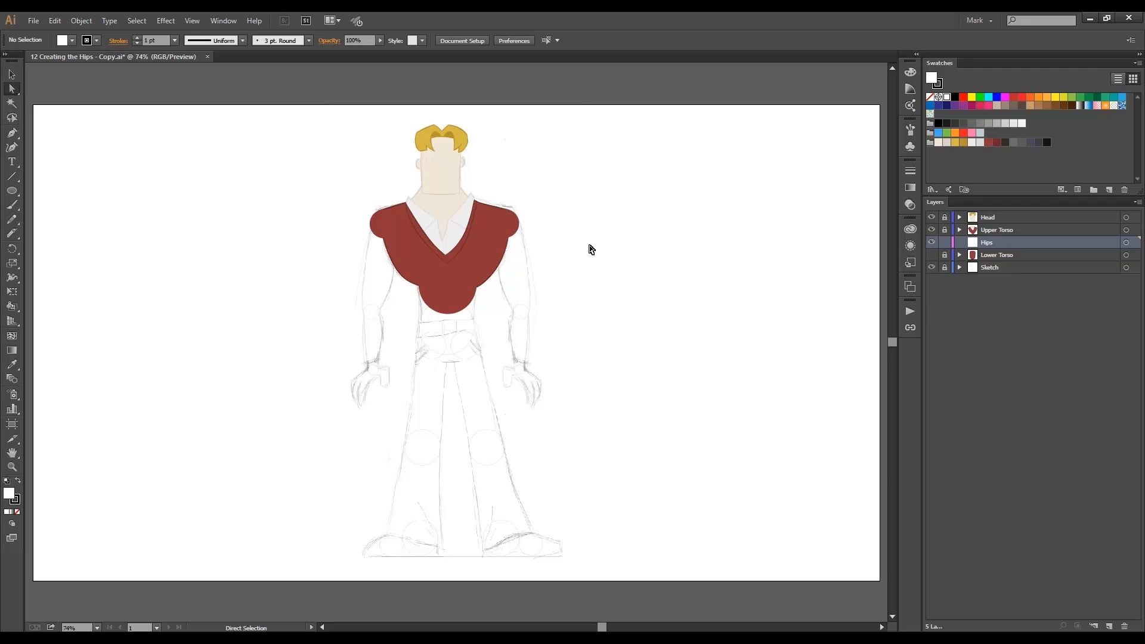
- Draw the belt's upper and lower edges over the sketch with the Pencil, using no fill and a 2 pt black stroke
{"action": "key", "text": "n"}
{"action": "left_click", "coordinate": [72, 40]}
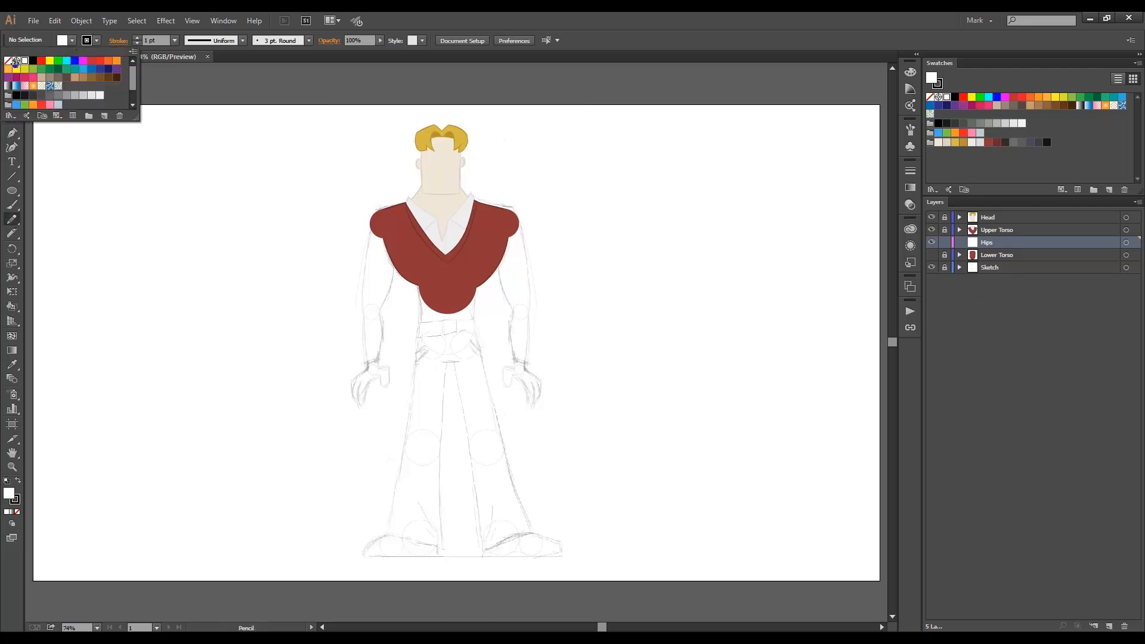
{"action": "left_click", "coordinate": [9, 60]}
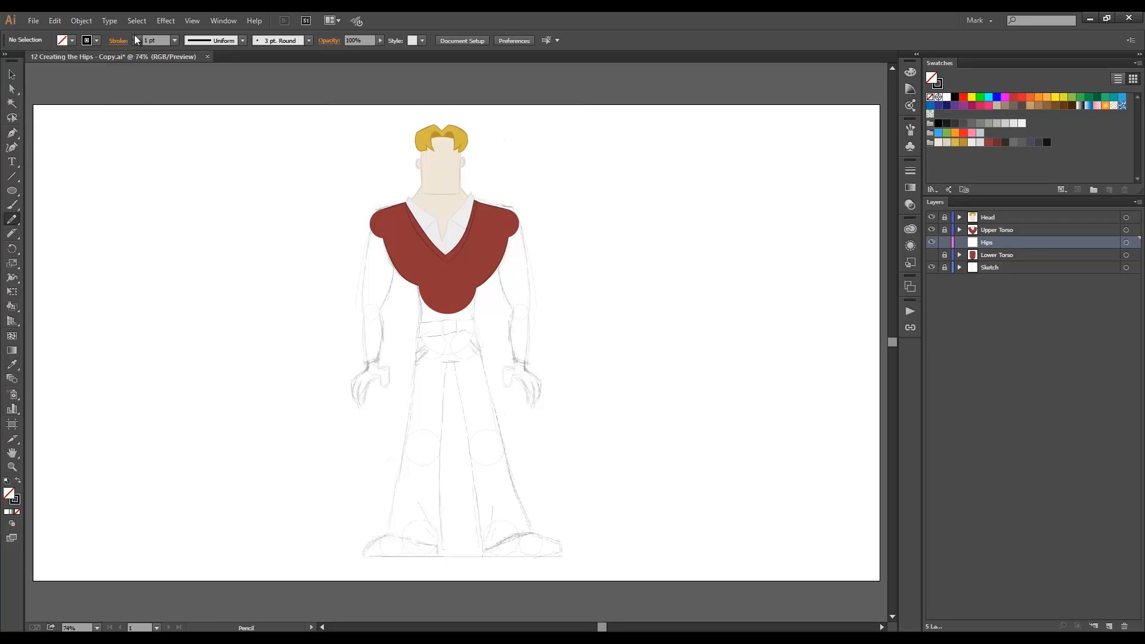
{"action": "left_click", "coordinate": [137, 37]}
{"action": "key", "text": "ctrl+space"}
{"action": "left_click_drag", "start_coordinate": [390, 297], "coordinate": [516, 380]}
{"action": "left_click_drag", "start_coordinate": [199, 237], "coordinate": [669, 209]}
{"action": "left_click_drag", "start_coordinate": [187, 331], "coordinate": [686, 273]}
{"action": "left_click_drag", "start_coordinate": [393, 196], "coordinate": [402, 333]}
{"action": "left_click_drag", "start_coordinate": [493, 189], "coordinate": [490, 328]}
{"action": "key", "text": "ctrl+z"}
{"action": "key", "text": "ctrl+z"}
- Draw the two vertical buckle lines and the crossing side lines of the belt and hips, overshooting the corners
{"action": "left_click_drag", "start_coordinate": [391, 193], "coordinate": [398, 338]}
{"action": "left_click_drag", "start_coordinate": [490, 191], "coordinate": [490, 330]}
{"action": "left_click_drag", "start_coordinate": [237, 175], "coordinate": [231, 388]}
{"action": "left_click_drag", "start_coordinate": [266, 252], "coordinate": [208, 458]}
{"action": "left_click_drag", "start_coordinate": [616, 168], "coordinate": [608, 357]}
{"action": "left_click_drag", "start_coordinate": [598, 239], "coordinate": [656, 454]}
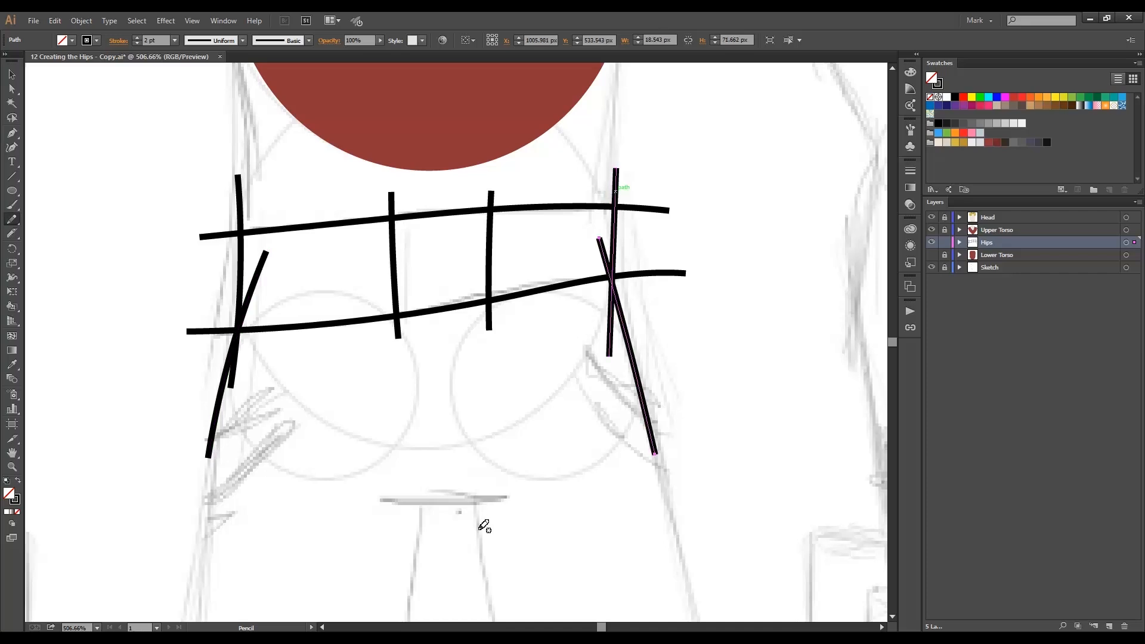
- Draw the two curved leg openings of the hips and the short crotch line joining them at the bottom
{"action": "left_click_drag", "start_coordinate": [482, 550], "coordinate": [685, 283]}
{"action": "left_click_drag", "start_coordinate": [164, 338], "coordinate": [425, 569]}
{"action": "left_click_drag", "start_coordinate": [376, 500], "coordinate": [516, 498]}
{"action": "key", "text": "a"}
{"action": "key", "text": "ctrl+a"}
{"action": "left_click", "coordinate": [177, 168]}
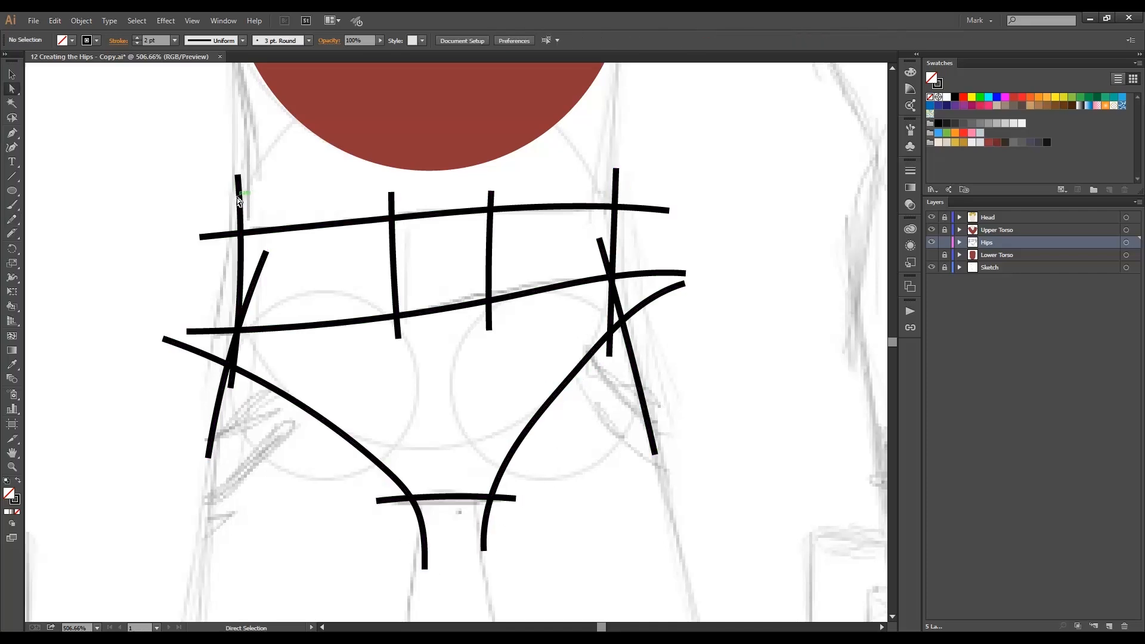
- Color the strokes of the two vertical buckle lines with the light grey swatch
{"action": "left_click", "coordinate": [490, 262]}
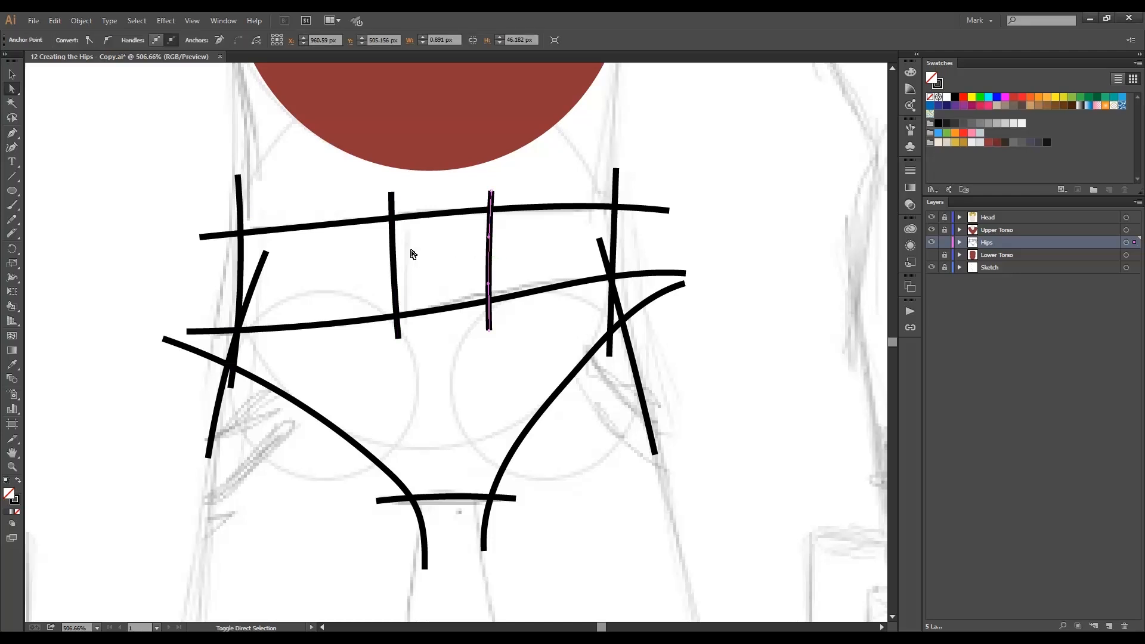
{"action": "left_click", "coordinate": [396, 264], "text": "shift"}
{"action": "left_click", "coordinate": [941, 87]}
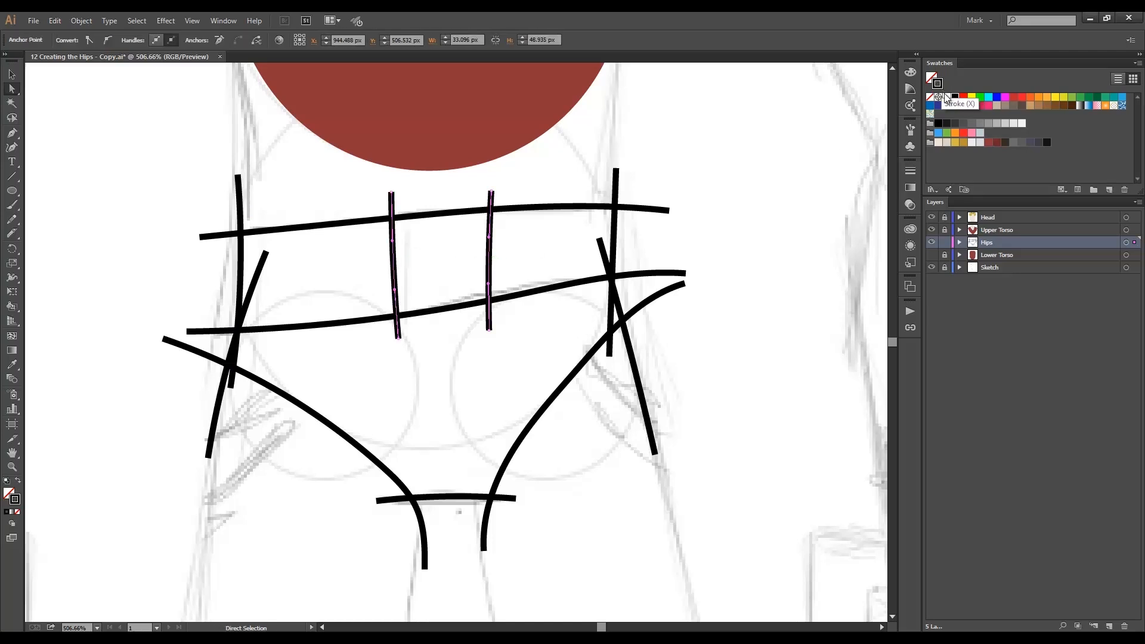
{"action": "left_click", "coordinate": [971, 143]}
- Color the belt's upper, lower and side lines with the dark grey swatch
{"action": "left_click", "coordinate": [576, 206]}
{"action": "left_click", "coordinate": [614, 220], "text": "shift"}
{"action": "left_click", "coordinate": [512, 295], "text": "shift"}
{"action": "left_click", "coordinate": [241, 253], "text": "shift"}
{"action": "left_click", "coordinate": [1021, 143]}
- Color the hip side lines, leg curves and crotch line with the dark navy swatch
{"action": "left_click", "coordinate": [643, 303]}
{"action": "left_click", "coordinate": [630, 350], "text": "shift"}
{"action": "left_click", "coordinate": [440, 496], "text": "shift"}
{"action": "left_click", "coordinate": [364, 451], "text": "shift"}
{"action": "left_click", "coordinate": [216, 417], "text": "shift"}
{"action": "left_click", "coordinate": [1038, 142]}
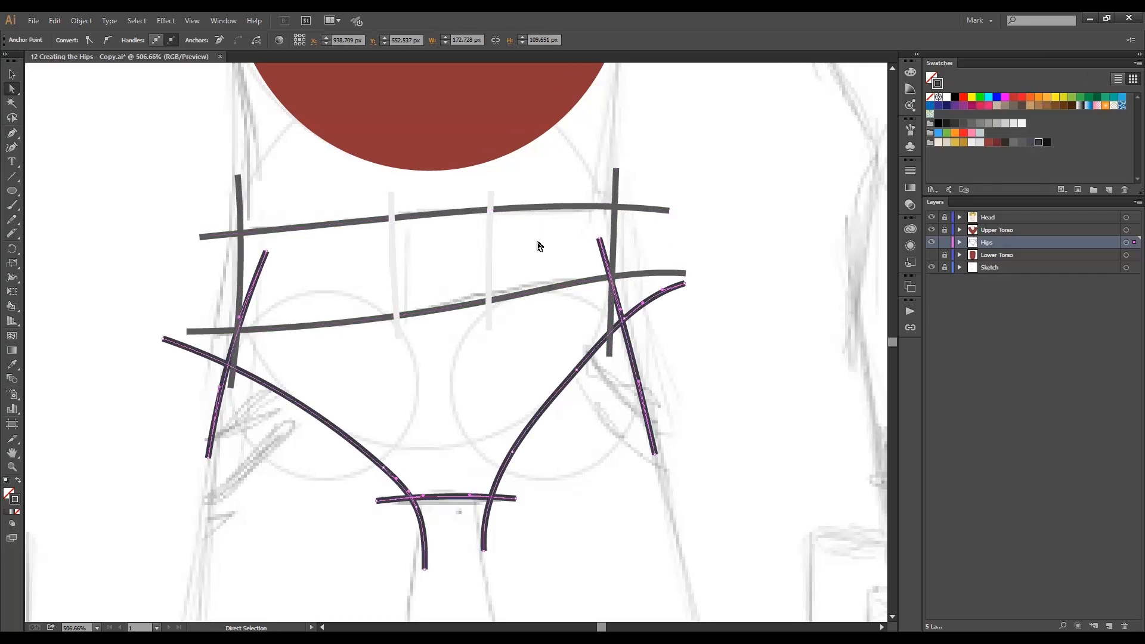
- Send the two light buckle lines behind the belt lines
{"action": "left_click", "coordinate": [503, 247]}
{"action": "left_click", "coordinate": [488, 249]}
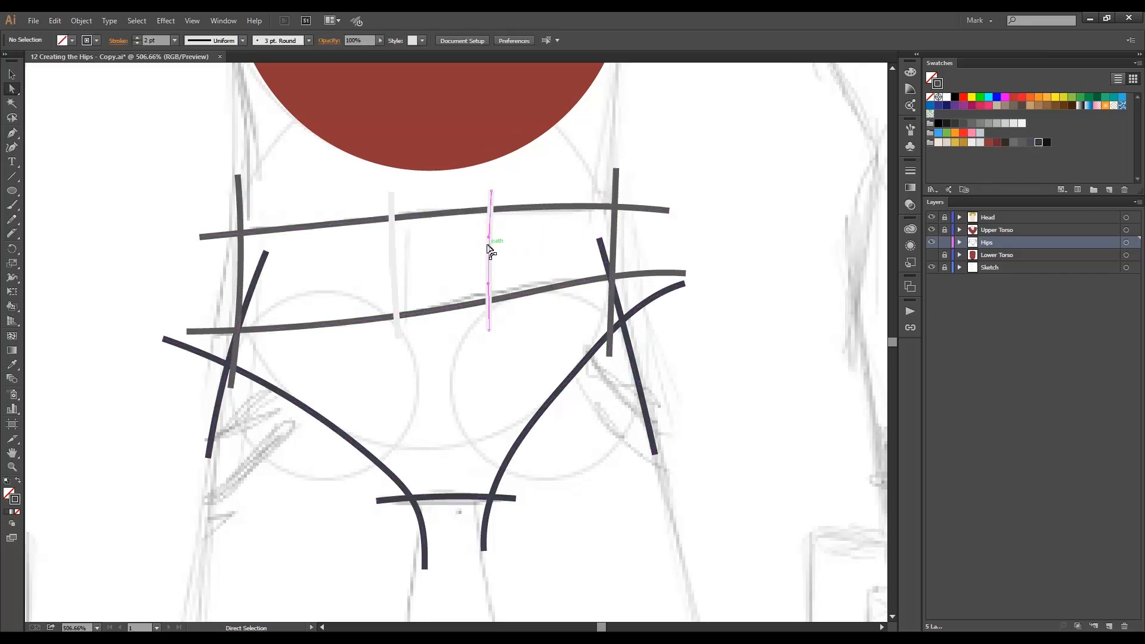
{"action": "left_click", "coordinate": [392, 251], "text": "shift"}
{"action": "key", "text": "ctrl"}
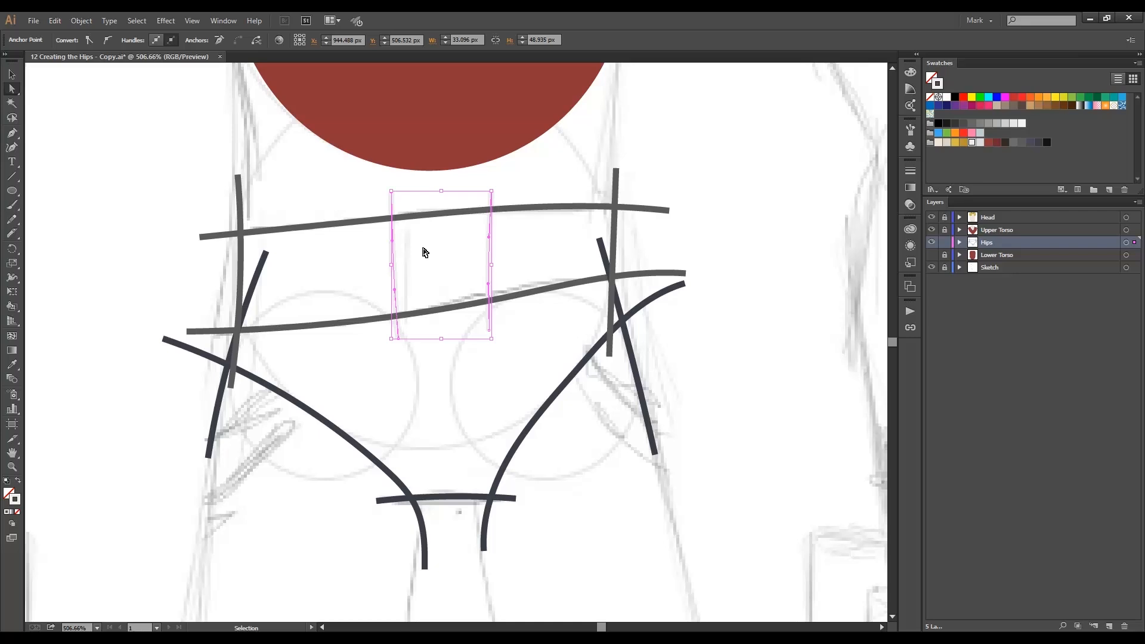
{"action": "left_click", "coordinate": [189, 151]}
{"action": "left_click", "coordinate": [82, 21]}
{"action": "mouse_move", "coordinate": [111, 49]}
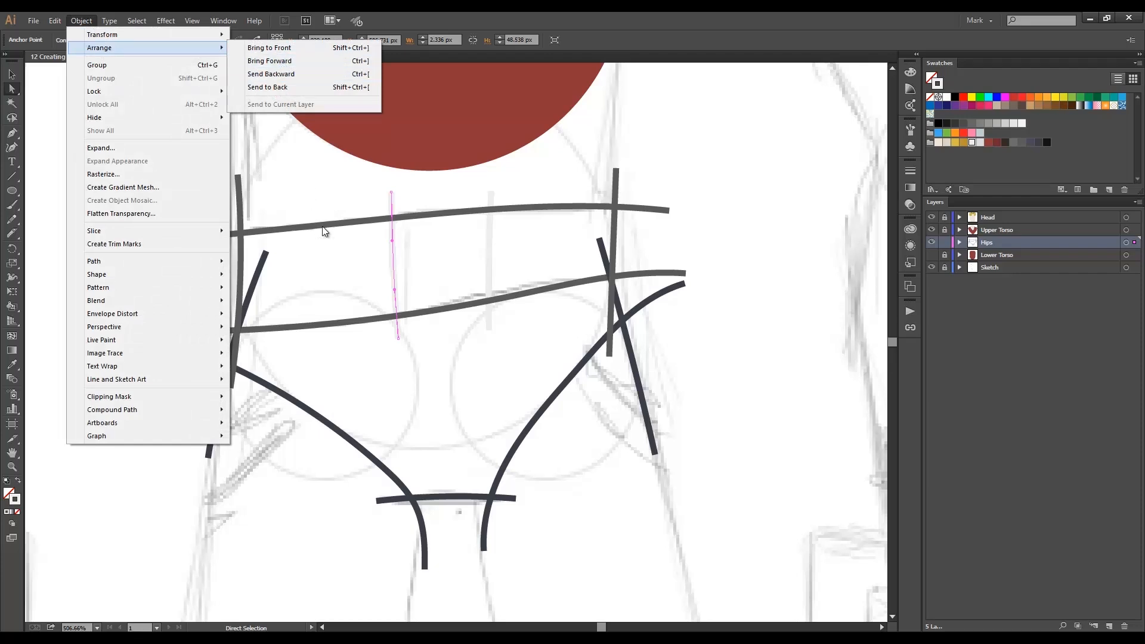
{"action": "left_click", "coordinate": [339, 252]}
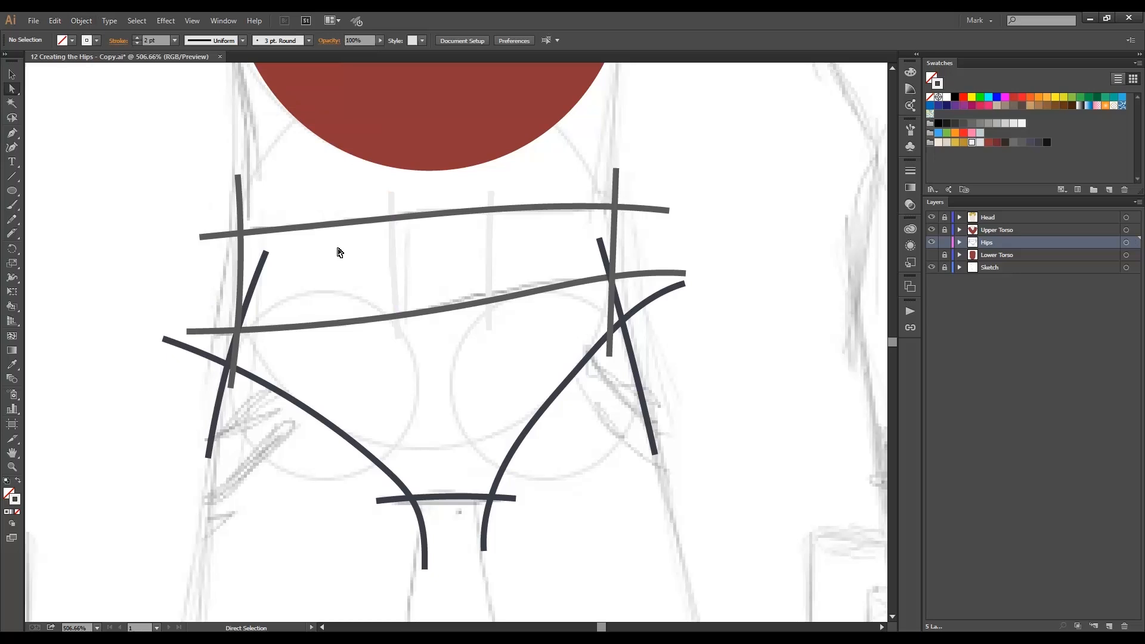
- Apply the width profile tapered at both ends to all hip lines and expand their appearance
{"action": "key", "text": "ctrl+a"}
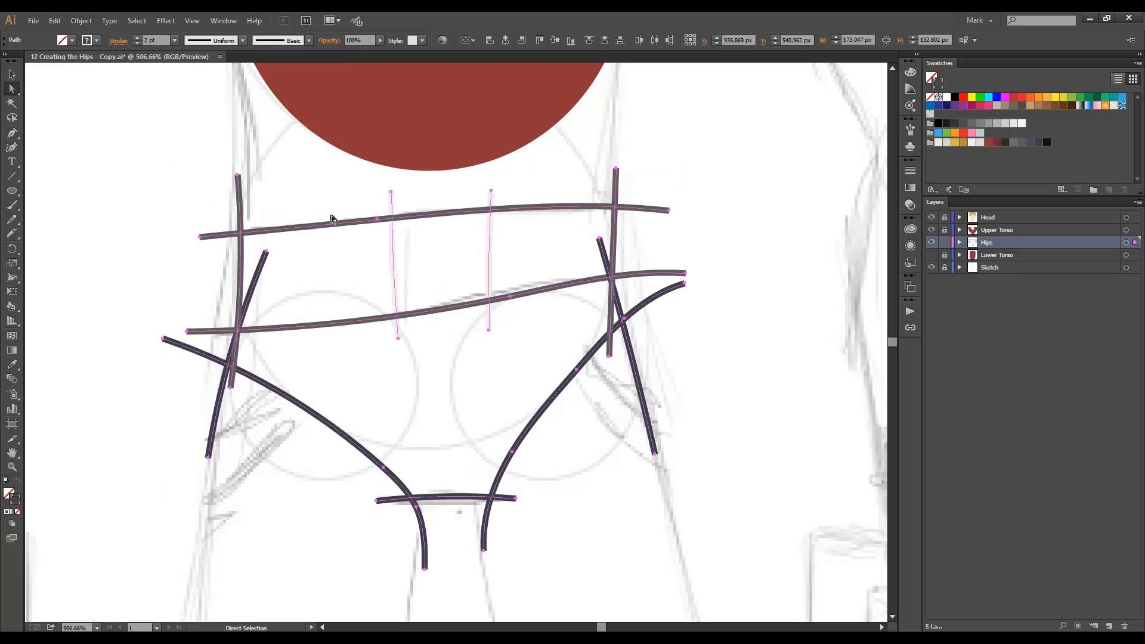
{"action": "left_click", "coordinate": [243, 41]}
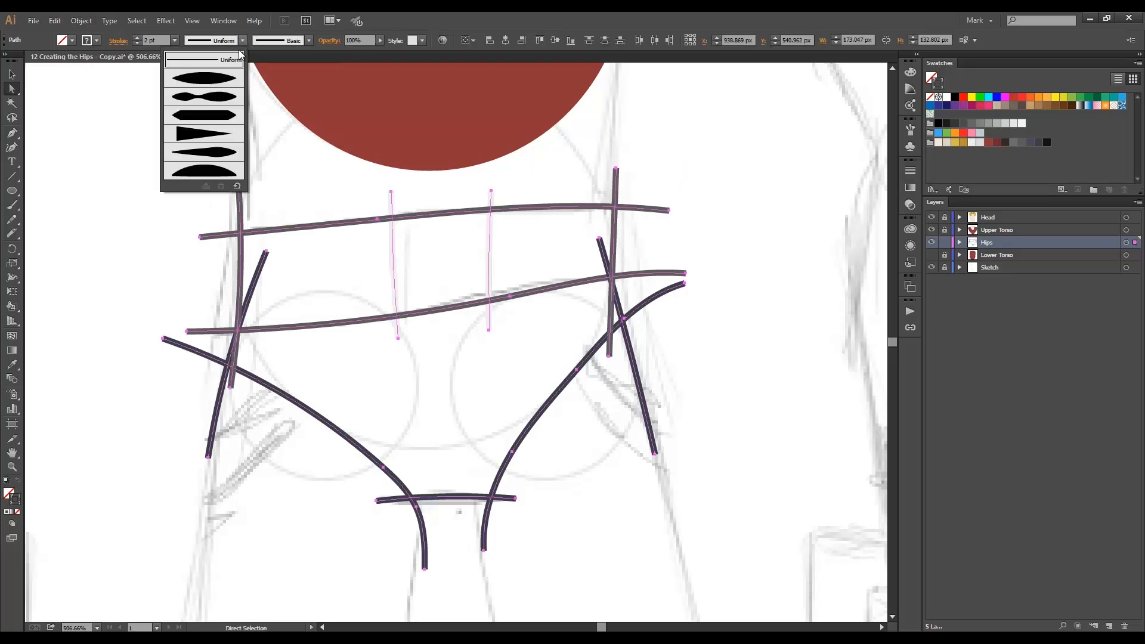
{"action": "left_click", "coordinate": [221, 80]}
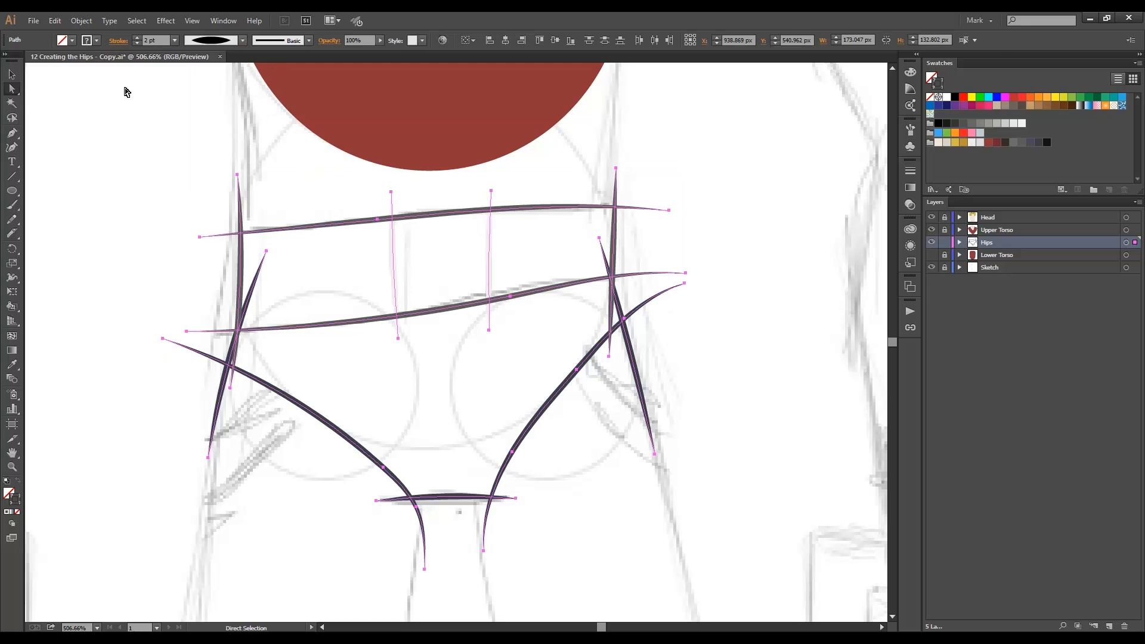
{"action": "left_click", "coordinate": [81, 20]}
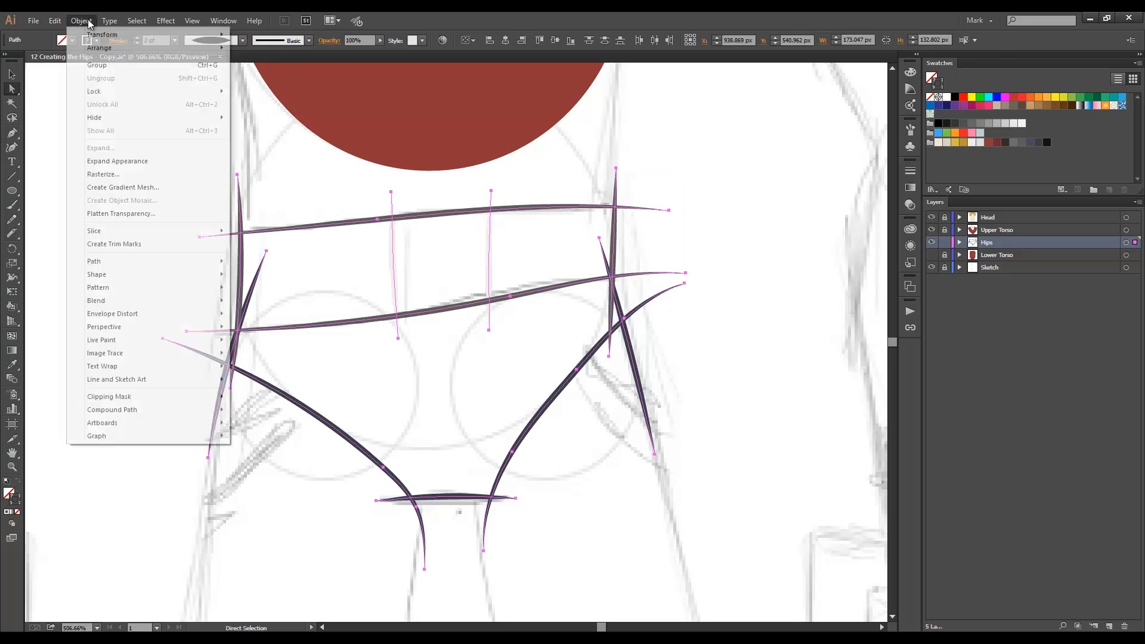
{"action": "left_click", "coordinate": [129, 162]}
- Simplify the expanded hip paths and convert them into an expanded Live Paint group
{"action": "left_click", "coordinate": [81, 20]}
{"action": "mouse_move", "coordinate": [163, 260]}
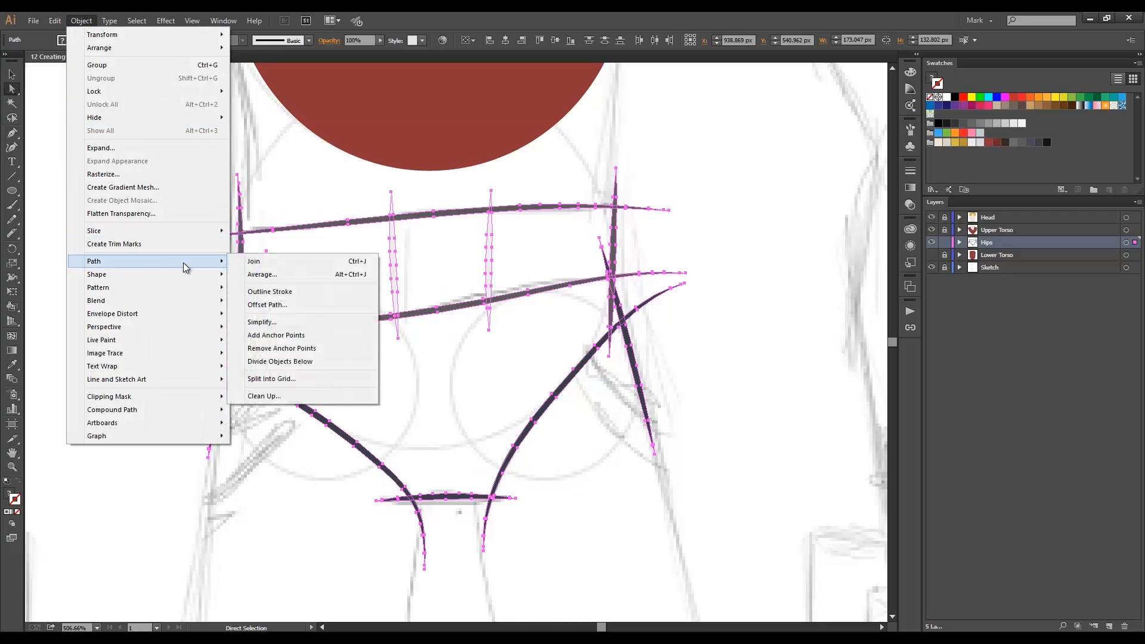
{"action": "left_click", "coordinate": [320, 327]}
{"action": "key", "text": "Return"}
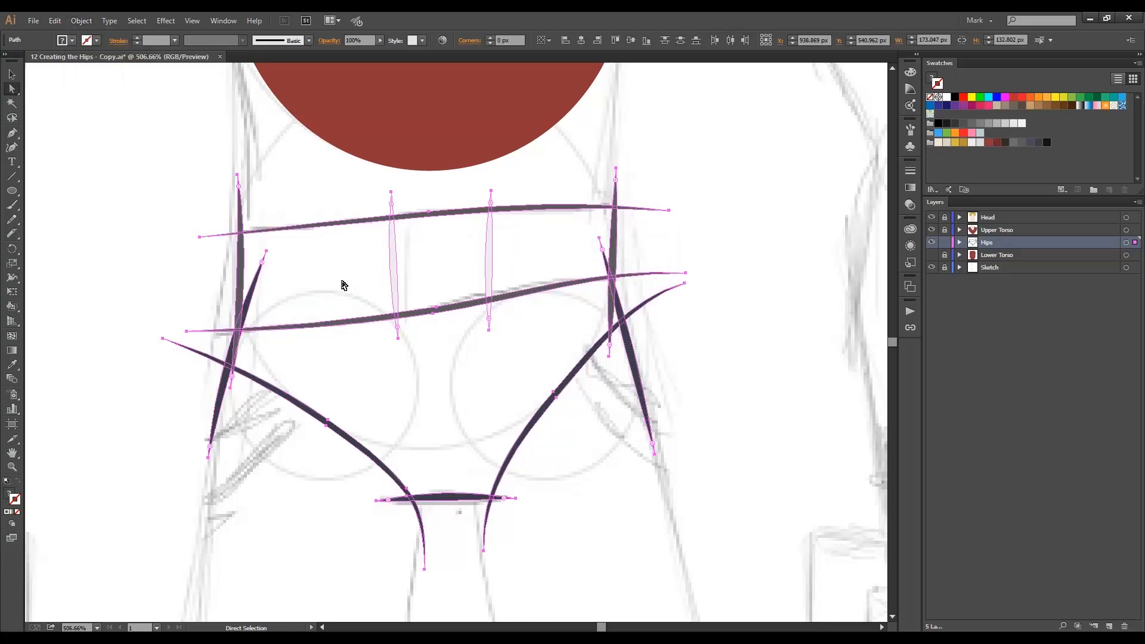
{"action": "key", "text": "ctrl+alt+x"}
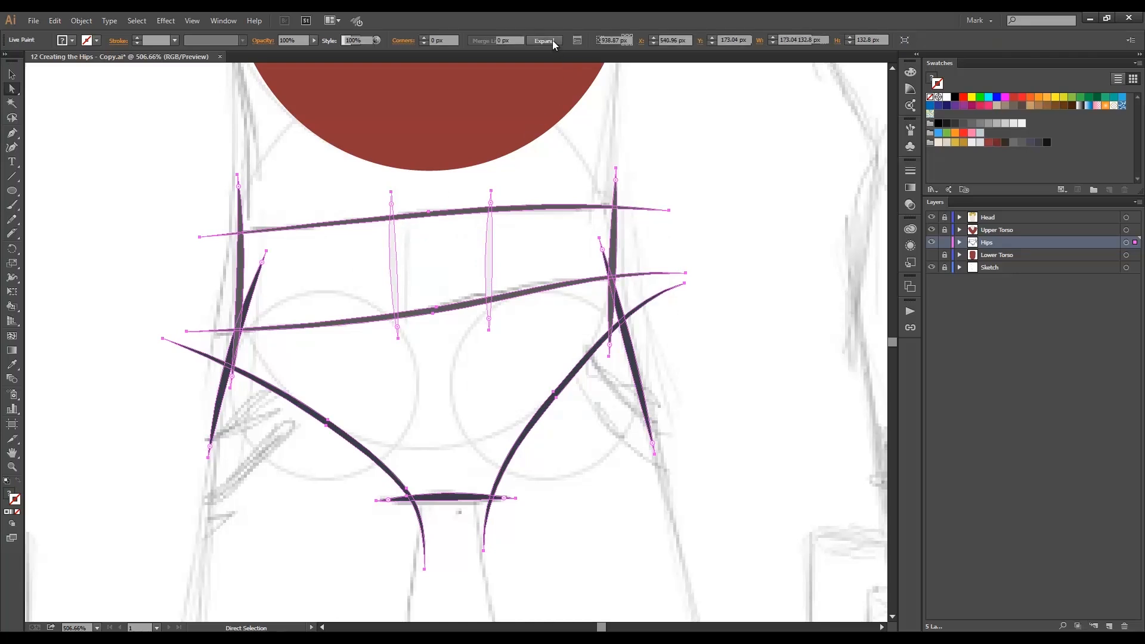
{"action": "left_click", "coordinate": [645, 244]}
- Delete the overshooting line ends above the belt and buckle and along the belt's left side
{"action": "left_click", "coordinate": [639, 208]}
{"action": "key", "text": "Delete"}
{"action": "left_click", "coordinate": [615, 189]}
{"action": "key", "text": "Delete"}
{"action": "left_click", "coordinate": [490, 199]}
{"action": "key", "text": "Delete"}
{"action": "left_click", "coordinate": [391, 203]}
{"action": "key", "text": "Delete"}
{"action": "key", "text": "Delete"}
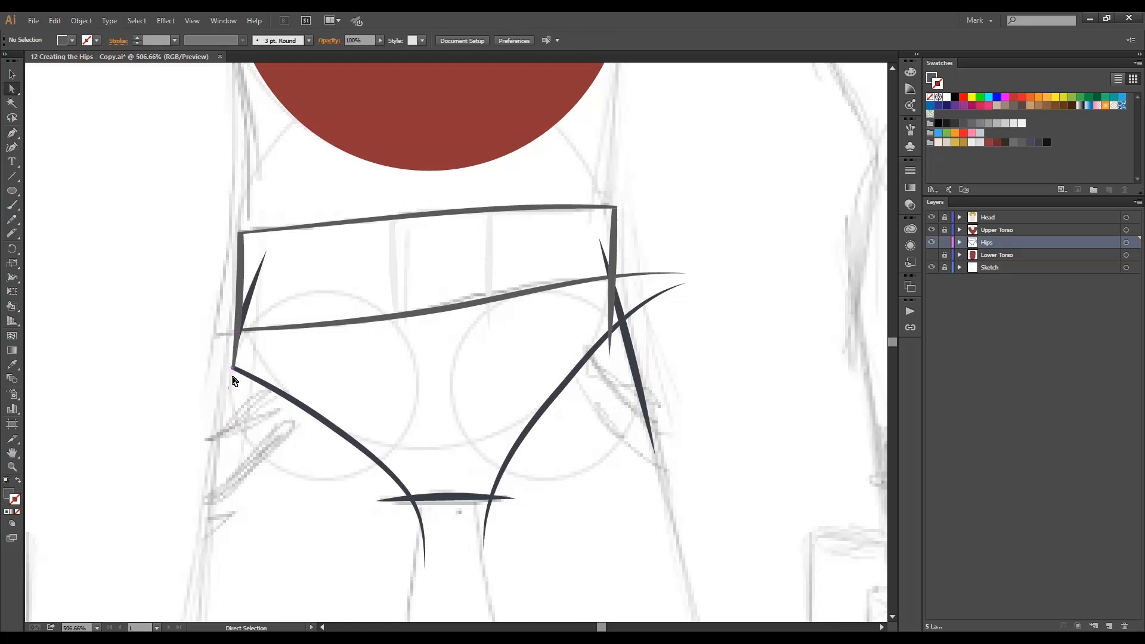
- Delete the overshooting line ends around the right side of the belt and hip
{"action": "left_click", "coordinate": [604, 256]}
{"action": "key", "text": "Delete"}
{"action": "left_click", "coordinate": [639, 275]}
{"action": "key", "text": "Delete"}
{"action": "left_click", "coordinate": [610, 313]}
{"action": "key", "text": "Delete"}
{"action": "left_click", "coordinate": [650, 301]}
{"action": "key", "text": "Delete"}
- Delete the overshooting ends of the crotch line and the leg curves below it
{"action": "left_click", "coordinate": [505, 497]}
{"action": "key", "text": "Delete"}
{"action": "left_click", "coordinate": [485, 525]}
{"action": "key", "text": "Delete"}
{"action": "left_click", "coordinate": [422, 527]}
{"action": "key", "text": "Delete"}
{"action": "left_click", "coordinate": [391, 499]}
{"action": "key", "text": "Delete"}
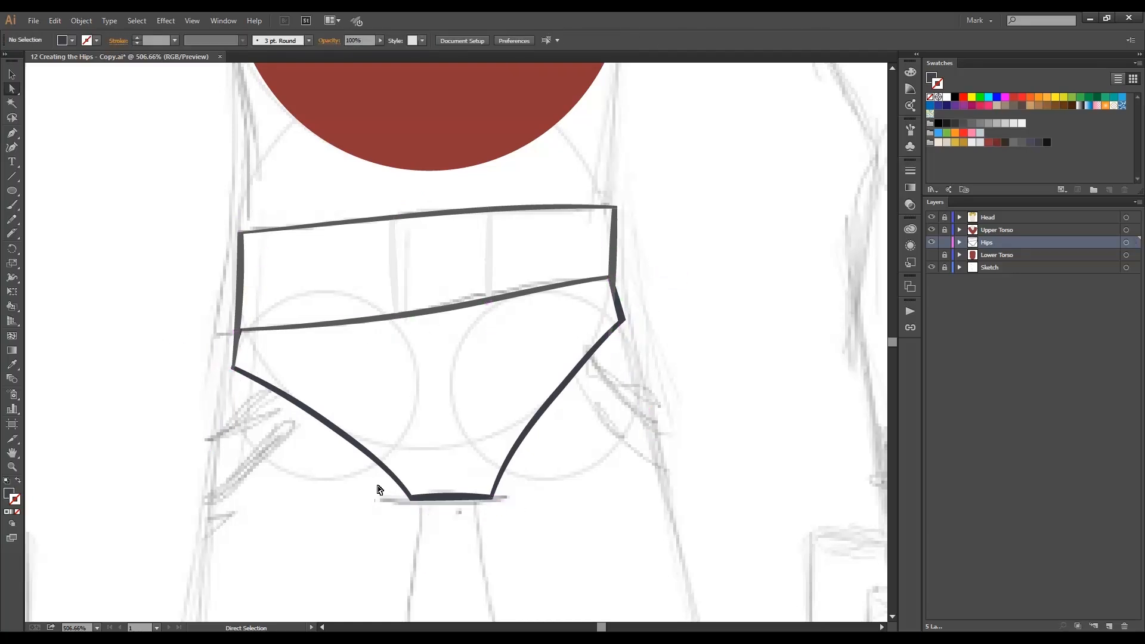
- Delete the stray sliver at the left hip corner where the side meets the leg curve
{"action": "left_click_drag", "start_coordinate": [210, 324], "coordinate": [268, 385]}
{"action": "left_click", "coordinate": [384, 474]}
{"action": "key", "text": "Delete"}
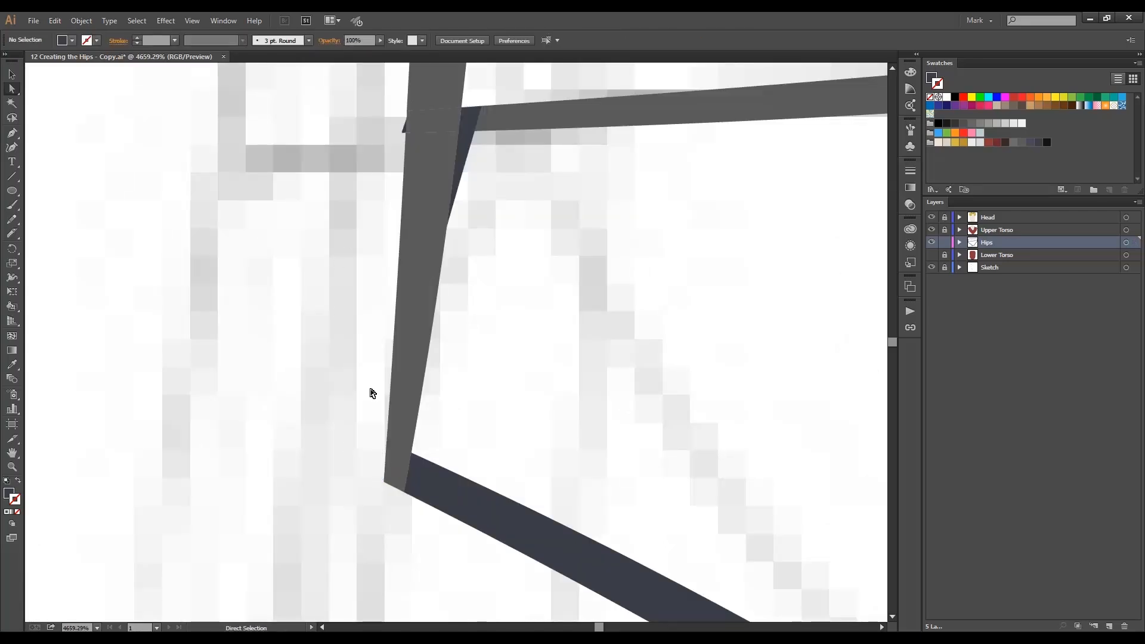
- Recolor the left hip outline pieces below the belt with the dark navy swatch
{"action": "left_click", "coordinate": [481, 122]}
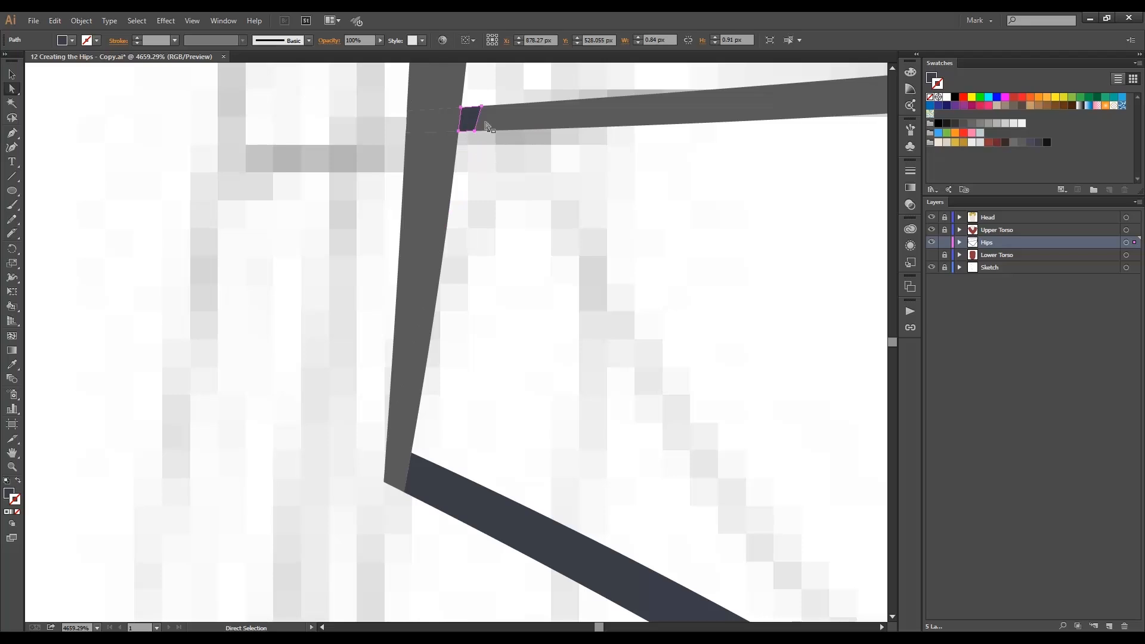
{"action": "left_click", "coordinate": [1038, 142]}
{"action": "key", "text": "ctrl+z"}
{"action": "left_click", "coordinate": [439, 207]}
{"action": "left_click", "coordinate": [1038, 142]}
{"action": "left_click", "coordinate": [424, 361]}
{"action": "left_click", "coordinate": [1038, 142]}
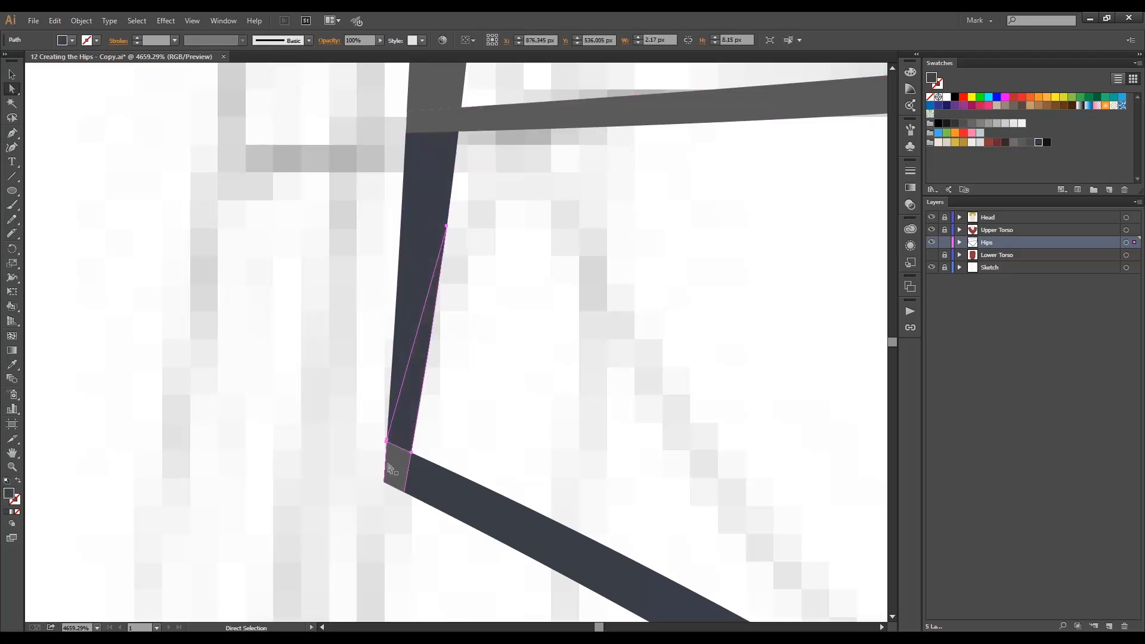
{"action": "left_click", "coordinate": [387, 461]}
{"action": "left_click", "coordinate": [1037, 142]}
{"action": "left_click", "coordinate": [573, 323]}
- Recolor the right hip outline pieces below the belt dark navy, and the small dark piece at the belt's lower corner grey
{"action": "left_click", "coordinate": [744, 357], "text": "ctrl+alt"}
{"action": "left_click_drag", "start_coordinate": [744, 373], "coordinate": [603, 442]}
{"action": "left_click_drag", "start_coordinate": [805, 215], "coordinate": [664, 434]}
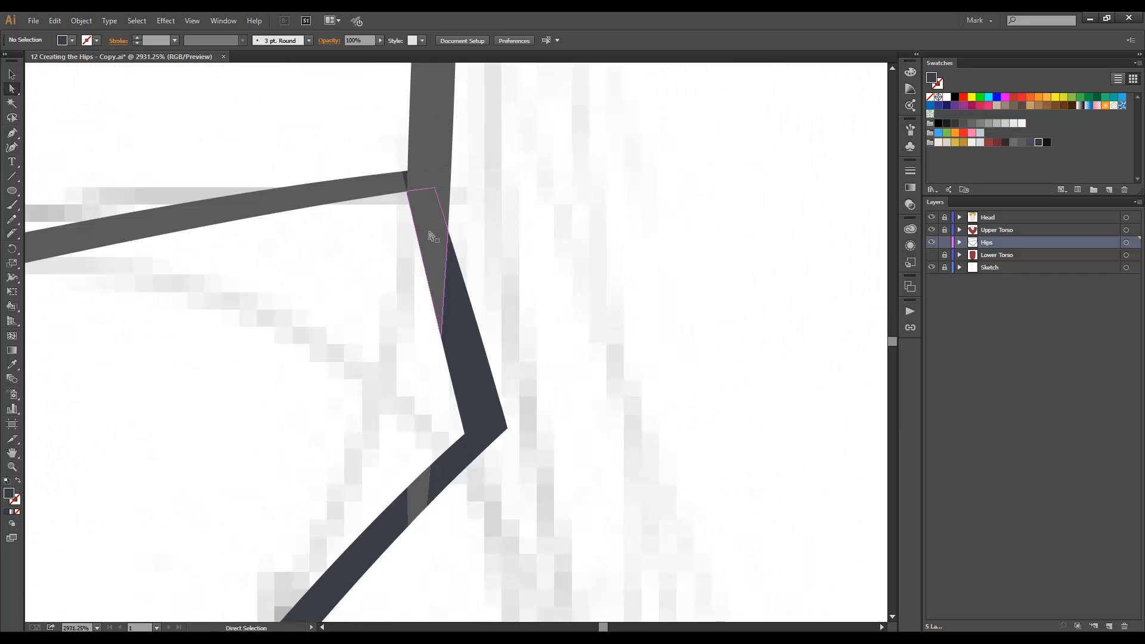
{"action": "left_click", "coordinate": [418, 496]}
{"action": "left_click", "coordinate": [431, 221], "text": "shift"}
{"action": "left_click", "coordinate": [1037, 142]}
{"action": "left_click", "coordinate": [510, 231]}
{"action": "left_click", "coordinate": [406, 179]}
{"action": "left_click", "coordinate": [1021, 141]}
{"action": "left_click", "coordinate": [288, 299]}
{"action": "left_click", "coordinate": [289, 299], "text": "ctrl+alt"}
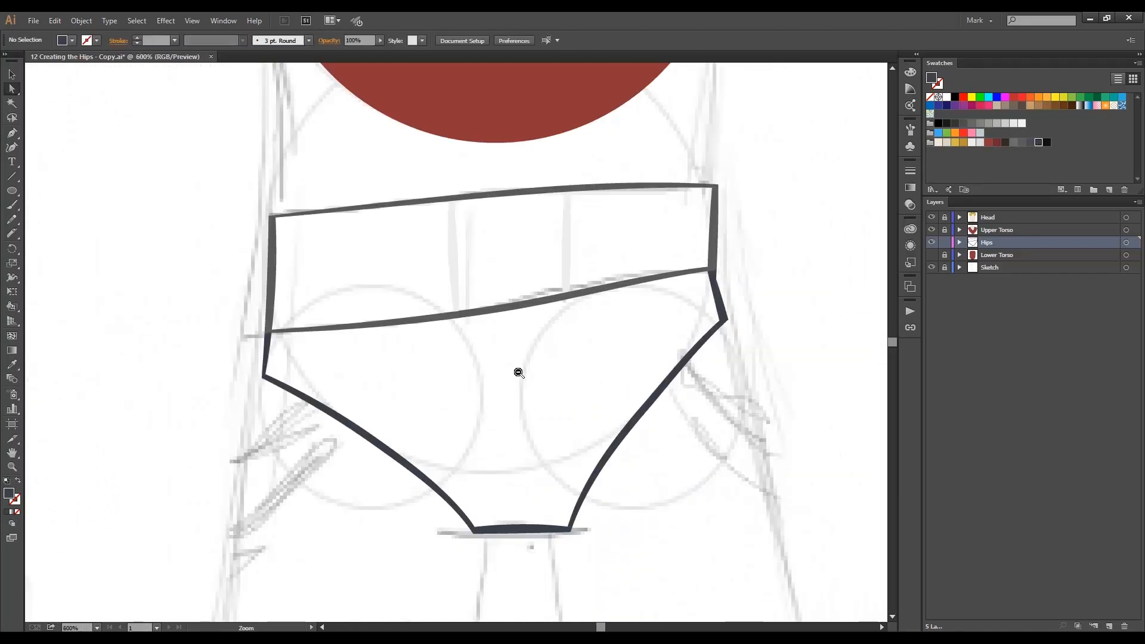
- Turn the whole hips outline into a Live Paint group and fill the area below the belt with slate blue
{"action": "key", "text": "ctrl+a"}
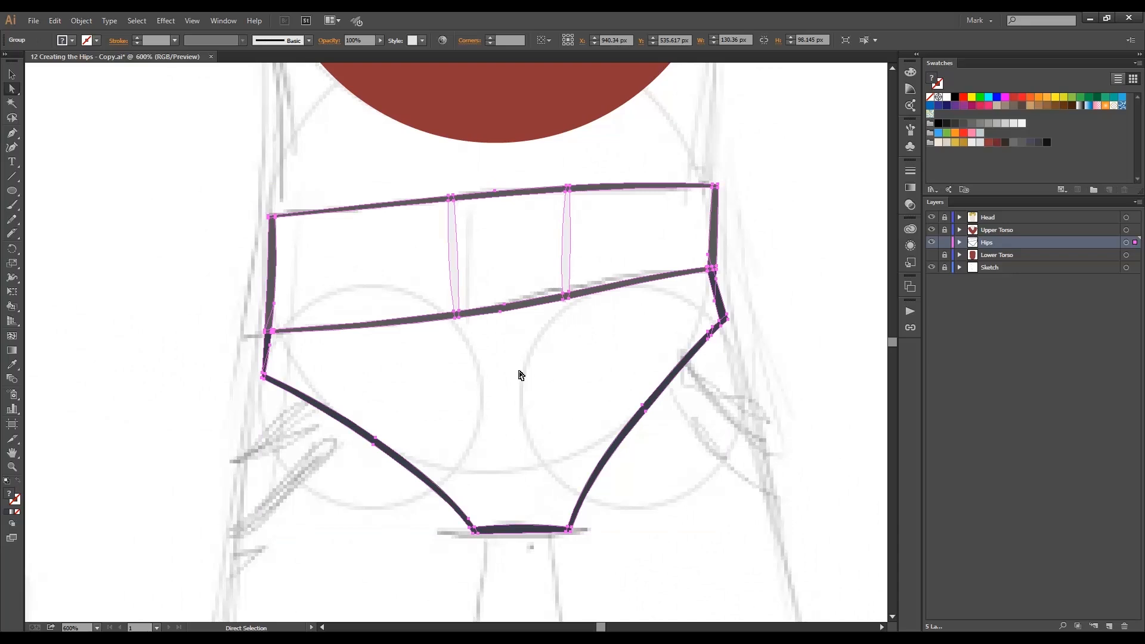
{"action": "key", "text": "v"}
{"action": "key", "text": "k"}
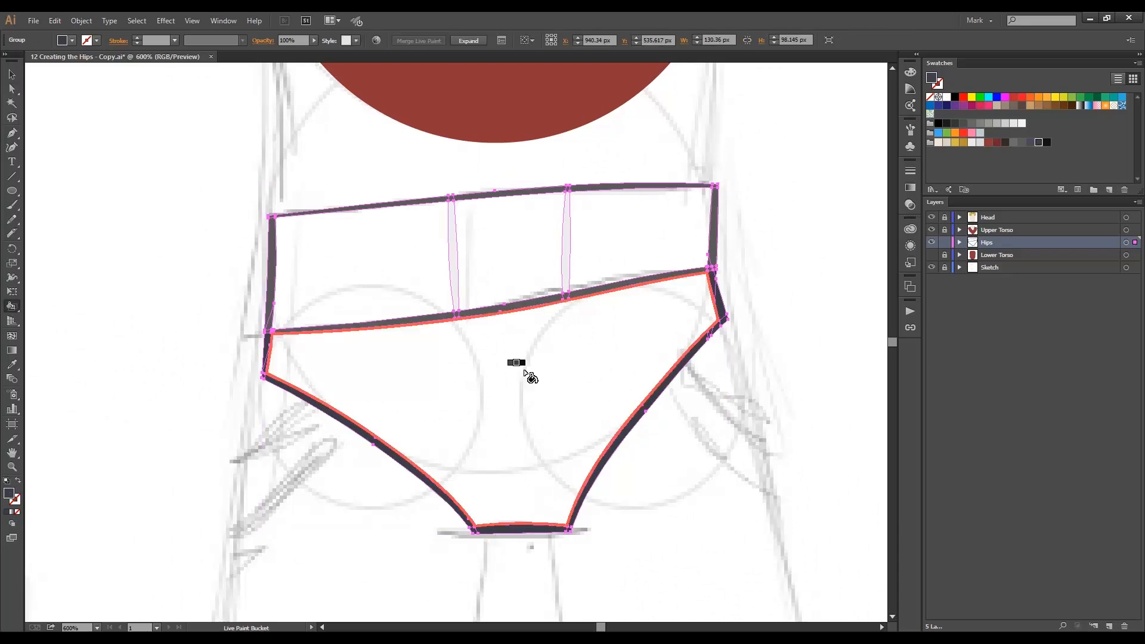
{"action": "key", "text": "Left"}
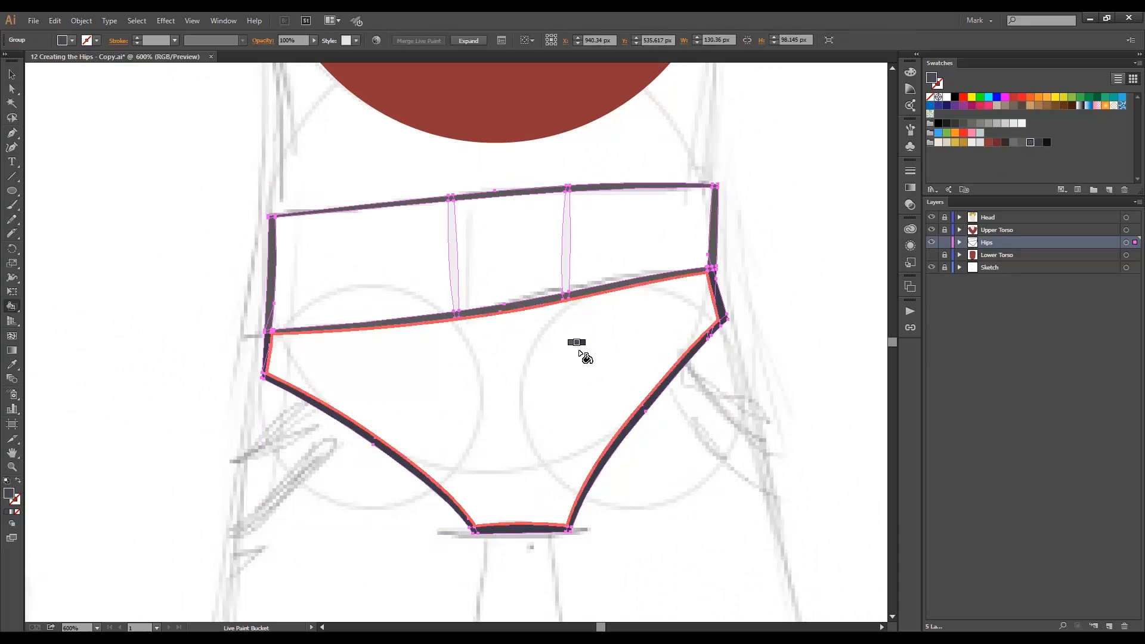
{"action": "left_click", "coordinate": [582, 353]}
- Fill the belt areas on both sides of the buckle with grey and the buckle with light grey using Live Paint
{"action": "key", "text": "a"}
{"action": "left_click", "coordinate": [754, 271], "text": "ctrl"}
{"action": "left_click", "coordinate": [1013, 142]}
{"action": "left_click", "coordinate": [641, 238]}
{"action": "left_click", "coordinate": [401, 267]}
{"action": "left_click", "coordinate": [971, 142]}
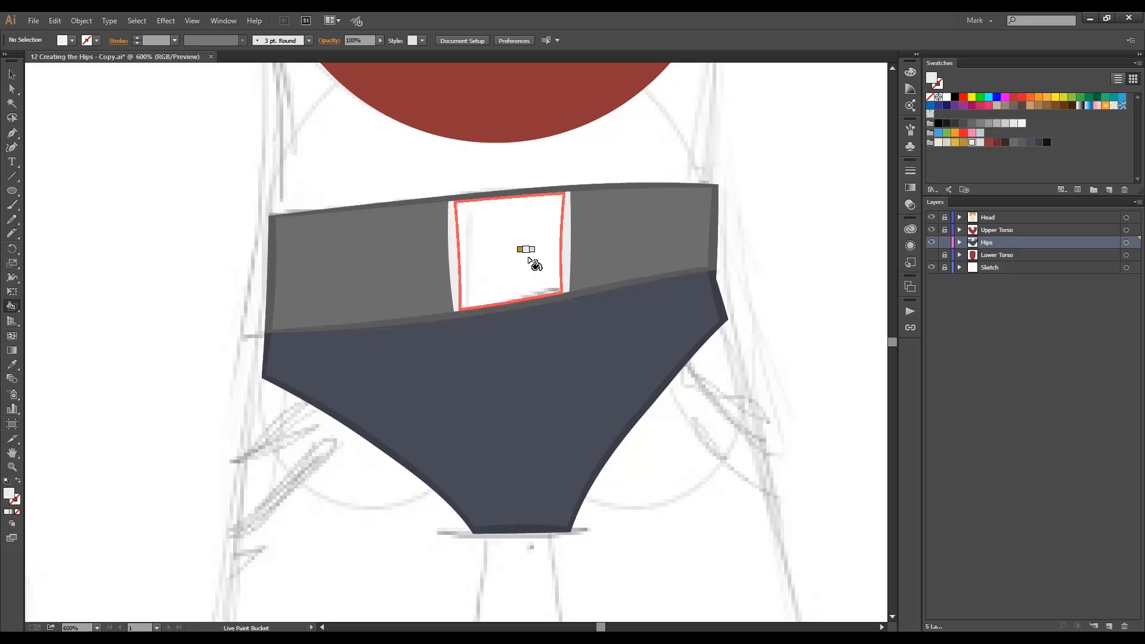
{"action": "left_click", "coordinate": [532, 264]}
- Expand the hips Live Paint group into regular paths
{"action": "key", "text": "a"}
{"action": "key", "text": "ctrl+a"}
{"action": "key", "text": "v"}
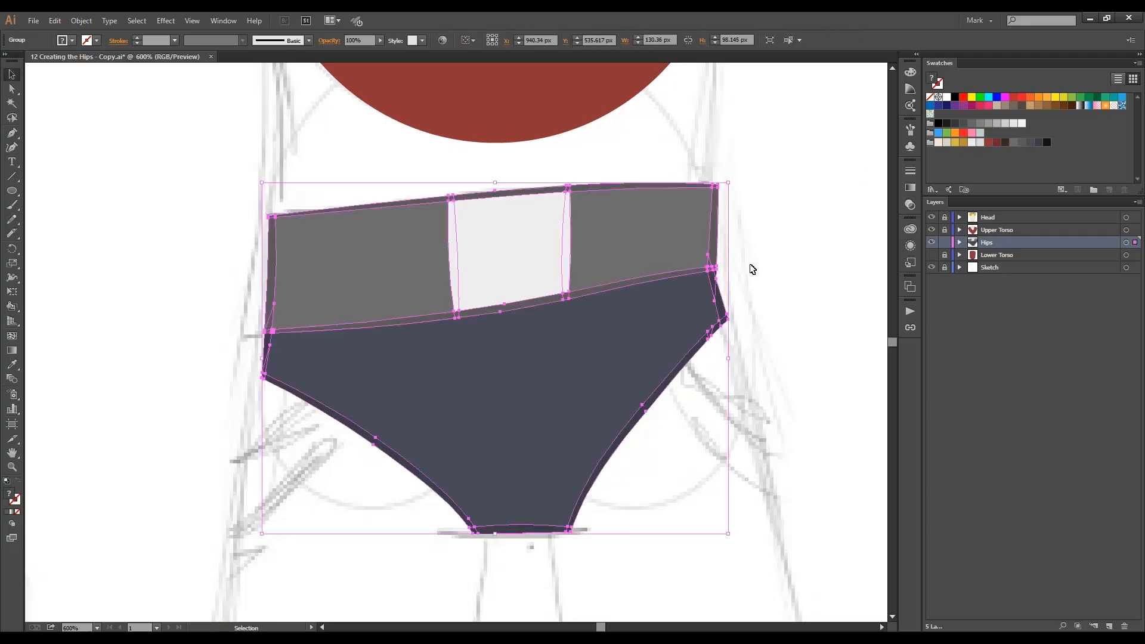
{"action": "left_click", "coordinate": [731, 272]}
{"action": "left_click", "coordinate": [690, 277]}
{"action": "left_click", "coordinate": [752, 271]}
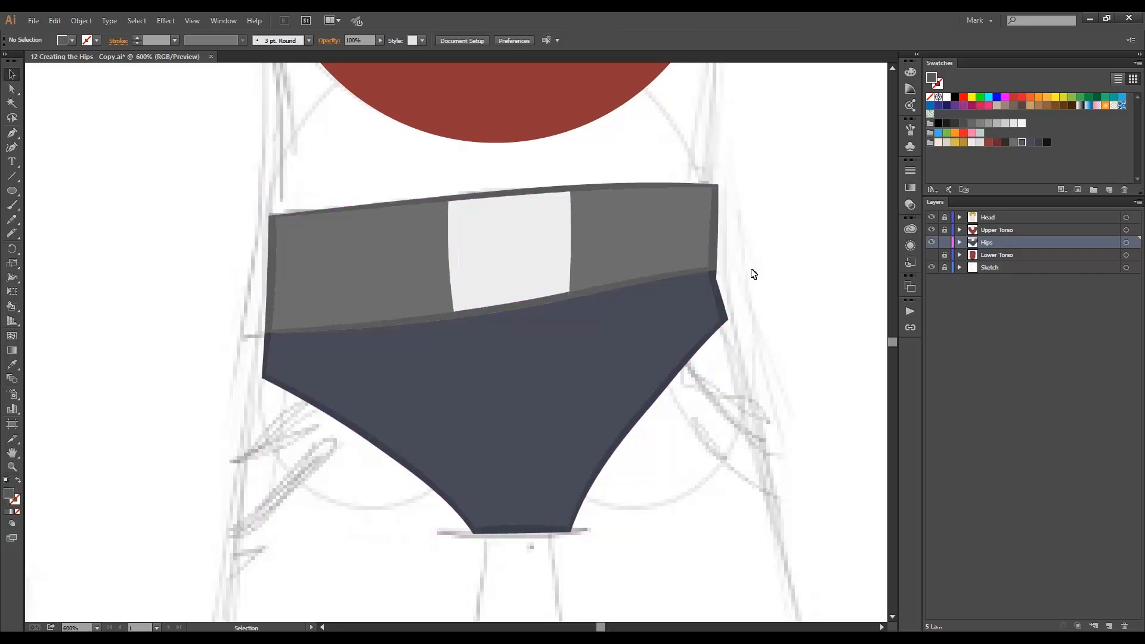
{"action": "left_click", "coordinate": [688, 277]}
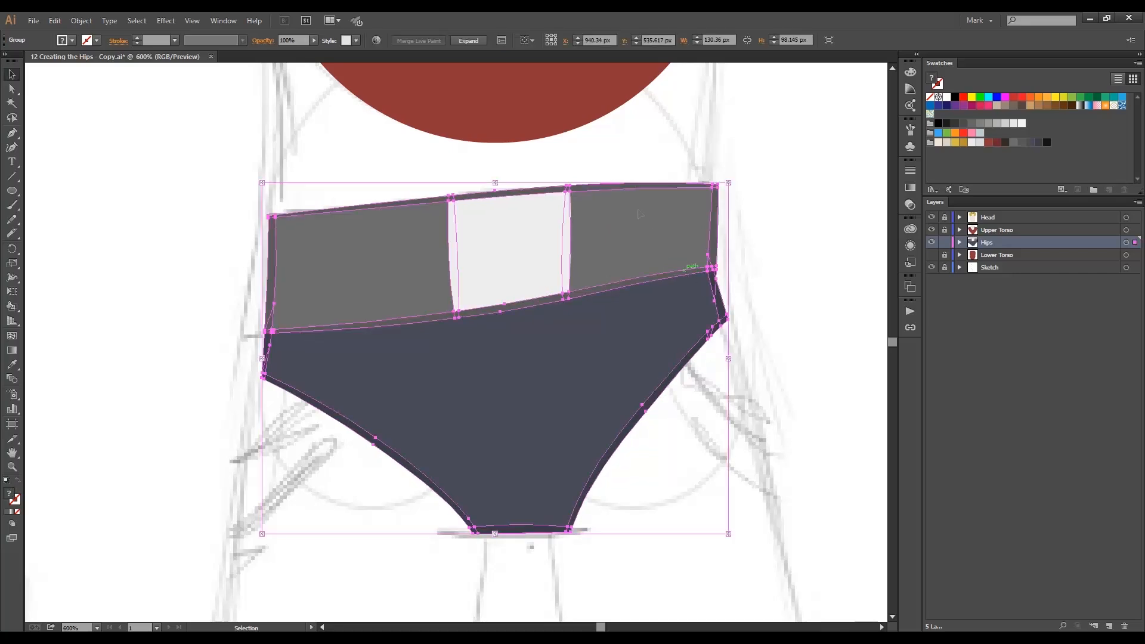
{"action": "left_click", "coordinate": [477, 38]}
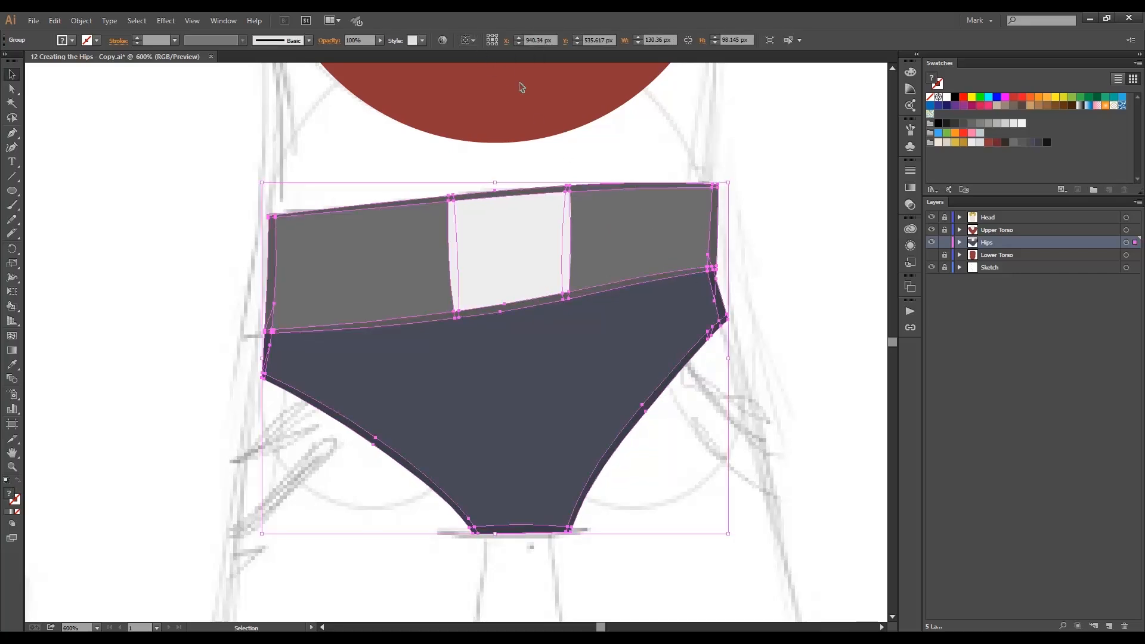
{"action": "left_click", "coordinate": [760, 240]}
- Select all line pieces along the belt's lower edge and recolor them dark navy
{"action": "key", "text": "ctrl+space"}
{"action": "left_click_drag", "start_coordinate": [741, 247], "coordinate": [245, 389]}
{"action": "key", "text": "a"}
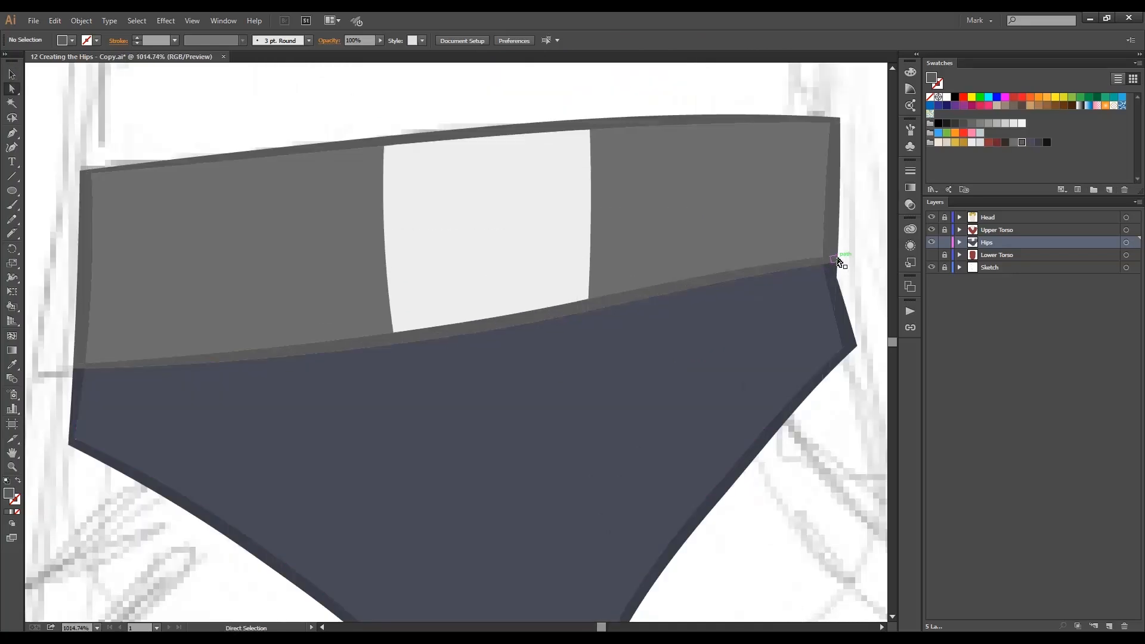
{"action": "left_click", "coordinate": [837, 259]}
{"action": "left_click", "coordinate": [769, 273], "text": "shift"}
{"action": "left_click", "coordinate": [582, 306], "text": "shift"}
{"action": "left_click", "coordinate": [489, 324], "text": "shift"}
{"action": "left_click", "coordinate": [398, 337], "text": "shift"}
{"action": "left_click", "coordinate": [160, 361], "text": "shift"}
{"action": "left_click", "coordinate": [87, 365], "text": "shift"}
{"action": "left_click", "coordinate": [80, 366], "text": "shift"}
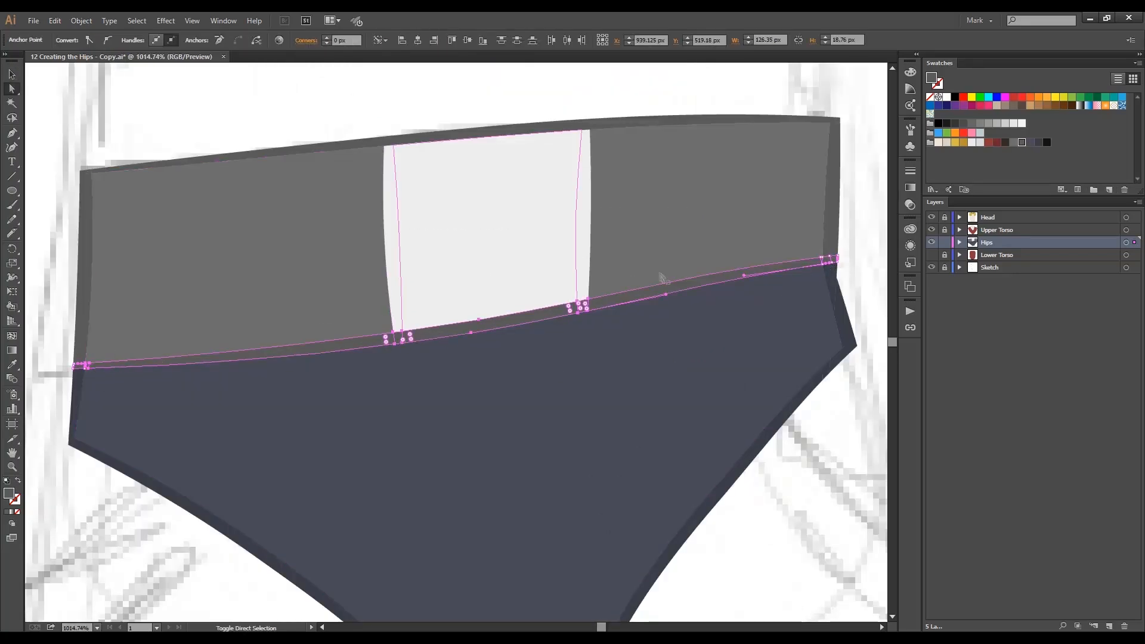
{"action": "left_click", "coordinate": [1038, 143]}
- Recolor the remaining line pieces at the left end of the belt's lower edge dark navy
{"action": "left_click_drag", "start_coordinate": [107, 354], "coordinate": [72, 378]}
{"action": "left_click", "coordinate": [124, 273]}
{"action": "left_click", "coordinate": [432, 302], "text": "shift"}
{"action": "left_click", "coordinate": [1038, 142]}
{"action": "left_click", "coordinate": [650, 319], "text": "ctrl"}
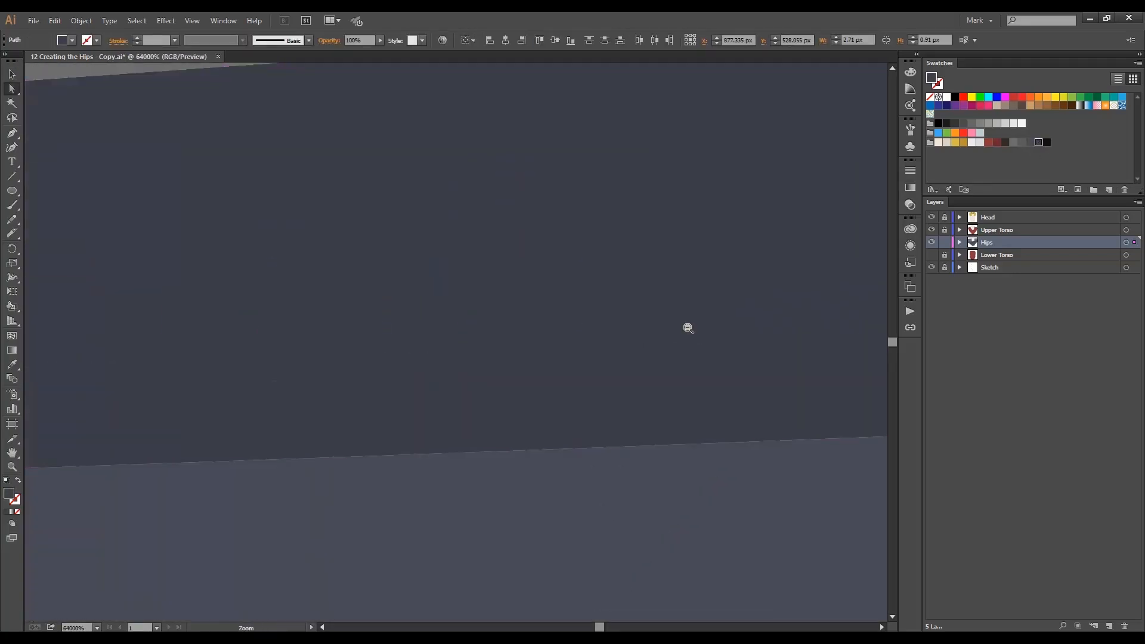
{"action": "left_click", "coordinate": [676, 357], "text": "ctrl+alt"}
{"action": "left_click", "coordinate": [675, 358], "text": "ctrl+alt"}
{"action": "left_click", "coordinate": [675, 358], "text": "ctrl+alt"}
{"action": "left_click", "coordinate": [675, 357], "text": "ctrl+alt"}
{"action": "left_click", "coordinate": [676, 358], "text": "ctrl+alt"}
{"action": "left_click", "coordinate": [749, 329]}
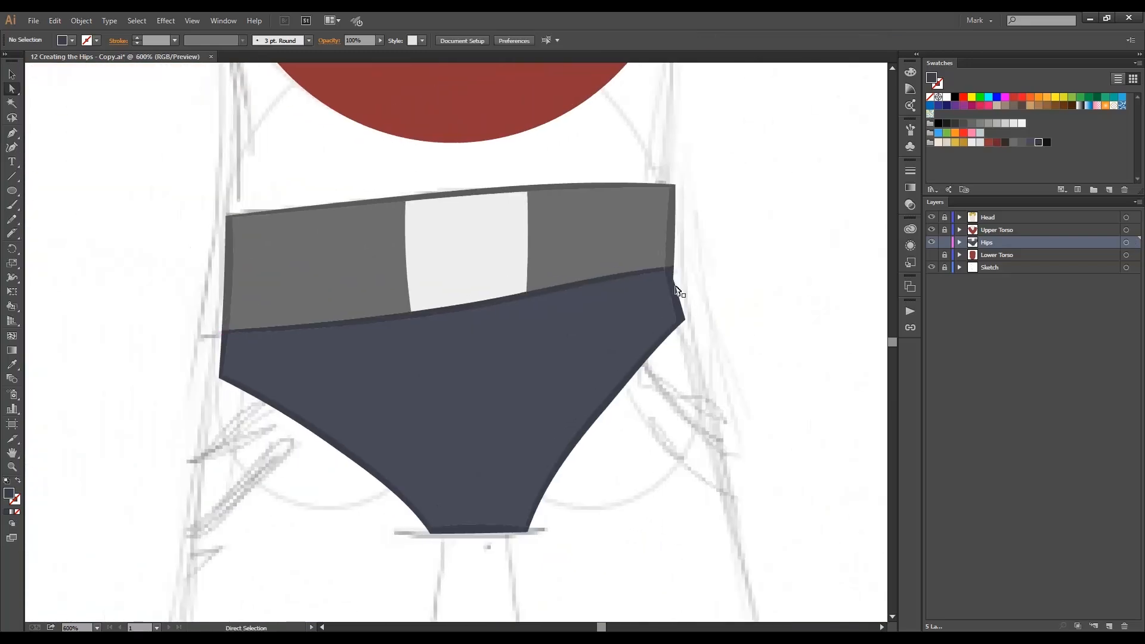
- Show the Lower Torso layer and examine how the hips and belt fit against the torso
{"action": "key", "text": "ctrl+="}
{"action": "left_click_drag", "start_coordinate": [770, 380], "coordinate": [758, 399]}
{"action": "key", "text": "ctrl+-"}
{"action": "left_click", "coordinate": [931, 255]}
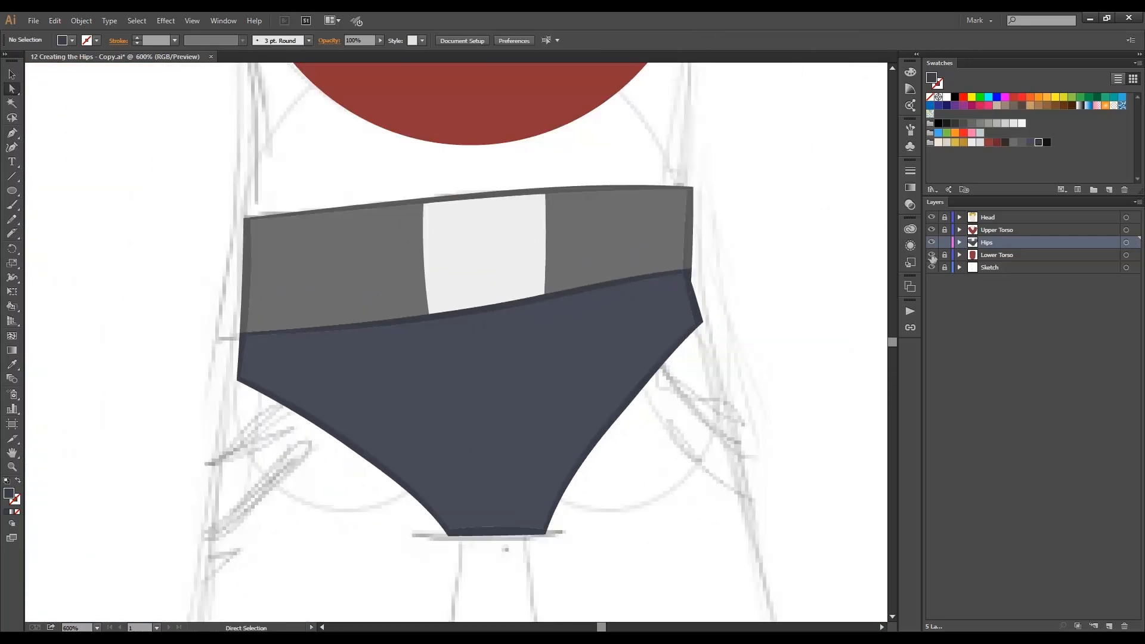
{"action": "left_click", "coordinate": [455, 280], "text": "ctrl+alt"}
{"action": "left_click", "coordinate": [457, 278], "text": "ctrl+alt"}
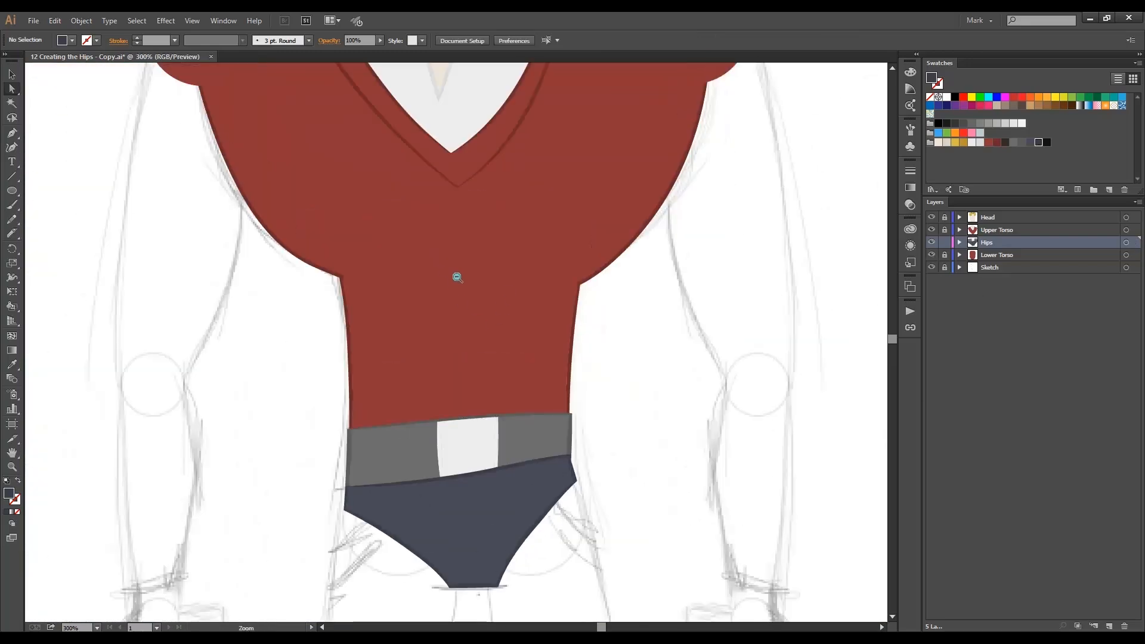
{"action": "left_click", "coordinate": [458, 277], "text": "ctrl+alt"}
{"action": "left_click_drag", "start_coordinate": [467, 304], "coordinate": [473, 320]}
{"action": "left_click_drag", "start_coordinate": [565, 426], "coordinate": [520, 472]}
{"action": "left_click", "coordinate": [514, 469], "text": "ctrl+alt"}
{"action": "left_click", "coordinate": [446, 424], "text": "ctrl+alt"}
{"action": "left_click", "coordinate": [451, 420], "text": "ctrl+alt"}
{"action": "left_click", "coordinate": [496, 358], "text": "ctrl+alt"}
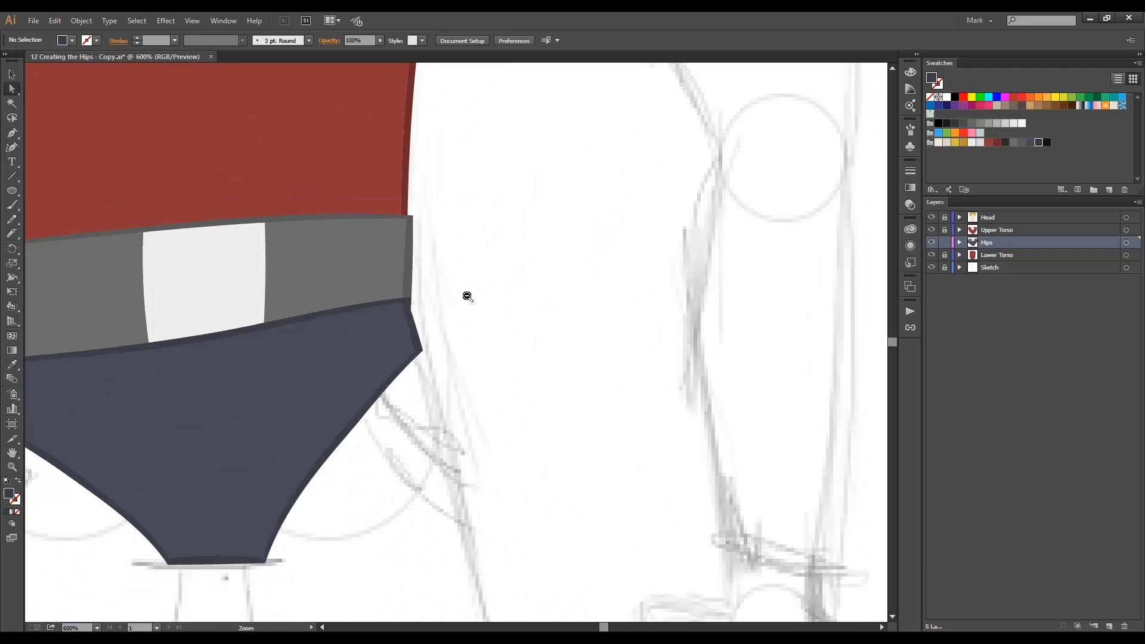
- Narrow the hips group slightly from both sides to match the lower torso's width
{"action": "left_click", "coordinate": [475, 303], "text": "ctrl+alt"}
{"action": "key", "text": "v"}
{"action": "left_click", "coordinate": [421, 311]}
{"action": "left_click_drag", "start_coordinate": [428, 405], "coordinate": [427, 405]}
{"action": "left_click", "coordinate": [440, 406]}
{"action": "left_click", "coordinate": [122, 387]}
{"action": "left_click_drag", "start_coordinate": [117, 405], "coordinate": [118, 405]}
{"action": "left_click", "coordinate": [453, 350]}
{"action": "left_click", "coordinate": [420, 365]}
{"action": "left_click_drag", "start_coordinate": [428, 404], "coordinate": [426, 404]}
{"action": "left_click", "coordinate": [444, 396]}
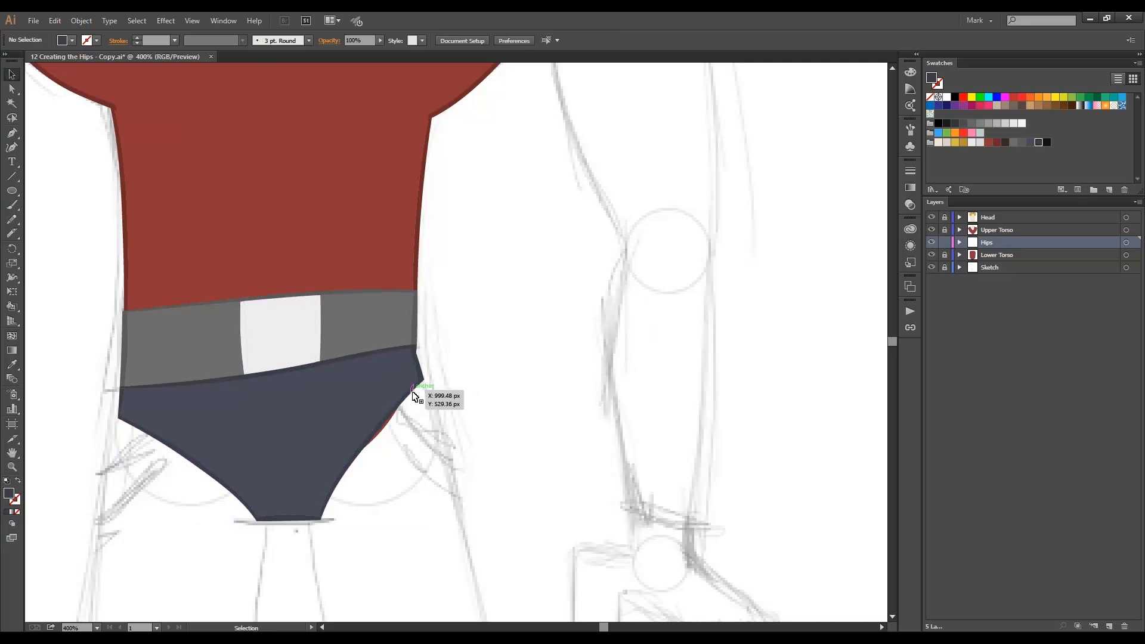
- Stretch the hips group slightly downward at the crotch edge
{"action": "left_click", "coordinate": [390, 401]}
{"action": "left_click_drag", "start_coordinate": [272, 523], "coordinate": [272, 529]}
{"action": "left_click", "coordinate": [429, 422]}
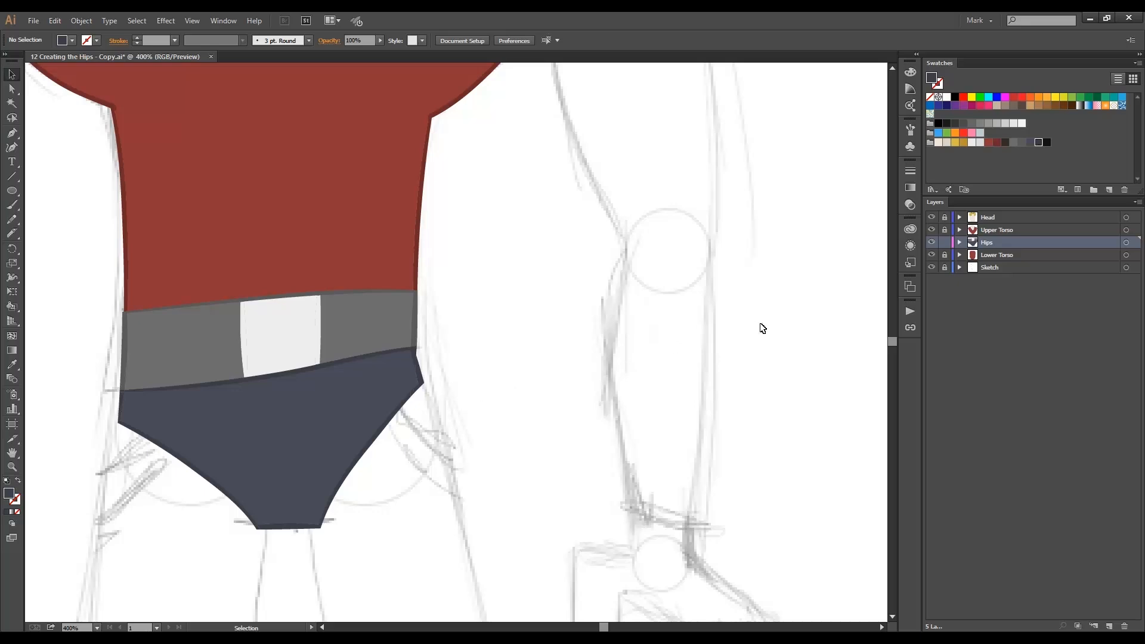
- Expand the Lower Torso layer's contents, and make the layer visible and unlocked
{"action": "left_click", "coordinate": [931, 255]}
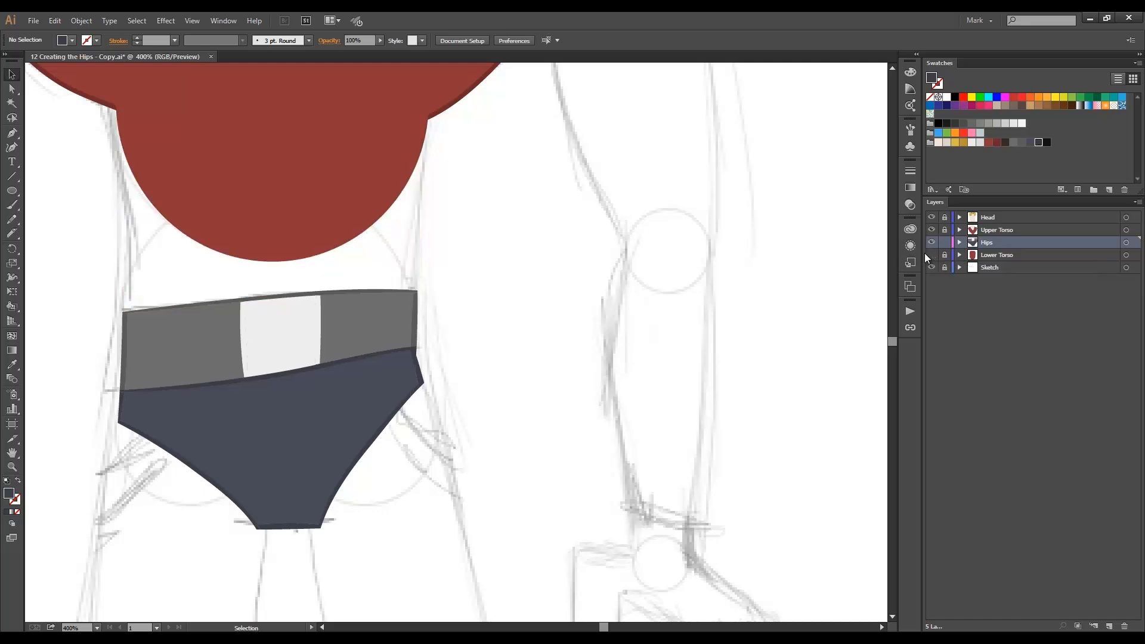
{"action": "key", "text": "space"}
{"action": "left_click_drag", "start_coordinate": [529, 332], "coordinate": [609, 261]}
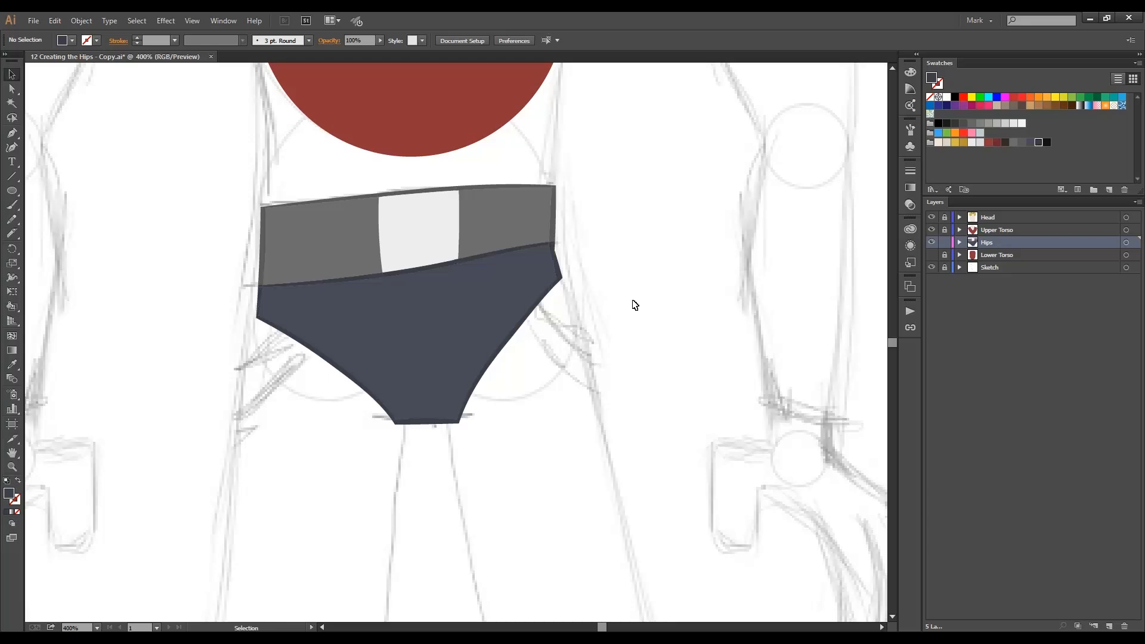
{"action": "left_click", "coordinate": [959, 255]}
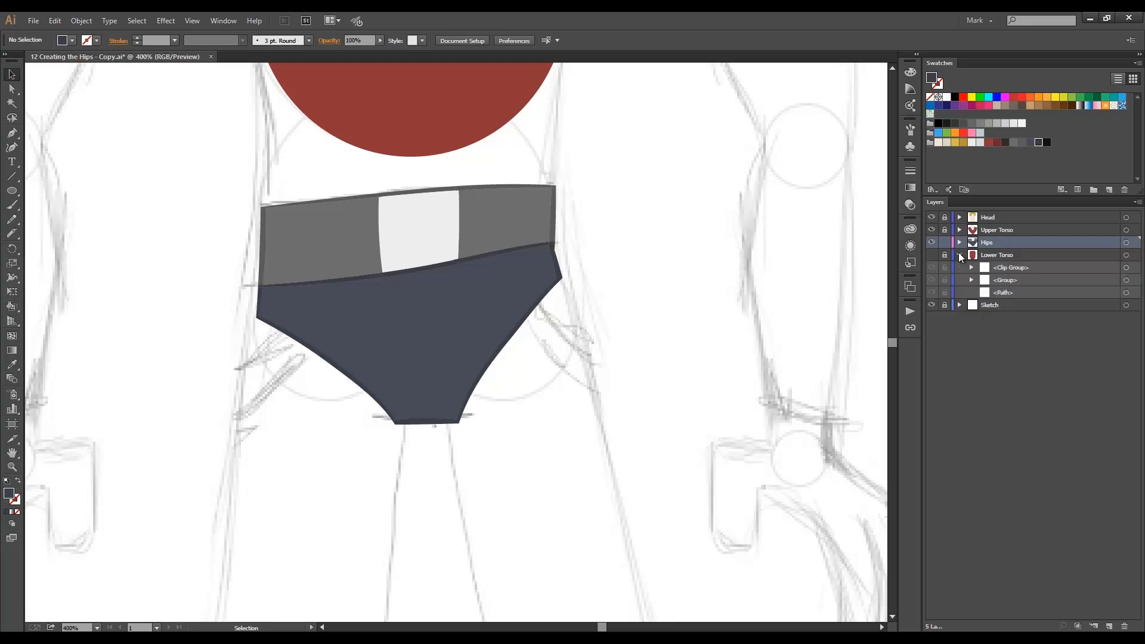
{"action": "left_click", "coordinate": [930, 255]}
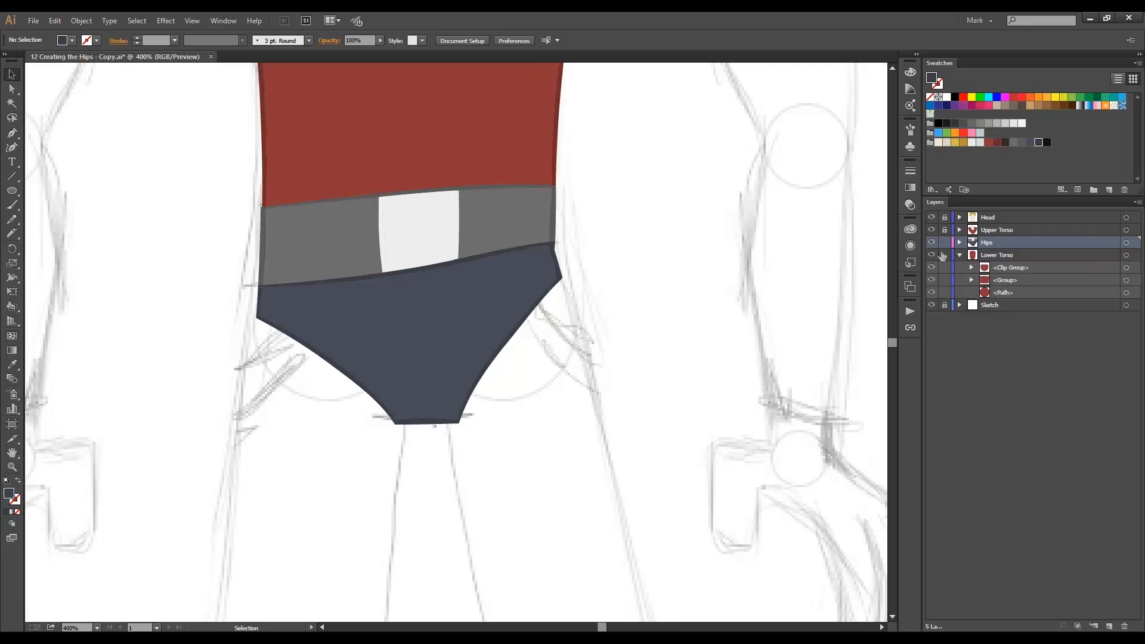
- Duplicate the circle path at the base of the Lower Torso layer
{"action": "left_click", "coordinate": [998, 291]}
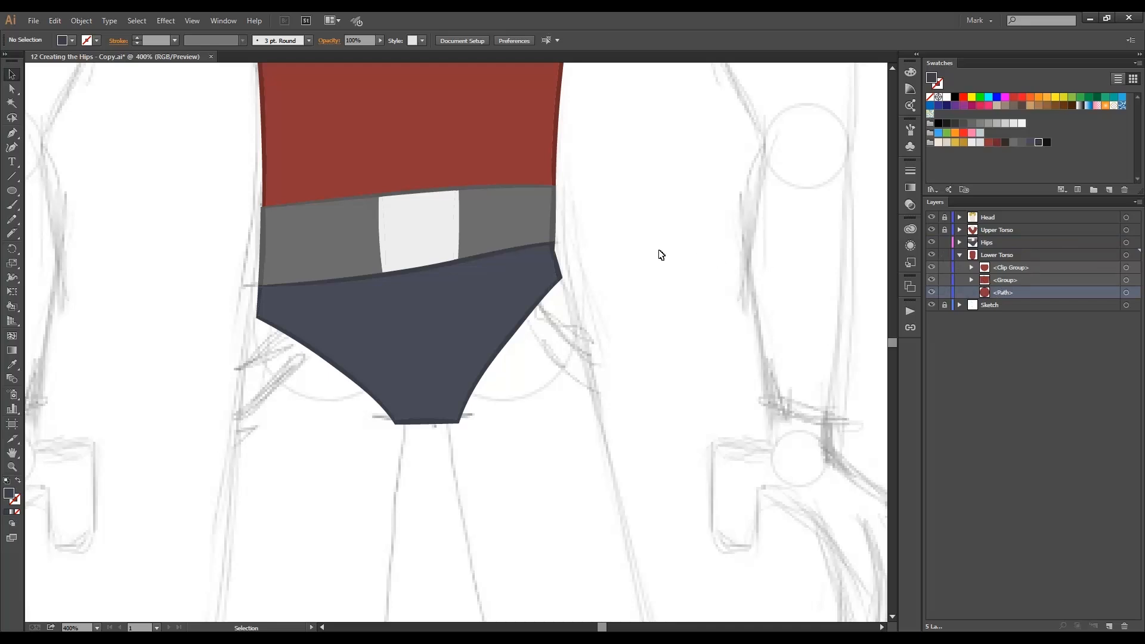
{"action": "left_click_drag", "start_coordinate": [610, 237], "coordinate": [670, 350]}
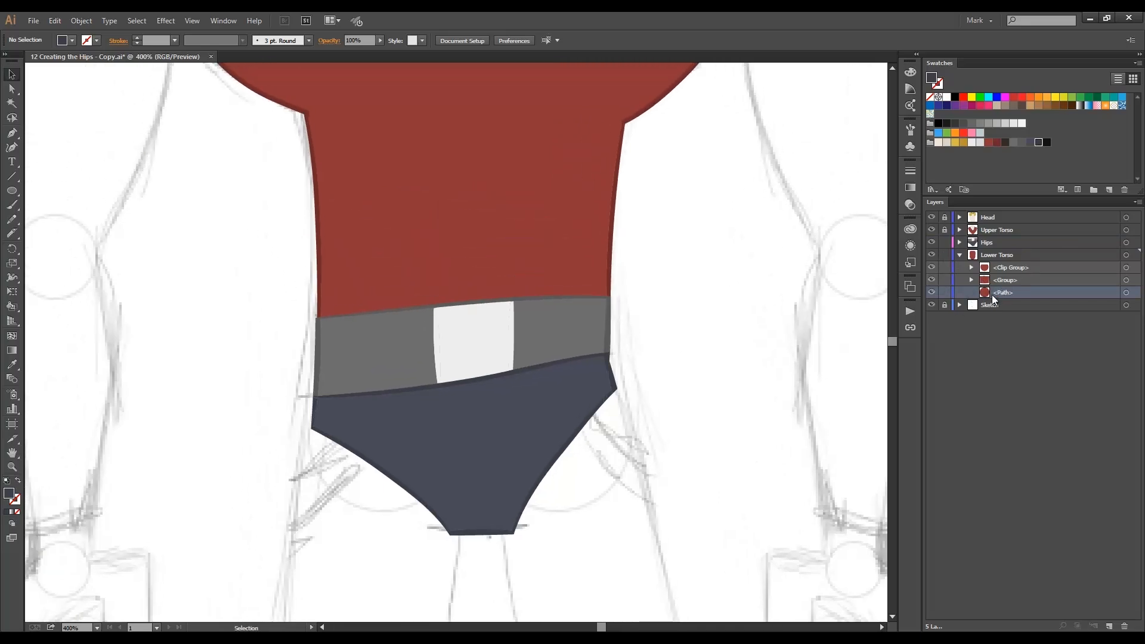
{"action": "left_click", "coordinate": [998, 291], "text": "alt"}
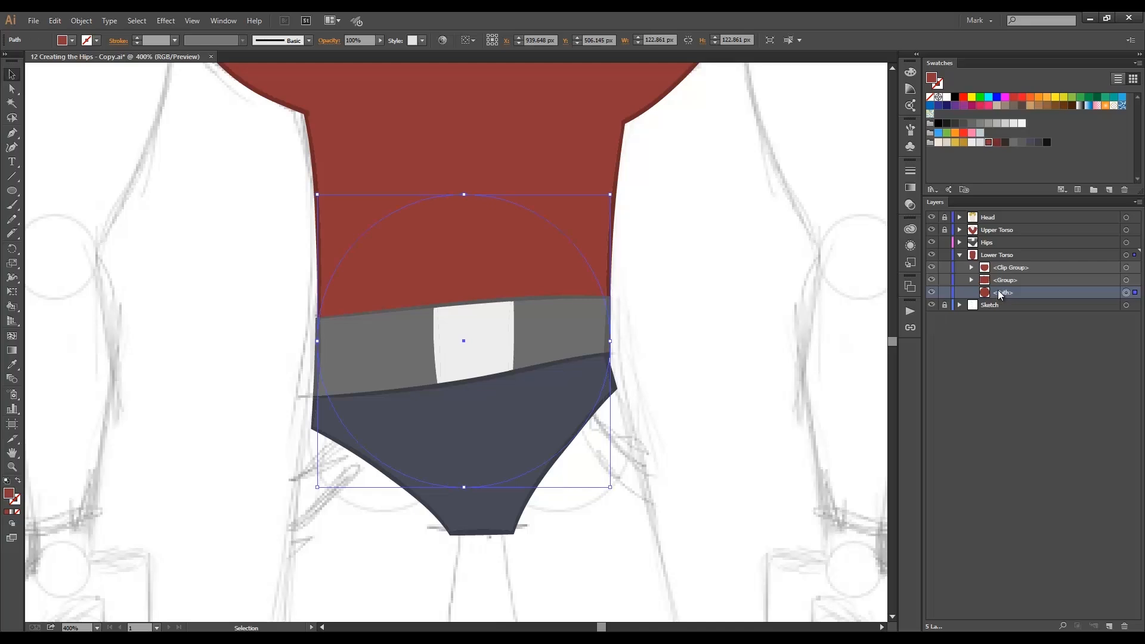
{"action": "left_click_drag", "start_coordinate": [998, 292], "coordinate": [1109, 627]}
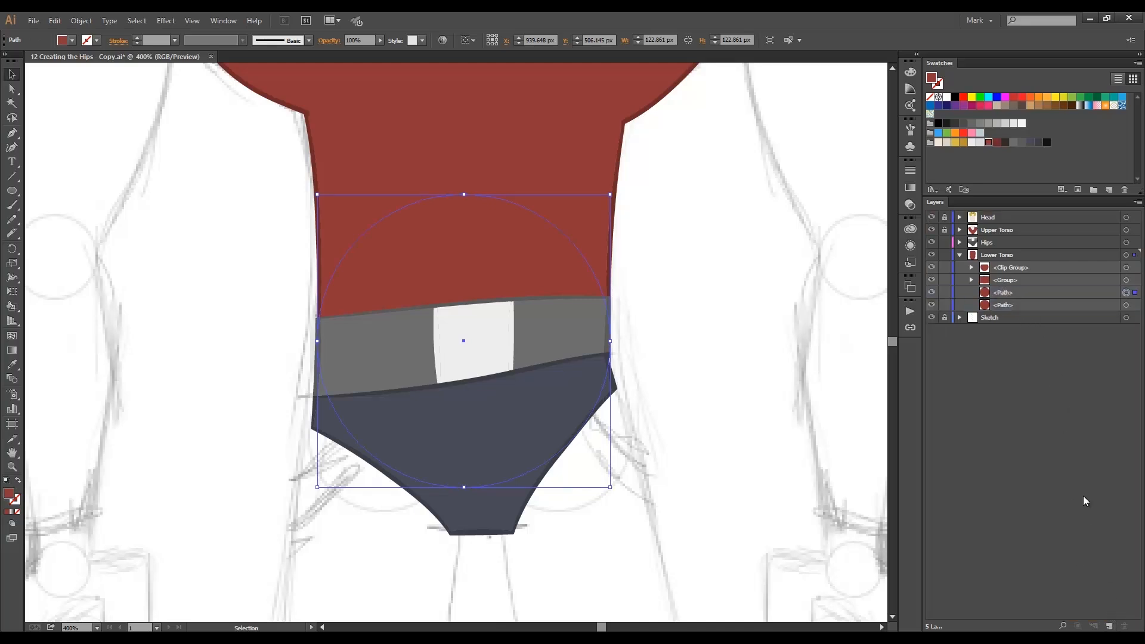
- Move the duplicated circle into the Hips layer and send it to the back, behind the hips group
{"action": "left_click", "coordinate": [960, 242]}
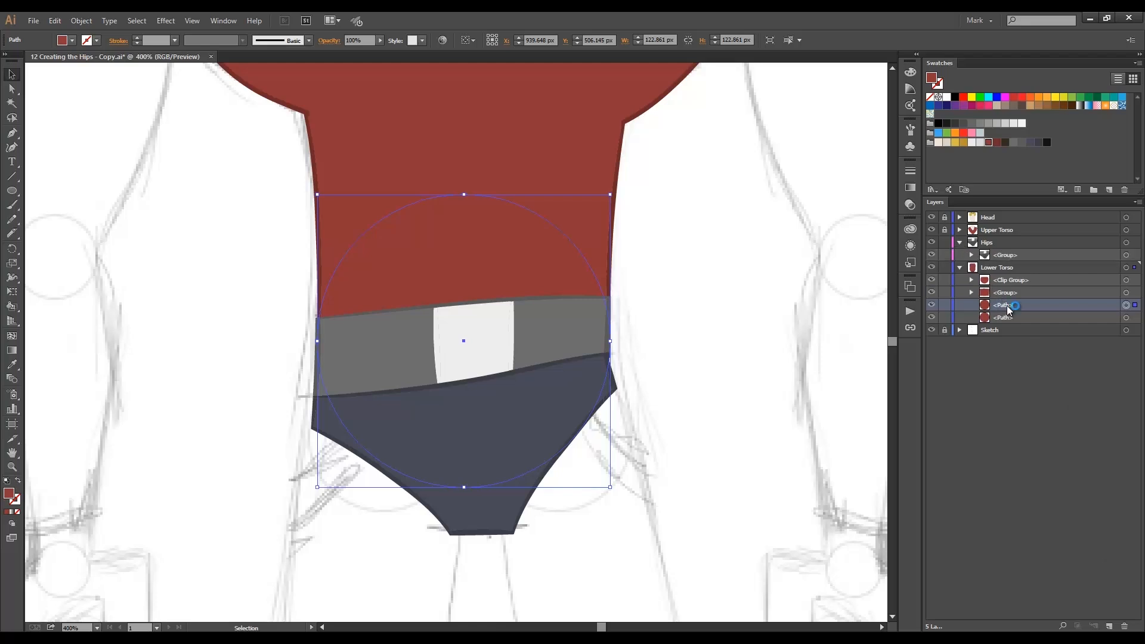
{"action": "mouse_move", "coordinate": [1011, 305]}
{"action": "left_mouse_down"}
{"action": "mouse_move", "coordinate": [1006, 253]}
{"action": "mouse_move", "coordinate": [1016, 253]}
{"action": "left_mouse_up"}
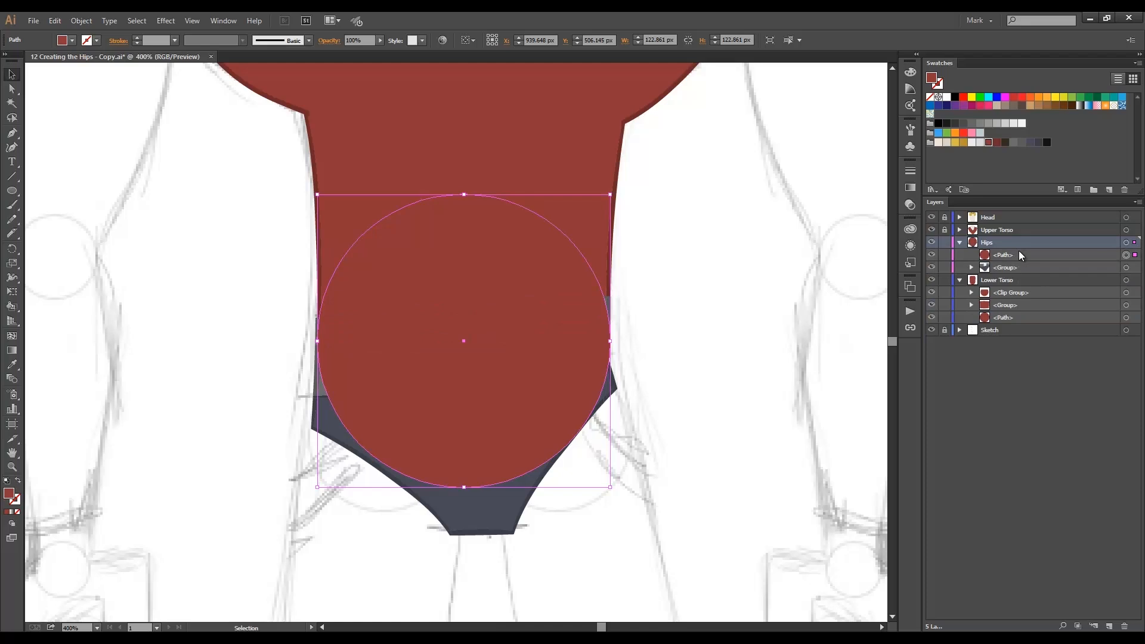
{"action": "key", "text": "ctrl+shift+bracketleft"}
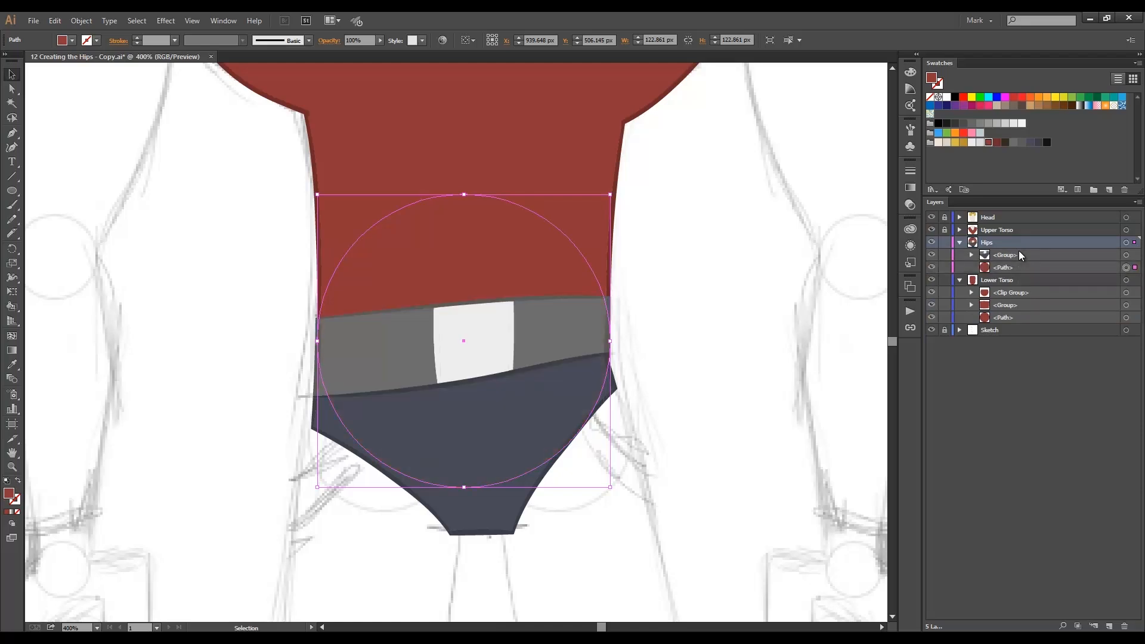
{"action": "left_click", "coordinate": [81, 21]}
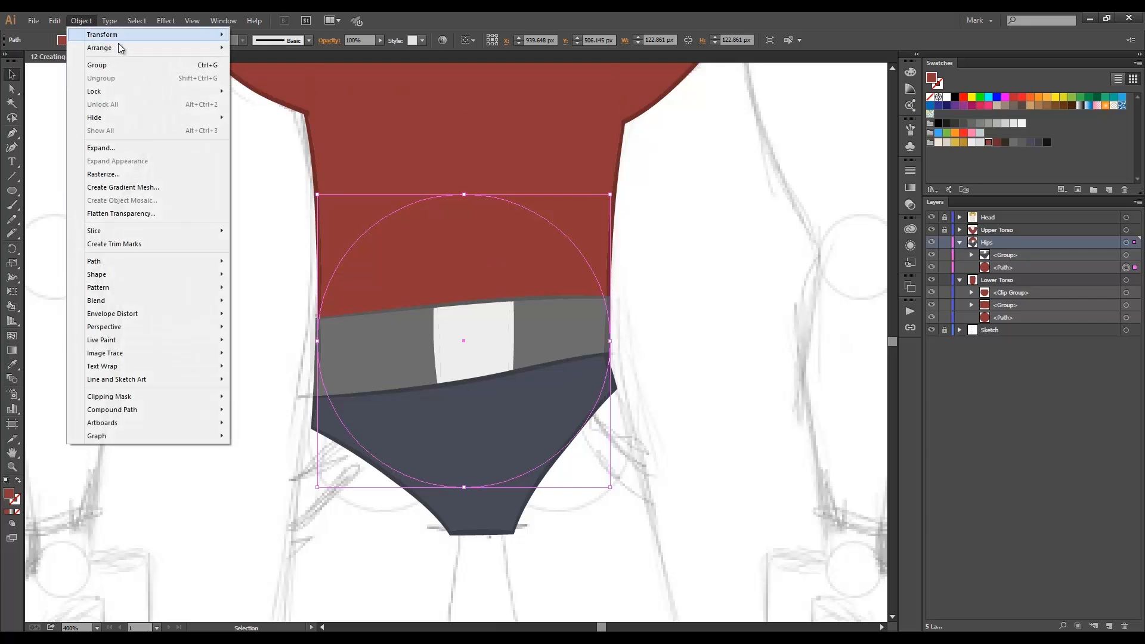
{"action": "mouse_move", "coordinate": [125, 49]}
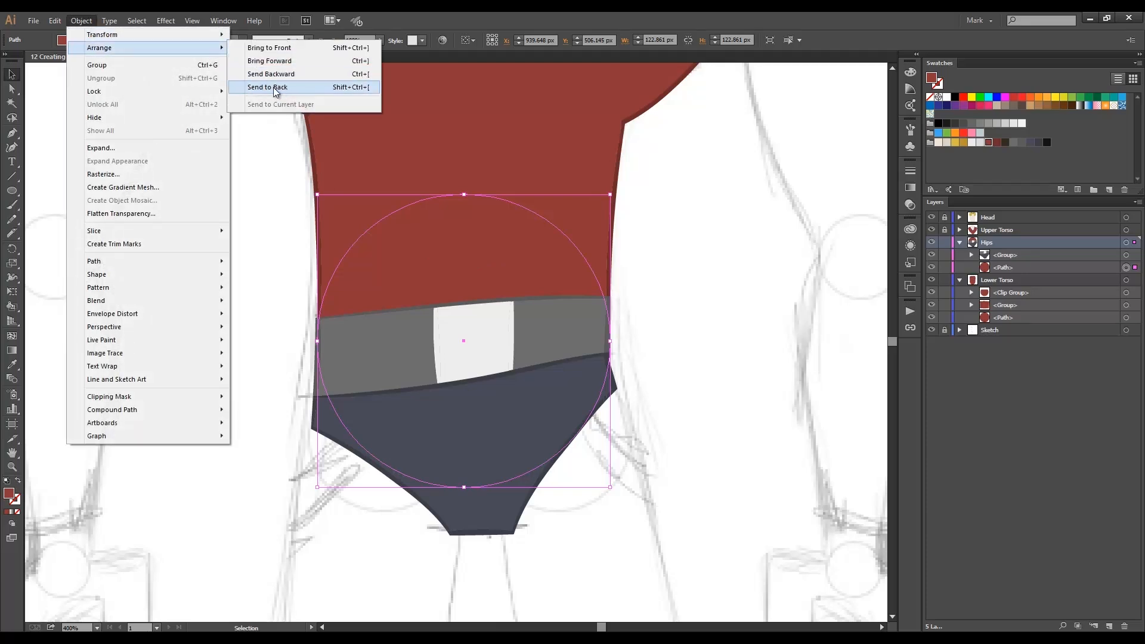
{"action": "left_click", "coordinate": [760, 264]}
{"action": "left_click", "coordinate": [760, 265]}
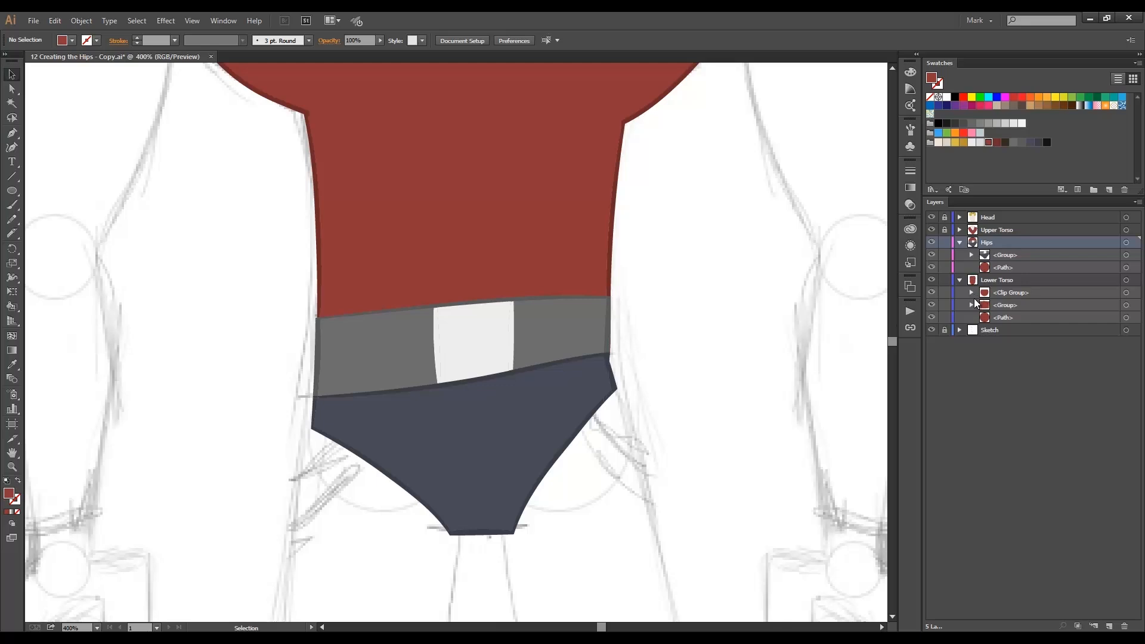
- Collapse, lock and hide the Lower Torso layer, and hide the hips group and red circle in the Hips layer
{"action": "left_click", "coordinate": [959, 280]}
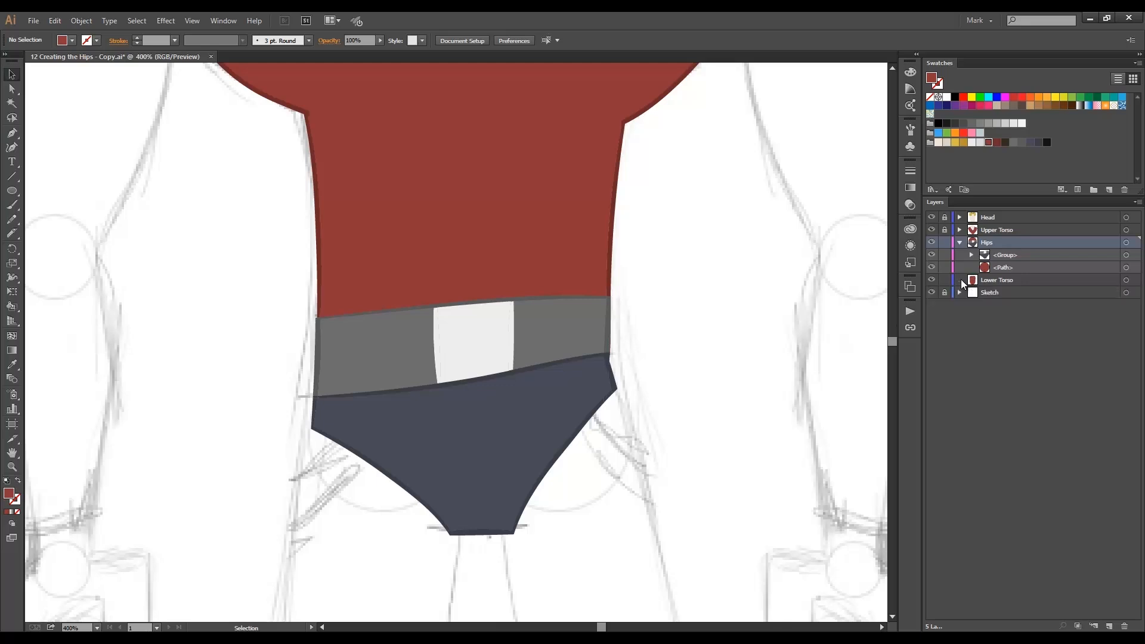
{"action": "left_click", "coordinate": [944, 280]}
{"action": "left_click", "coordinate": [931, 279]}
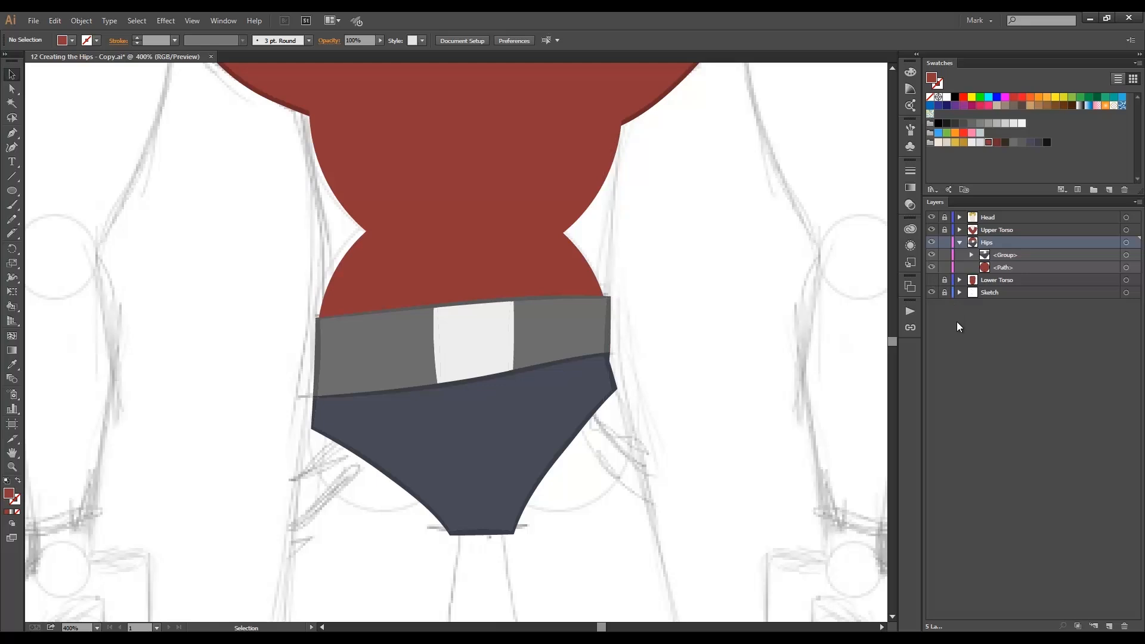
{"action": "left_click", "coordinate": [931, 255]}
{"action": "left_click", "coordinate": [932, 267]}
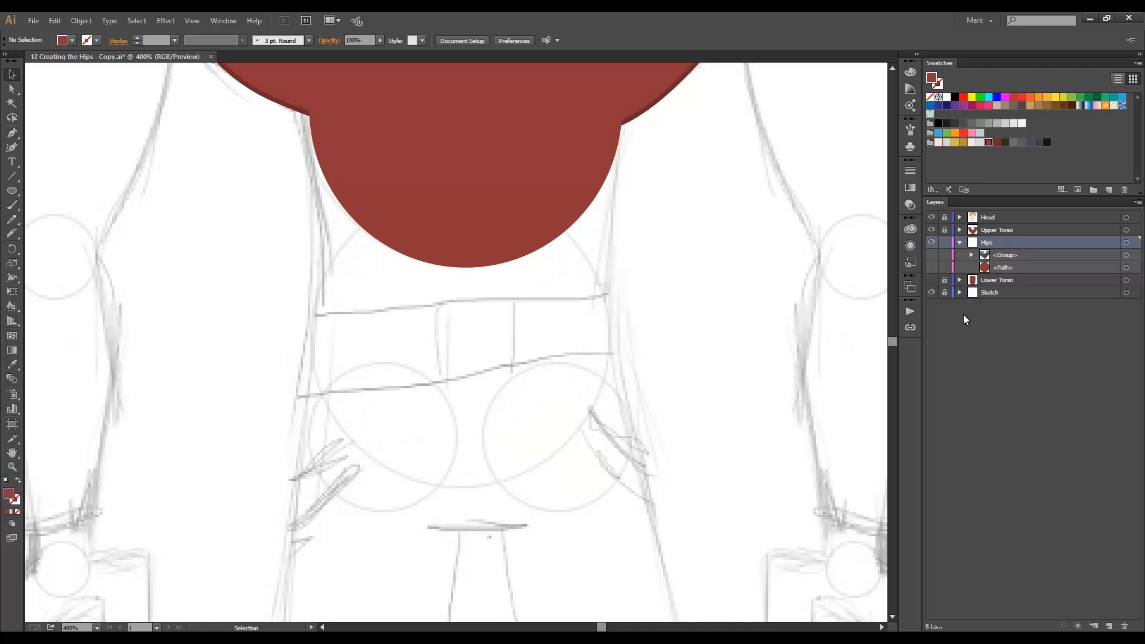
- Draw a dark slate-blue circle about 63 px in diameter in the Hips layer, using the Ellipse tool
{"action": "left_click", "coordinate": [11, 190]}
{"action": "left_click", "coordinate": [72, 40]}
{"action": "scroll", "coordinate": [131, 82], "scroll_direction": "down", "scroll_amount": 2}
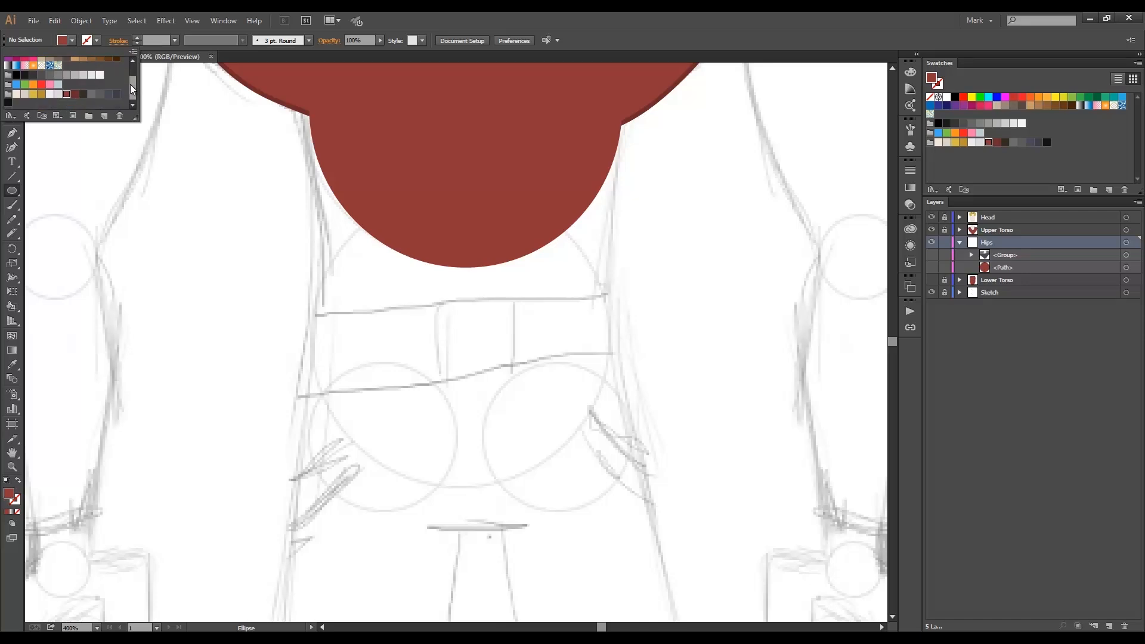
{"action": "left_click", "coordinate": [108, 94]}
{"action": "left_click_drag", "start_coordinate": [381, 438], "coordinate": [394, 541]}
- Move the blue circle onto the sketched left hip joint, and place a duplicate of it on the right hip joint
{"action": "key", "text": "a"}
{"action": "key", "text": "space"}
{"action": "left_click_drag", "start_coordinate": [546, 515], "coordinate": [572, 392]}
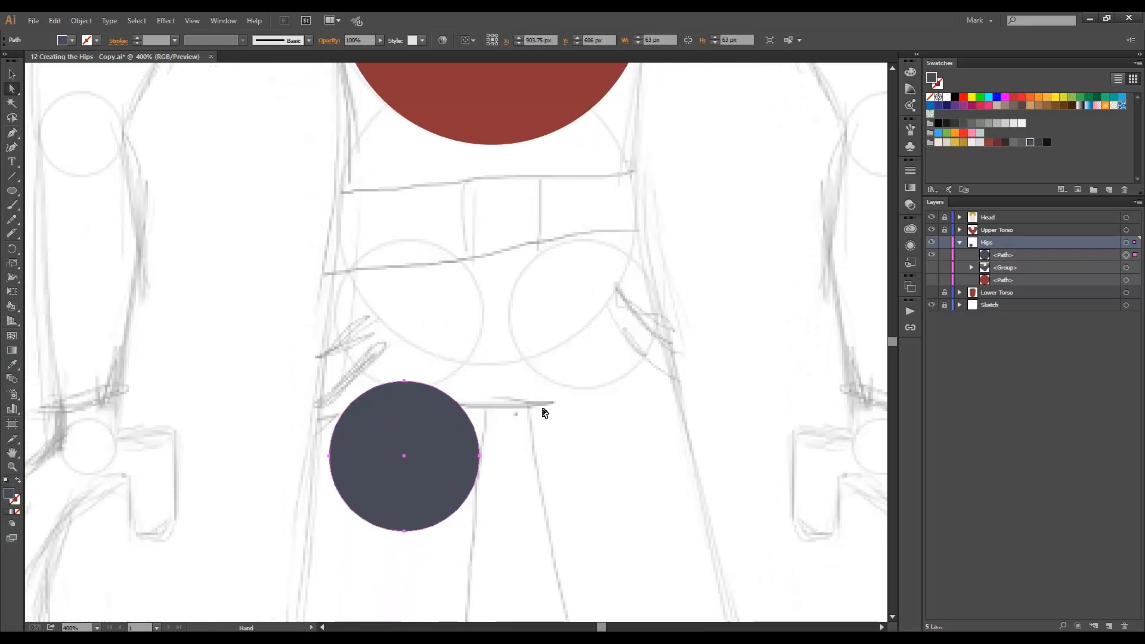
{"action": "left_click_drag", "start_coordinate": [431, 420], "coordinate": [433, 294]}
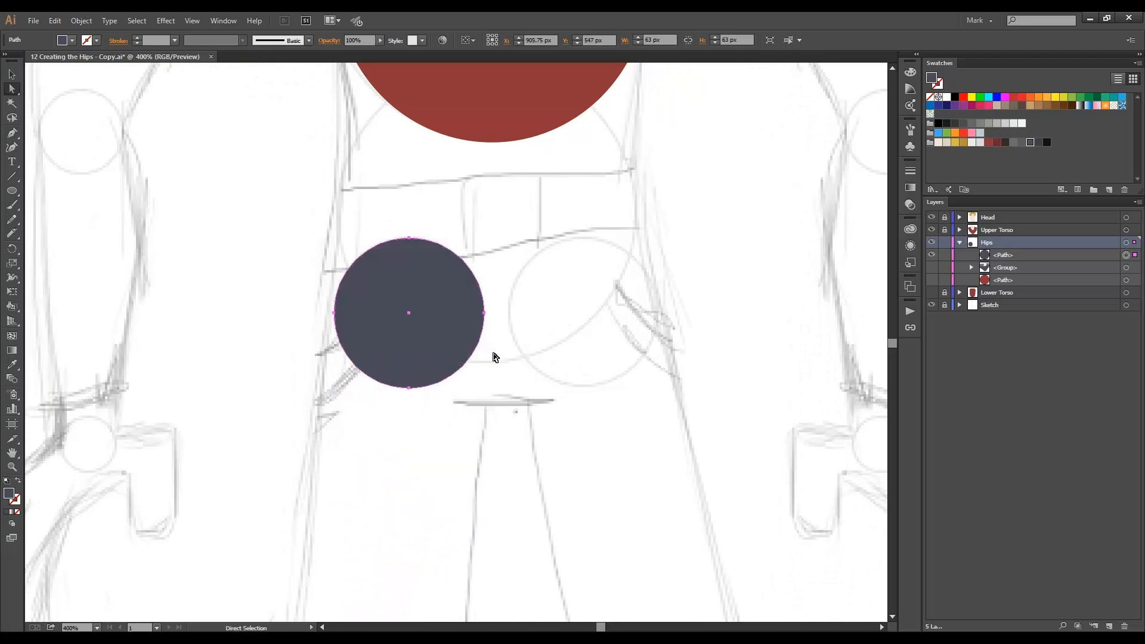
{"action": "left_click", "coordinate": [548, 377]}
{"action": "left_click_drag", "start_coordinate": [1010, 255], "coordinate": [1109, 625]}
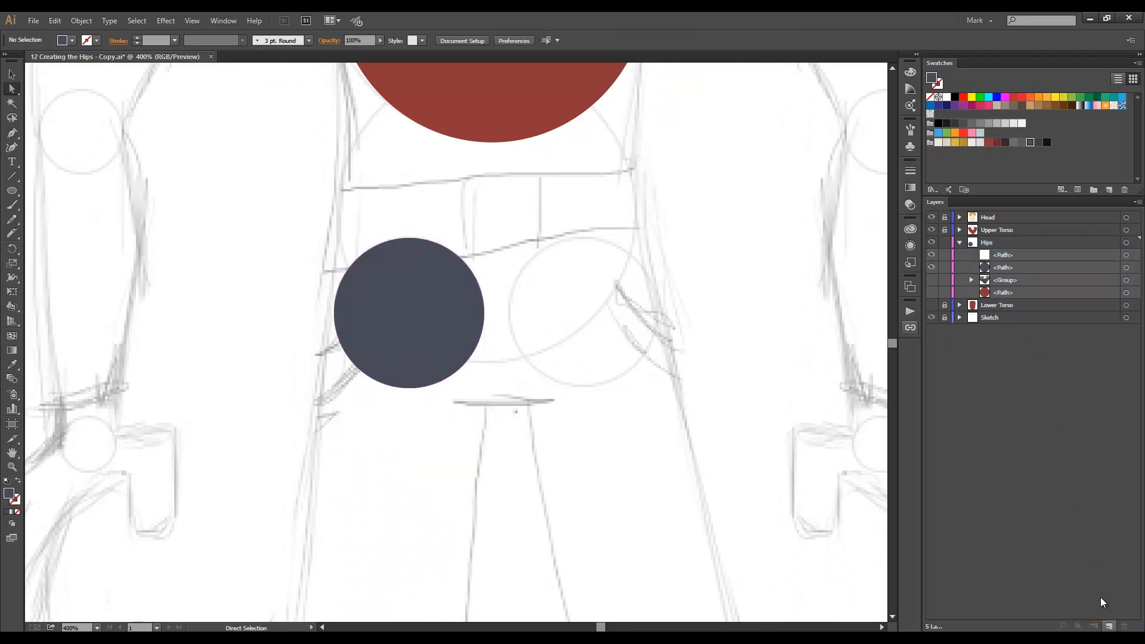
{"action": "left_click_drag", "start_coordinate": [442, 320], "coordinate": [614, 320]}
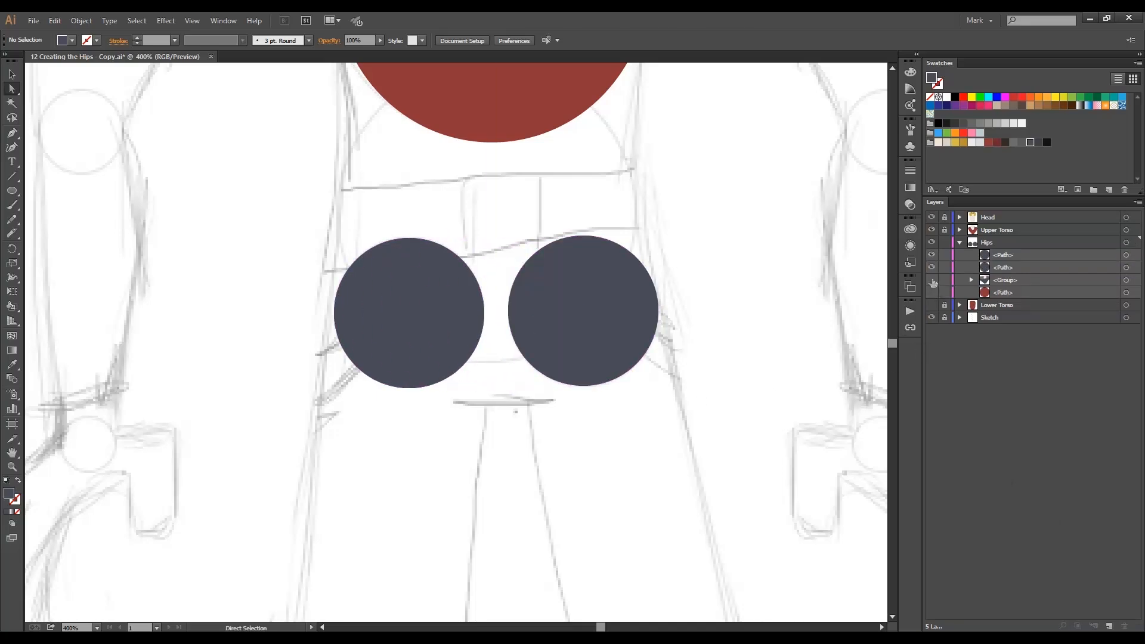
- Show the hips group and move both blue joint circles behind it within the Hips layer
{"action": "left_click", "coordinate": [931, 280]}
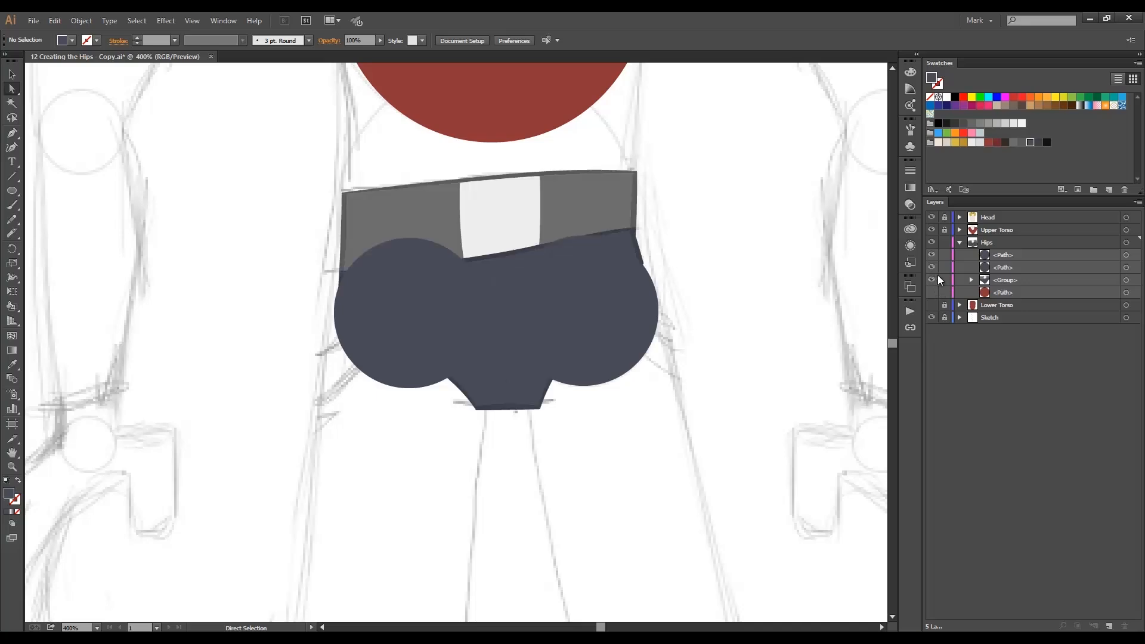
{"action": "left_click", "coordinate": [1004, 265], "text": "shift"}
{"action": "left_click_drag", "start_coordinate": [1004, 264], "coordinate": [1006, 284]}
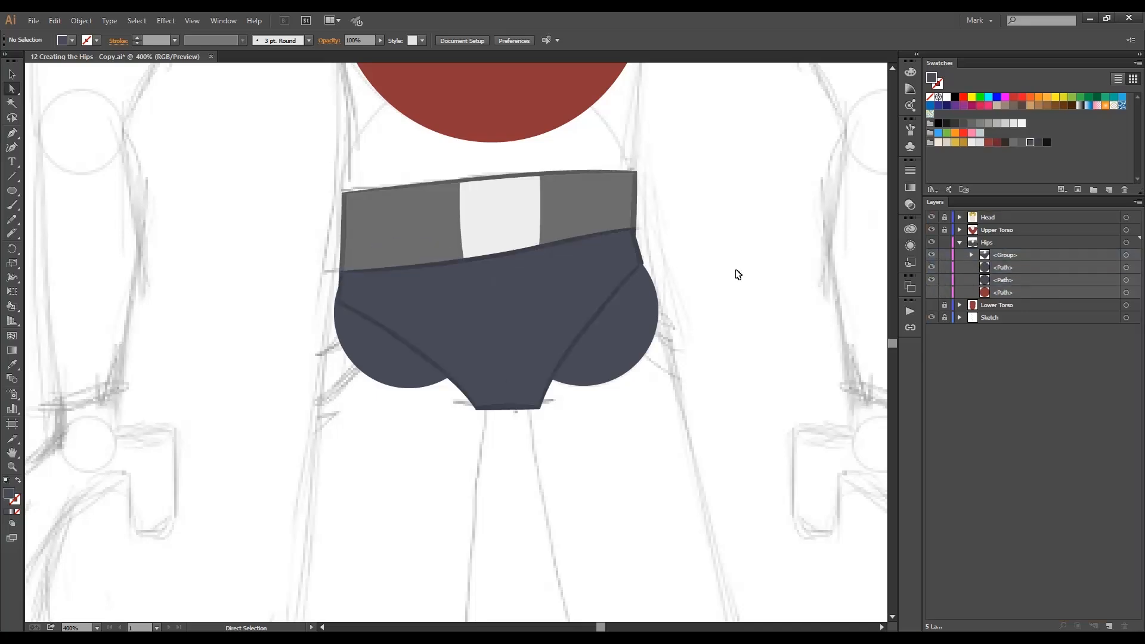
- Fine-tune the positions of both hip joint circles so they line up with the sketch and the briefs' outer corners
{"action": "scroll", "coordinate": [567, 251], "scroll_direction": "up", "scroll_amount": 1}
{"action": "left_click", "coordinate": [375, 342]}
{"action": "left_click_drag", "start_coordinate": [323, 415], "coordinate": [345, 443]}
{"action": "left_click", "coordinate": [628, 470]}
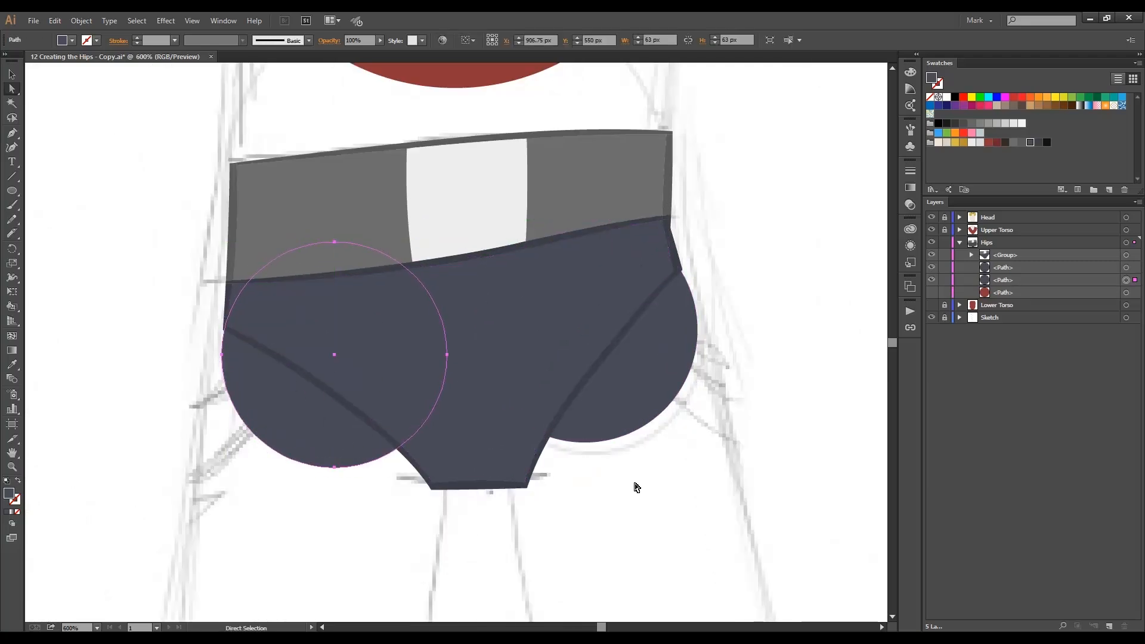
{"action": "left_click_drag", "start_coordinate": [626, 406], "coordinate": [630, 421]}
{"action": "left_click_drag", "start_coordinate": [652, 329], "coordinate": [656, 325]}
{"action": "left_click", "coordinate": [680, 467]}
{"action": "mouse_move", "coordinate": [635, 415]}
{"action": "left_mouse_down"}
{"action": "mouse_move", "coordinate": [645, 396]}
{"action": "mouse_move", "coordinate": [646, 416]}
{"action": "left_mouse_up"}
{"action": "left_click", "coordinate": [642, 460]}
{"action": "left_click", "coordinate": [662, 472]}
{"action": "left_click", "coordinate": [664, 484]}
- Select the whole hips group containing the belt and briefs
{"action": "key", "text": "v"}
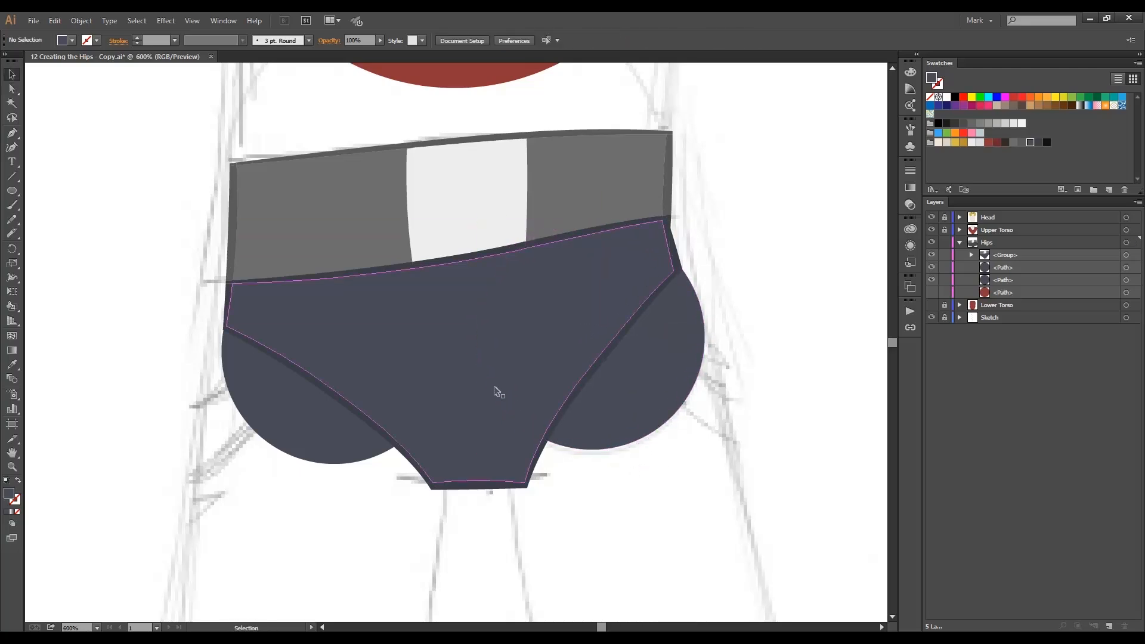
{"action": "left_click", "coordinate": [496, 389]}
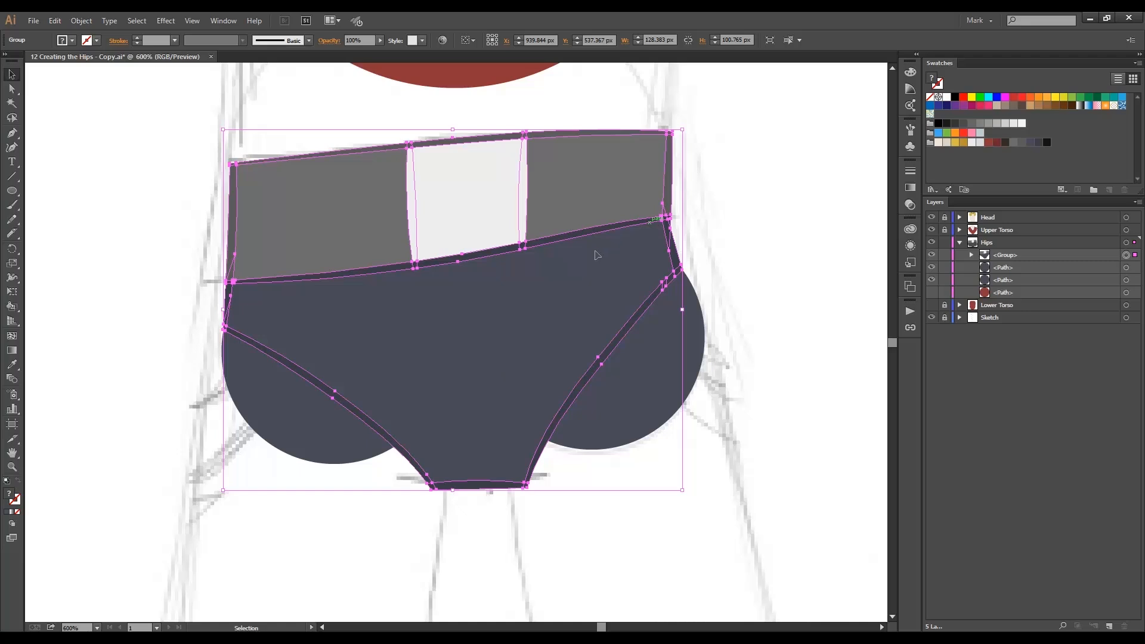
- Undo the recent resizing of the hips group and the right hip circle, and move the left hip circle slightly down
{"action": "left_click_drag", "start_coordinate": [454, 493], "coordinate": [449, 434]}
{"action": "key", "text": "ctrl+z"}
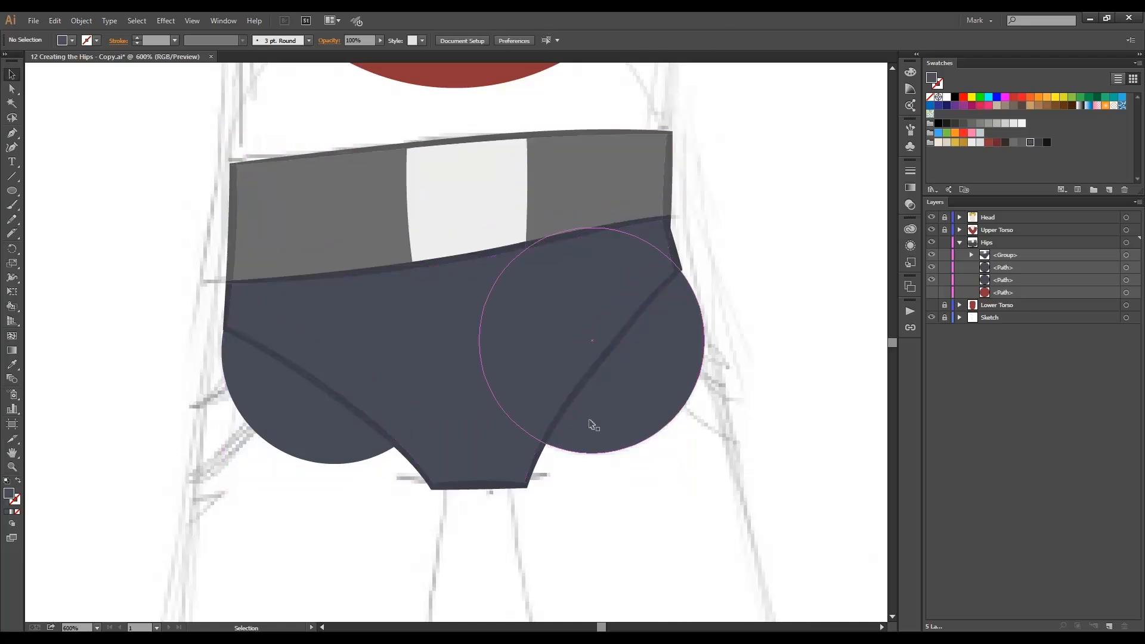
{"action": "left_click_drag", "start_coordinate": [594, 418], "coordinate": [593, 424]}
{"action": "key", "text": "ctrl+z"}
{"action": "key", "text": "ctrl+z"}
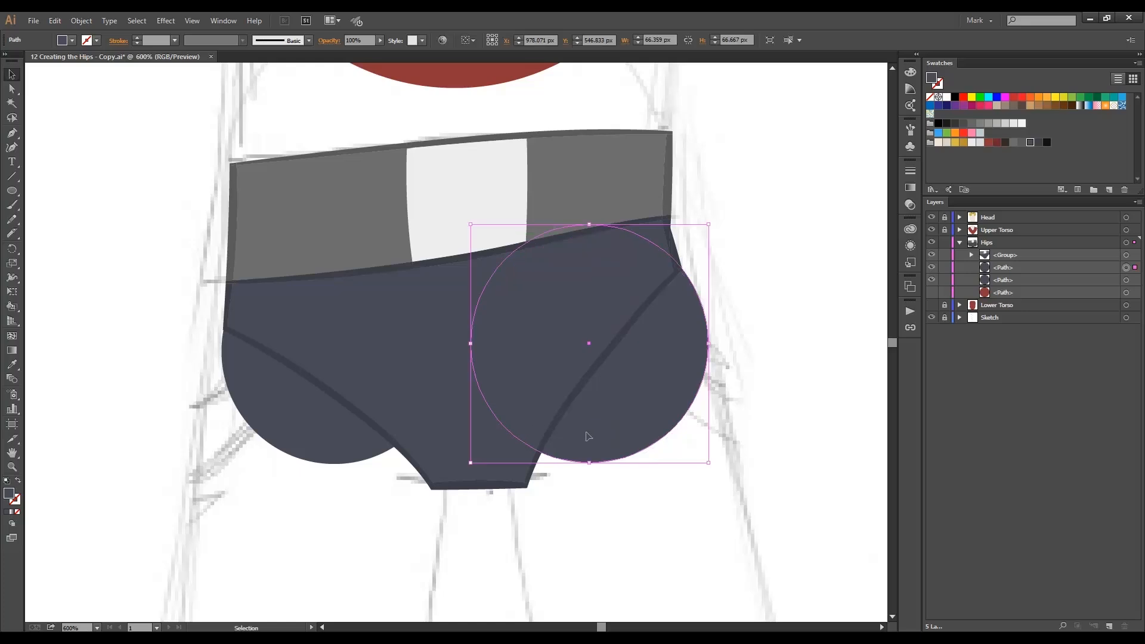
{"action": "left_click", "coordinate": [345, 446]}
{"action": "left_click_drag", "start_coordinate": [347, 446], "coordinate": [346, 465]}
- Scale the belt-and-hips group down to about 122 by 96 px and shift it up over the hip circles
{"action": "left_click", "coordinate": [493, 432]}
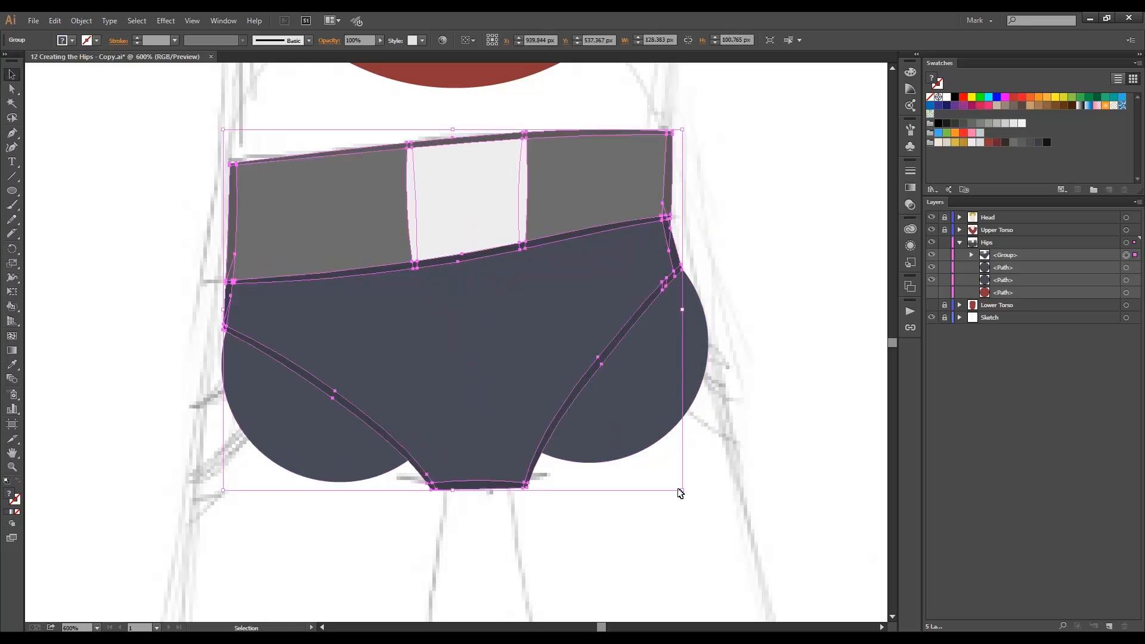
{"action": "left_click_drag", "start_coordinate": [682, 490], "coordinate": [671, 480]}
{"action": "left_click_drag", "start_coordinate": [477, 409], "coordinate": [475, 397]}
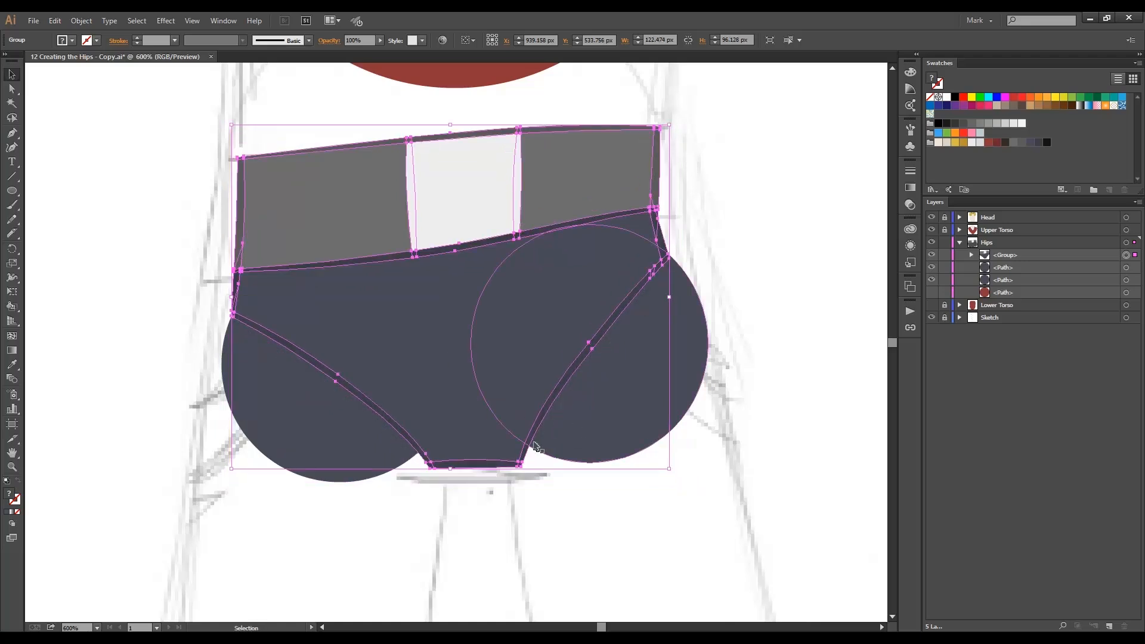
{"action": "key", "text": "Up"}
- Shorten the belt-and-hips group vertically and narrow it slightly so it fits between the two hip circles
{"action": "left_click_drag", "start_coordinate": [450, 465], "coordinate": [451, 450]}
{"action": "left_click", "coordinate": [472, 468]}
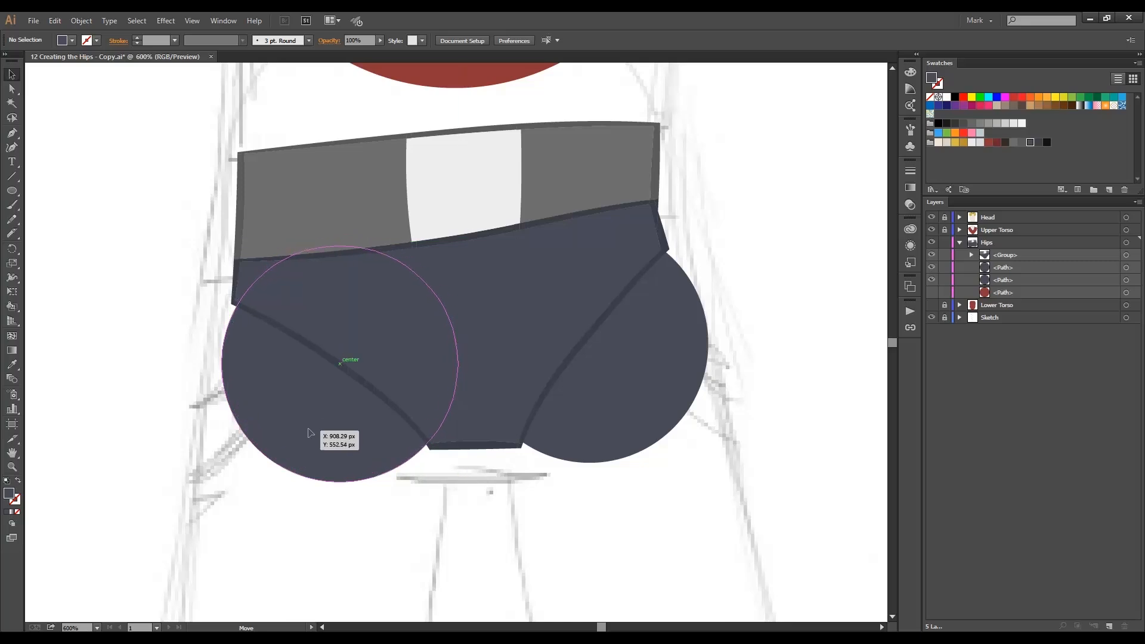
{"action": "left_click", "coordinate": [457, 360]}
{"action": "mouse_move", "coordinate": [668, 286]}
{"action": "left_mouse_down"}
{"action": "mouse_move", "coordinate": [683, 293]}
{"action": "mouse_move", "coordinate": [666, 286]}
{"action": "left_mouse_up"}
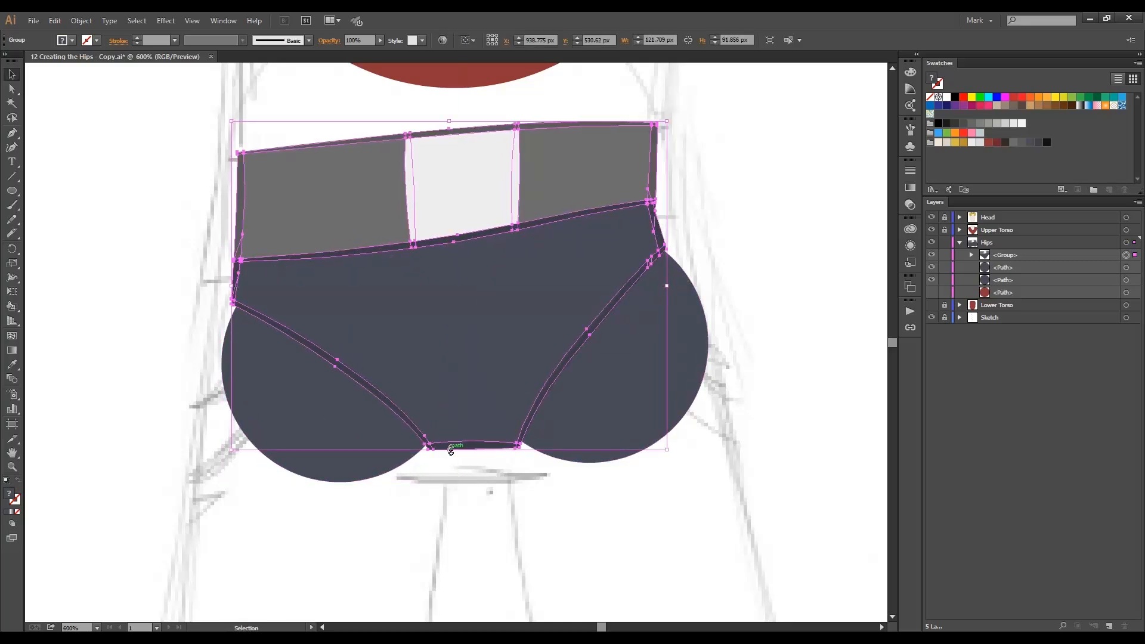
{"action": "left_click", "coordinate": [476, 503]}
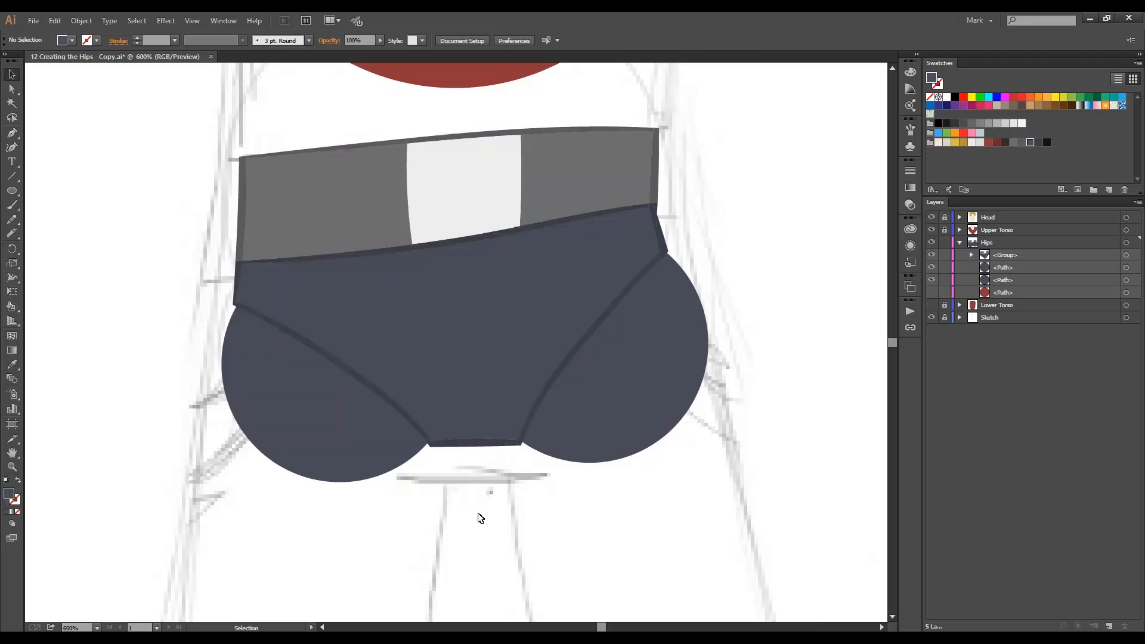
- Delete the dark outline shapes along both leg openings of the hips
{"action": "key", "text": "a"}
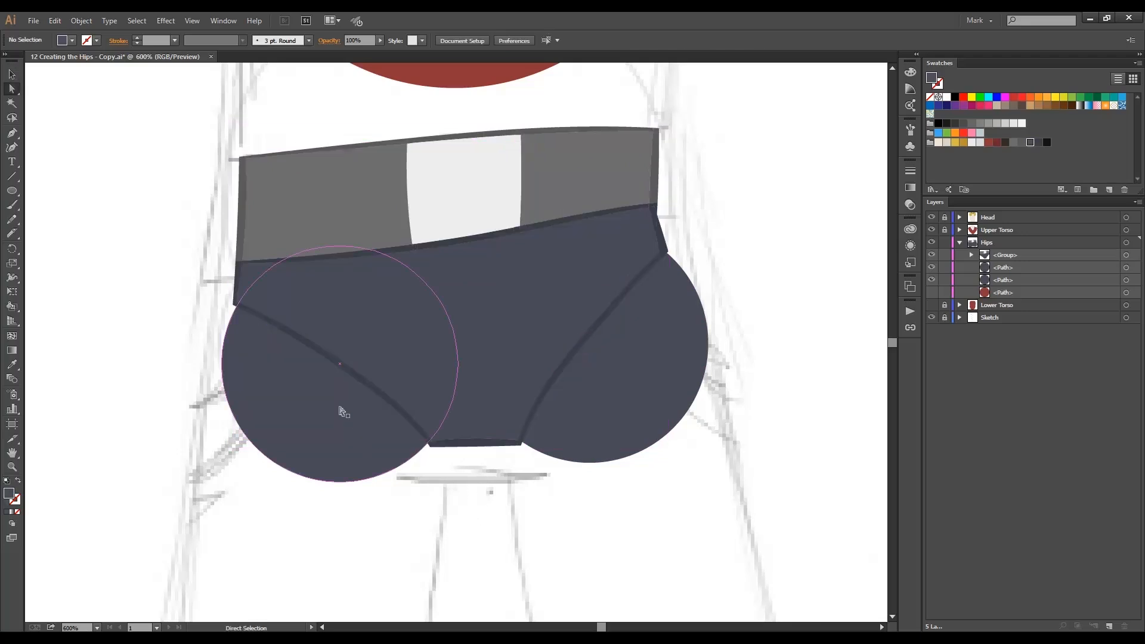
{"action": "left_click", "coordinate": [355, 377]}
{"action": "left_click", "coordinate": [651, 263], "text": "shift"}
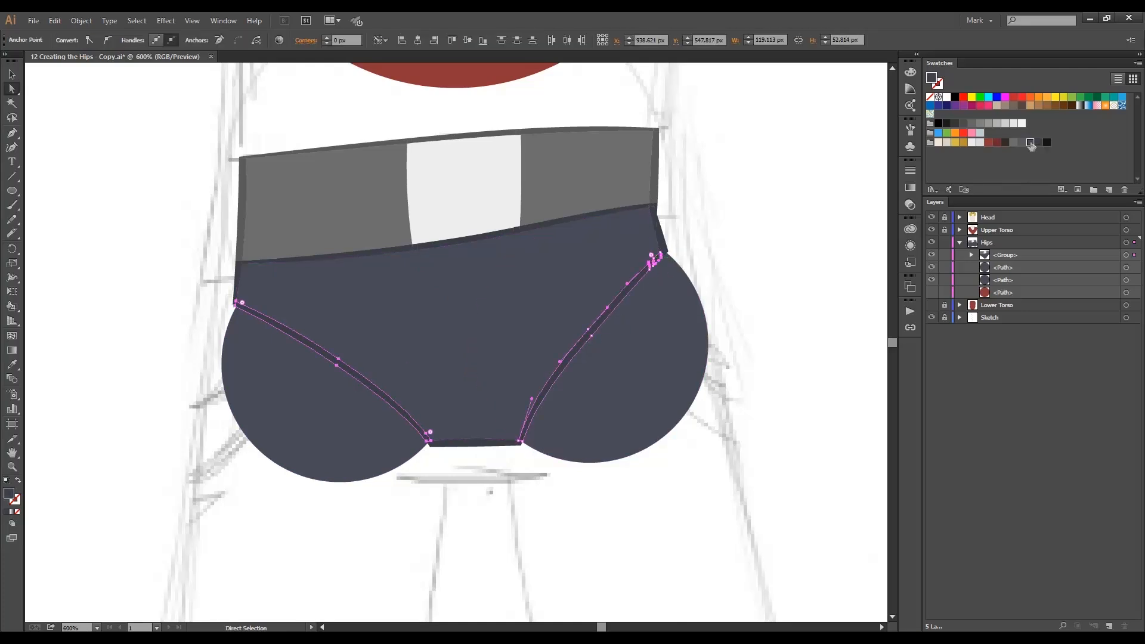
{"action": "key", "text": "Delete"}
{"action": "key", "text": "Delete"}
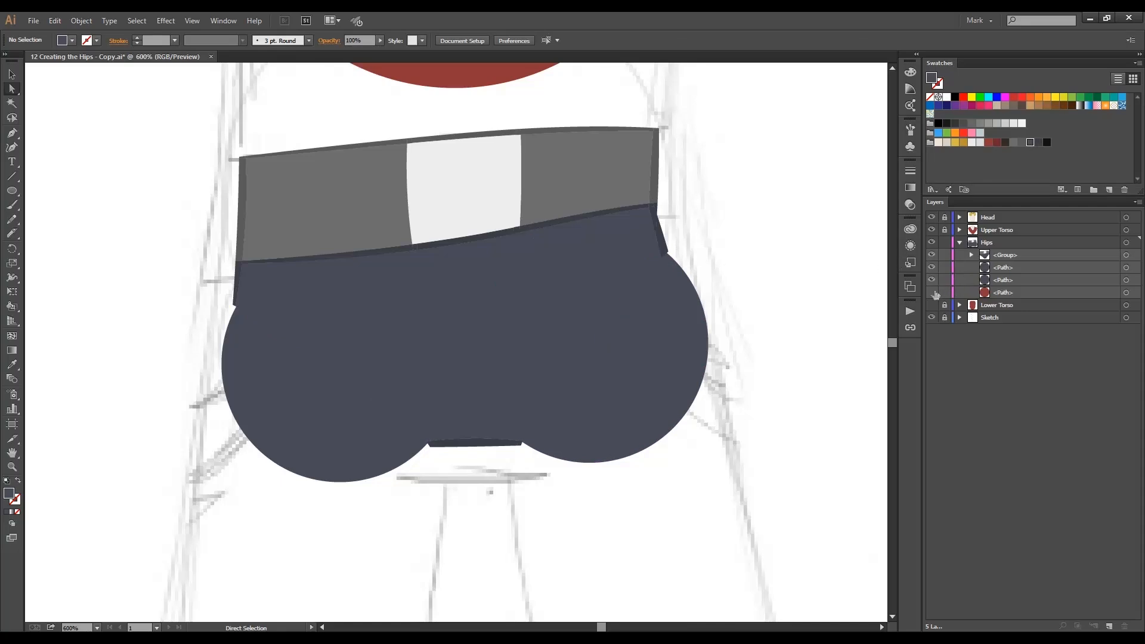
- Show the red path in the Hips layer and the Lower Torso layer, and hide the Sketch layer
{"action": "left_click", "coordinate": [932, 293]}
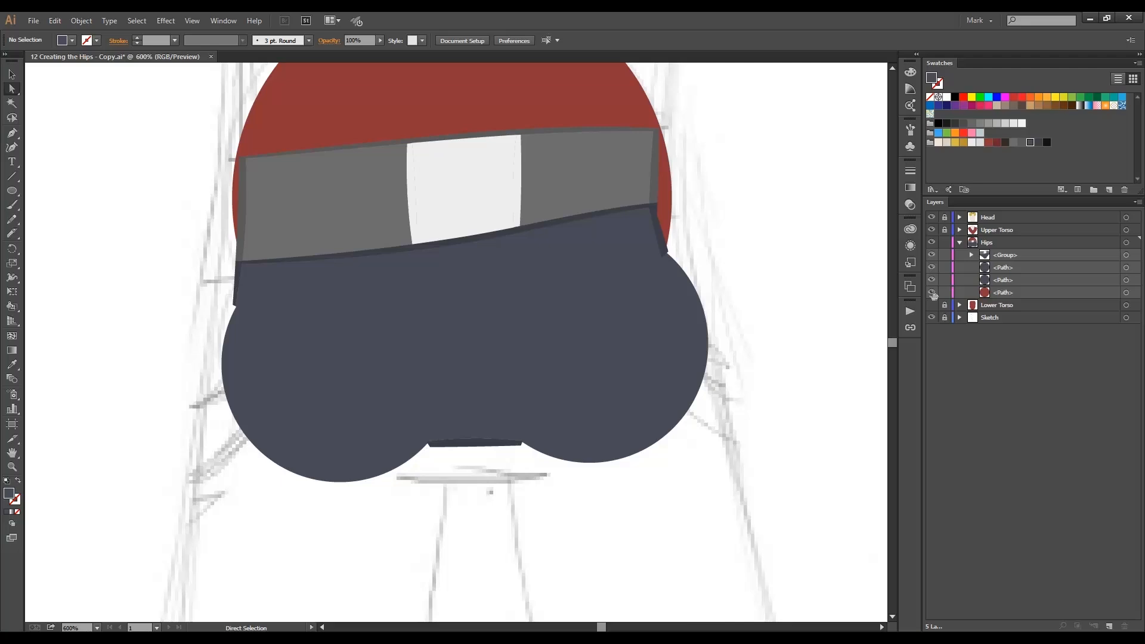
{"action": "left_click", "coordinate": [932, 292]}
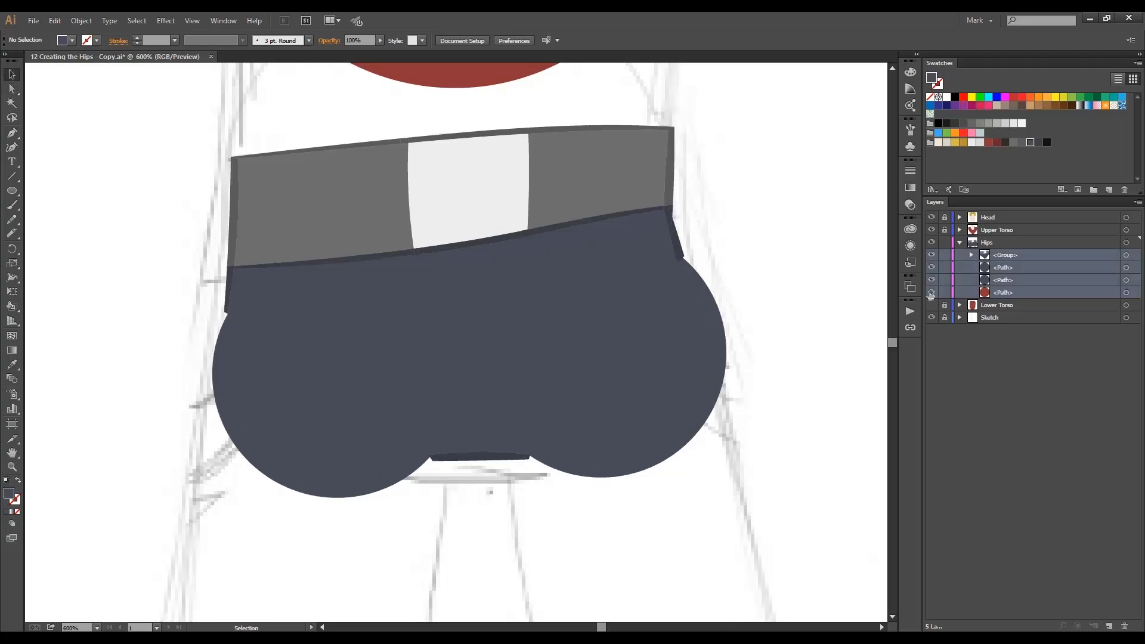
{"action": "left_click", "coordinate": [931, 292]}
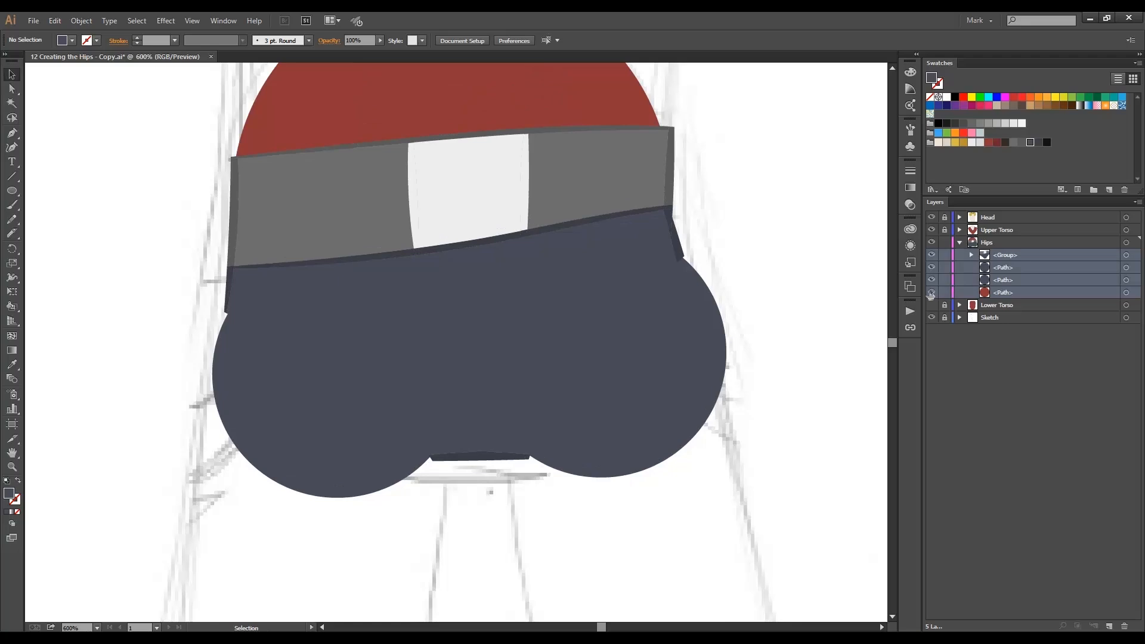
{"action": "left_click", "coordinate": [930, 304]}
{"action": "left_click", "coordinate": [930, 317]}
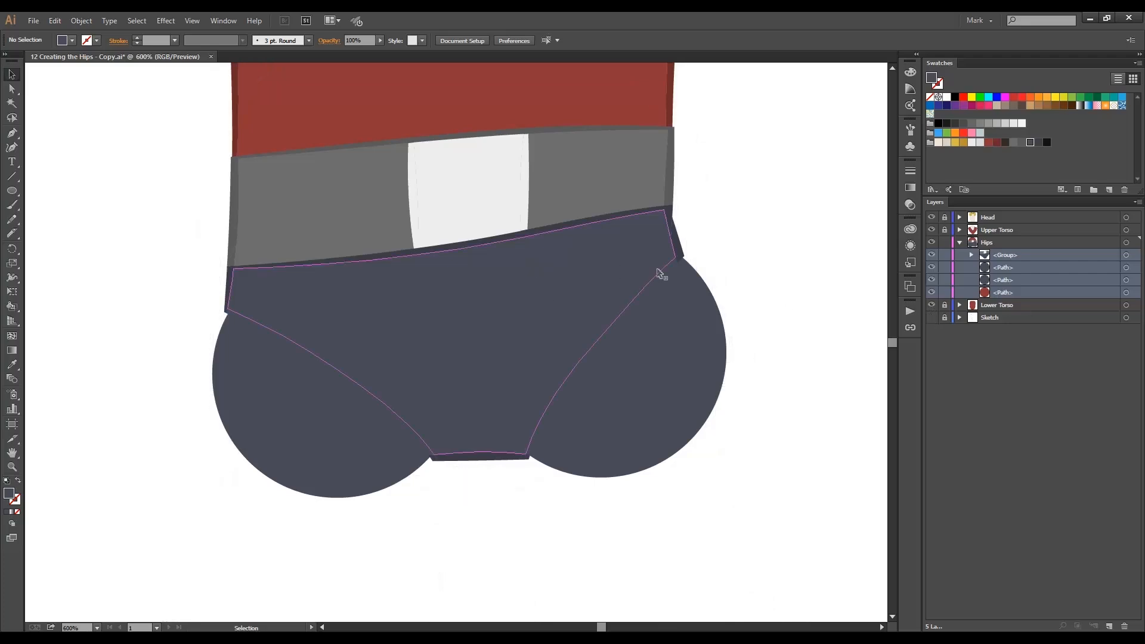
- Examine how the finished hips and belt fit the whole character, both up close and at full figure
{"action": "left_click", "coordinate": [781, 273], "text": "ctrl+alt"}
{"action": "left_click", "coordinate": [302, 255], "text": "ctrl+alt"}
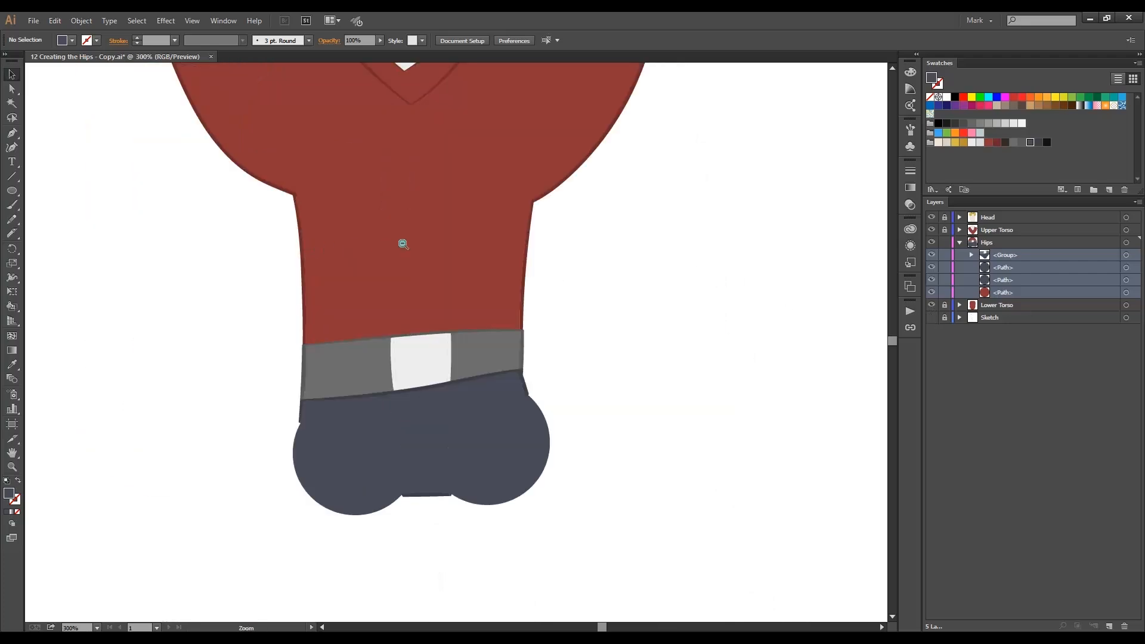
{"action": "left_click", "coordinate": [403, 243], "text": "ctrl+alt"}
{"action": "left_click", "coordinate": [447, 267], "text": "ctrl+alt"}
{"action": "left_click_drag", "start_coordinate": [644, 357], "coordinate": [640, 403]}
{"action": "left_click_drag", "start_coordinate": [639, 412], "coordinate": [638, 413]}
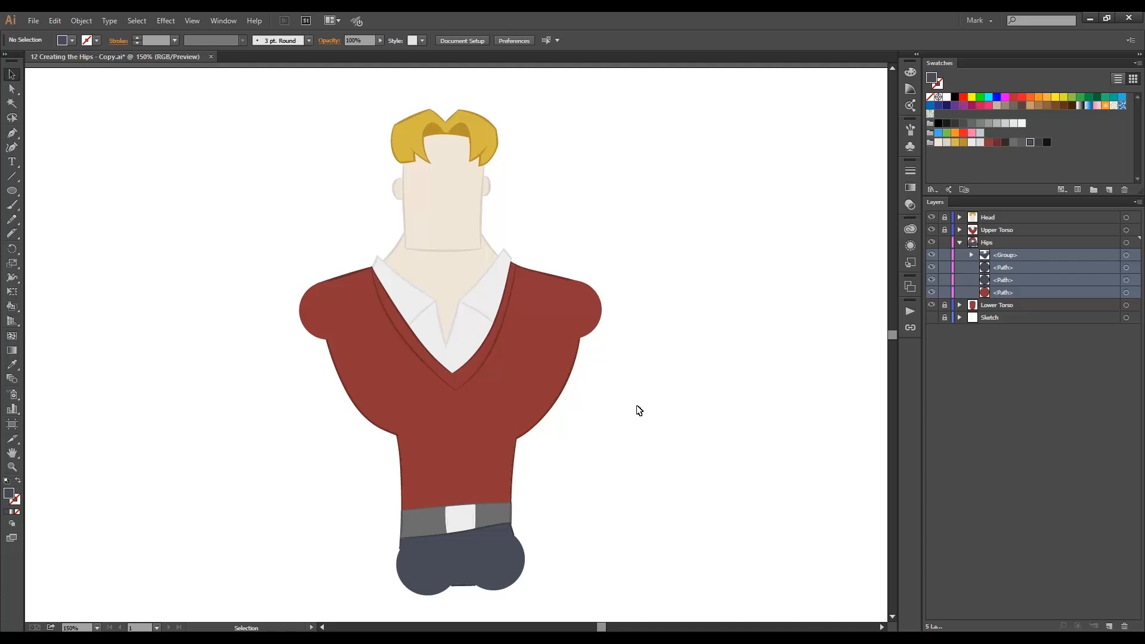
{"action": "key", "text": "ctrl+equal"}
{"action": "key", "text": "ctrl+equal"}
{"action": "key", "text": "ctrl+equal"}
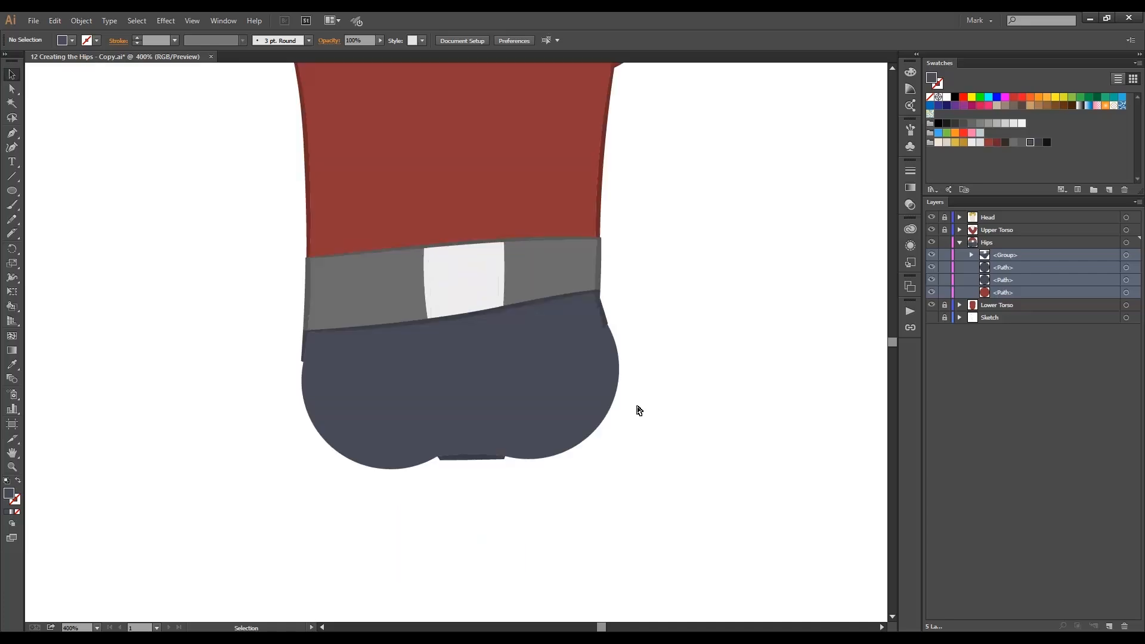
{"action": "left_click", "coordinate": [479, 321], "text": "ctrl+alt"}
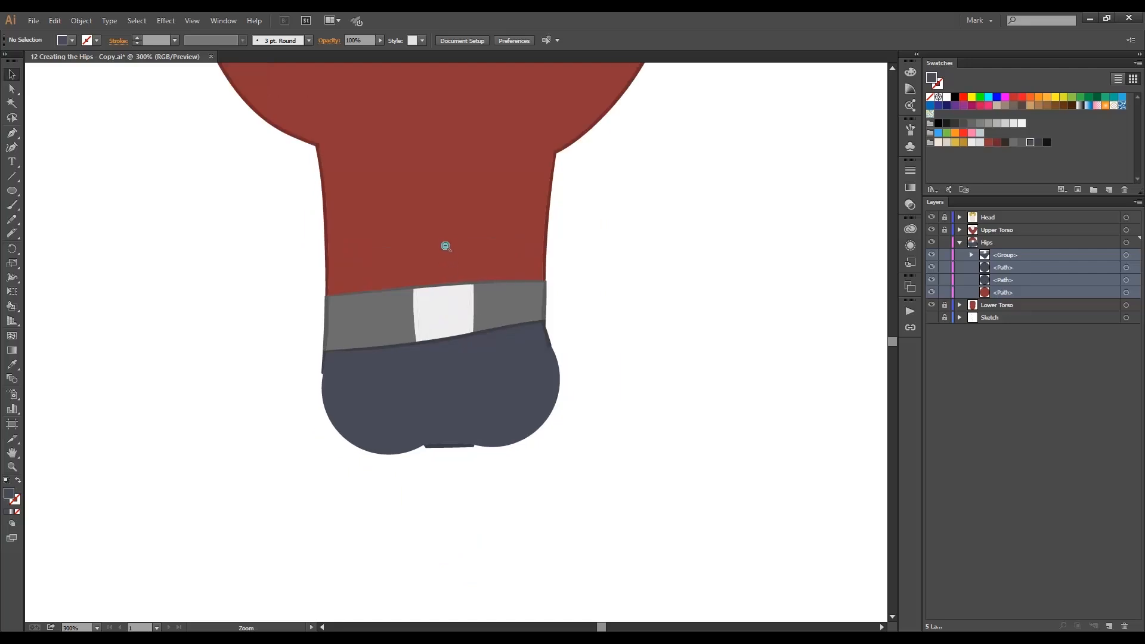
{"action": "left_click", "coordinate": [446, 245], "text": "ctrl+alt"}
{"action": "left_click", "coordinate": [456, 243], "text": "ctrl+alt"}
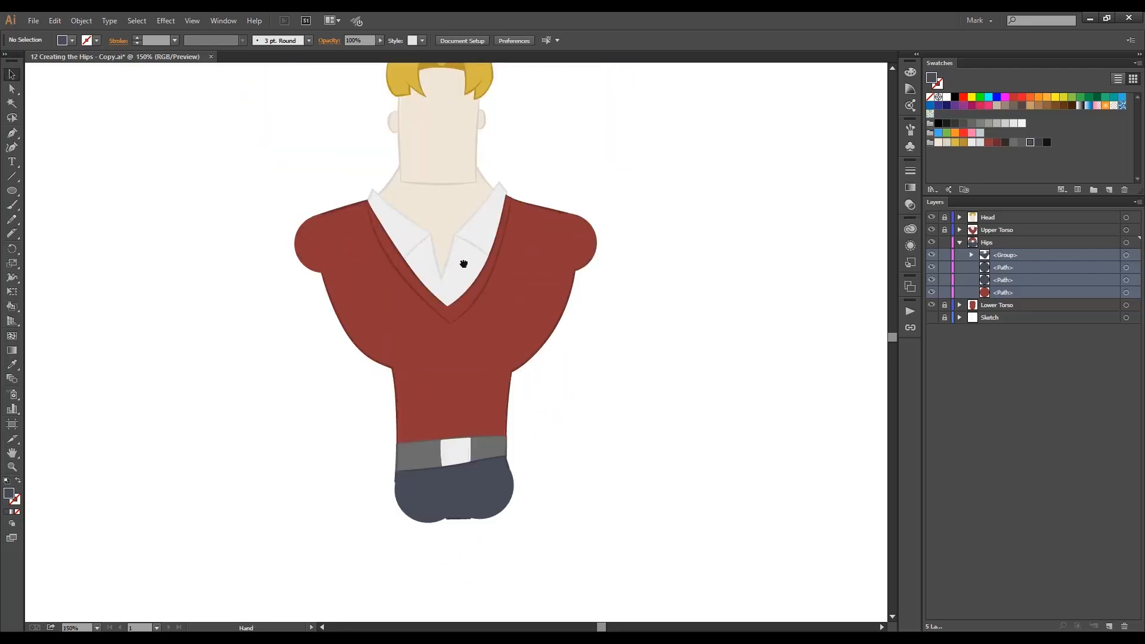
{"action": "left_click_drag", "start_coordinate": [463, 260], "coordinate": [465, 312]}
{"action": "left_click", "coordinate": [452, 353], "text": "ctrl+alt"}
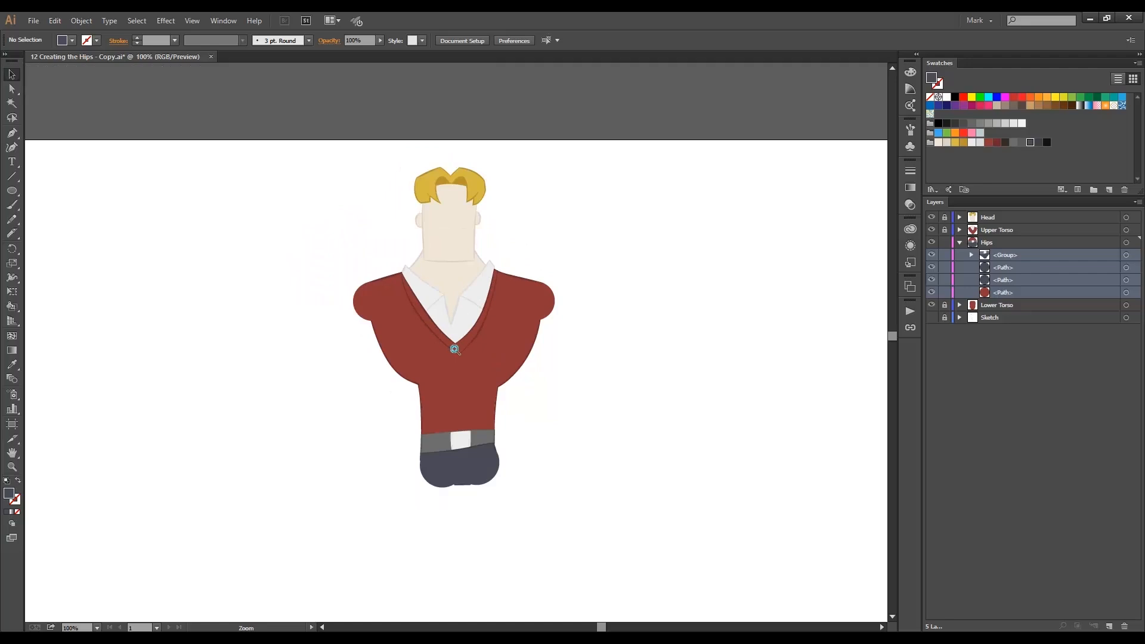
{"action": "left_click", "coordinate": [455, 351], "text": "ctrl"}
{"action": "left_click_drag", "start_coordinate": [460, 345], "coordinate": [458, 364]}
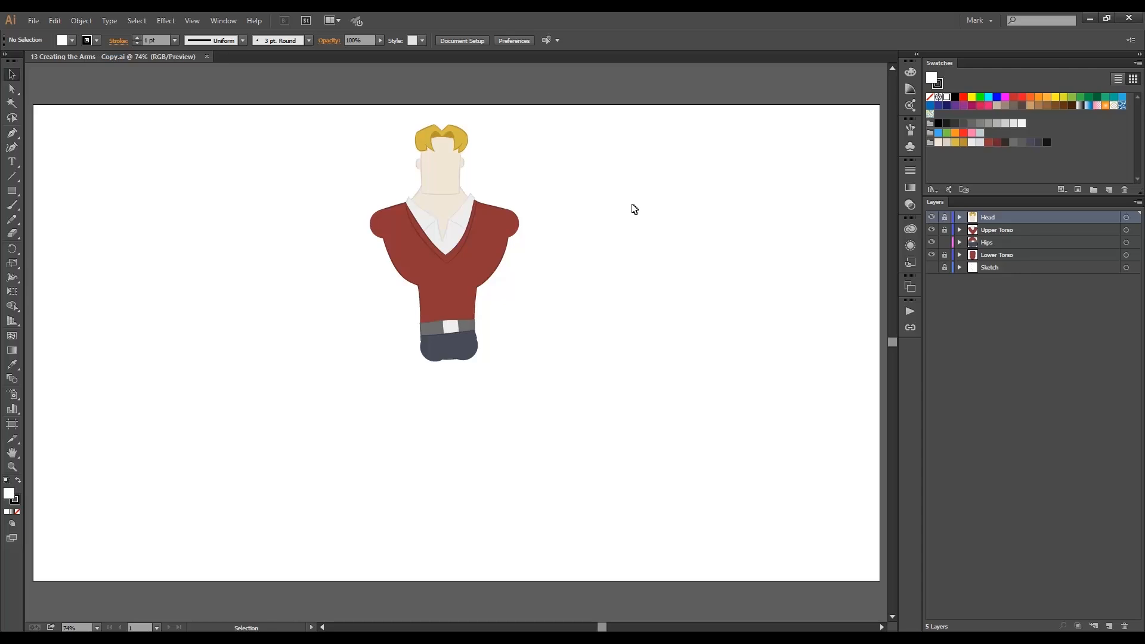
- Lock the Hips layer and add a new layer named L_Arm directly above it
{"action": "left_click", "coordinate": [981, 243]}
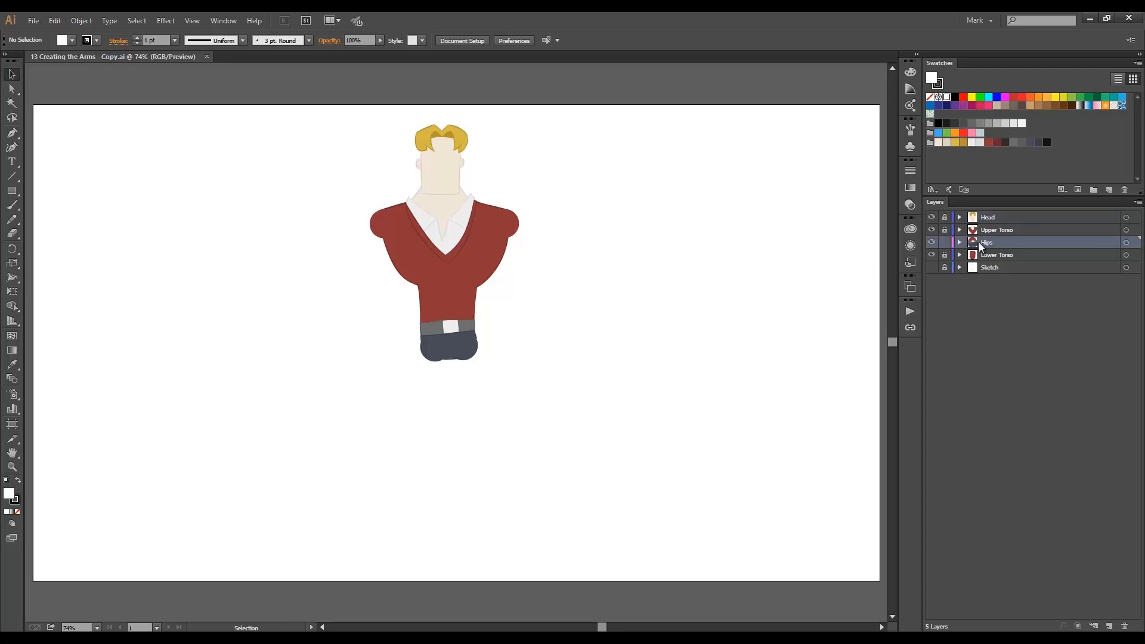
{"action": "left_click", "coordinate": [944, 242]}
{"action": "left_click", "coordinate": [1109, 626]}
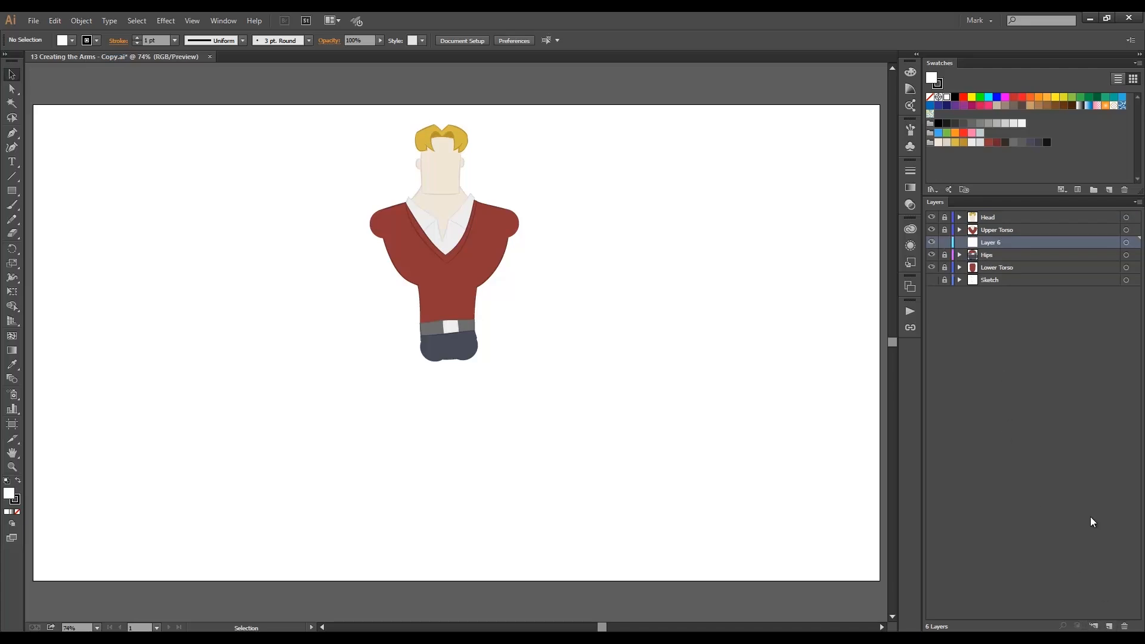
{"action": "double_click", "coordinate": [982, 242]}
{"action": "type", "text": "L_Arm"}
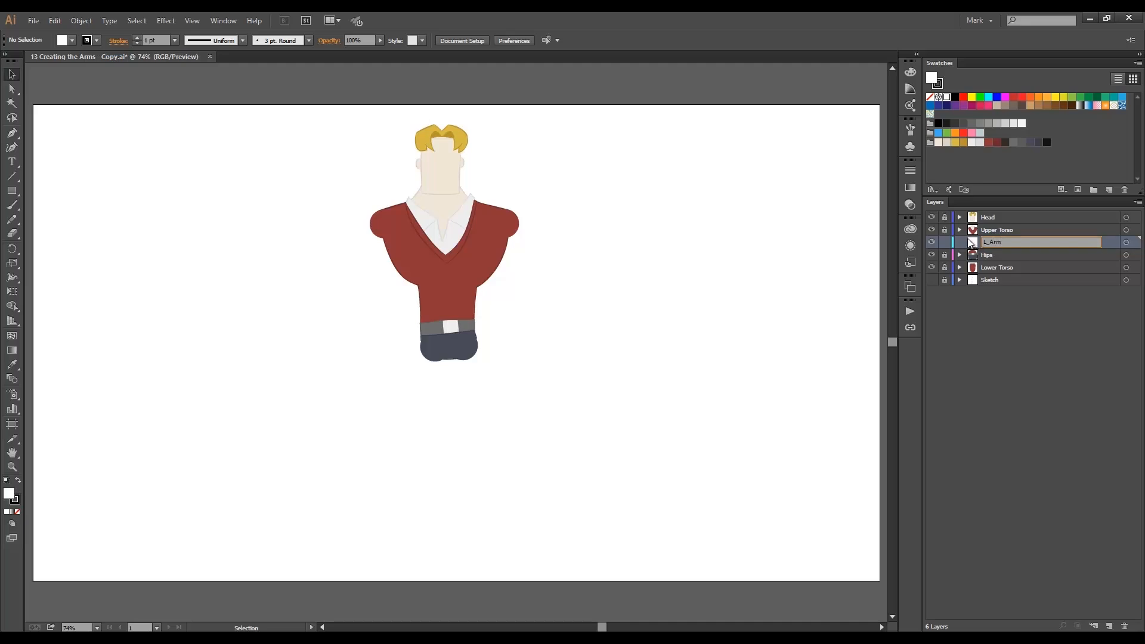
- Set the L_Arm layer color to Medium Blue, and make the Sketch layer visible in place of Upper Torso
{"action": "double_click", "coordinate": [961, 241]}
{"action": "left_click", "coordinate": [751, 265]}
{"action": "left_click", "coordinate": [742, 307]}
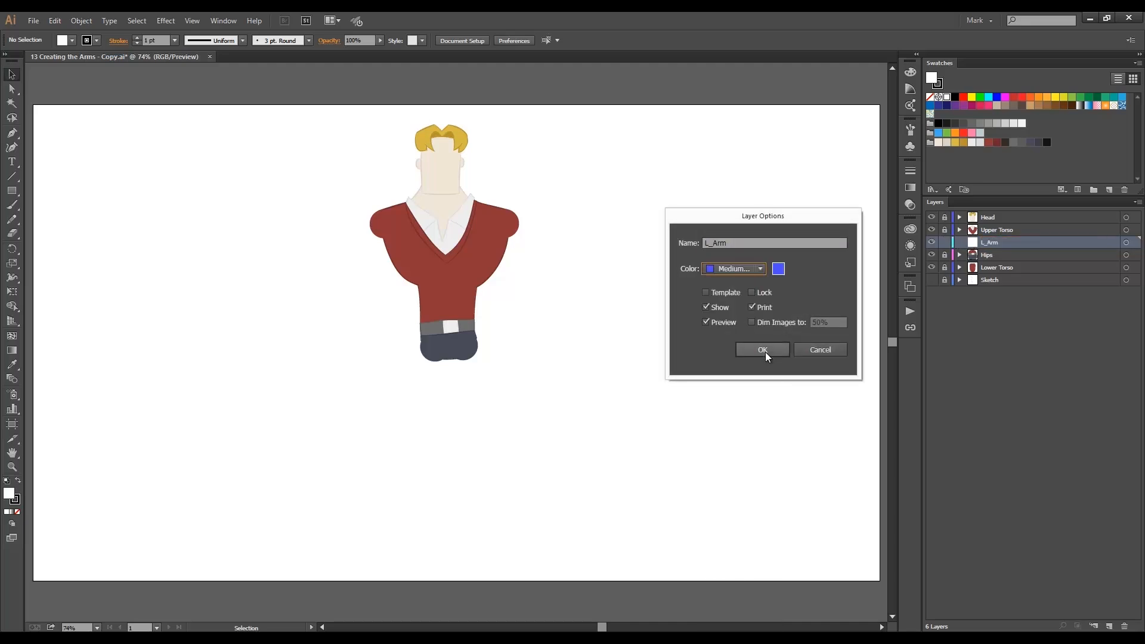
{"action": "left_click", "coordinate": [768, 349]}
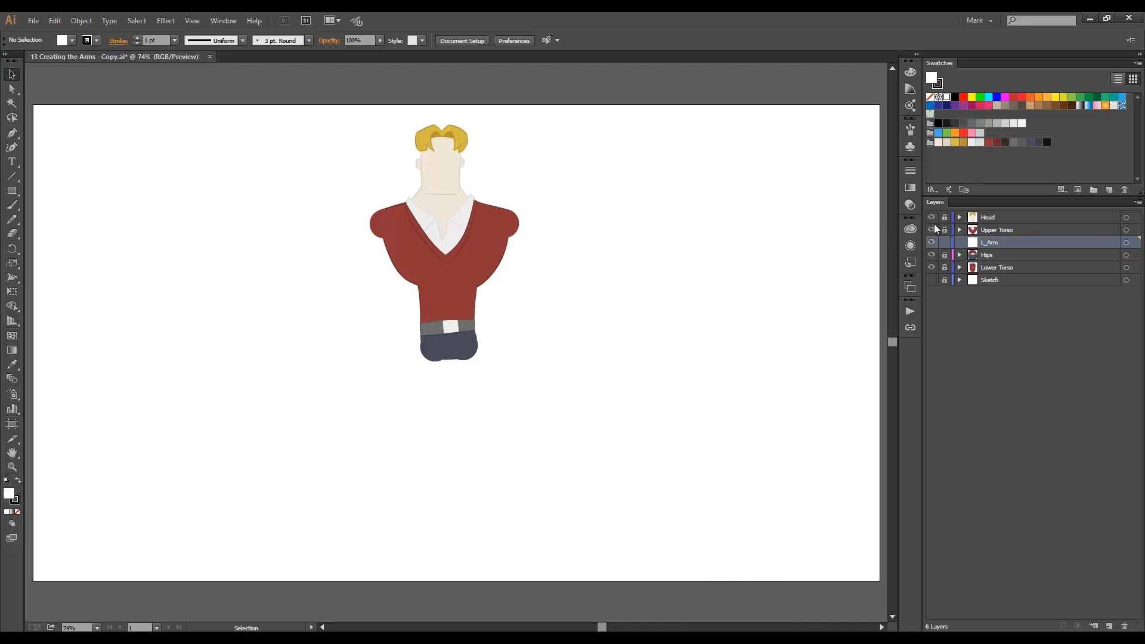
{"action": "left_click", "coordinate": [932, 230]}
{"action": "left_click", "coordinate": [930, 279]}
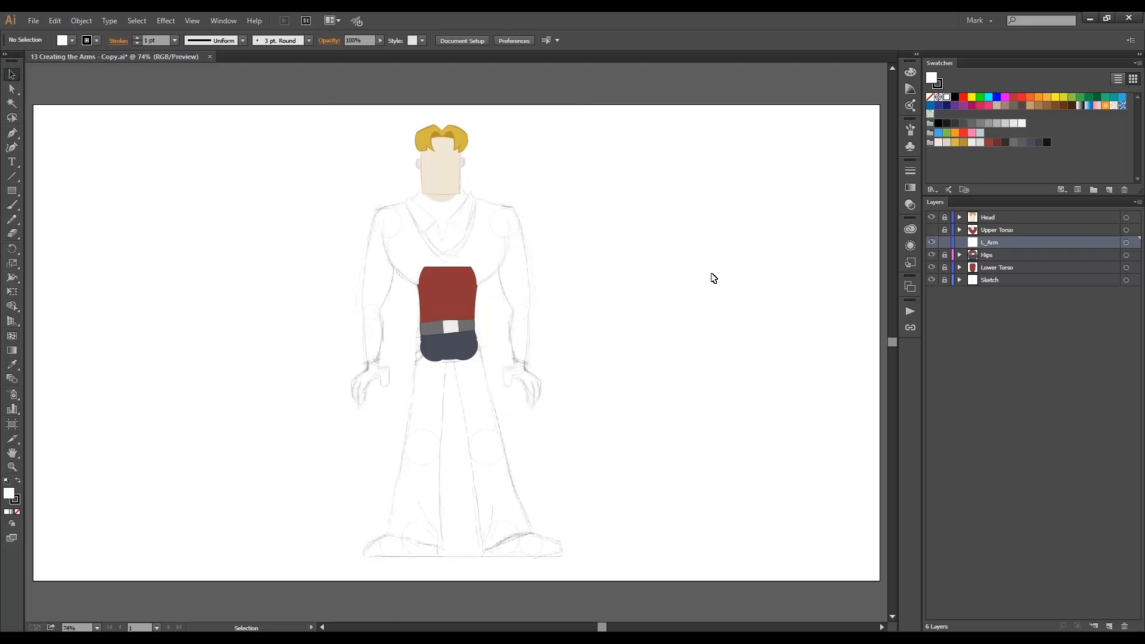
- Set up the Pencil tool with no fill and a 2 pt dark red stroke
{"action": "key", "text": "n"}
{"action": "left_click", "coordinate": [67, 40]}
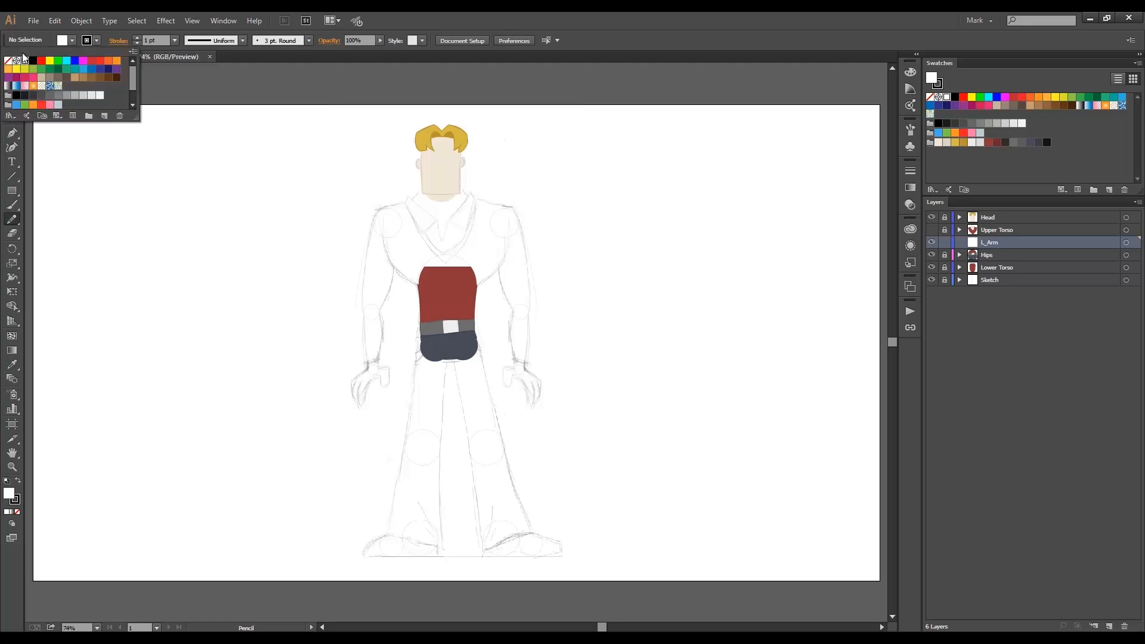
{"action": "left_click", "coordinate": [8, 61]}
{"action": "left_click", "coordinate": [91, 41]}
{"action": "left_click_drag", "start_coordinate": [130, 71], "coordinate": [134, 87]}
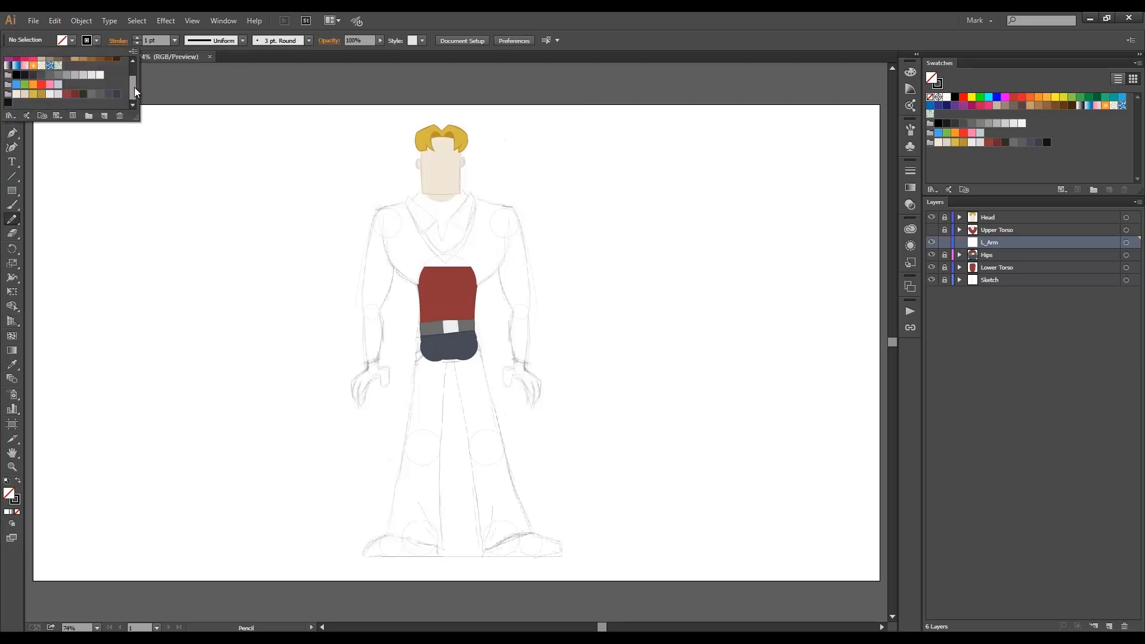
{"action": "left_click", "coordinate": [78, 95]}
{"action": "left_click", "coordinate": [136, 37]}
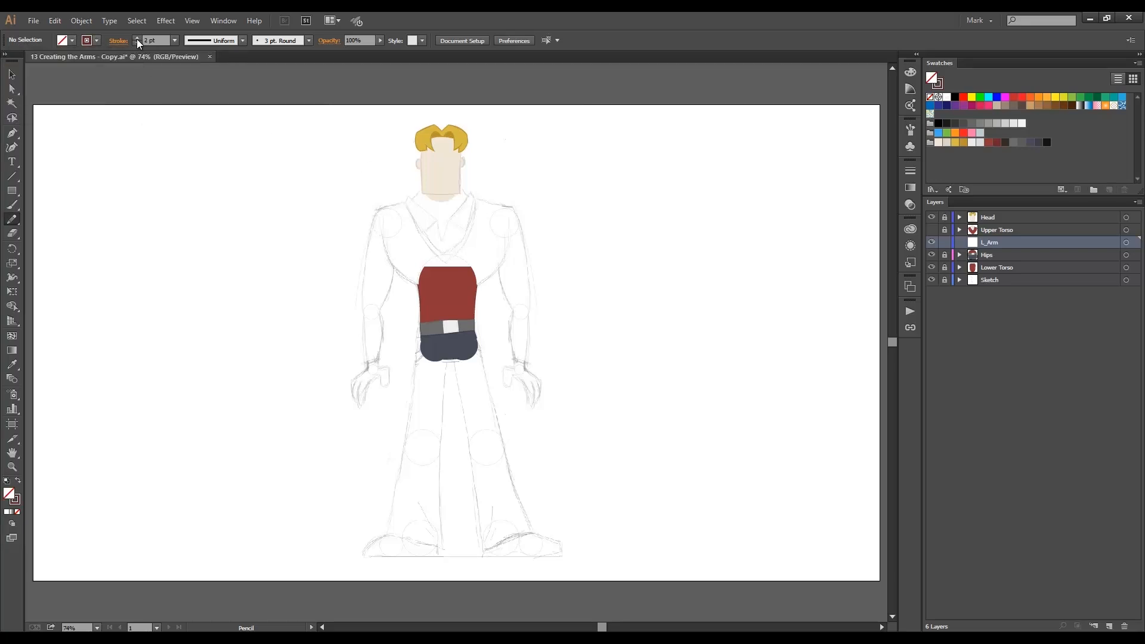
- Trace the upper arm at the sketch's left side with four crossing pencil strokes, about 120 by 250 px overall
{"action": "key", "text": "ctrl+1"}
{"action": "left_click_drag", "start_coordinate": [442, 360], "coordinate": [294, 256]}
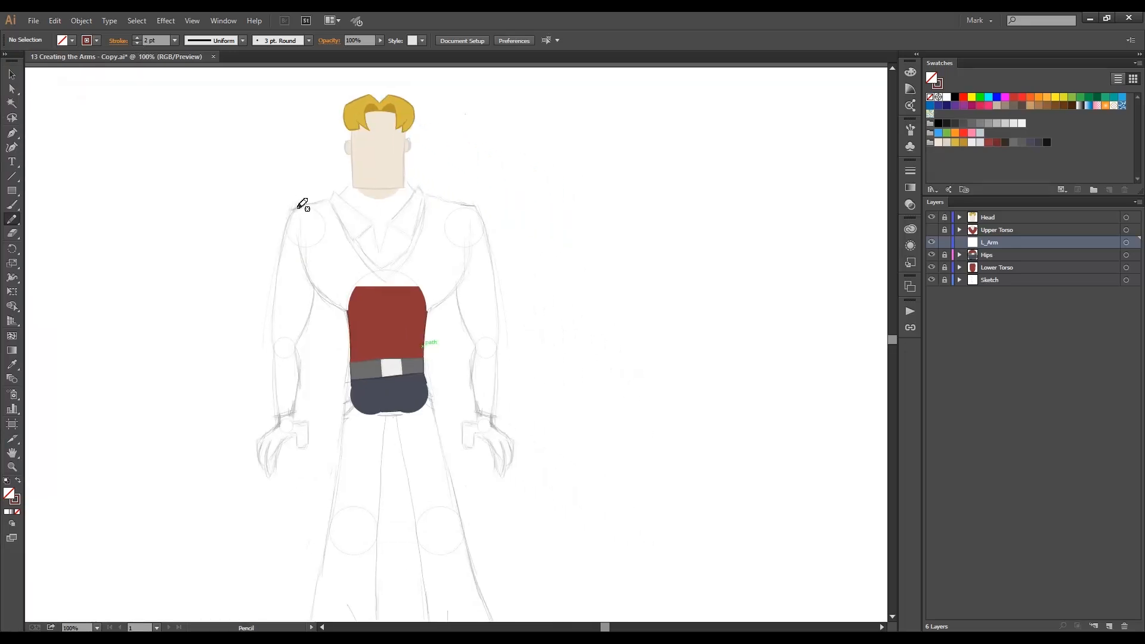
{"action": "mouse_move", "coordinate": [297, 207]}
{"action": "left_mouse_down"}
{"action": "mouse_move", "coordinate": [272, 319]}
{"action": "mouse_move", "coordinate": [279, 358]}
{"action": "mouse_move", "coordinate": [327, 227]}
{"action": "mouse_move", "coordinate": [289, 357]}
{"action": "left_mouse_up"}
{"action": "left_click_drag", "start_coordinate": [273, 214], "coordinate": [337, 241]}
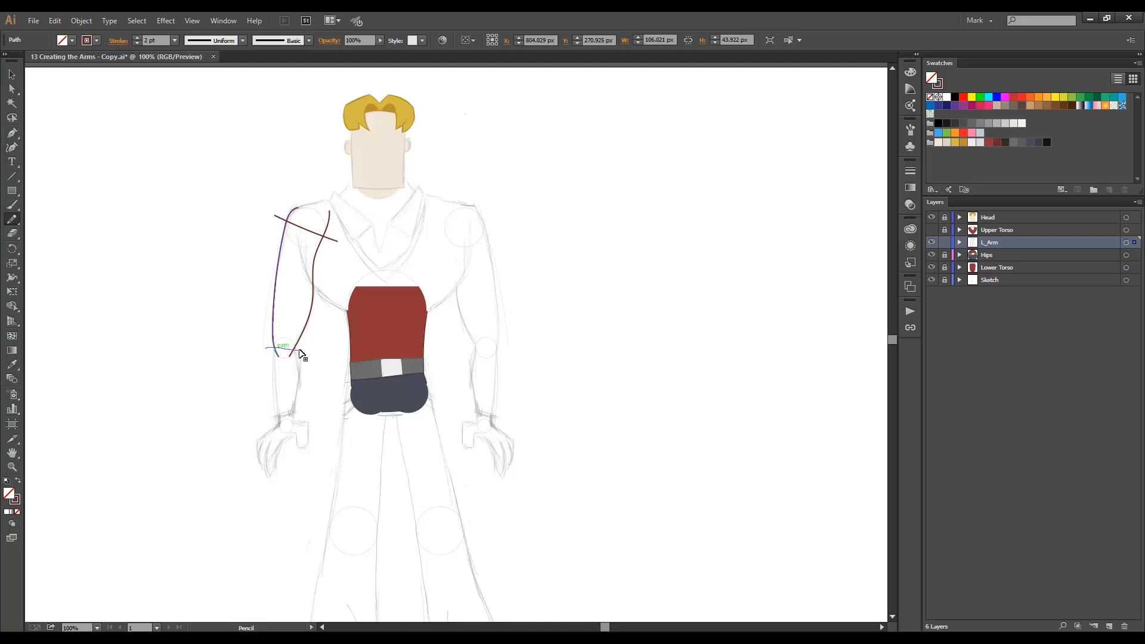
{"action": "left_click_drag", "start_coordinate": [304, 347], "coordinate": [303, 346]}
- Apply a variable width profile to all the arm strokes and expand their appearance into filled shapes
{"action": "key", "text": "ctrl+a"}
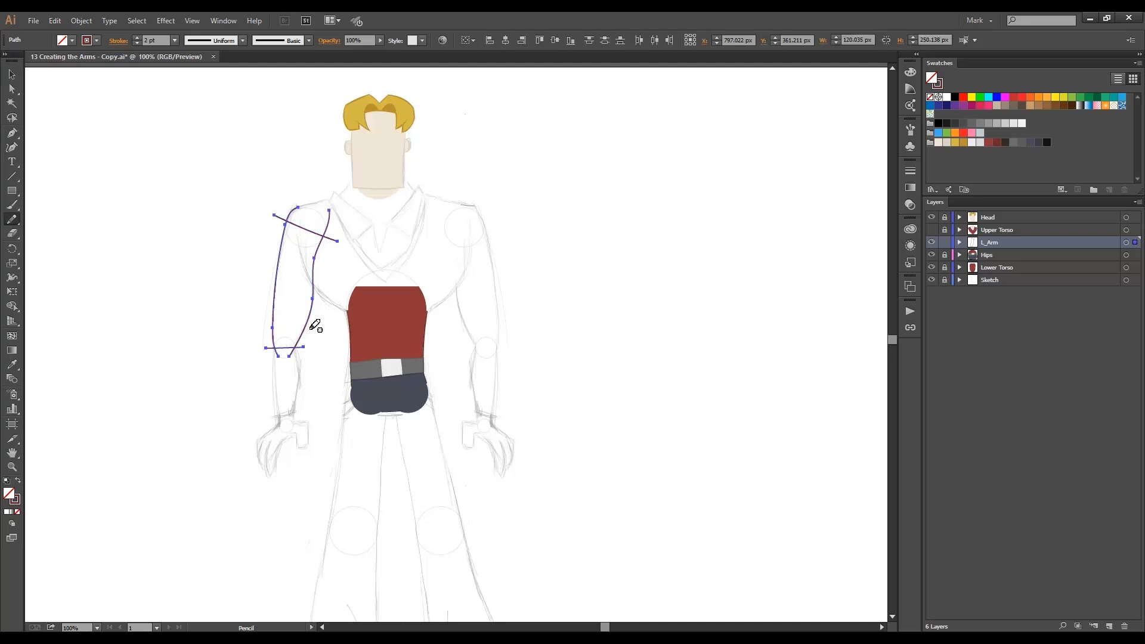
{"action": "left_click", "coordinate": [242, 39]}
{"action": "left_click", "coordinate": [224, 78]}
{"action": "left_click", "coordinate": [81, 21]}
{"action": "left_click", "coordinate": [132, 159]}
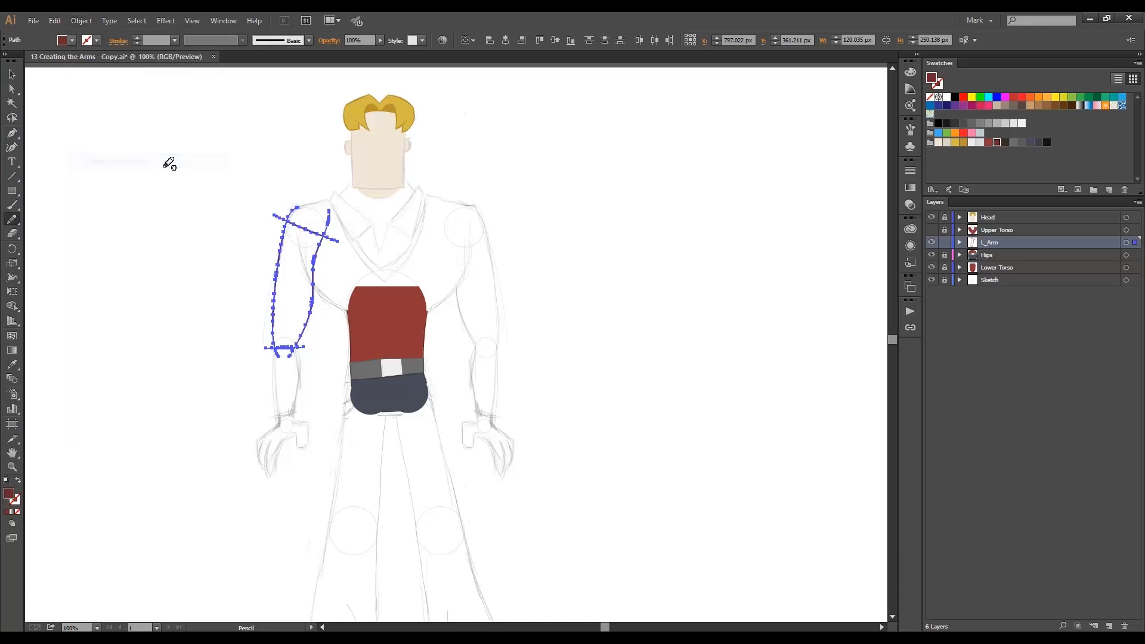
- Simplify the selected upper arm paths with a curve precision of 50%
{"action": "left_click", "coordinate": [81, 20]}
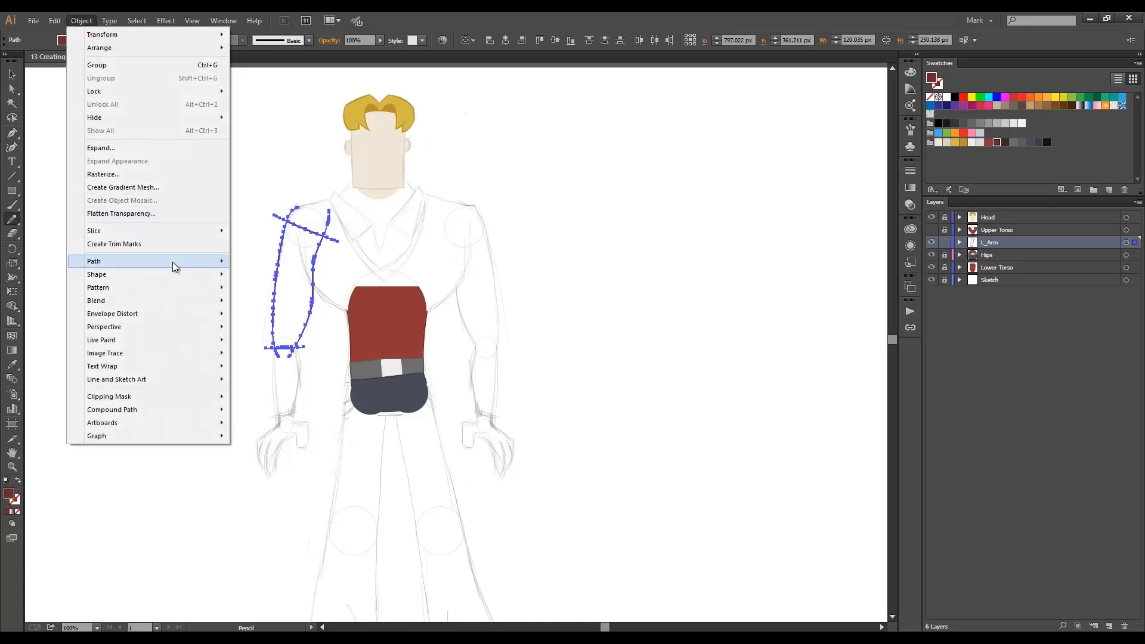
{"action": "mouse_move", "coordinate": [180, 260]}
{"action": "left_click", "coordinate": [261, 322]}
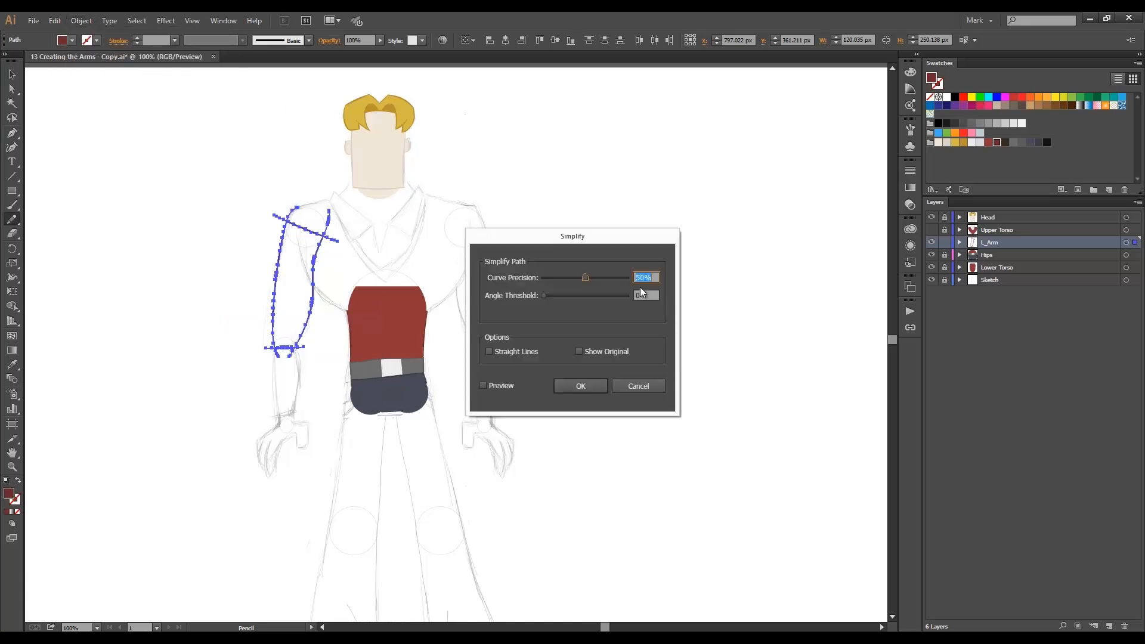
{"action": "left_click", "coordinate": [580, 385]}
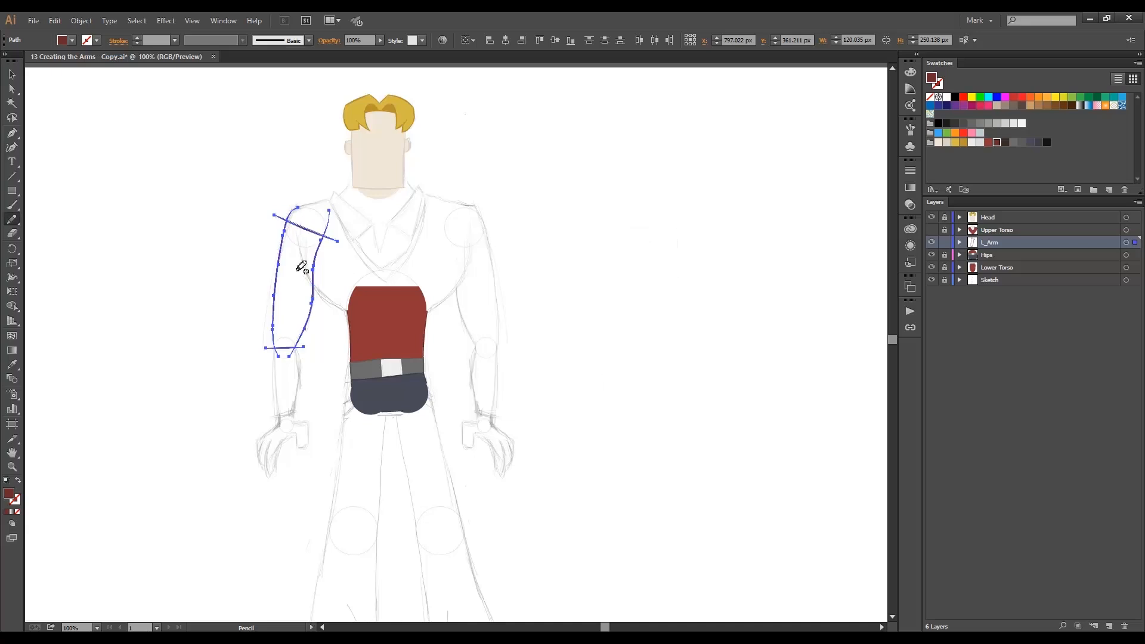
- Turn the arm lines into a Live Paint group, expand it, and delete the line ends overhanging the upper arm outline
{"action": "key", "text": "ctrl+alt+x"}
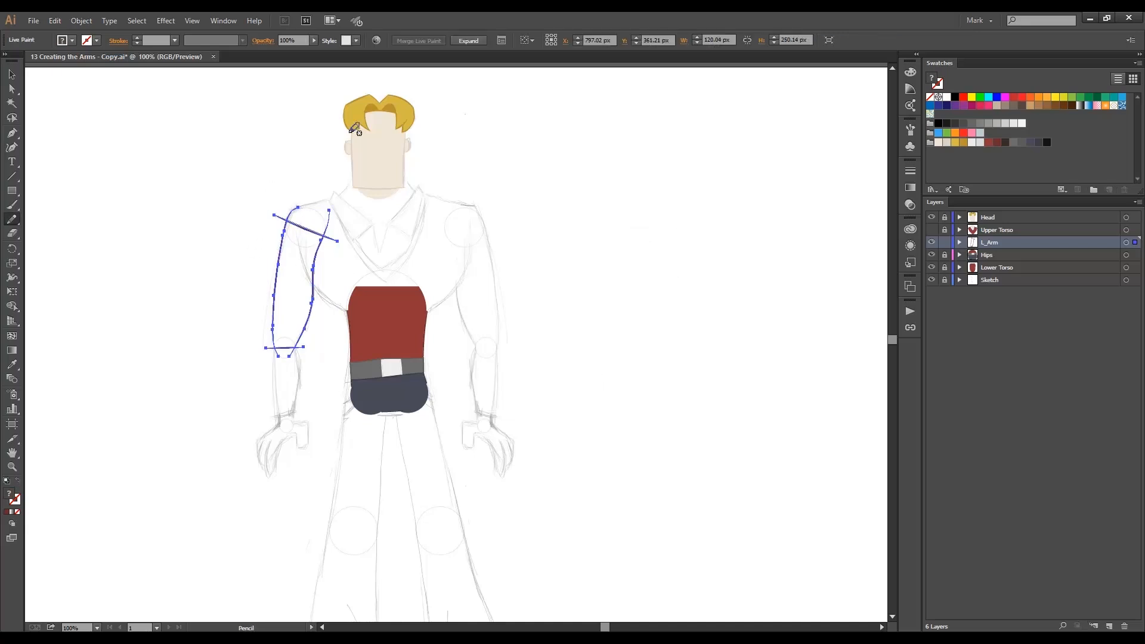
{"action": "left_click", "coordinate": [468, 41]}
{"action": "key", "text": "a"}
{"action": "left_click", "coordinate": [257, 199]}
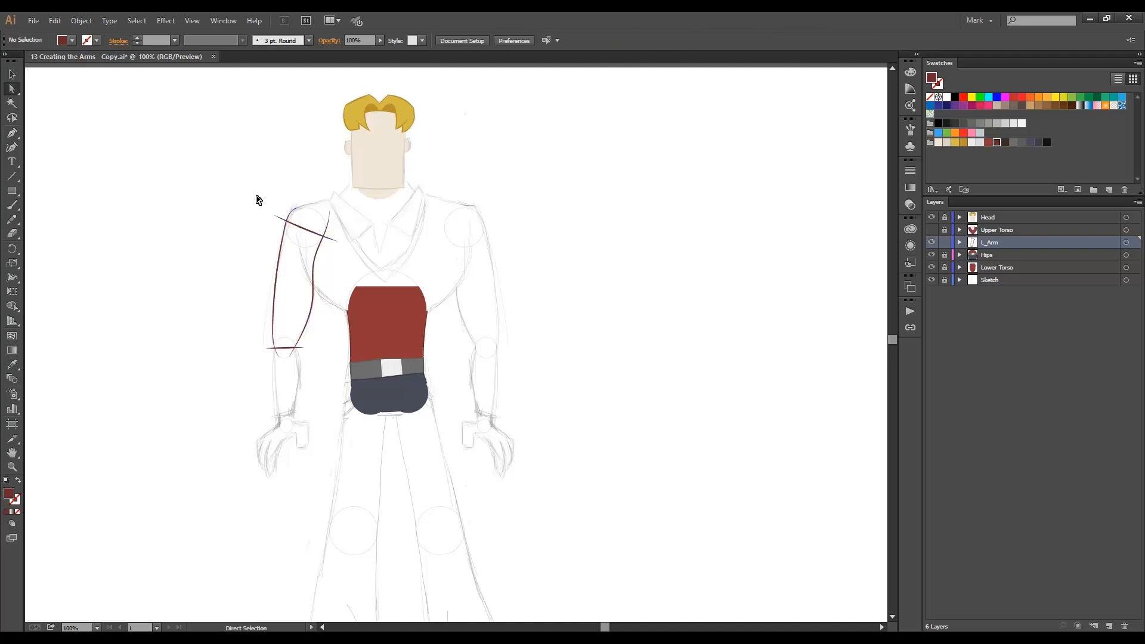
{"action": "left_click", "coordinate": [289, 210]}
{"action": "key", "text": "Delete"}
{"action": "left_click", "coordinate": [300, 348]}
{"action": "key", "text": "Delete"}
{"action": "left_click", "coordinate": [270, 348]}
{"action": "key", "text": "Delete"}
- Make the trimmed arm outline a Live Paint group, fill its interior with the lighter shirt red, and expand it
{"action": "key", "text": "ctrl+a"}
{"action": "key", "text": "ctrl+alt+x"}
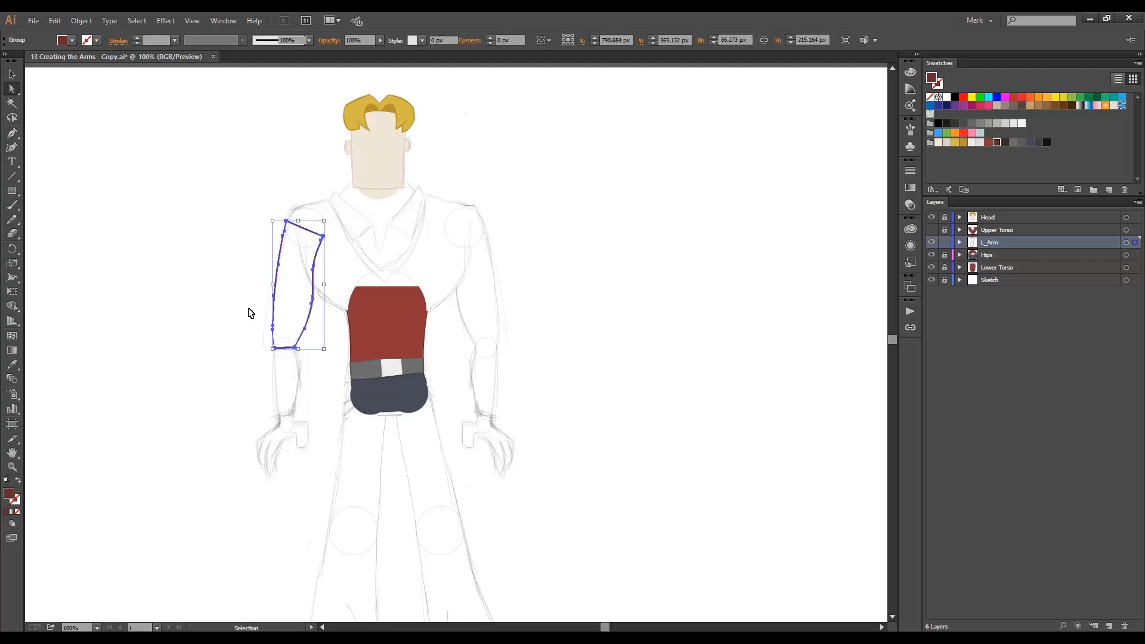
{"action": "key", "text": "k"}
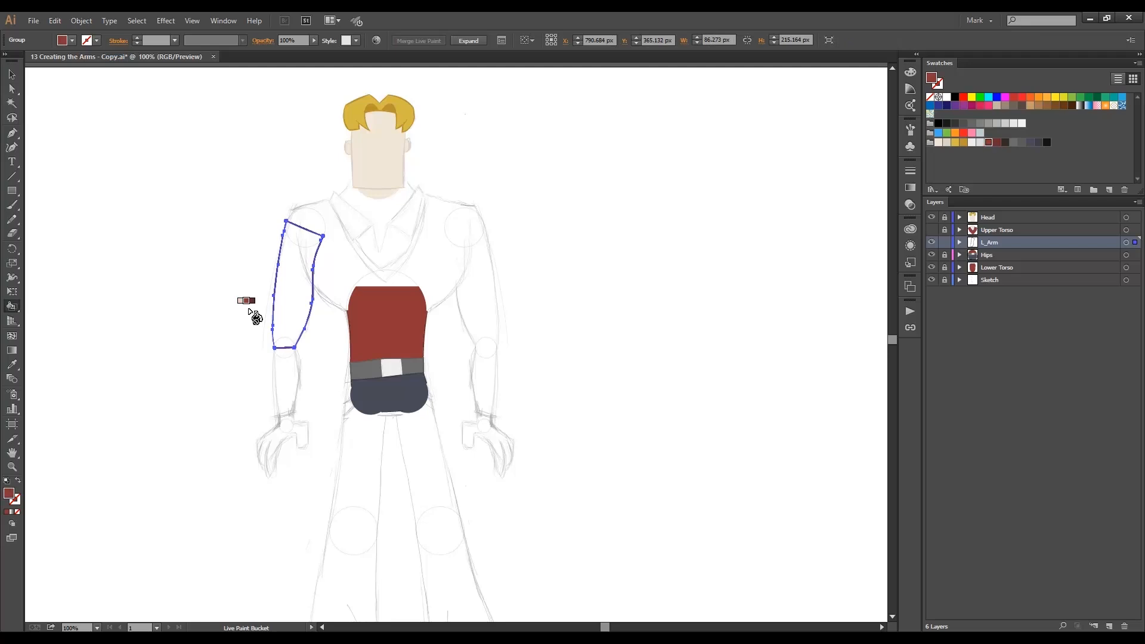
{"action": "left_click", "coordinate": [292, 296]}
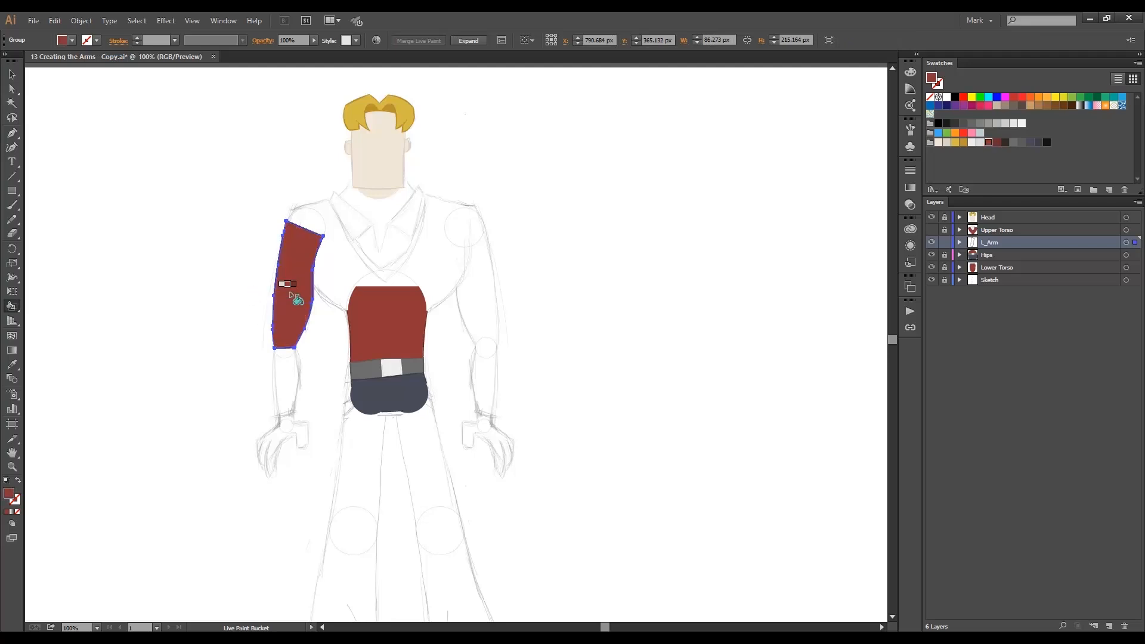
{"action": "key", "text": "a"}
{"action": "left_click", "coordinate": [249, 278]}
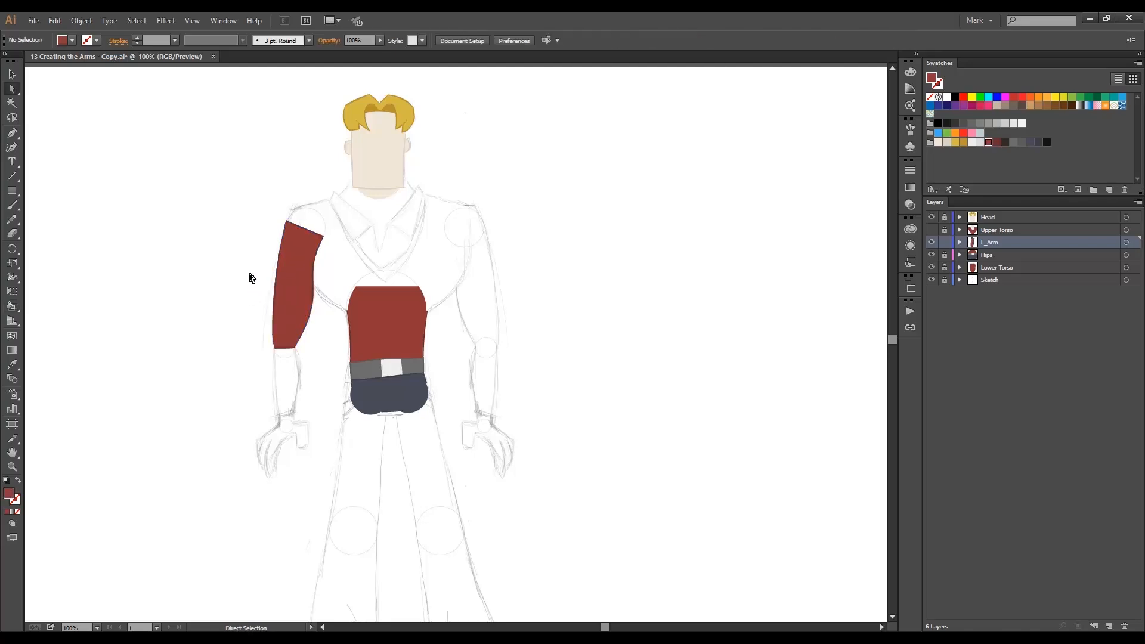
{"action": "key", "text": "ctrl+a"}
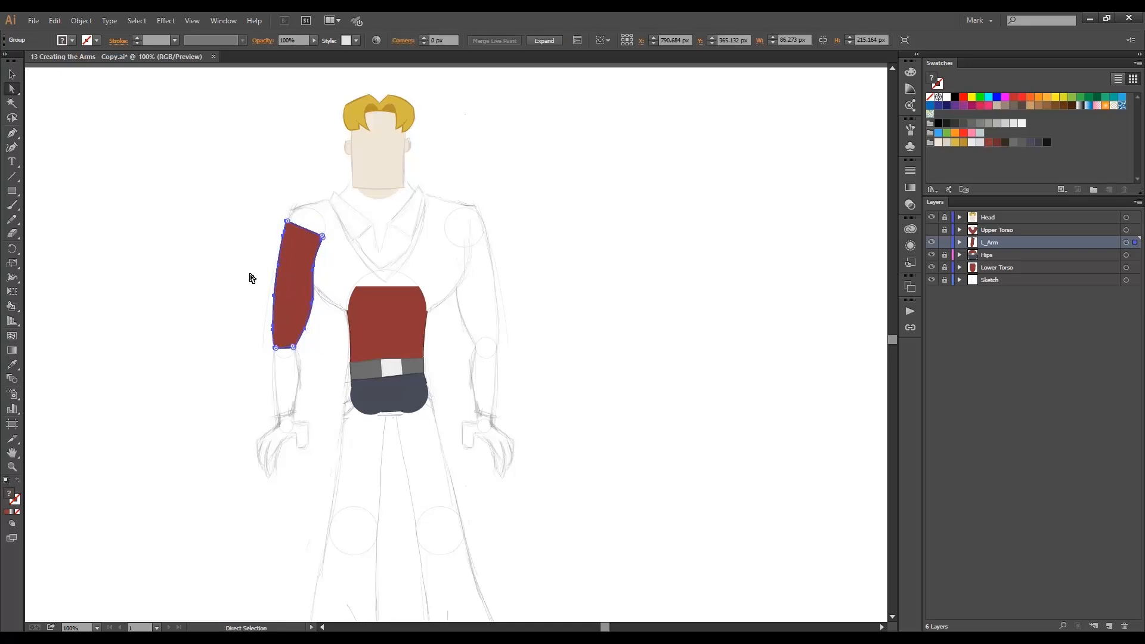
{"action": "left_click", "coordinate": [545, 41]}
- Recolor the dark edge across the shoulder end of the upper arm with the arm's red fill color
{"action": "left_click", "coordinate": [281, 204]}
{"action": "left_click_drag", "start_coordinate": [289, 219], "coordinate": [343, 260]}
{"action": "left_click", "coordinate": [373, 261]}
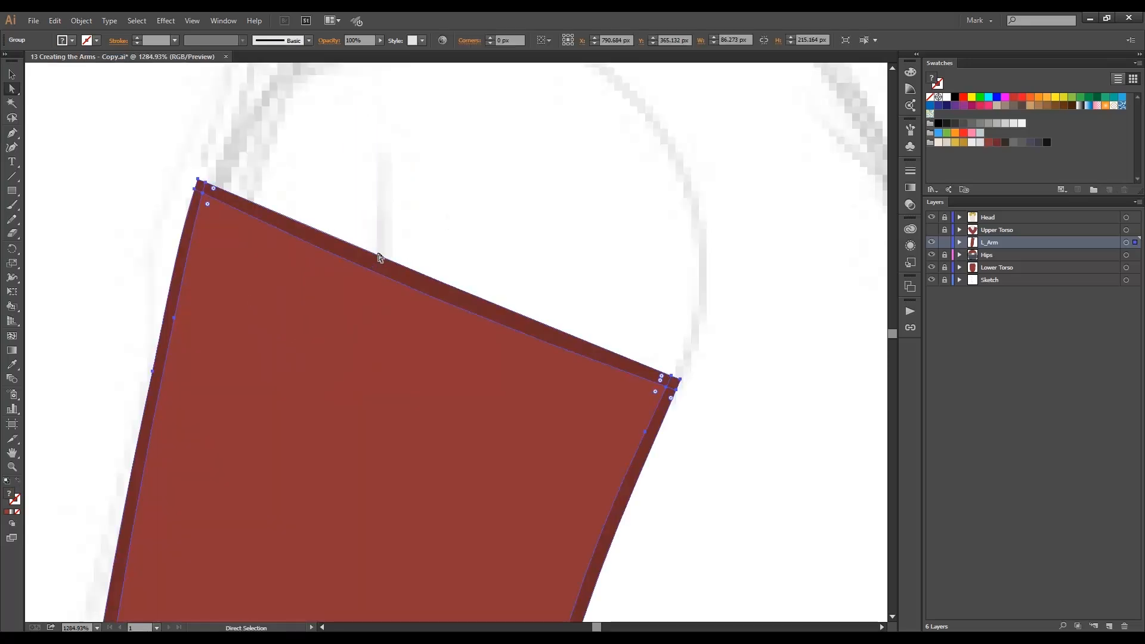
{"action": "left_click", "coordinate": [398, 239]}
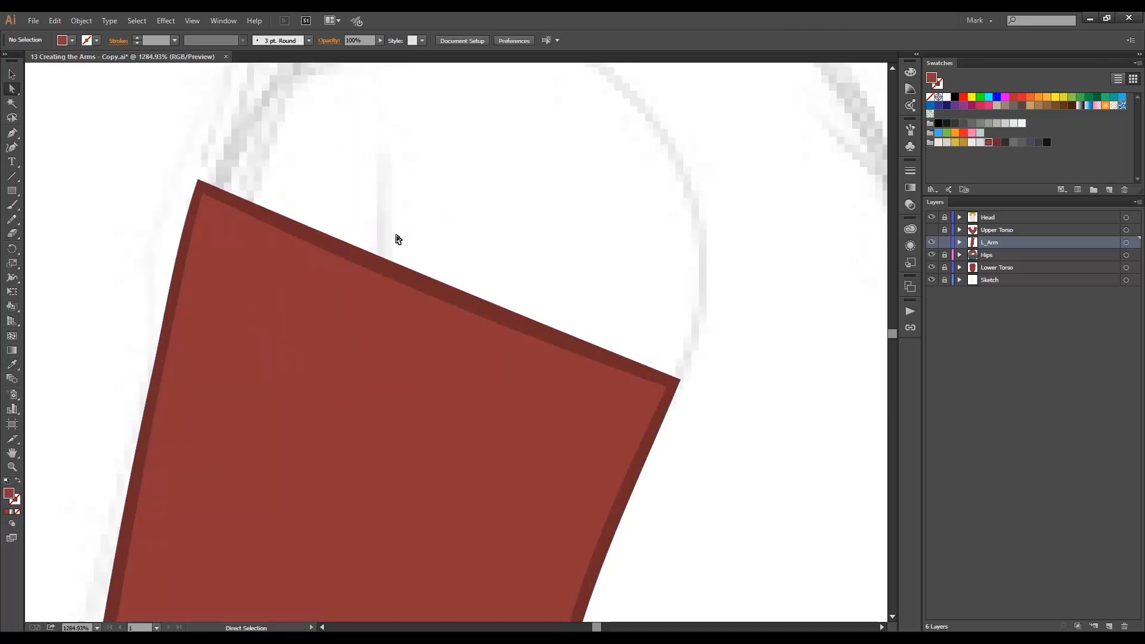
{"action": "left_click", "coordinate": [378, 267]}
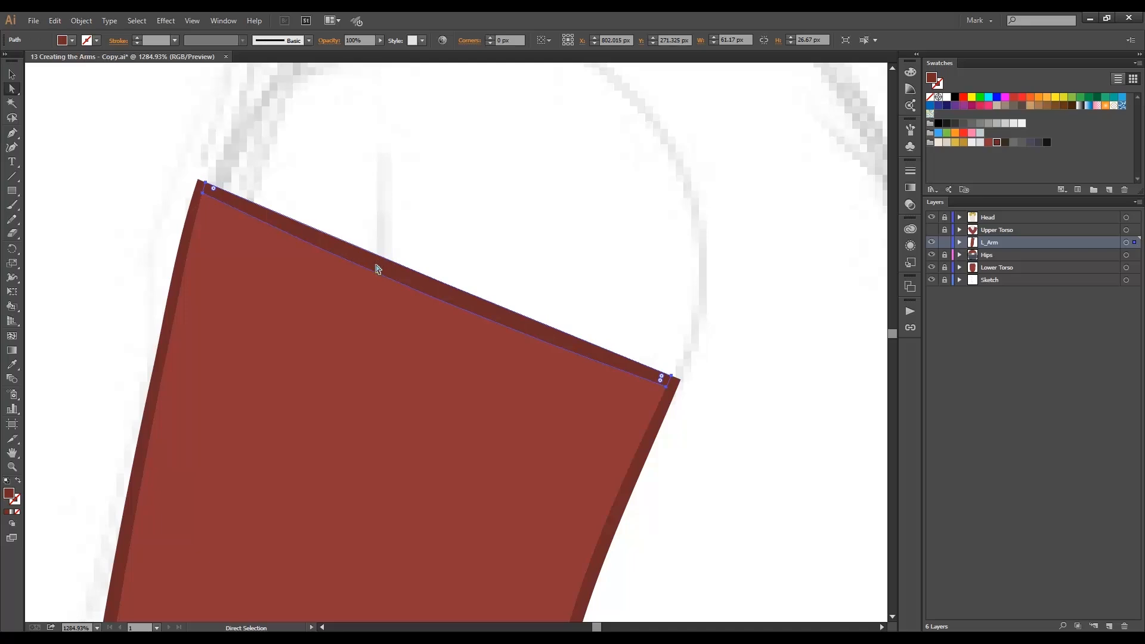
{"action": "key", "text": "i"}
{"action": "left_click", "coordinate": [357, 296]}
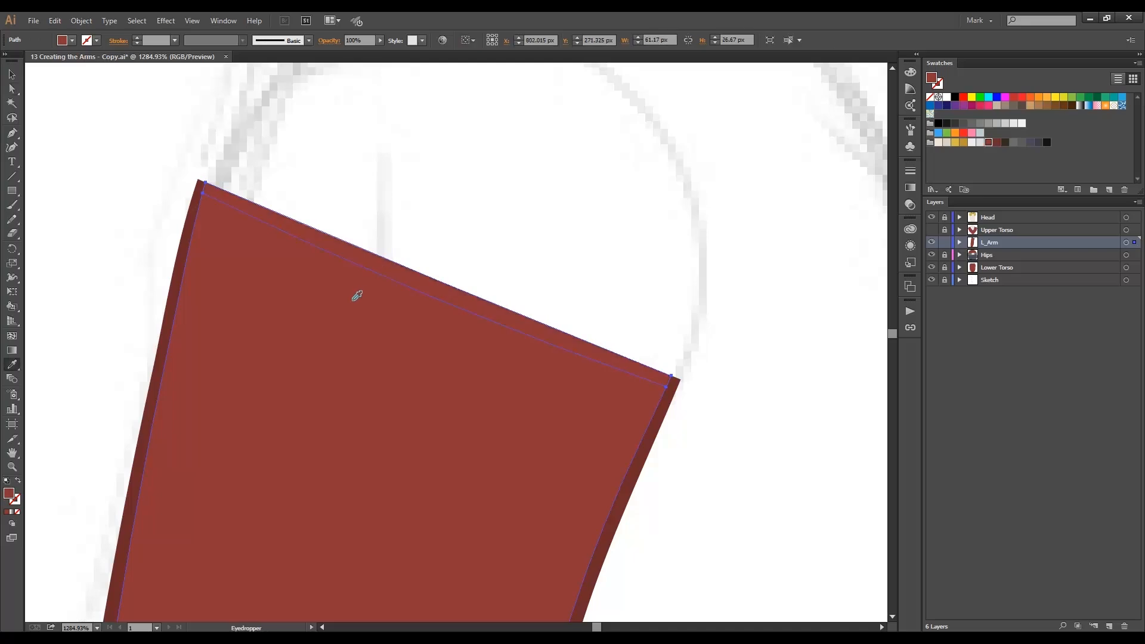
{"action": "key", "text": "v"}
{"action": "left_click", "coordinate": [463, 178]}
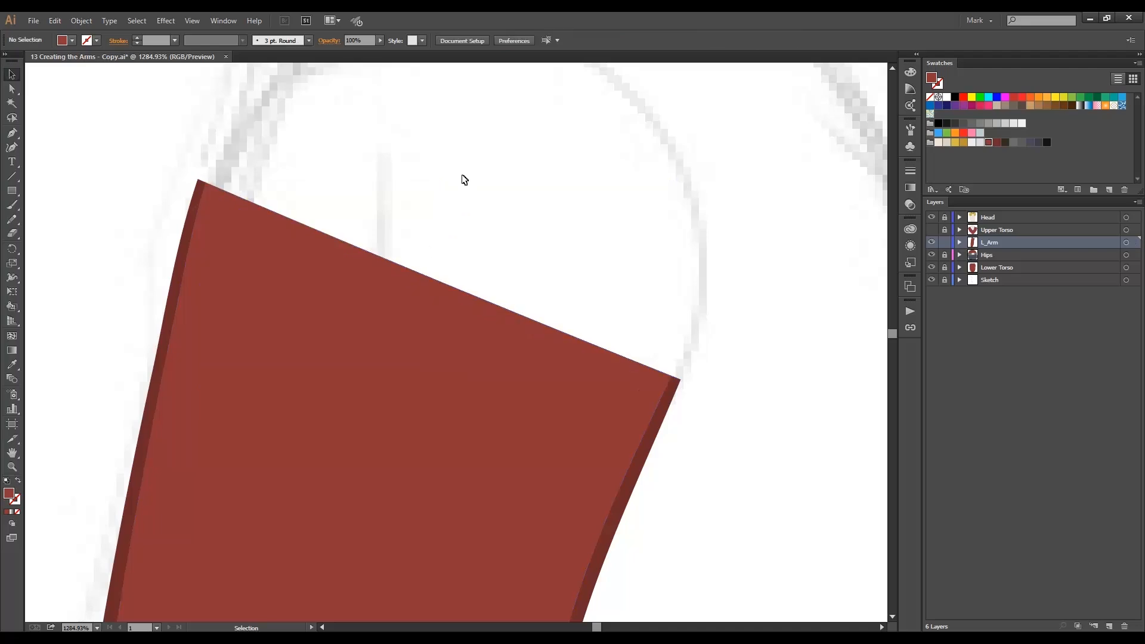
- Recolor the dark edge across the elbow end of the upper arm to match the red arm fill
{"action": "left_click_drag", "start_coordinate": [312, 468], "coordinate": [381, 184]}
{"action": "left_click", "coordinate": [347, 454], "text": "ctrl+alt"}
{"action": "left_click_drag", "start_coordinate": [424, 529], "coordinate": [462, 281]}
{"action": "left_click_drag", "start_coordinate": [429, 608], "coordinate": [355, 295]}
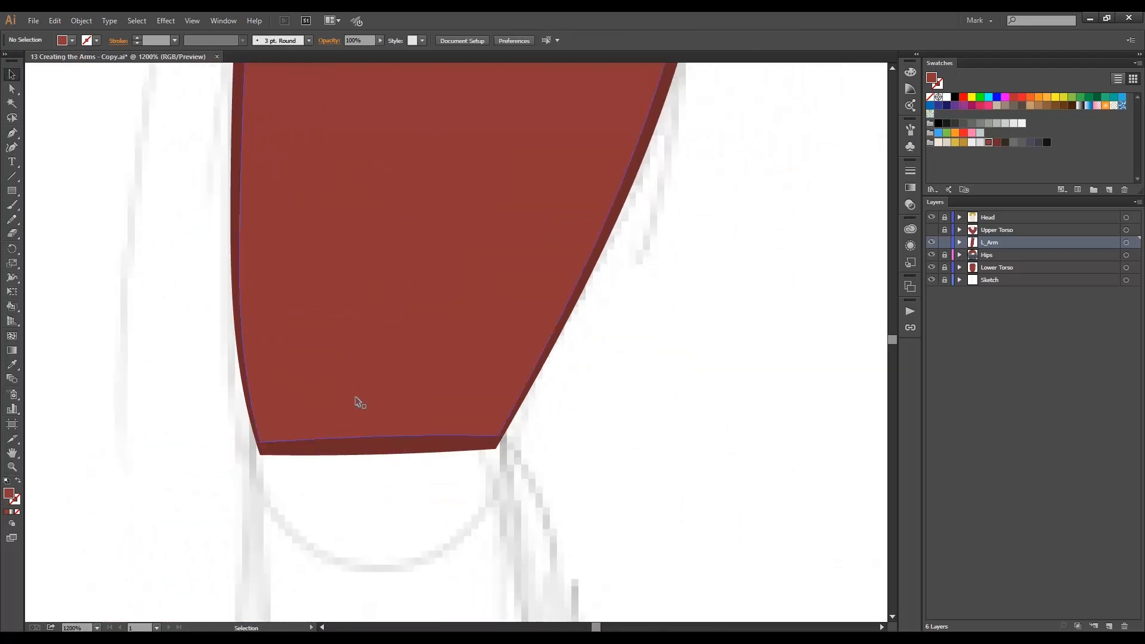
{"action": "key", "text": "a"}
{"action": "left_click", "coordinate": [362, 451]}
{"action": "key", "text": "ctrl+shift+a"}
{"action": "left_click", "coordinate": [374, 366], "text": "ctrl+alt"}
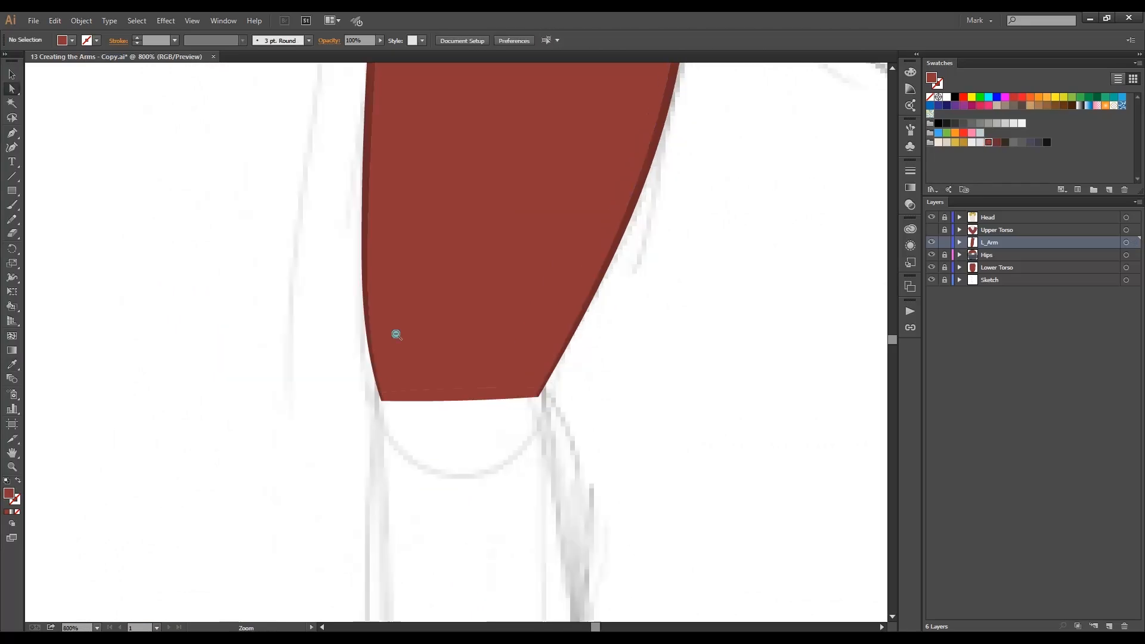
{"action": "left_click", "coordinate": [396, 334], "text": "ctrl+alt"}
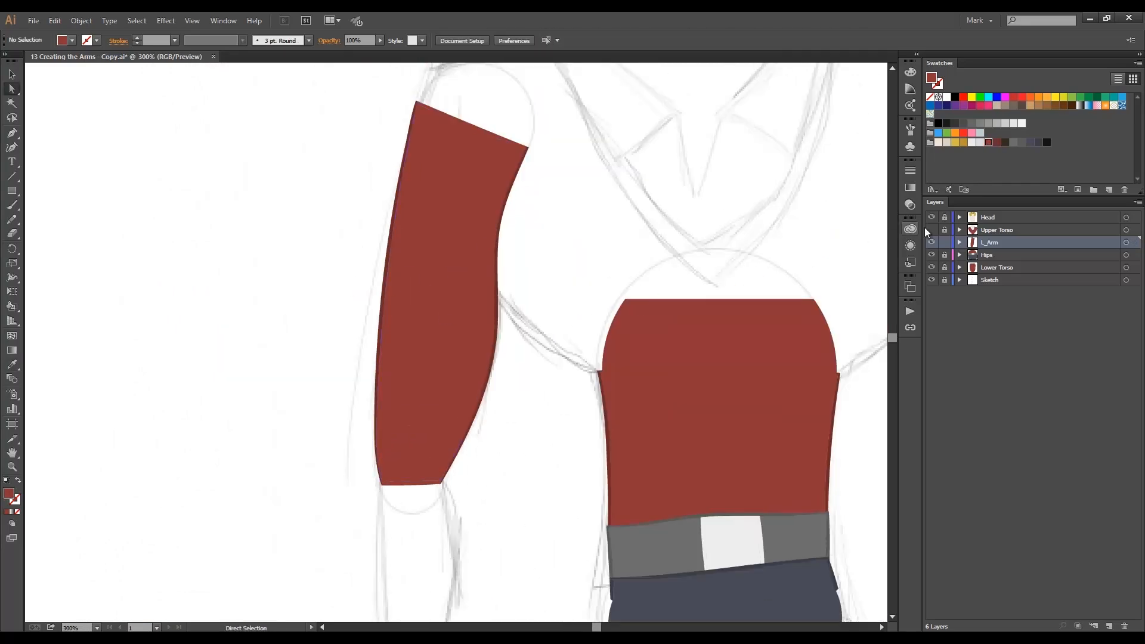
- Hide the arm group, show the Upper Torso layer, and duplicate its shoulder circle beside the sketched arm into the L_Arm layer
{"action": "left_click", "coordinate": [961, 242]}
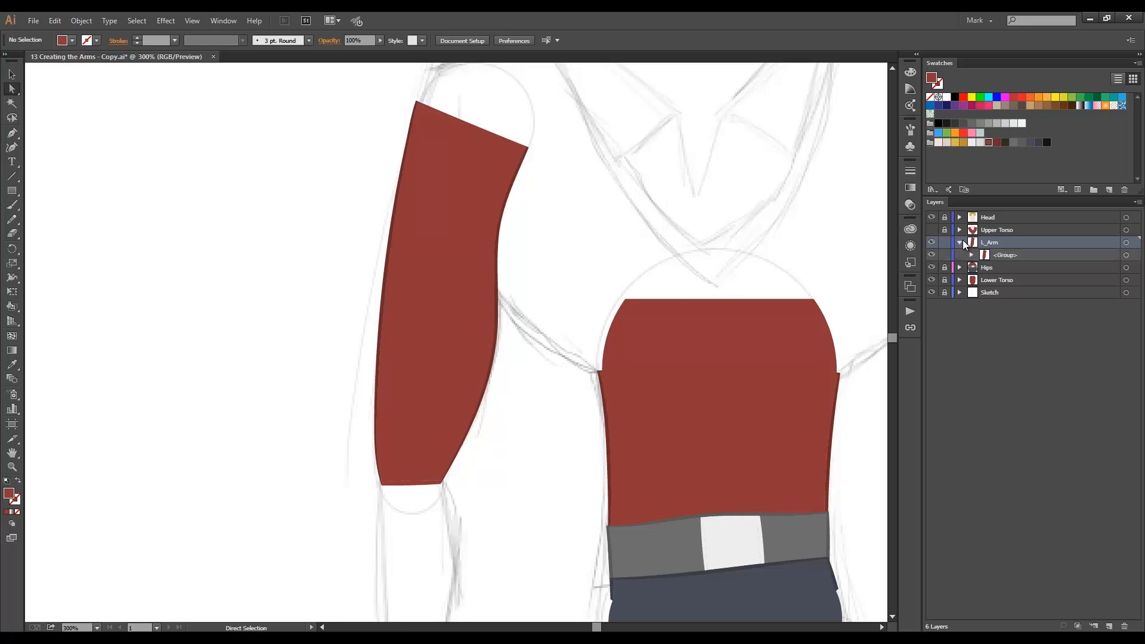
{"action": "left_click", "coordinate": [931, 255]}
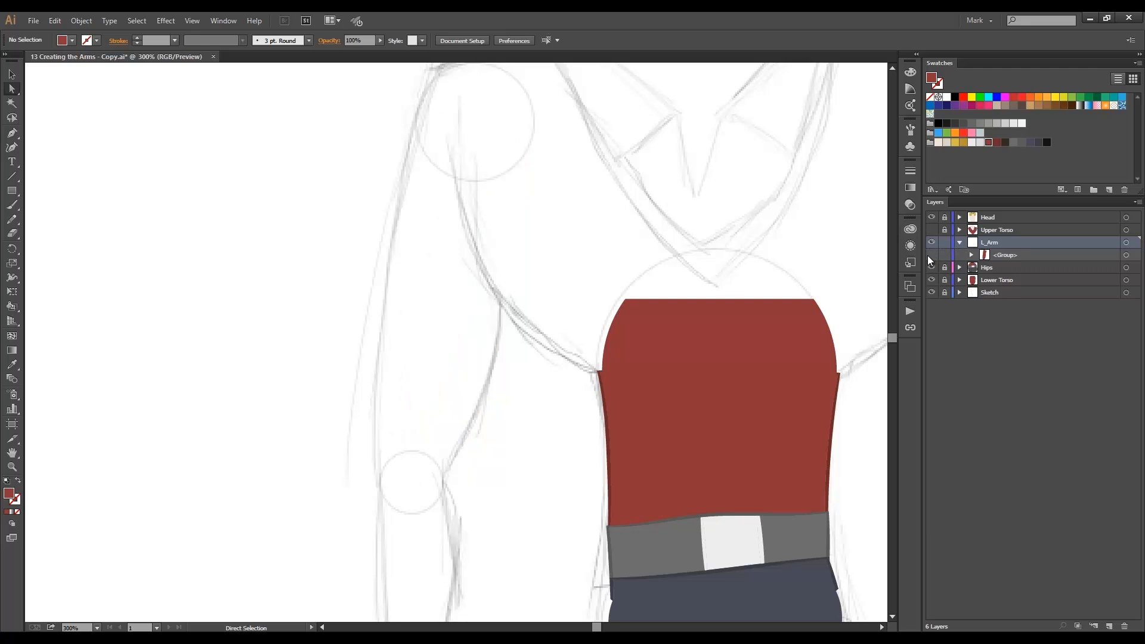
{"action": "left_click", "coordinate": [930, 229]}
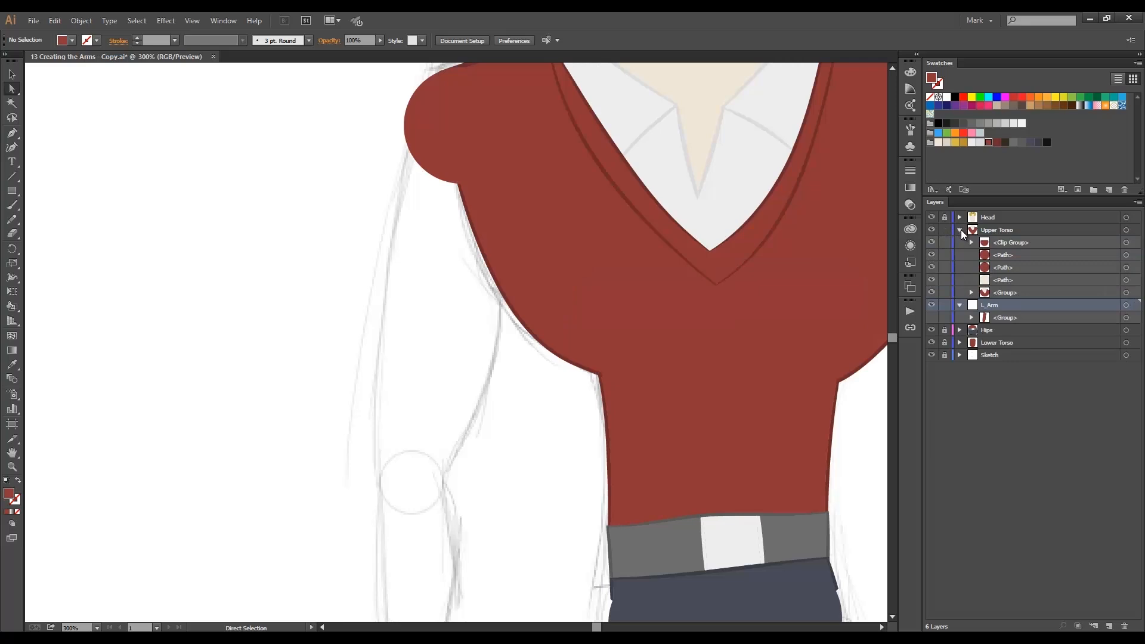
{"action": "left_click", "coordinate": [994, 266]}
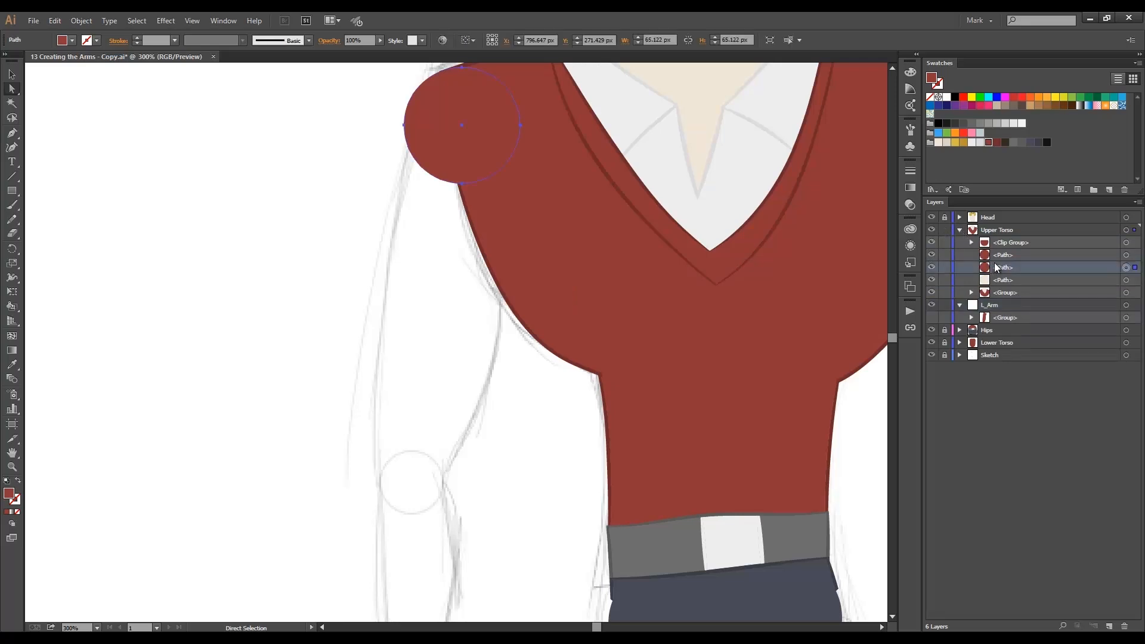
{"action": "left_click_drag", "start_coordinate": [999, 266], "coordinate": [1108, 626]}
{"action": "left_click_drag", "start_coordinate": [999, 267], "coordinate": [1024, 324]}
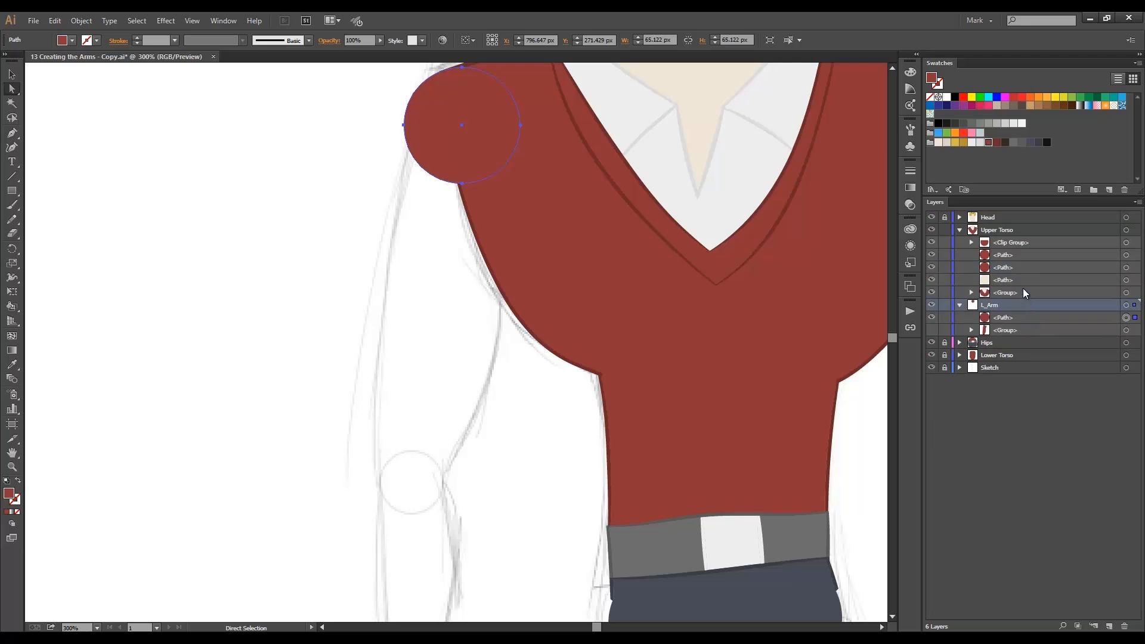
- Collapse, lock and hide the Upper Torso layer
{"action": "left_click", "coordinate": [959, 229]}
{"action": "left_click", "coordinate": [944, 229]}
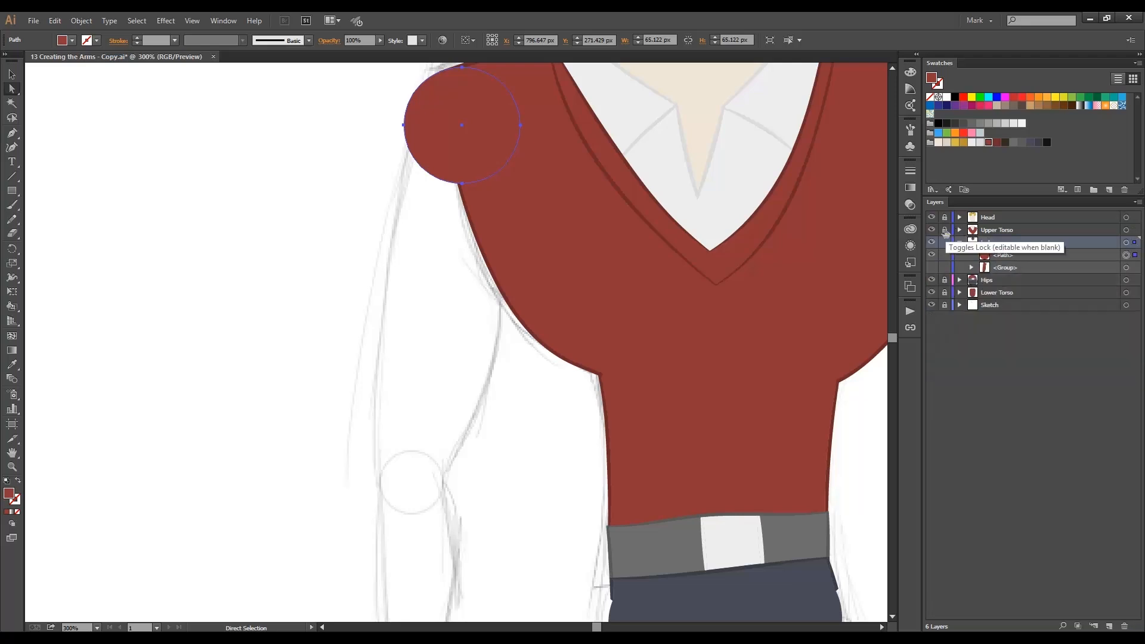
{"action": "left_click", "coordinate": [930, 230]}
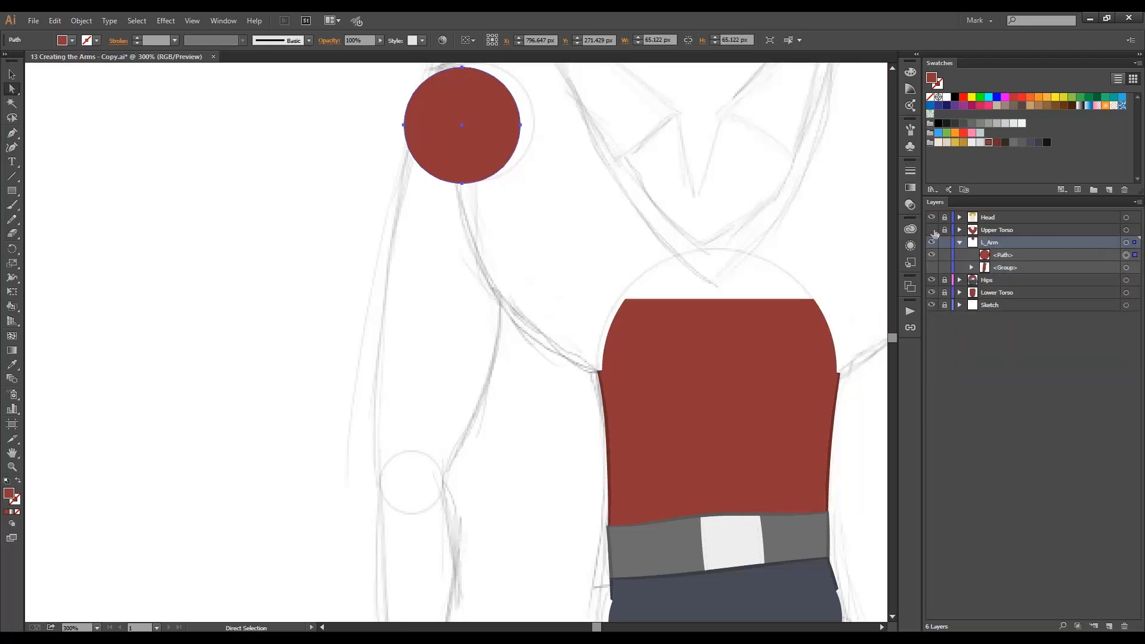
- Copy the shoulder circle to the elbow and scale the copy down to fit the sketched elbow joint circle
{"action": "key", "text": "ctrl+u"}
{"action": "mouse_move", "coordinate": [481, 138]}
{"action": "left_mouse_down"}
{"action": "mouse_move", "coordinate": [447, 462]}
{"action": "mouse_move", "coordinate": [433, 491]}
{"action": "left_mouse_up"}
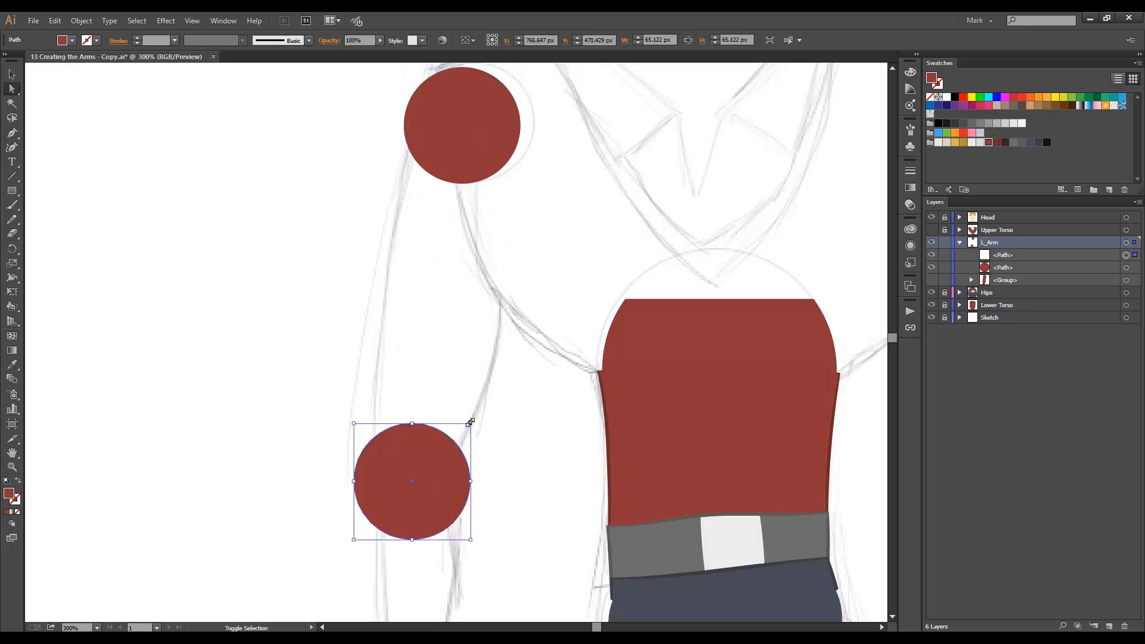
{"action": "left_click_drag", "start_coordinate": [471, 422], "coordinate": [445, 449]}
{"action": "left_click", "coordinate": [457, 455]}
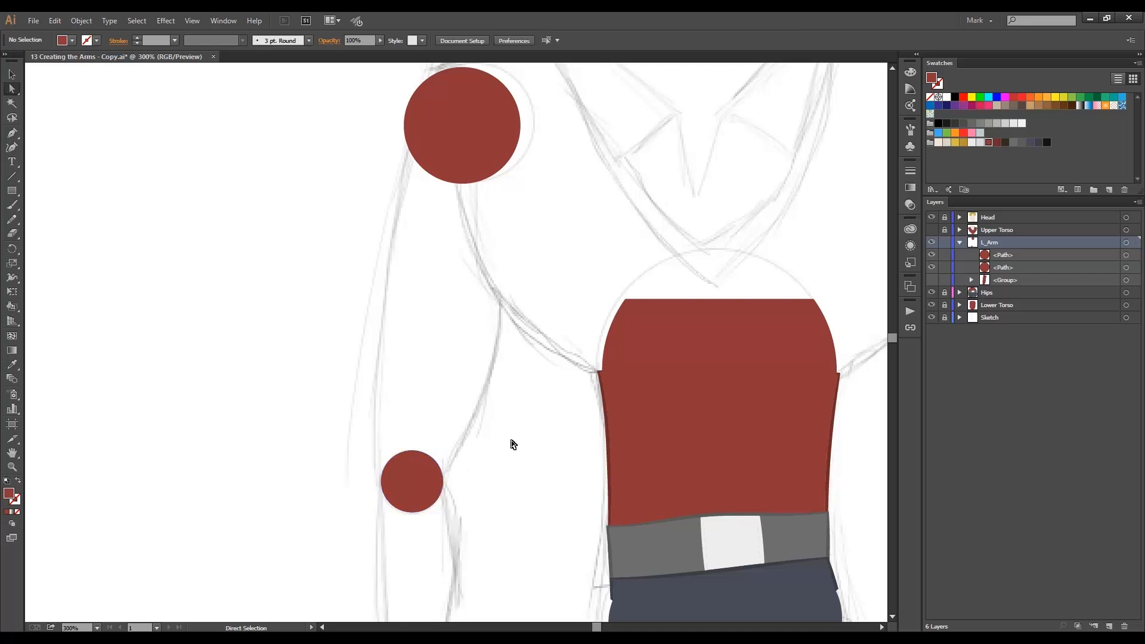
- Show the arm group again and shift the upper arm with its elbow circle slightly outward to fit the shoulder circle
{"action": "left_click", "coordinate": [931, 280]}
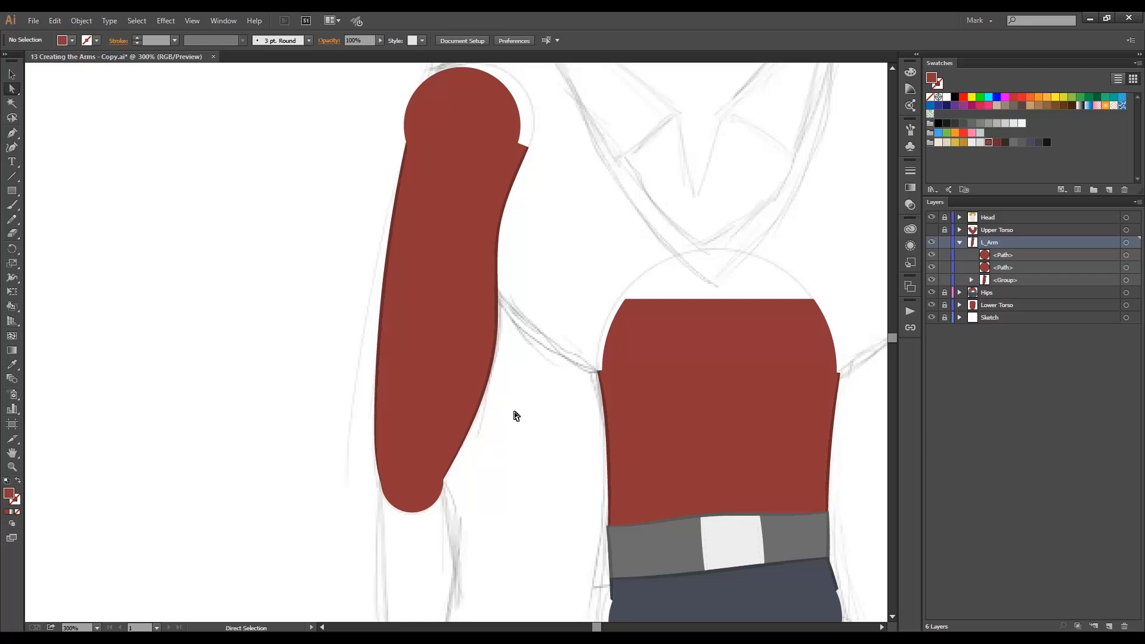
{"action": "left_click", "coordinate": [431, 449]}
{"action": "left_click", "coordinate": [421, 484], "text": "shift"}
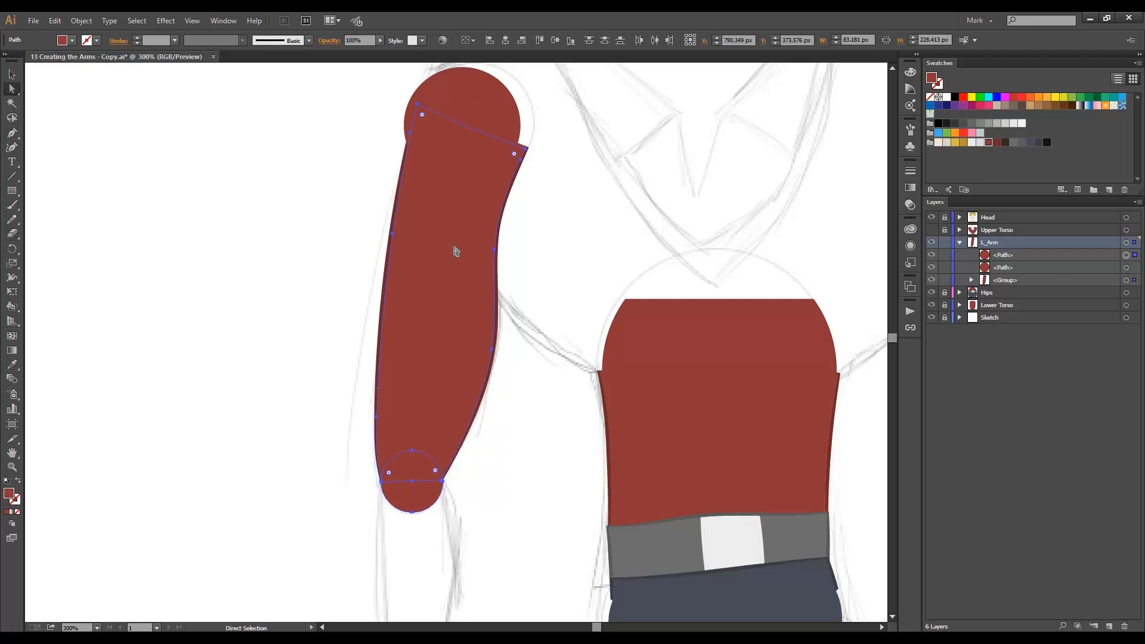
{"action": "left_click_drag", "start_coordinate": [455, 251], "coordinate": [448, 298]}
{"action": "left_click", "coordinate": [521, 385]}
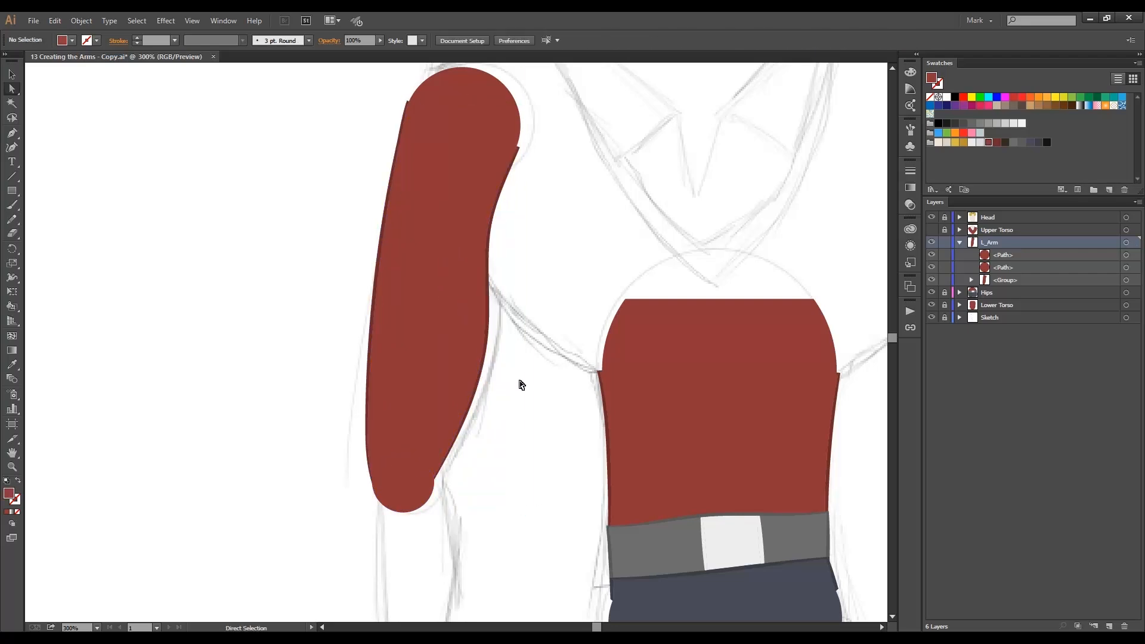
- Reorder the L_Arm layer's contents so the arm group sits above both joint circles
{"action": "left_click", "coordinate": [994, 257]}
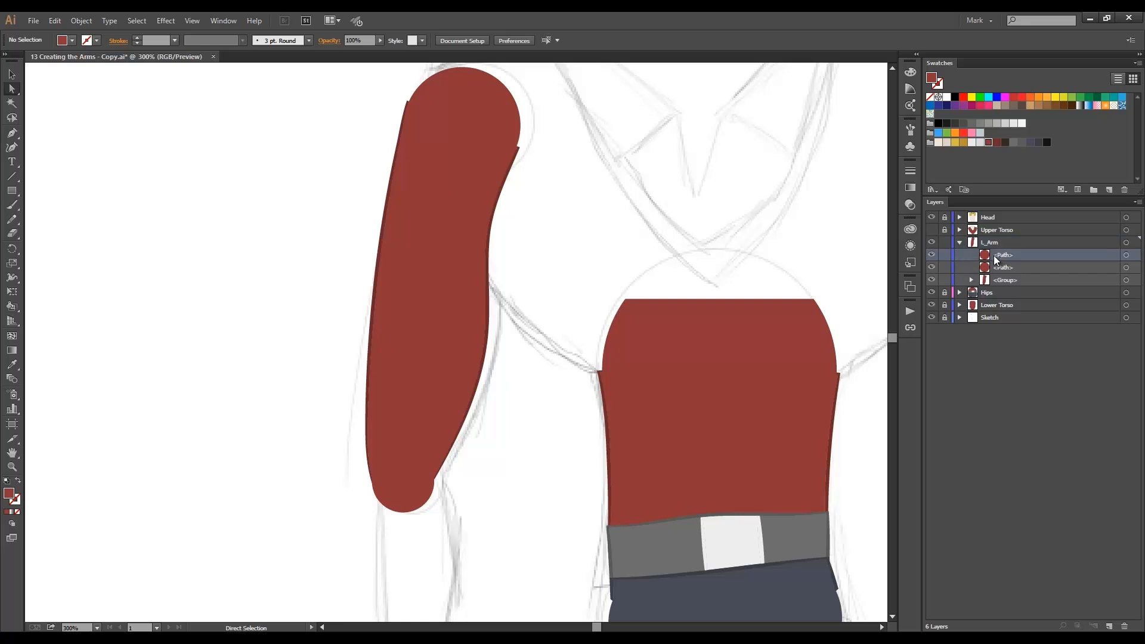
{"action": "left_click_drag", "start_coordinate": [999, 262], "coordinate": [1012, 285]}
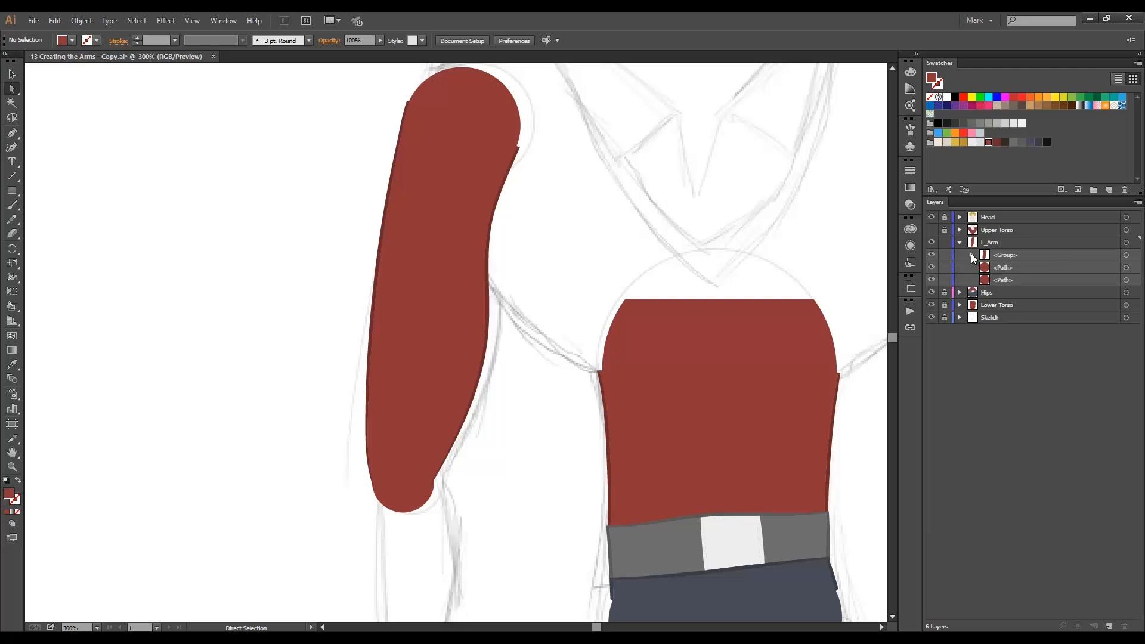
- Collapse, lock and hide the L_Arm layer, and create a new layer directly above Hips
{"action": "left_click", "coordinate": [959, 242]}
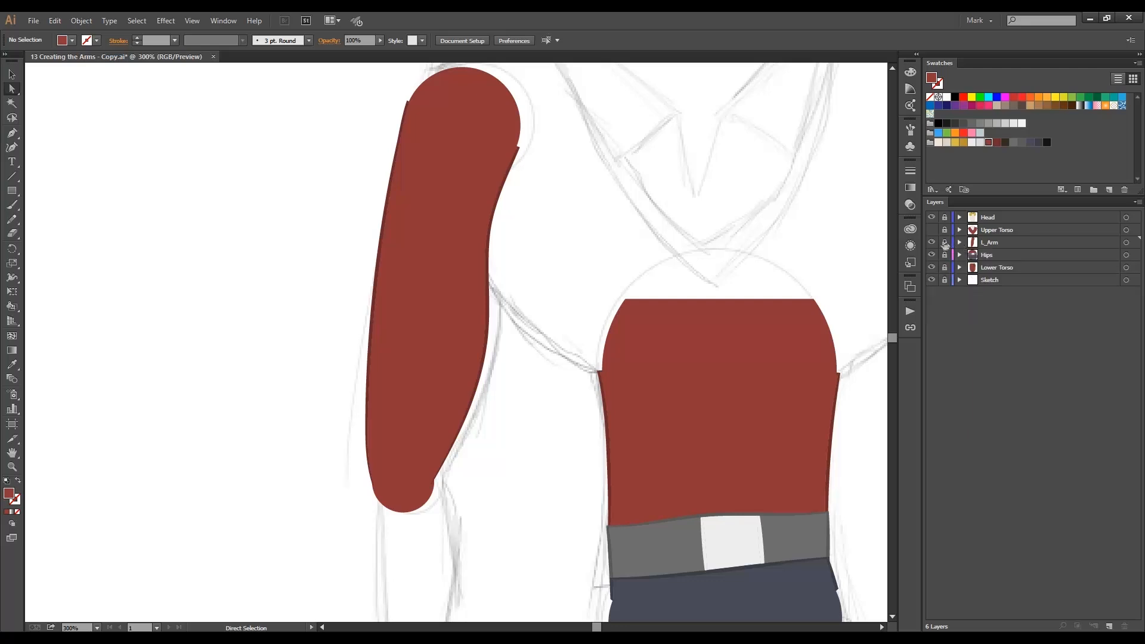
{"action": "left_click", "coordinate": [931, 243]}
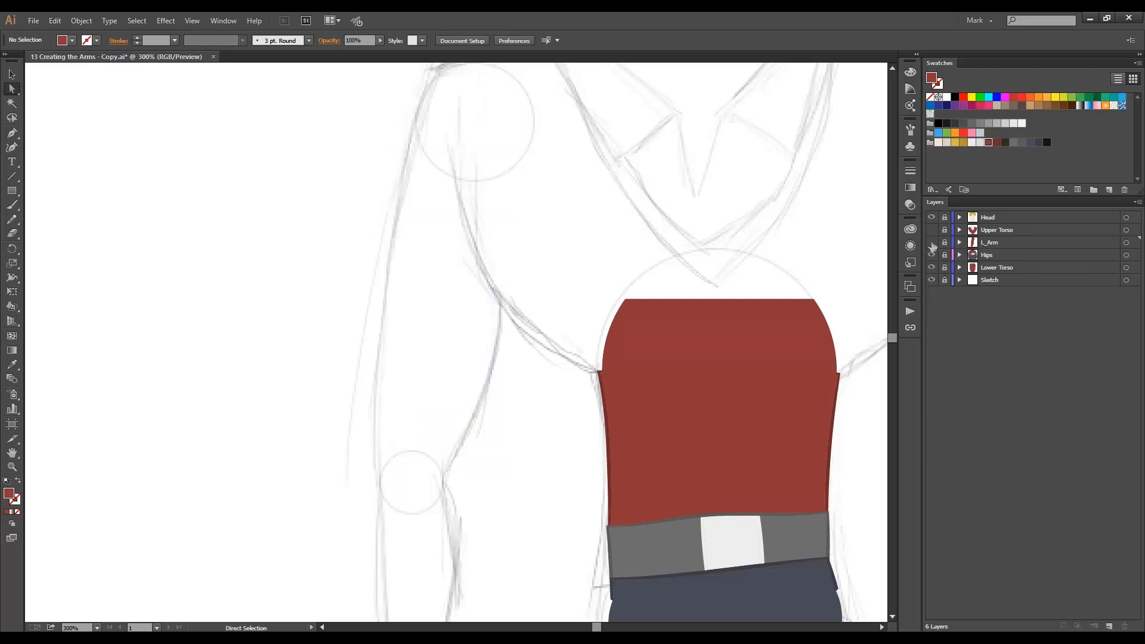
{"action": "left_click", "coordinate": [989, 253]}
{"action": "left_click", "coordinate": [1110, 626]}
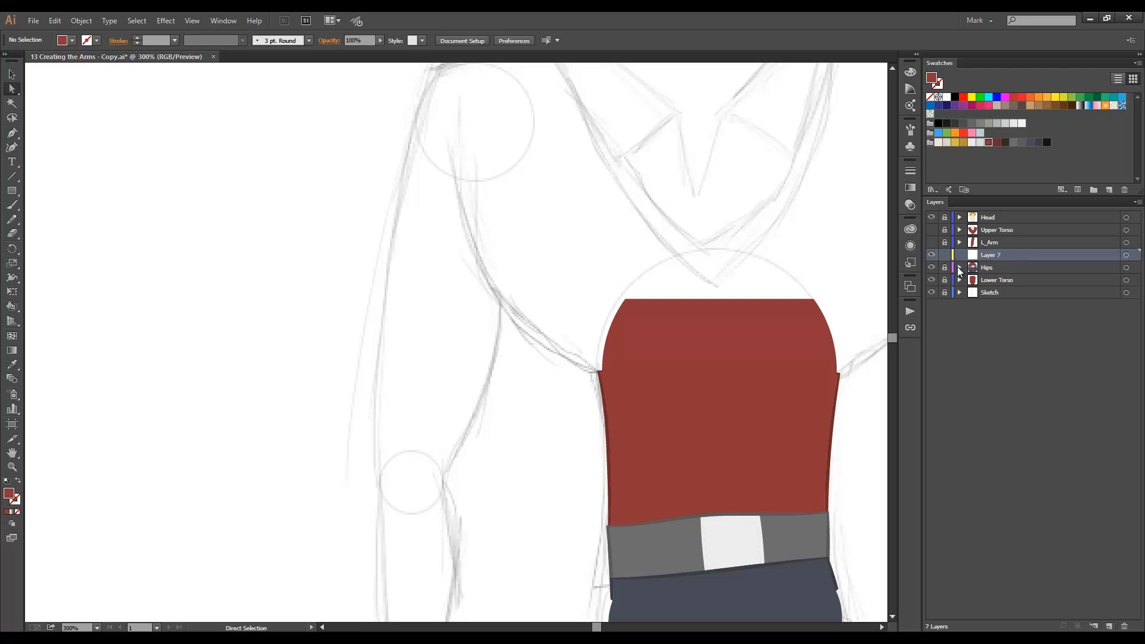
- Rename the new layer above Hips as L_Forearm and give it the same blue layer colour as L_Arm
{"action": "double_click", "coordinate": [976, 253]}
{"action": "type", "text": "L_Forearm"}
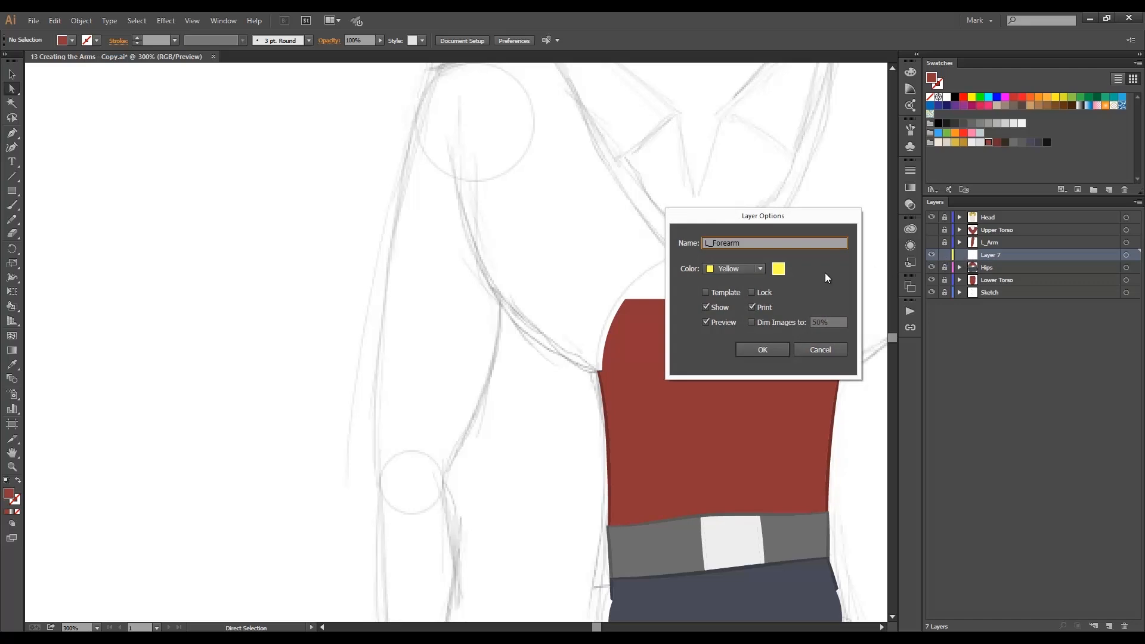
{"action": "left_click", "coordinate": [758, 269]}
{"action": "left_click", "coordinate": [750, 322]}
{"action": "left_click", "coordinate": [776, 347]}
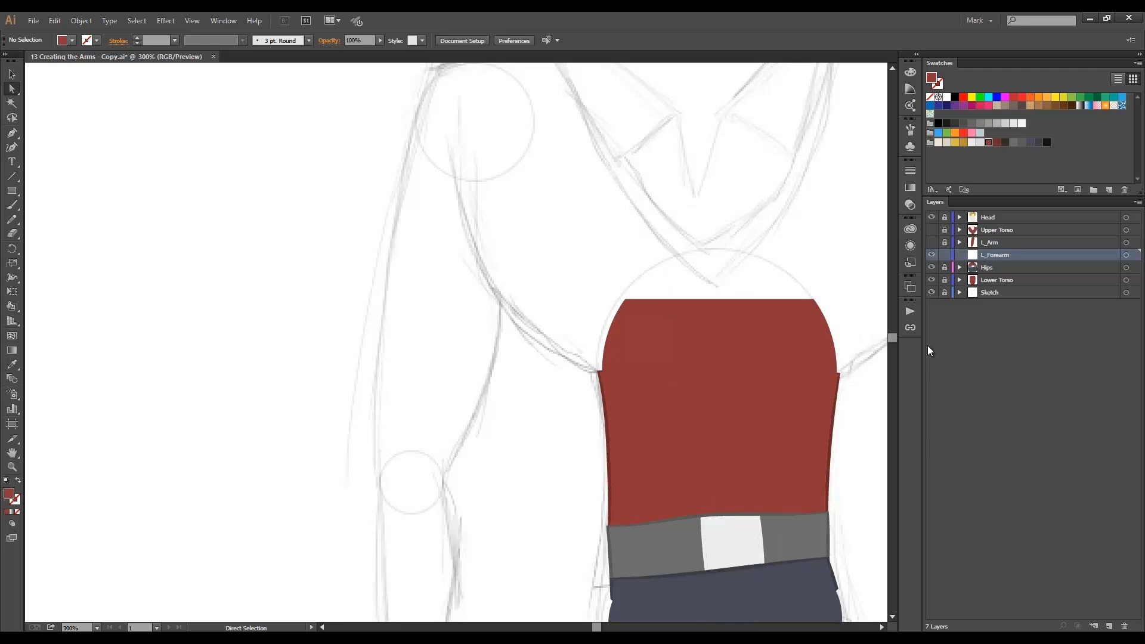
- Set up the Pencil tool with no fill and a 2 pt black stroke
{"action": "key", "text": "p"}
{"action": "key", "text": "n"}
{"action": "left_click", "coordinate": [72, 40]}
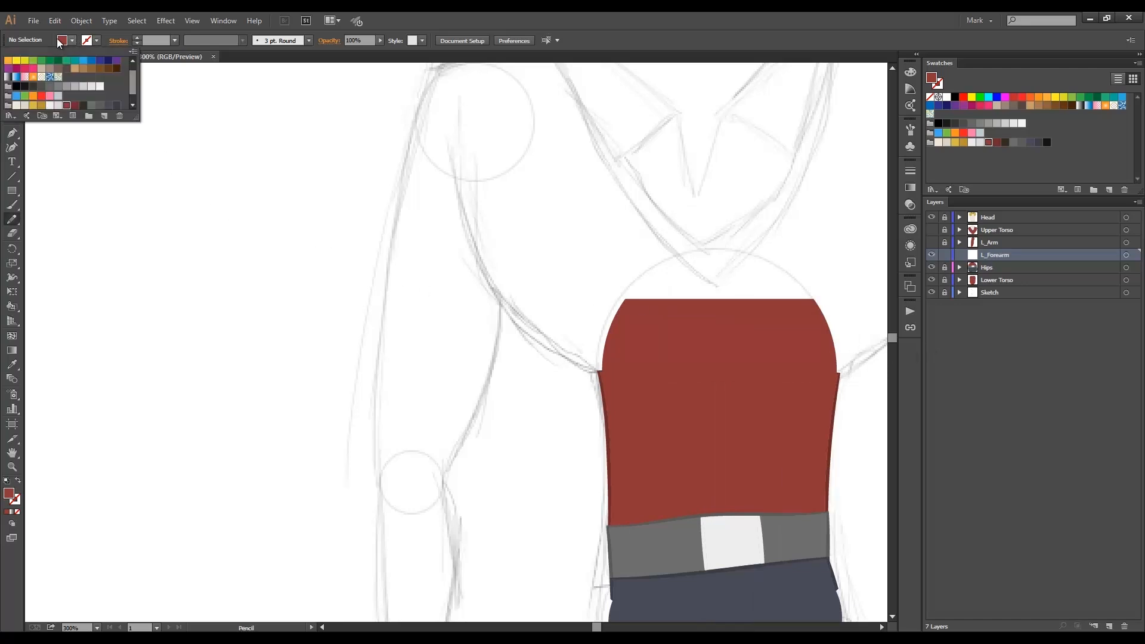
{"action": "left_click", "coordinate": [8, 60]}
{"action": "left_click", "coordinate": [98, 40]}
{"action": "left_click", "coordinate": [97, 41]}
{"action": "left_click", "coordinate": [33, 61]}
{"action": "left_click", "coordinate": [136, 38]}
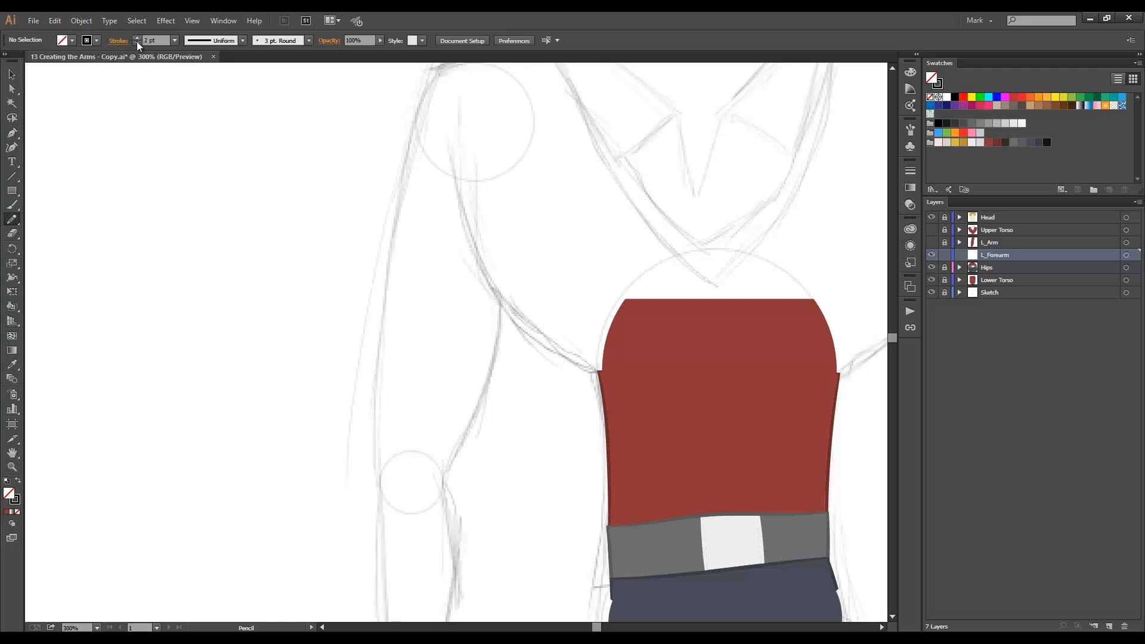
- Trace the sketched forearm with overlapping pencil strokes for its sides, elbow edge, cuff line and wrist edge
{"action": "mouse_move", "coordinate": [312, 451]}
{"action": "left_mouse_down"}
{"action": "mouse_move", "coordinate": [283, 363]}
{"action": "mouse_move", "coordinate": [188, 219]}
{"action": "left_mouse_up"}
{"action": "left_click_drag", "start_coordinate": [256, 228], "coordinate": [267, 511]}
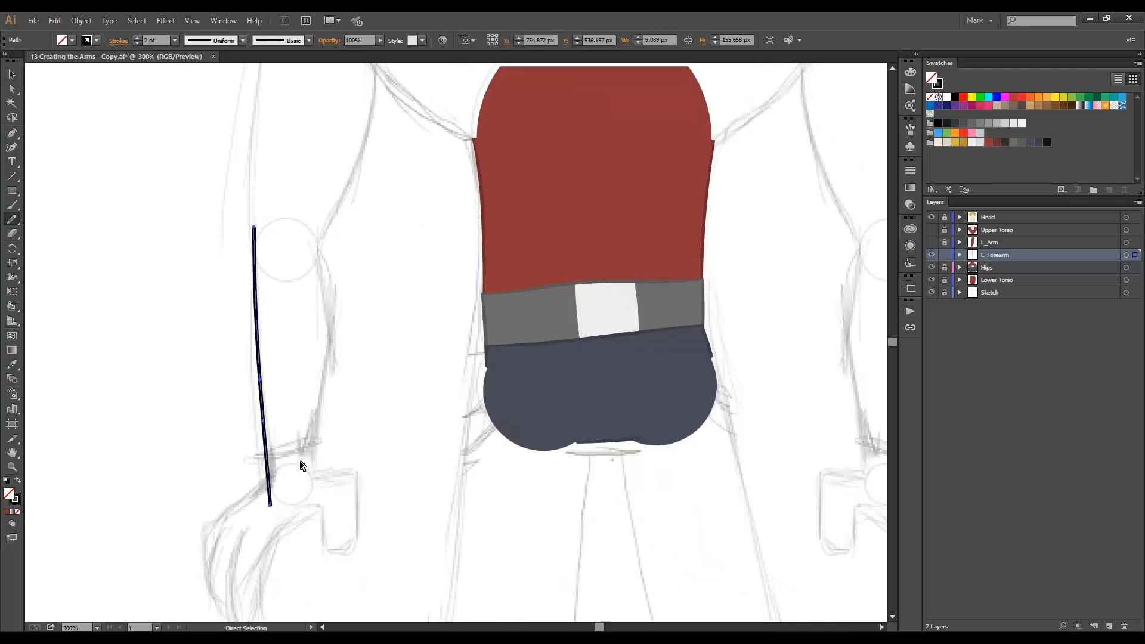
{"action": "key", "text": "ctrl+minus"}
{"action": "left_click_drag", "start_coordinate": [280, 205], "coordinate": [296, 312]}
{"action": "mouse_move", "coordinate": [297, 240]}
{"action": "left_mouse_down"}
{"action": "mouse_move", "coordinate": [275, 394]}
{"action": "mouse_move", "coordinate": [299, 354]}
{"action": "left_mouse_up"}
{"action": "left_click_drag", "start_coordinate": [230, 382], "coordinate": [301, 379]}
{"action": "left_click_drag", "start_coordinate": [221, 227], "coordinate": [301, 220]}
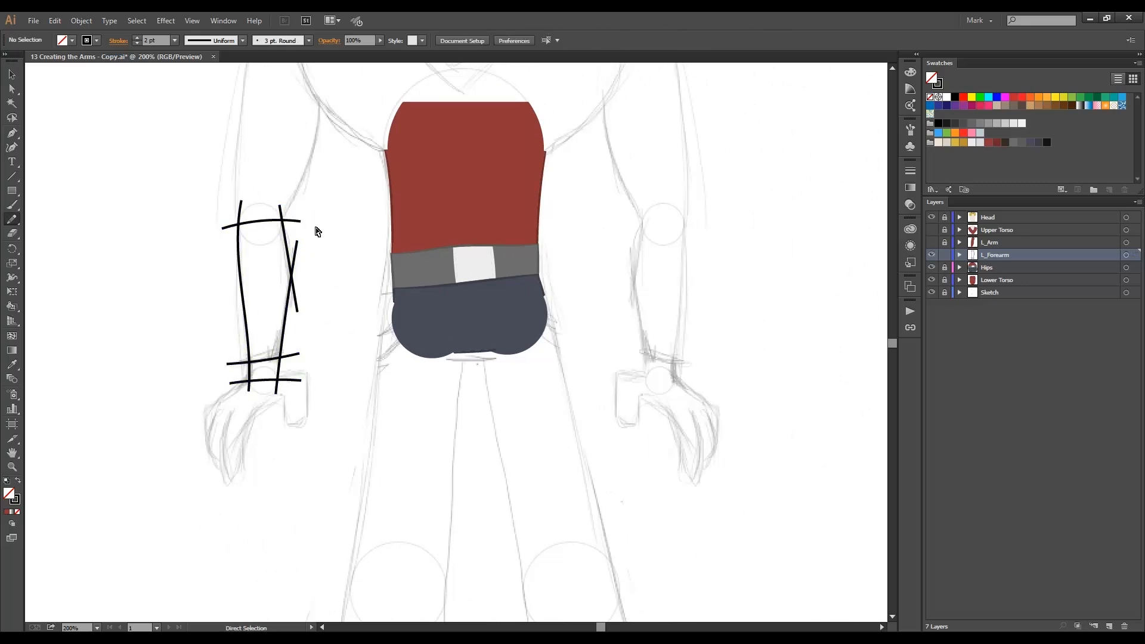
- Apply the width profile that tapers at both ends to all forearm strokes
{"action": "key", "text": "ctrl+a"}
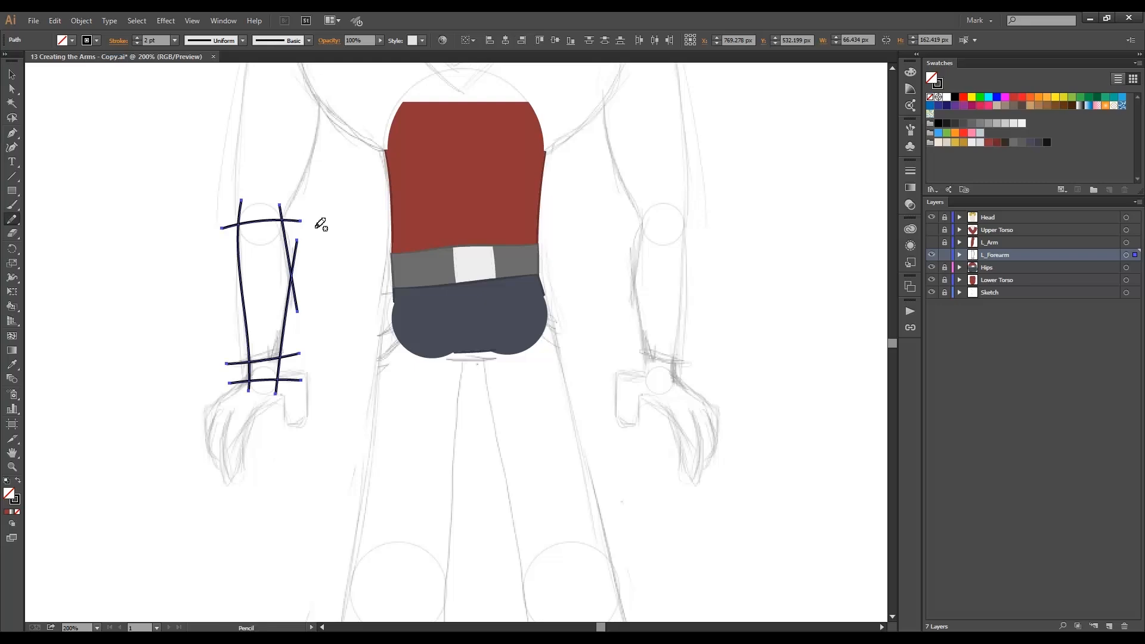
{"action": "left_click", "coordinate": [243, 40]}
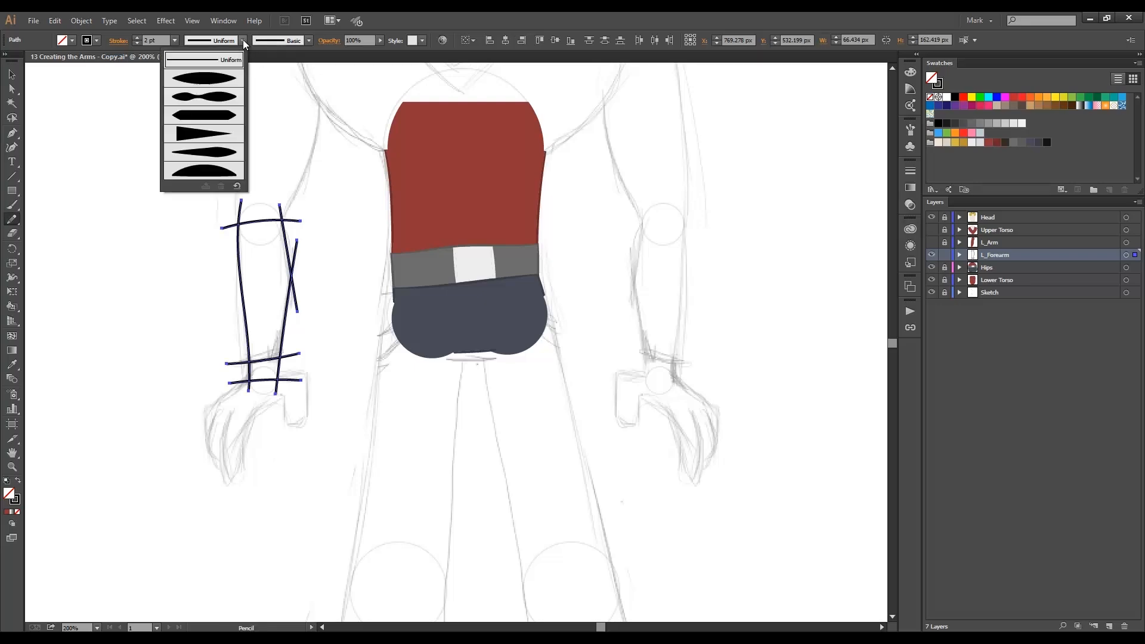
{"action": "left_click", "coordinate": [216, 78]}
{"action": "left_click", "coordinate": [322, 328], "text": "ctrl"}
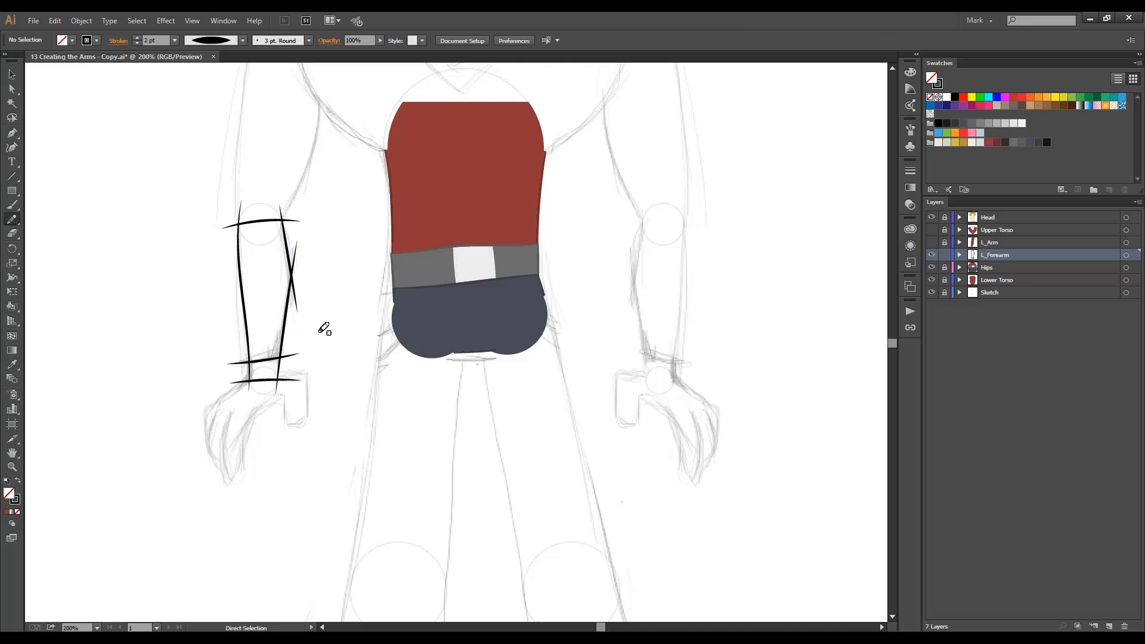
- Recolour the forearm strokes dark red (R=109 G=41 B=41) and the lowest wrist stroke beige (R=219 G=210 B=198)
{"action": "left_click_drag", "start_coordinate": [308, 210], "coordinate": [220, 331]}
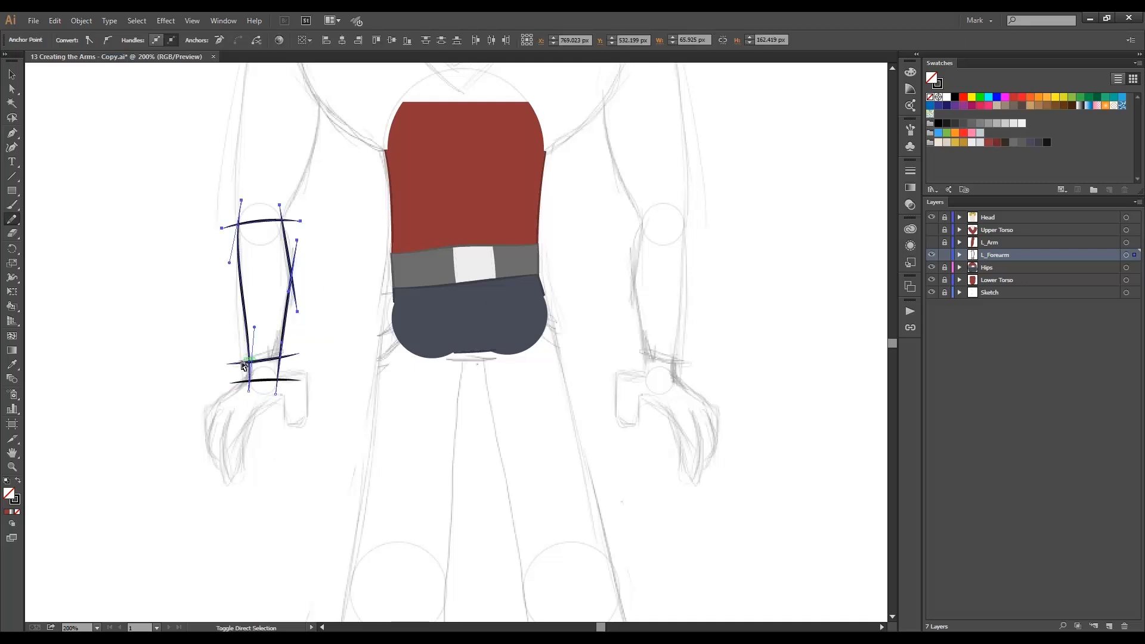
{"action": "left_click", "coordinate": [996, 142]}
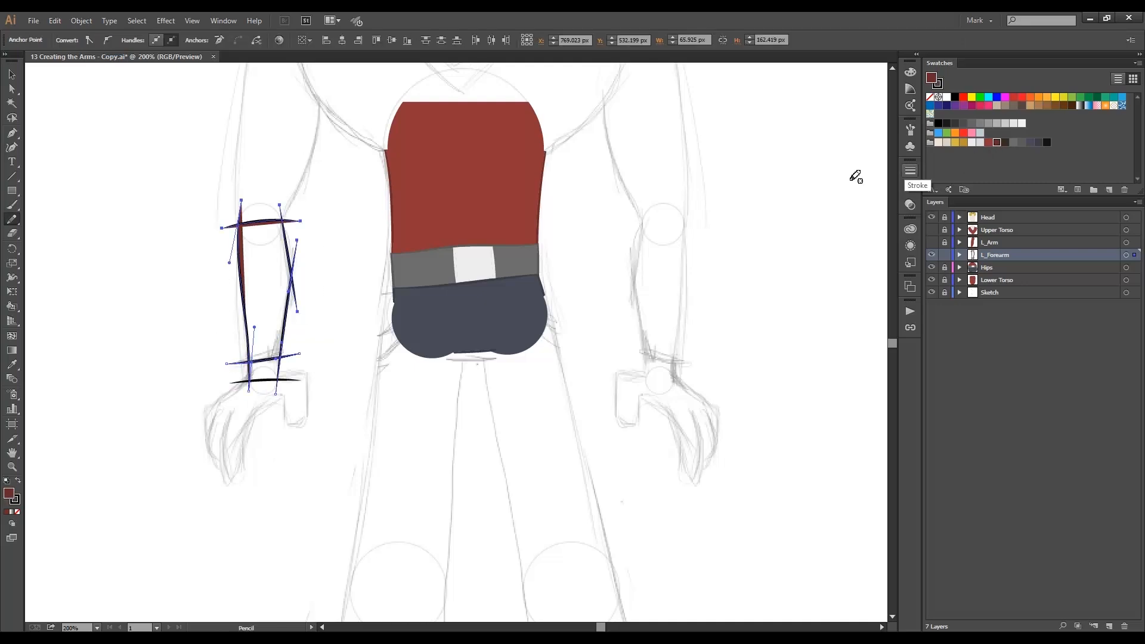
{"action": "key", "text": "ctrl+z"}
{"action": "left_click", "coordinate": [938, 84]}
{"action": "left_click", "coordinate": [996, 143]}
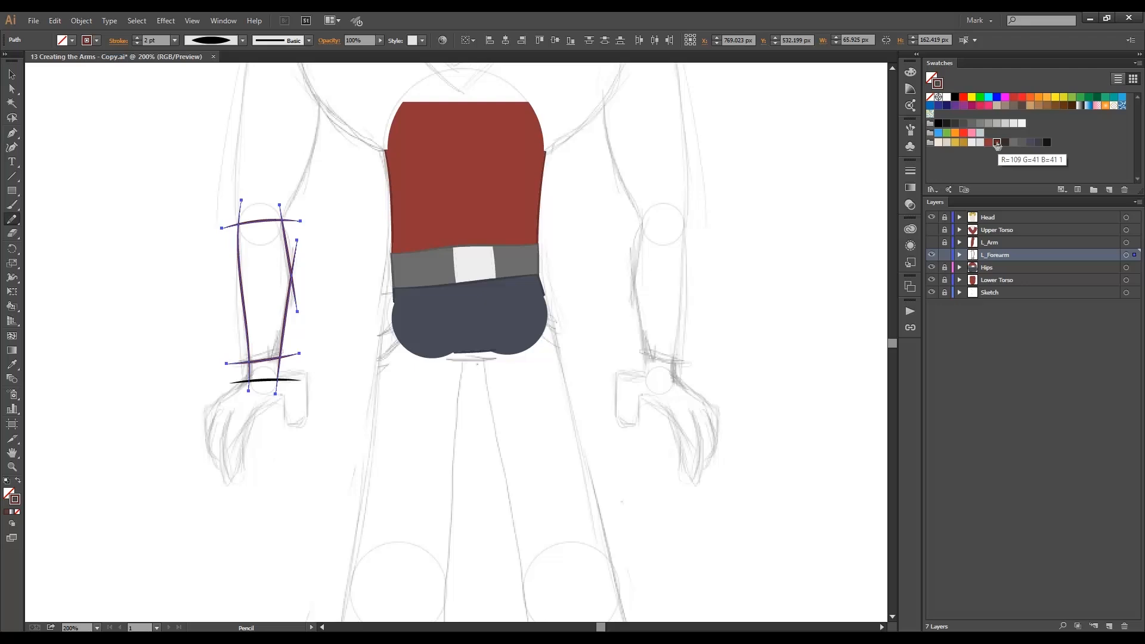
{"action": "left_click", "coordinate": [298, 379], "text": "ctrl"}
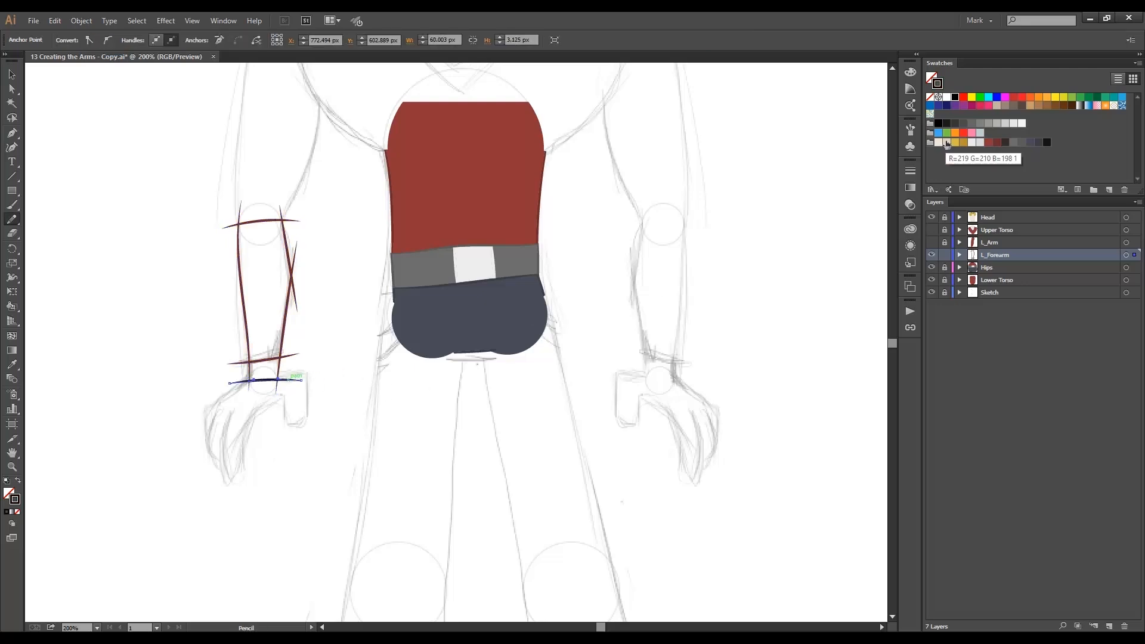
{"action": "left_click", "coordinate": [340, 378], "text": "ctrl"}
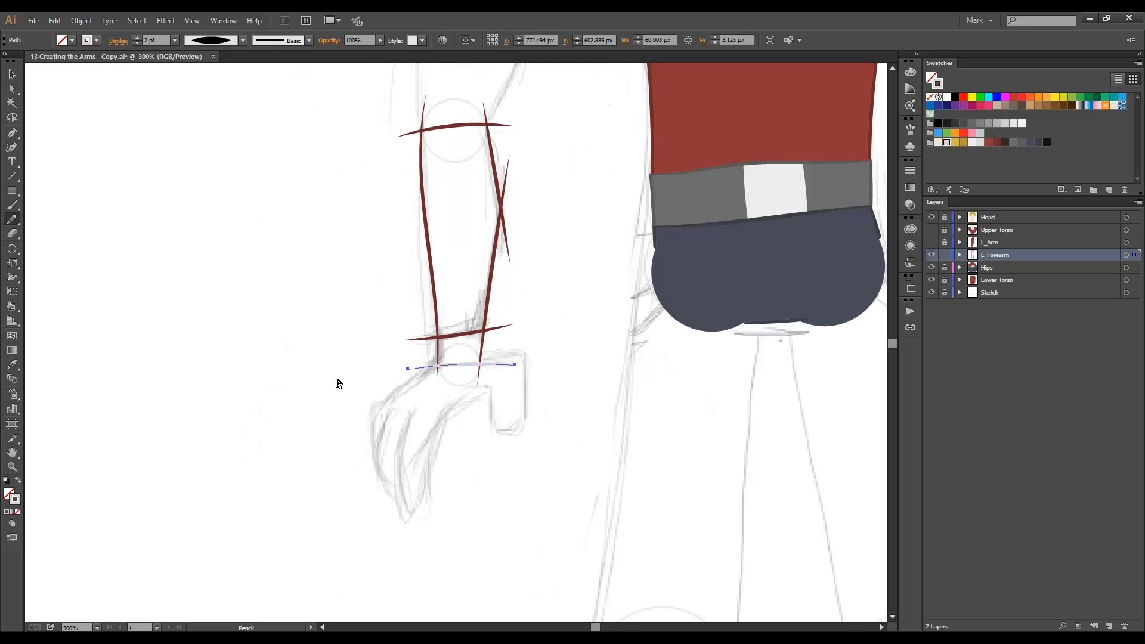
- Expand the appearance of all forearm strokes and simplify the resulting paths with 97% curve precision
{"action": "key", "text": "ctrl+a"}
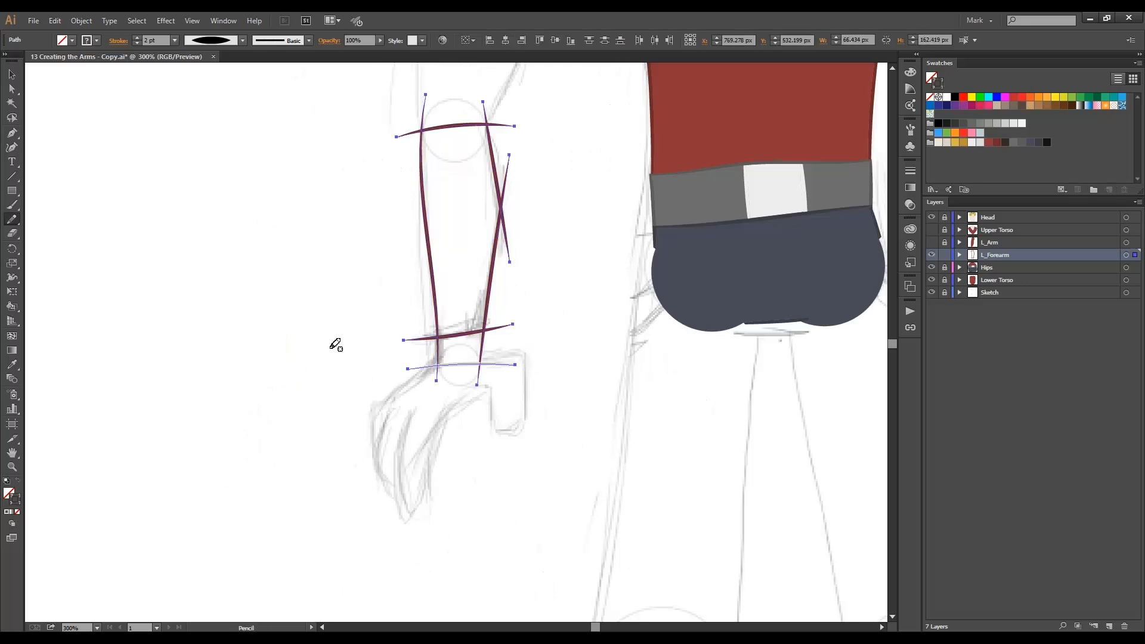
{"action": "left_click", "coordinate": [81, 21]}
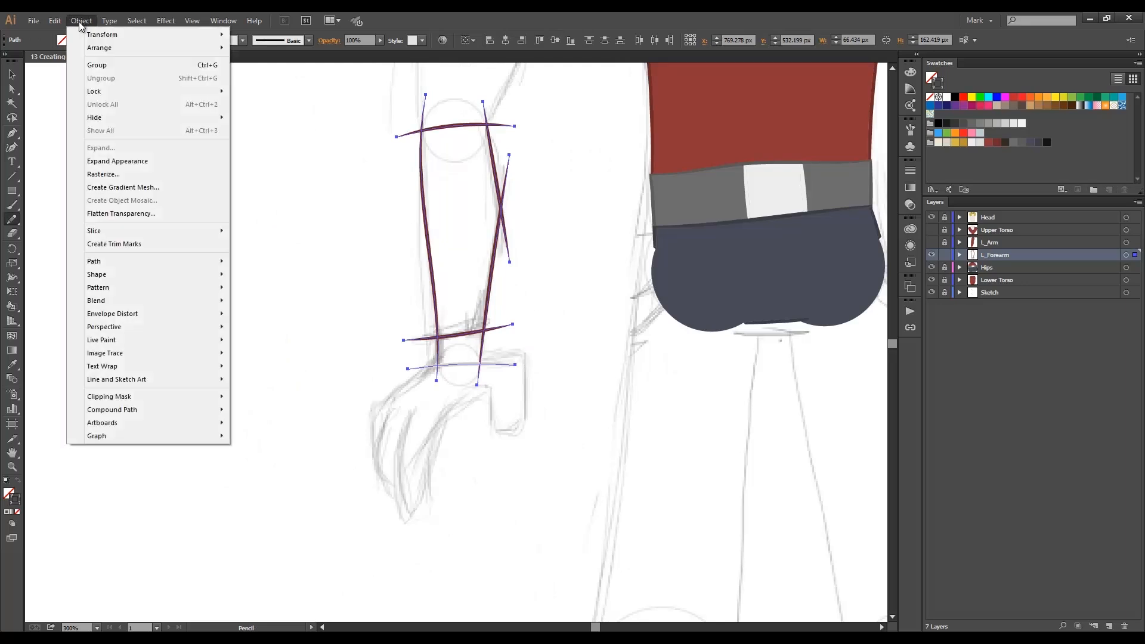
{"action": "left_click", "coordinate": [202, 169]}
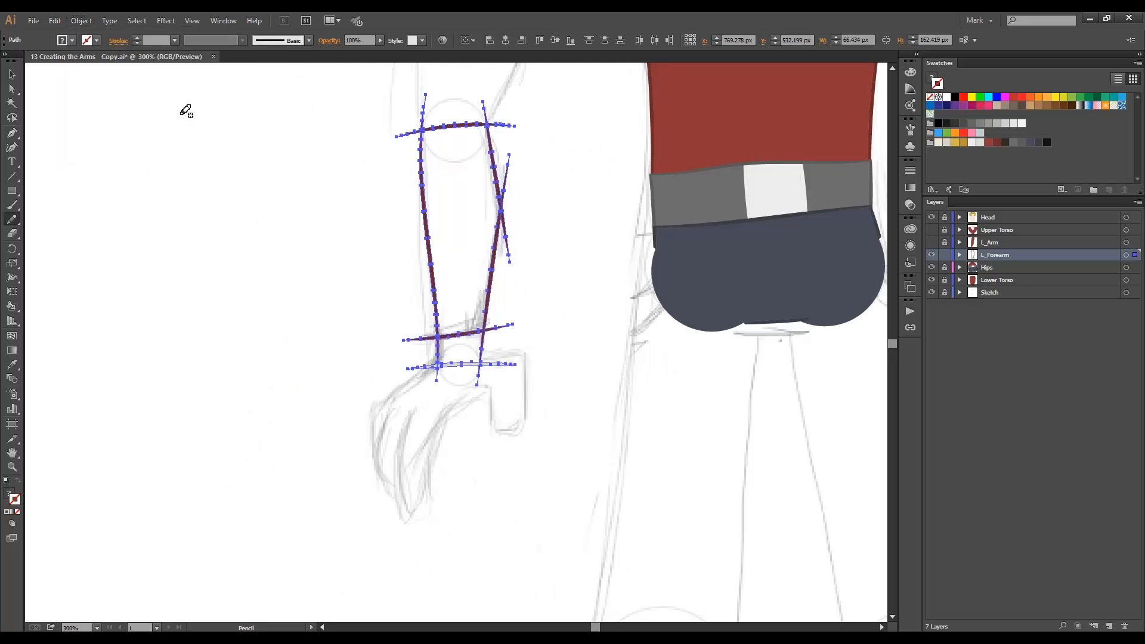
{"action": "left_click", "coordinate": [81, 20]}
{"action": "mouse_move", "coordinate": [184, 260]}
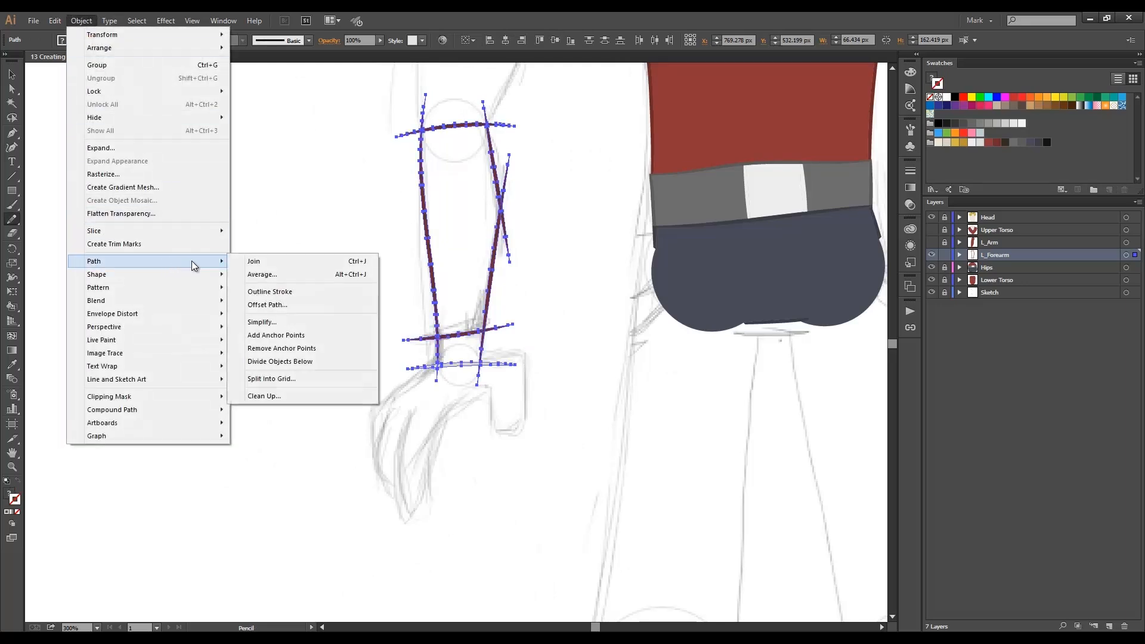
{"action": "left_click", "coordinate": [328, 326]}
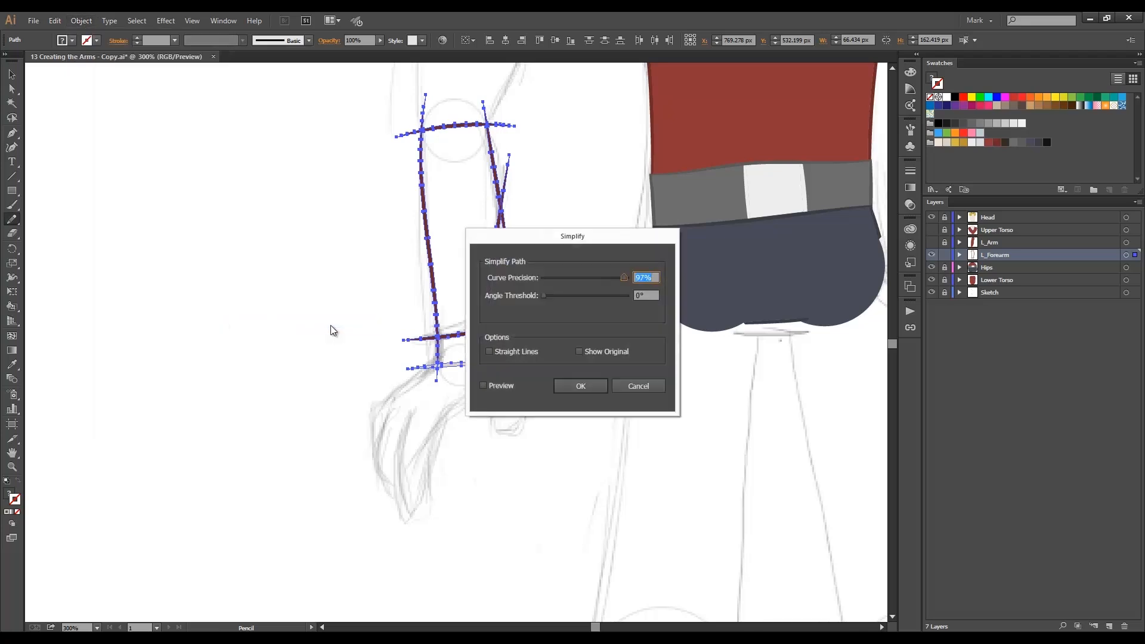
{"action": "key", "text": "Return"}
- Make the forearm paths a Live Paint group and expand it so they are split at their intersections
{"action": "key", "text": "ctrl+alt+x"}
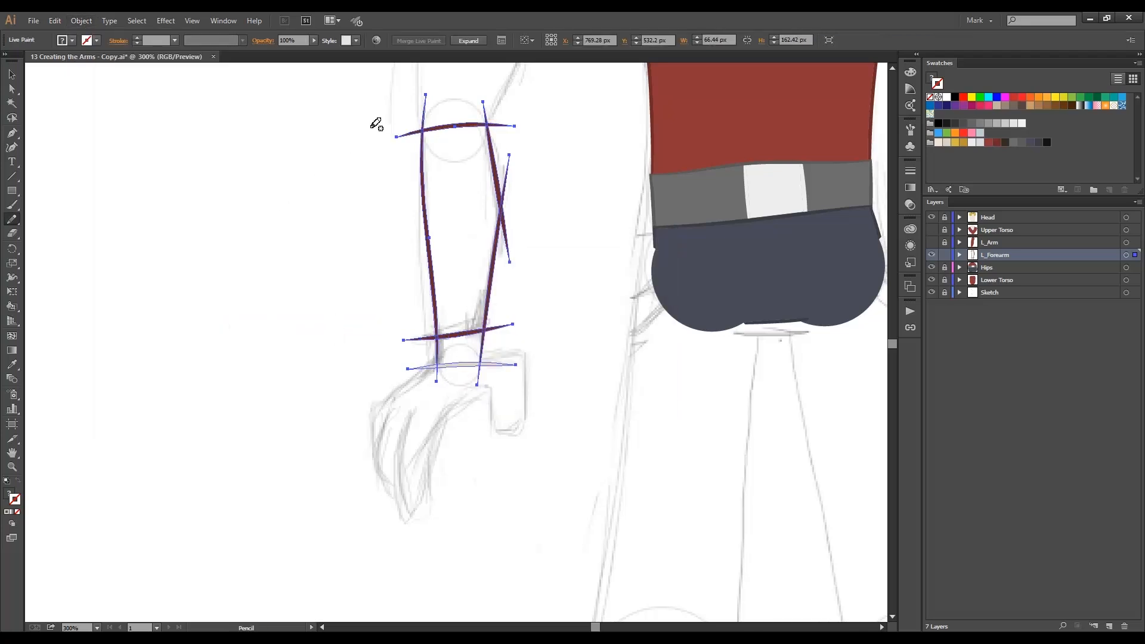
{"action": "left_click", "coordinate": [468, 40]}
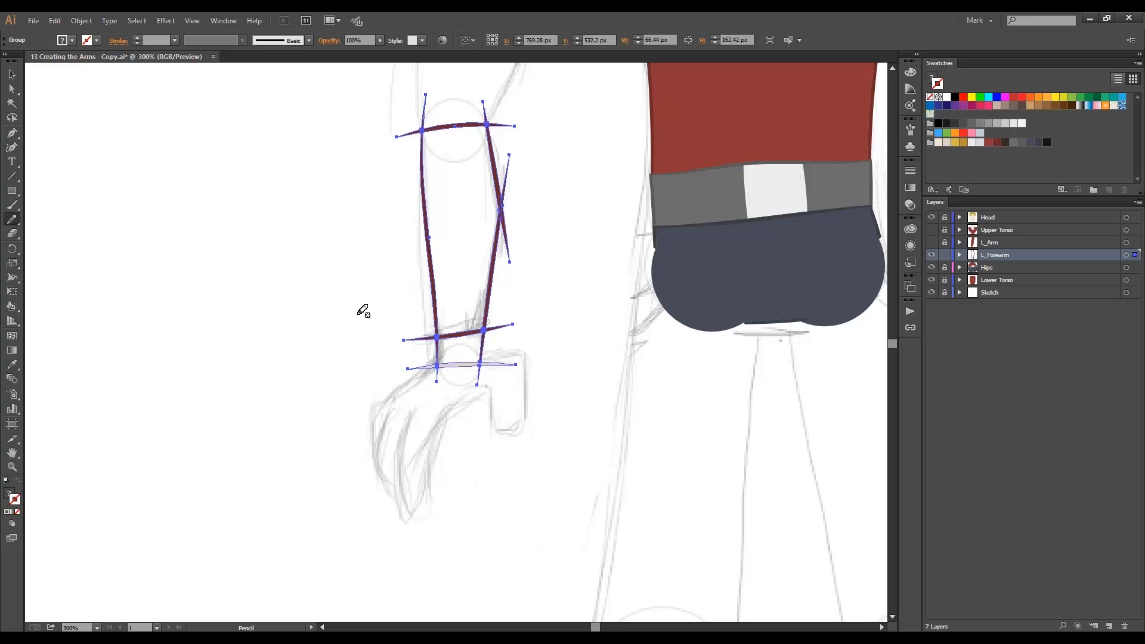
- Recolour the two side line segments between the cuff and wrist edge with the beige sampled from the wrist line
{"action": "key", "text": "ctrl+space"}
{"action": "left_click", "coordinate": [460, 349]}
{"action": "left_click", "coordinate": [462, 343]}
{"action": "left_click", "coordinate": [461, 345]}
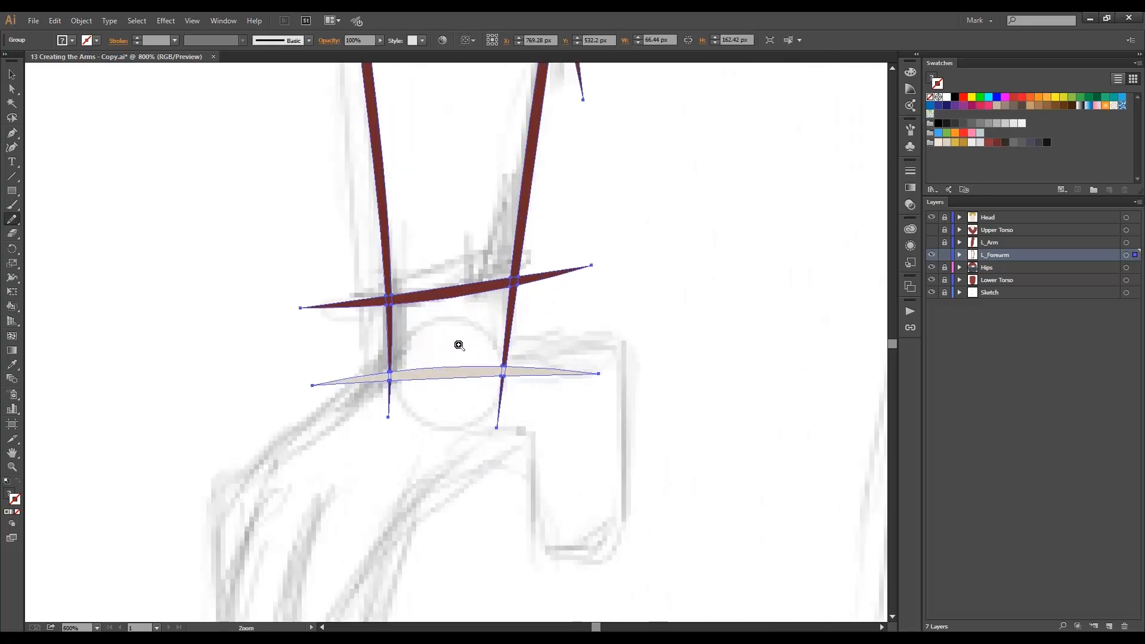
{"action": "left_click", "coordinate": [390, 328], "text": "ctrl"}
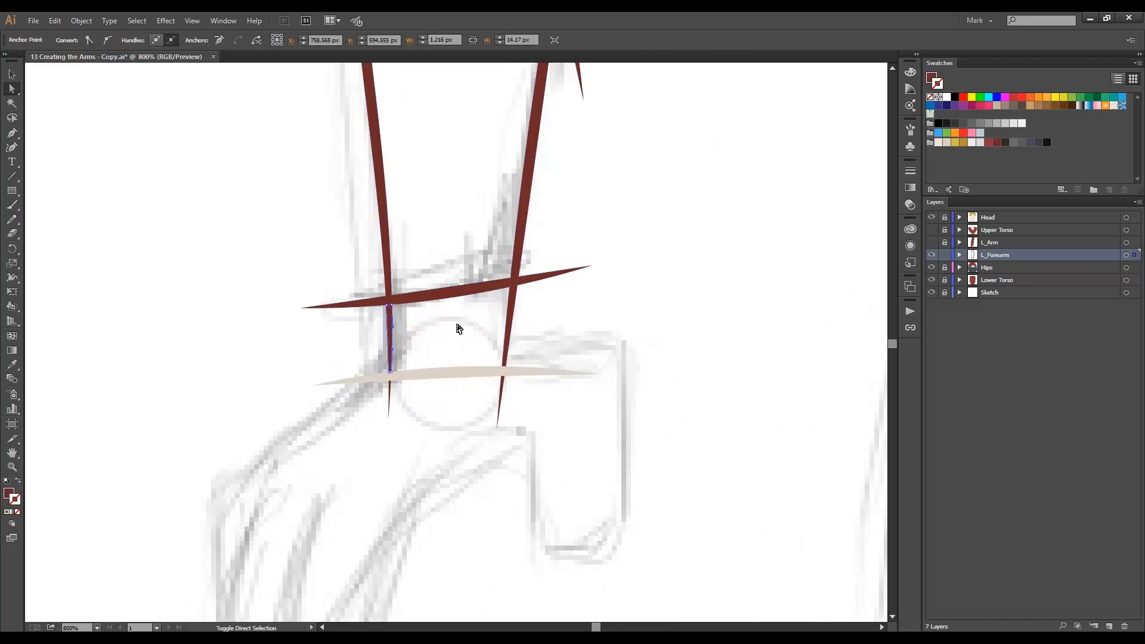
{"action": "left_click", "coordinate": [512, 314], "text": "ctrl+shift"}
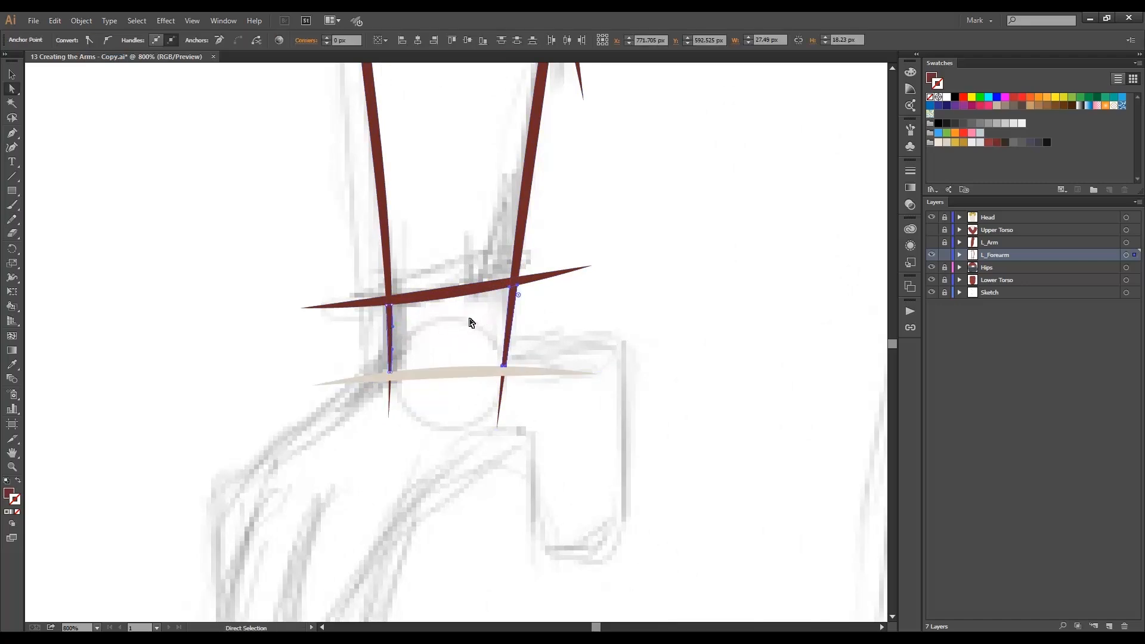
{"action": "key", "text": "i"}
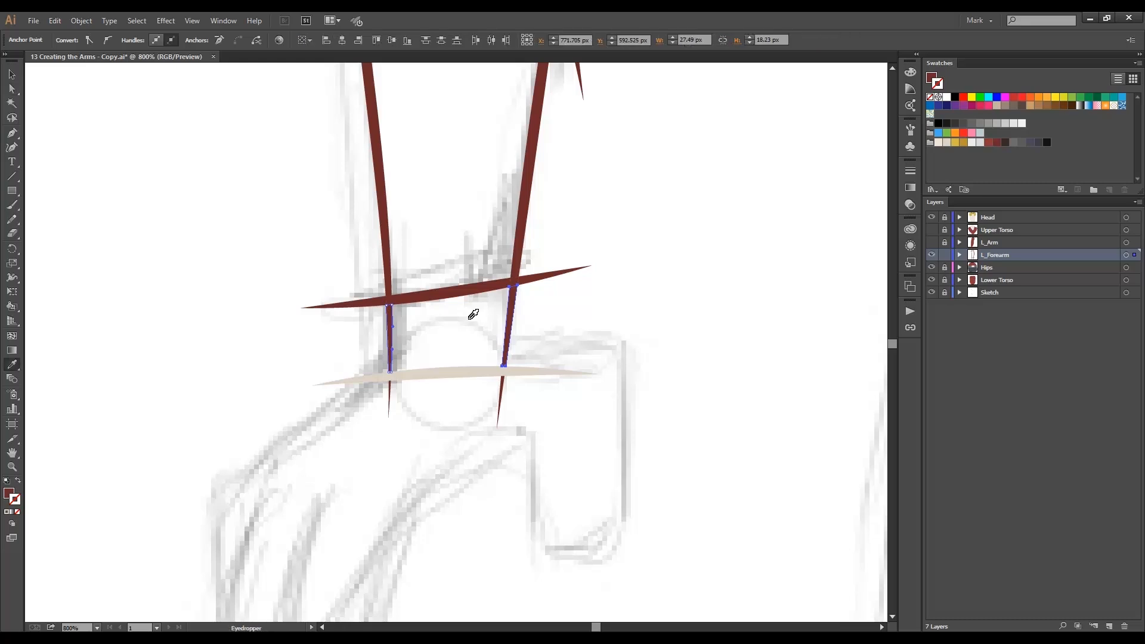
{"action": "left_click", "coordinate": [463, 371]}
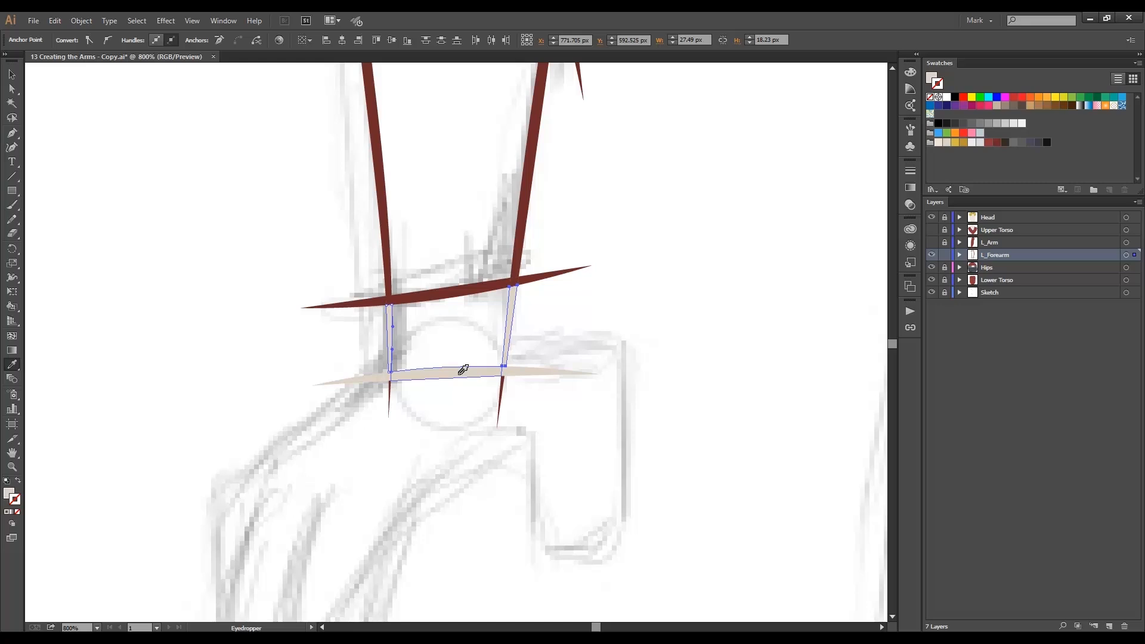
{"action": "left_click", "coordinate": [461, 346], "text": "ctrl"}
{"action": "key", "text": "ctrl+z"}
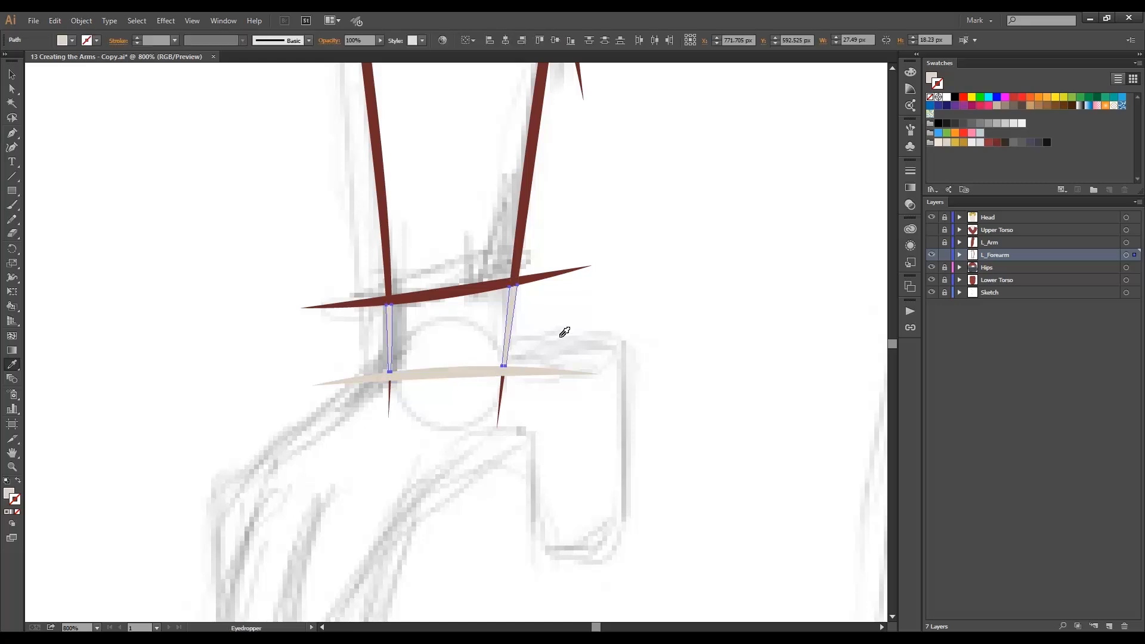
{"action": "left_click", "coordinate": [578, 334], "text": "ctrl"}
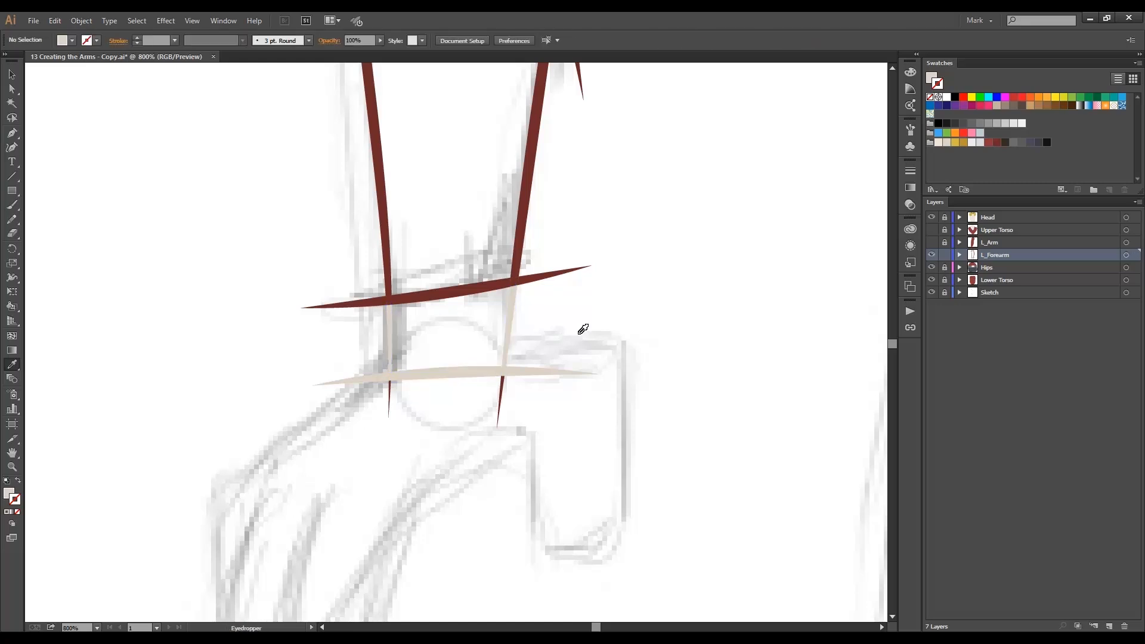
- Delete the line ends that overshoot the forearm outline around the wrist and cuff
{"action": "key", "text": "a"}
{"action": "left_click", "coordinate": [550, 372]}
{"action": "key", "text": "Delete"}
{"action": "left_click", "coordinate": [501, 394]}
{"action": "key", "text": "Delete"}
{"action": "left_click", "coordinate": [550, 275]}
{"action": "key", "text": "Delete"}
{"action": "left_click", "coordinate": [389, 394]}
- Delete the remaining overshooting line ends at the elbow corners and the bend on the forearm's inner side
{"action": "left_click", "coordinate": [361, 226], "text": "ctrl+alt"}
{"action": "left_click", "coordinate": [518, 196], "text": "ctrl+alt"}
{"action": "left_click", "coordinate": [521, 251]}
{"action": "key", "text": "Delete"}
{"action": "left_click", "coordinate": [518, 336]}
{"action": "key", "text": "Delete"}
{"action": "left_click", "coordinate": [514, 194]}
{"action": "key", "text": "Delete"}
{"action": "key", "text": "Delete"}
{"action": "left_click", "coordinate": [384, 206]}
{"action": "key", "text": "Delete"}
- Convert the trimmed forearm outline into a Live Paint group and fill the sleeve area with the shirt's red
{"action": "key", "text": "ctrl+a"}
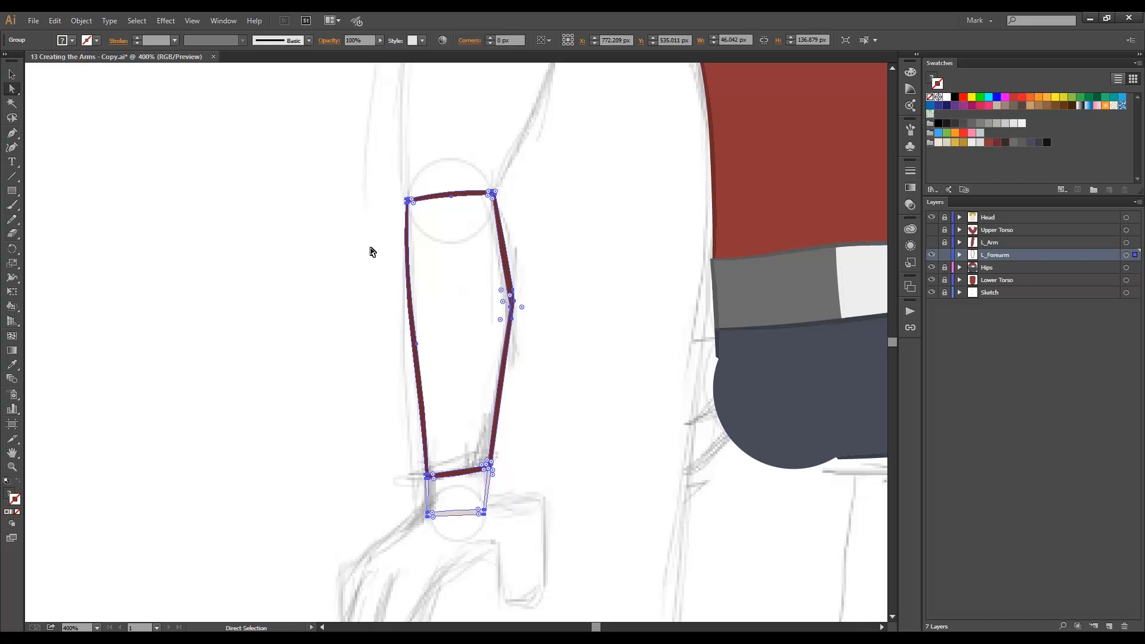
{"action": "key", "text": "ctrl+alt+x"}
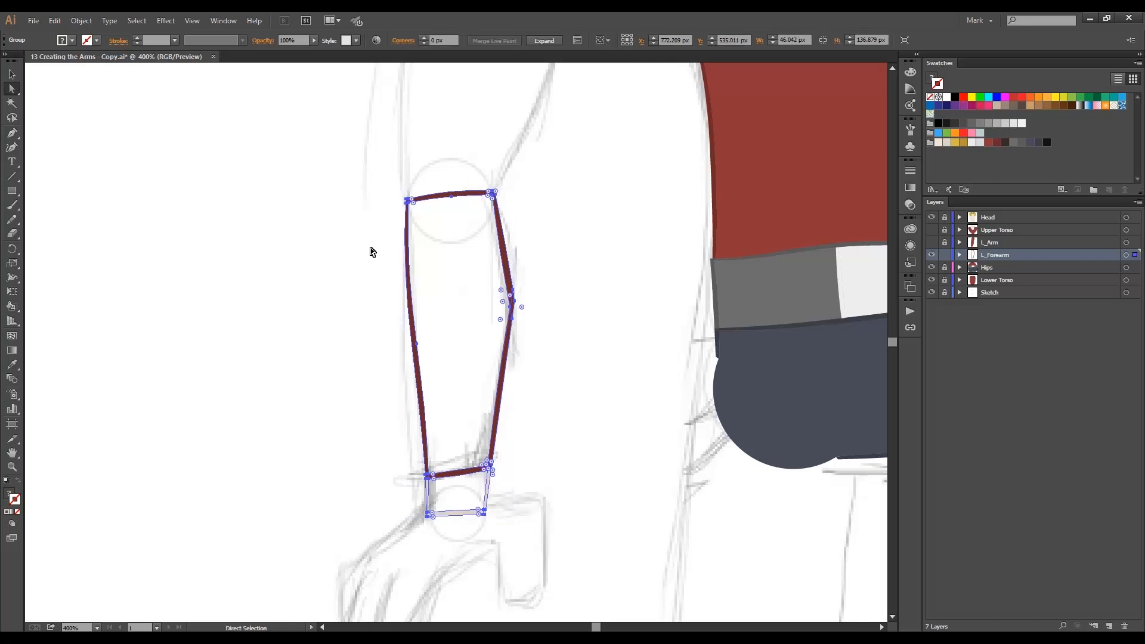
{"action": "key", "text": "k"}
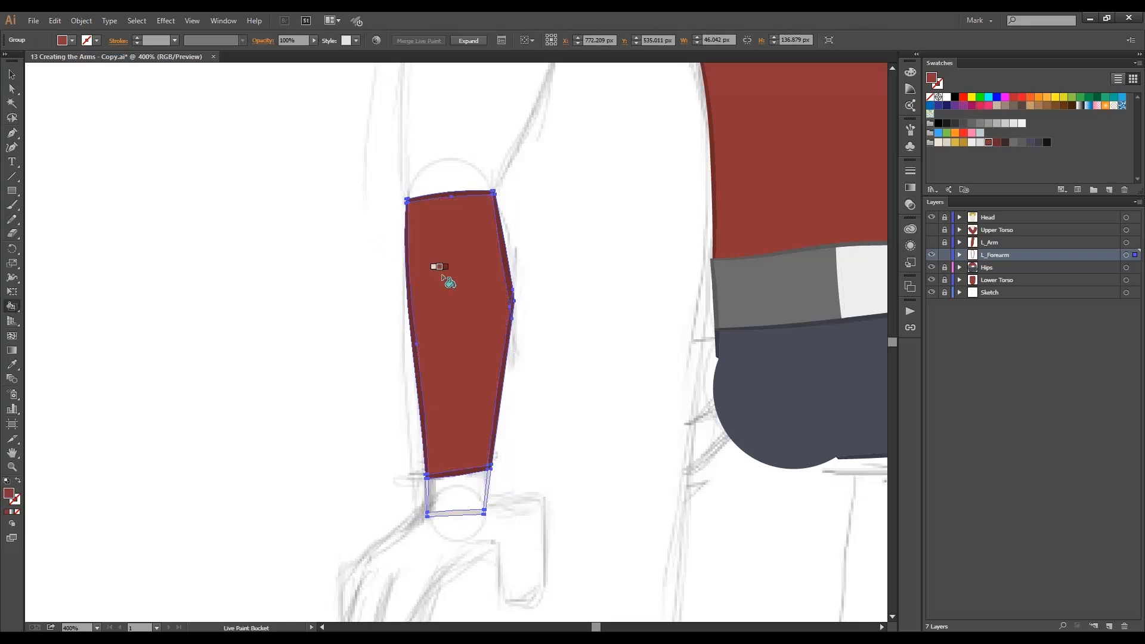
- Fill the wrist area below the cuff with the light cream skin swatch and deselect the artwork
{"action": "key", "text": "Left"}
{"action": "key", "text": "Left"}
{"action": "key", "text": "Left"}
{"action": "key", "text": "Left"}
{"action": "key", "text": "Left"}
{"action": "key", "text": "Left"}
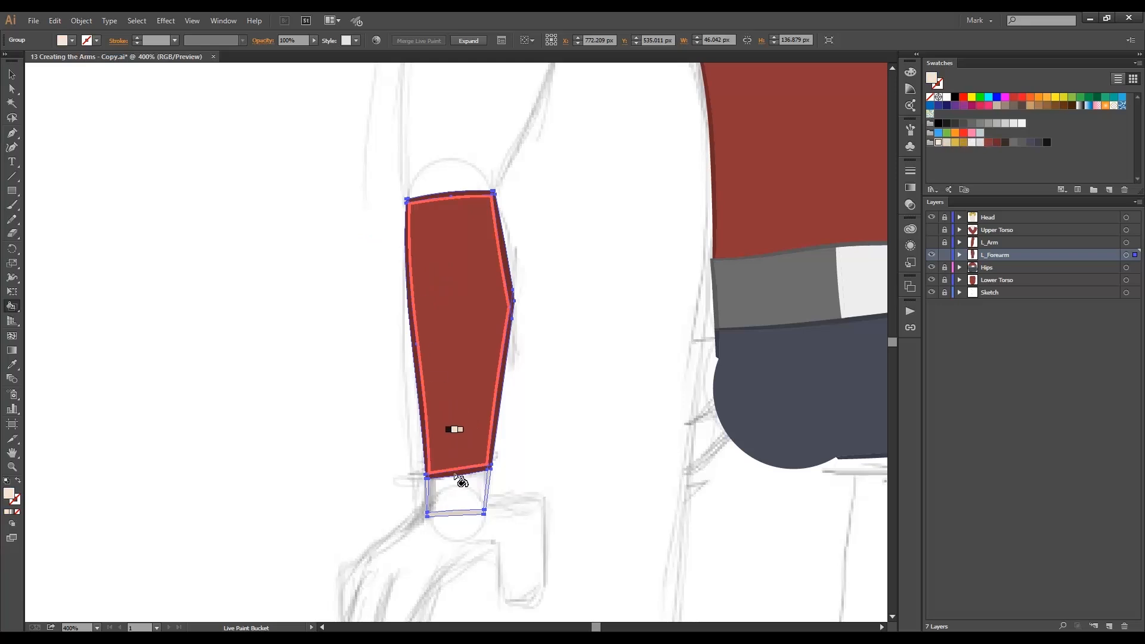
{"action": "left_click", "coordinate": [474, 497]}
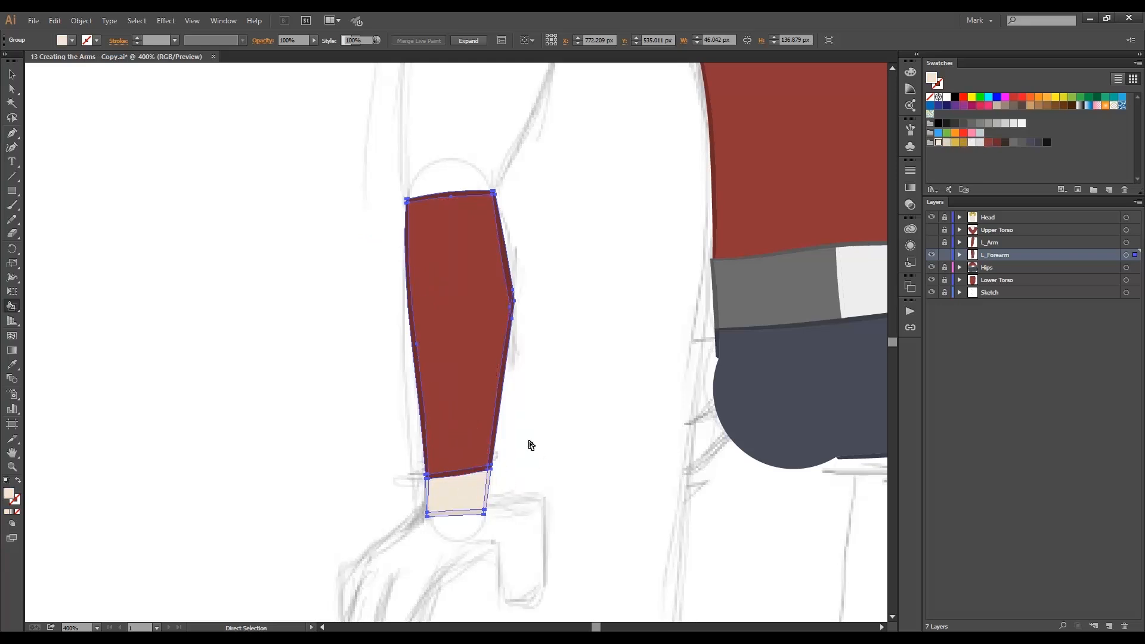
{"action": "key", "text": "ctrl+shift+a"}
{"action": "key", "text": "a"}
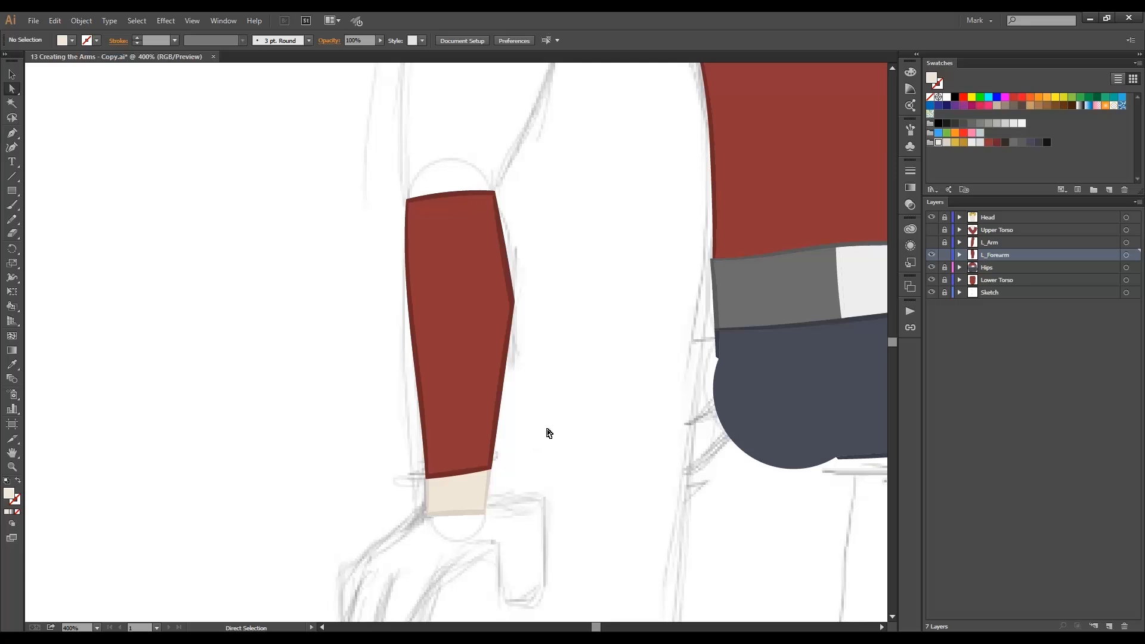
- Unlock and show the L_Arm layer and expand it to list its contents
{"action": "left_click", "coordinate": [945, 242]}
{"action": "left_click", "coordinate": [931, 242]}
{"action": "left_click", "coordinate": [960, 242]}
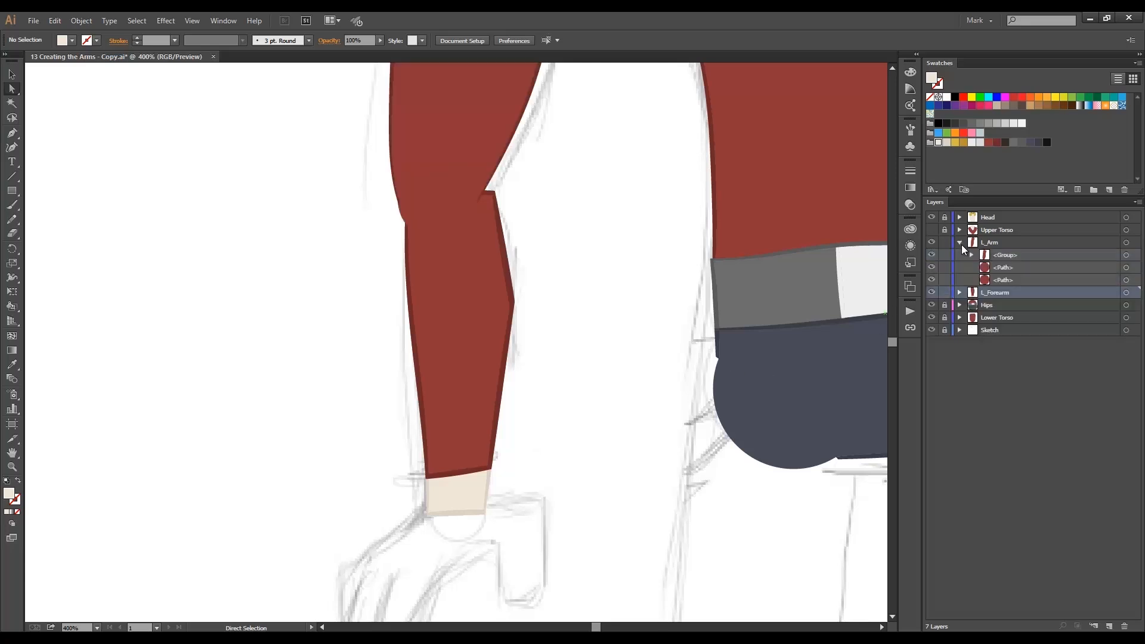
- Duplicate the red elbow circle in the L_Arm layer and move the copy into the L_Forearm layer
{"action": "left_click", "coordinate": [997, 267]}
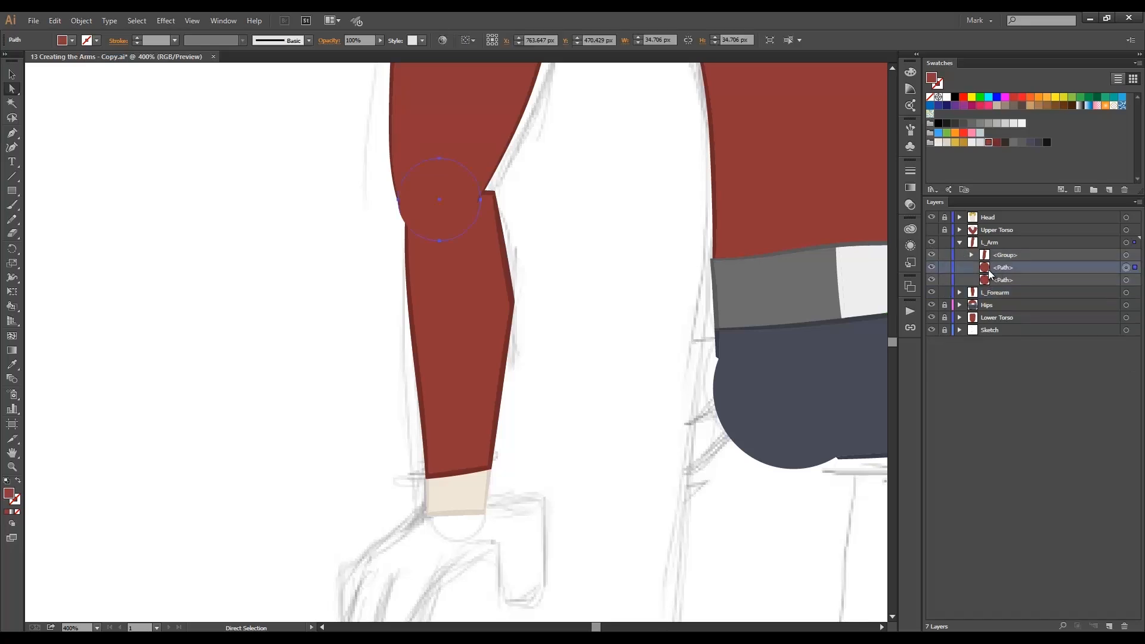
{"action": "left_click_drag", "start_coordinate": [989, 268], "coordinate": [1108, 626]}
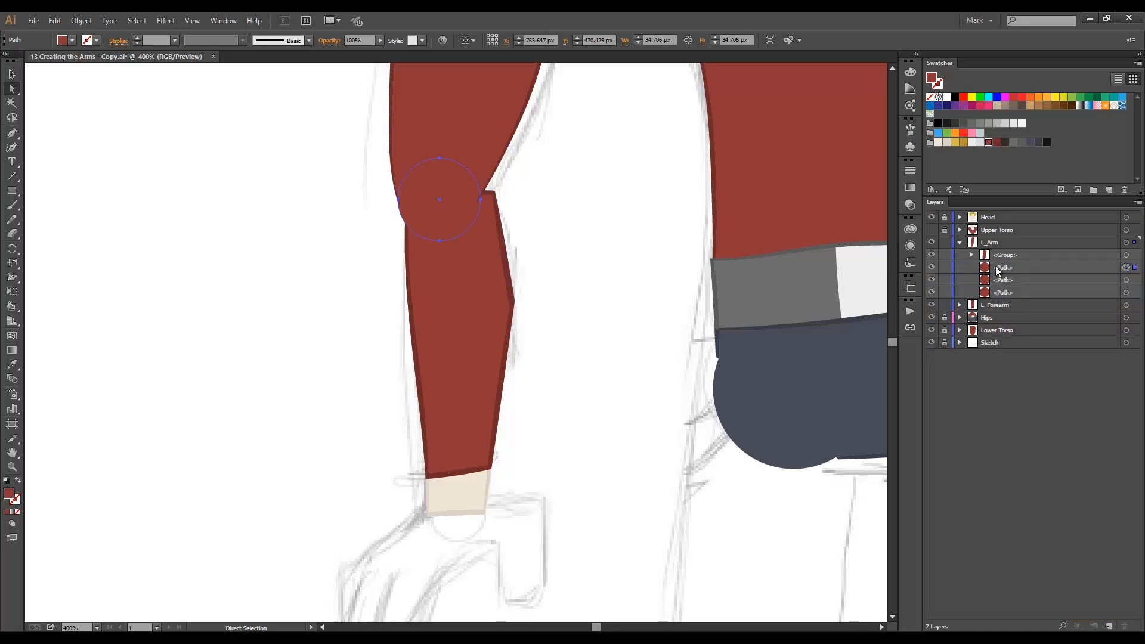
{"action": "left_click", "coordinate": [960, 305]}
{"action": "left_click_drag", "start_coordinate": [1004, 266], "coordinate": [1015, 310]}
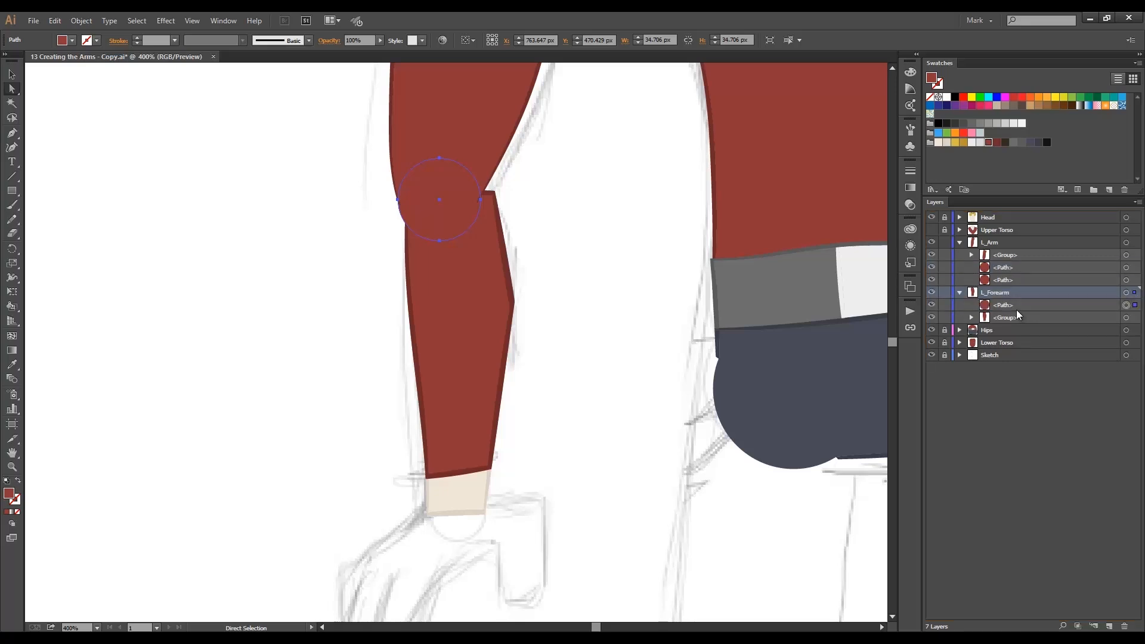
- Nudge the forearm group 4 px to the left so its outline lines up with the upper arm at the elbow
{"action": "left_click", "coordinate": [1005, 317]}
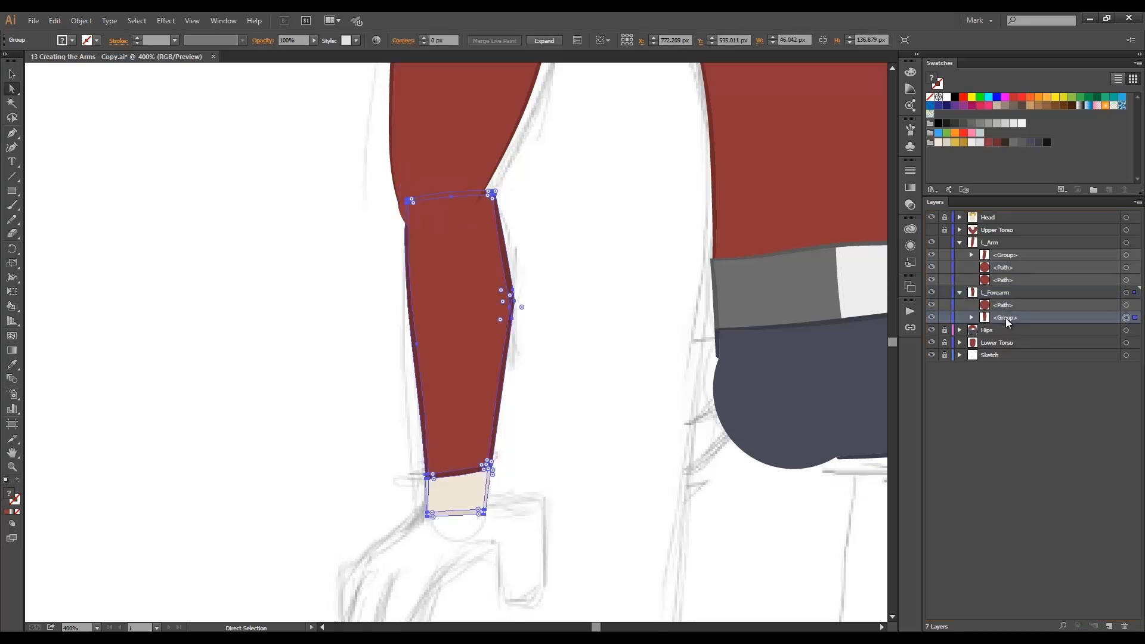
{"action": "key", "text": "Left"}
{"action": "key", "text": "Left"}
{"action": "key", "text": "Left"}
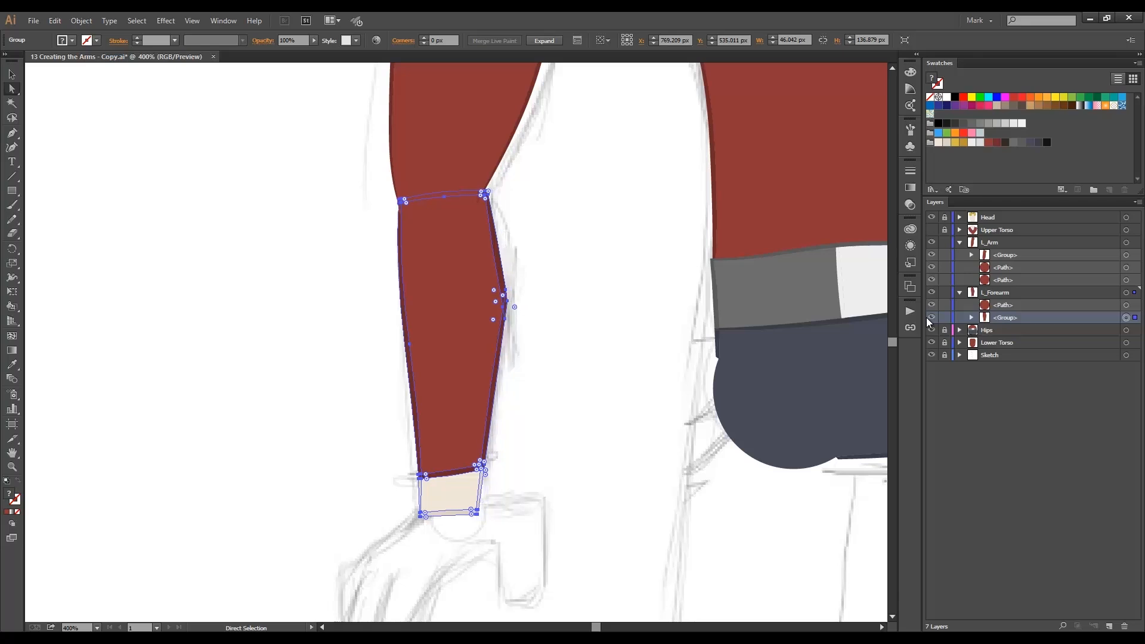
{"action": "key", "text": "Left"}
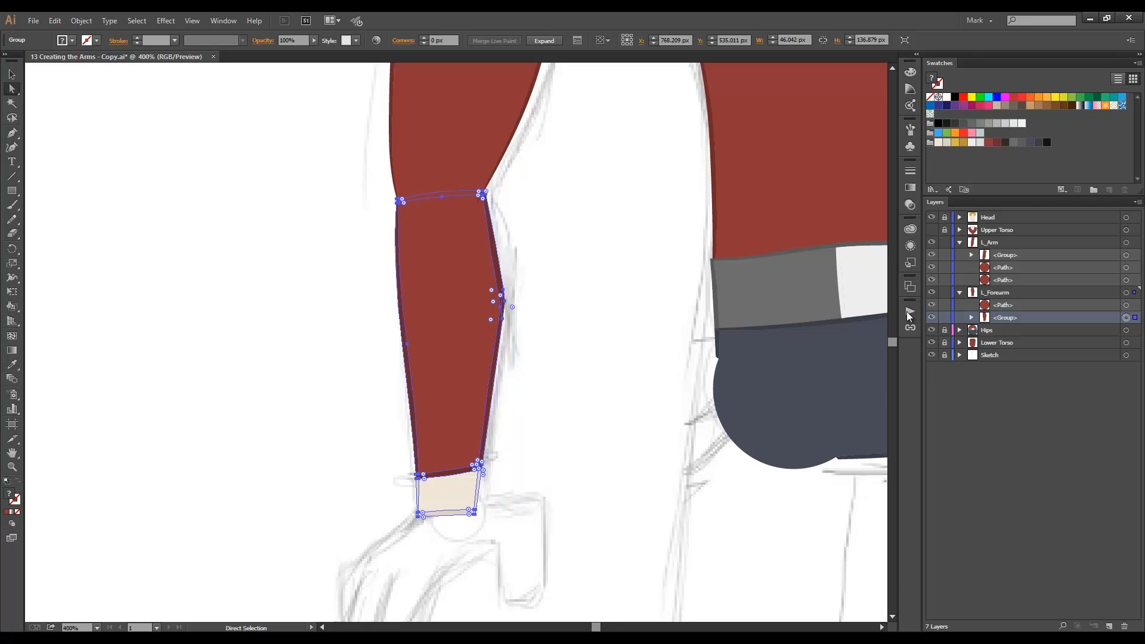
{"action": "left_click", "coordinate": [564, 263]}
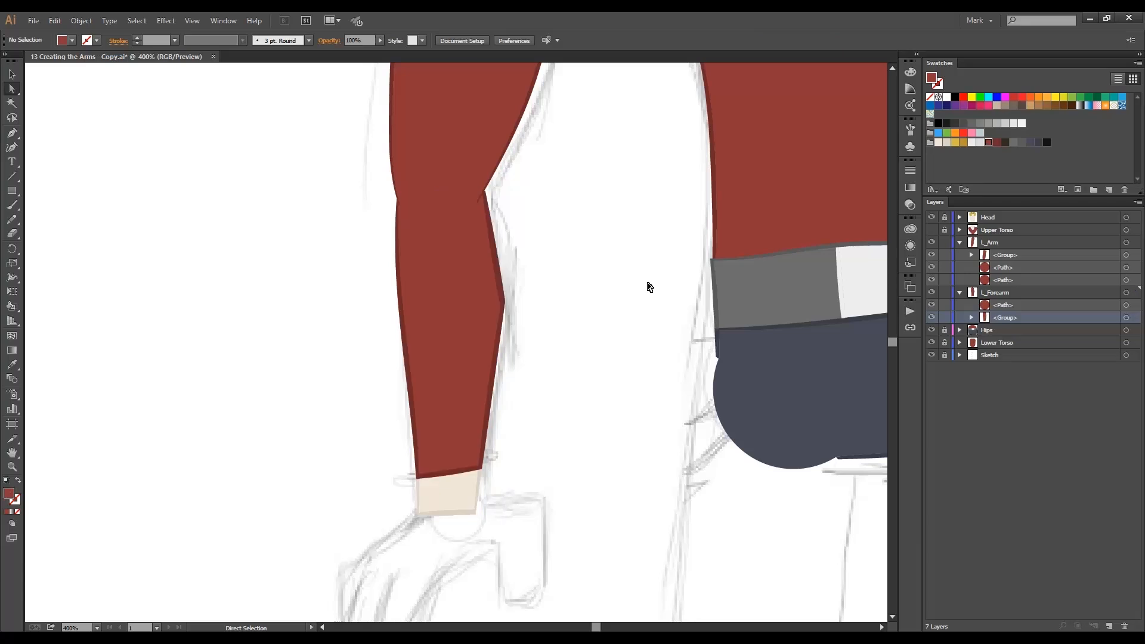
- Collapse, lock and hide the L_Arm layer, and place the elbow circle beneath the forearm group in L_Forearm
{"action": "left_click", "coordinate": [959, 242]}
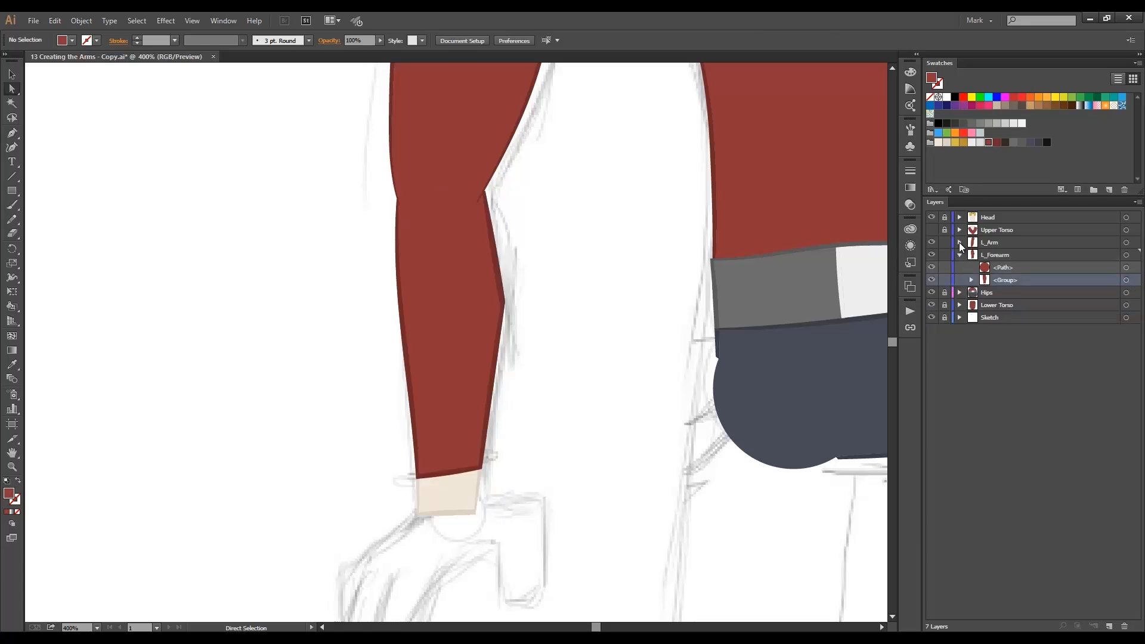
{"action": "left_click", "coordinate": [934, 243]}
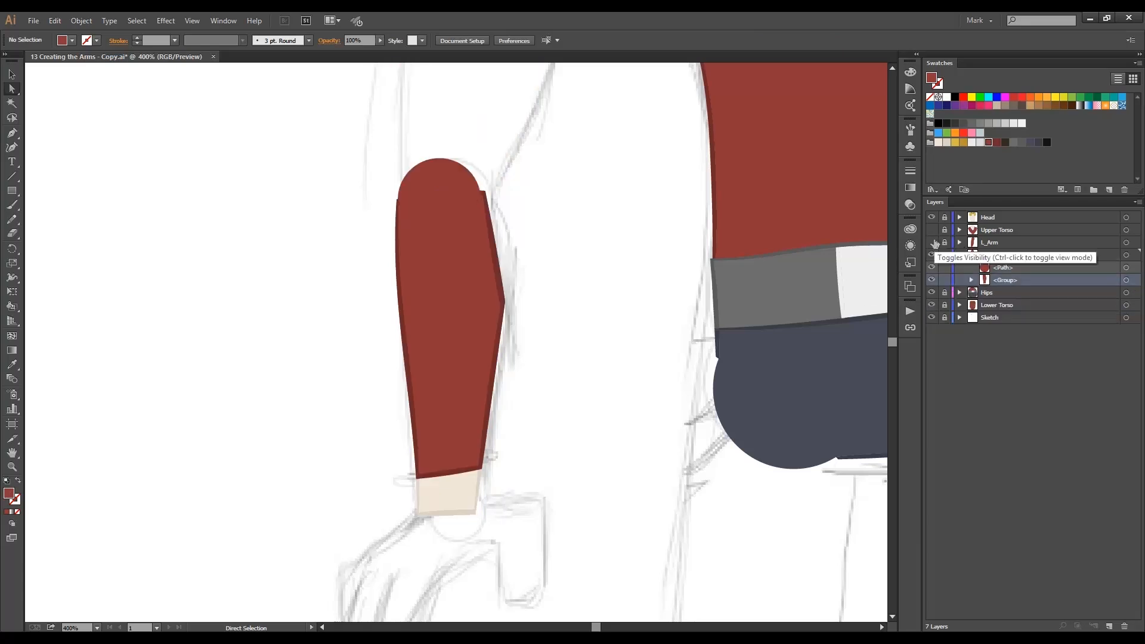
{"action": "left_click", "coordinate": [489, 281]}
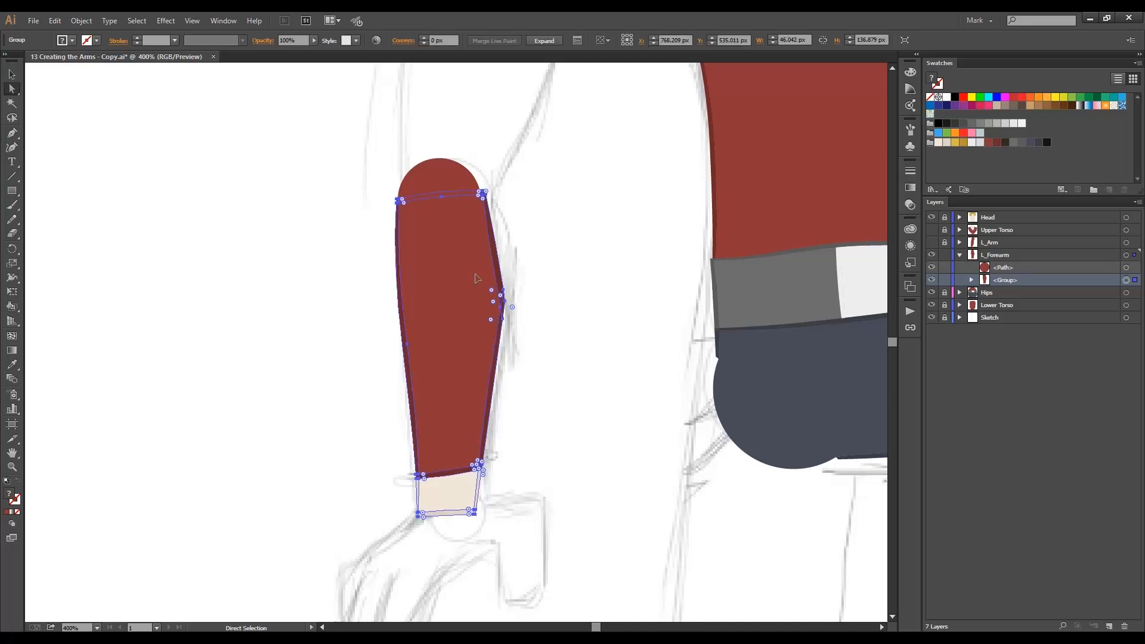
{"action": "left_click", "coordinate": [573, 279]}
{"action": "left_click", "coordinate": [998, 270]}
{"action": "left_click_drag", "start_coordinate": [996, 269], "coordinate": [1003, 285]}
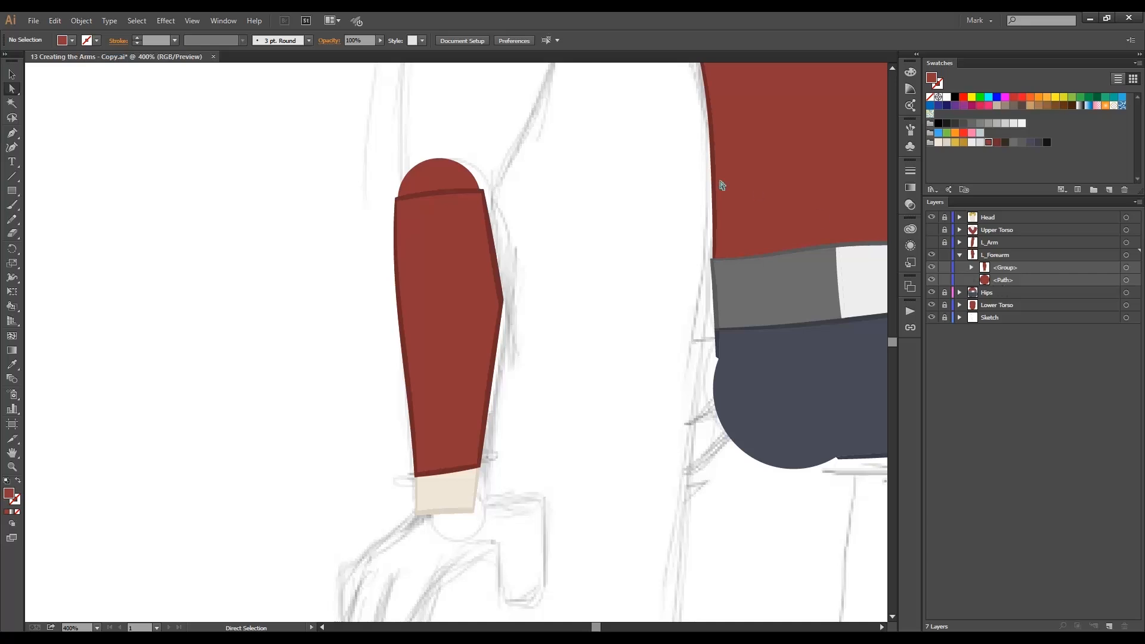
- Recolour the dark outline strip across the forearm's elbow end with the sleeve red sampled by the Eyedropper
{"action": "left_click", "coordinate": [453, 194], "text": "ctrl"}
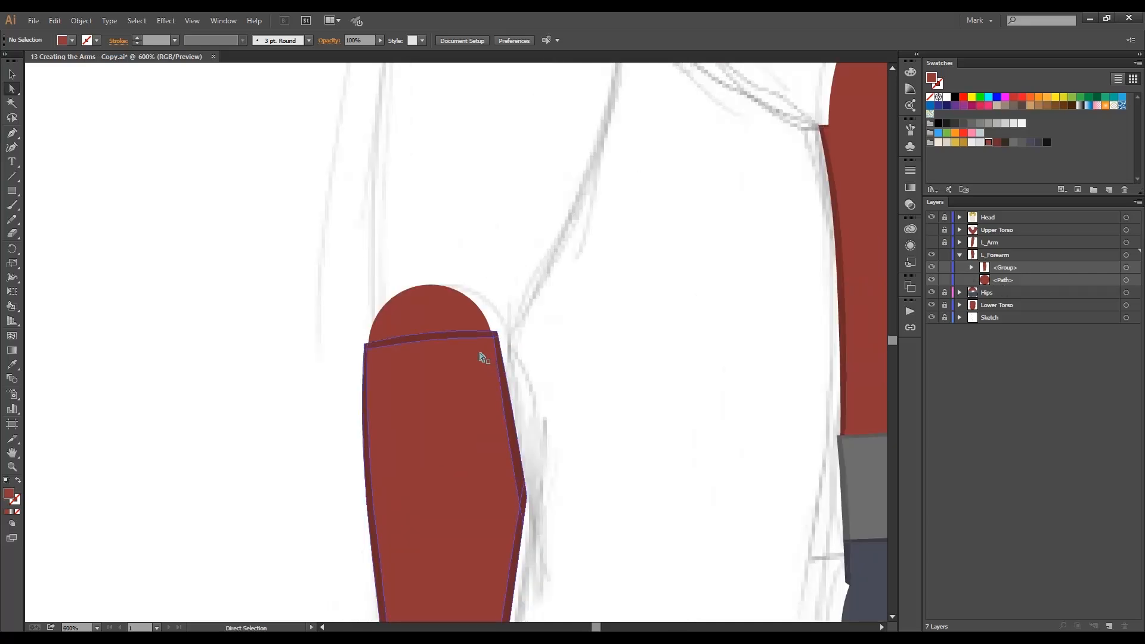
{"action": "left_click", "coordinate": [443, 339]}
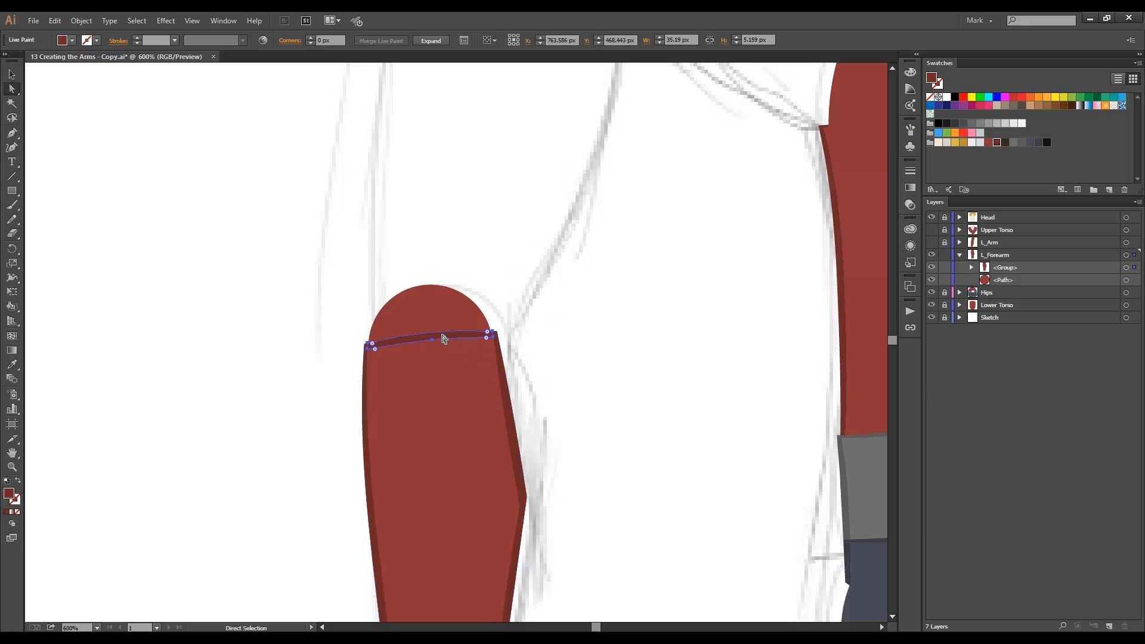
{"action": "left_click", "coordinate": [443, 339]}
{"action": "key", "text": "i"}
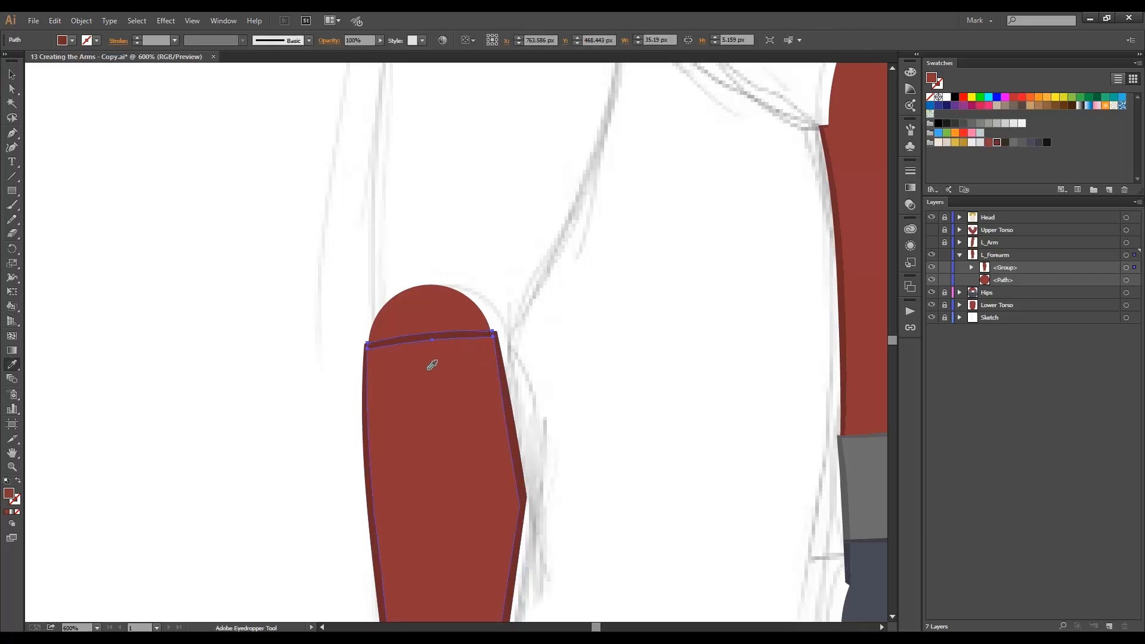
{"action": "left_click", "coordinate": [432, 365]}
{"action": "key", "text": "a"}
{"action": "left_click", "coordinate": [545, 368]}
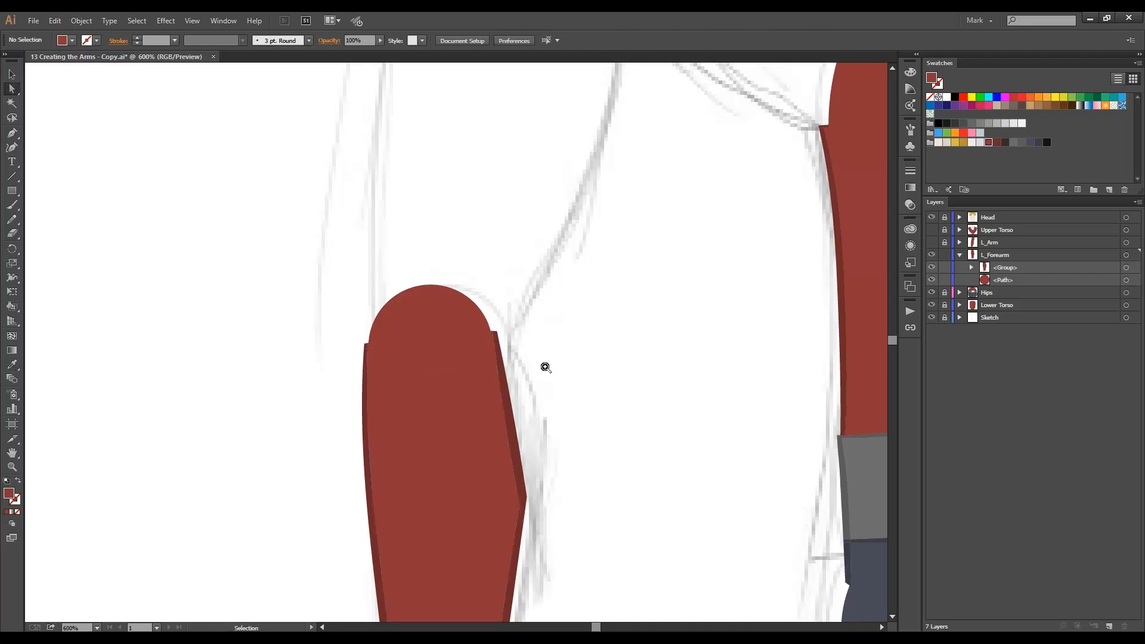
- Make the L_Forearm layer active and hide its group and elbow circle to expose the sketched wrist joint
{"action": "left_click", "coordinate": [549, 381], "text": "ctrl+alt"}
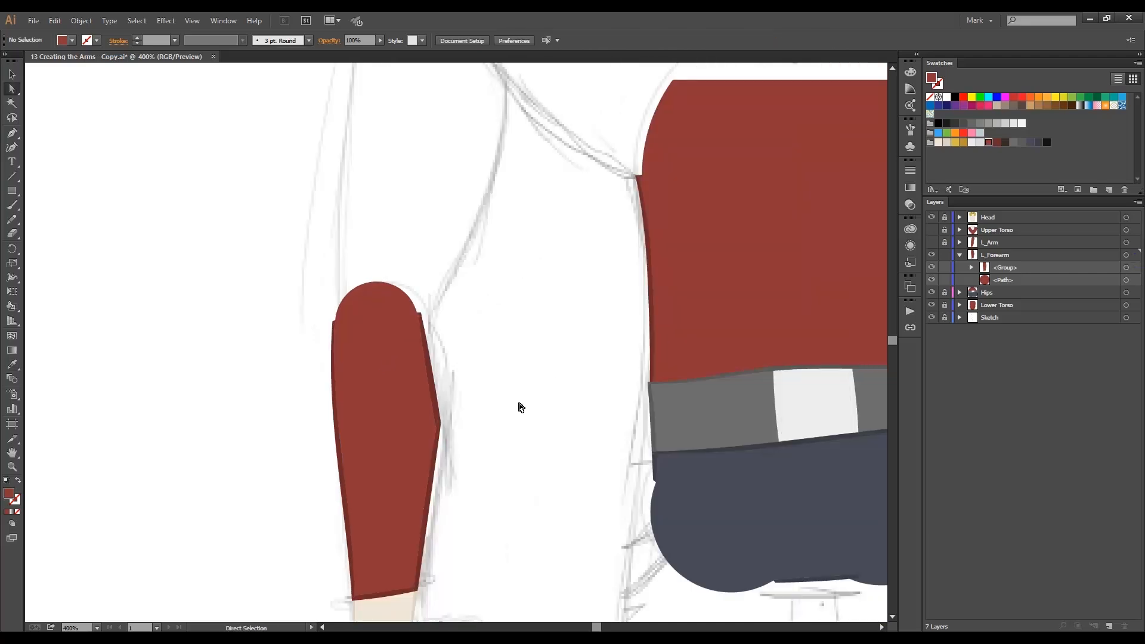
{"action": "key", "text": "space"}
{"action": "left_click_drag", "start_coordinate": [498, 417], "coordinate": [520, 236]}
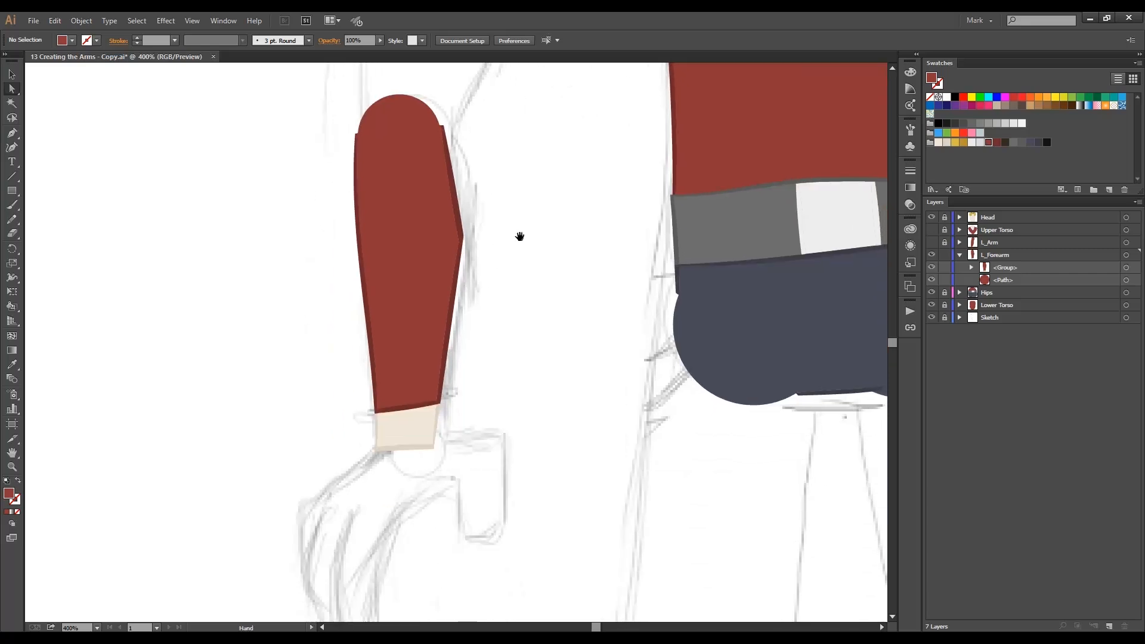
{"action": "left_click", "coordinate": [989, 254]}
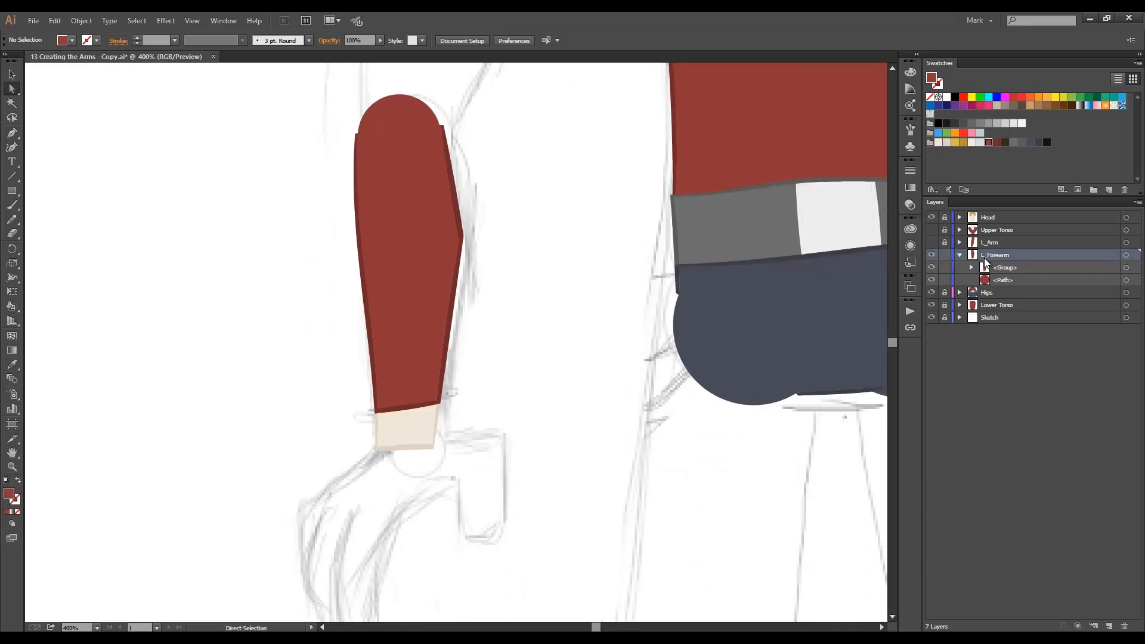
{"action": "left_click", "coordinate": [931, 268]}
{"action": "left_click", "coordinate": [931, 280]}
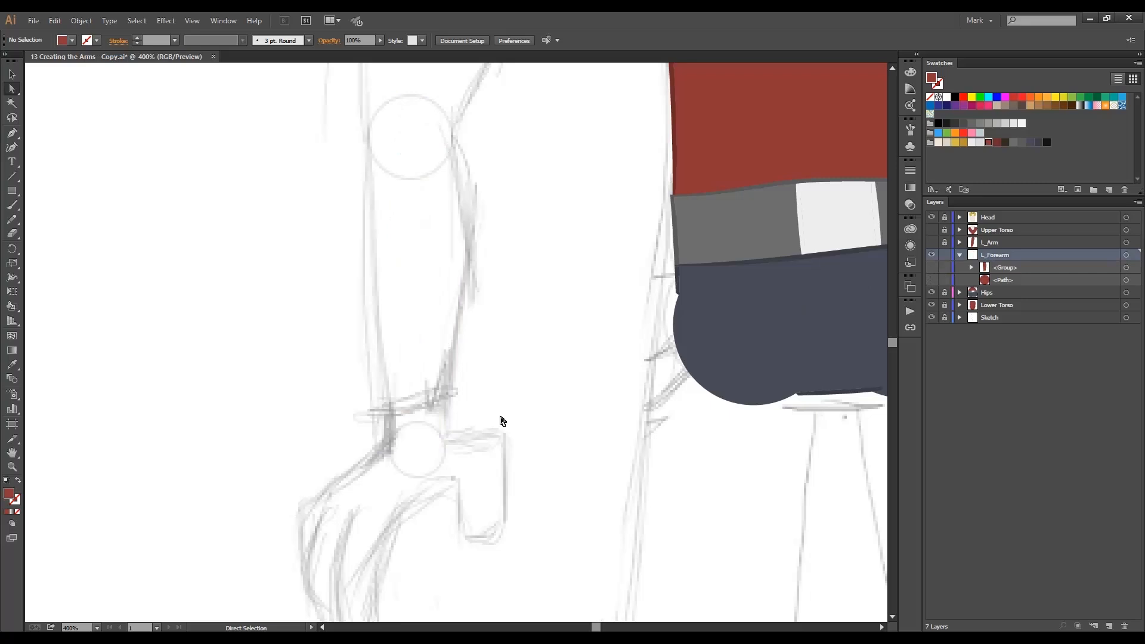
- Draw a circle with the light cream skin fill over the sketched wrist joint and show the hidden forearm parts again
{"action": "left_click_drag", "start_coordinate": [11, 190], "coordinate": [43, 218]}
{"action": "left_click", "coordinate": [72, 40]}
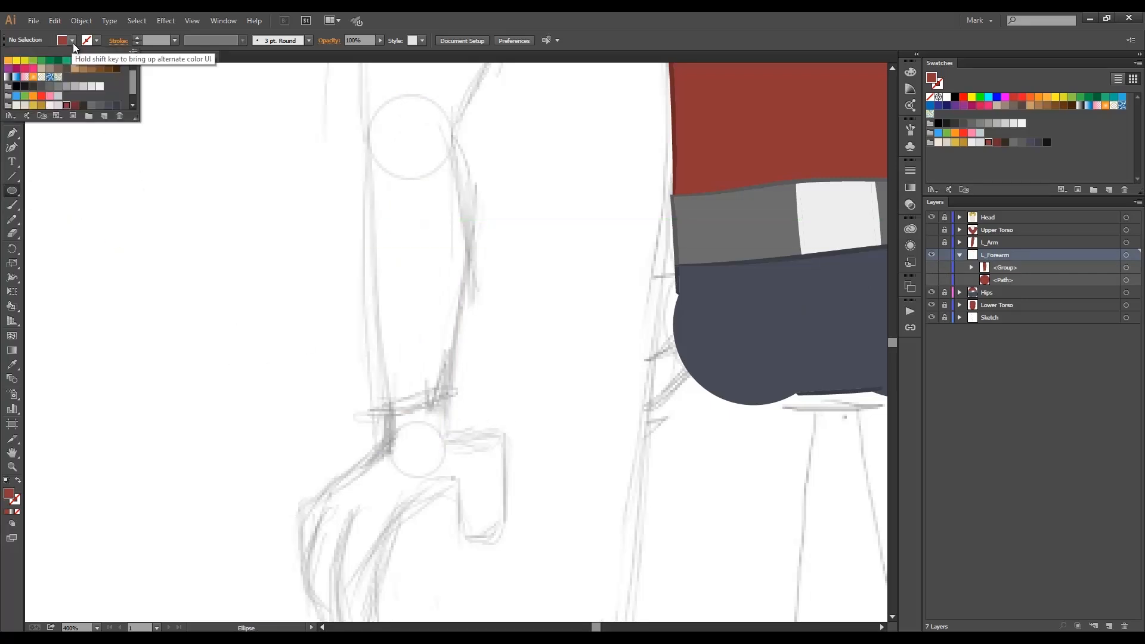
{"action": "left_click_drag", "start_coordinate": [135, 80], "coordinate": [135, 91]}
{"action": "left_click", "coordinate": [17, 97]}
{"action": "mouse_move", "coordinate": [414, 449]}
{"action": "left_mouse_down"}
{"action": "mouse_move", "coordinate": [440, 471]}
{"action": "mouse_move", "coordinate": [429, 458]}
{"action": "mouse_move", "coordinate": [445, 419]}
{"action": "mouse_move", "coordinate": [431, 444]}
{"action": "left_mouse_up"}
{"action": "key", "text": "a"}
{"action": "key", "text": "Left"}
{"action": "left_click", "coordinate": [475, 401]}
{"action": "left_click_drag", "start_coordinate": [931, 279], "coordinate": [931, 292]}
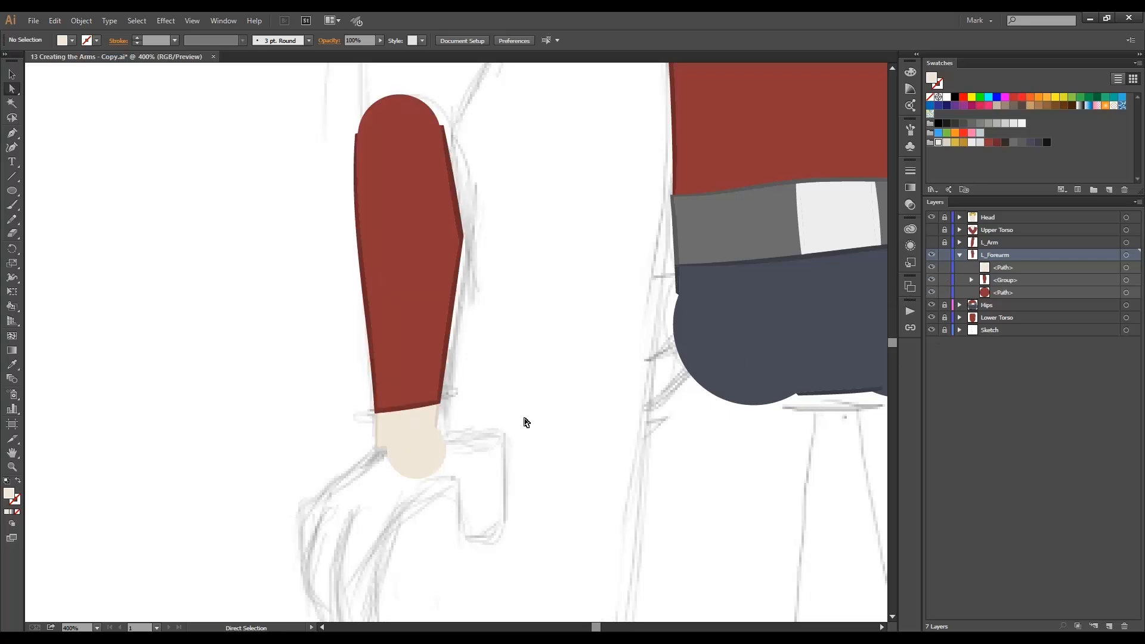
- Resize and nudge the cream wrist circle so its edges meet both sides of the wrist
{"action": "left_click", "coordinate": [416, 453]}
{"action": "left_click", "coordinate": [418, 457], "text": "ctrl"}
{"action": "left_click", "coordinate": [478, 340], "text": "ctrl"}
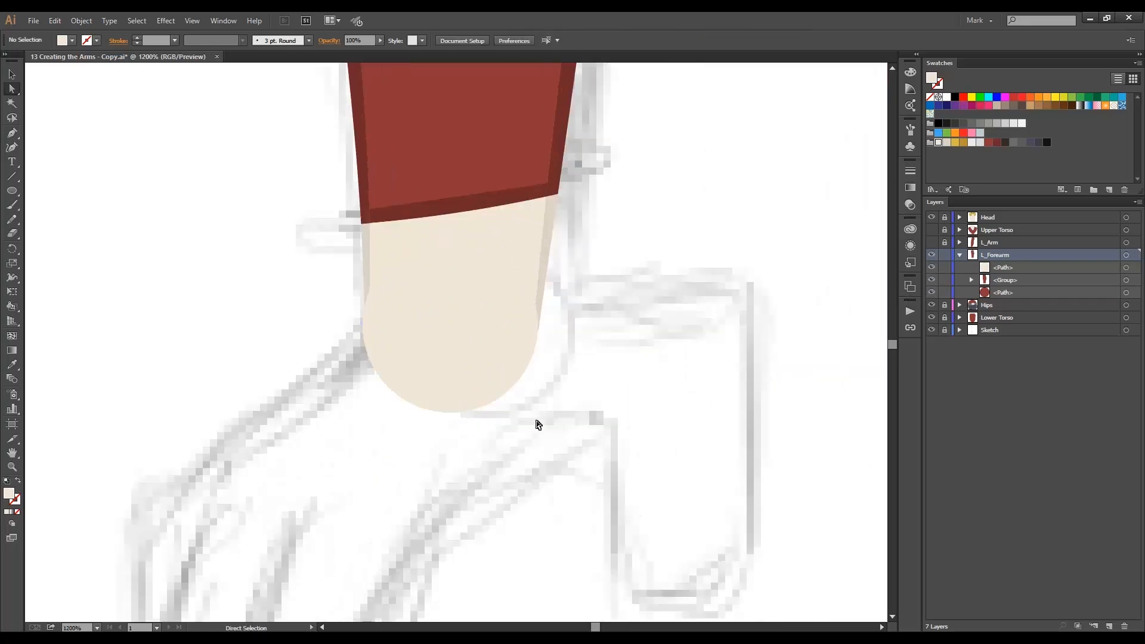
{"action": "left_click_drag", "start_coordinate": [537, 238], "coordinate": [533, 241]}
{"action": "key", "text": "Down"}
{"action": "left_click", "coordinate": [553, 353]}
{"action": "left_click", "coordinate": [494, 359]}
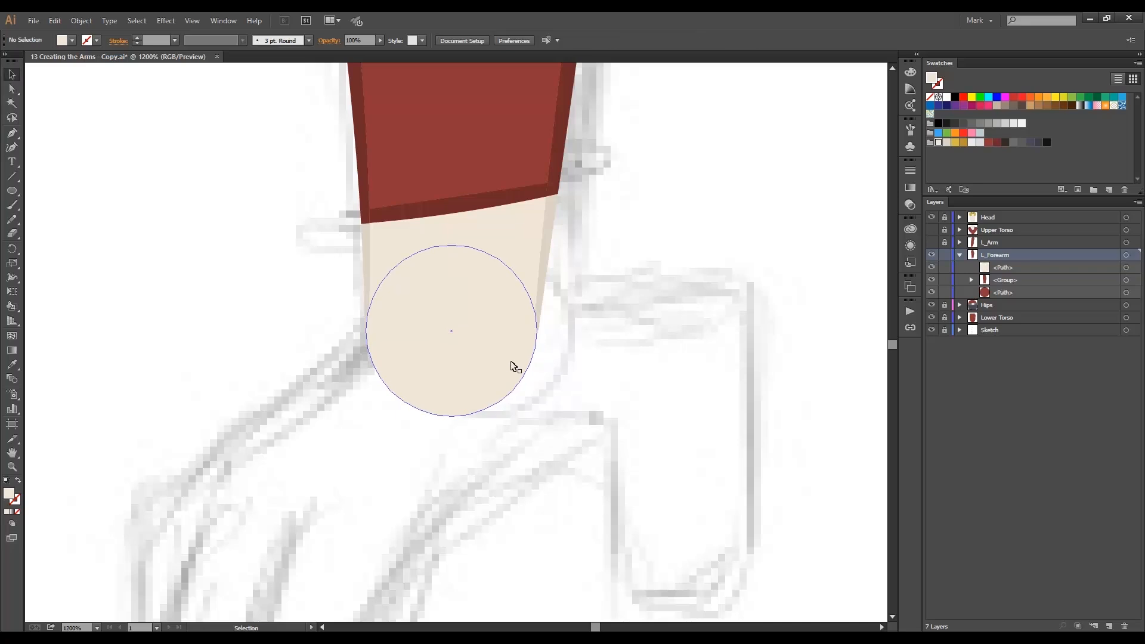
{"action": "left_click", "coordinate": [551, 371]}
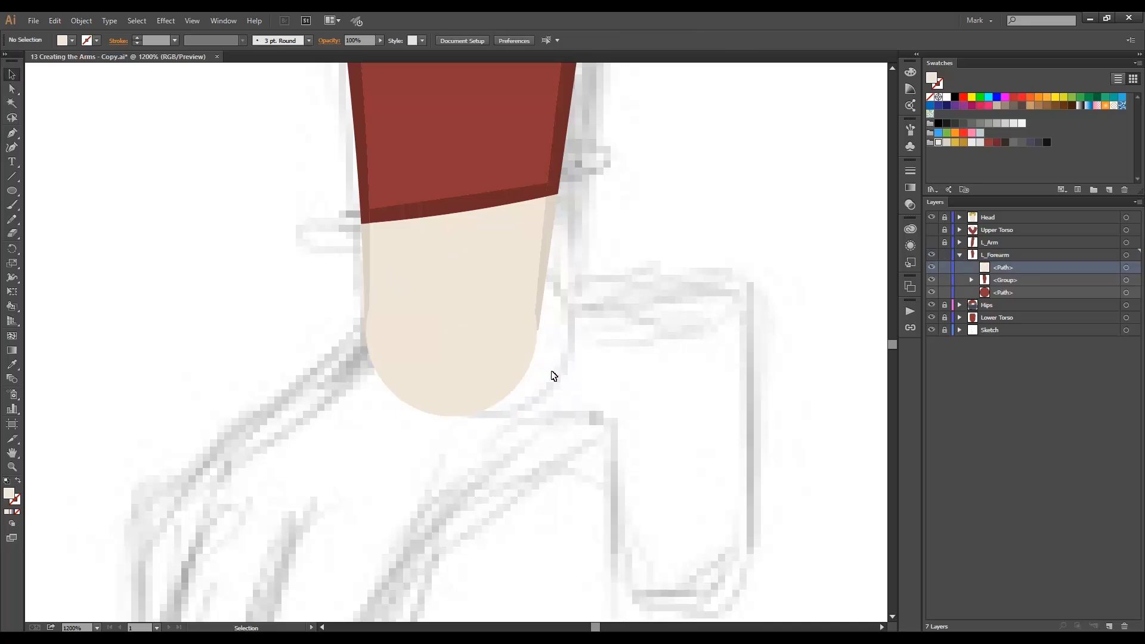
- Move the wrist circle beneath the forearm group and recolour the dark strip across the wrist end with the cream skin tone
{"action": "left_click_drag", "start_coordinate": [999, 275], "coordinate": [988, 290]}
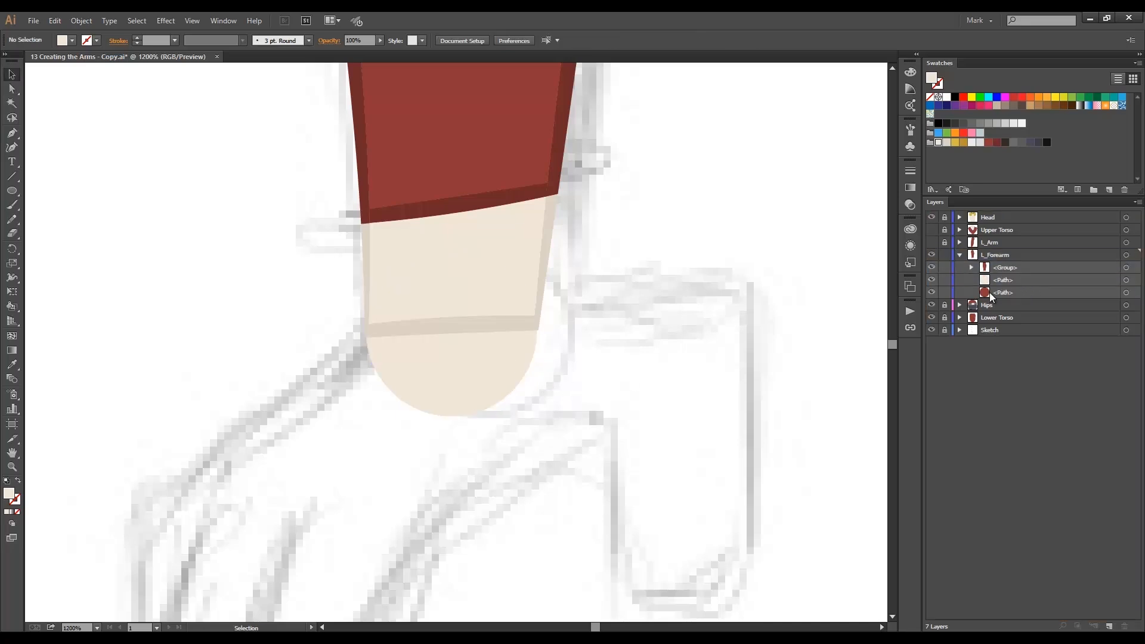
{"action": "key", "text": "a"}
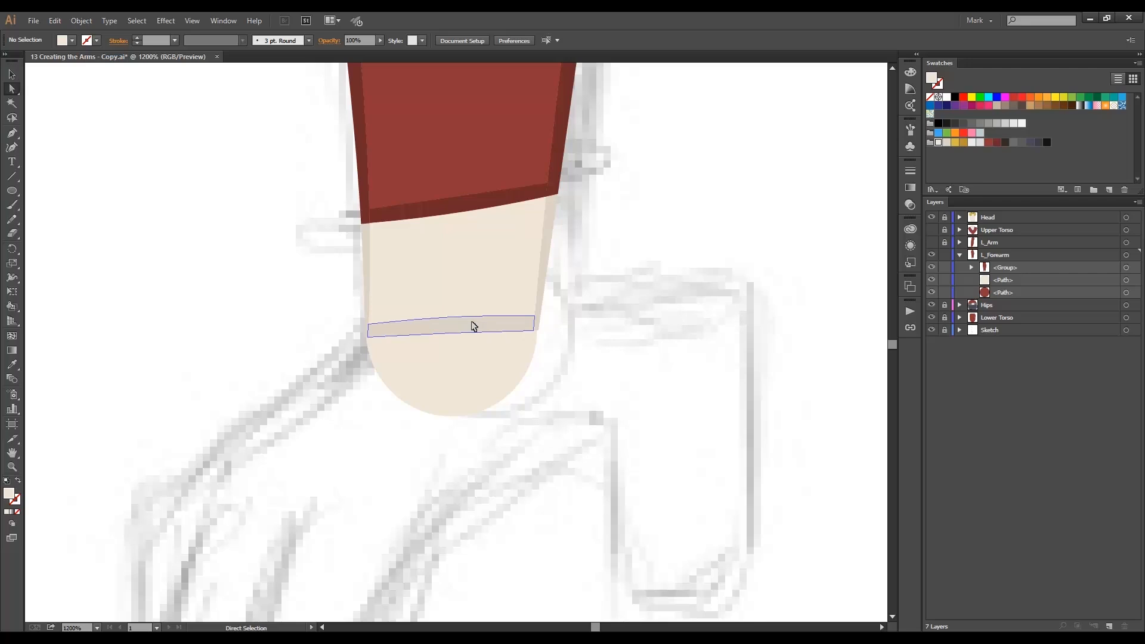
{"action": "left_click", "coordinate": [474, 326]}
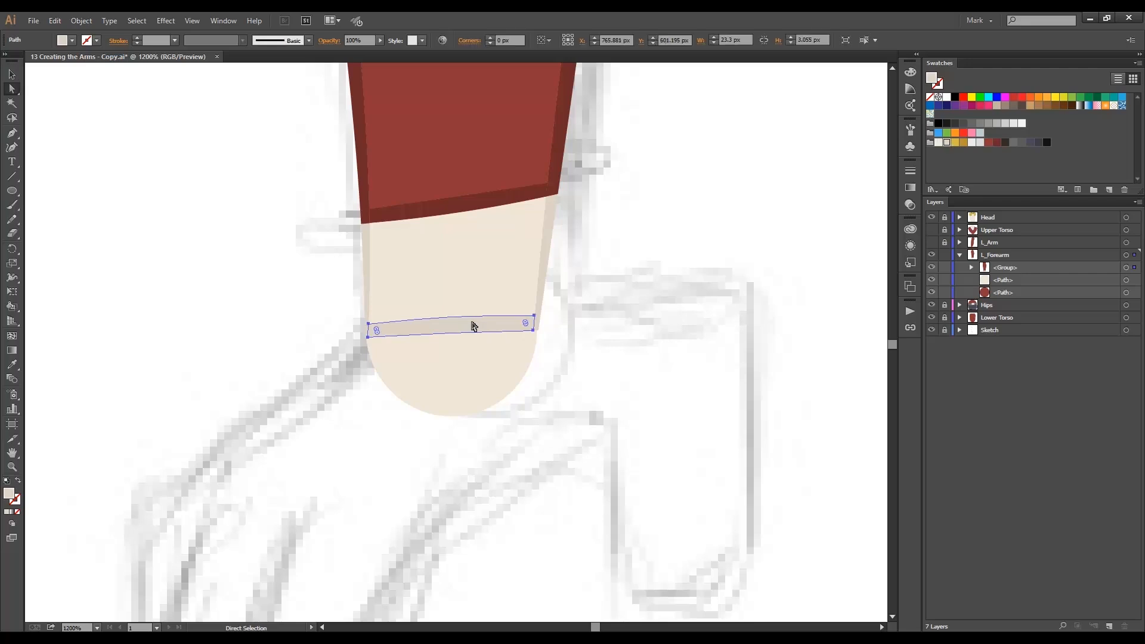
{"action": "key", "text": "i"}
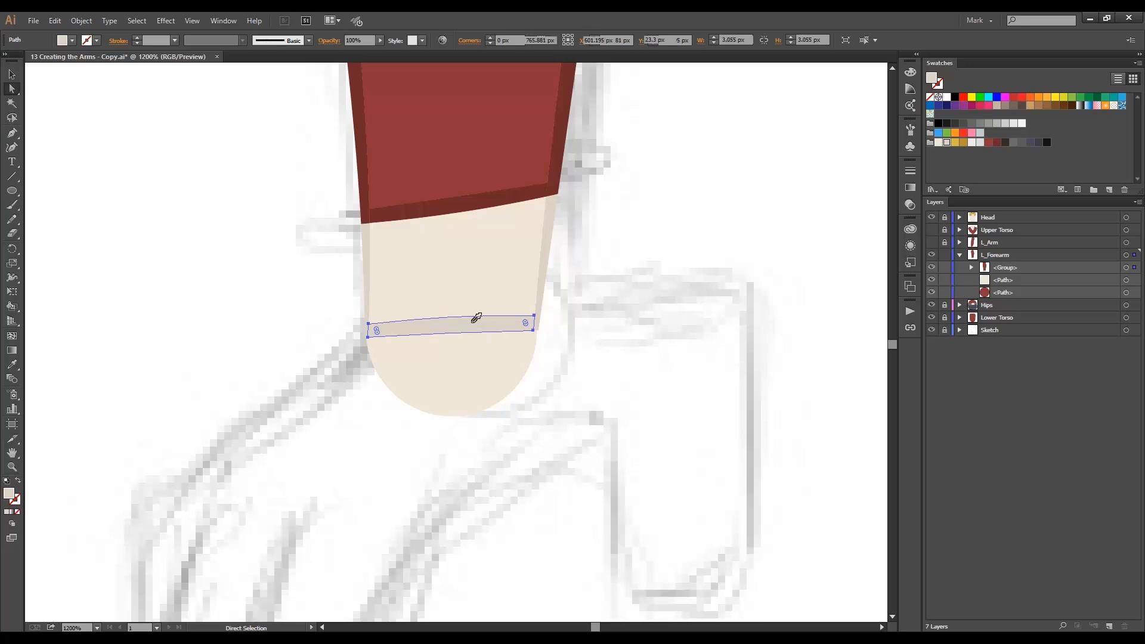
{"action": "left_click", "coordinate": [477, 286]}
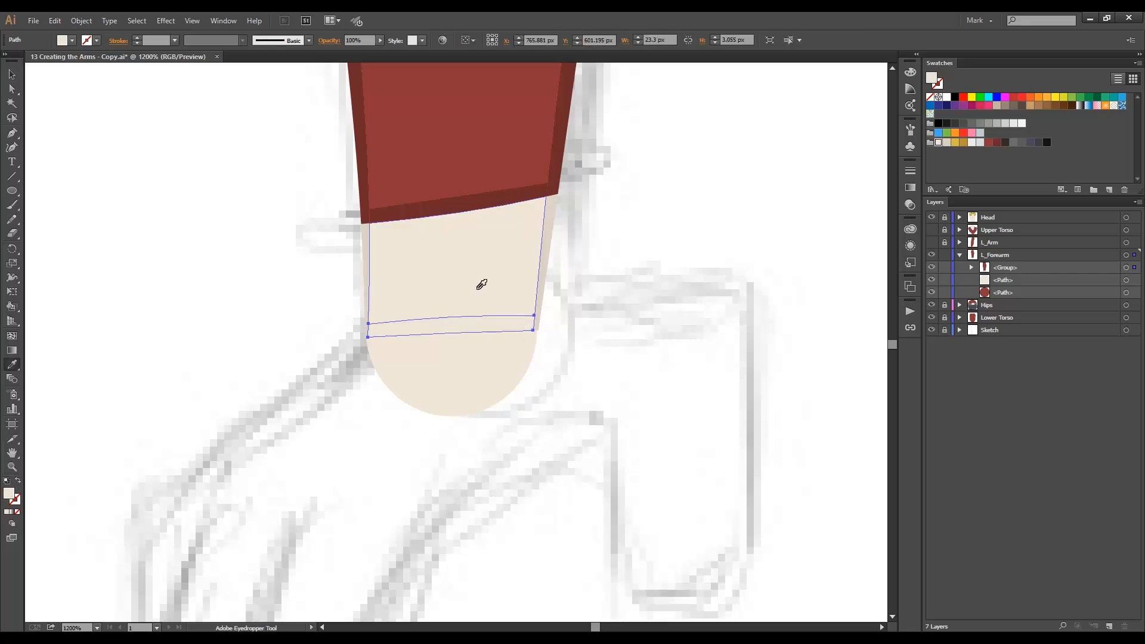
{"action": "key", "text": "a"}
{"action": "left_click", "coordinate": [565, 297]}
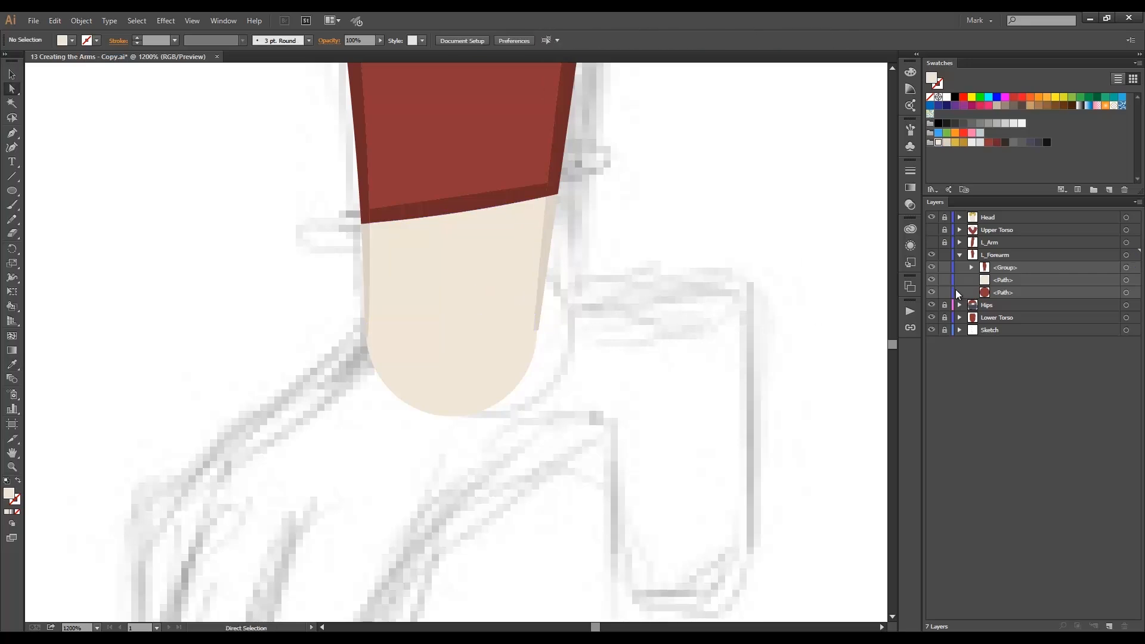
- Collapse L_Forearm, show the Upper Torso and L_Arm layers and hide the Sketch layer to check the whole character
{"action": "left_click", "coordinate": [959, 254]}
{"action": "left_click", "coordinate": [931, 230]}
{"action": "left_click", "coordinate": [930, 292]}
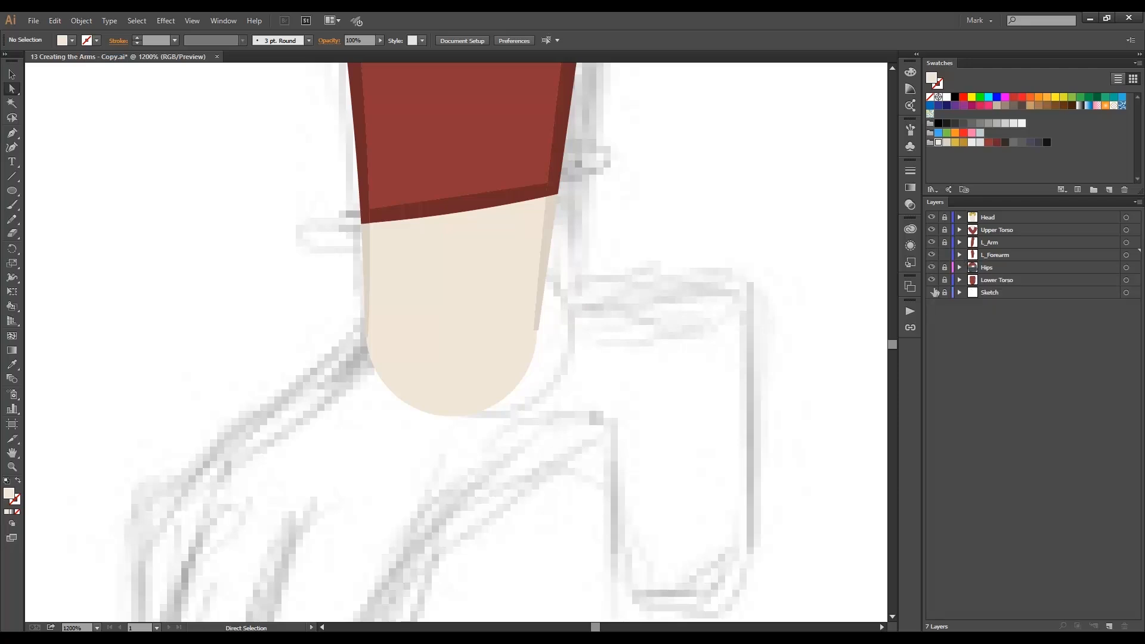
{"action": "key", "text": "ctrl+0"}
{"action": "left_click", "coordinate": [454, 274], "text": "ctrl"}
{"action": "left_click", "coordinate": [441, 340], "text": "ctrl"}
{"action": "left_click_drag", "start_coordinate": [455, 327], "coordinate": [456, 349]}
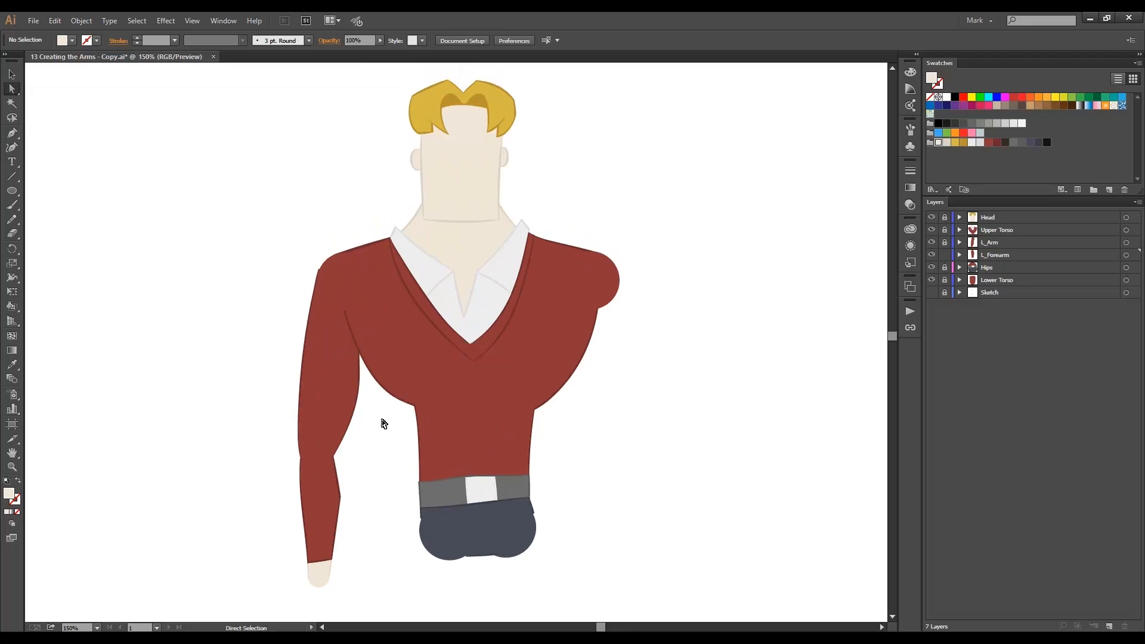
- Unlock the L_Arm layer, duplicate the L_Arm and L_Forearm layers, and select the L_Arm copy layer
{"action": "left_click", "coordinate": [943, 243]}
{"action": "left_click", "coordinate": [996, 242]}
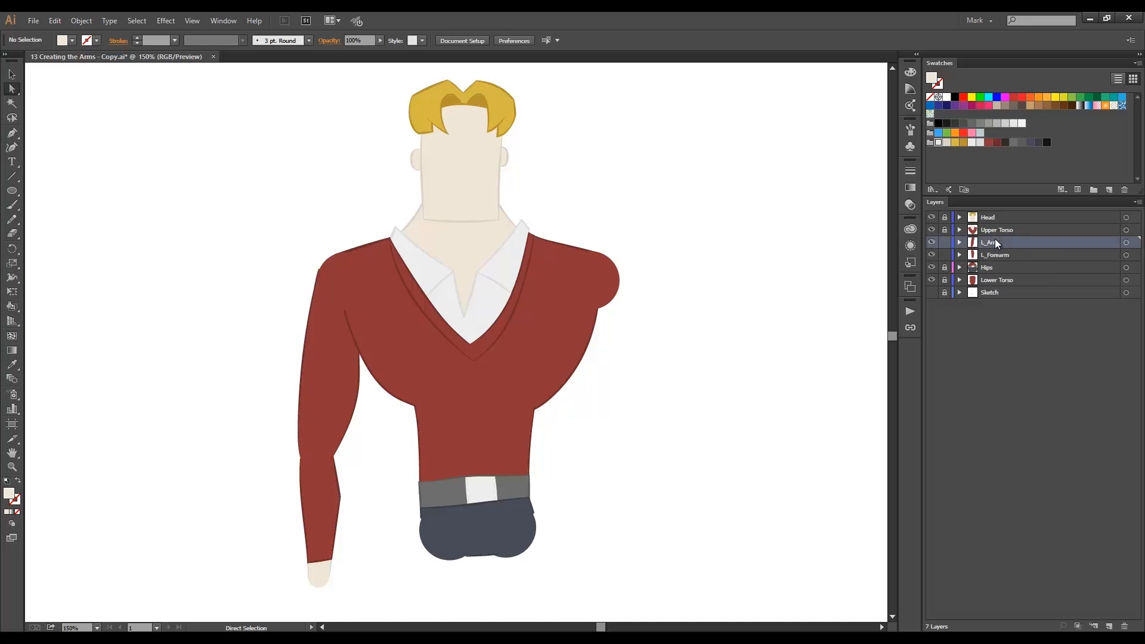
{"action": "left_click", "coordinate": [991, 253], "text": "shift"}
{"action": "left_click_drag", "start_coordinate": [990, 253], "coordinate": [1109, 626]}
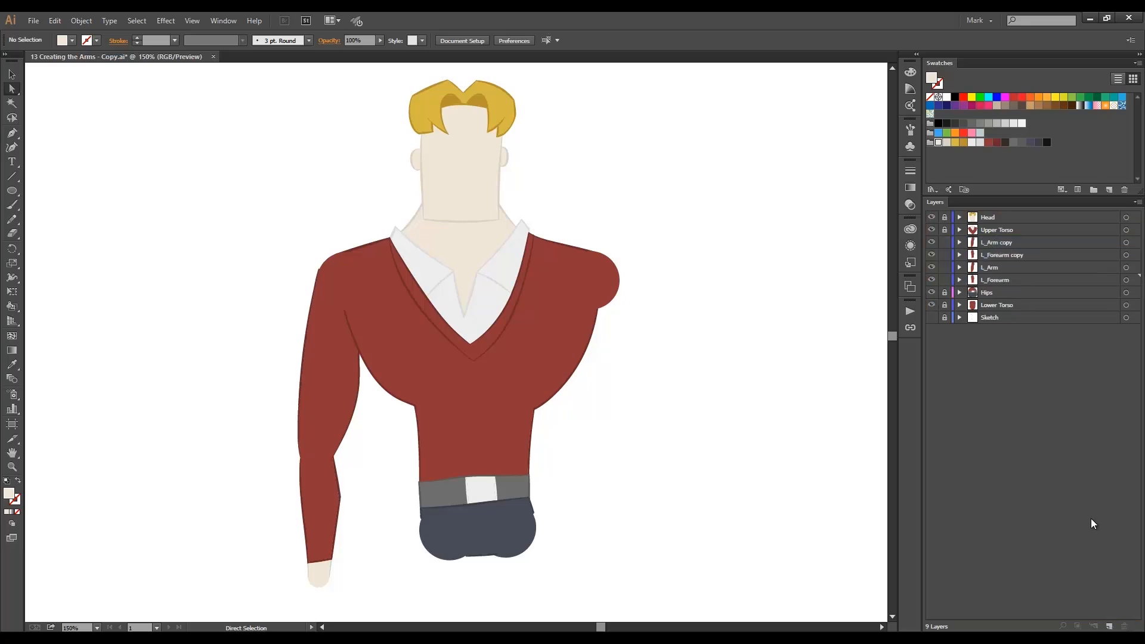
{"action": "left_click", "coordinate": [990, 242]}
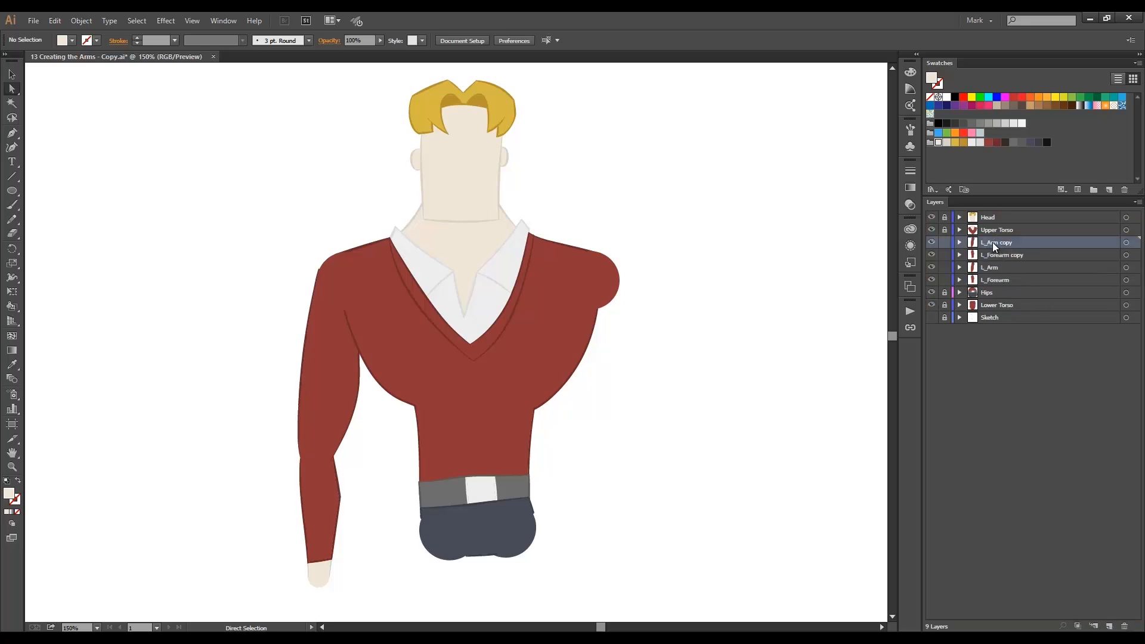
- Rename the two duplicated layers as R_Arm and R_Forearm
{"action": "double_click", "coordinate": [992, 242]}
{"action": "double_click", "coordinate": [989, 255]}
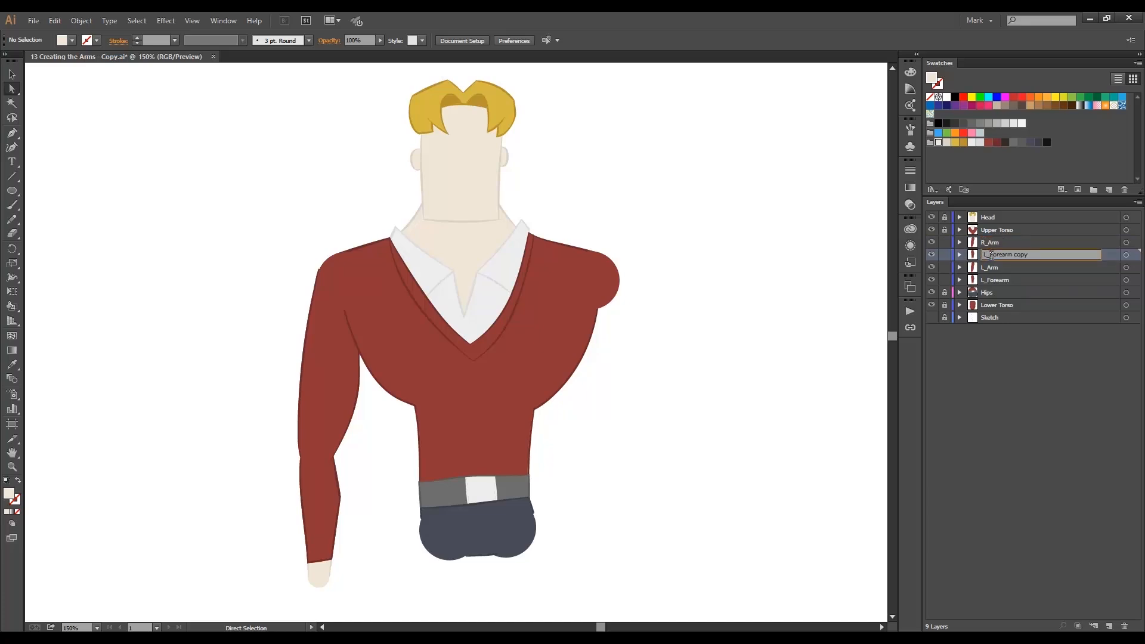
{"action": "left_click", "coordinate": [1021, 259]}
{"action": "double_click", "coordinate": [1023, 257]}
{"action": "key", "text": "Home"}
{"action": "key", "text": "Delete"}
{"action": "type", "text": "R"}
{"action": "key", "text": "End"}
{"action": "key", "text": "BackSpace"}
{"action": "key", "text": "BackSpace"}
{"action": "key", "text": "BackSpace"}
{"action": "key", "text": "BackSpace"}
{"action": "key", "text": "BackSpace"}
{"action": "left_click", "coordinate": [1031, 266]}
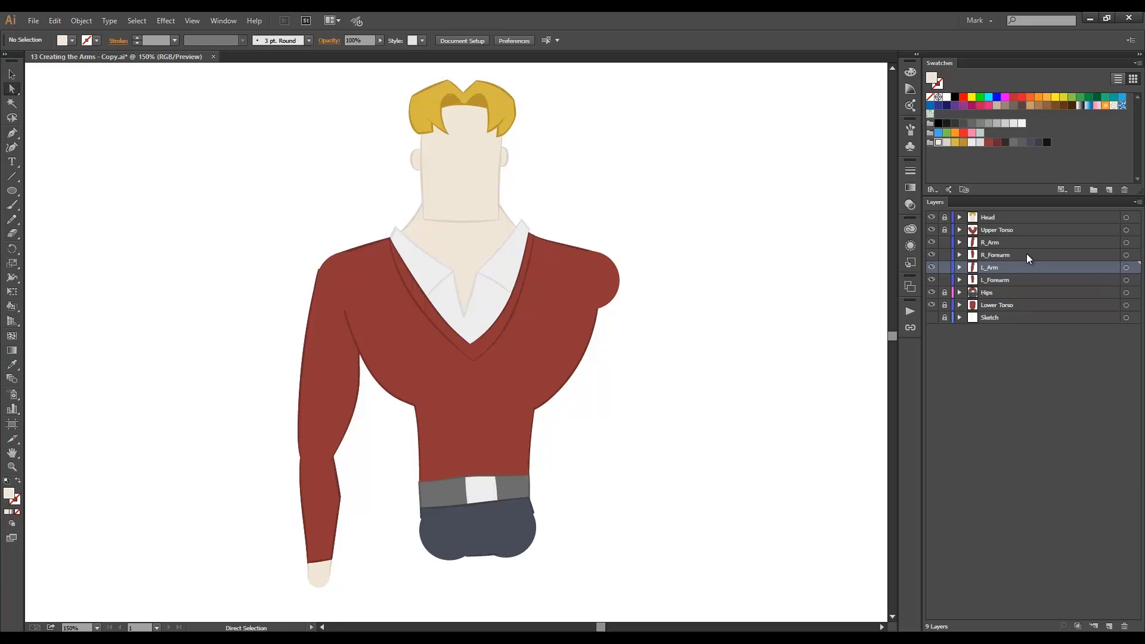
- Select all artwork on the R_Arm and R_Forearm layers and move it across to the torso's opposite shoulder
{"action": "left_click", "coordinate": [1006, 242], "text": "alt"}
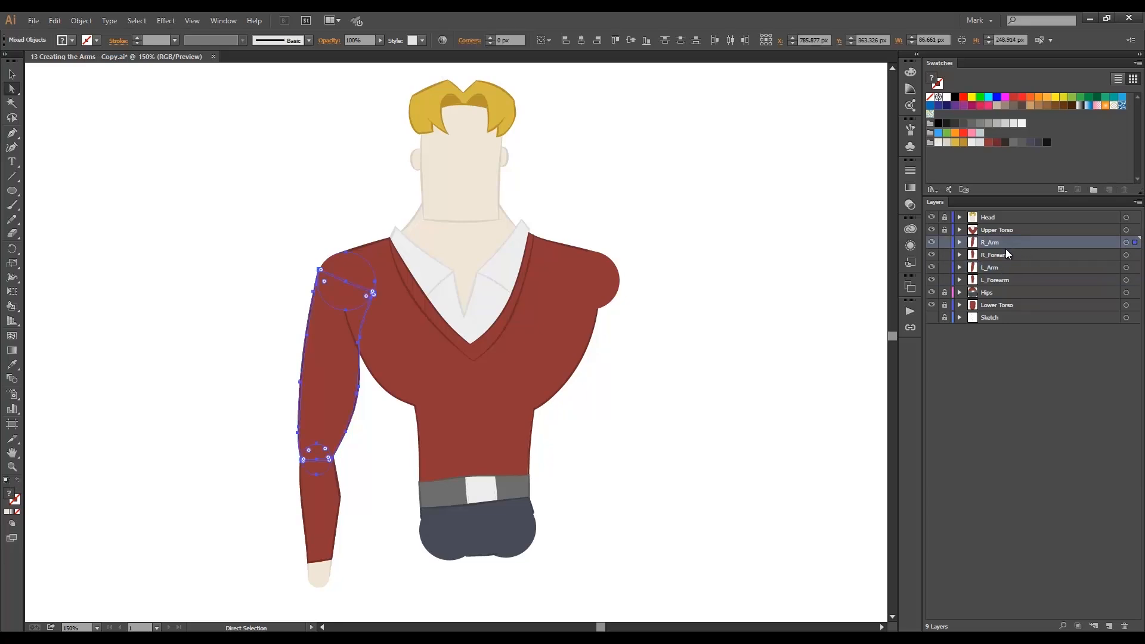
{"action": "left_click", "coordinate": [1006, 255], "text": "alt+shift"}
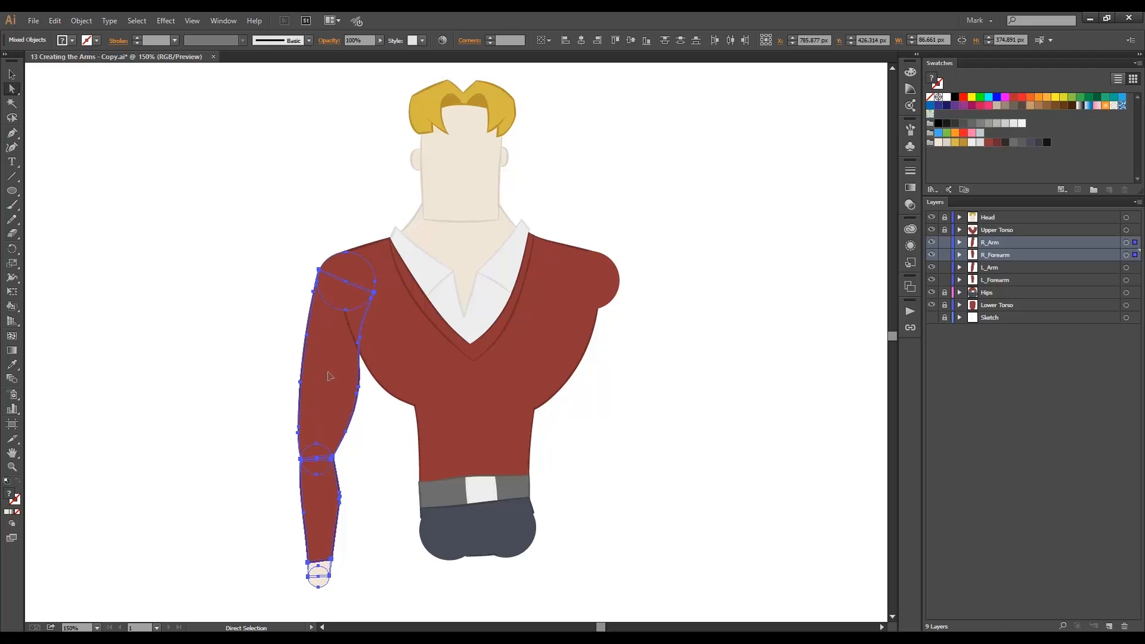
{"action": "left_click_drag", "start_coordinate": [331, 376], "coordinate": [571, 372]}
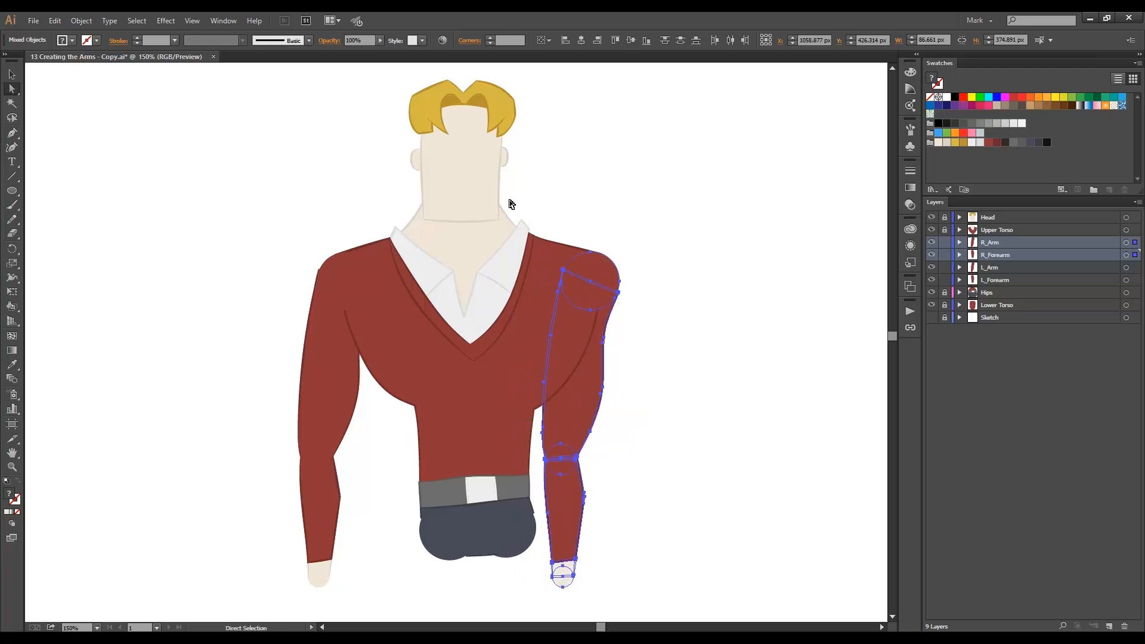
- Reflect the copied arm across the vertical axis and shift it outward onto the shoulder
{"action": "left_click", "coordinate": [87, 21]}
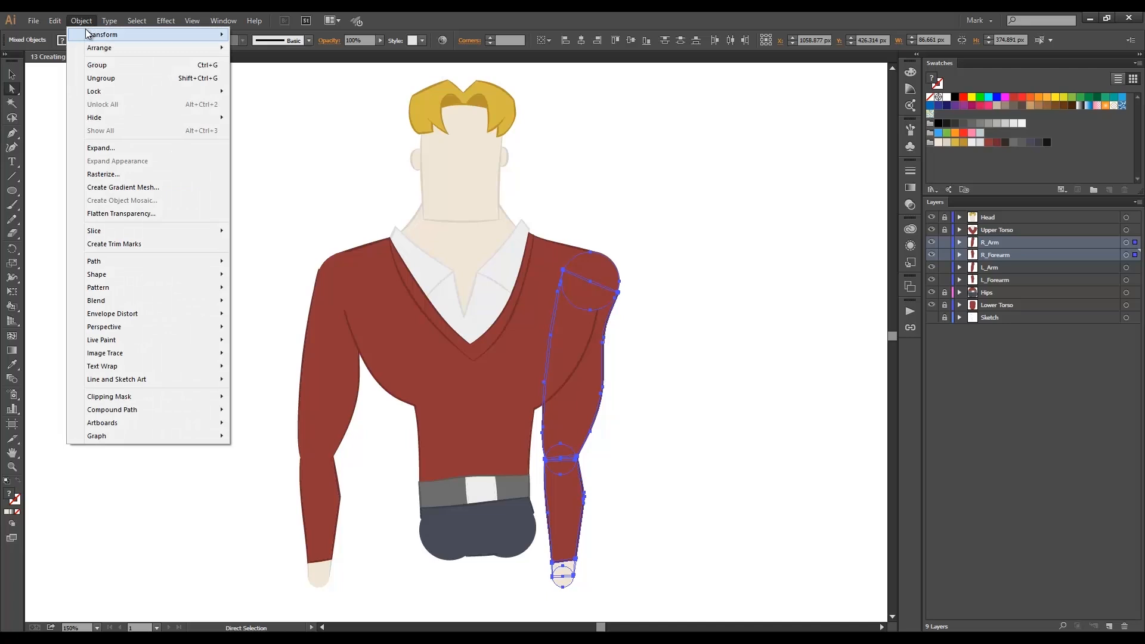
{"action": "mouse_move", "coordinate": [199, 35]}
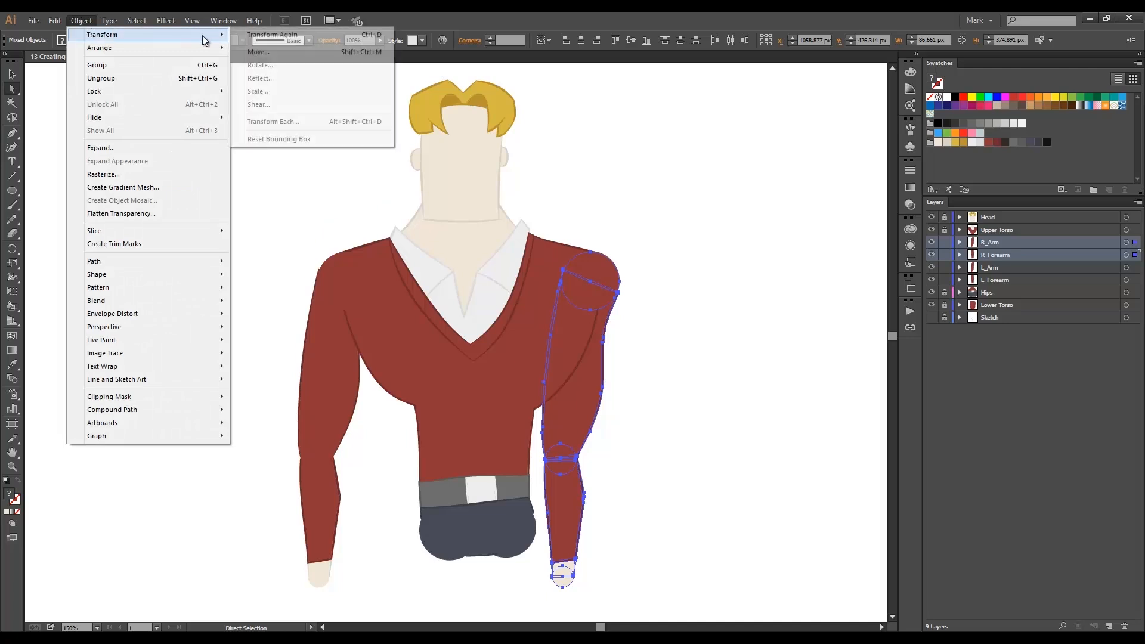
{"action": "left_click", "coordinate": [283, 76]}
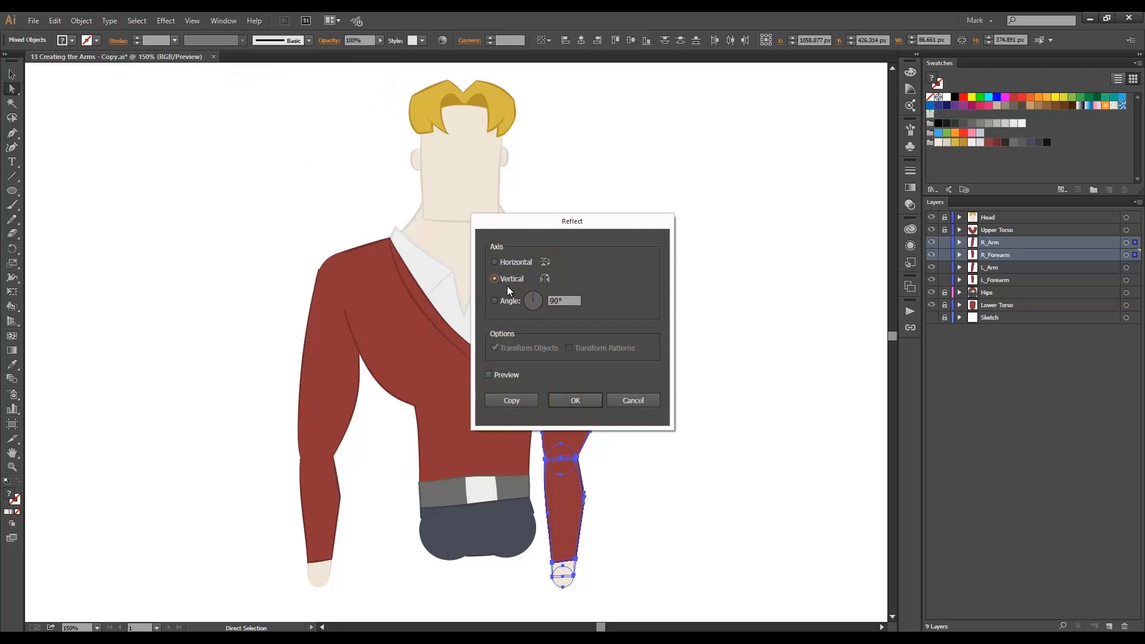
{"action": "left_click", "coordinate": [582, 403]}
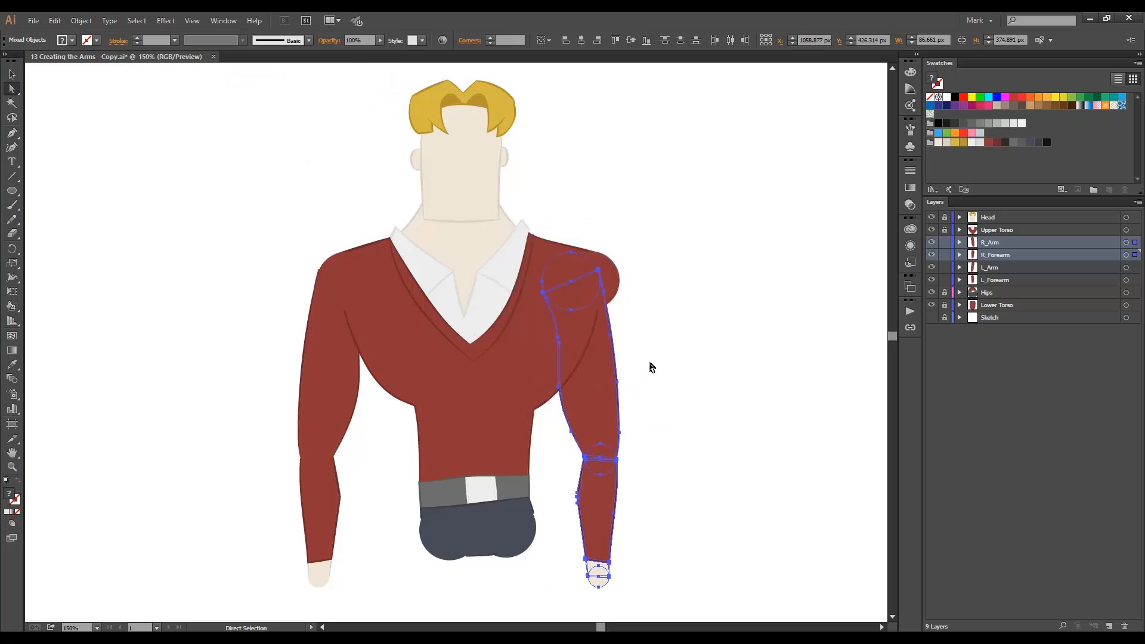
{"action": "left_click_drag", "start_coordinate": [603, 375], "coordinate": [621, 374]}
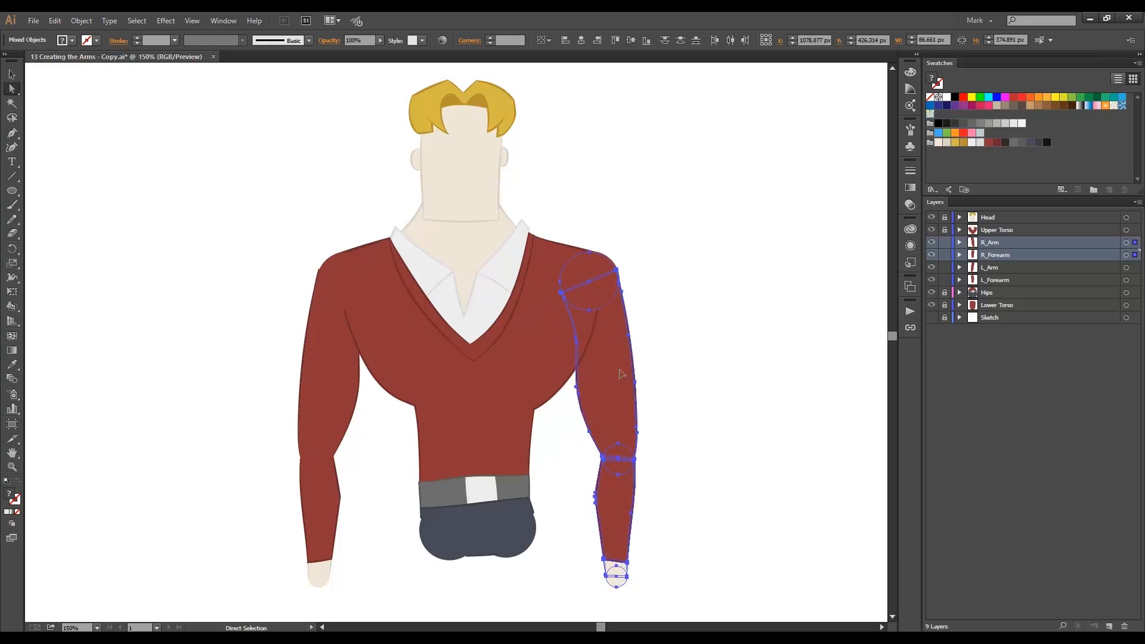
- Fine-tune the mirrored arm's position against the rounded shoulder edge, deselect it and check the whole figure
{"action": "left_click", "coordinate": [604, 278], "text": "ctrl"}
{"action": "left_click", "coordinate": [453, 341], "text": "ctrl"}
{"action": "left_click", "coordinate": [453, 340], "text": "ctrl"}
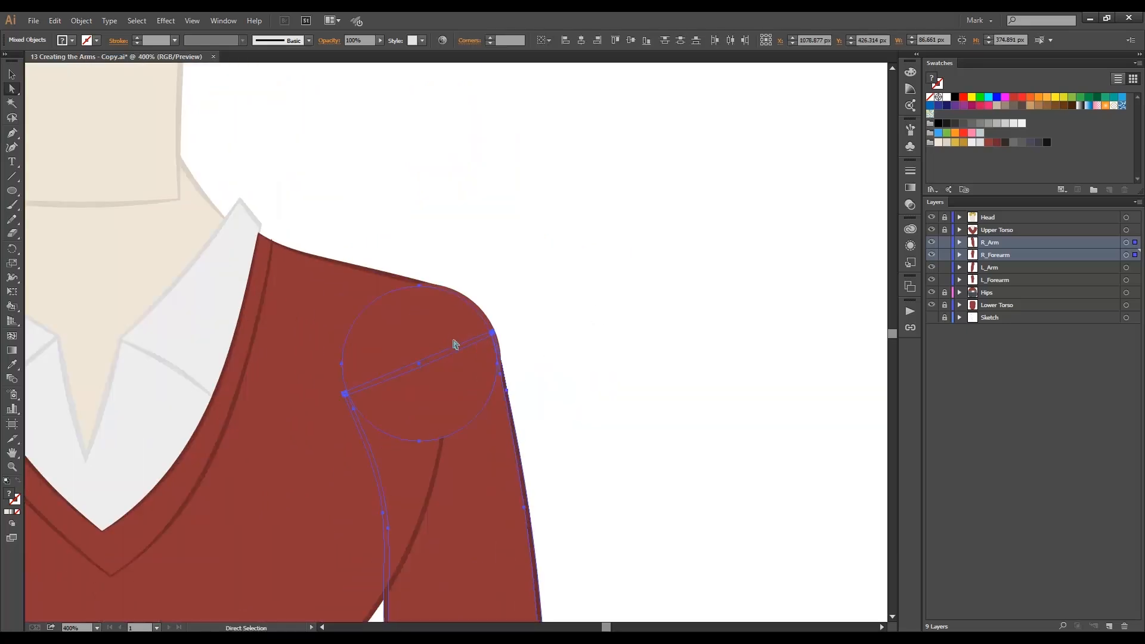
{"action": "left_click", "coordinate": [453, 340], "text": "ctrl"}
{"action": "left_click_drag", "start_coordinate": [449, 336], "coordinate": [453, 331]}
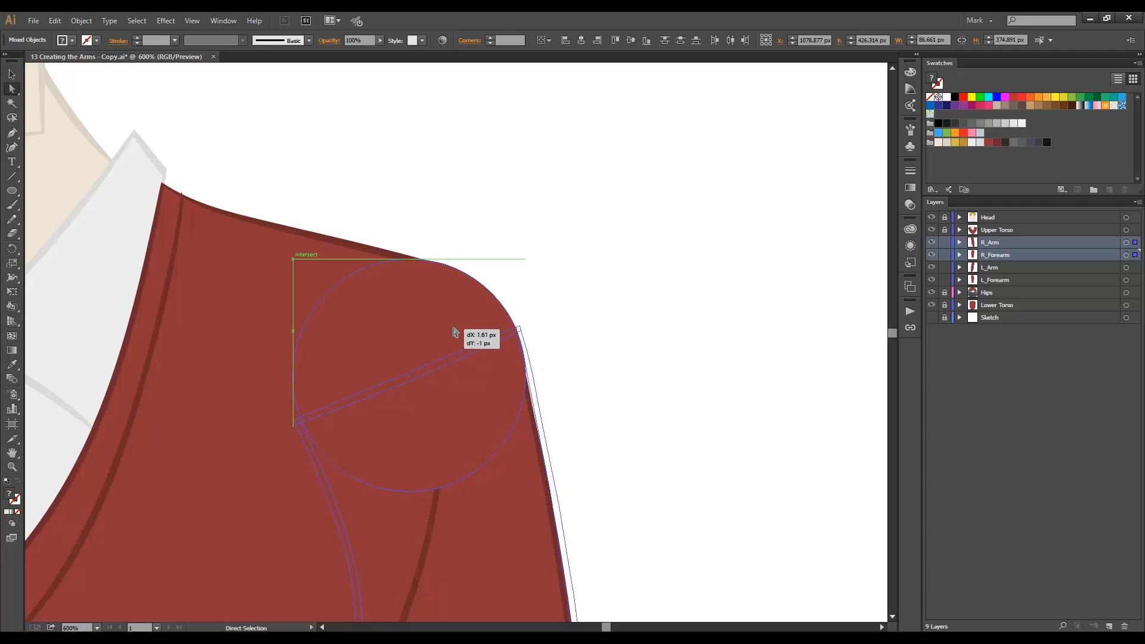
{"action": "left_click", "coordinate": [539, 342]}
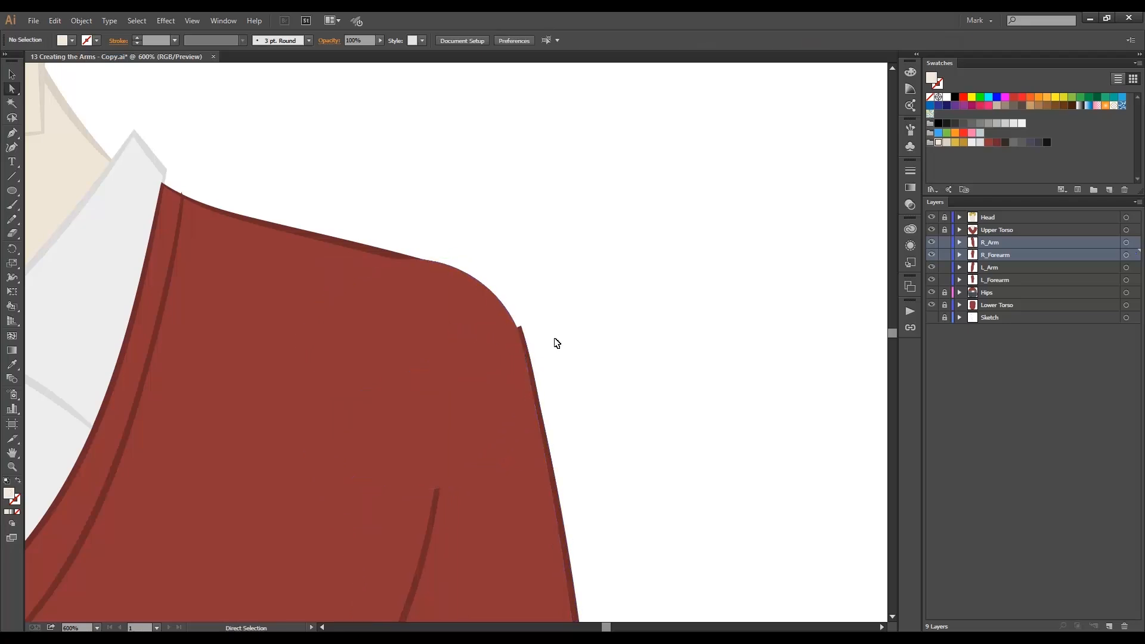
{"action": "left_click", "coordinate": [556, 339], "text": "ctrl+alt"}
{"action": "left_click", "coordinate": [337, 418], "text": "ctrl+alt"}
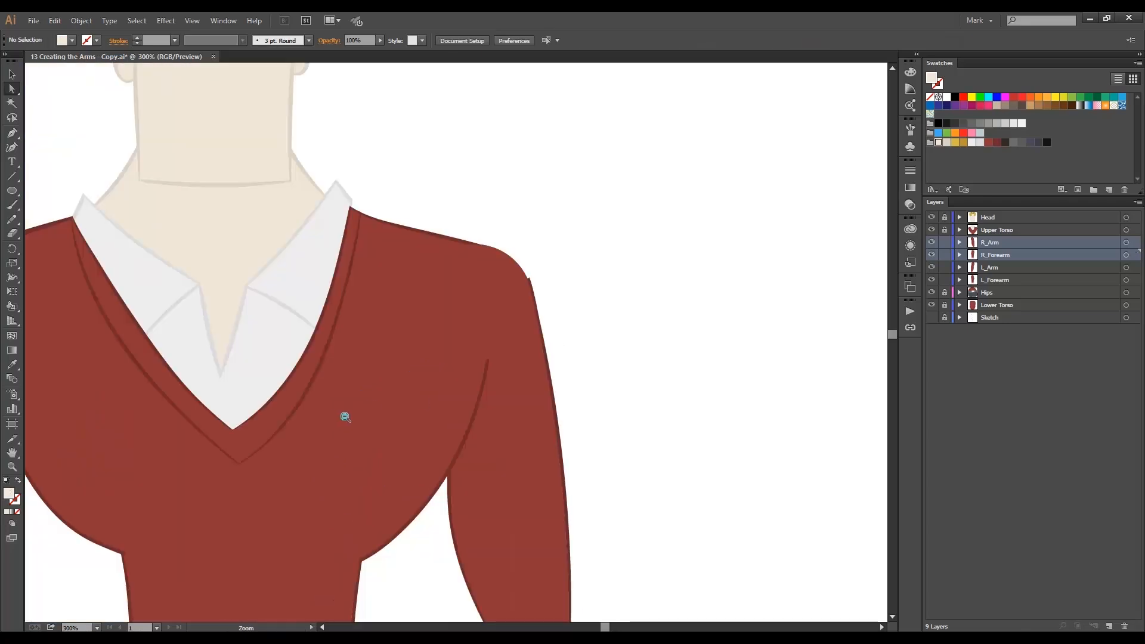
{"action": "left_click", "coordinate": [306, 404], "text": "ctrl+alt"}
{"action": "left_click", "coordinate": [422, 399], "text": "ctrl+alt"}
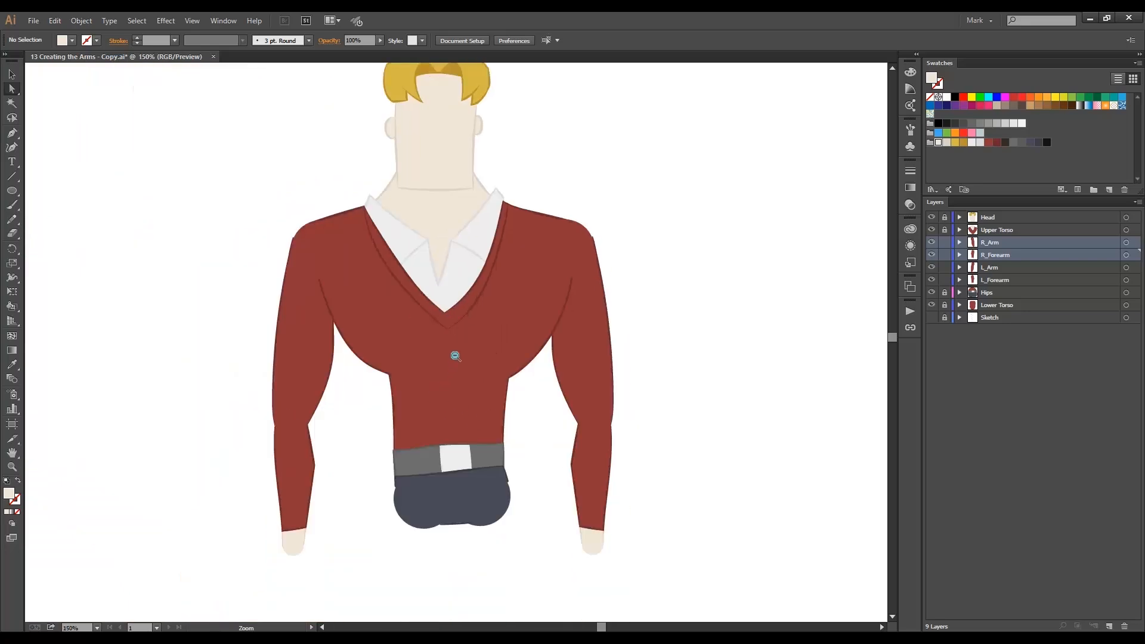
{"action": "left_click_drag", "start_coordinate": [453, 340], "coordinate": [461, 370]}
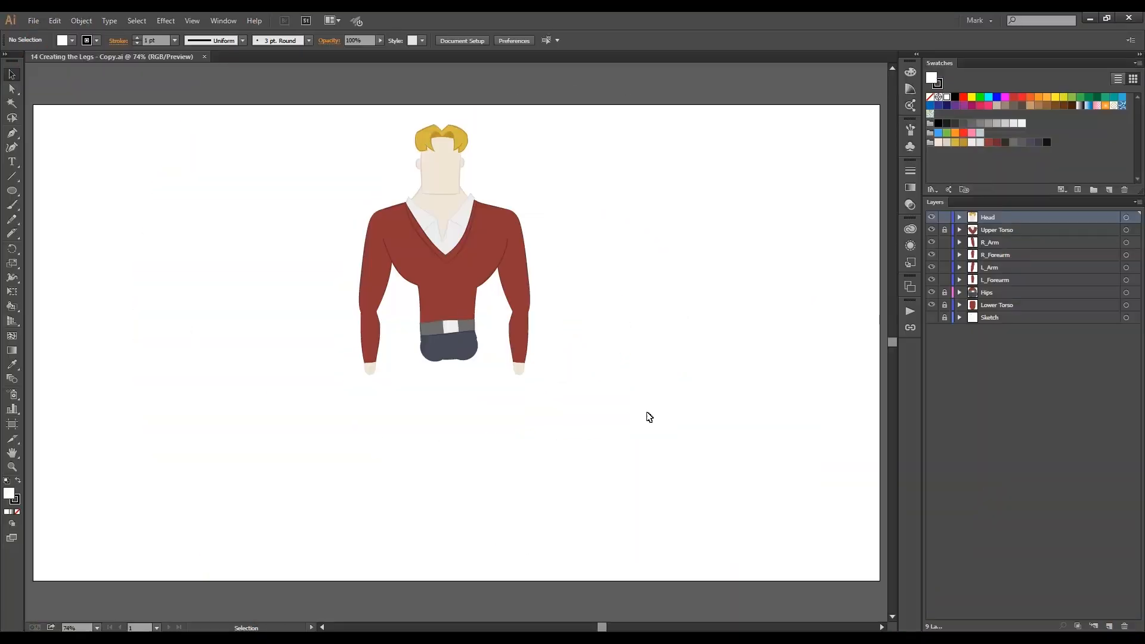
- Lock the Head, arm and forearm layers, show the Sketch layer and hide every other layer
{"action": "left_click", "coordinate": [944, 217]}
{"action": "left_click_drag", "start_coordinate": [942, 238], "coordinate": [944, 281]}
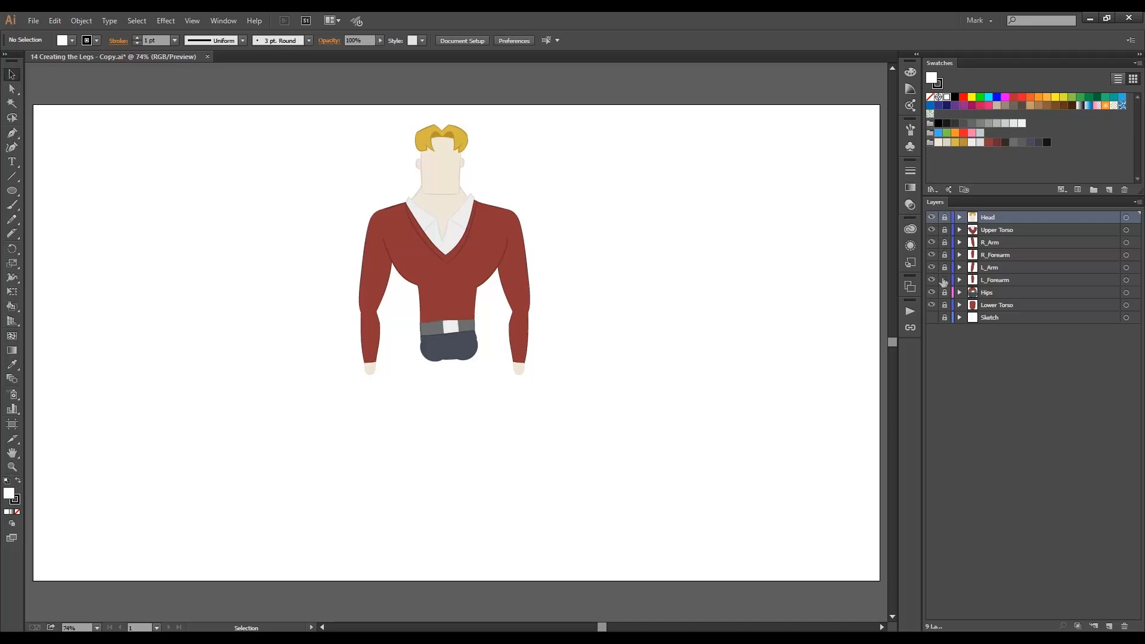
{"action": "left_click", "coordinate": [931, 317]}
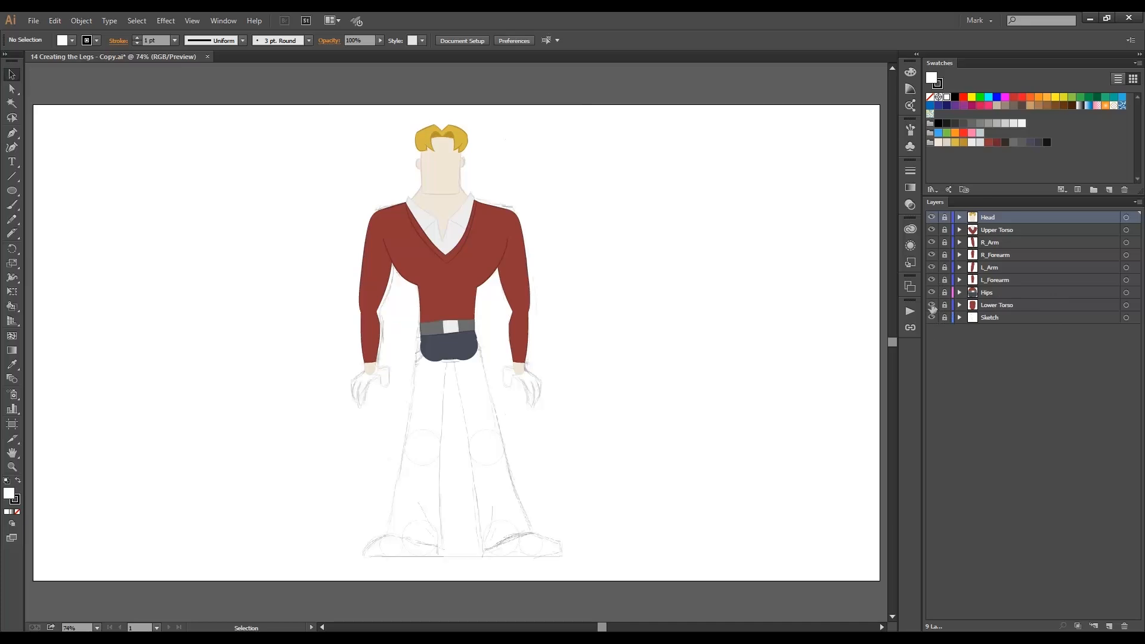
{"action": "left_click_drag", "start_coordinate": [931, 305], "coordinate": [932, 219]}
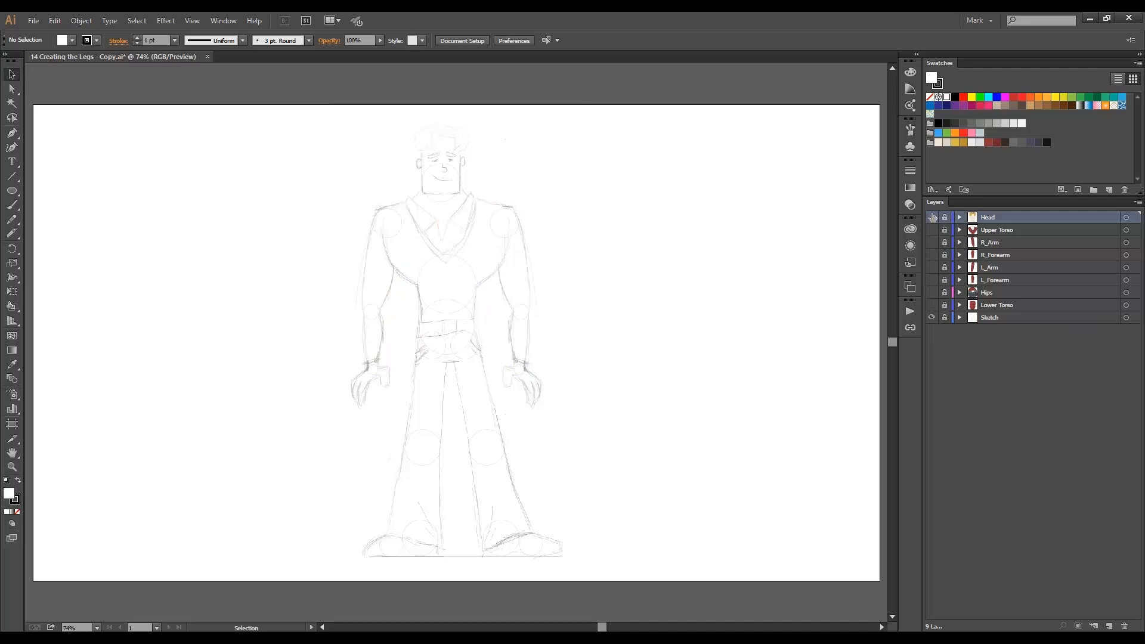
- Create a layer above Hips named L_Thigh with a blue layer colour
{"action": "left_click", "coordinate": [1010, 292]}
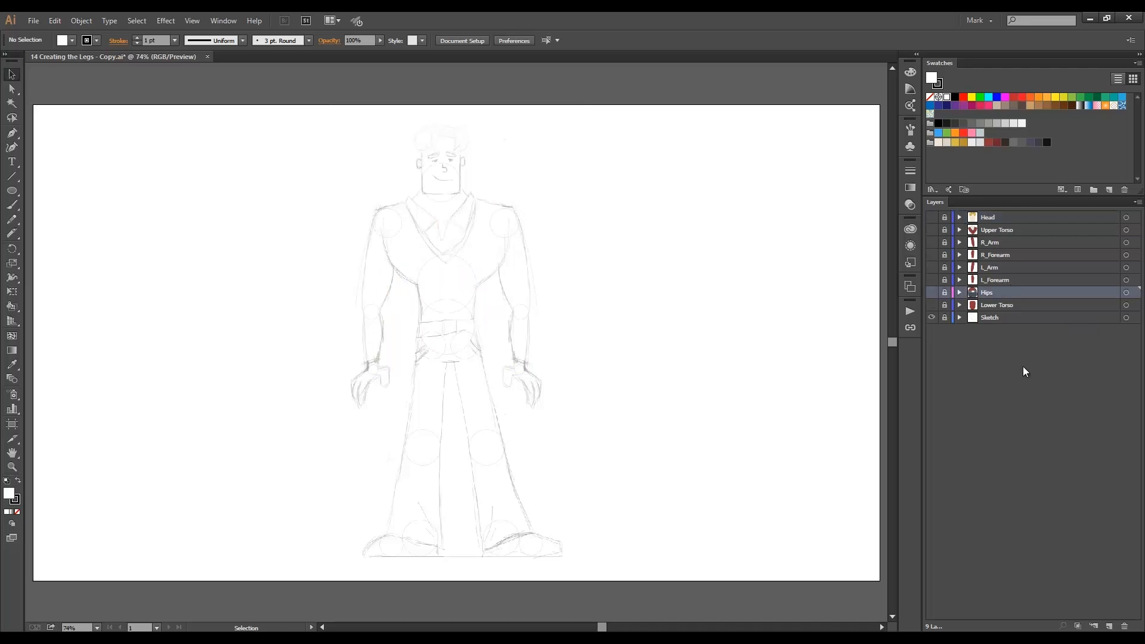
{"action": "left_click", "coordinate": [1108, 625]}
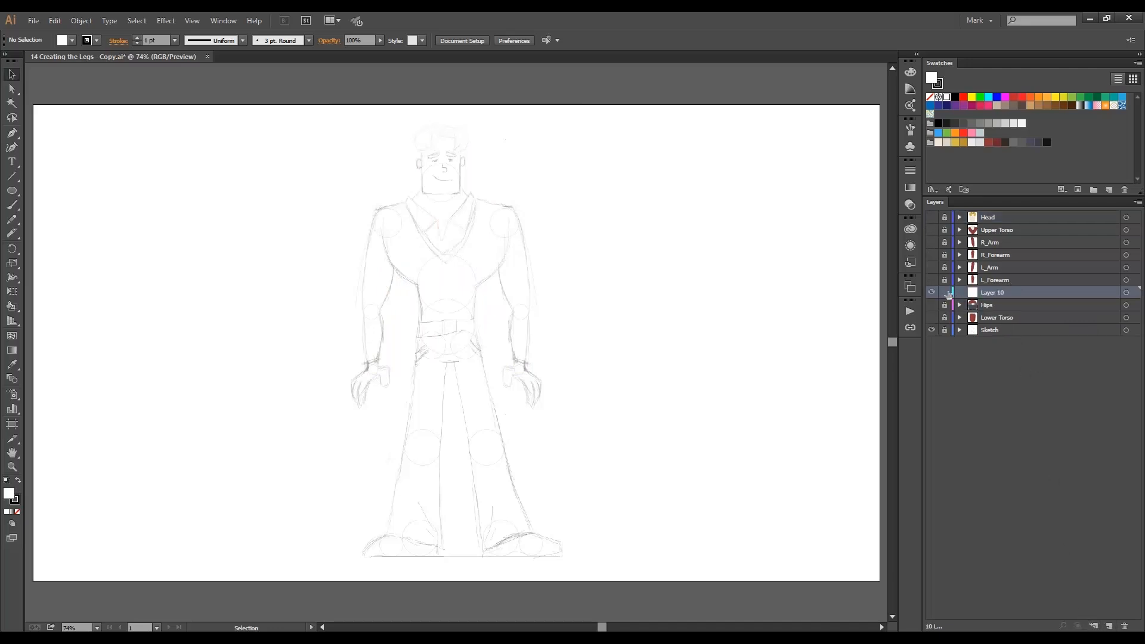
{"action": "double_click", "coordinate": [973, 293]}
{"action": "type", "text": "L_Thigh"}
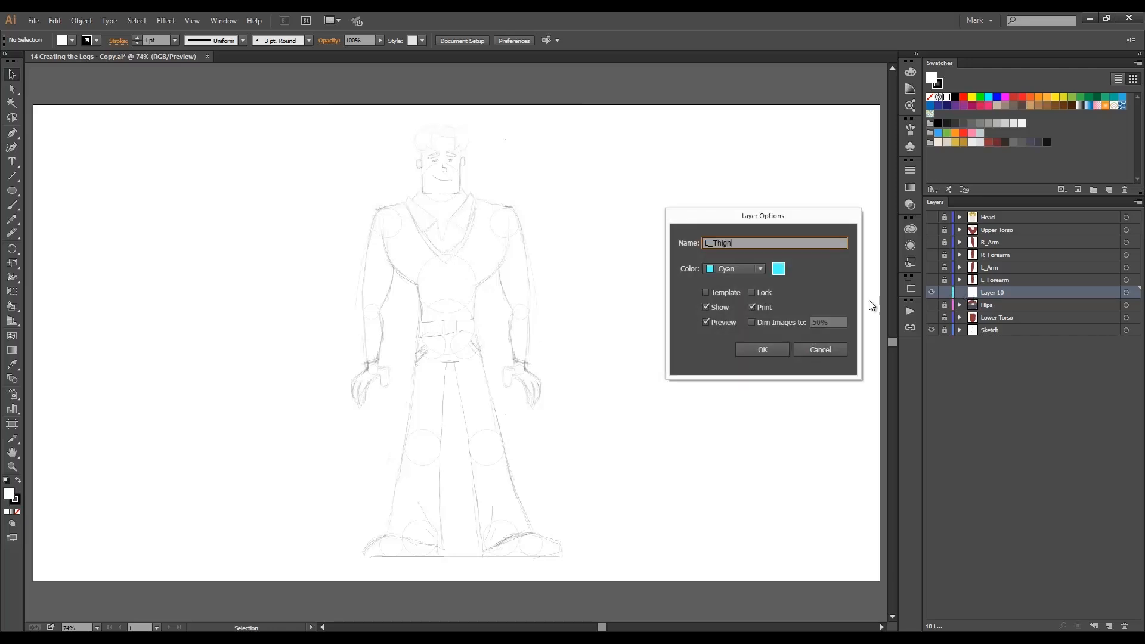
{"action": "left_click", "coordinate": [757, 268]}
{"action": "left_click", "coordinate": [739, 326]}
{"action": "left_click", "coordinate": [769, 350]}
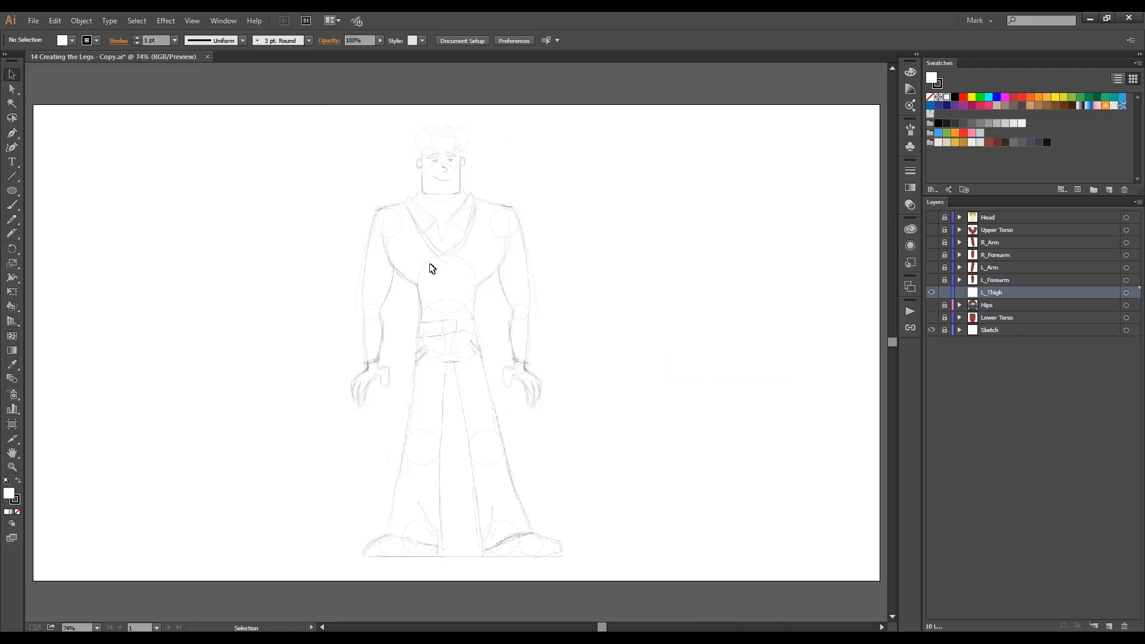
- Set up the Pencil tool with no fill and a 2 pt black stroke
{"action": "key", "text": "n"}
{"action": "left_click", "coordinate": [72, 41]}
{"action": "left_click", "coordinate": [8, 61]}
{"action": "left_click", "coordinate": [137, 37]}
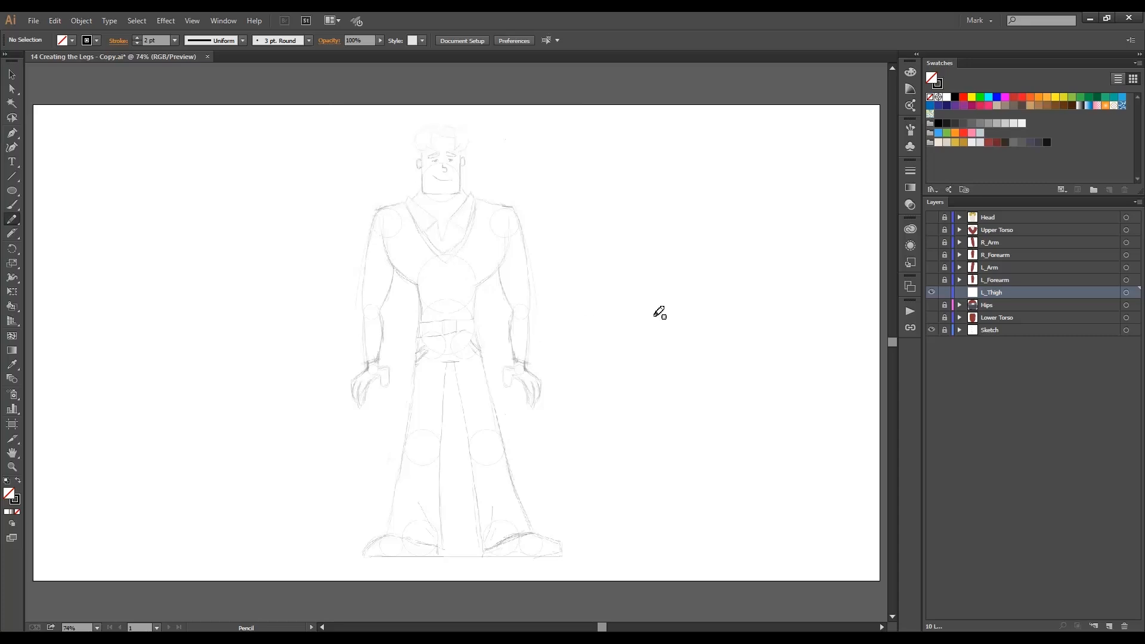
- Show the Hips layer with only its two dark hip circles visible, hiding its group and red circle, and lock the layer
{"action": "left_click", "coordinate": [944, 304]}
{"action": "left_click", "coordinate": [931, 304]}
{"action": "left_click", "coordinate": [959, 305]}
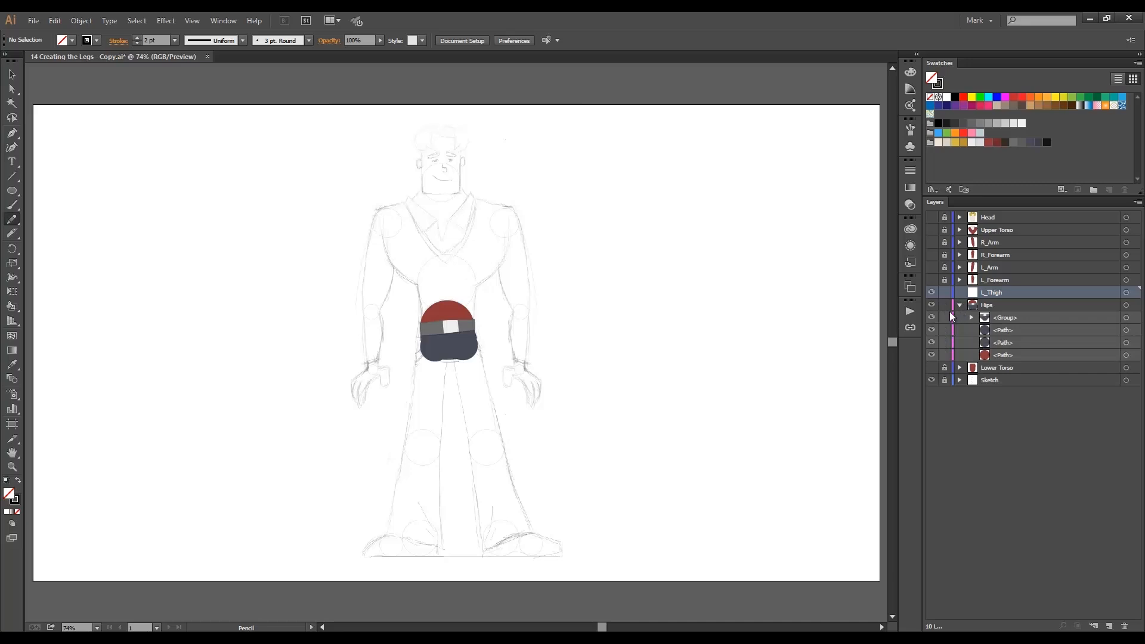
{"action": "left_click", "coordinate": [931, 317]}
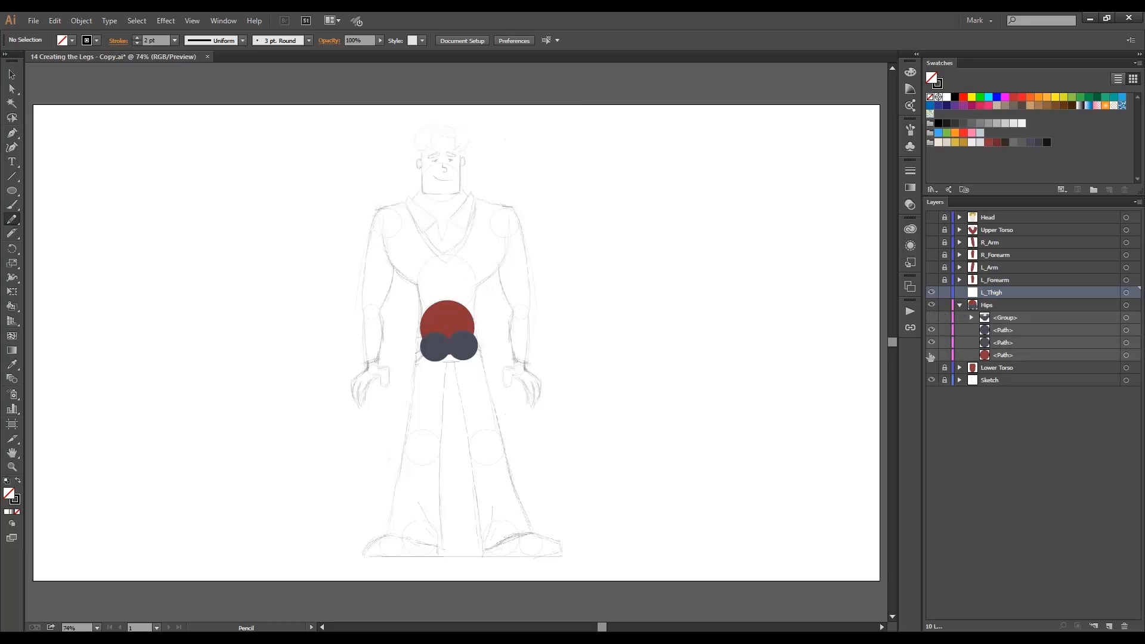
{"action": "left_click", "coordinate": [930, 355]}
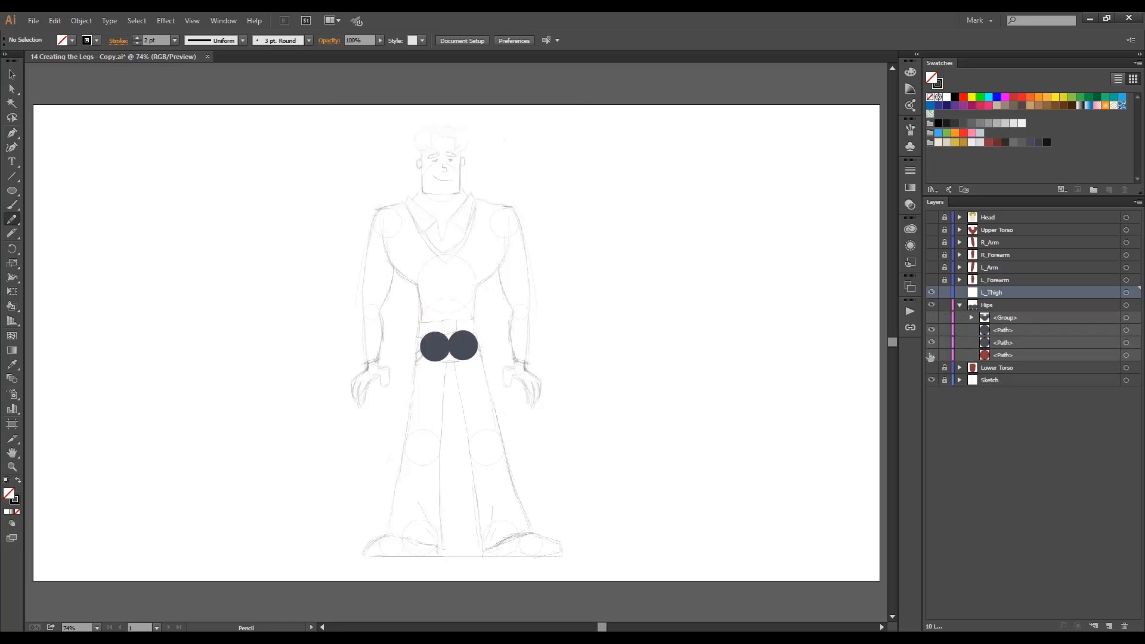
{"action": "left_click", "coordinate": [944, 304]}
{"action": "key", "text": "z"}
{"action": "left_click", "coordinate": [429, 359]}
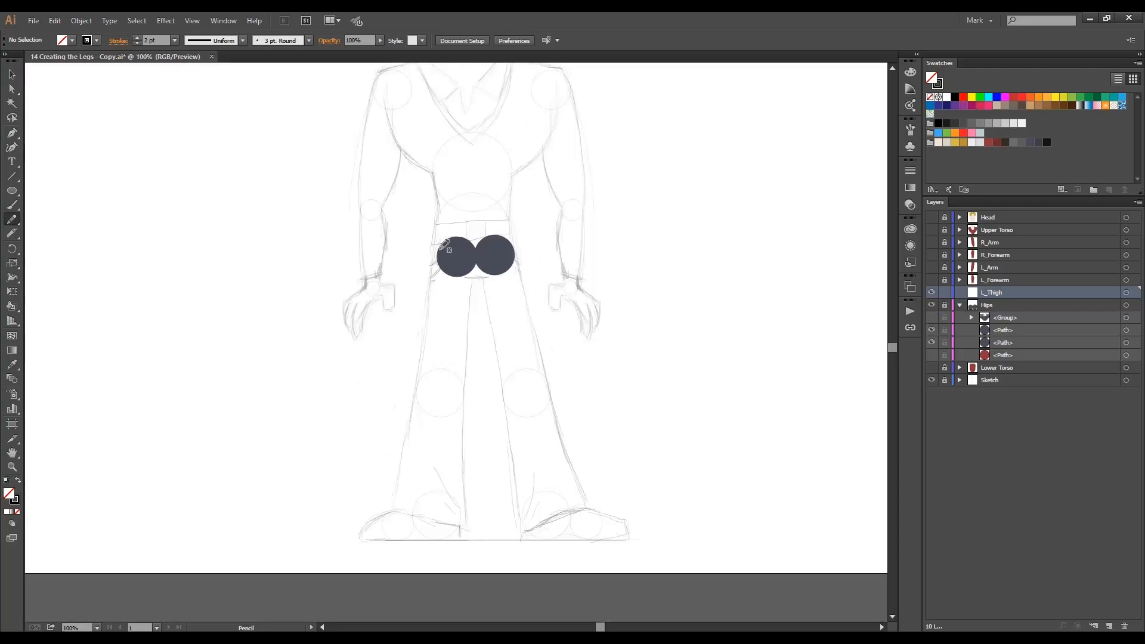
- Draw the left trouser leg's outer side, inner side, top edge and curved hem over the sketch as four crossing lines
{"action": "left_click_drag", "start_coordinate": [439, 240], "coordinate": [385, 532]}
{"action": "left_click_drag", "start_coordinate": [474, 240], "coordinate": [465, 548]}
{"action": "key", "text": "Right"}
{"action": "key", "text": "Right"}
{"action": "key", "text": "Right"}
{"action": "key", "text": "Right"}
{"action": "key", "text": "Right"}
{"action": "key", "text": "Right"}
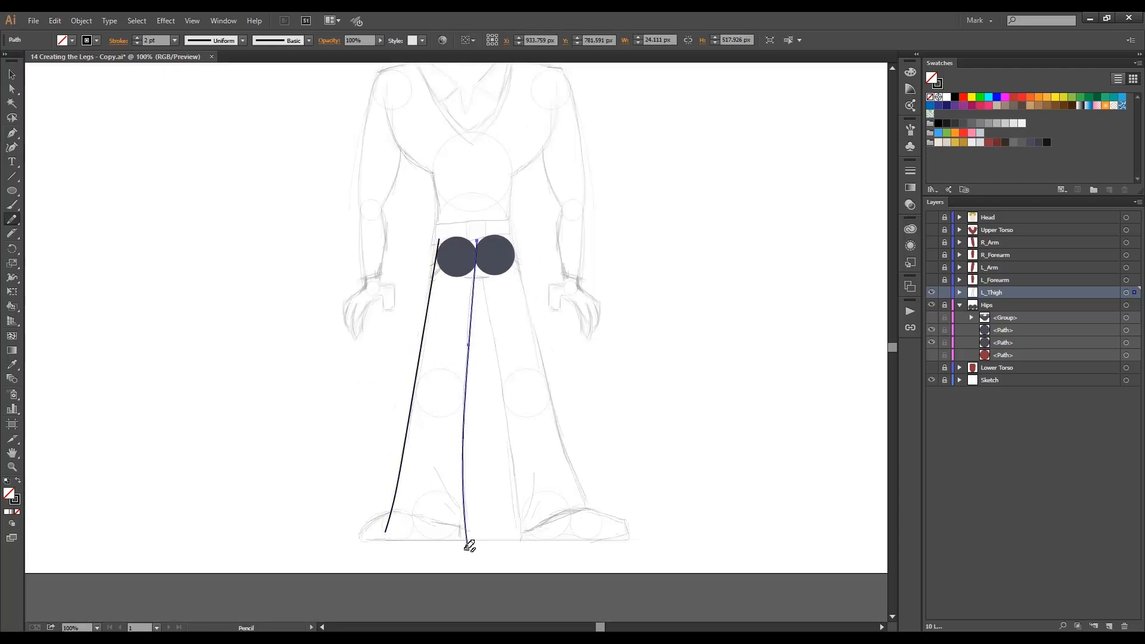
{"action": "left_click_drag", "start_coordinate": [427, 253], "coordinate": [482, 260]}
{"action": "left_click_drag", "start_coordinate": [378, 518], "coordinate": [477, 540]}
- Select the four leg lines and give them the dark blue-grey stroke colour and the lens-shaped width profile
{"action": "key", "text": "ctrl+a"}
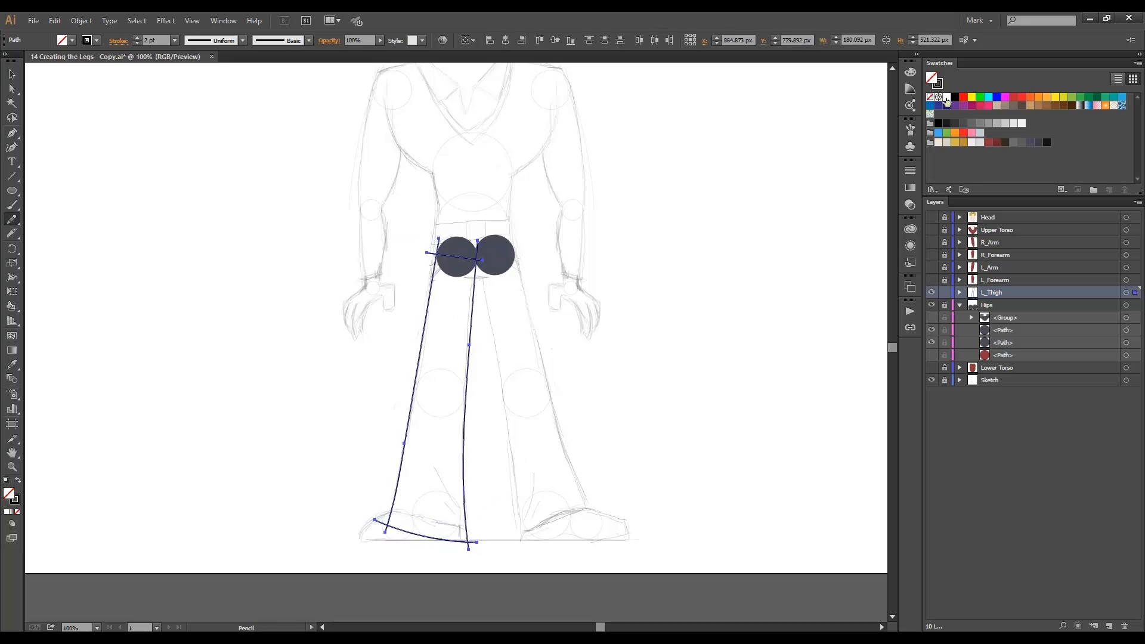
{"action": "key", "text": "x"}
{"action": "left_click", "coordinate": [1038, 143]}
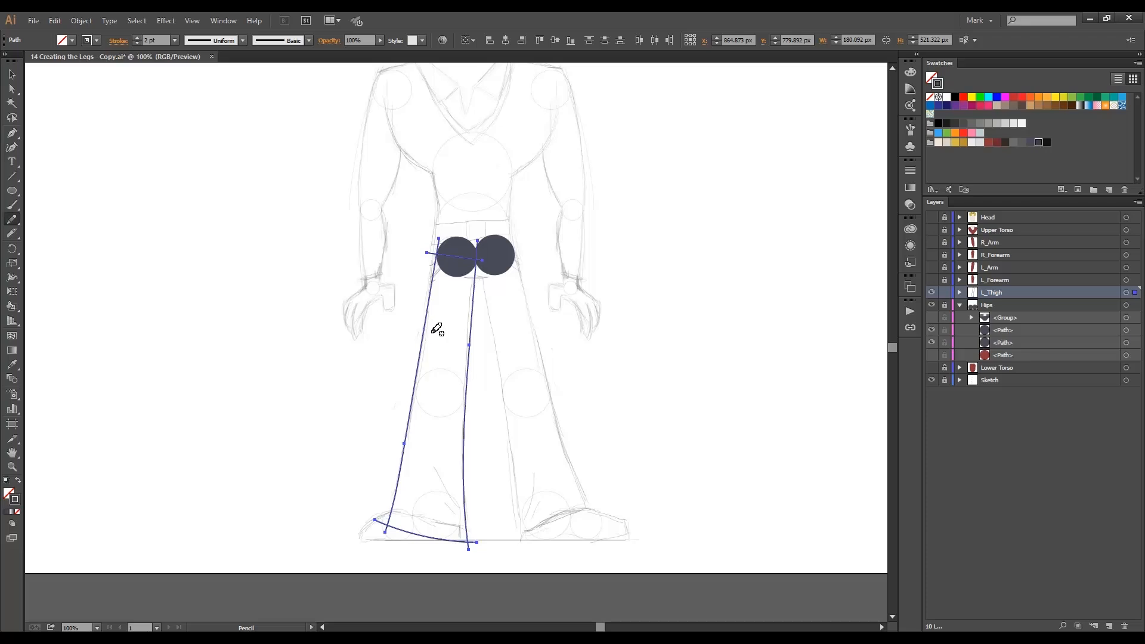
{"action": "left_click", "coordinate": [243, 41]}
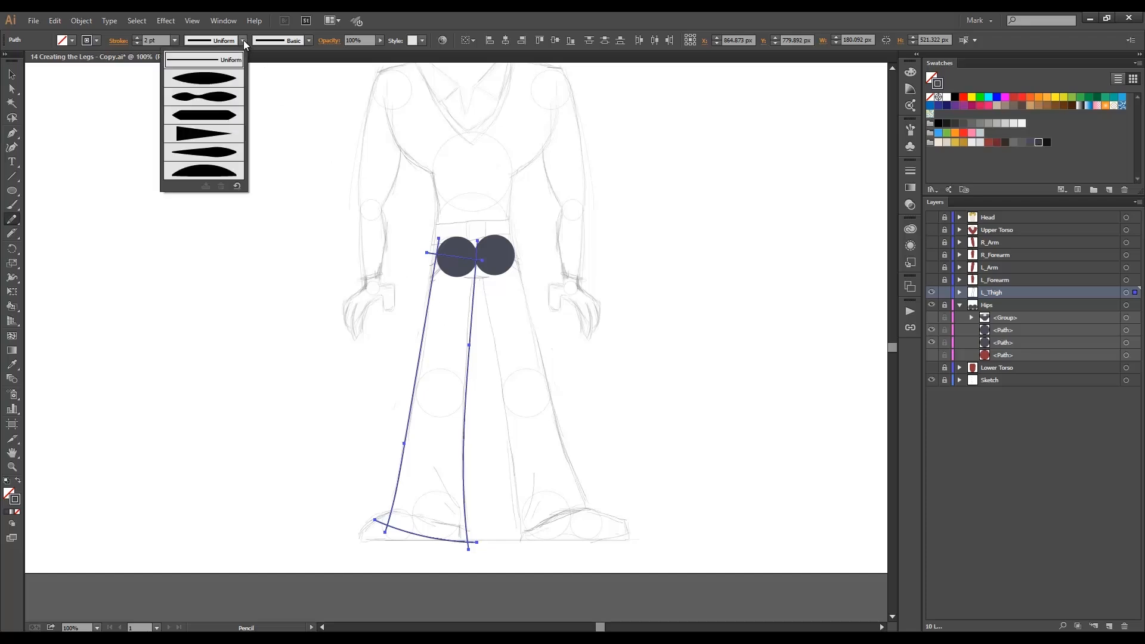
{"action": "left_click", "coordinate": [226, 78]}
- Expand the appearance of the four leg lines into filled shapes and simplify their paths with 97% curve precision
{"action": "left_click", "coordinate": [81, 21]}
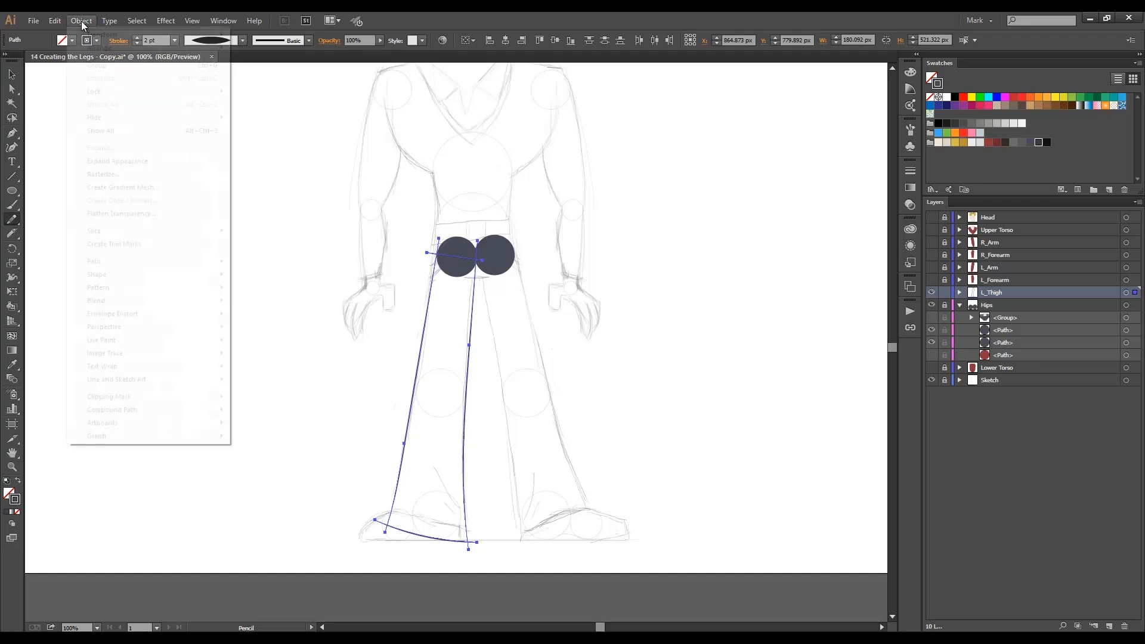
{"action": "left_click", "coordinate": [150, 158]}
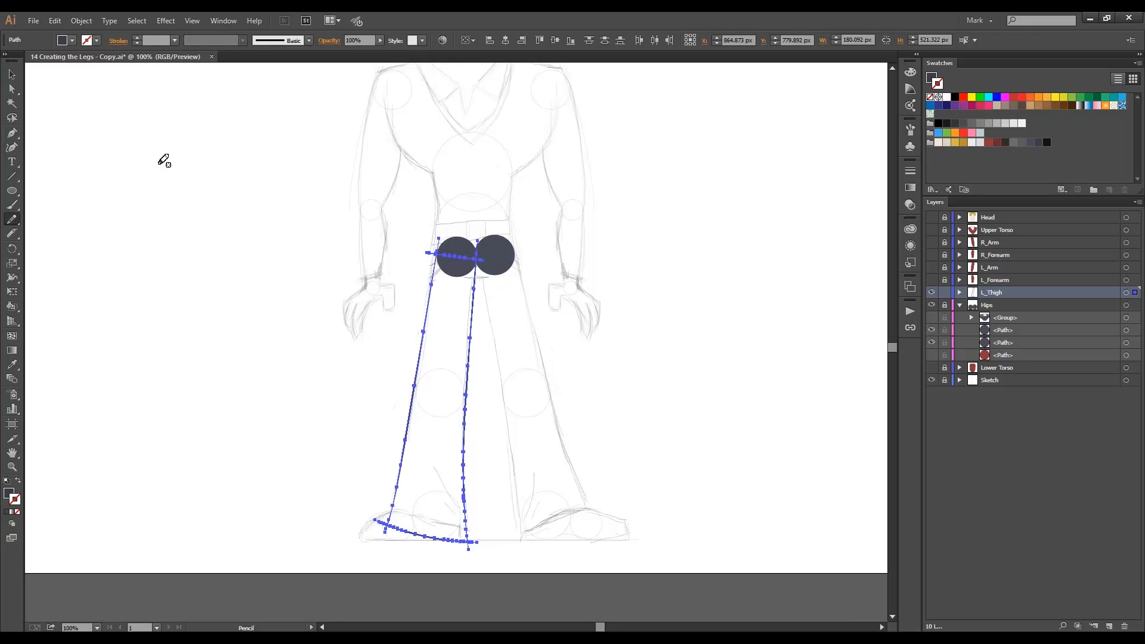
{"action": "left_click", "coordinate": [82, 20]}
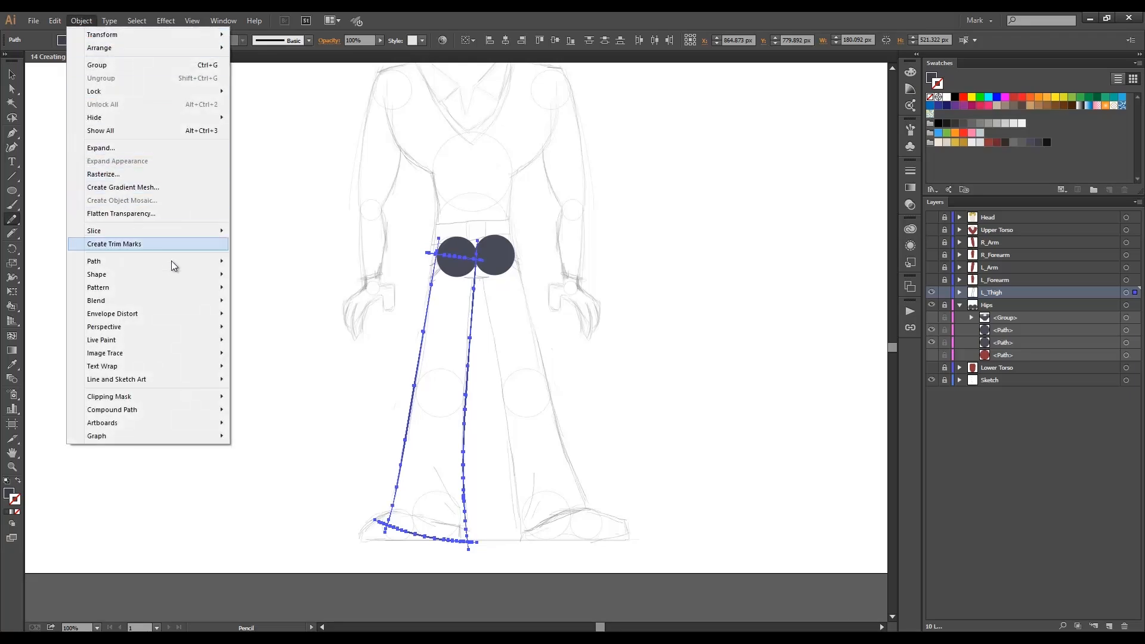
{"action": "mouse_move", "coordinate": [174, 263]}
{"action": "left_click", "coordinate": [285, 322]}
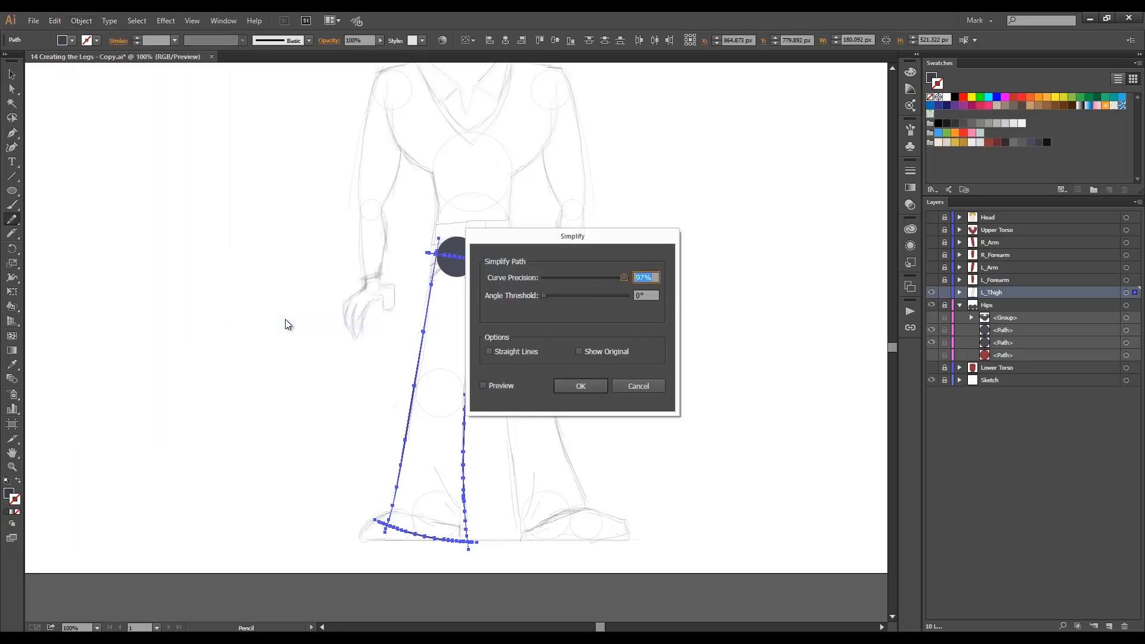
{"action": "key", "text": "Return"}
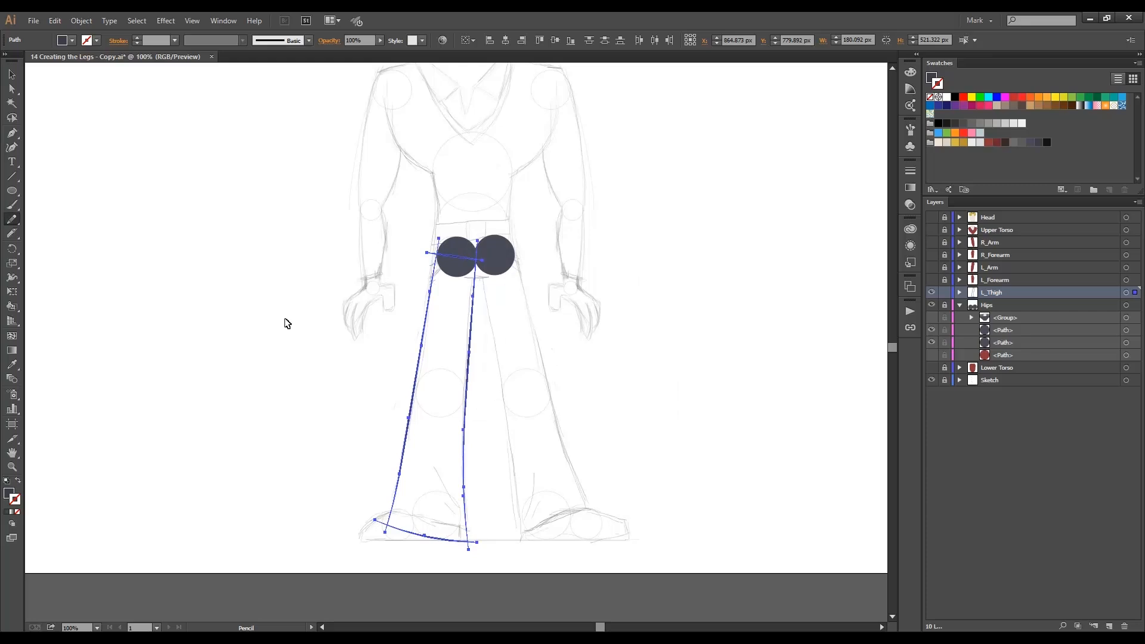
- Convert the leg lines to a Live Paint group, expand it, and remove the line ends that overshoot the corners
{"action": "key", "text": "ctrl+alt+x"}
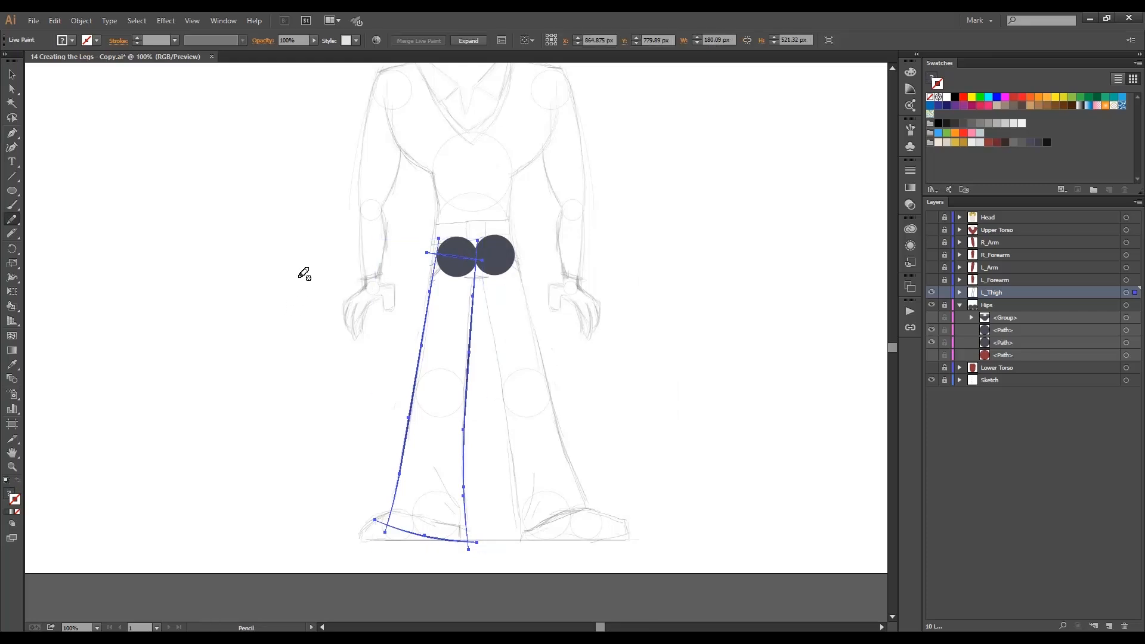
{"action": "left_click", "coordinate": [455, 41]}
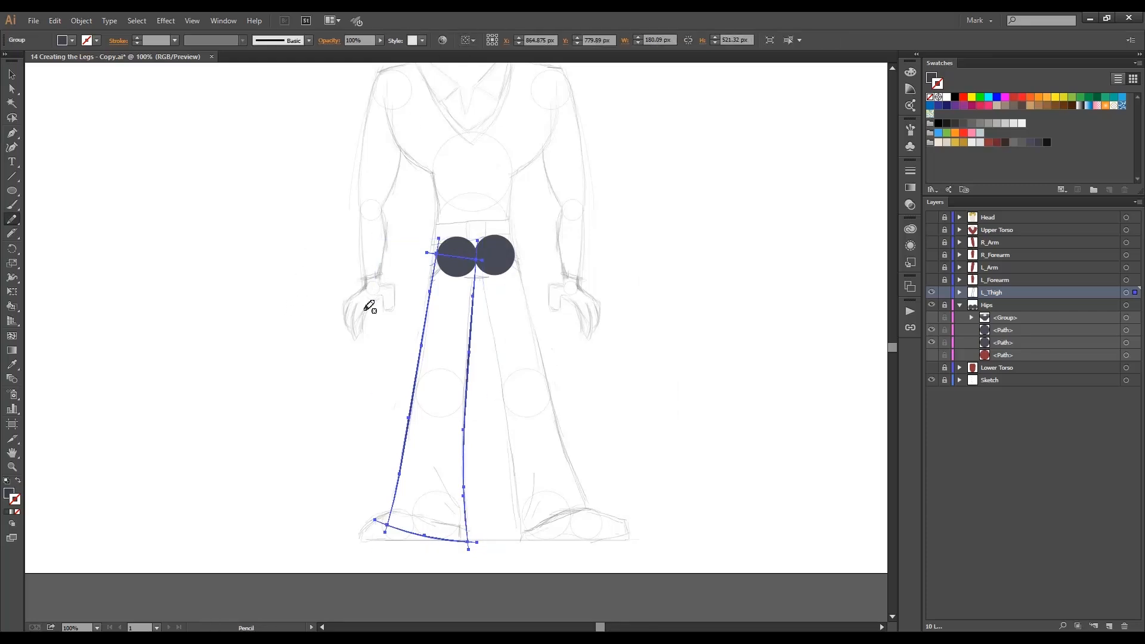
{"action": "key", "text": "ctrl+shift+a"}
{"action": "key", "text": "a"}
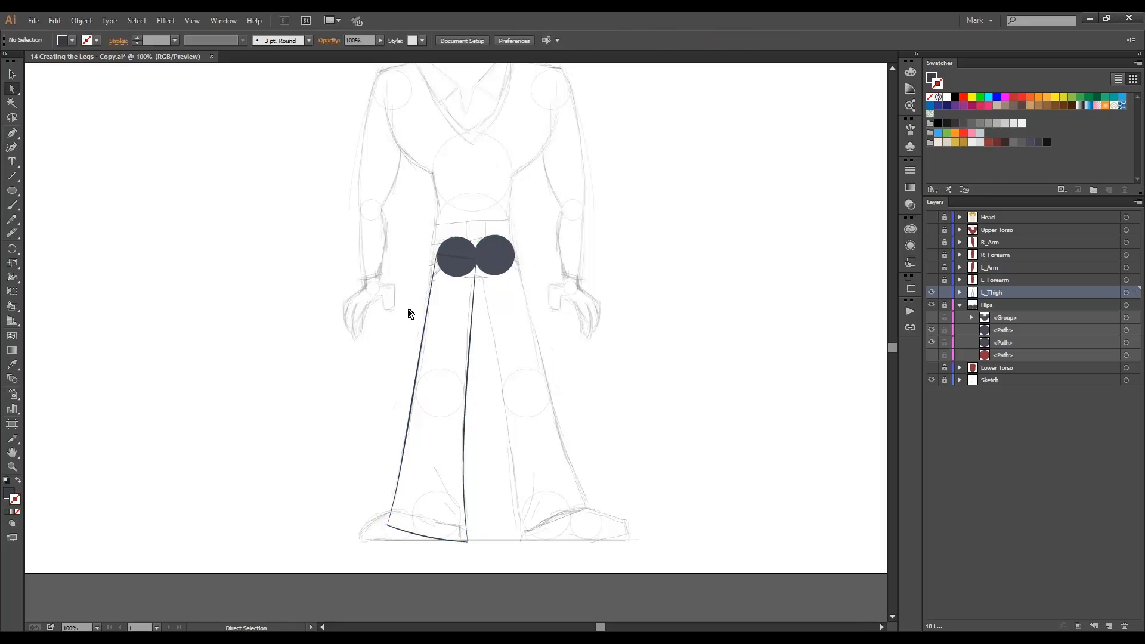
- Make the trimmed leg lines a Live Paint group, fill the enclosed leg area with the hip circles' blue-grey, and expand it
{"action": "key", "text": "ctrl+z"}
{"action": "key", "text": "ctrl+alt+x"}
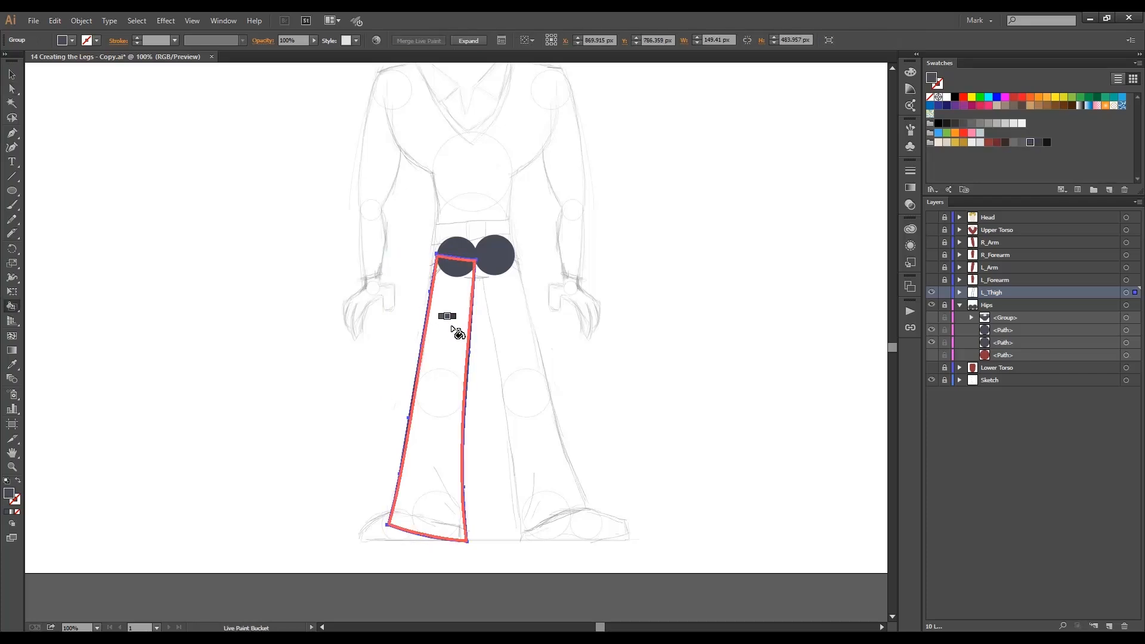
{"action": "left_click", "coordinate": [453, 325]}
{"action": "key", "text": "ctrl+shift+a"}
{"action": "left_click", "coordinate": [453, 327], "text": "ctrl"}
{"action": "left_click", "coordinate": [453, 327], "text": "ctrl"}
{"action": "left_click", "coordinate": [460, 350], "text": "ctrl"}
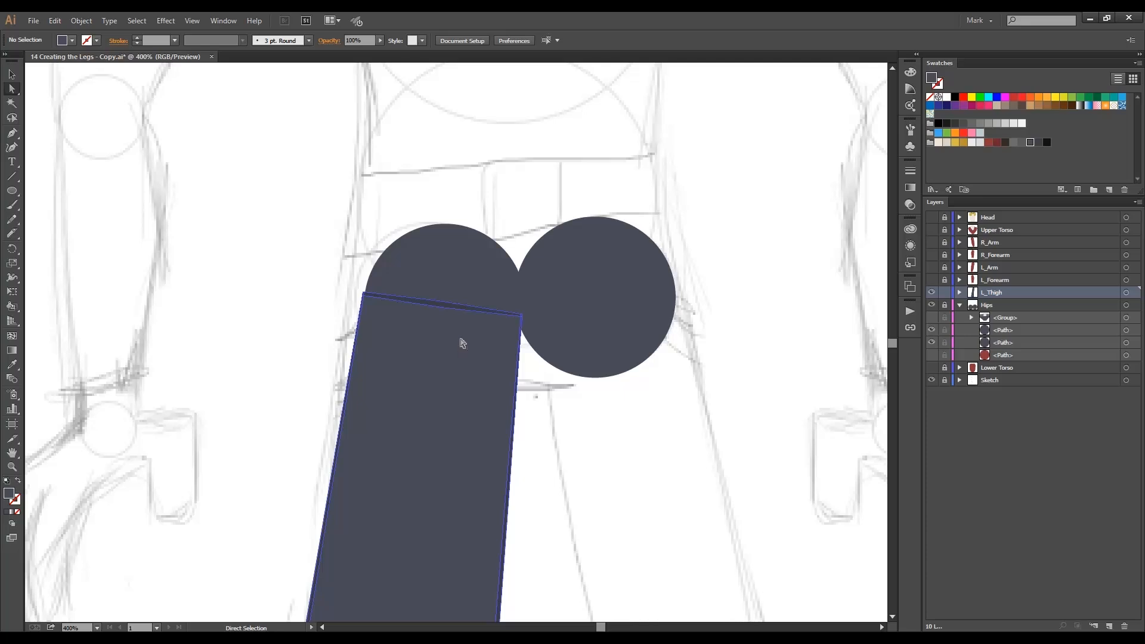
{"action": "left_click", "coordinate": [462, 343]}
{"action": "left_click", "coordinate": [543, 41]}
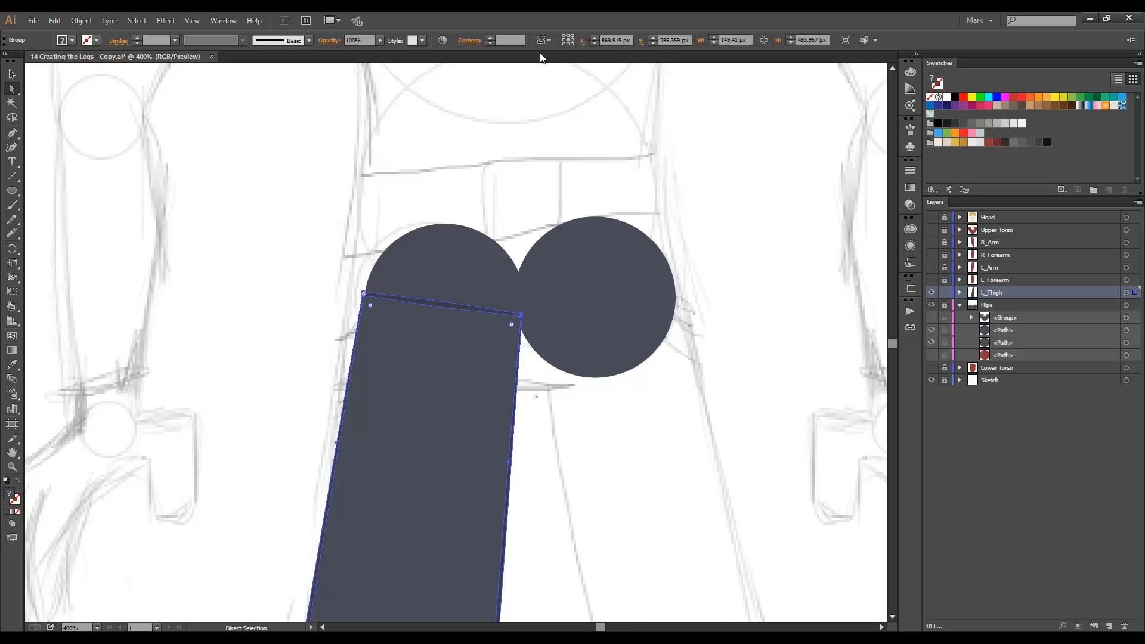
- Recolour the leg's top edge line with the same blue-grey swatch as the leg fill
{"action": "left_click", "coordinate": [504, 233]}
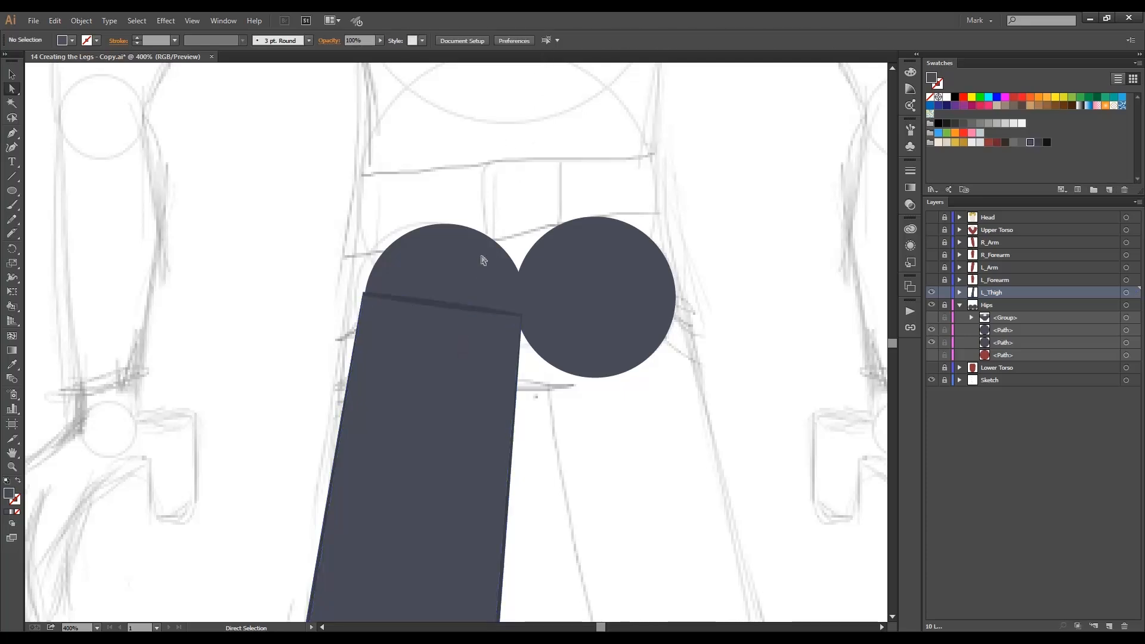
{"action": "left_click", "coordinate": [435, 309]}
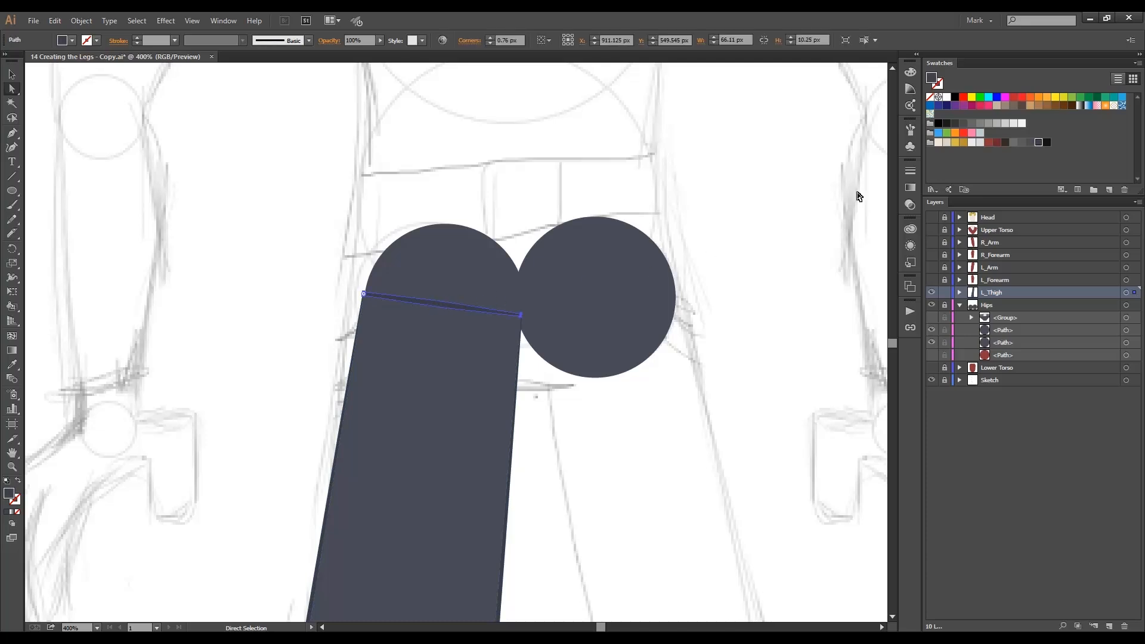
{"action": "left_click", "coordinate": [1029, 142]}
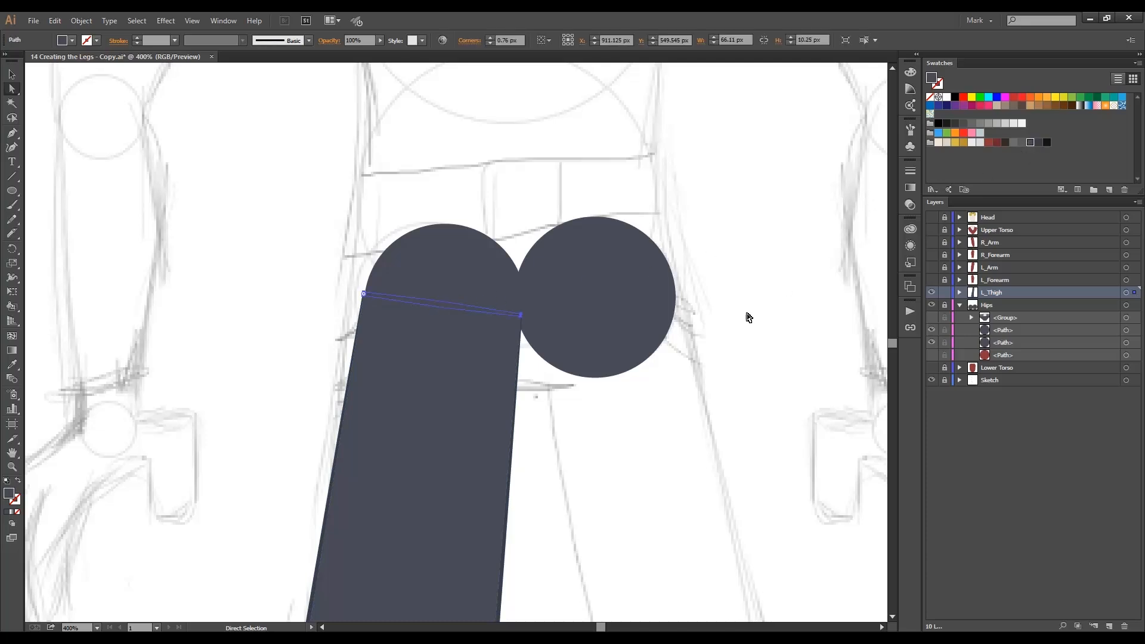
{"action": "left_click", "coordinate": [618, 415]}
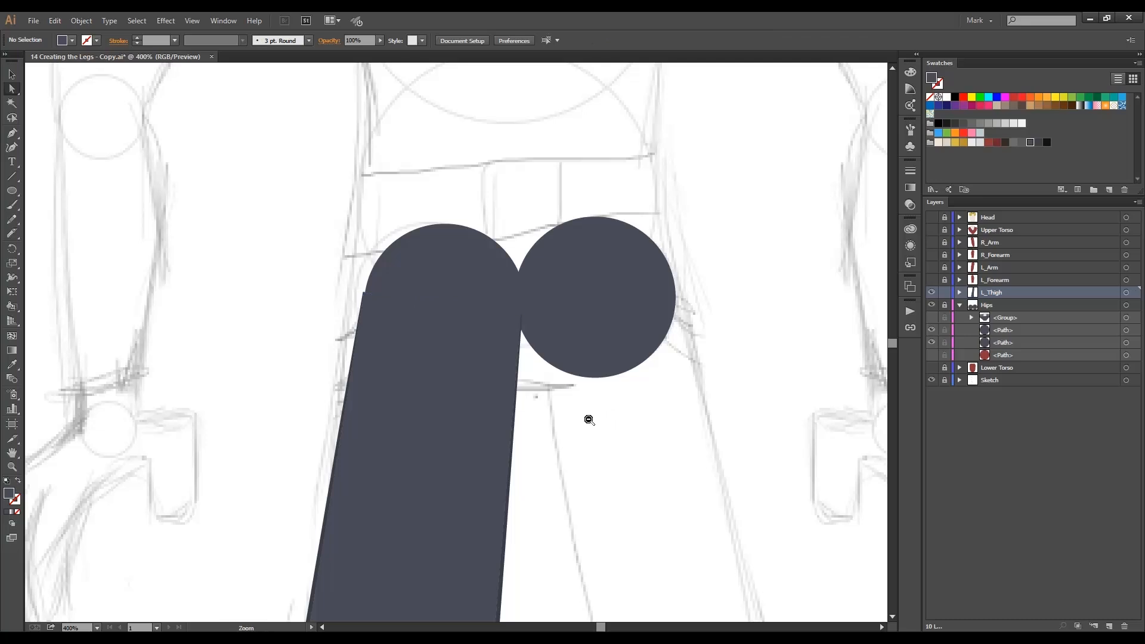
- Select the whole leg and set its opacity to 20% so the sketched knee circle shows through
{"action": "left_click", "coordinate": [546, 450], "text": "ctrl+alt"}
{"action": "left_click", "coordinate": [472, 474], "text": "ctrl+alt"}
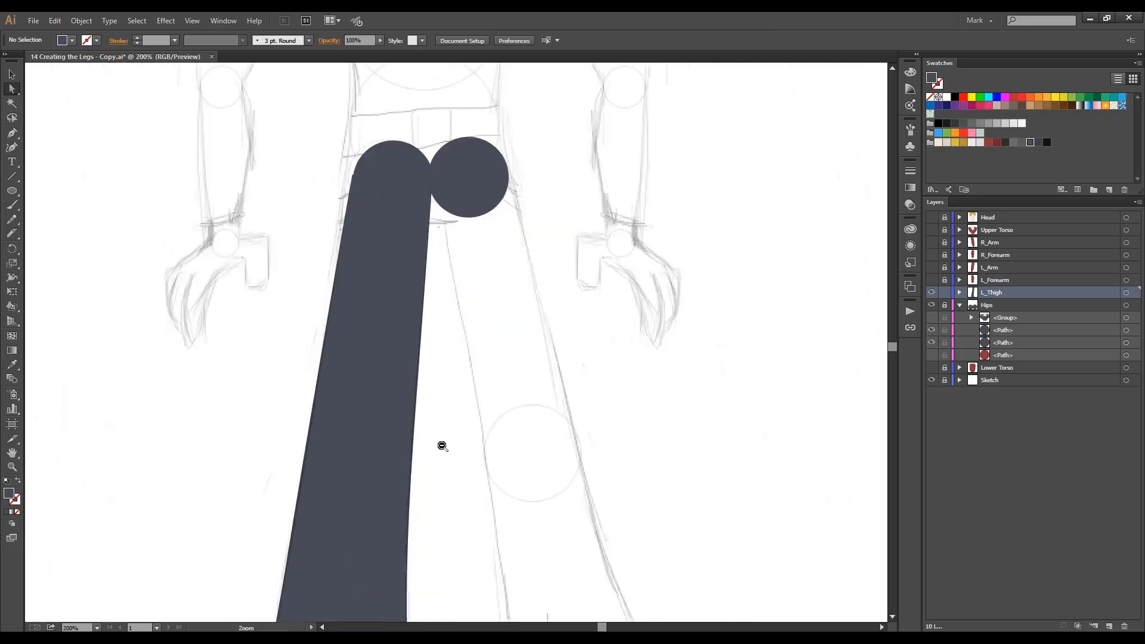
{"action": "left_click", "coordinate": [442, 445], "text": "ctrl+alt"}
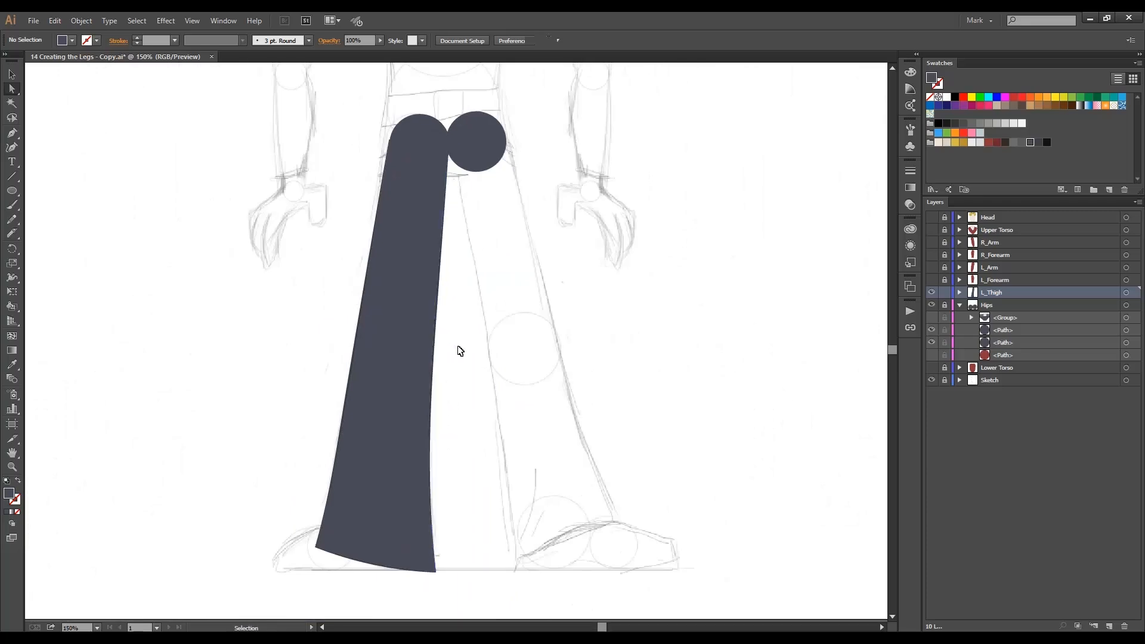
{"action": "key", "text": "ctrl+a"}
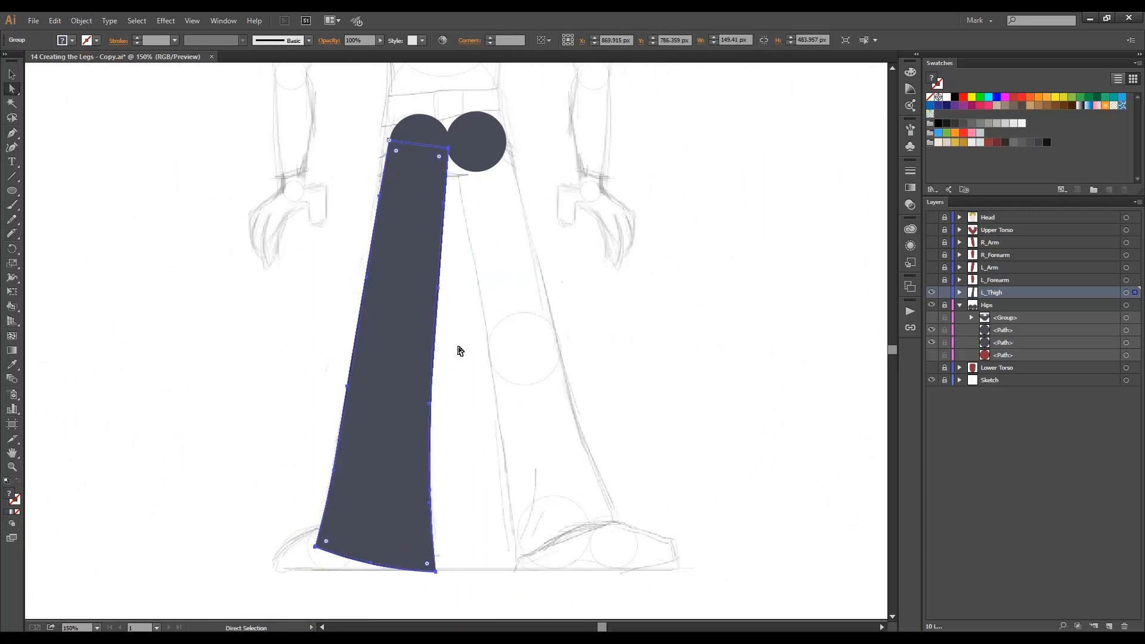
{"action": "left_click", "coordinate": [910, 204]}
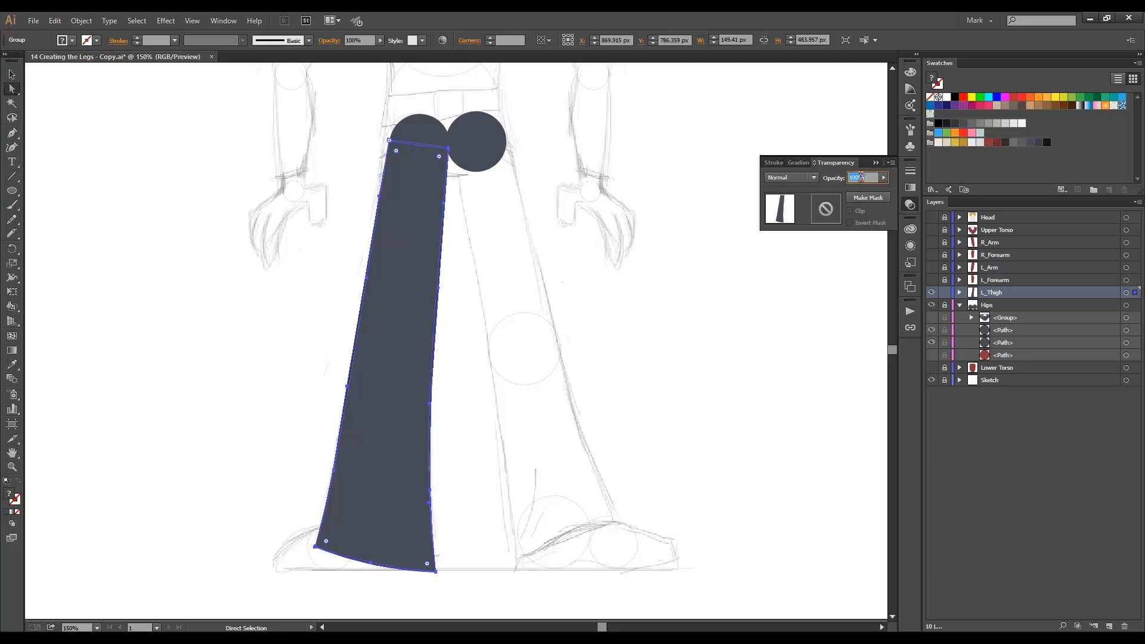
{"action": "key", "text": "Return"}
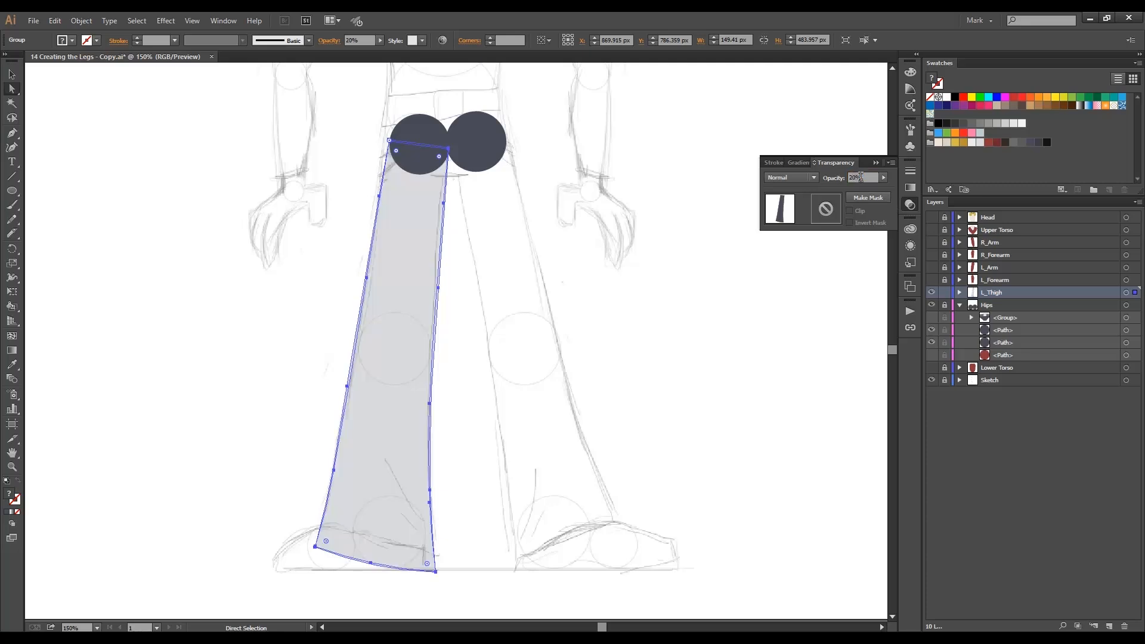
{"action": "left_click", "coordinate": [812, 322]}
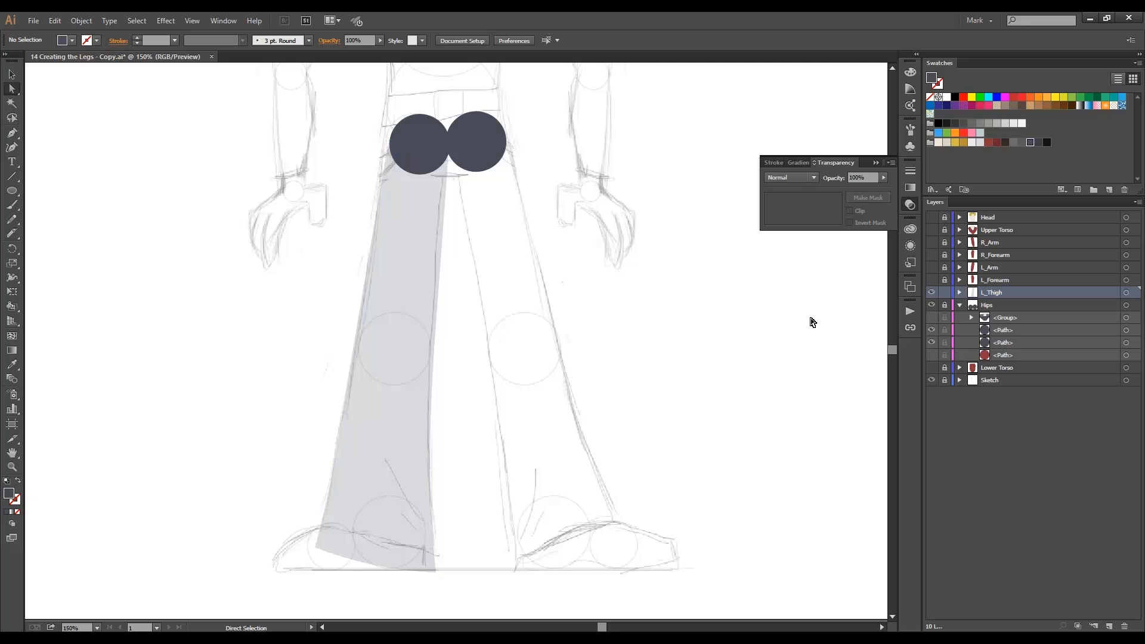
{"action": "left_click", "coordinate": [876, 163]}
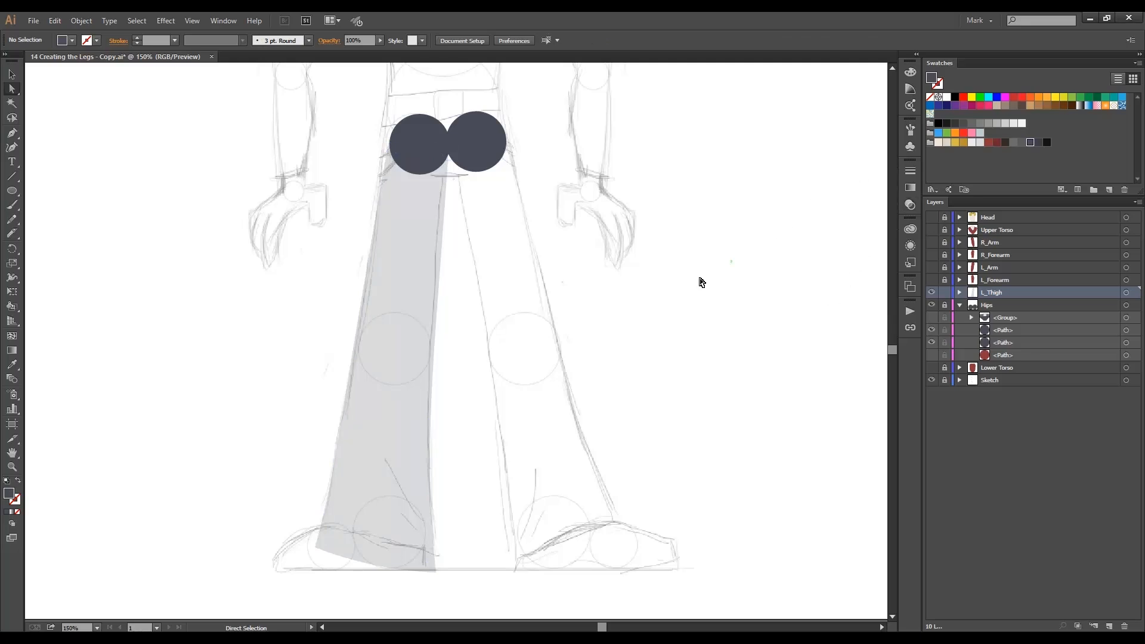
- Cut the selected leg in two across the middle of the sketched knee circle with the Knife tool
{"action": "key", "text": "ctrl+a"}
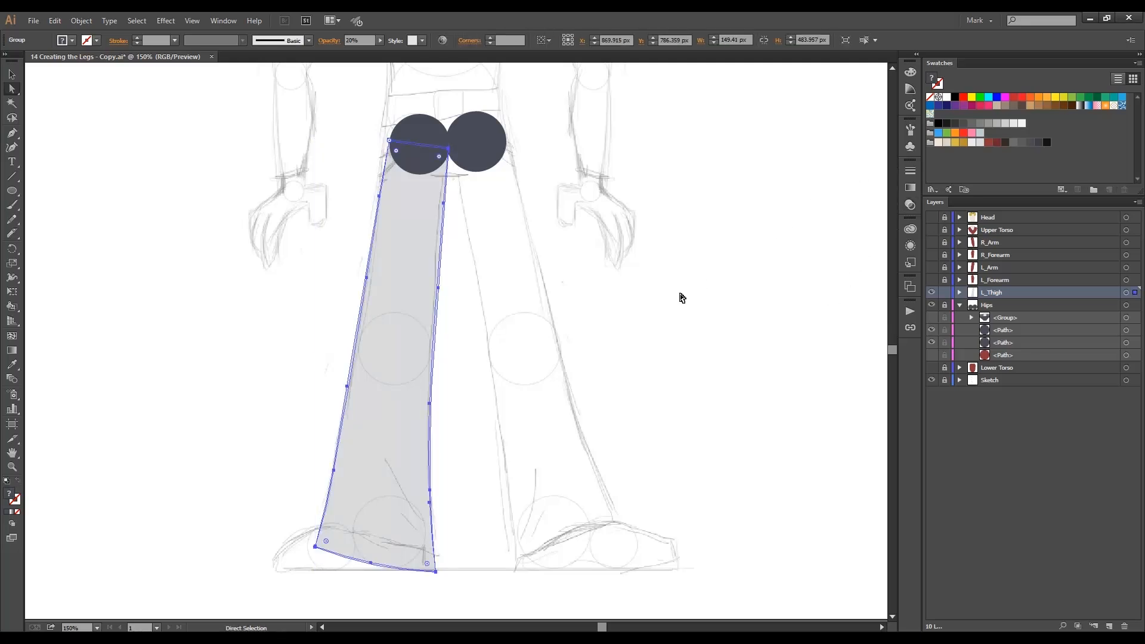
{"action": "left_click", "coordinate": [15, 236]}
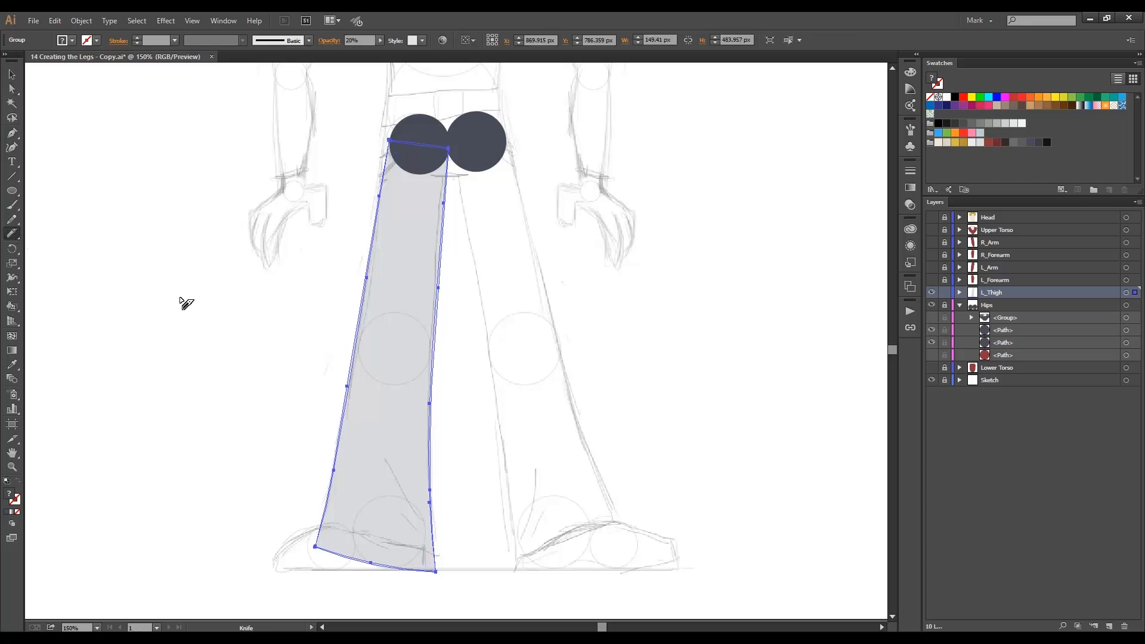
{"action": "left_click_drag", "start_coordinate": [348, 338], "coordinate": [445, 363]}
- Set the leg's opacity back to 100% and switch to the Direct Selection tool
{"action": "left_click", "coordinate": [910, 204]}
{"action": "double_click", "coordinate": [856, 178]}
{"action": "type", "text": "100"}
{"action": "key", "text": "Return"}
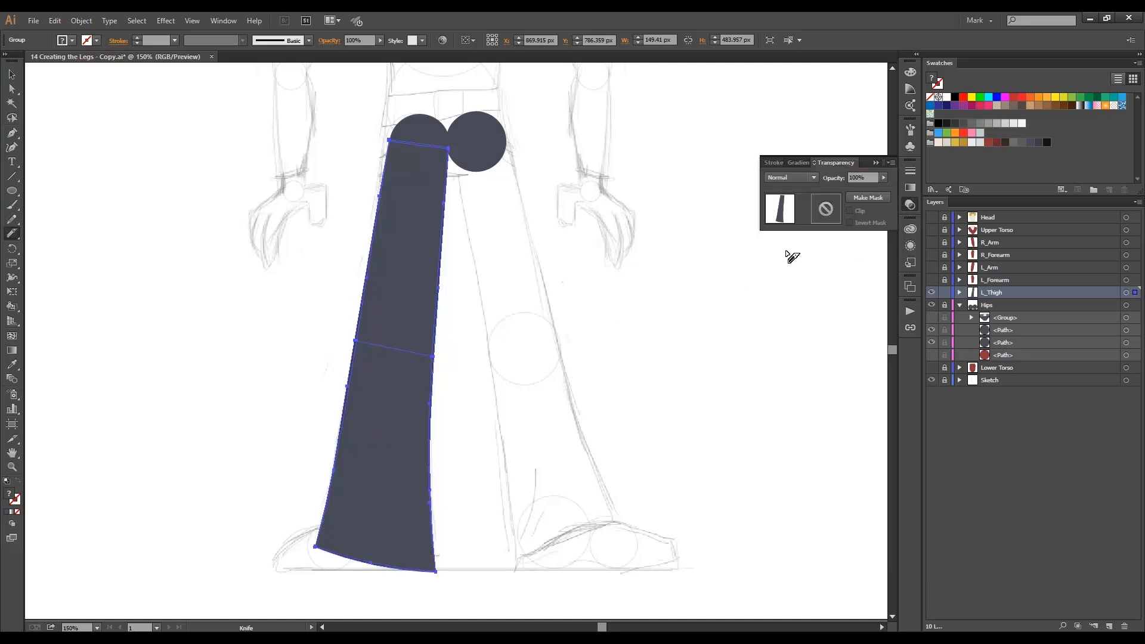
{"action": "left_click", "coordinate": [873, 163]}
{"action": "key", "text": "a"}
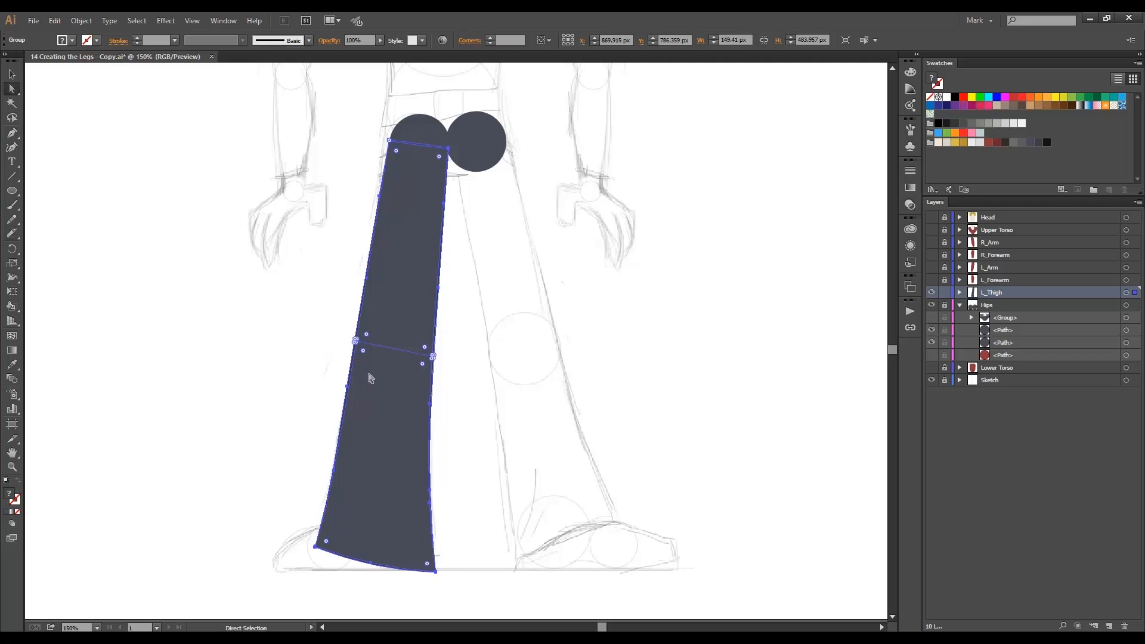
- Examine the leg's outer outline and the knife cut across the knee at close range
{"action": "key", "text": "ctrl+space"}
{"action": "left_click_drag", "start_coordinate": [333, 357], "coordinate": [358, 385]}
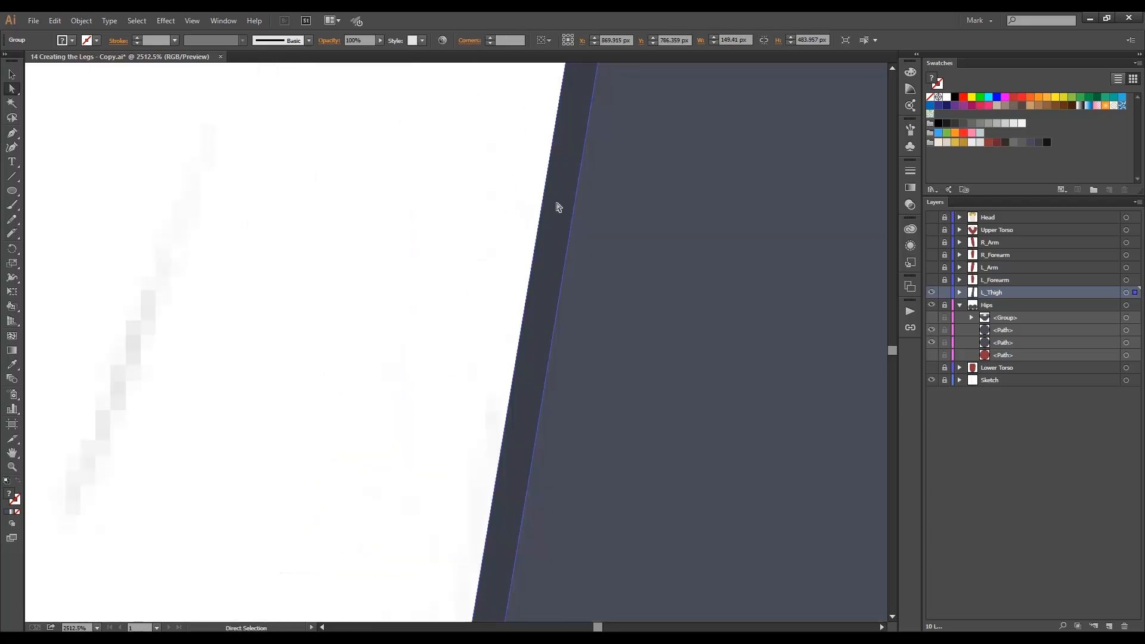
{"action": "key", "text": "ctrl+alt+space"}
{"action": "left_click", "coordinate": [607, 293]}
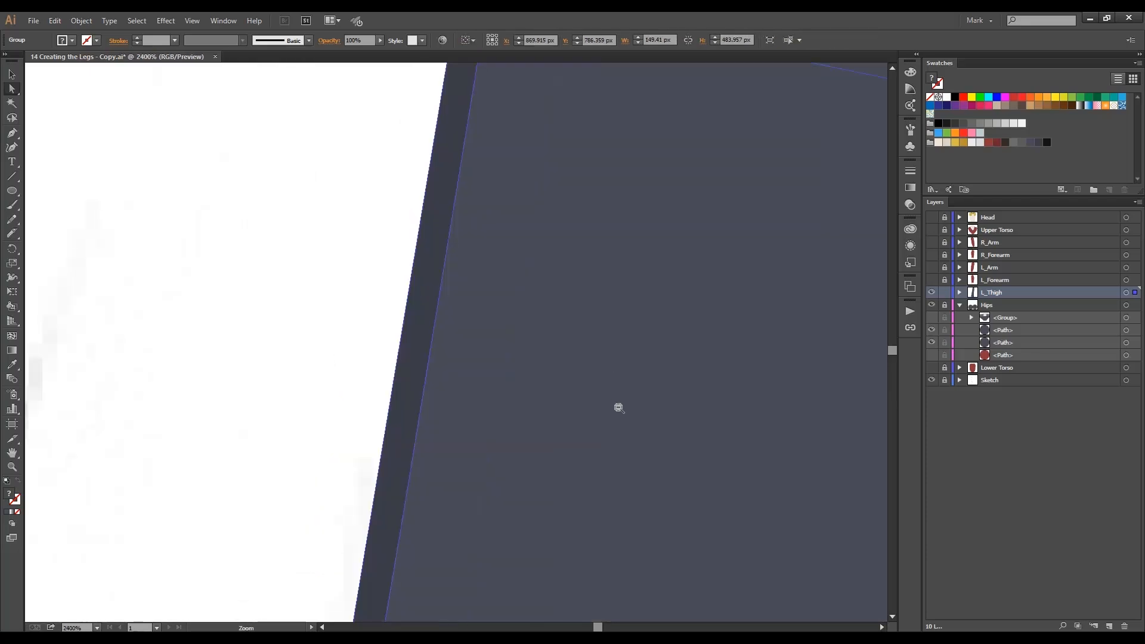
{"action": "left_click", "coordinate": [572, 397]}
{"action": "left_click", "coordinate": [536, 428]}
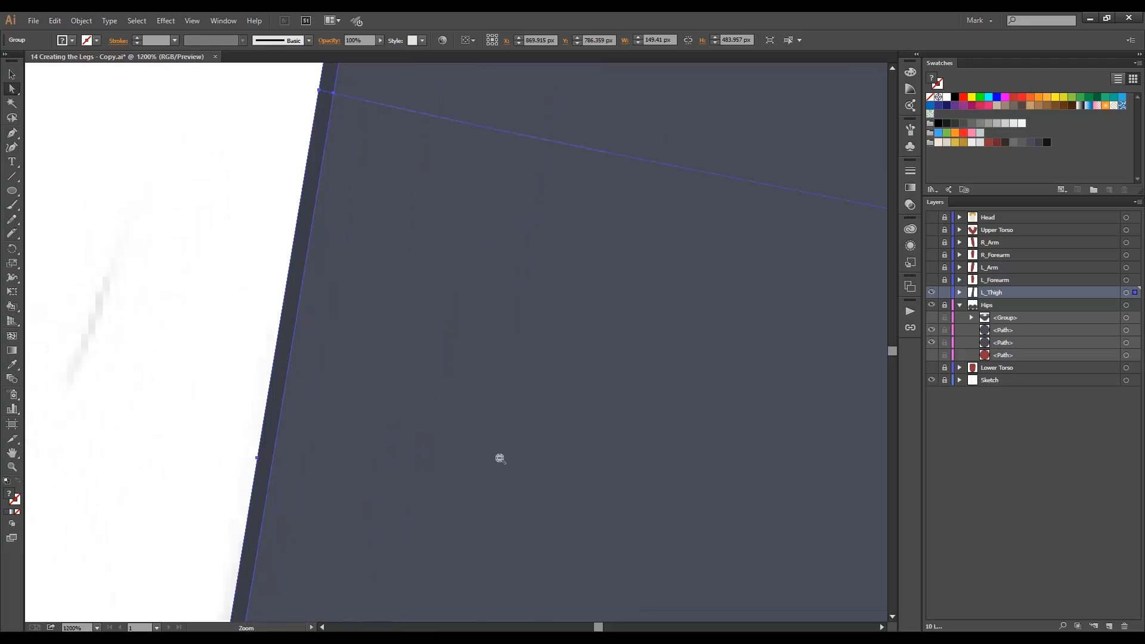
{"action": "left_click", "coordinate": [500, 458], "text": "ctrl+alt"}
{"action": "left_click", "coordinate": [499, 458], "text": "ctrl+alt"}
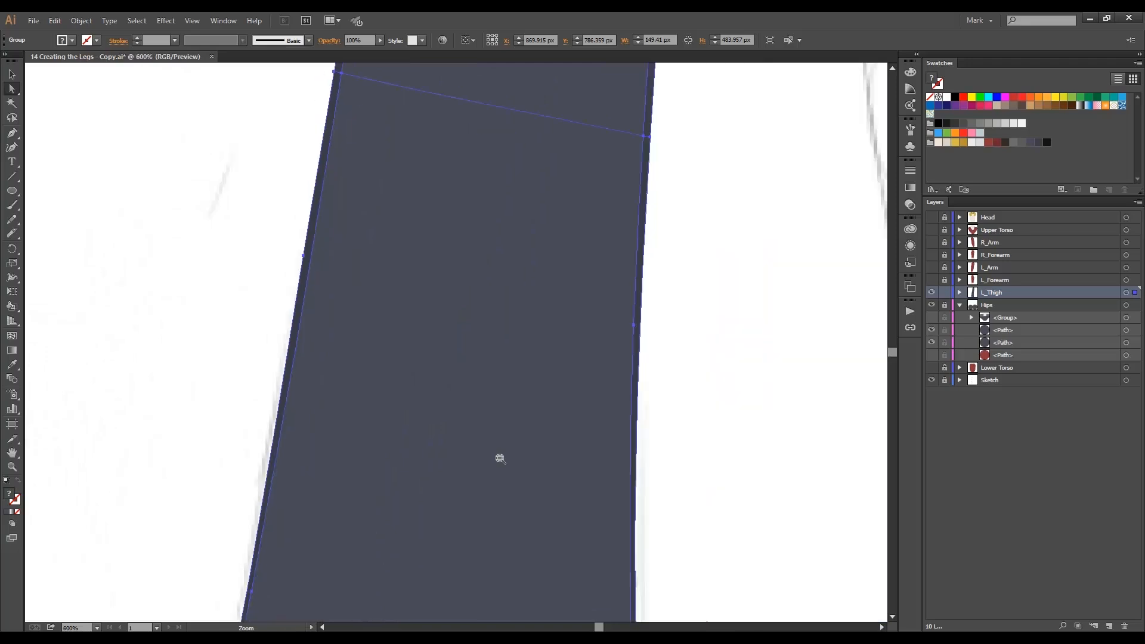
{"action": "left_click", "coordinate": [498, 458], "text": "ctrl+alt"}
{"action": "left_click", "coordinate": [479, 449], "text": "ctrl+alt"}
{"action": "left_click", "coordinate": [422, 328], "text": "ctrl+alt"}
{"action": "left_click", "coordinate": [456, 307], "text": "ctrl+alt"}
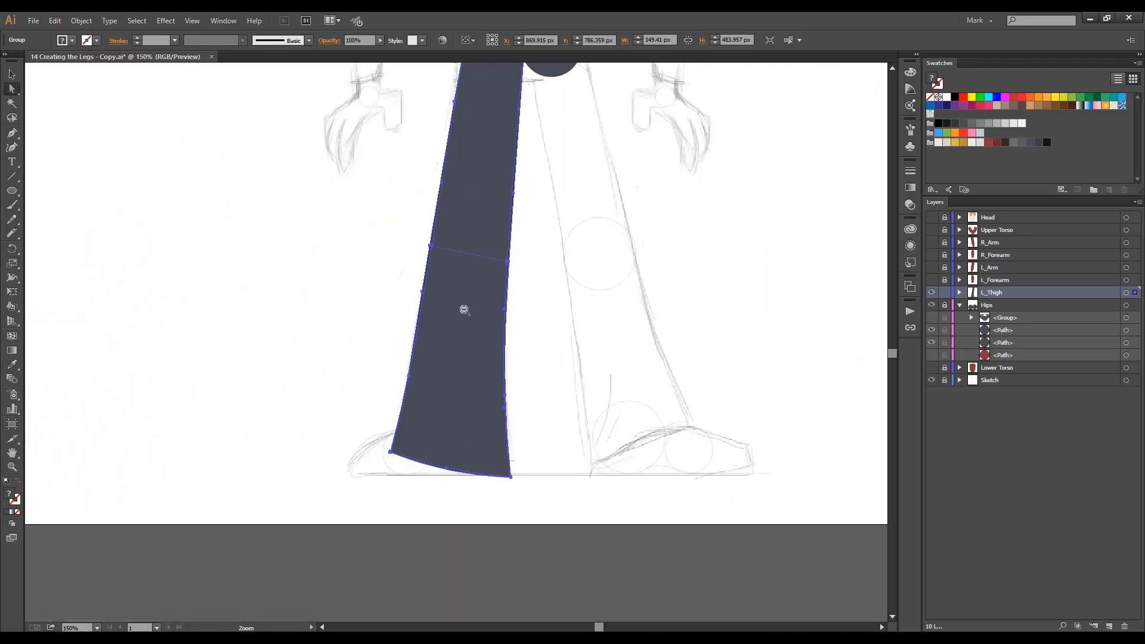
- Try to move the lower leg piece outward away from the thigh, and undo the move
{"action": "left_click", "coordinate": [422, 292]}
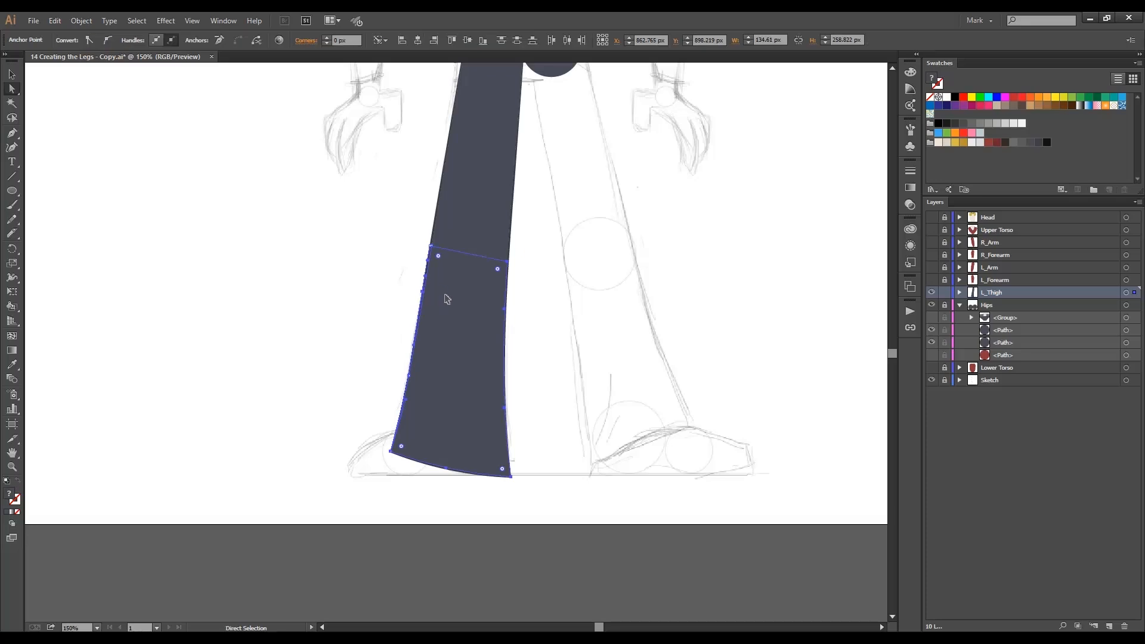
{"action": "left_click_drag", "start_coordinate": [447, 299], "coordinate": [369, 287]}
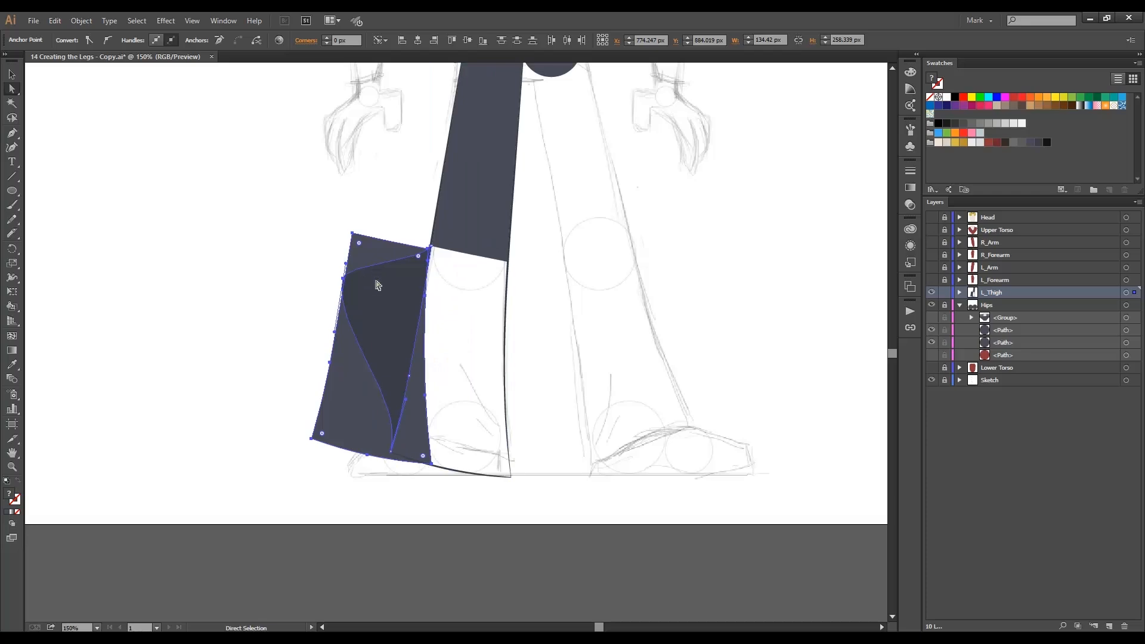
{"action": "key", "text": "ctrl+z"}
{"action": "left_click", "coordinate": [549, 277]}
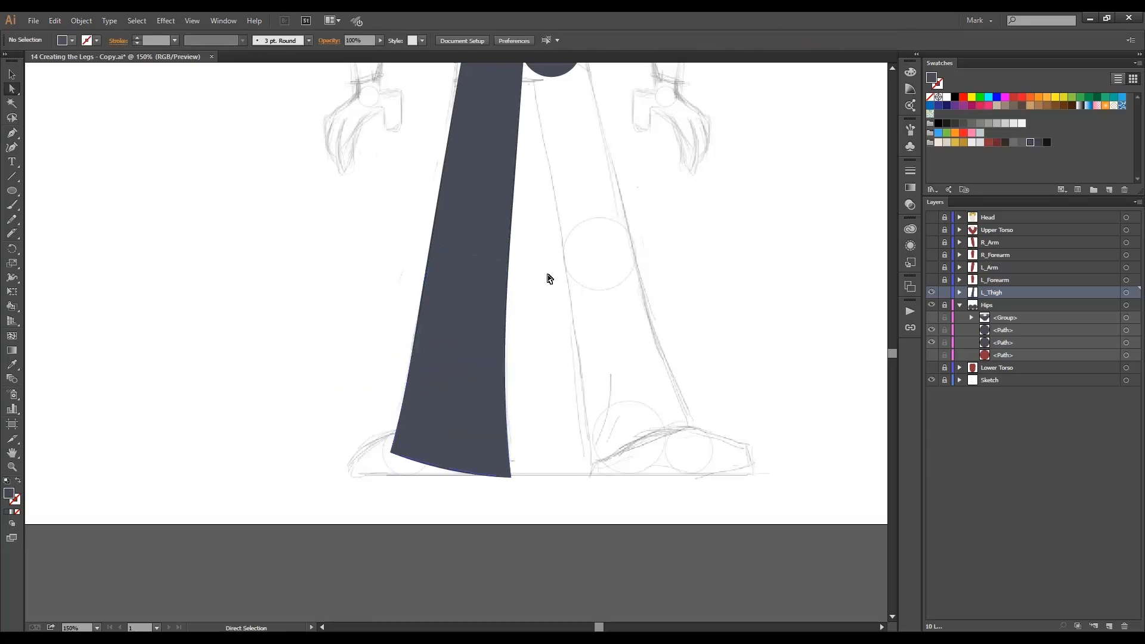
- Select the lower leg's outer-edge shading strip and add its main fill piece to the selection
{"action": "key", "text": "z"}
{"action": "left_click_drag", "start_coordinate": [405, 267], "coordinate": [450, 296]}
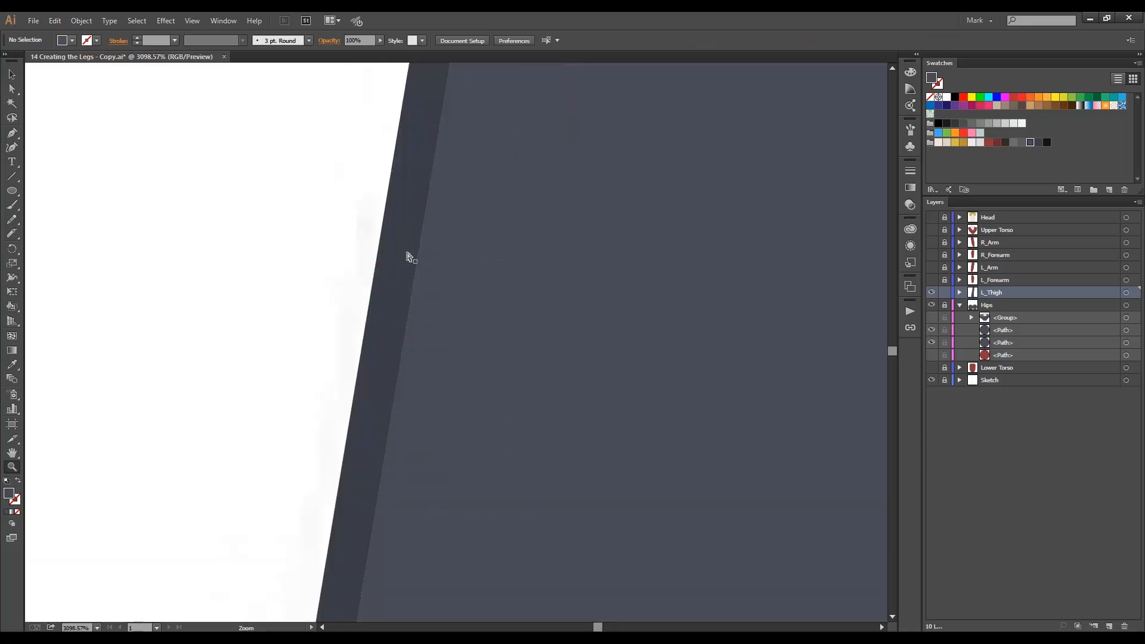
{"action": "key", "text": "a"}
{"action": "left_click", "coordinate": [402, 257]}
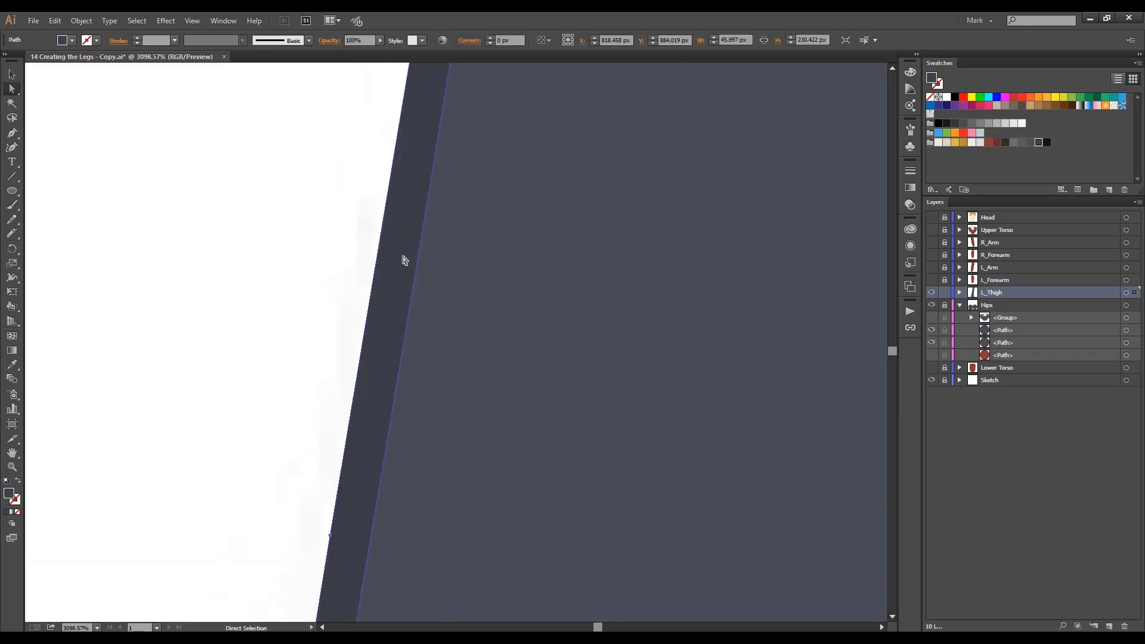
{"action": "left_click", "coordinate": [560, 298], "text": "shift"}
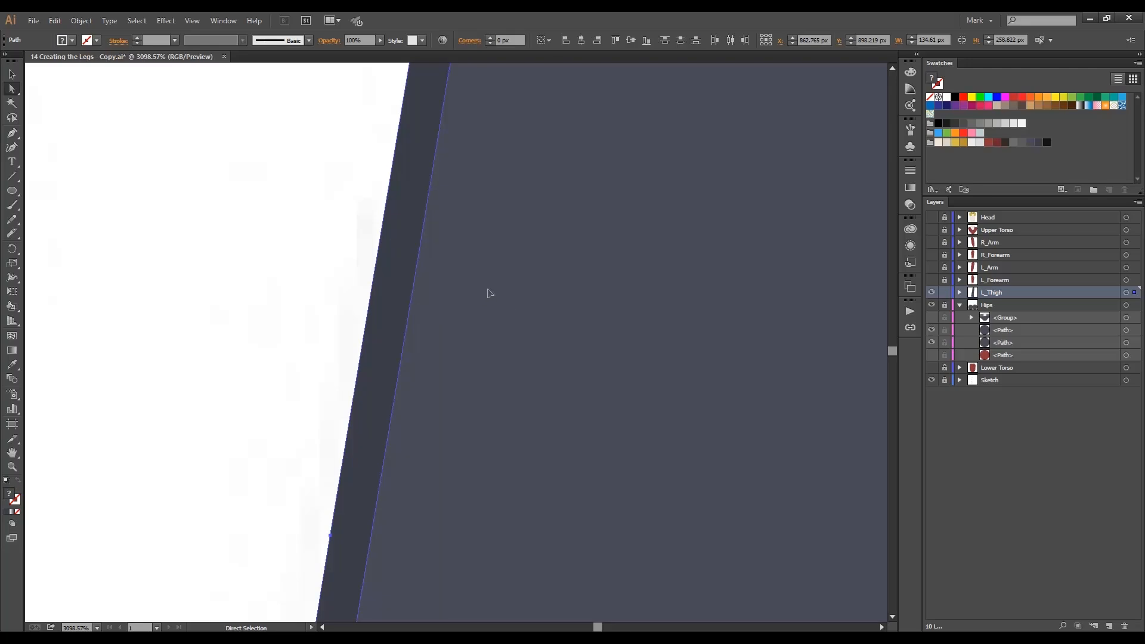
{"action": "left_click", "coordinate": [520, 292], "text": "ctrl+alt"}
{"action": "left_click", "coordinate": [541, 281], "text": "ctrl+alt"}
{"action": "left_click", "coordinate": [554, 267], "text": "ctrl+alt"}
- Add the lower leg's inner-edge strip and hem strip to the current selection
{"action": "left_click_drag", "start_coordinate": [854, 397], "coordinate": [613, 304]}
{"action": "left_click", "coordinate": [714, 290], "text": "shift"}
{"action": "left_click_drag", "start_coordinate": [468, 572], "coordinate": [477, 89]}
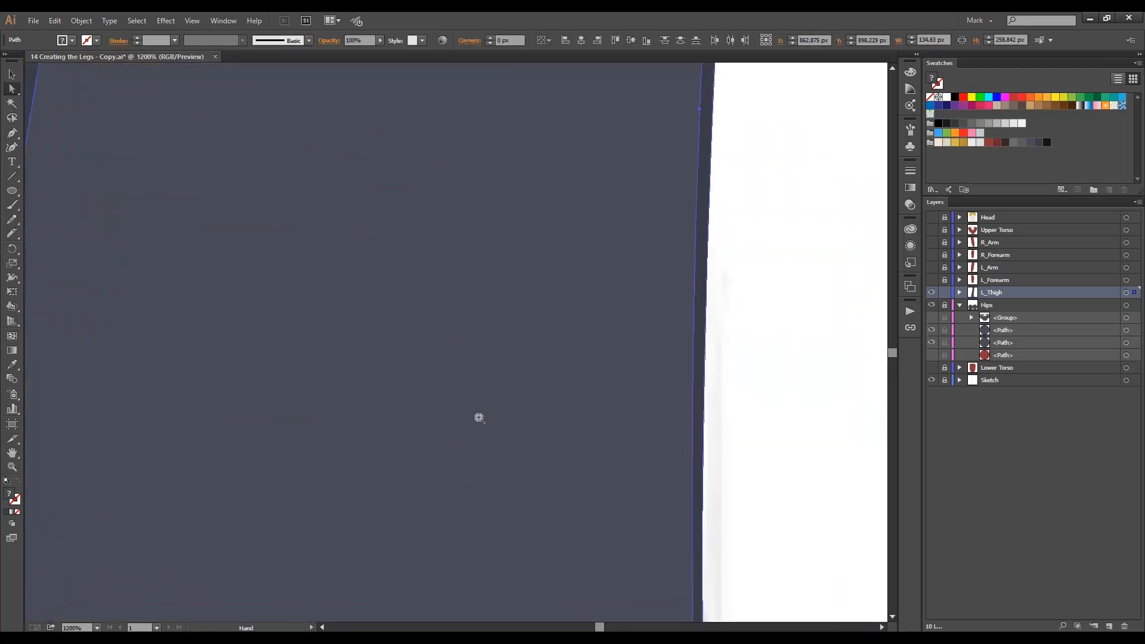
{"action": "left_click", "coordinate": [460, 513], "text": "ctrl+alt"}
{"action": "left_click", "coordinate": [460, 513], "text": "ctrl+alt"}
{"action": "left_click_drag", "start_coordinate": [373, 552], "coordinate": [390, 337]}
{"action": "left_click", "coordinate": [374, 465], "text": "ctrl"}
{"action": "left_click", "coordinate": [475, 354], "text": "ctrl"}
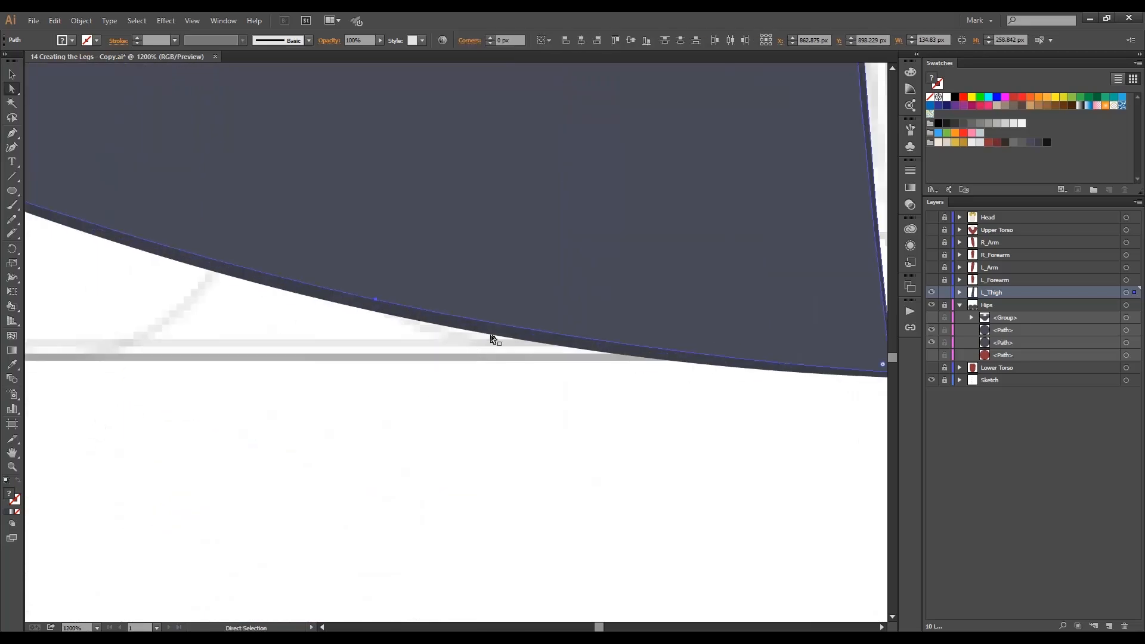
{"action": "left_click", "coordinate": [603, 171], "text": "ctrl+alt"}
{"action": "left_click", "coordinate": [539, 173], "text": "ctrl+alt"}
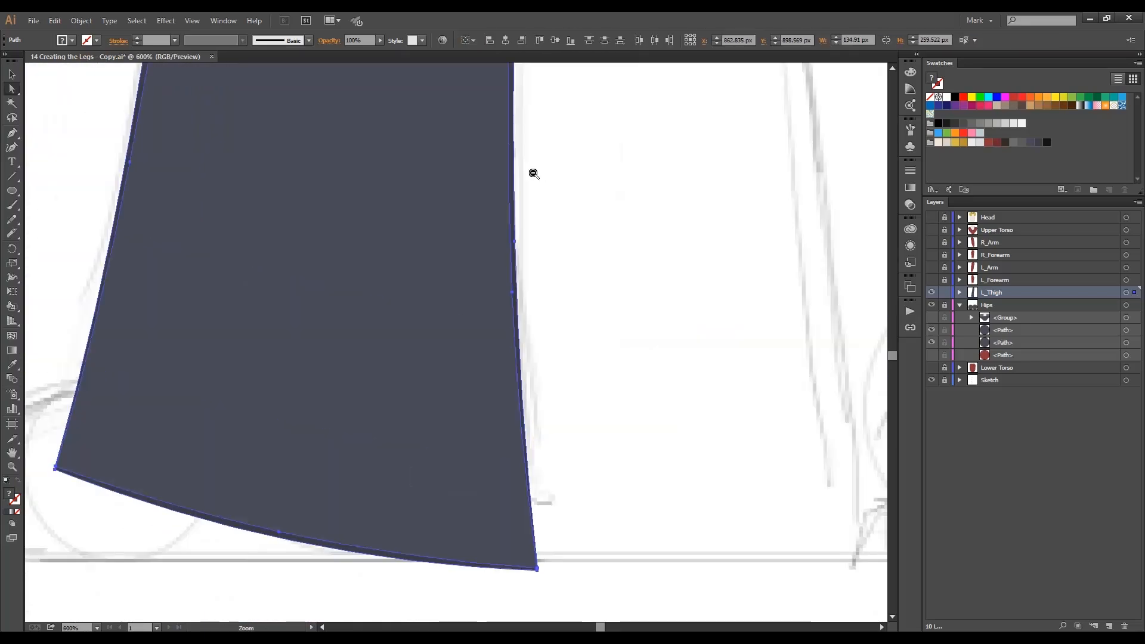
{"action": "left_click", "coordinate": [521, 173], "text": "ctrl+alt"}
{"action": "left_click", "coordinate": [504, 180], "text": "ctrl+alt"}
{"action": "left_click", "coordinate": [462, 307], "text": "ctrl+alt"}
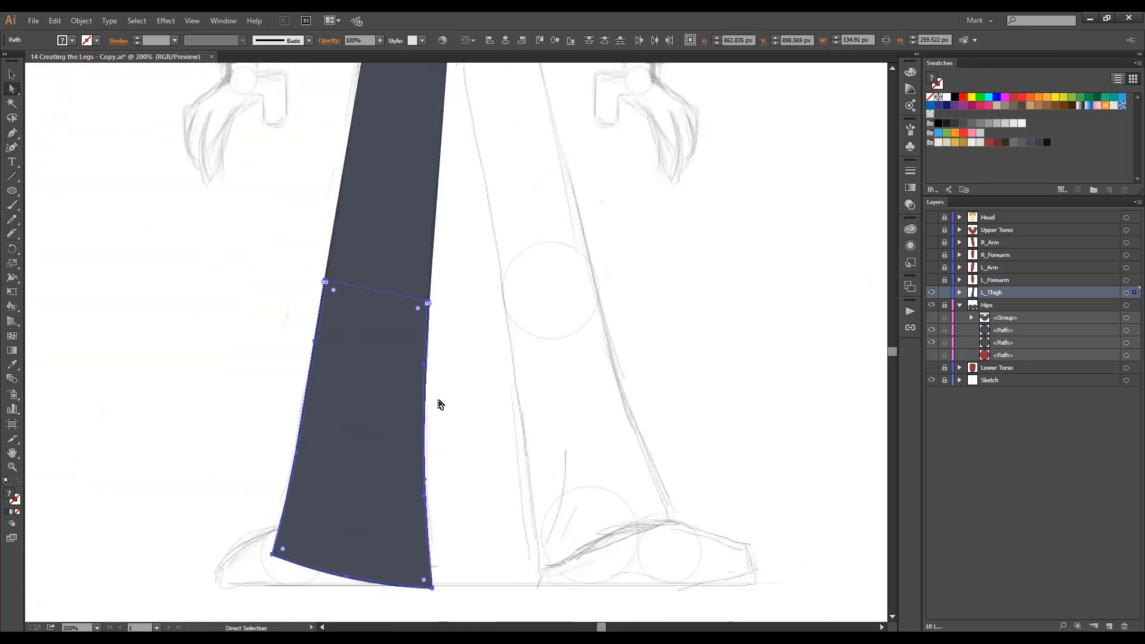
- Move the selected lower leg pieces away from the thigh and group them within the L_Thigh layer
{"action": "left_click_drag", "start_coordinate": [377, 408], "coordinate": [520, 434]}
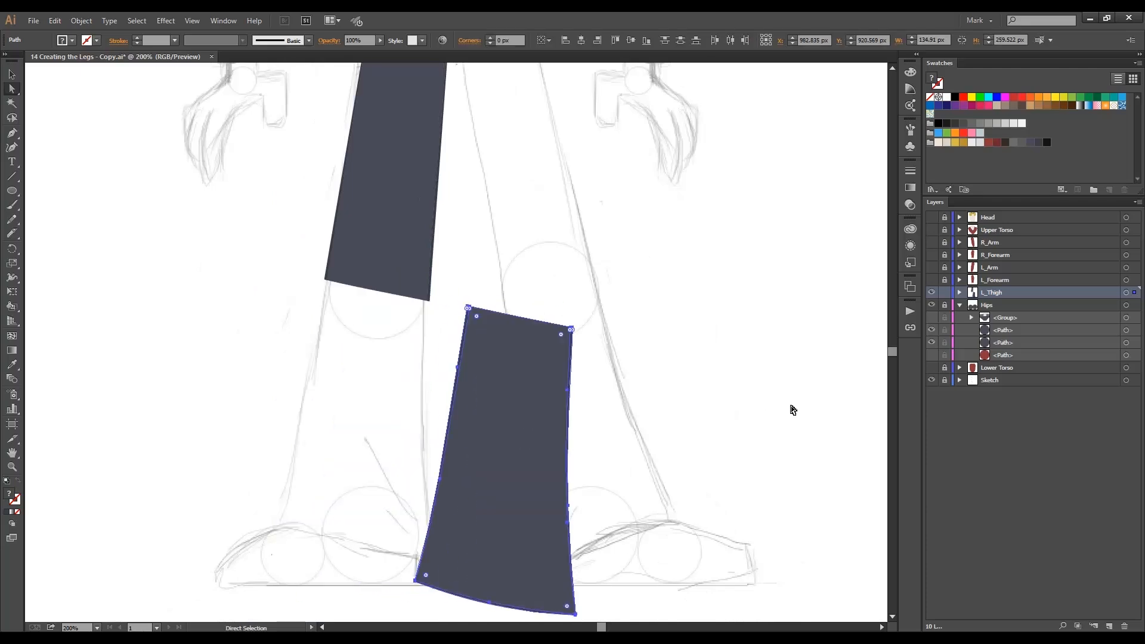
{"action": "left_click", "coordinate": [959, 292]}
{"action": "left_click", "coordinate": [971, 304]}
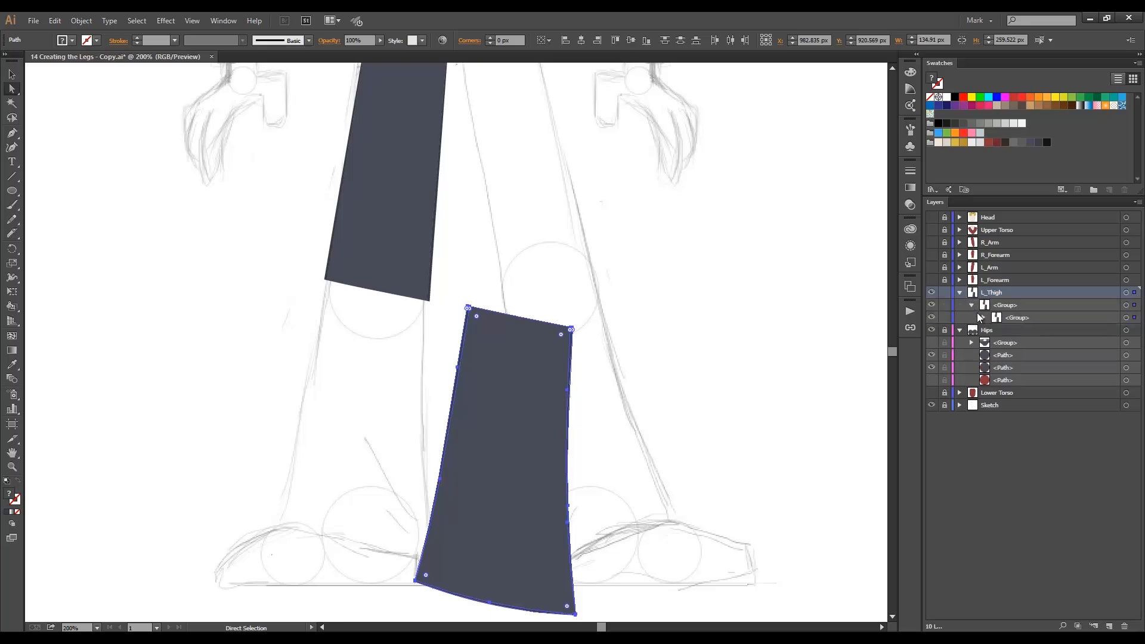
{"action": "left_click", "coordinate": [982, 318]}
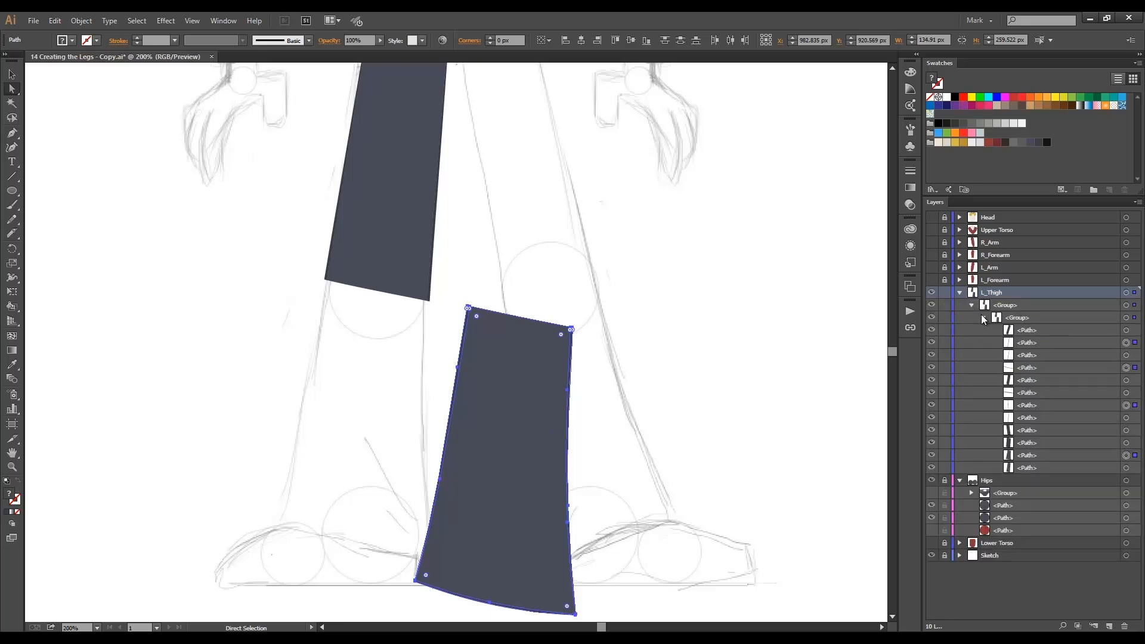
{"action": "key", "text": "ctrl+g"}
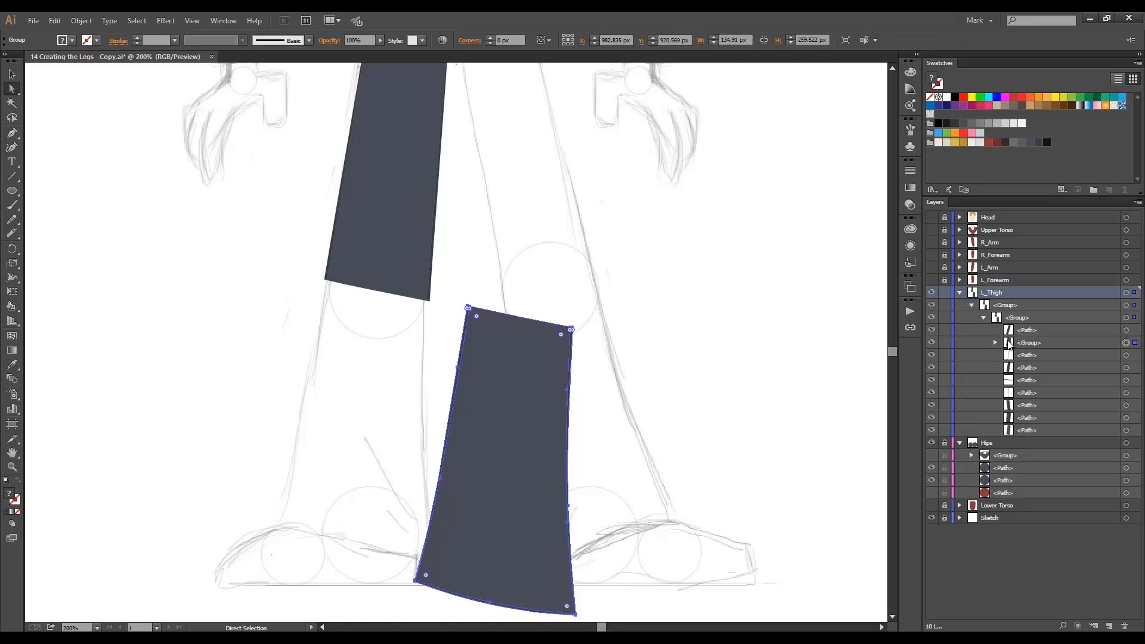
{"action": "left_click", "coordinate": [1008, 344]}
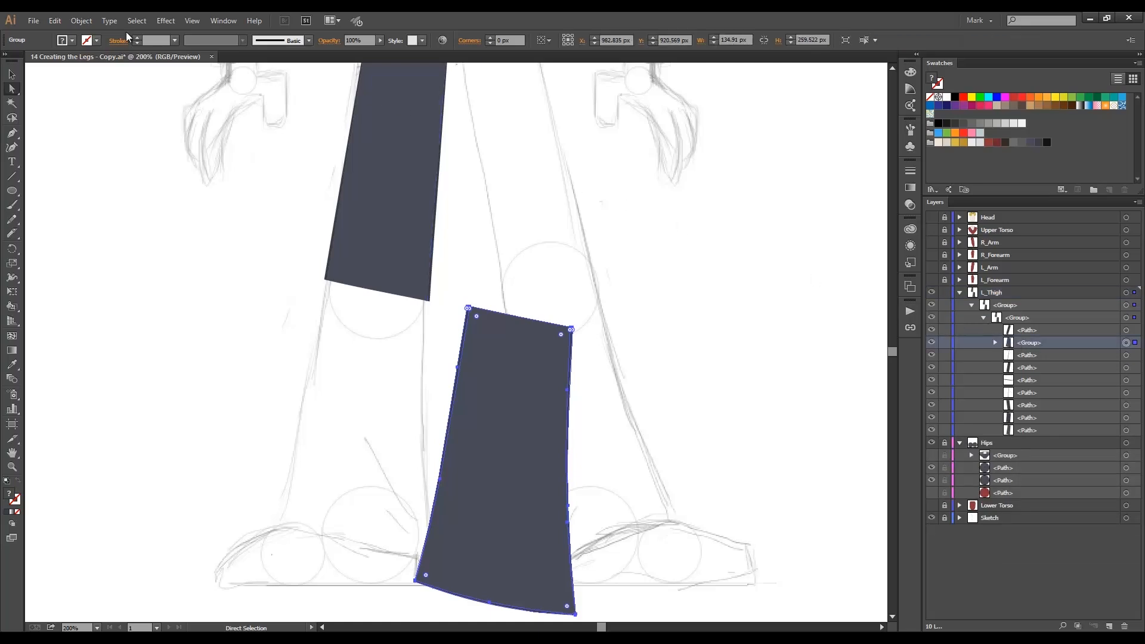
{"action": "left_click", "coordinate": [82, 21]}
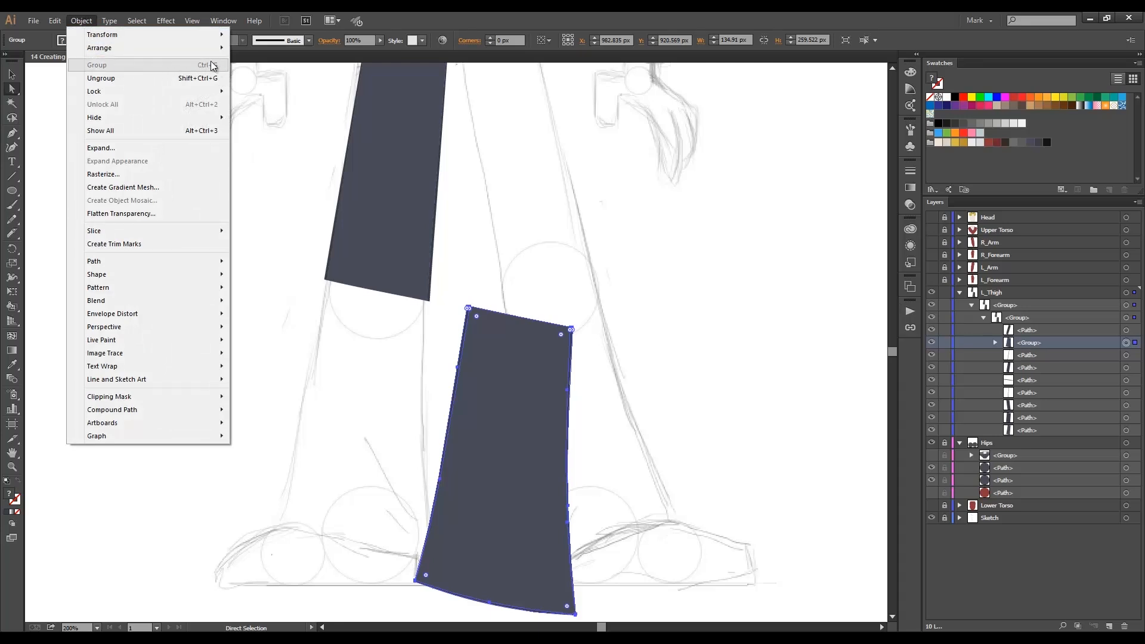
{"action": "left_click", "coordinate": [1013, 344]}
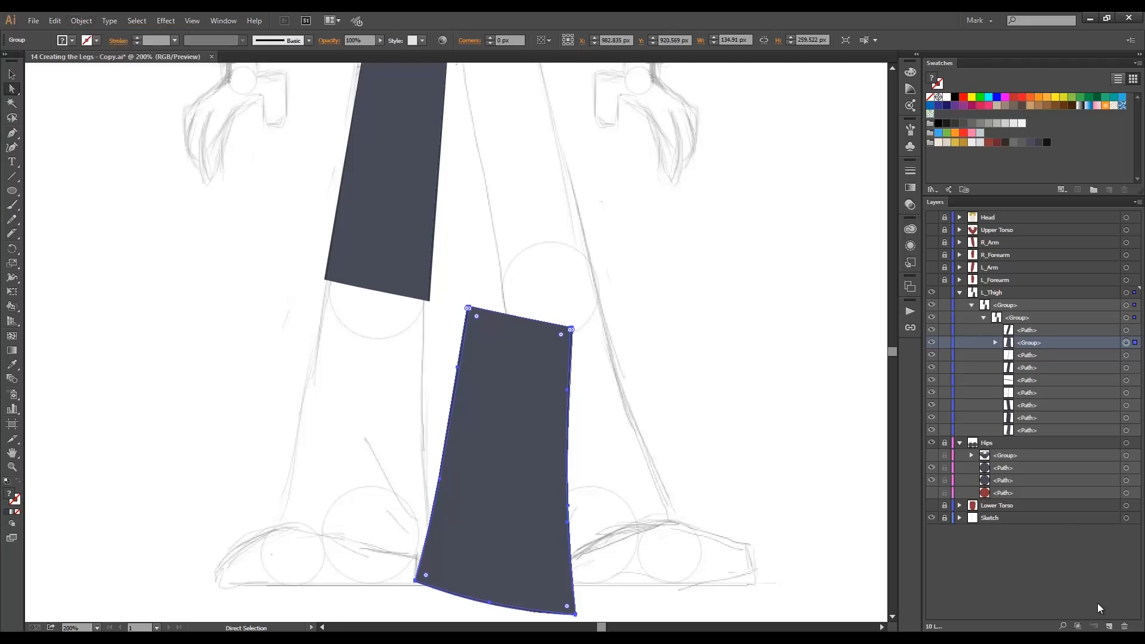
- Create a new layer named L_Calf and move the lower leg group into it
{"action": "left_click", "coordinate": [1109, 626]}
{"action": "double_click", "coordinate": [991, 293]}
{"action": "type", "text": "L_Calf"}
{"action": "left_click", "coordinate": [1018, 305]}
{"action": "left_click_drag", "start_coordinate": [1025, 354], "coordinate": [995, 294]}
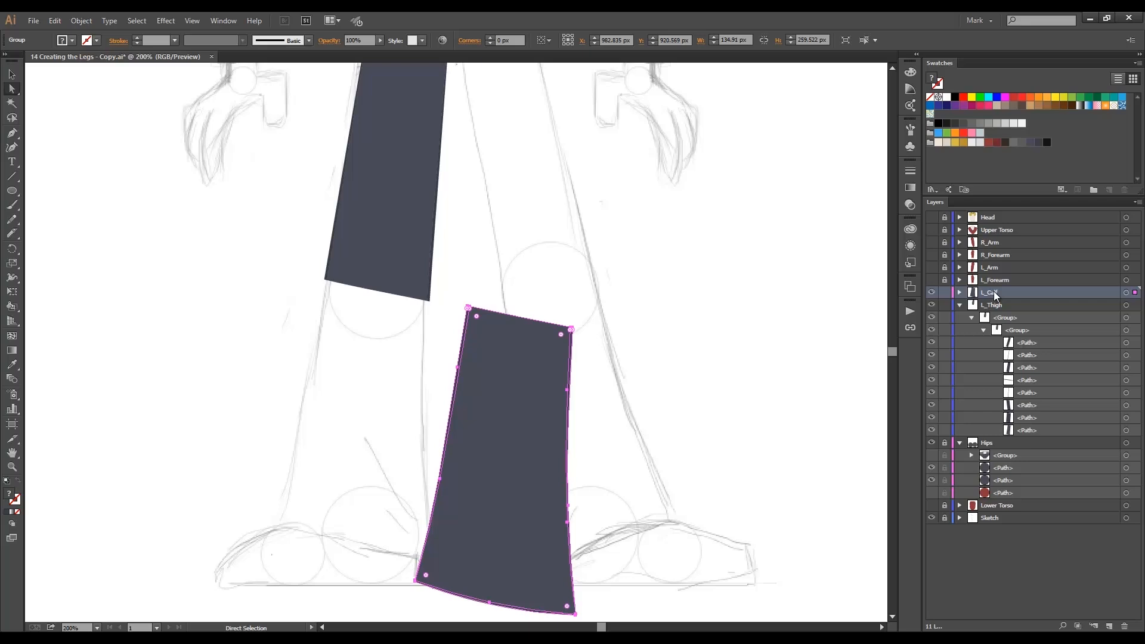
- Return the lower leg group to its place under the thigh so the cut edges meet at the knee
{"action": "key", "text": "ctrl+z"}
{"action": "left_click", "coordinate": [458, 353]}
{"action": "left_click", "coordinate": [418, 353]}
{"action": "left_click", "coordinate": [464, 357]}
{"action": "left_click", "coordinate": [401, 349]}
{"action": "left_click", "coordinate": [422, 310], "text": "ctrl"}
{"action": "left_click", "coordinate": [421, 321], "text": "ctrl"}
{"action": "left_click", "coordinate": [420, 328], "text": "ctrl"}
{"action": "left_click_drag", "start_coordinate": [423, 348], "coordinate": [887, 460]}
{"action": "left_click", "coordinate": [989, 293], "text": "alt"}
{"action": "key", "text": "ctrl+z"}
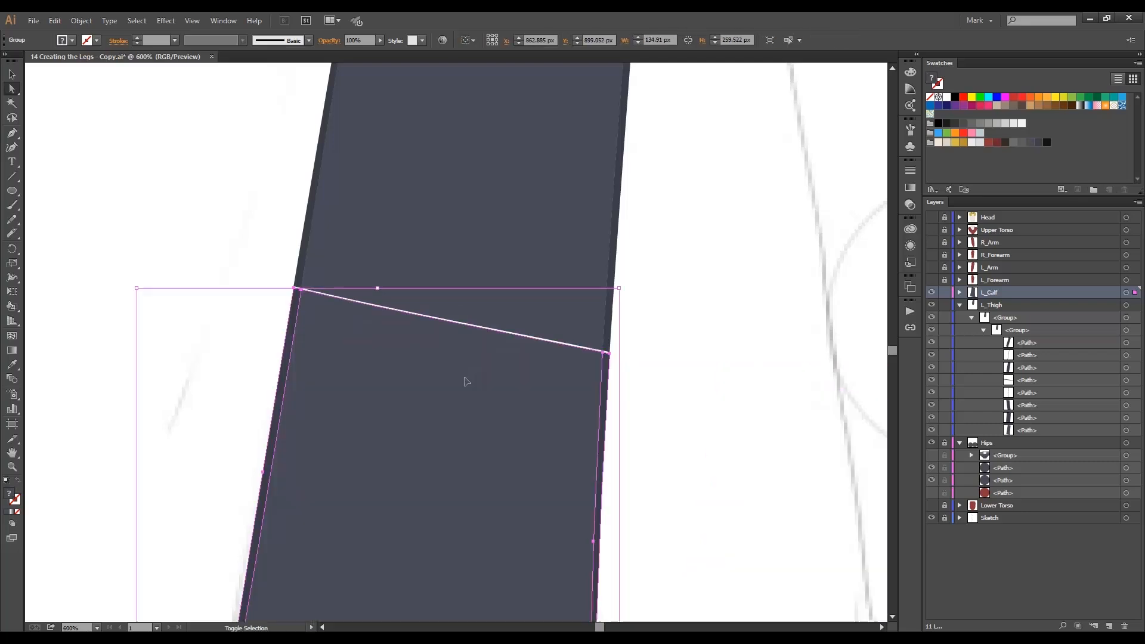
{"action": "left_click", "coordinate": [627, 392]}
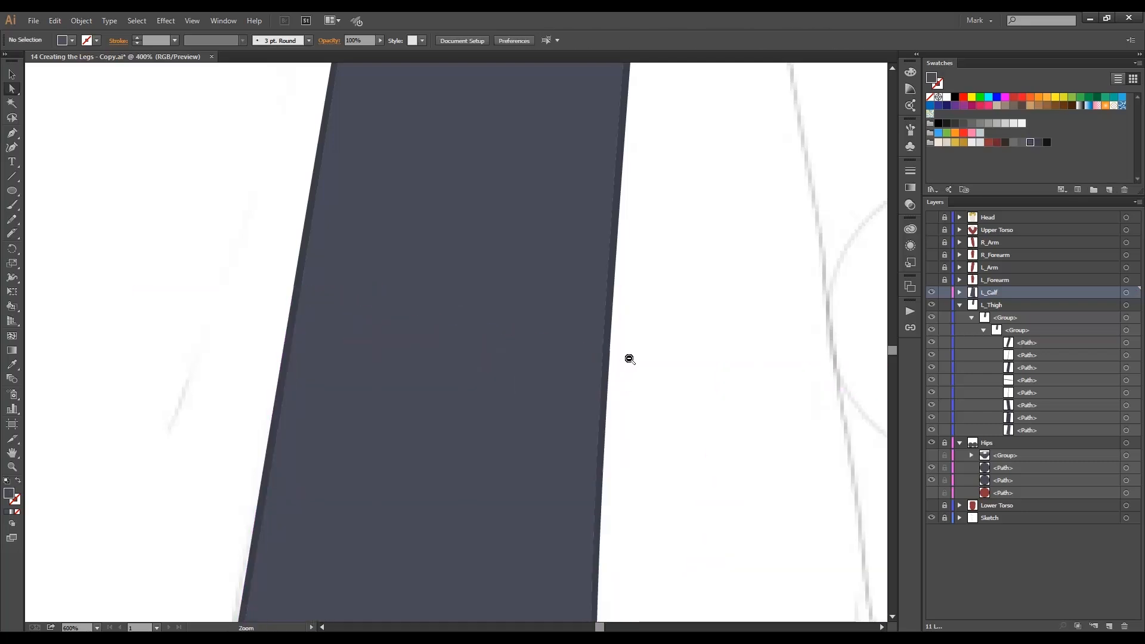
{"action": "left_click", "coordinate": [621, 363], "text": "ctrl+alt"}
{"action": "left_click", "coordinate": [540, 398], "text": "ctrl+alt"}
{"action": "left_click", "coordinate": [454, 302], "text": "ctrl+alt"}
{"action": "left_click", "coordinate": [466, 276], "text": "ctrl+alt"}
{"action": "left_click_drag", "start_coordinate": [453, 321], "coordinate": [479, 286]}
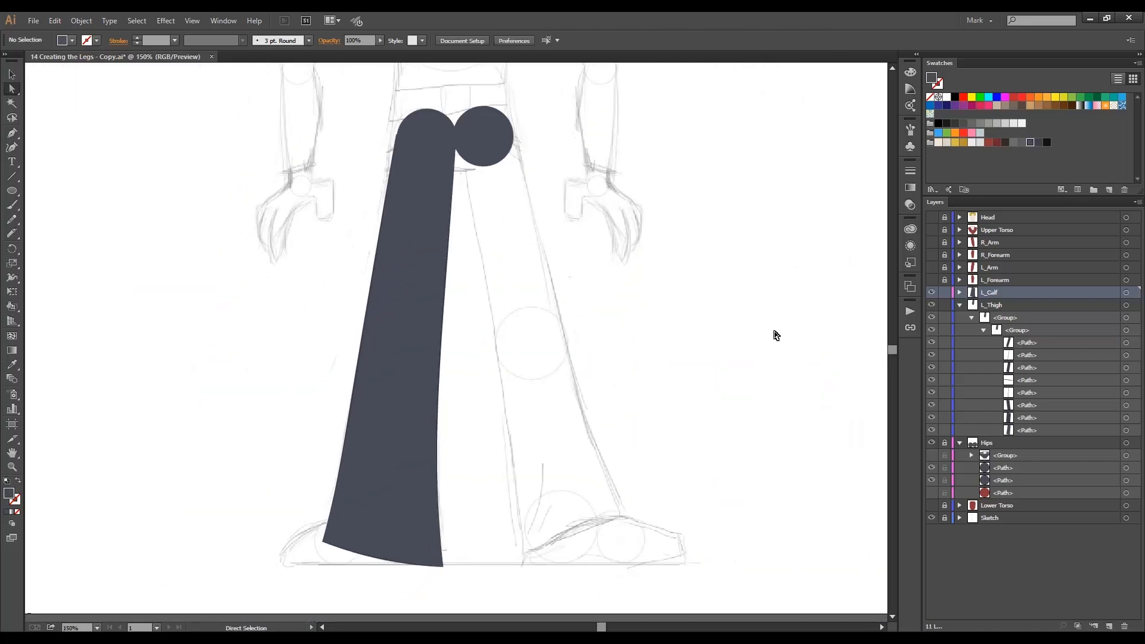
- Collapse the L_Thigh layer and toggle the L_Calf and L_Thigh layers' visibility to check each leg part
{"action": "left_click", "coordinate": [958, 305]}
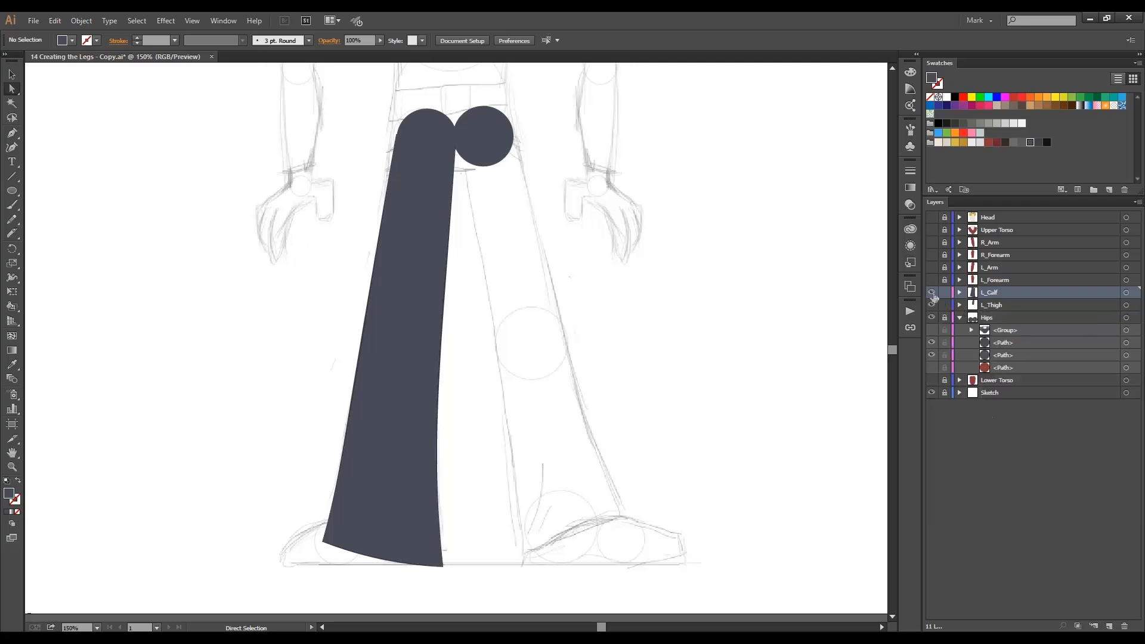
{"action": "left_click", "coordinate": [932, 292]}
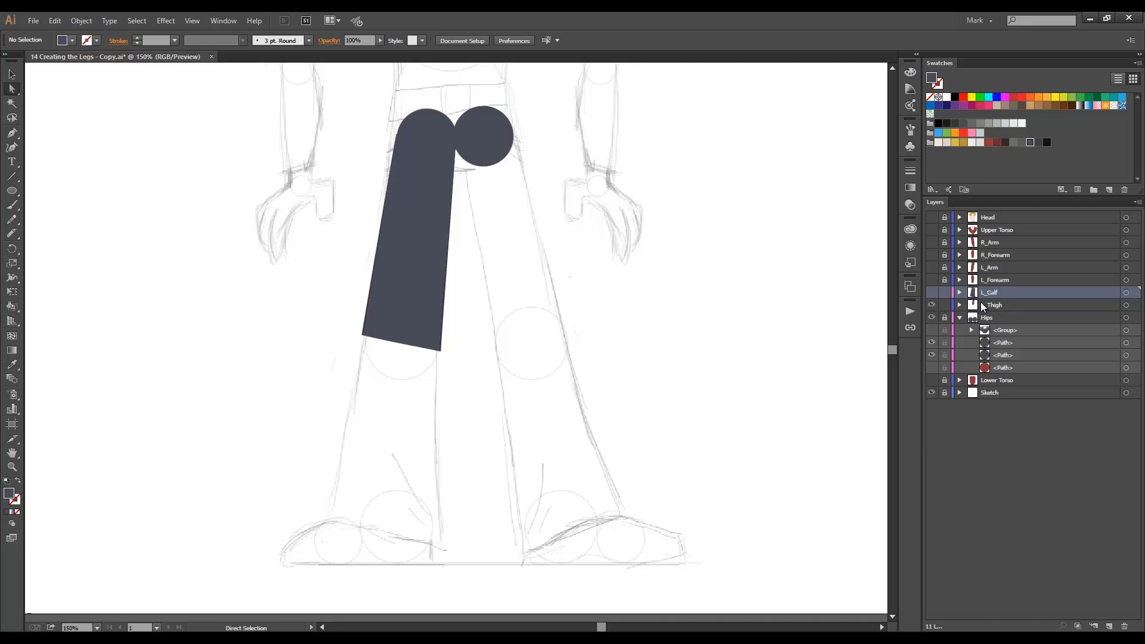
{"action": "left_click", "coordinate": [931, 304]}
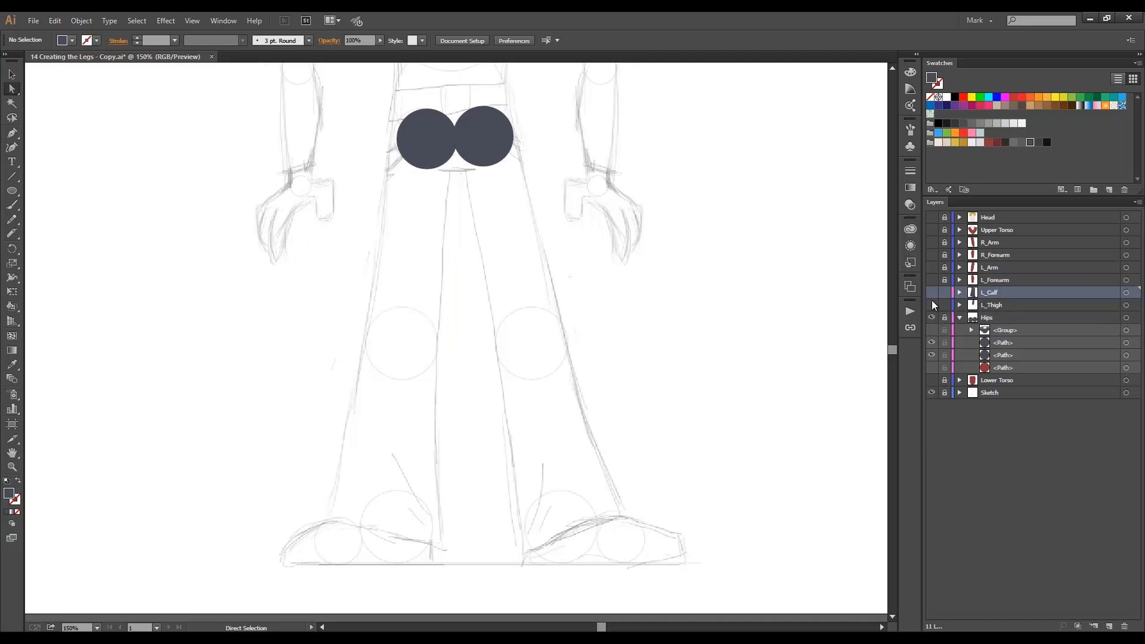
{"action": "left_click", "coordinate": [931, 292]}
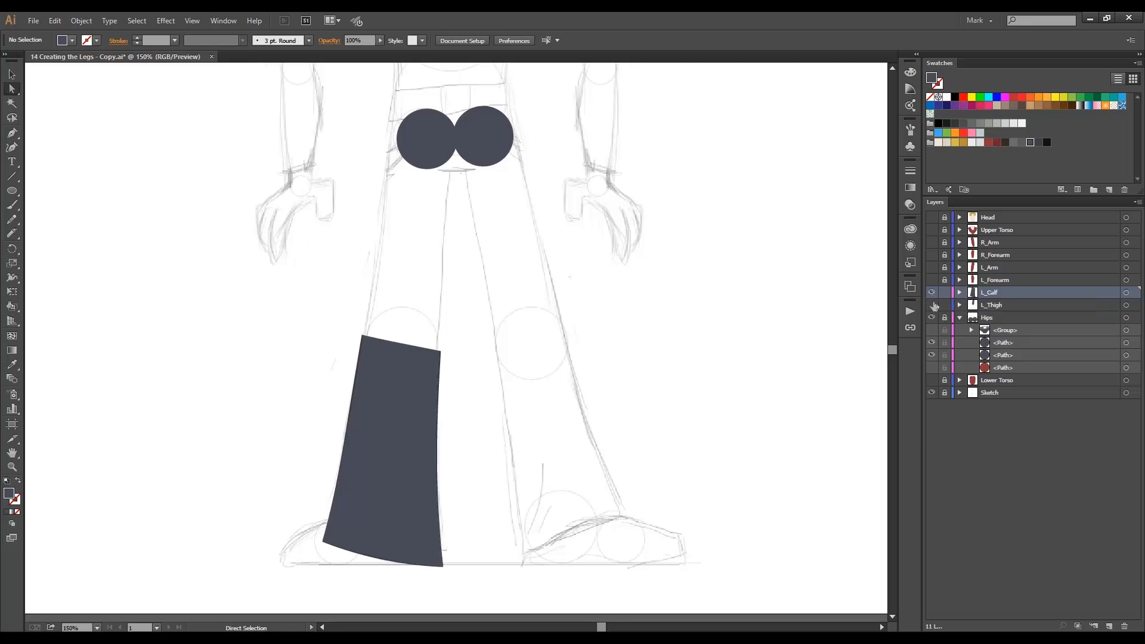
{"action": "left_click", "coordinate": [932, 305]}
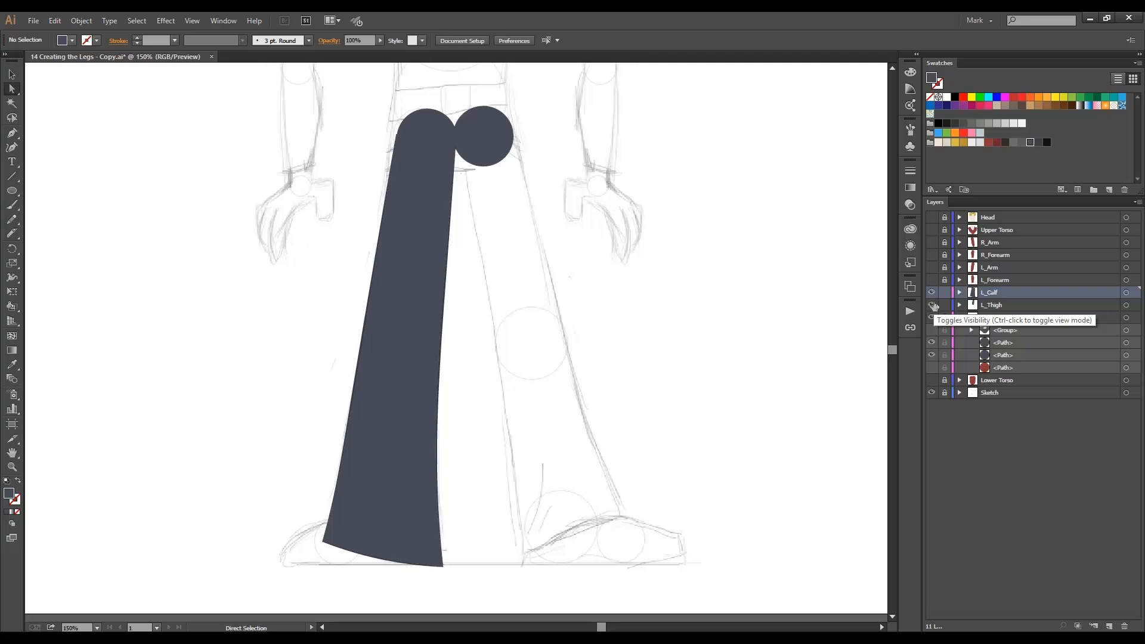
- Hide the L_Calf layer and delete the L_Thigh layer's stray anchor points down by the trouser hem
{"action": "key", "text": "v"}
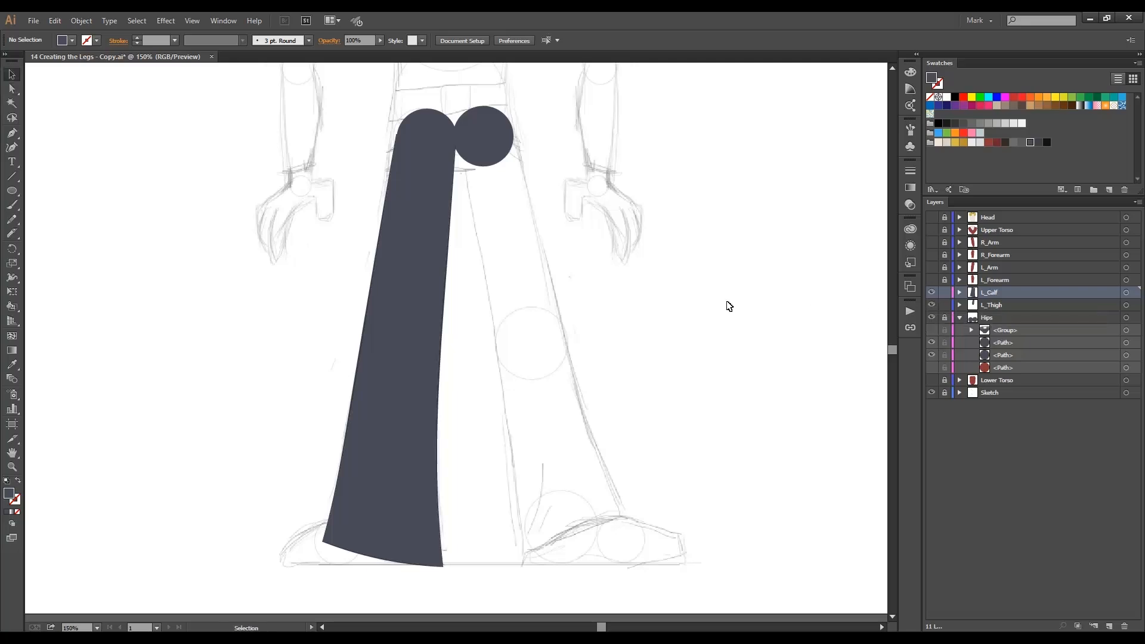
{"action": "left_click", "coordinate": [429, 248]}
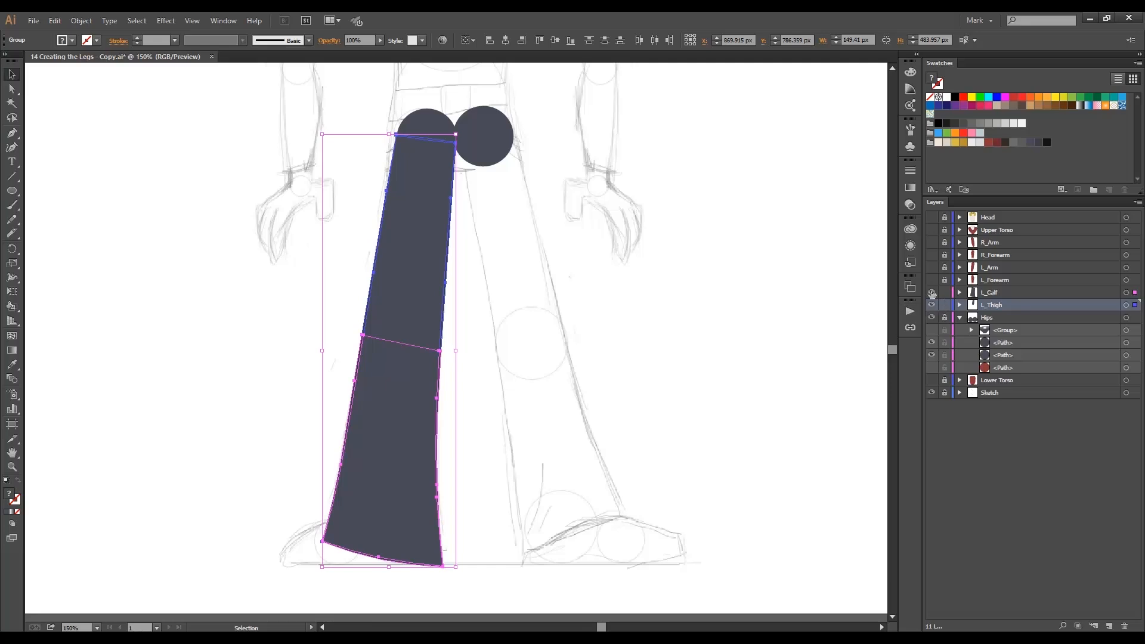
{"action": "left_click", "coordinate": [931, 292]}
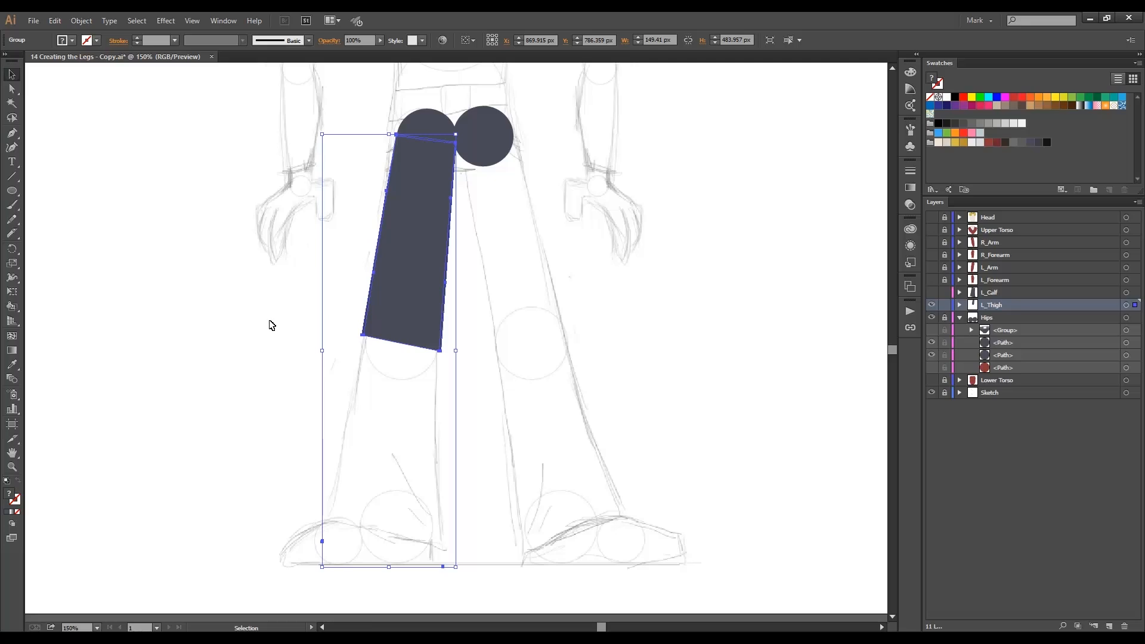
{"action": "key", "text": "a"}
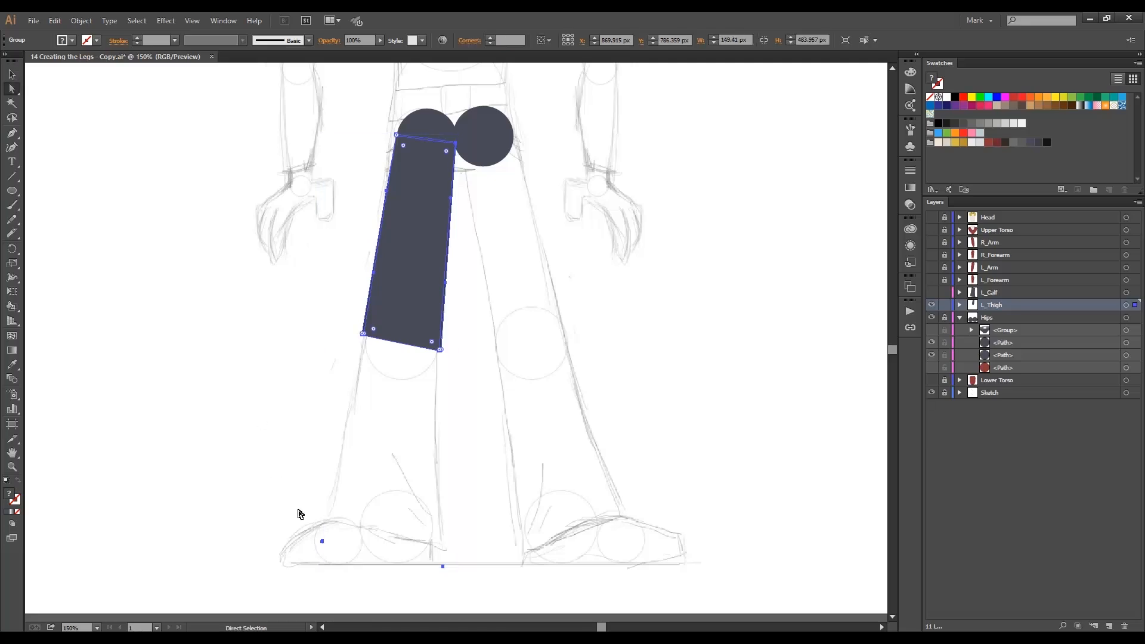
{"action": "left_click_drag", "start_coordinate": [297, 511], "coordinate": [477, 596]}
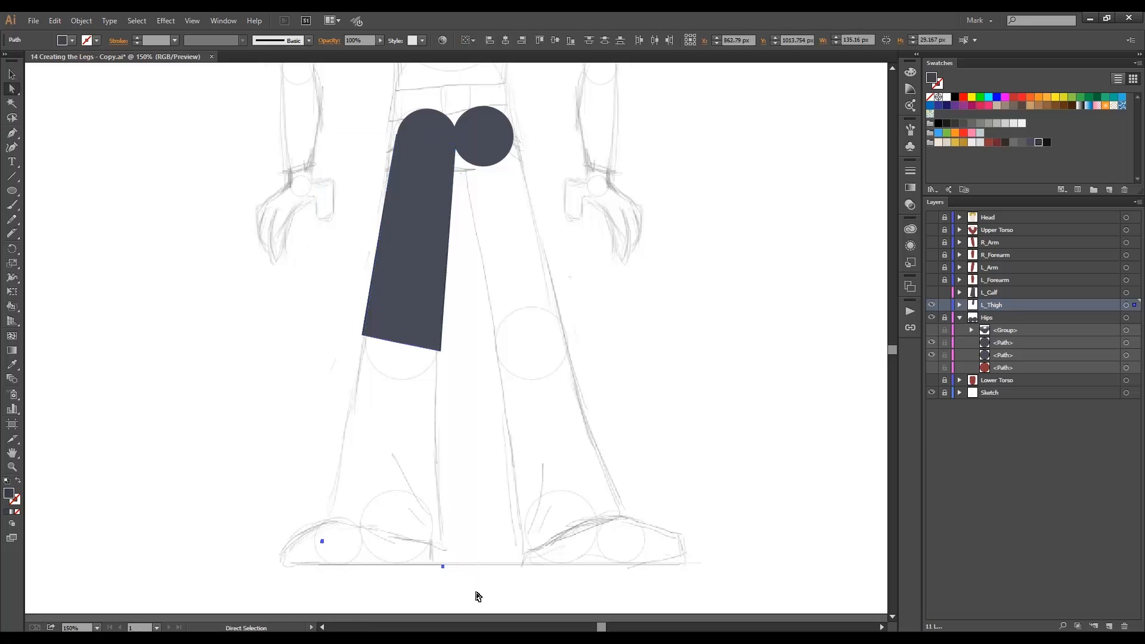
{"action": "left_click", "coordinate": [478, 596]}
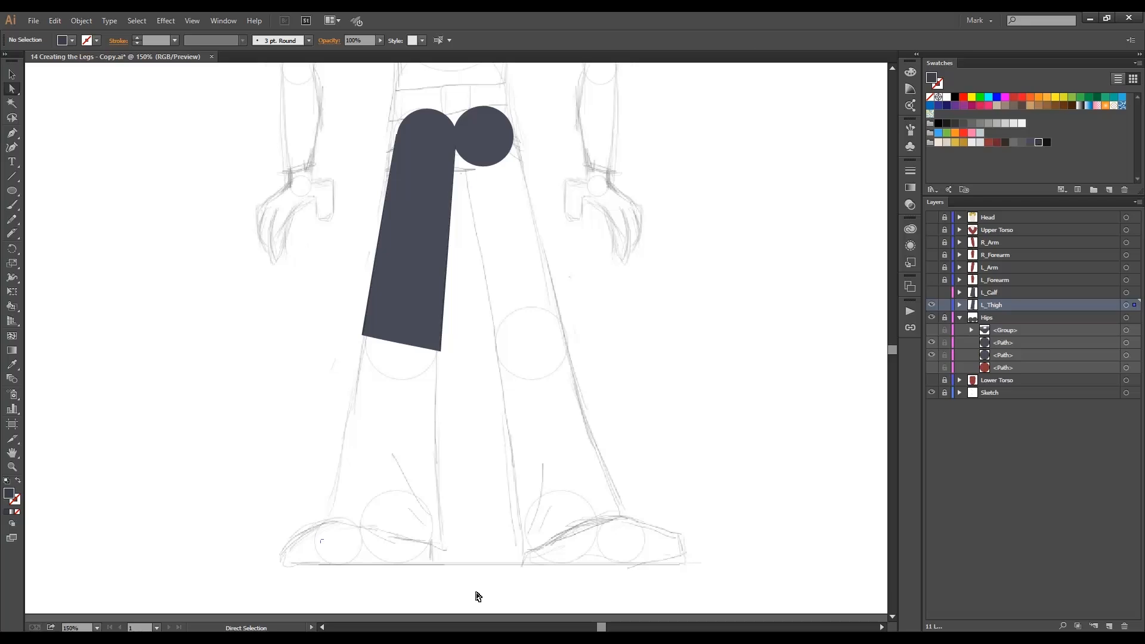
- Try to move the thigh and calf groups apart, undo the moves, and show the L_Calf layer
{"action": "key", "text": "v"}
{"action": "left_click", "coordinate": [411, 309]}
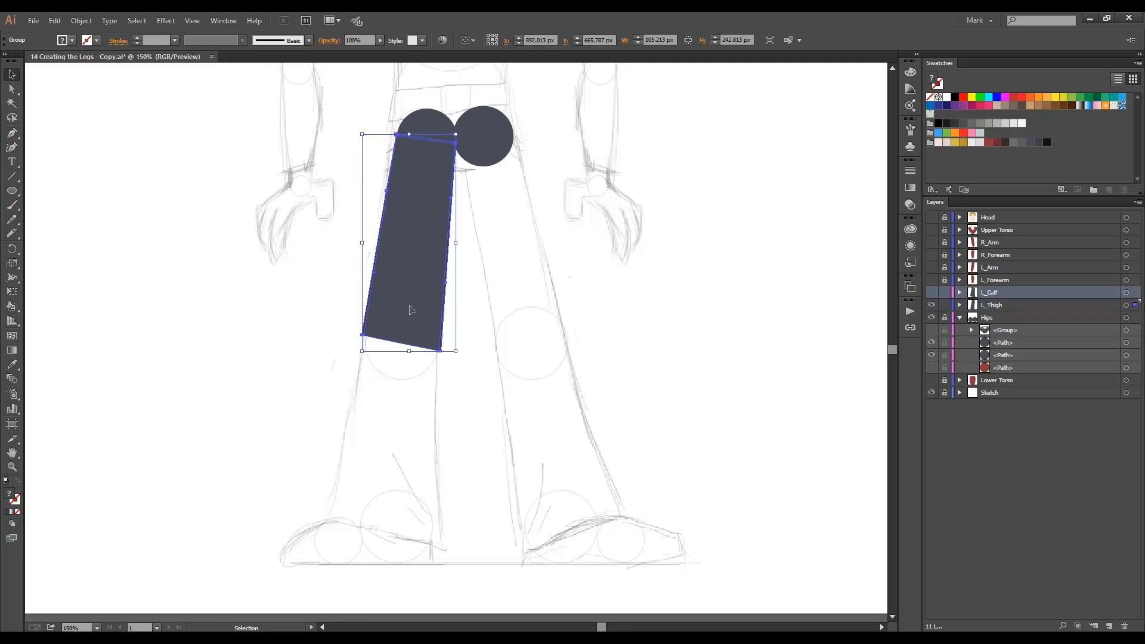
{"action": "left_click_drag", "start_coordinate": [410, 310], "coordinate": [344, 304]}
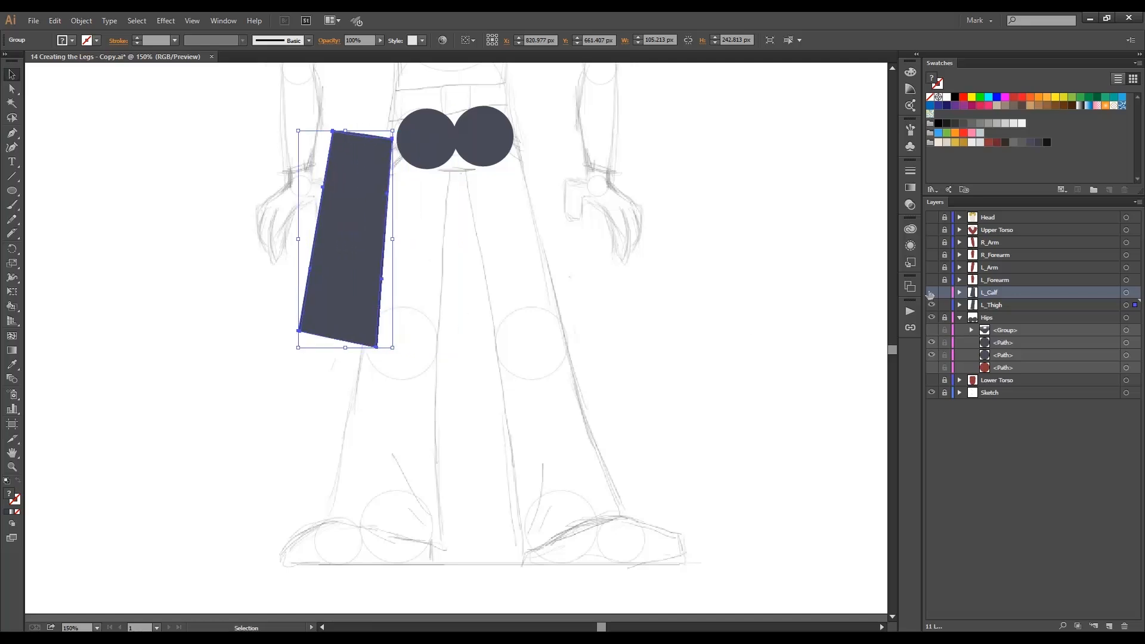
{"action": "left_click", "coordinate": [930, 292]}
{"action": "left_click_drag", "start_coordinate": [396, 366], "coordinate": [465, 365]}
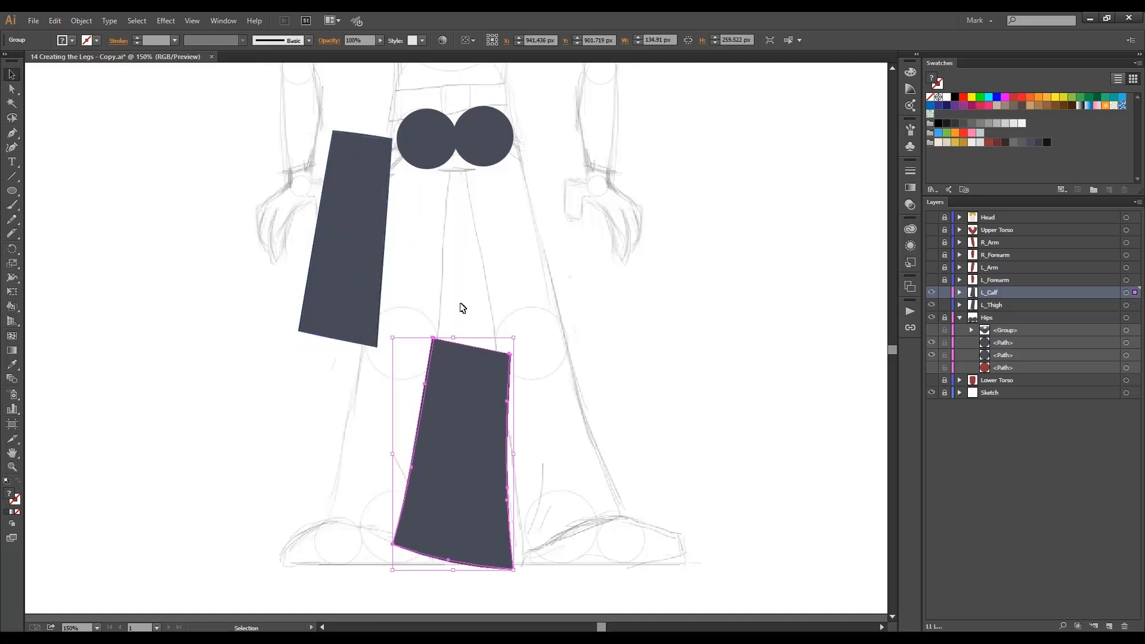
{"action": "key", "text": "ctrl+z"}
{"action": "key", "text": "ctrl+z"}
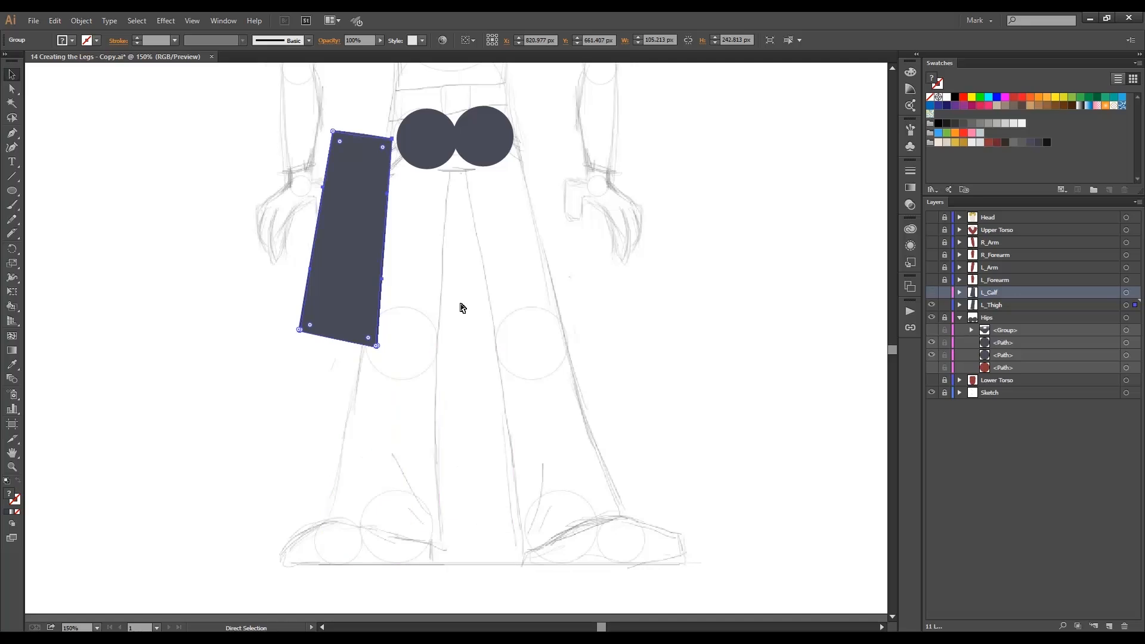
{"action": "key", "text": "ctrl+z"}
{"action": "key", "text": "ctrl+z"}
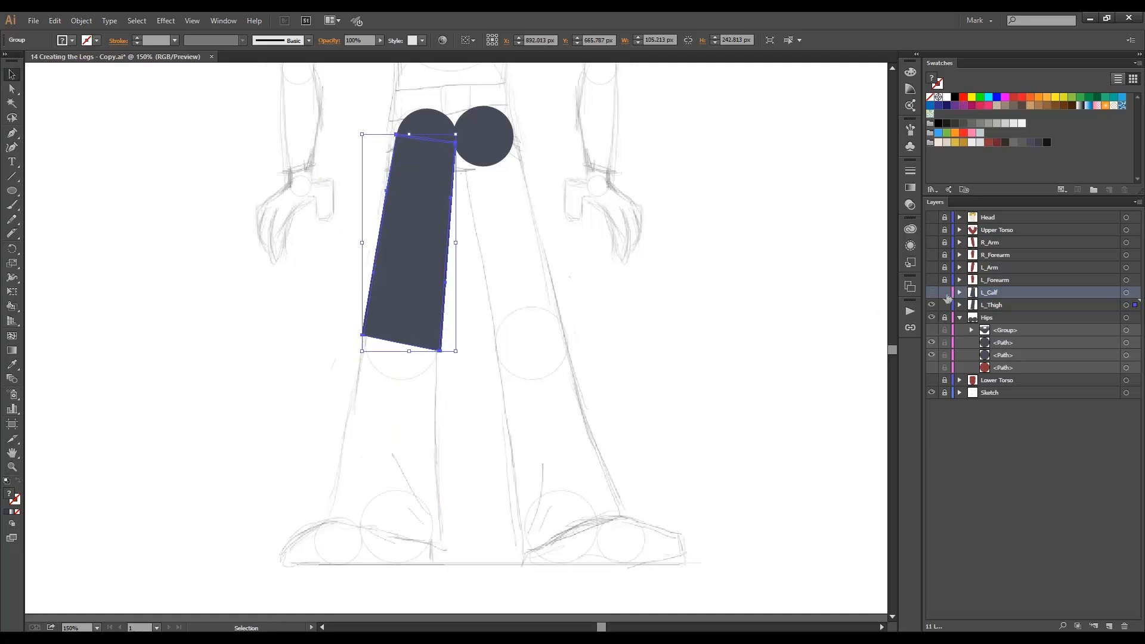
{"action": "left_click", "coordinate": [931, 292]}
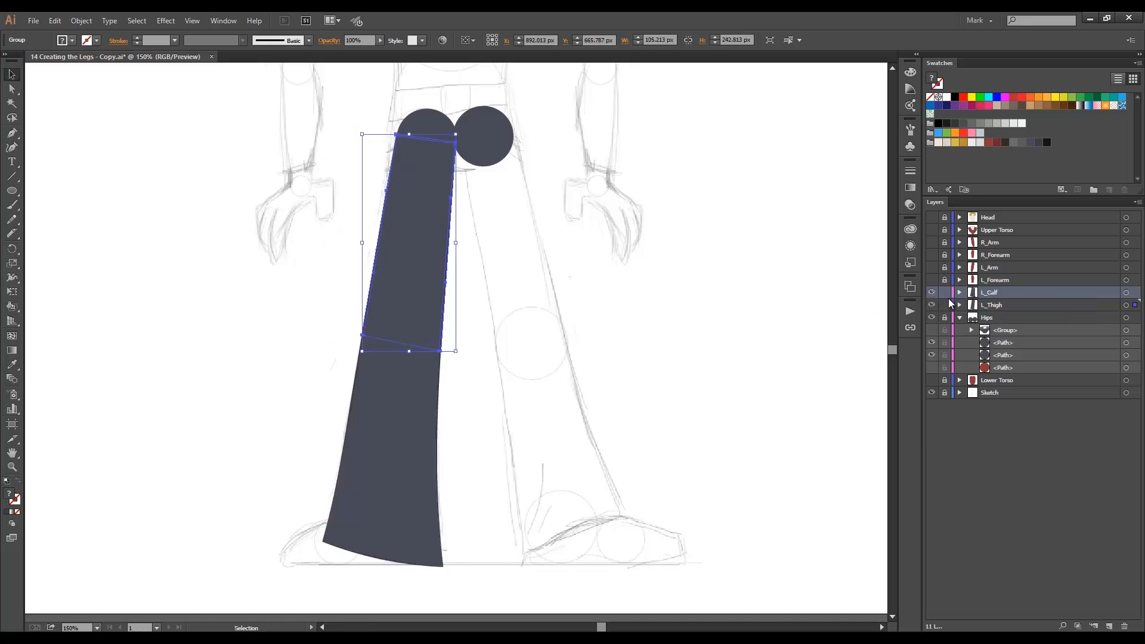
- Unlock the Hips layer and place a copy of its left hip circle in the L_Thigh layer beneath the thigh group
{"action": "left_click", "coordinate": [986, 318]}
{"action": "left_click", "coordinate": [945, 319]}
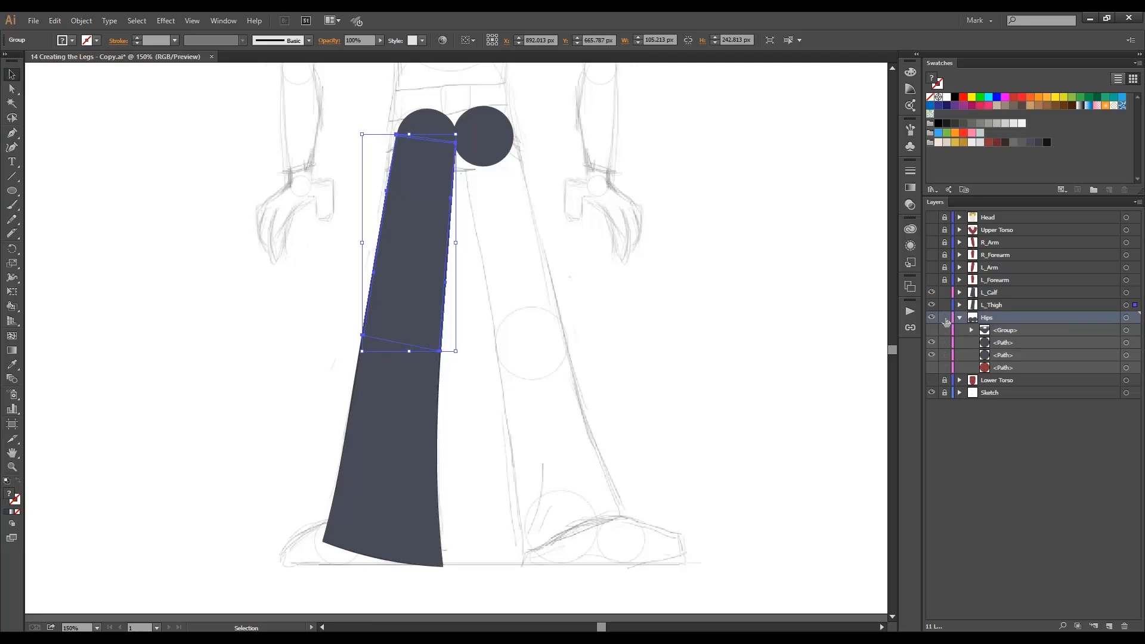
{"action": "left_click", "coordinate": [849, 328]}
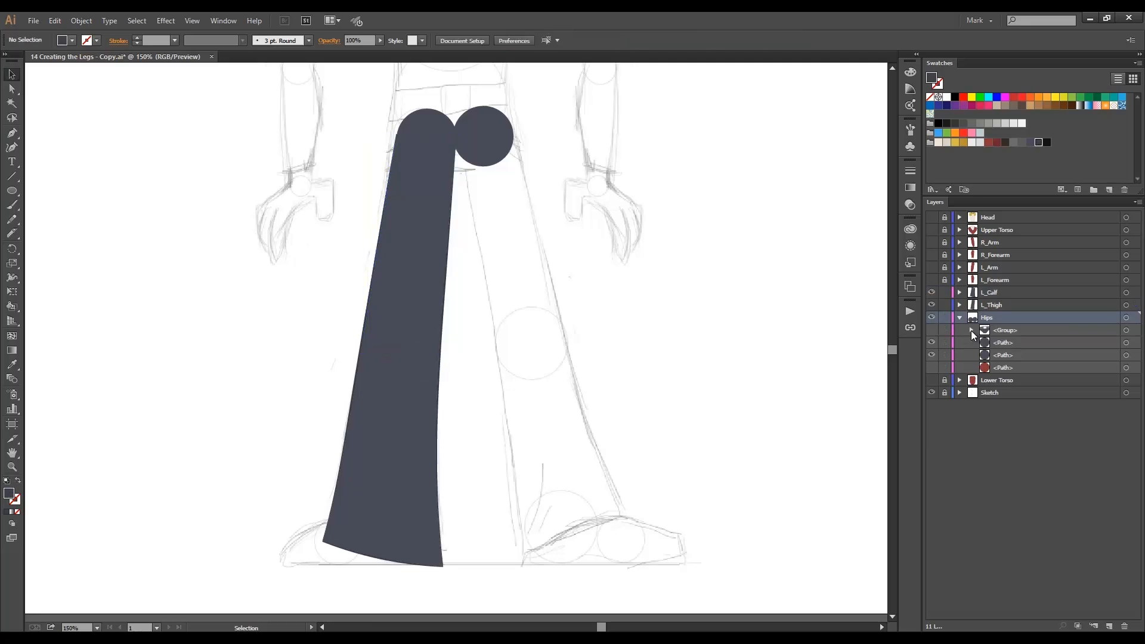
{"action": "left_click", "coordinate": [971, 330]}
{"action": "left_click", "coordinate": [999, 356]}
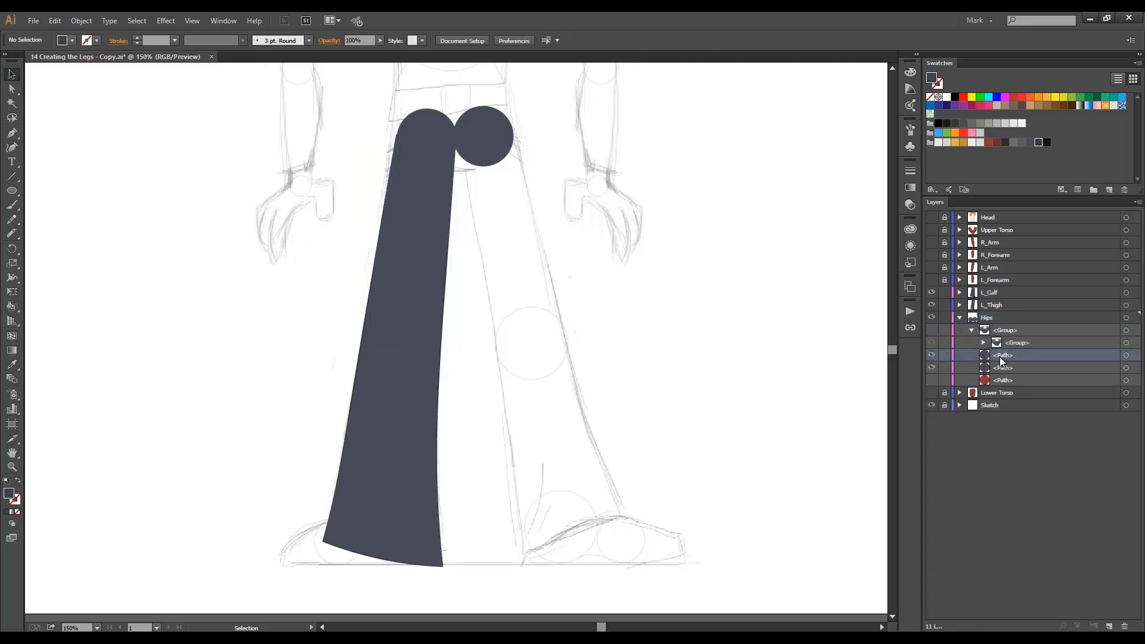
{"action": "left_click", "coordinate": [1018, 369]}
{"action": "left_click_drag", "start_coordinate": [1004, 371], "coordinate": [1109, 625]}
{"action": "left_click", "coordinate": [1003, 369]}
{"action": "left_click", "coordinate": [959, 305]}
{"action": "left_click_drag", "start_coordinate": [1001, 392], "coordinate": [1012, 335]}
{"action": "left_click", "coordinate": [1011, 317]}
- Lock and hide the L_Calf layer, hide the thigh group, and make L_Thigh the active layer
{"action": "left_click", "coordinate": [945, 292]}
{"action": "left_click", "coordinate": [931, 292]}
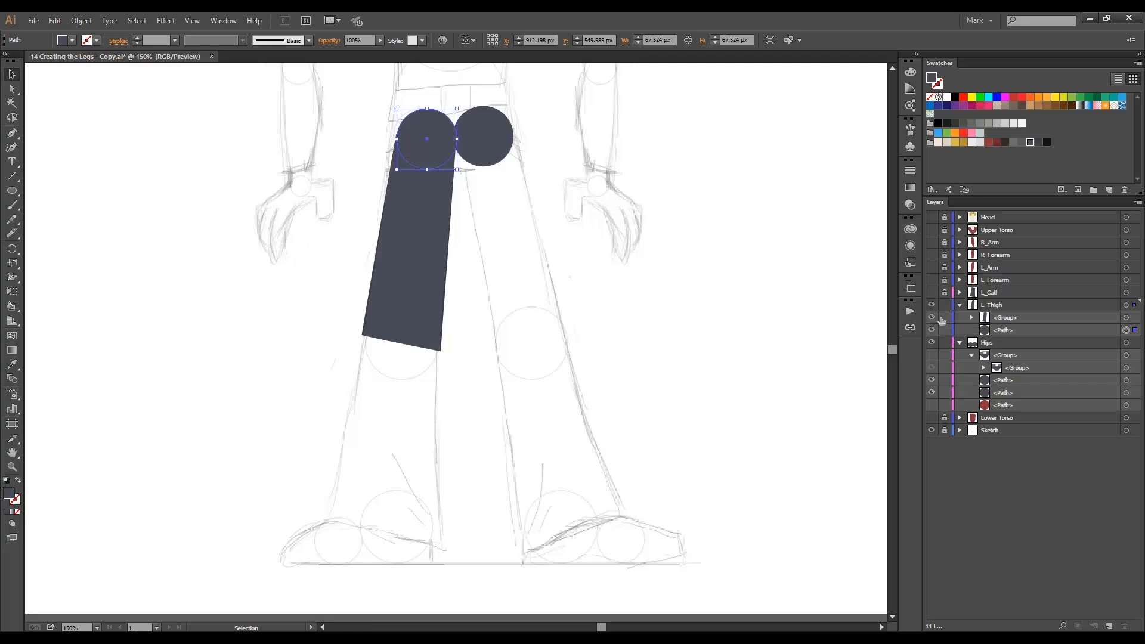
{"action": "left_click", "coordinate": [932, 318]}
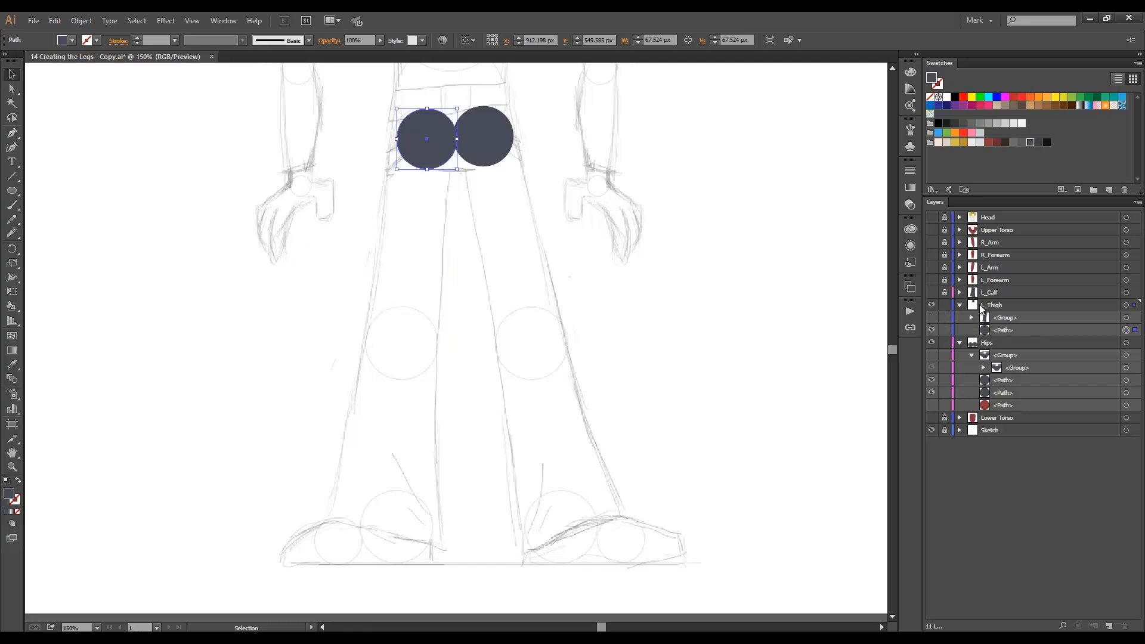
{"action": "left_click", "coordinate": [979, 305]}
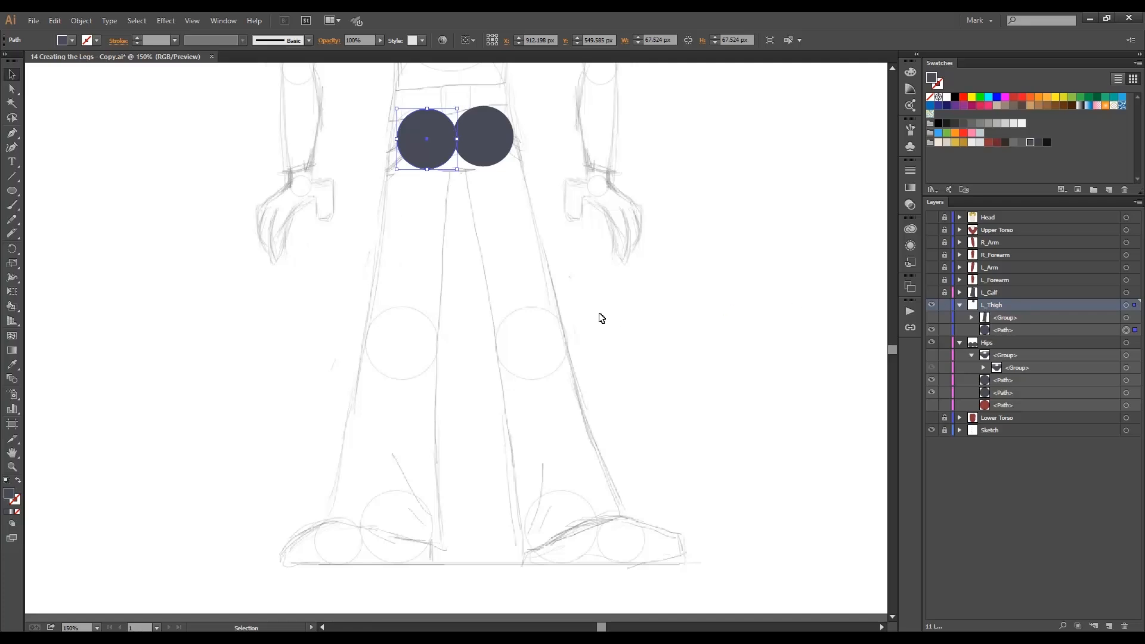
- Draw a circle about 81 px wide over the sketched left knee joint with the Ellipse tool
{"action": "key", "text": "l"}
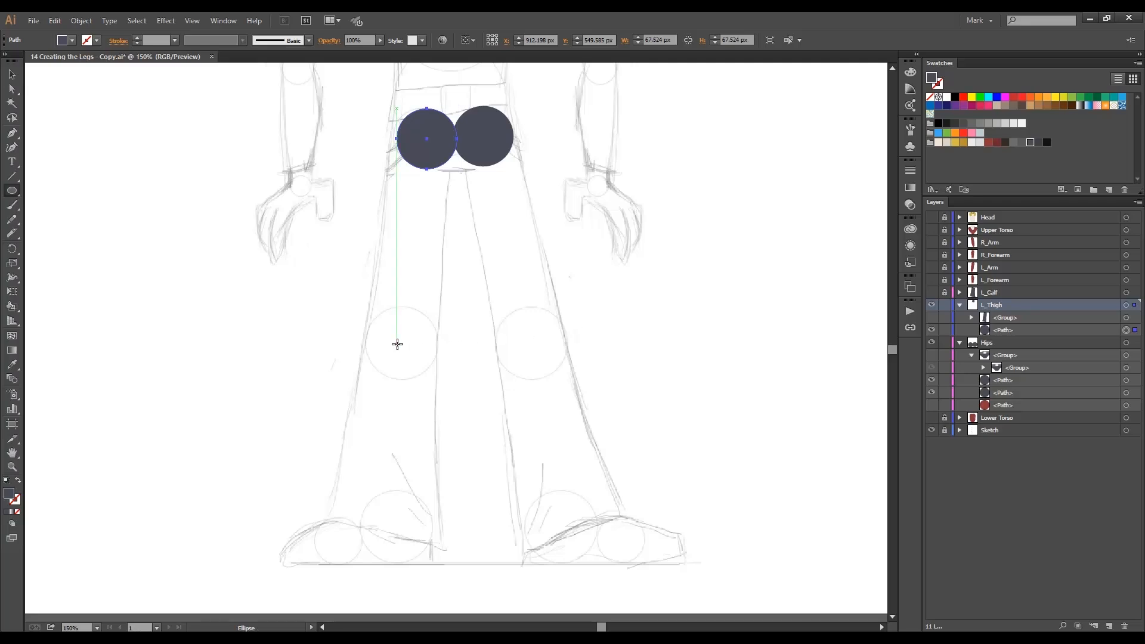
{"action": "left_click_drag", "start_coordinate": [396, 344], "coordinate": [432, 337]}
{"action": "key", "text": "Right"}
{"action": "key", "text": "Right"}
{"action": "key", "text": "Right"}
{"action": "key", "text": "Right"}
{"action": "key", "text": "Right"}
{"action": "left_click", "coordinate": [423, 336]}
{"action": "left_click", "coordinate": [440, 337]}
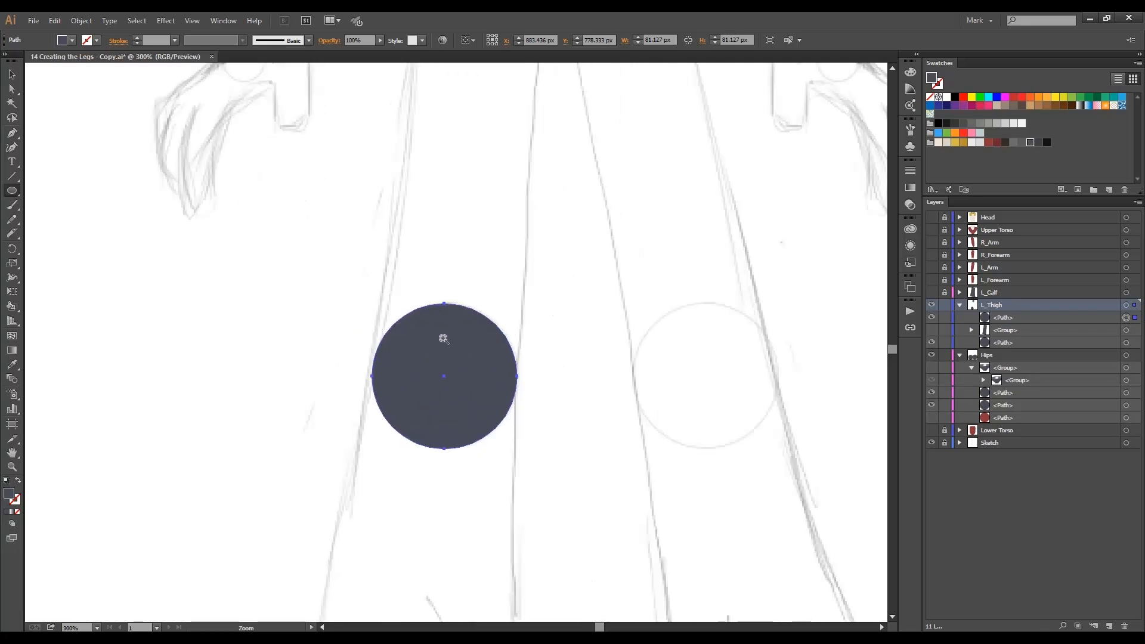
- Show the thigh group and enlarge the knee circle evenly to about 88 px so it spans the thigh's cut end
{"action": "left_click", "coordinate": [931, 329]}
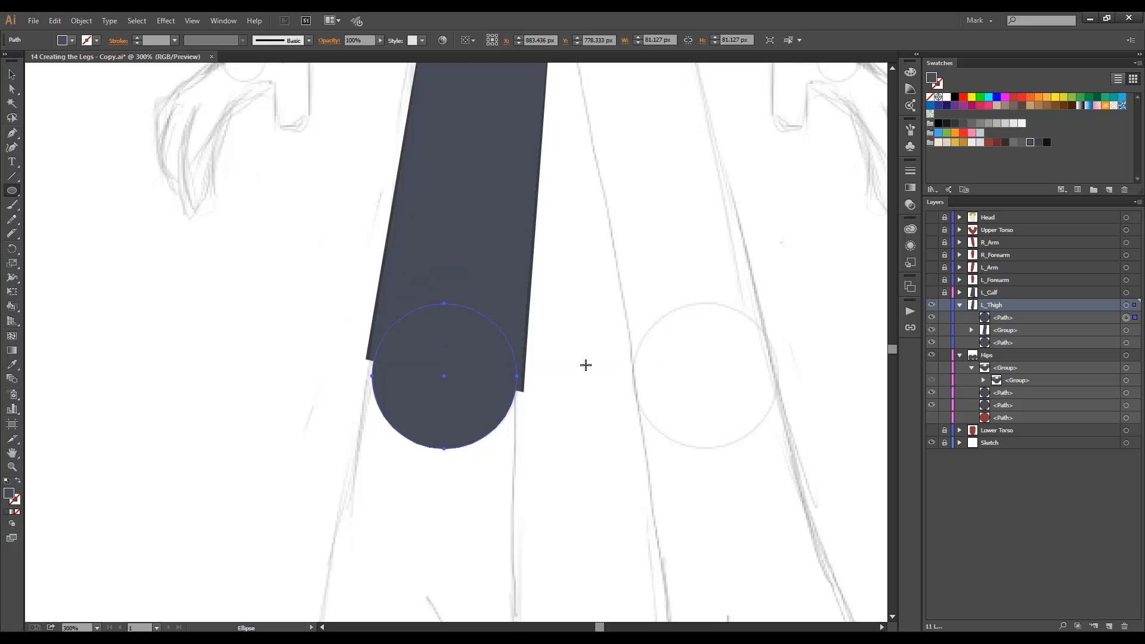
{"action": "key", "text": "v"}
{"action": "left_click_drag", "start_coordinate": [372, 304], "coordinate": [365, 298]}
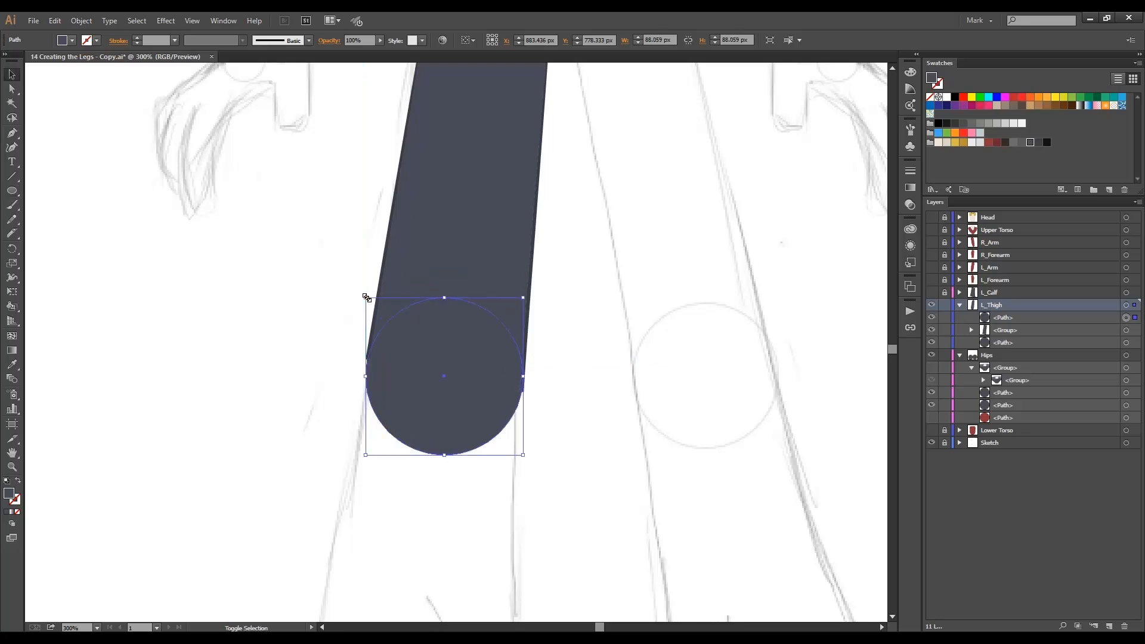
{"action": "left_click", "coordinate": [557, 335]}
{"action": "left_click", "coordinate": [523, 377]}
{"action": "left_click", "coordinate": [541, 379]}
{"action": "key", "text": "ctrl+z"}
{"action": "key", "text": "ctrl+shift+z"}
{"action": "left_click", "coordinate": [349, 391]}
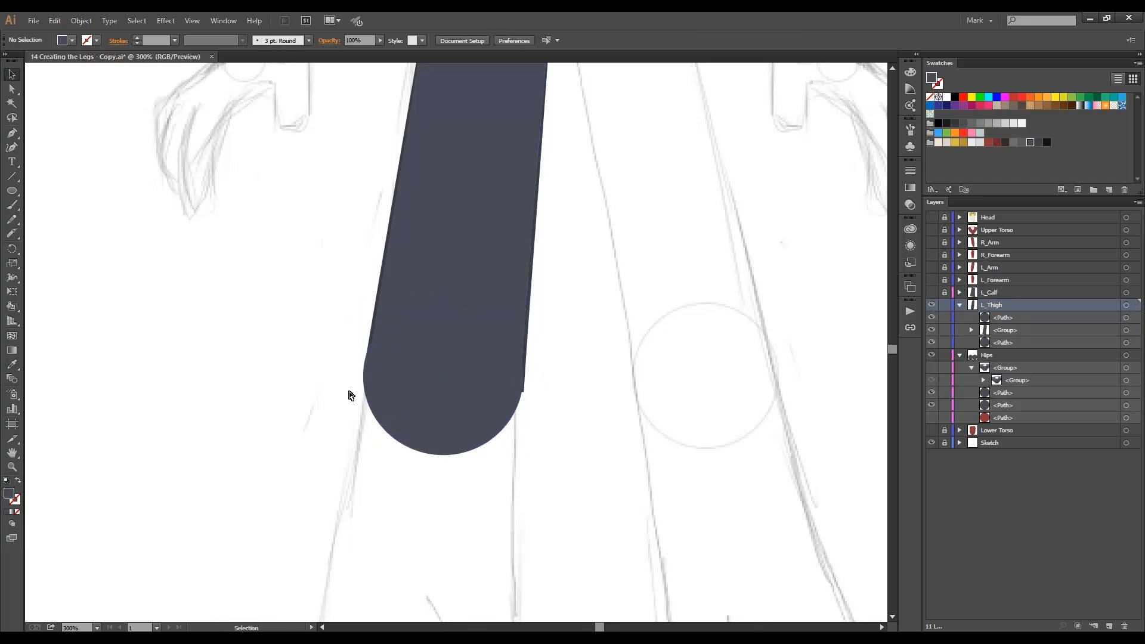
- Move the knee circle beneath the thigh group in L_Thigh, and unlock, expand and show the L_Calf layer
{"action": "left_click_drag", "start_coordinate": [1001, 317], "coordinate": [1021, 347]}
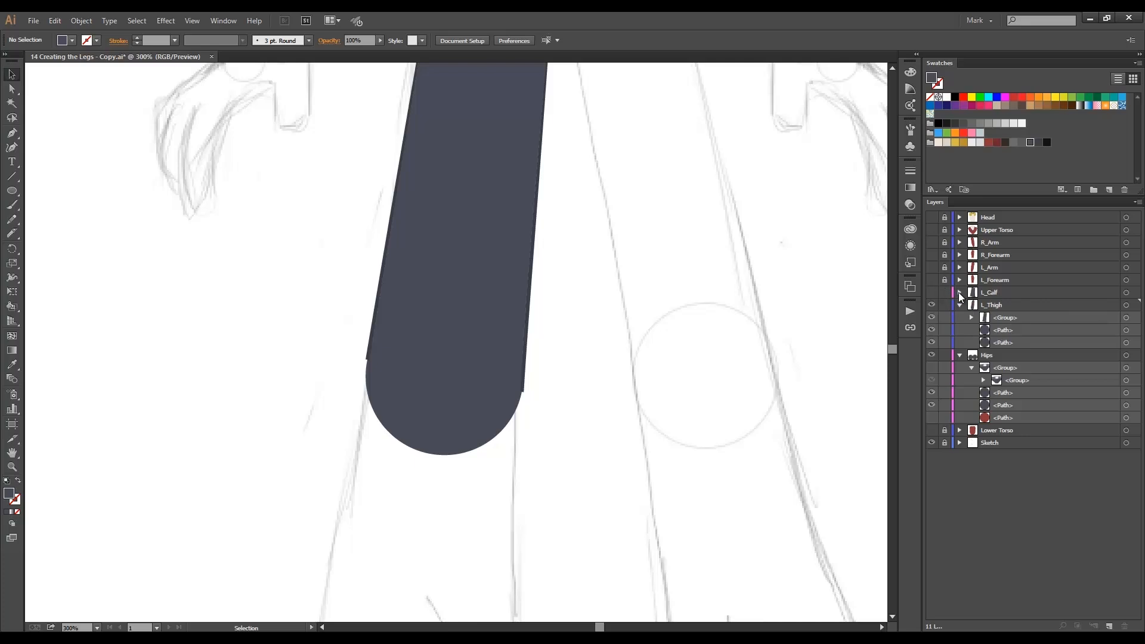
{"action": "left_click", "coordinate": [958, 292]}
{"action": "left_click", "coordinate": [931, 293]}
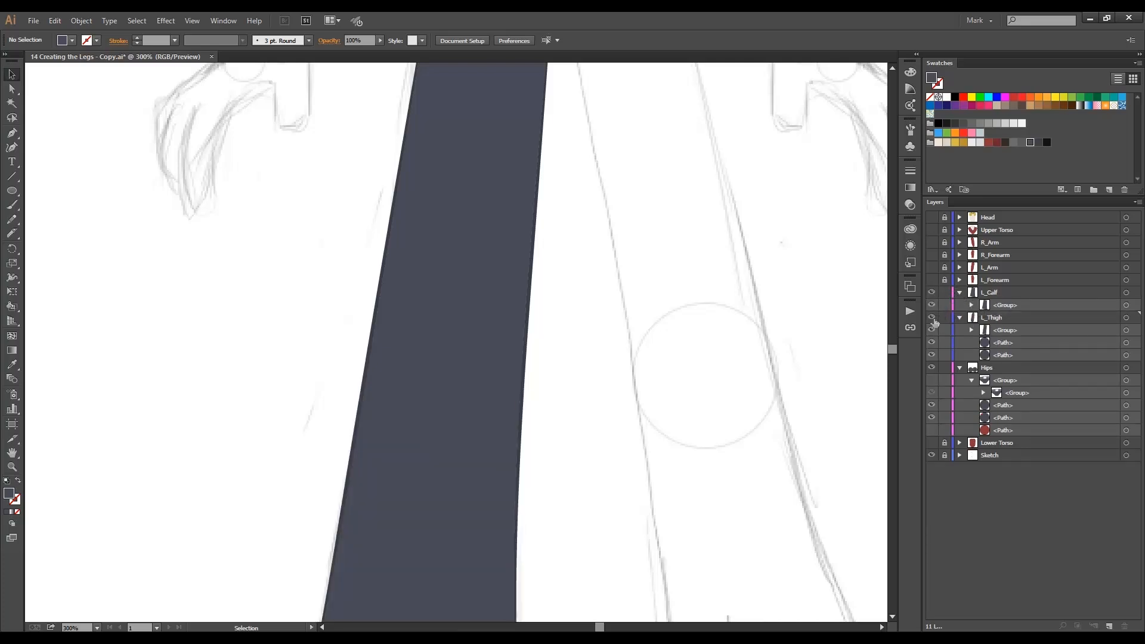
- Copy the knee circle from L_Thigh into the L_Calf layer beneath the calf group, hiding the thigh group meanwhile
{"action": "left_click", "coordinate": [932, 330]}
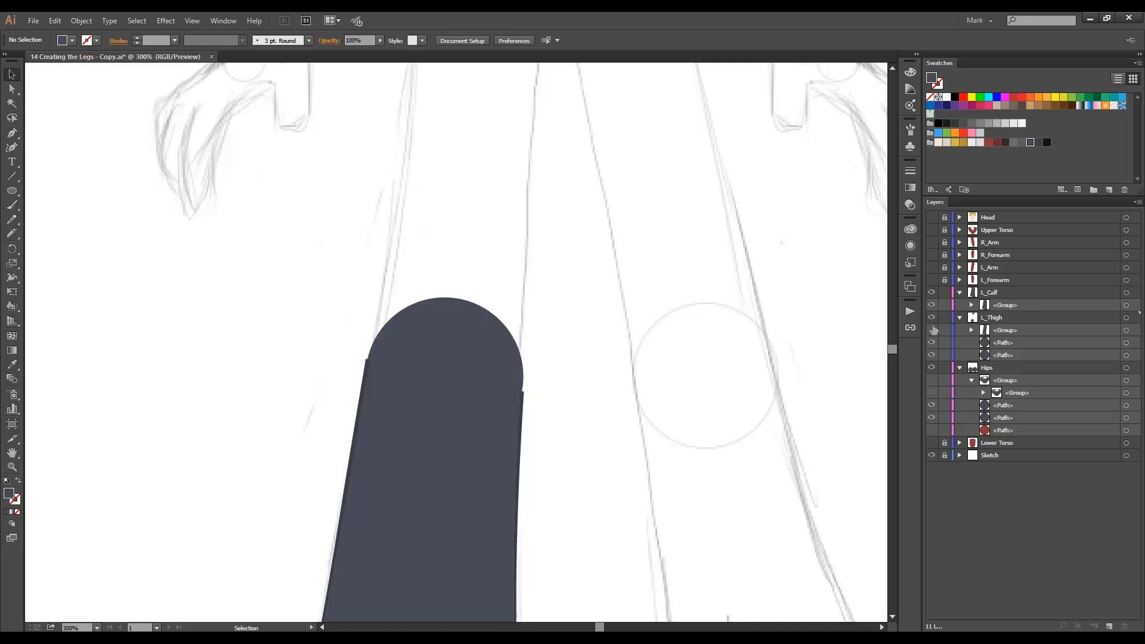
{"action": "left_click", "coordinate": [1006, 353]}
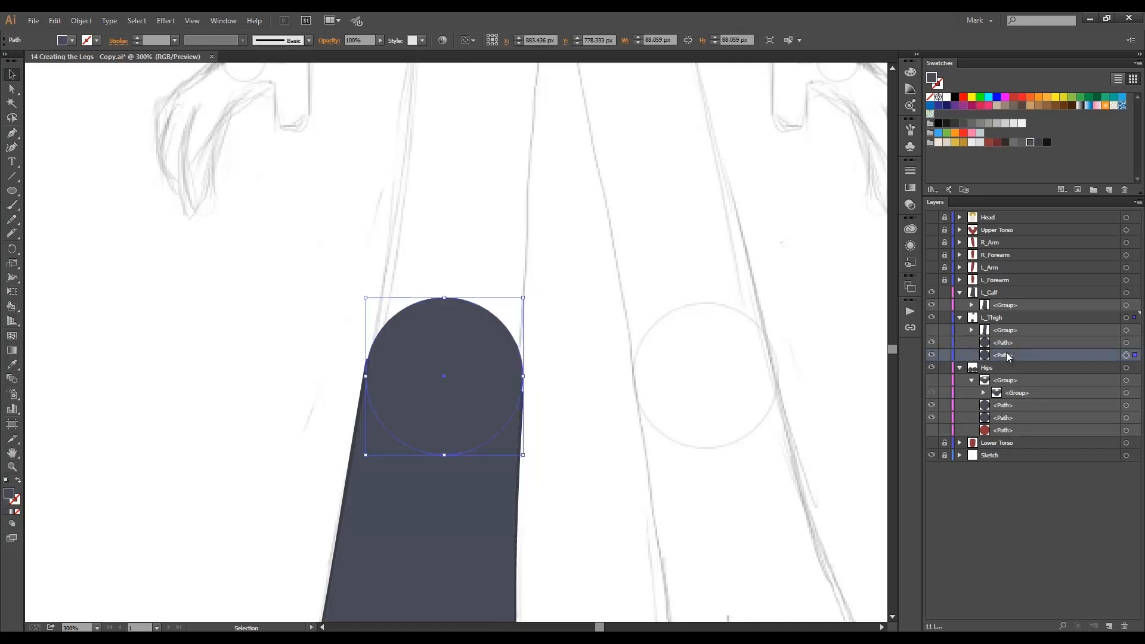
{"action": "left_click_drag", "start_coordinate": [1007, 352], "coordinate": [1110, 626]}
{"action": "left_click_drag", "start_coordinate": [1007, 352], "coordinate": [1017, 306]}
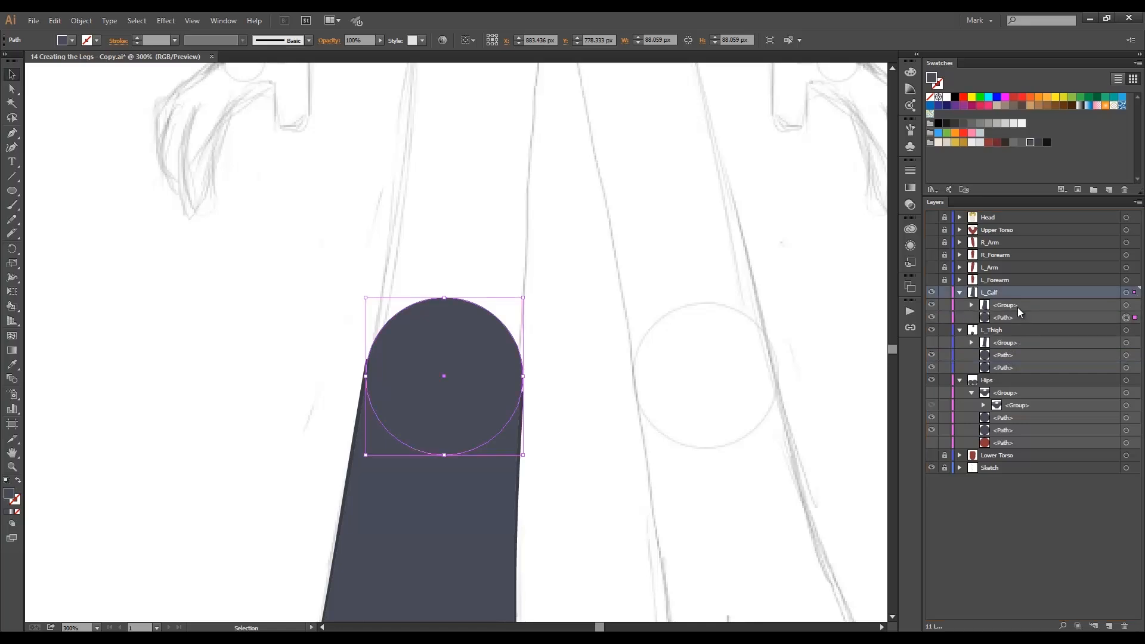
{"action": "left_click", "coordinate": [932, 344]}
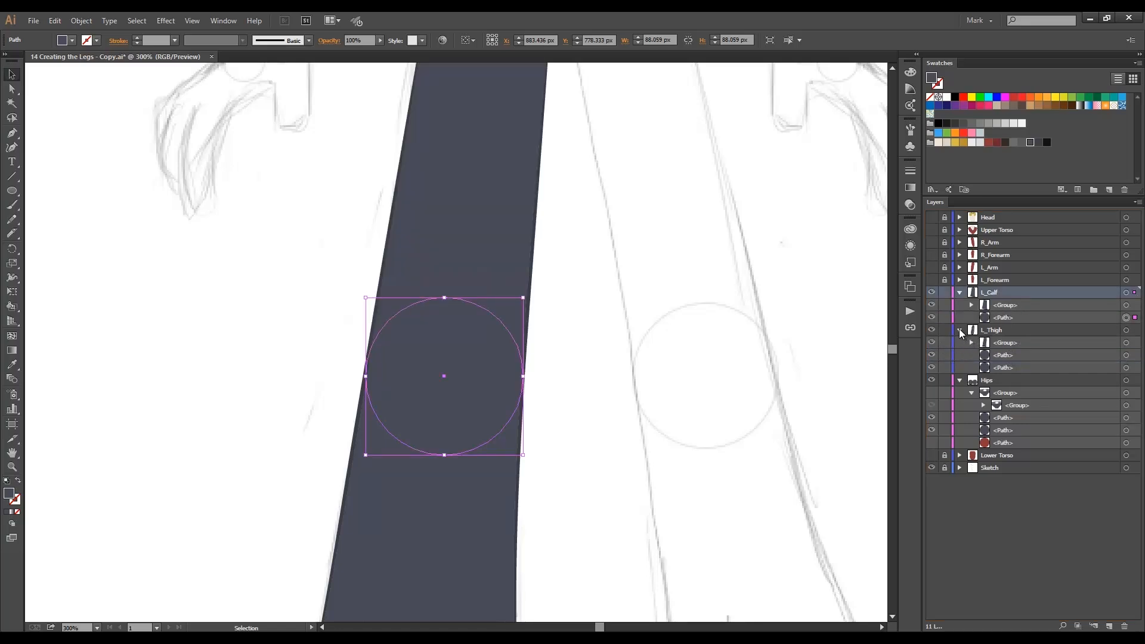
- Collapse the L_Thigh, L_Calf and Hips layers, clear the selection and lock the Hips layer
{"action": "left_click", "coordinate": [959, 329]}
{"action": "left_click", "coordinate": [958, 293]}
{"action": "left_click", "coordinate": [959, 317]}
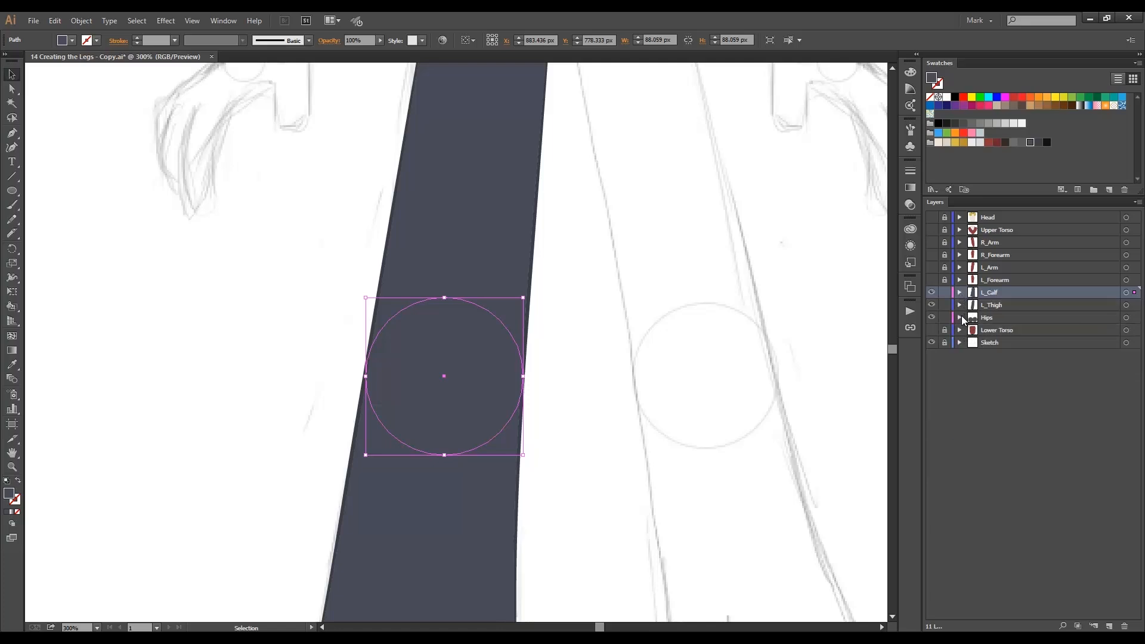
{"action": "left_click", "coordinate": [997, 305]}
{"action": "left_click", "coordinate": [1028, 363]}
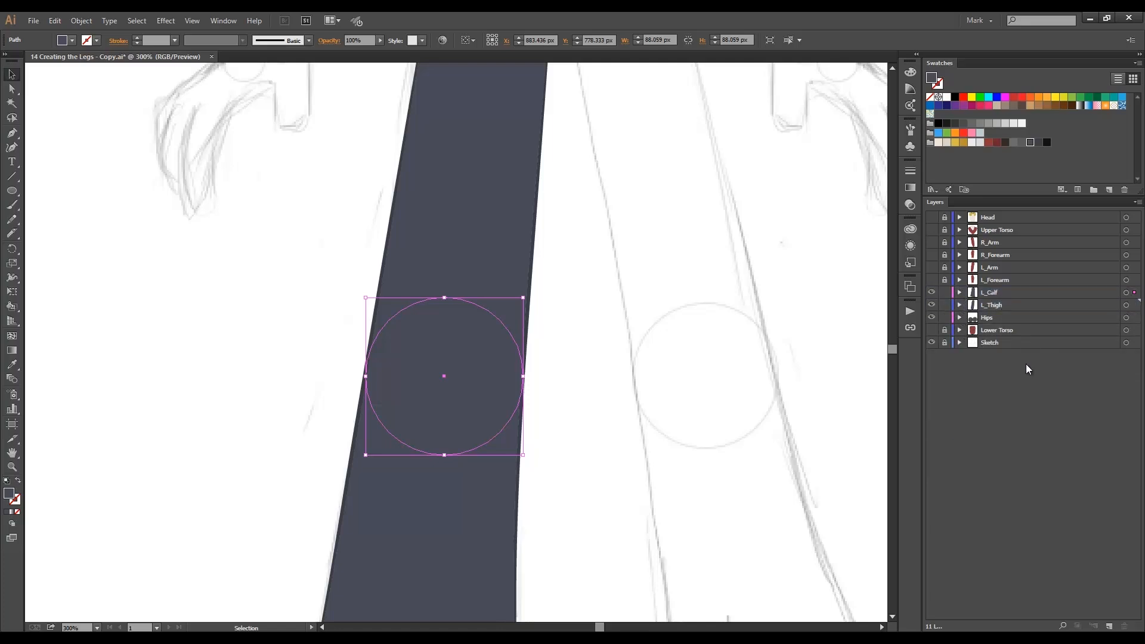
{"action": "left_click", "coordinate": [850, 383]}
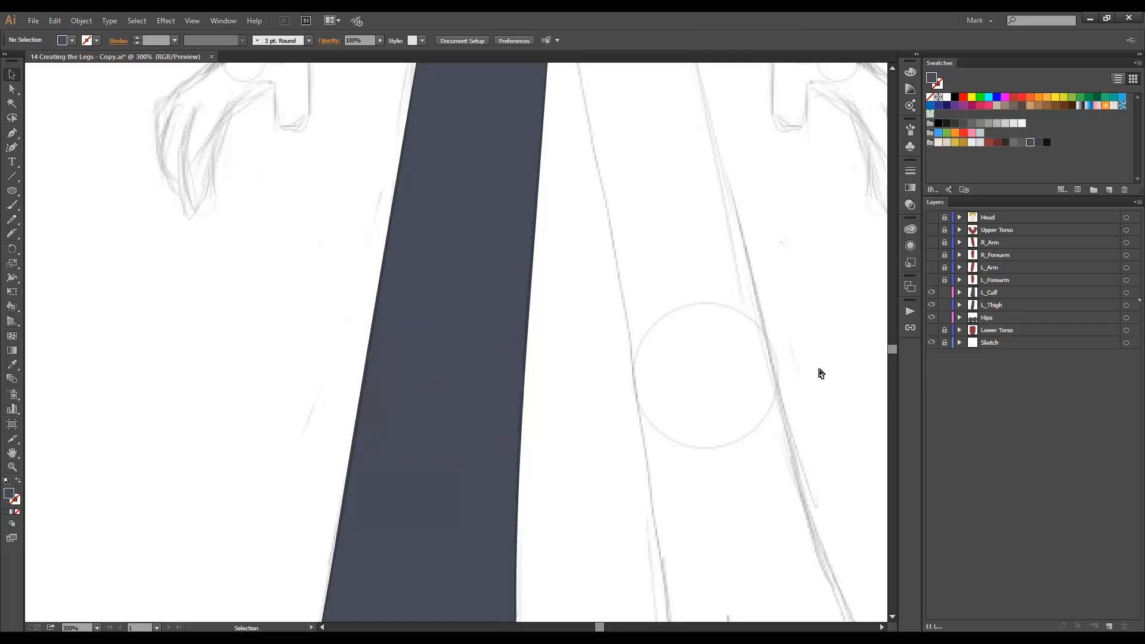
{"action": "key", "text": "ctrl+minus"}
{"action": "key", "text": "ctrl+minus"}
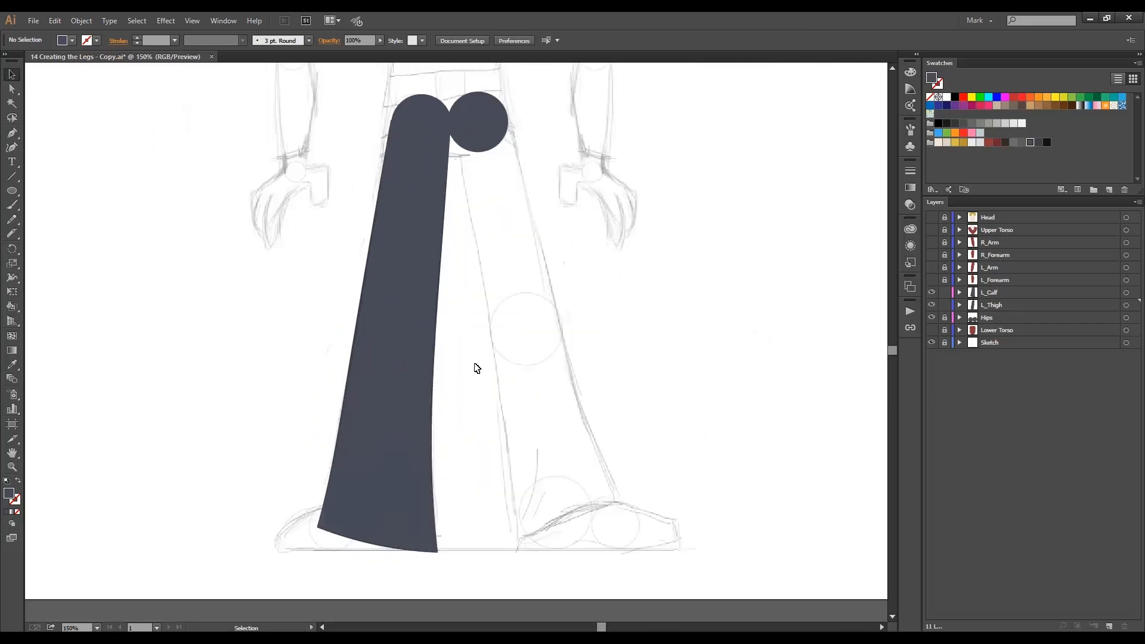
- Duplicate the L_Calf and L_Thigh layers together
{"action": "left_click", "coordinate": [1000, 292]}
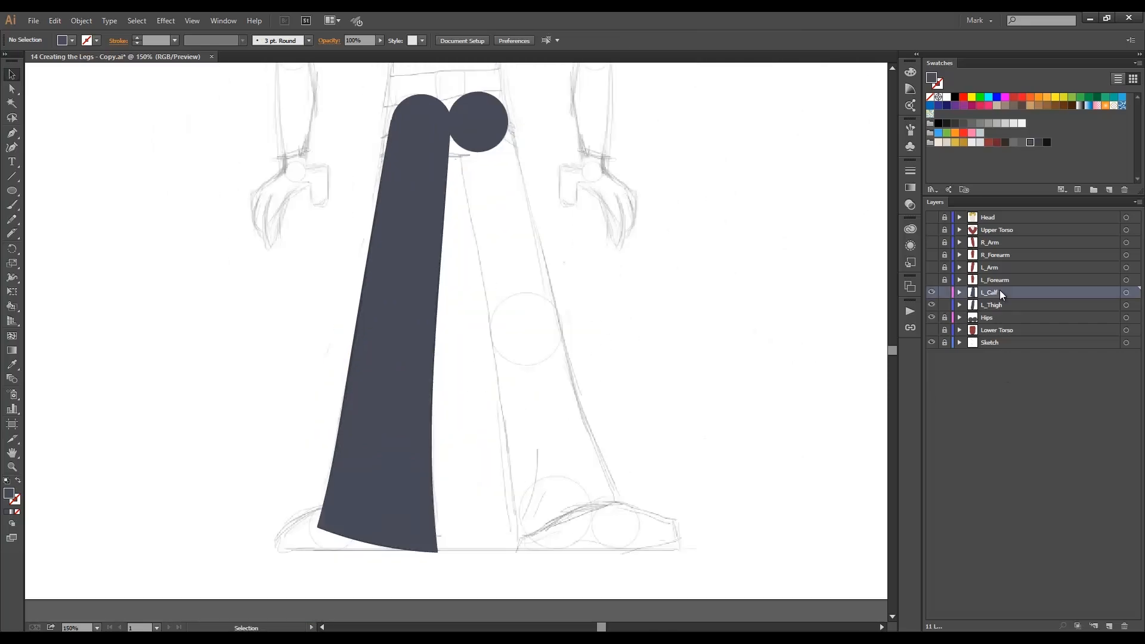
{"action": "left_click", "coordinate": [998, 301], "text": "shift"}
{"action": "left_click_drag", "start_coordinate": [1000, 301], "coordinate": [1108, 626]}
- Rename the two duplicated leg layers as R_Calf and R_Thigh
{"action": "left_click", "coordinate": [998, 292]}
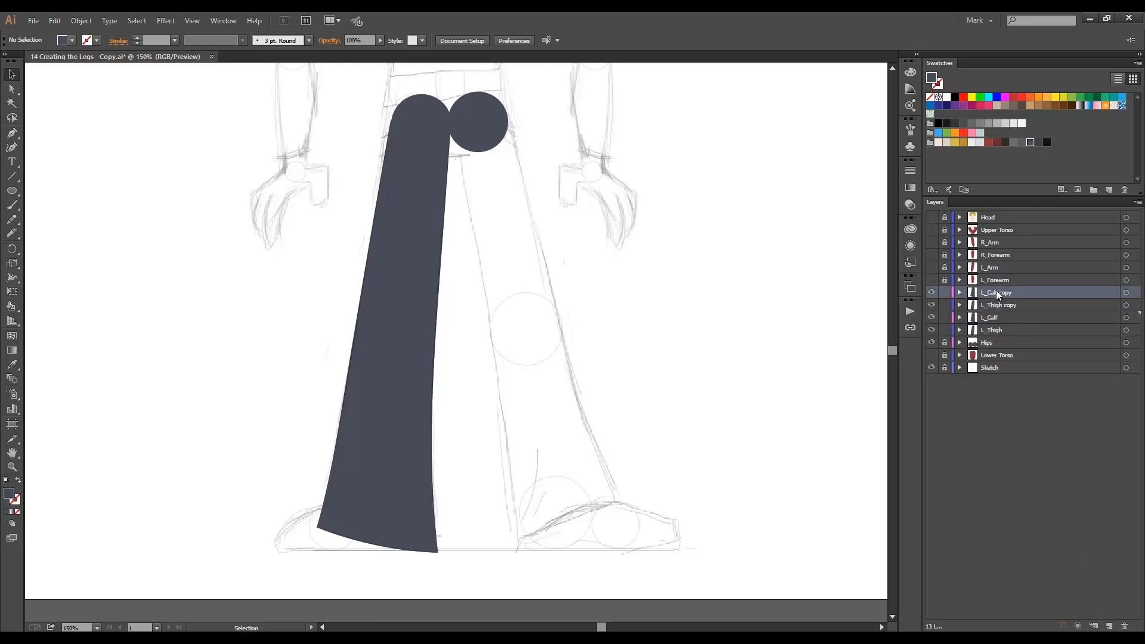
{"action": "double_click", "coordinate": [997, 291]}
{"action": "left_click", "coordinate": [1014, 291]}
{"action": "key", "text": "BackSpace"}
{"action": "key", "text": "BackSpace"}
{"action": "key", "text": "BackSpace"}
{"action": "key", "text": "BackSpace"}
{"action": "key", "text": "BackSpace"}
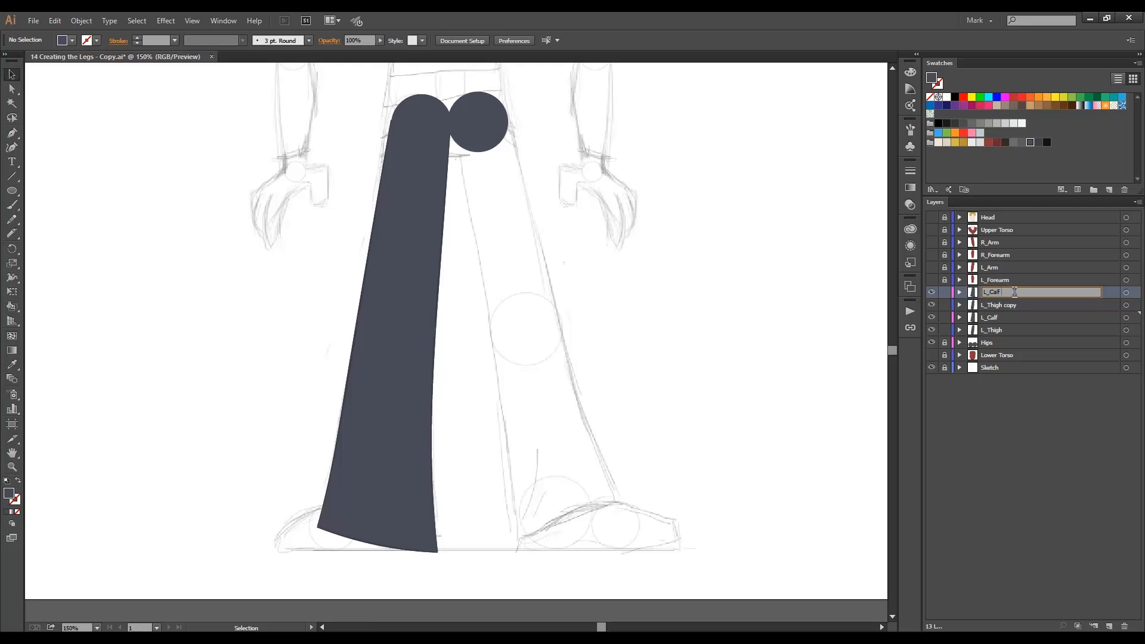
{"action": "left_click_drag", "start_coordinate": [987, 292], "coordinate": [1007, 306]}
{"action": "type", "text": "R"}
{"action": "left_click", "coordinate": [985, 306]}
{"action": "double_click", "coordinate": [986, 307]}
{"action": "type", "text": "R"}
{"action": "key", "text": "BackSpace"}
{"action": "key", "text": "BackSpace"}
{"action": "key", "text": "BackSpace"}
{"action": "left_click", "coordinate": [1041, 395]}
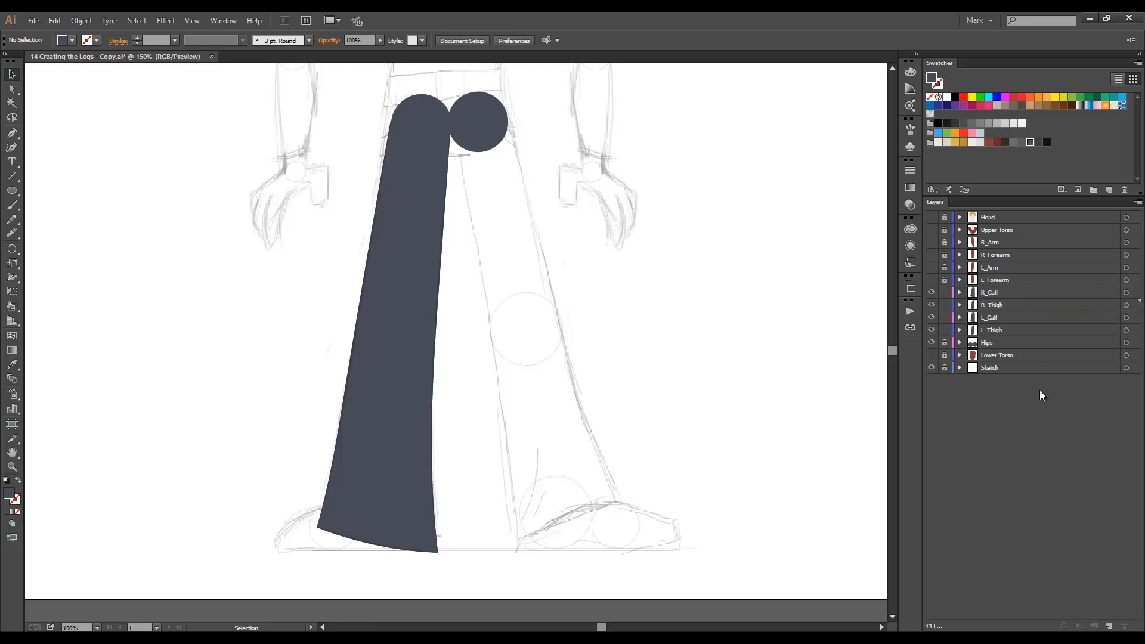
- Select all artwork on R_Calf and R_Thigh and move it horizontally over the sketched right leg
{"action": "left_click", "coordinate": [1000, 290], "text": "alt"}
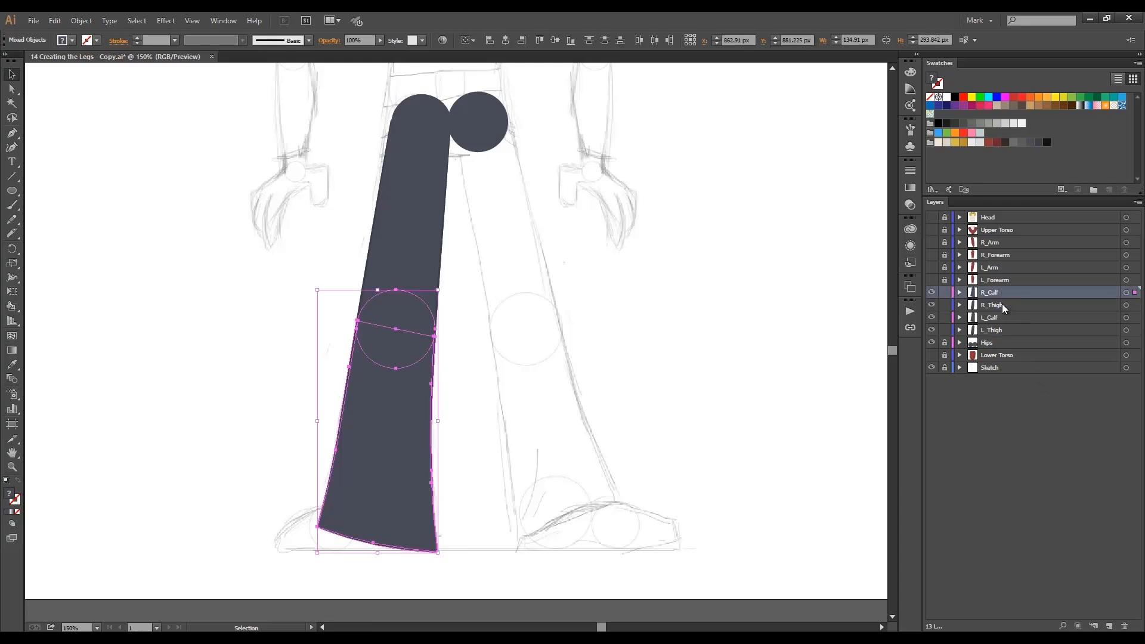
{"action": "left_click", "coordinate": [1001, 303], "text": "alt+shift"}
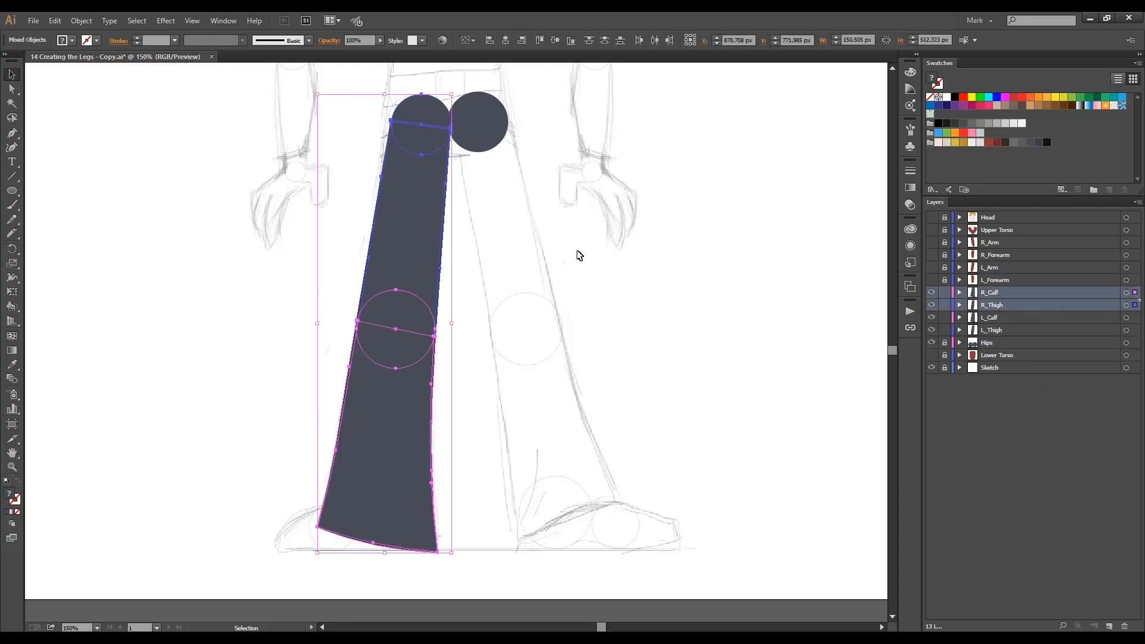
{"action": "left_click_drag", "start_coordinate": [418, 233], "coordinate": [555, 238]}
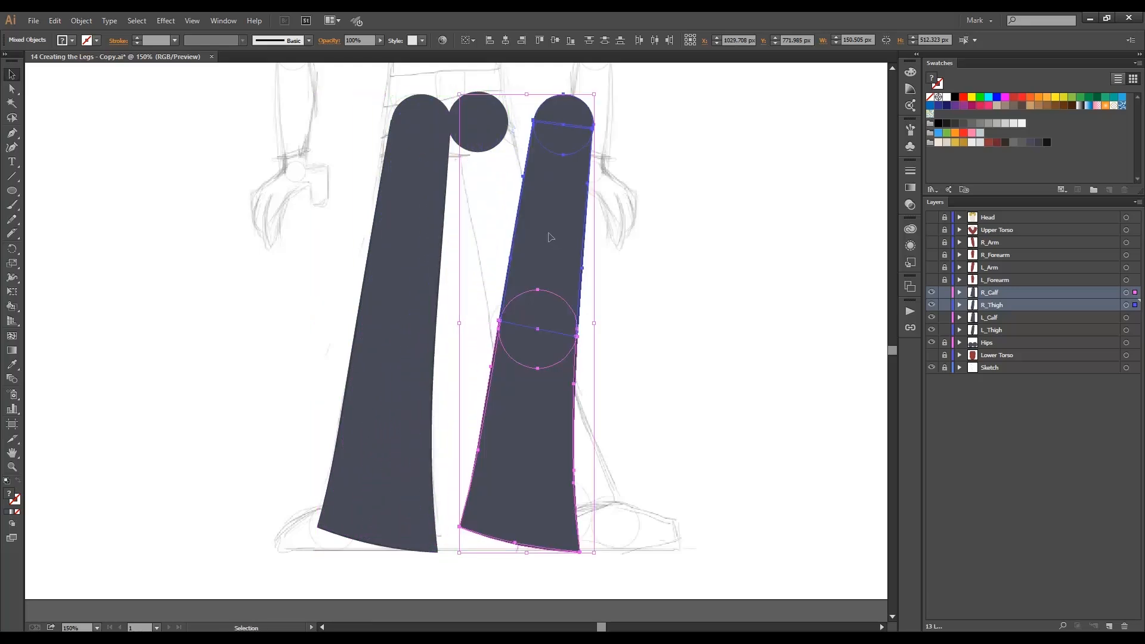
- Reflect the copied leg across the vertical axis at 90°
{"action": "left_click", "coordinate": [81, 20]}
{"action": "mouse_move", "coordinate": [182, 34]}
{"action": "left_click", "coordinate": [274, 77]}
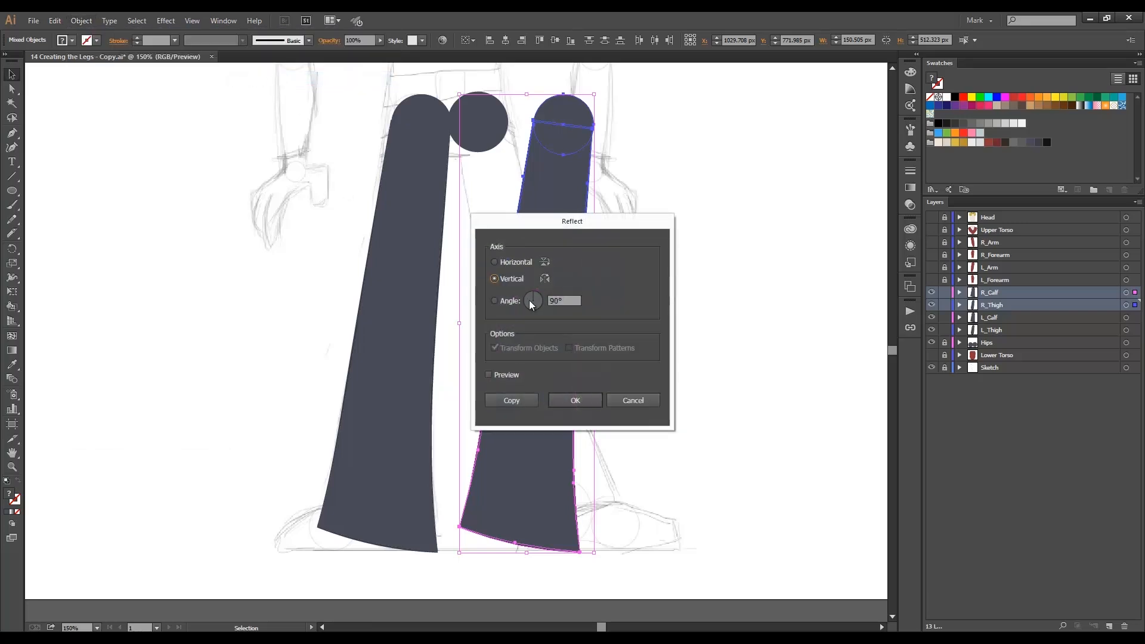
{"action": "left_click", "coordinate": [582, 398]}
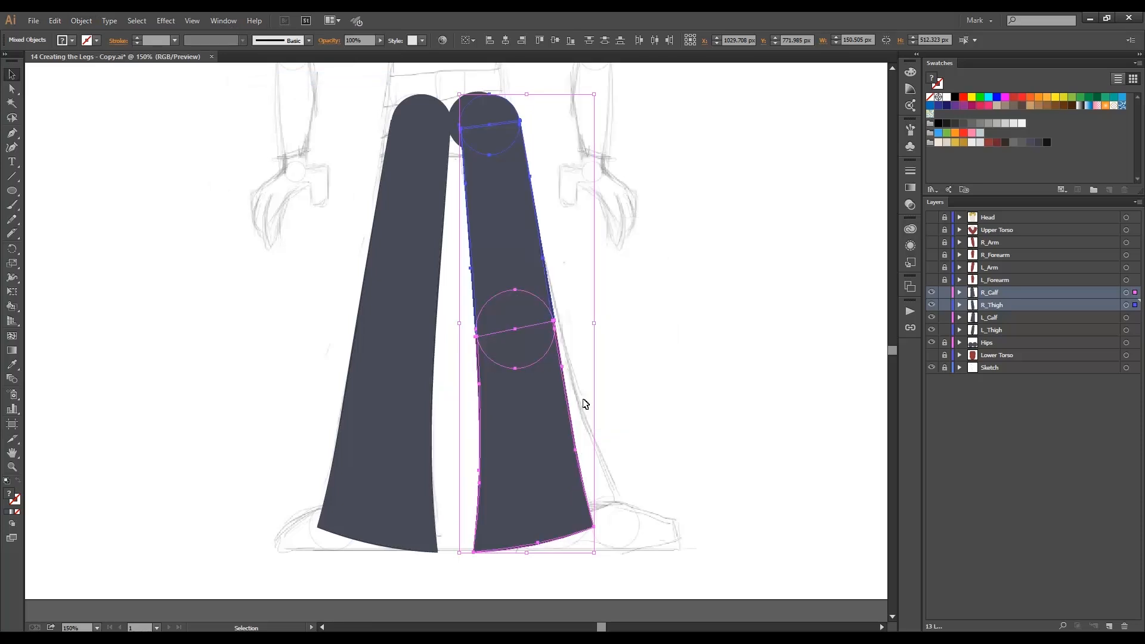
- Shift the mirrored leg sideways so the top of its thigh lines up with the right hip circle
{"action": "left_click", "coordinate": [470, 121], "text": "ctrl"}
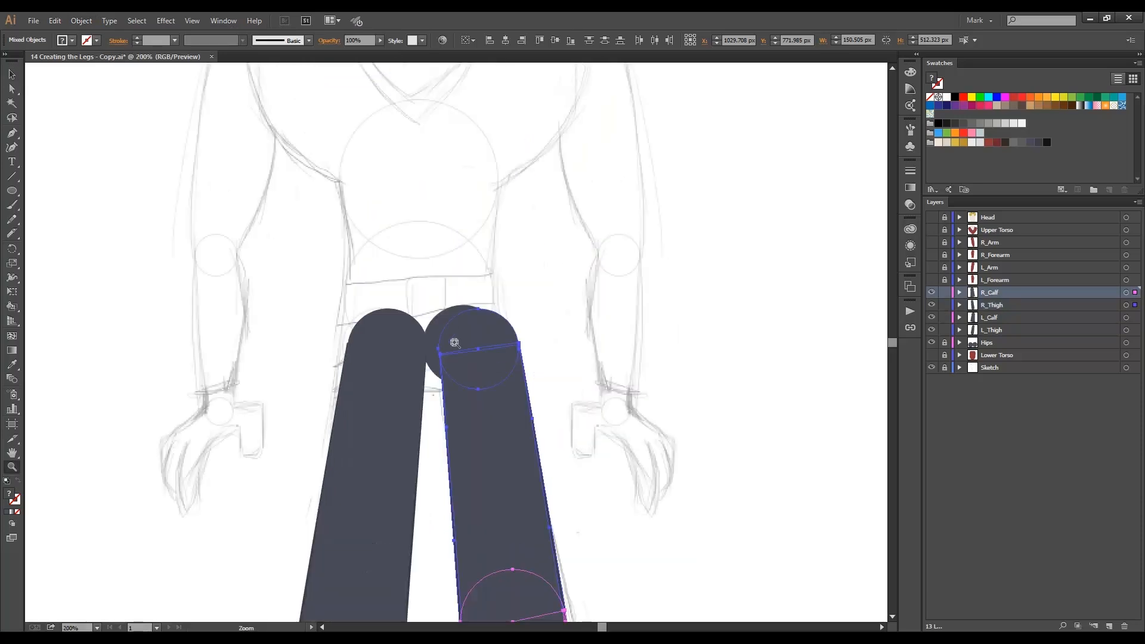
{"action": "left_click", "coordinate": [454, 342], "text": "ctrl"}
{"action": "left_click", "coordinate": [456, 342], "text": "ctrl"}
{"action": "left_click", "coordinate": [457, 341], "text": "ctrl"}
{"action": "left_click_drag", "start_coordinate": [482, 331], "coordinate": [443, 332]}
{"action": "left_click", "coordinate": [691, 219]}
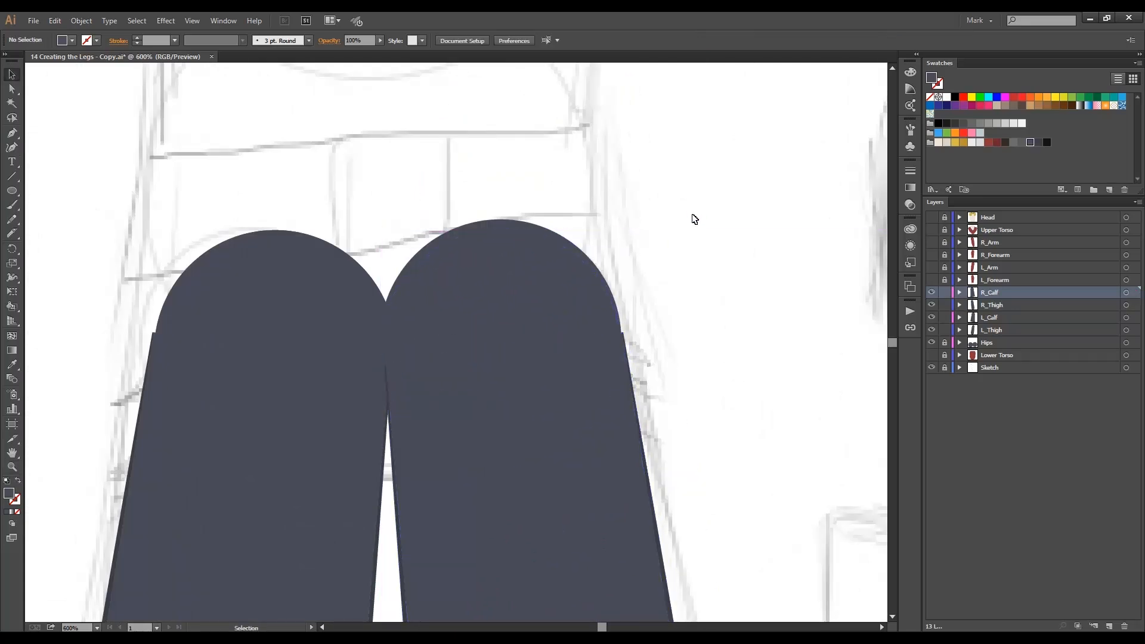
- Unlock and expand the Hips layer, lower its right hip circle level with the left one, and select the left circle
{"action": "left_click", "coordinate": [958, 342]}
{"action": "left_click", "coordinate": [1007, 368]}
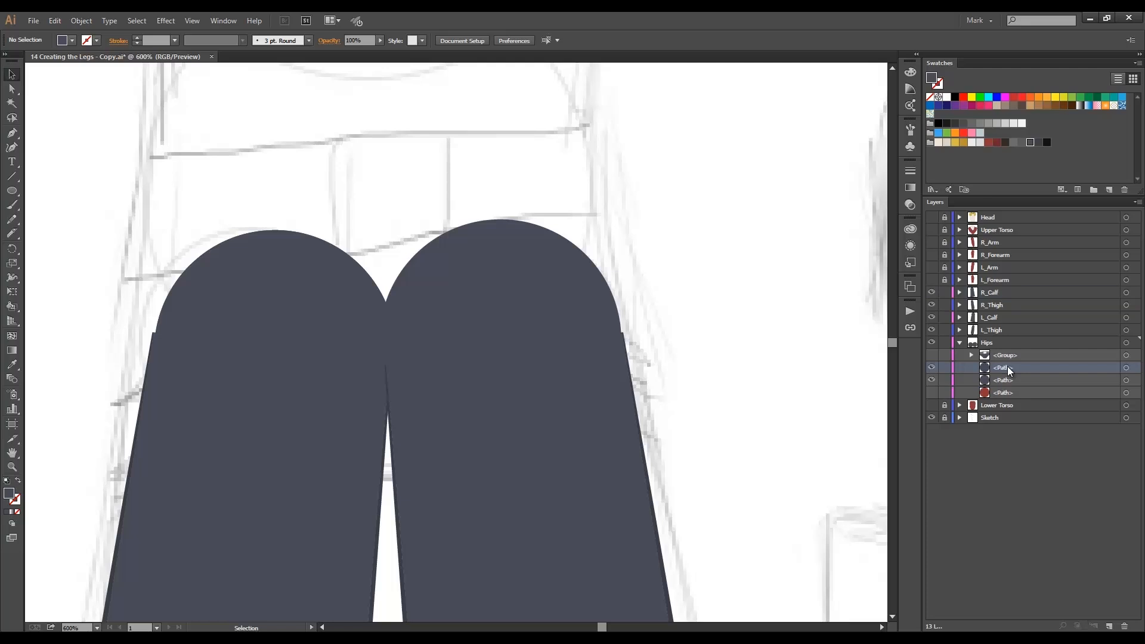
{"action": "left_click", "coordinate": [1125, 367]}
{"action": "left_click_drag", "start_coordinate": [563, 241], "coordinate": [561, 251]}
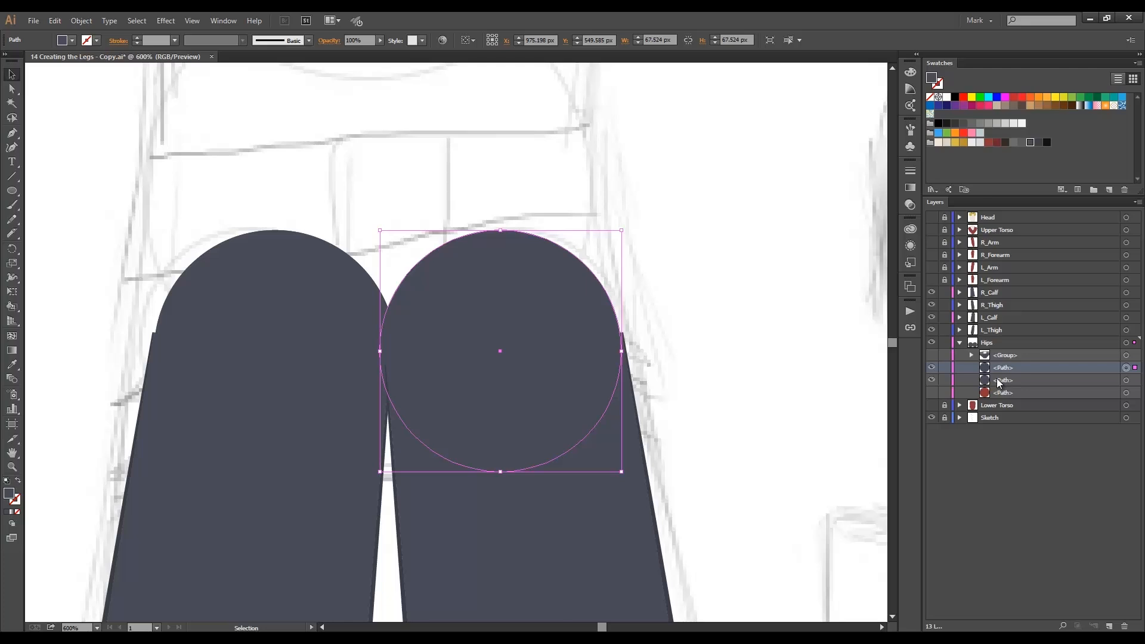
{"action": "left_click", "coordinate": [999, 383]}
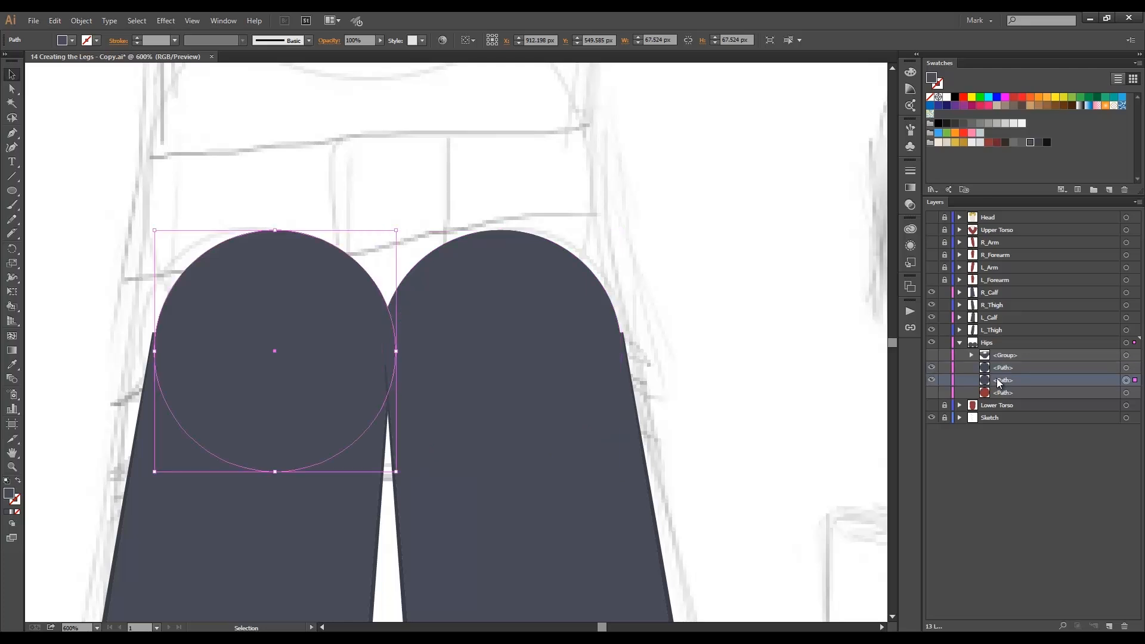
- Deselect the hip circle and turn on visibility for the head, upper torso, arm, forearm and Lower Torso layers
{"action": "left_click", "coordinate": [1005, 369]}
{"action": "left_click_drag", "start_coordinate": [573, 291], "coordinate": [610, 341]}
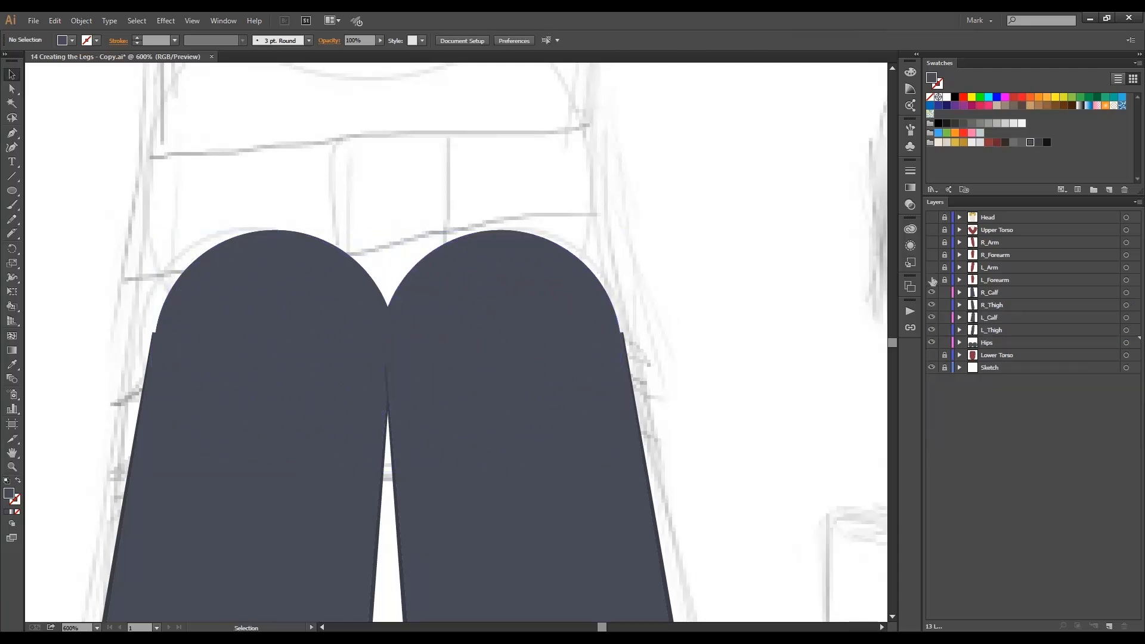
{"action": "left_click_drag", "start_coordinate": [932, 280], "coordinate": [935, 219]}
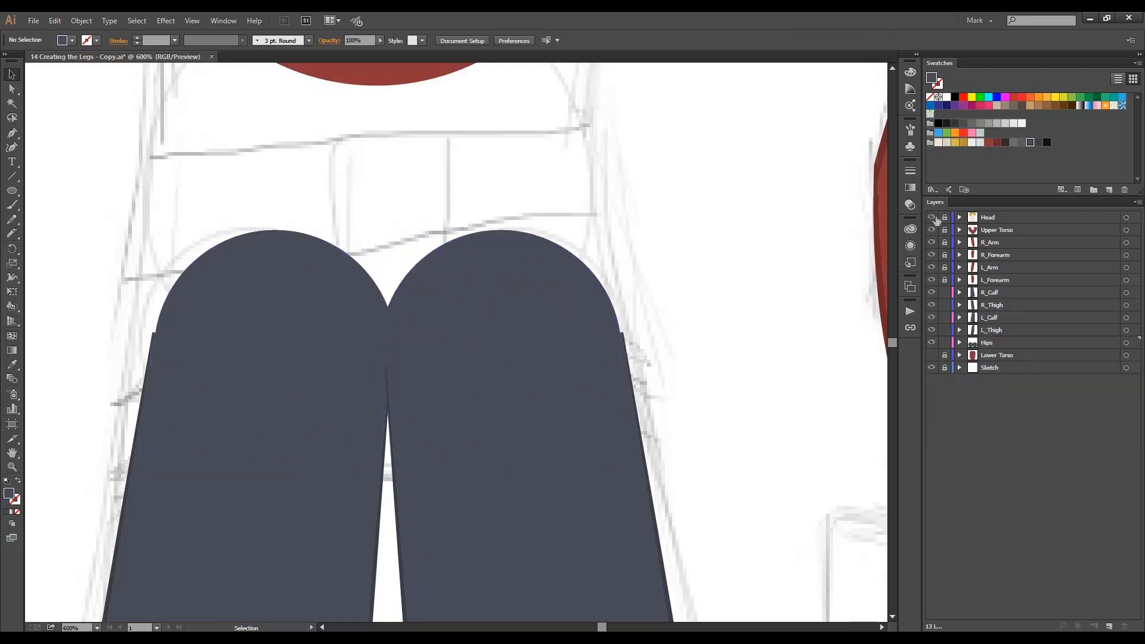
{"action": "left_click", "coordinate": [931, 356]}
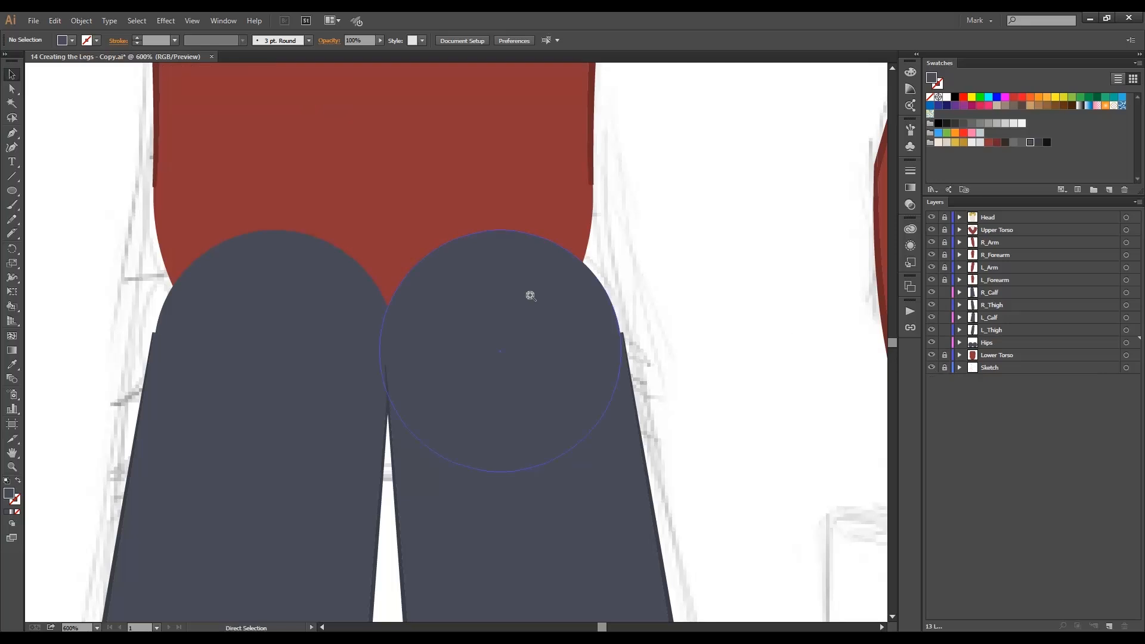
- Show the hidden belt group and the red path inside the Hips layer, and collapse the layer
{"action": "key", "text": "ctrl+minus"}
{"action": "left_click", "coordinate": [491, 374], "text": "ctrl+alt"}
{"action": "left_click", "coordinate": [491, 347], "text": "ctrl+alt"}
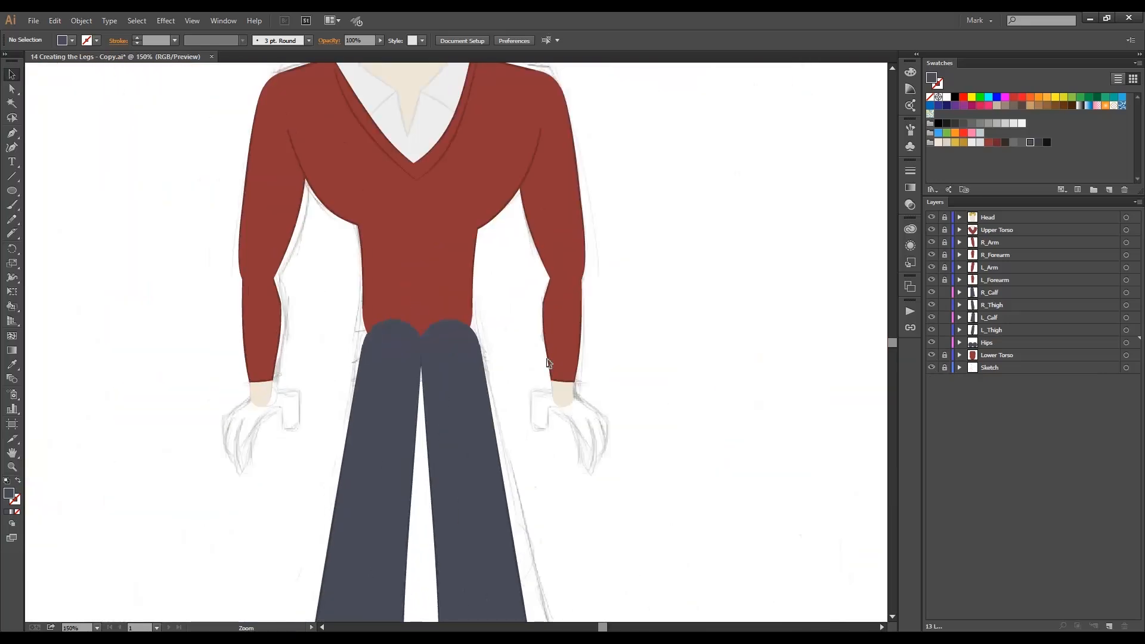
{"action": "left_click", "coordinate": [426, 309], "text": "ctrl+alt"}
{"action": "left_click", "coordinate": [426, 309], "text": "ctrl+alt"}
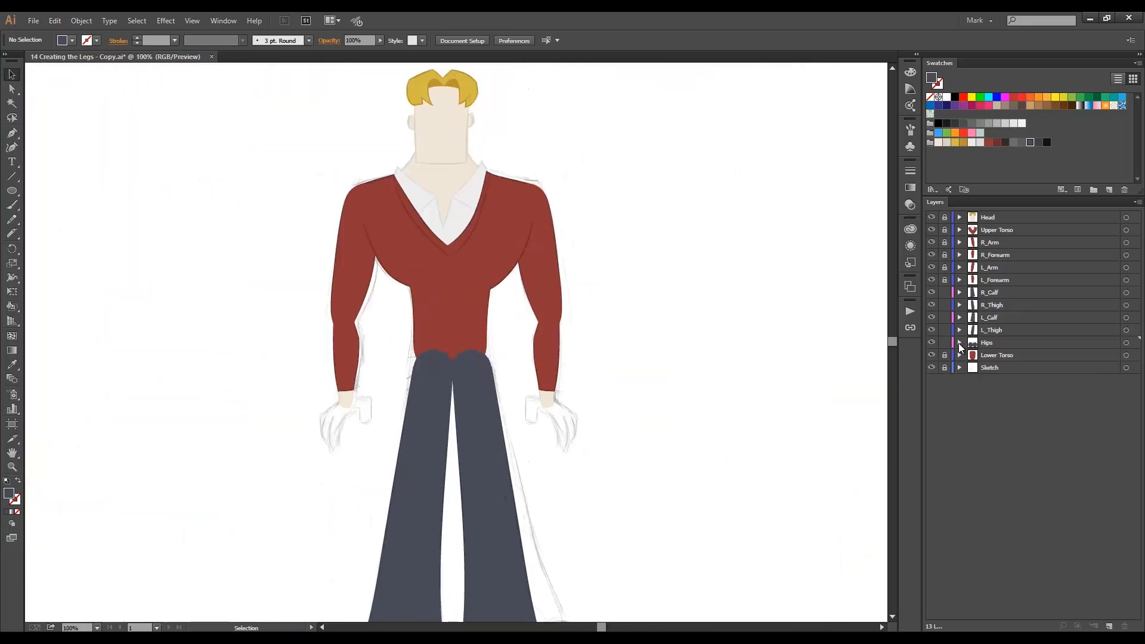
{"action": "left_click", "coordinate": [958, 342]}
{"action": "left_click", "coordinate": [930, 367]}
{"action": "left_click", "coordinate": [931, 392]}
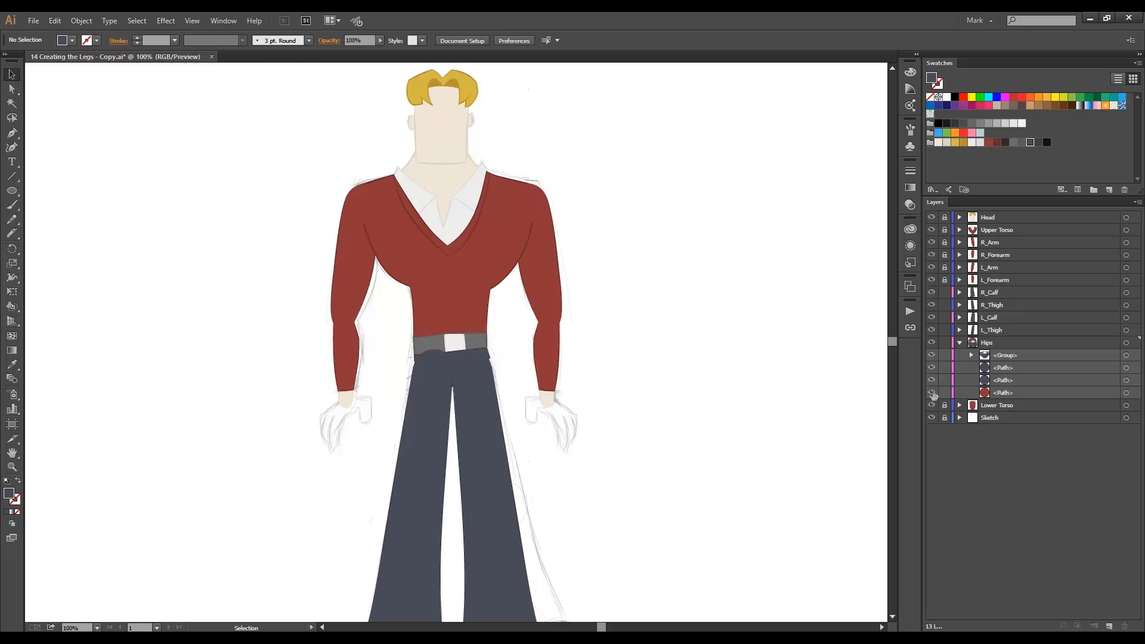
{"action": "left_click", "coordinate": [959, 342]}
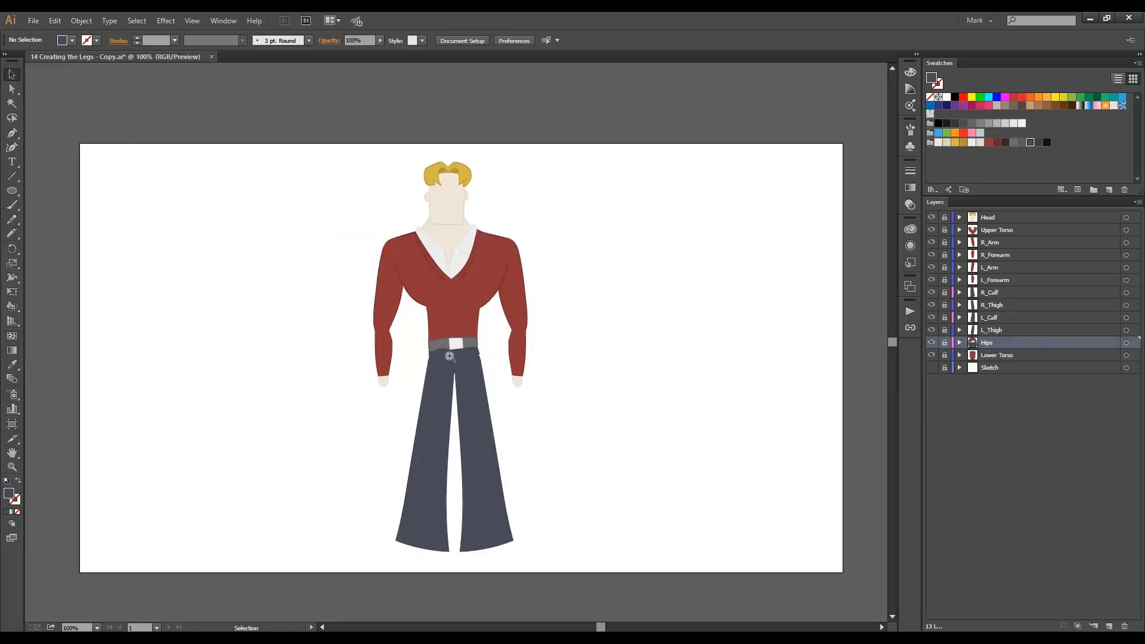
- Move the Hips layer above R_Calf in the layer stack so the hips and belt overlap the tops of both legs
{"action": "left_click", "coordinate": [450, 357]}
{"action": "left_click", "coordinate": [463, 349]}
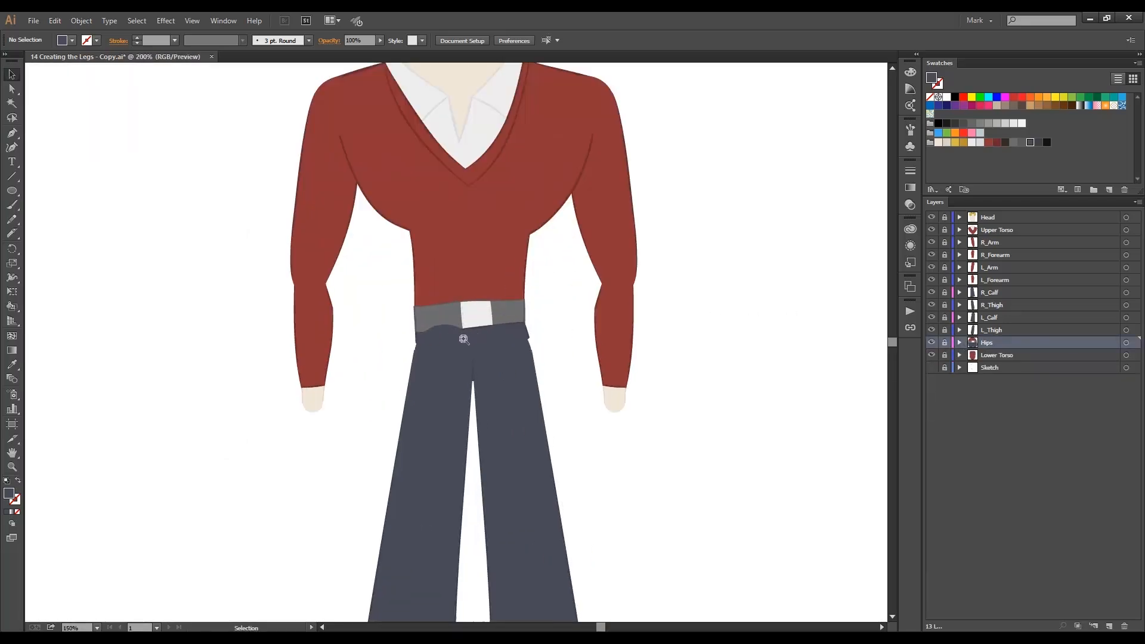
{"action": "left_click", "coordinate": [465, 343]}
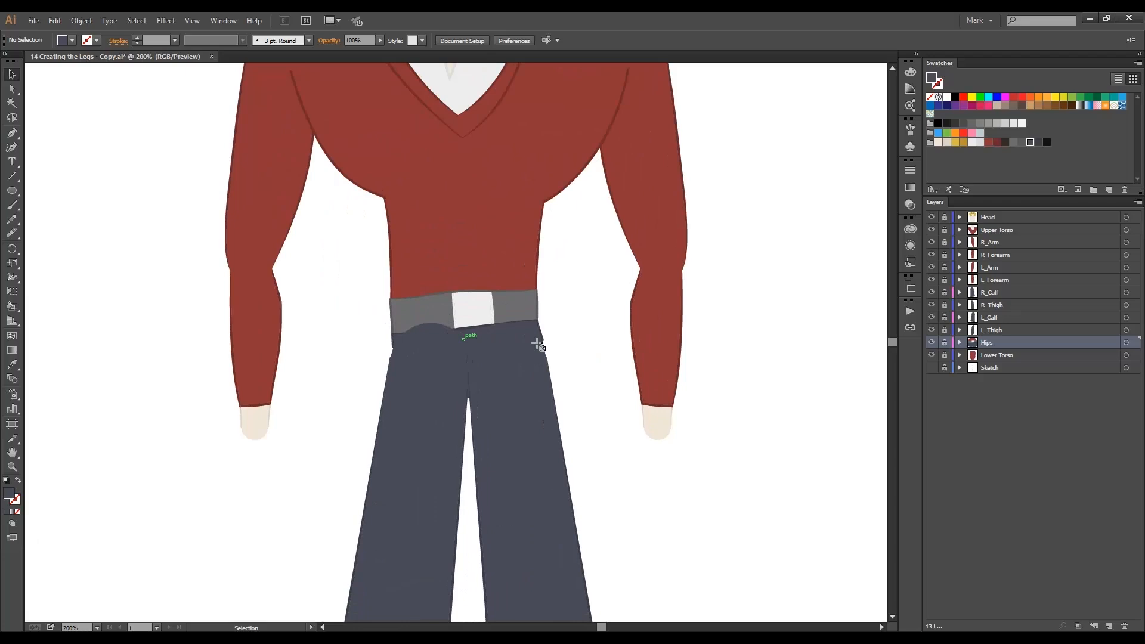
{"action": "left_click_drag", "start_coordinate": [987, 343], "coordinate": [997, 292]}
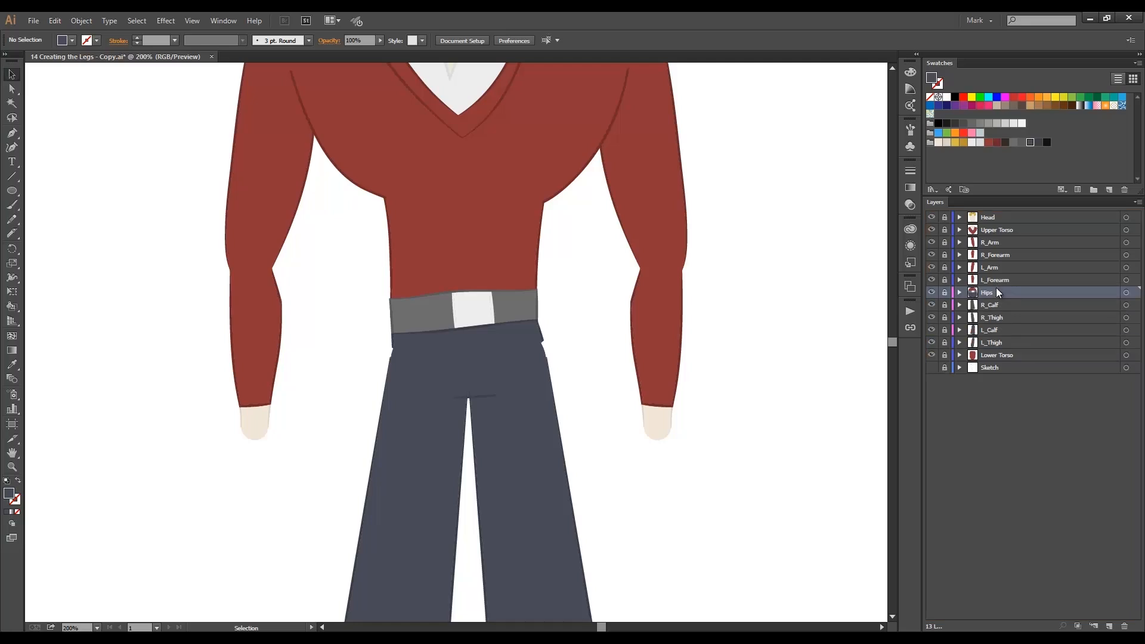
{"action": "left_click", "coordinate": [466, 335], "text": "ctrl+alt"}
{"action": "left_click", "coordinate": [469, 335], "text": "ctrl+alt"}
{"action": "left_click", "coordinate": [456, 362], "text": "ctrl+alt"}
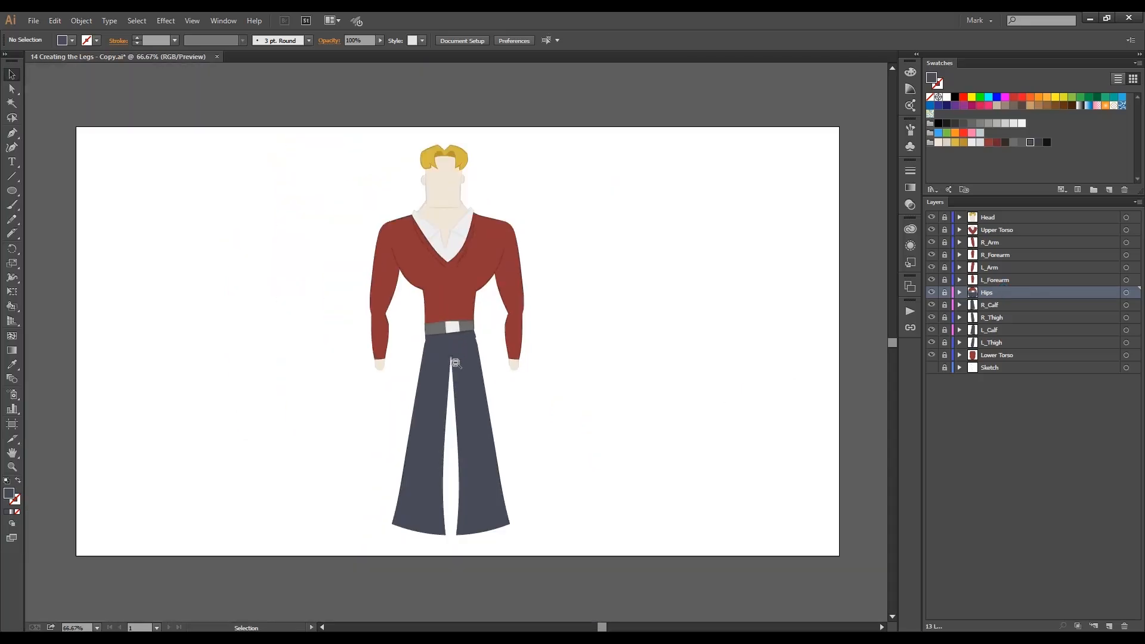
{"action": "scroll", "coordinate": [457, 364], "scroll_direction": "up", "scroll_amount": 1}
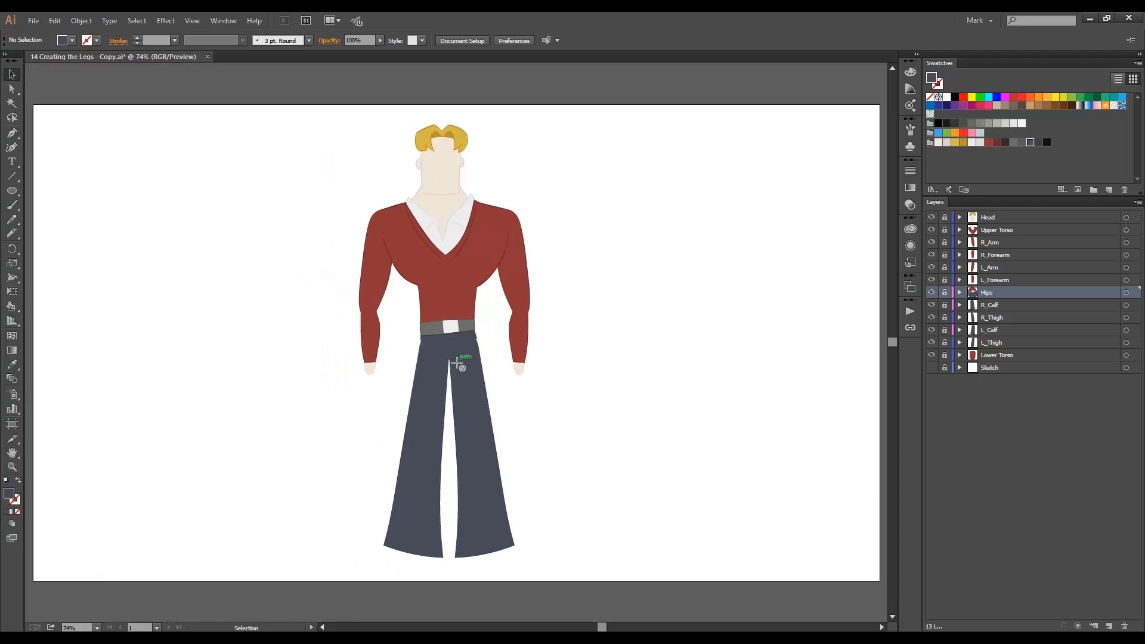